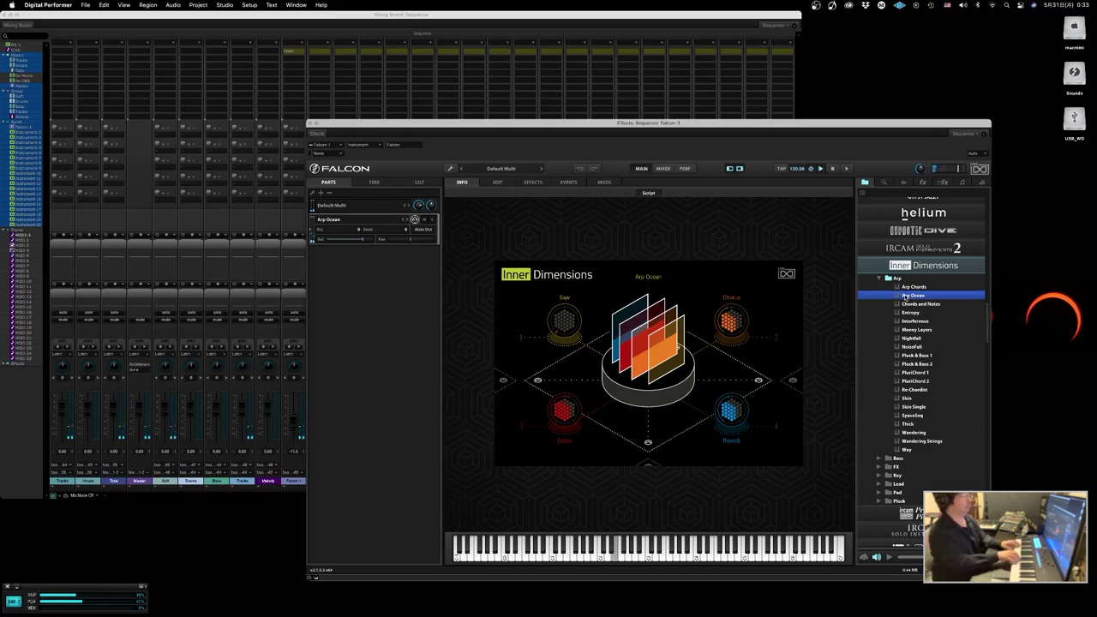
- Load the Chords and Notes preset in Falcon and record a two-measure chord phrase on MIDI-1 from measure 3
click(897, 305)
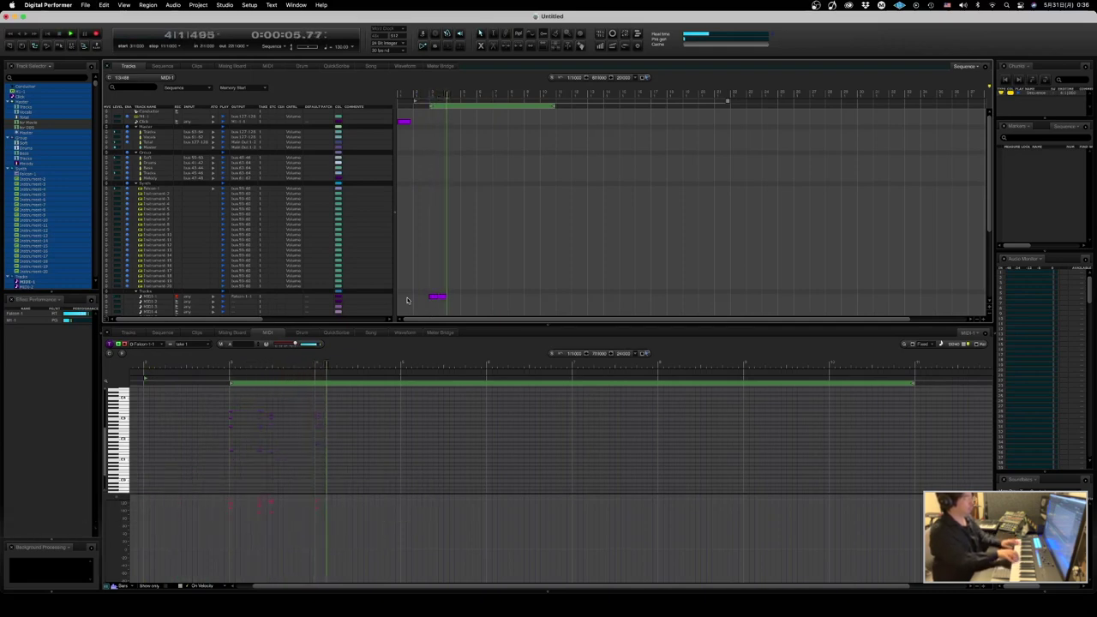
key(space)
drag(208, 402, 446, 481)
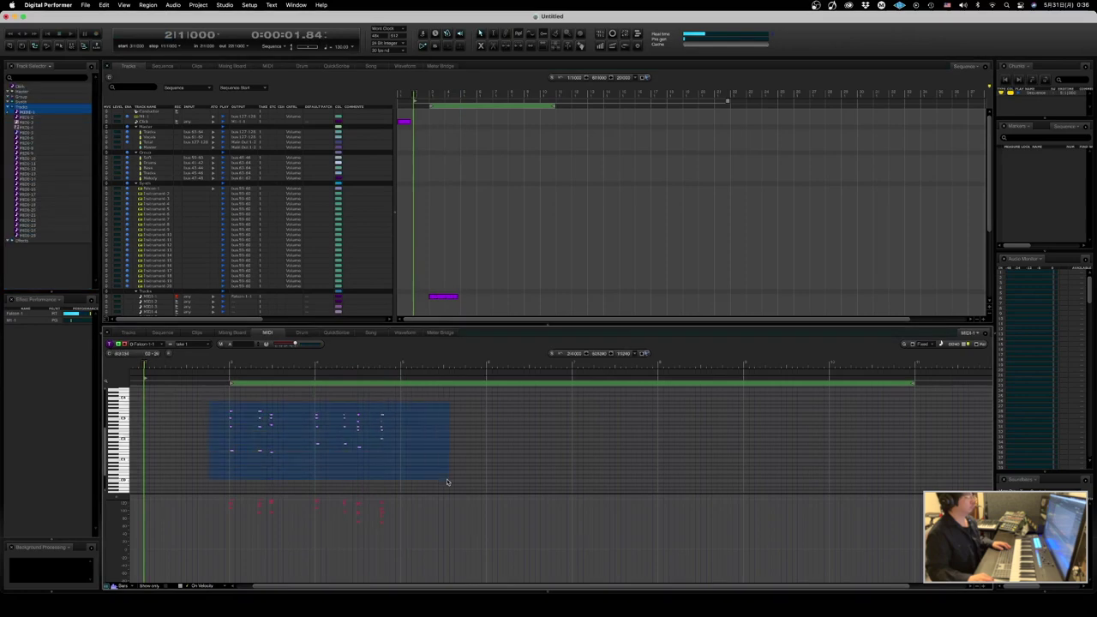
key(space)
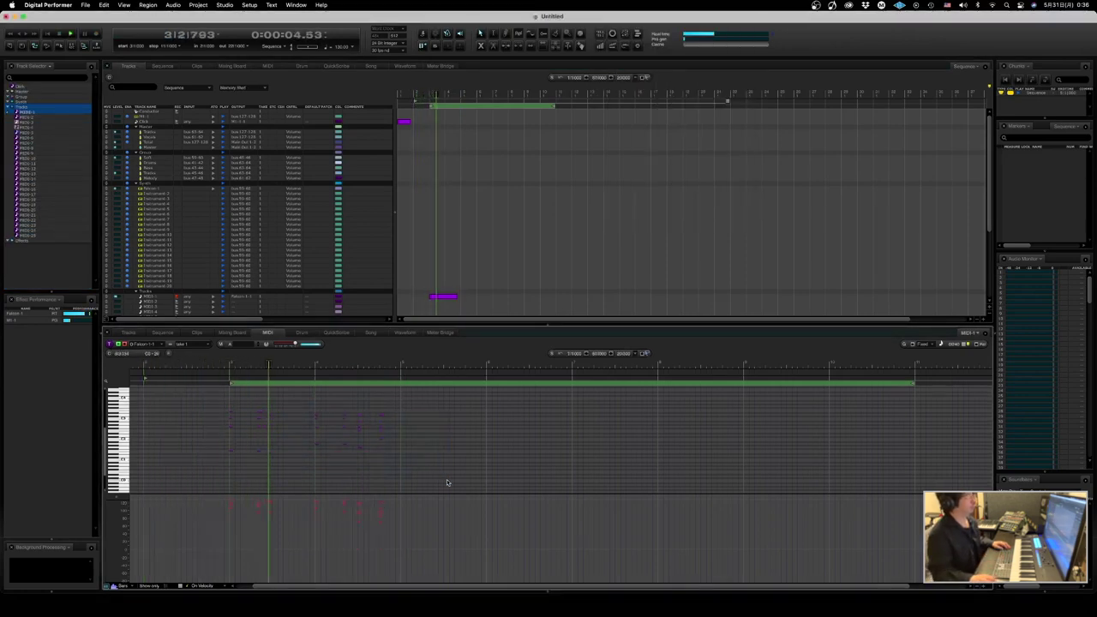
- Nudge the chord at the start of measure 4 slightly earlier, playing back the phrase to check its timing
drag(303, 410, 325, 474)
key(Left)
key(Left)
key(Left)
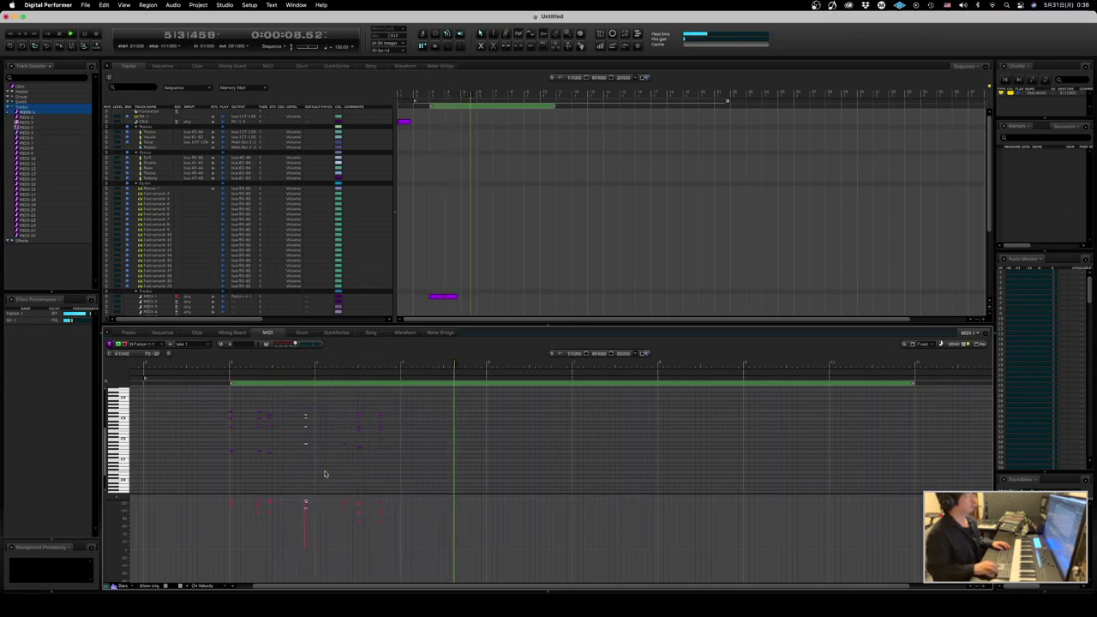
key(space)
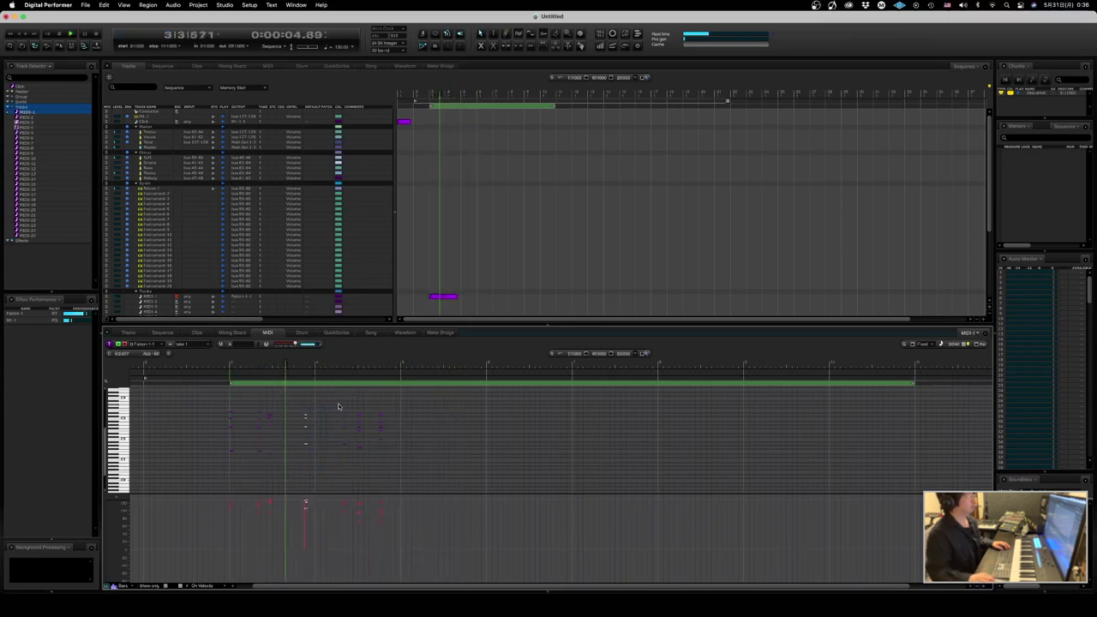
key(space)
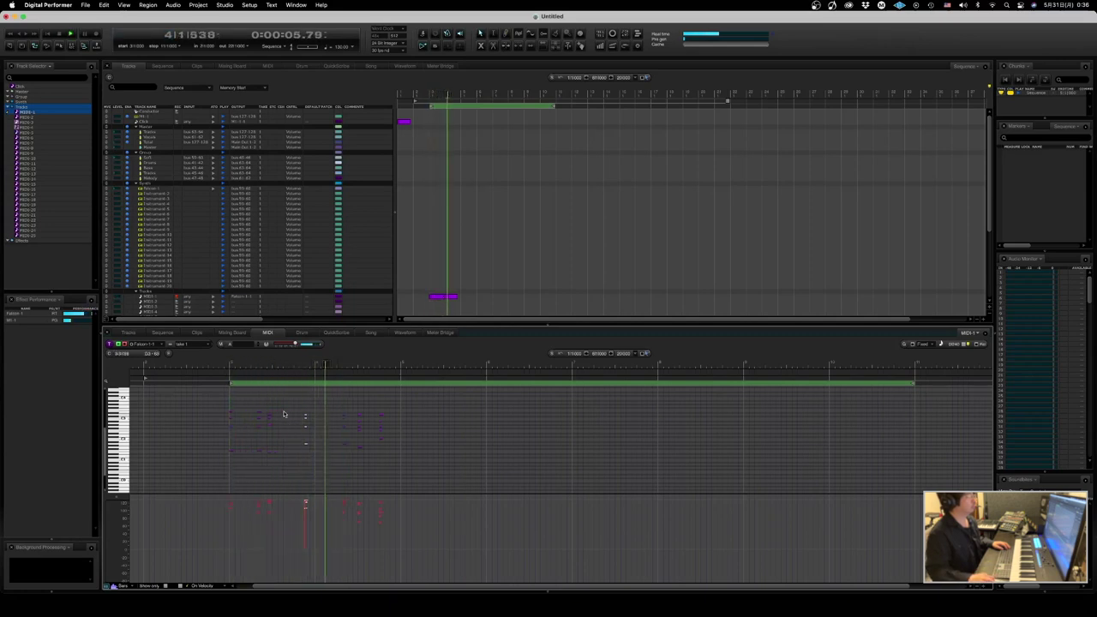
key(space)
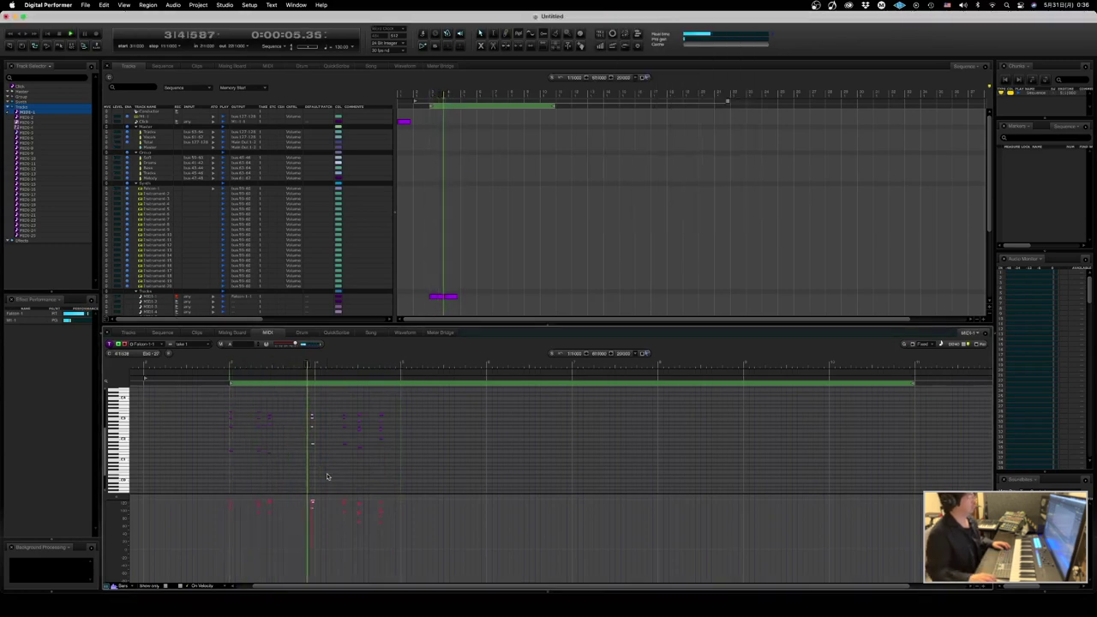
key(space)
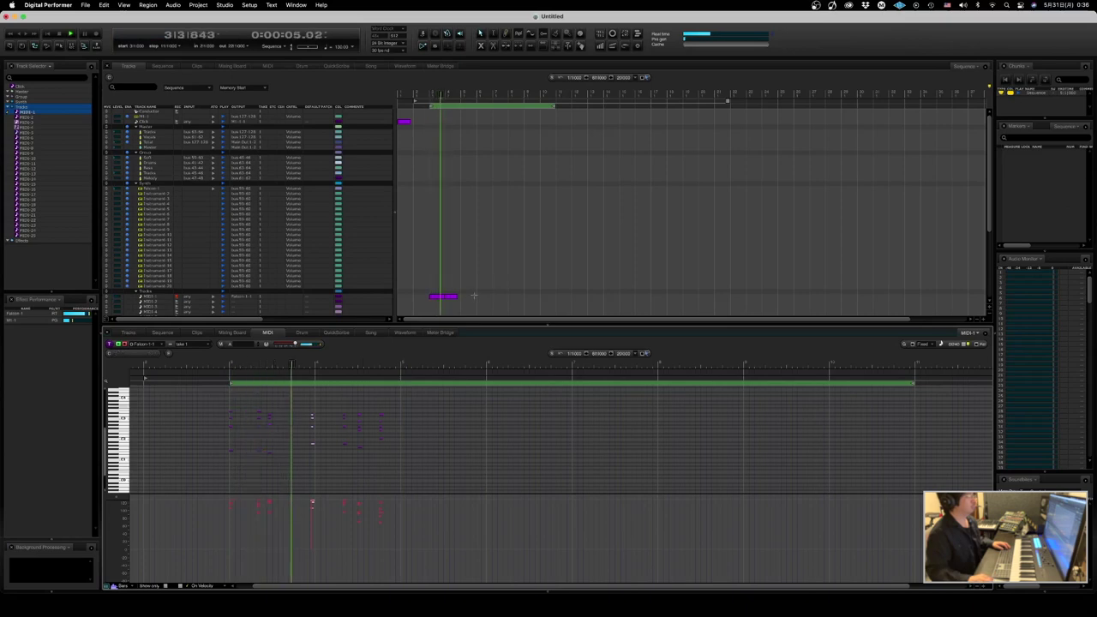
- Copy measure 3 of MIDI-1 to measure 5 and play back the extended phrase
click(435, 296)
drag(435, 300, 472, 300)
key(space)
key(space)
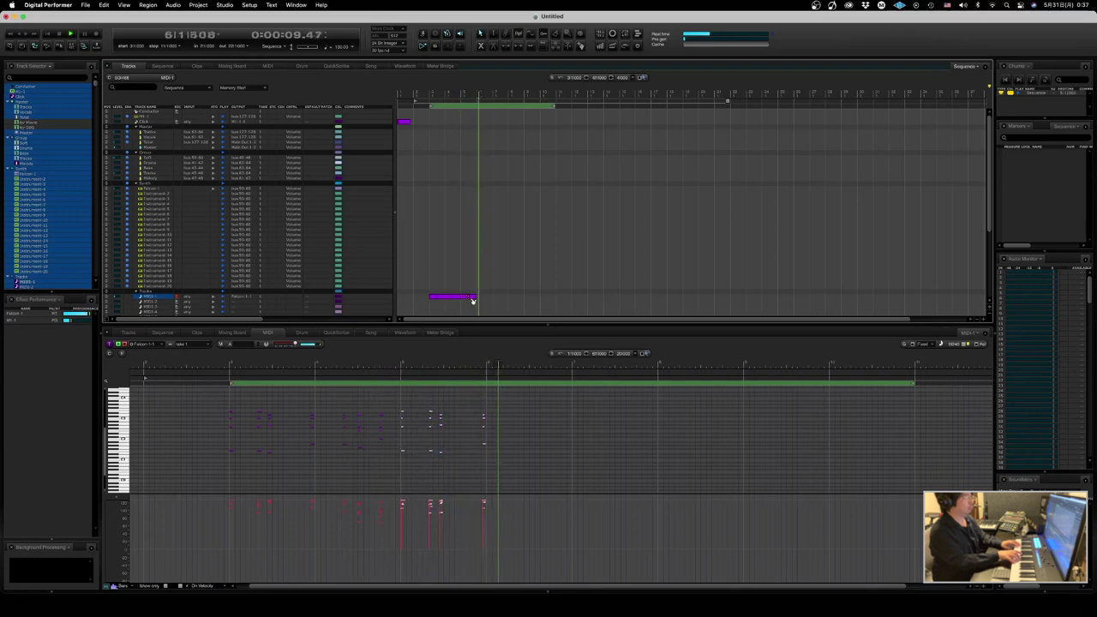
- Record a chord in measure 6 of MIDI-1, starting the take at measure 5, and select its notes
key(space)
key(period)
text(5)
key(Return)
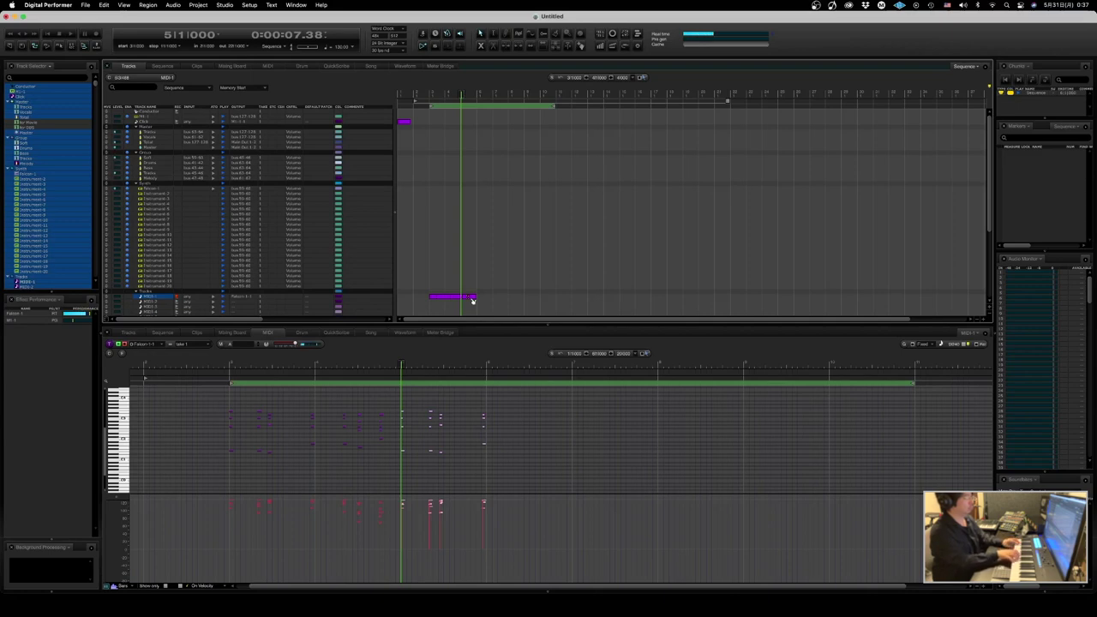
key(3)
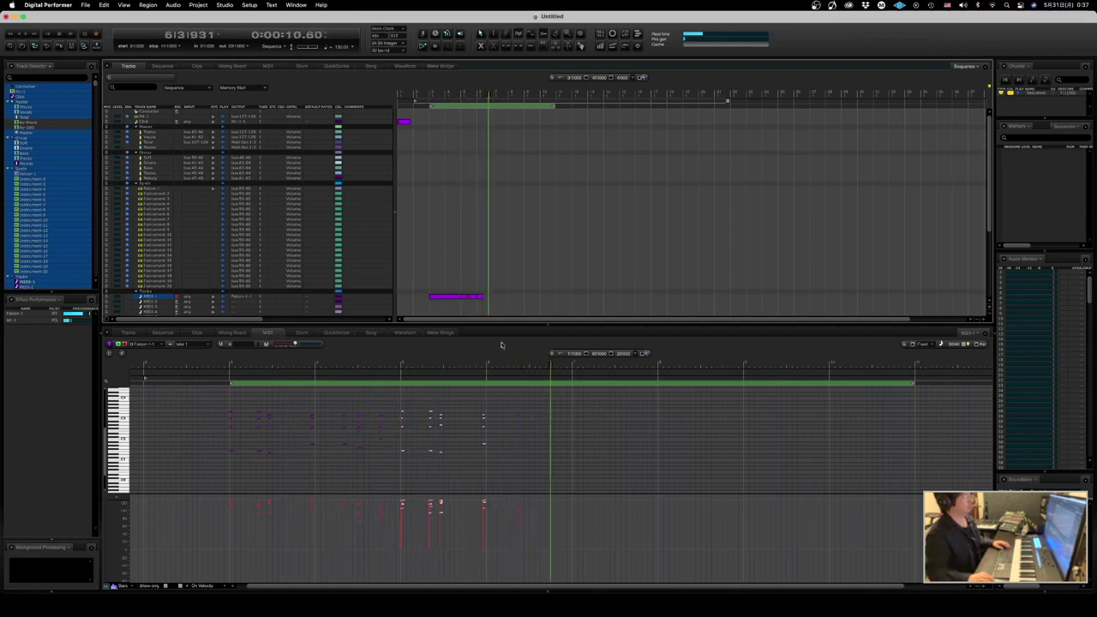
click(503, 408)
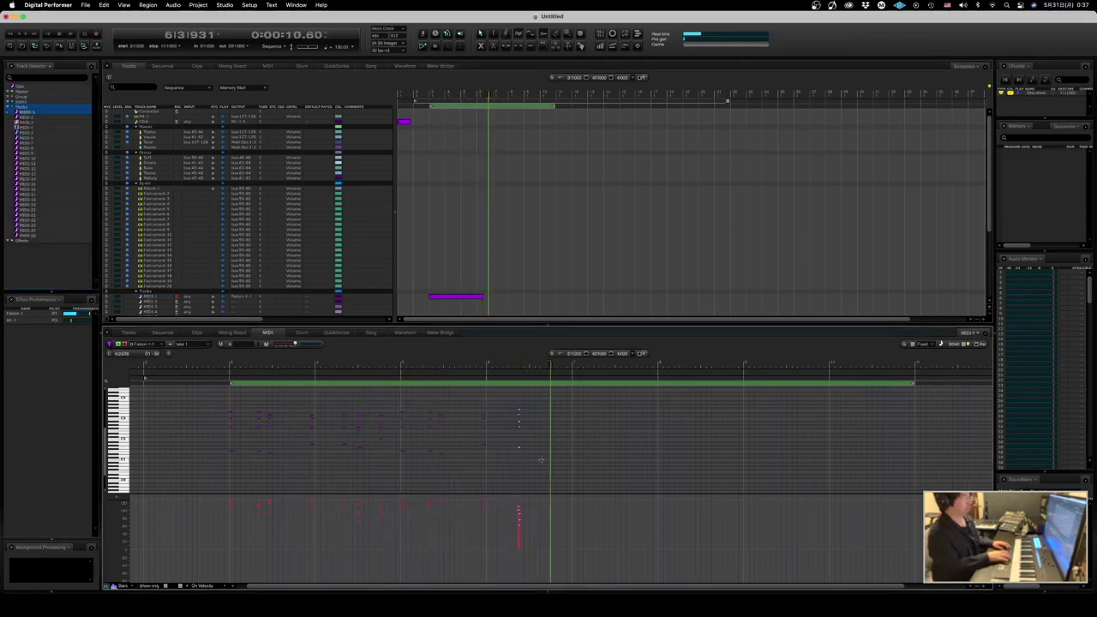
key(Return)
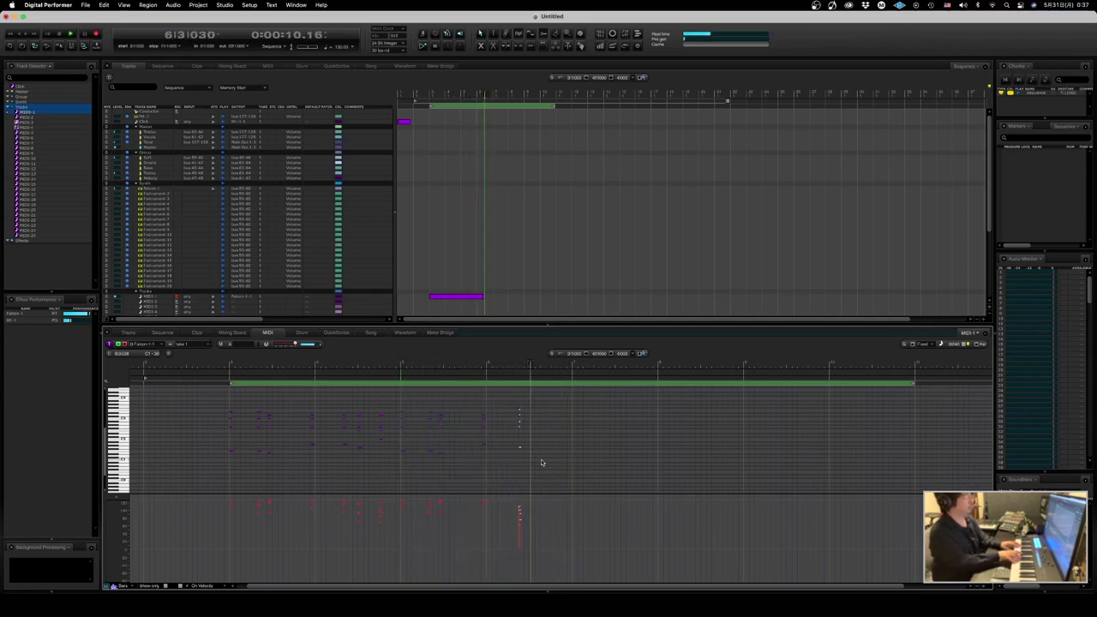
- Record two more chords in the second half of measure 6 from measure 5 and play back from measure 3
text(5)
key(Return)
key(3)
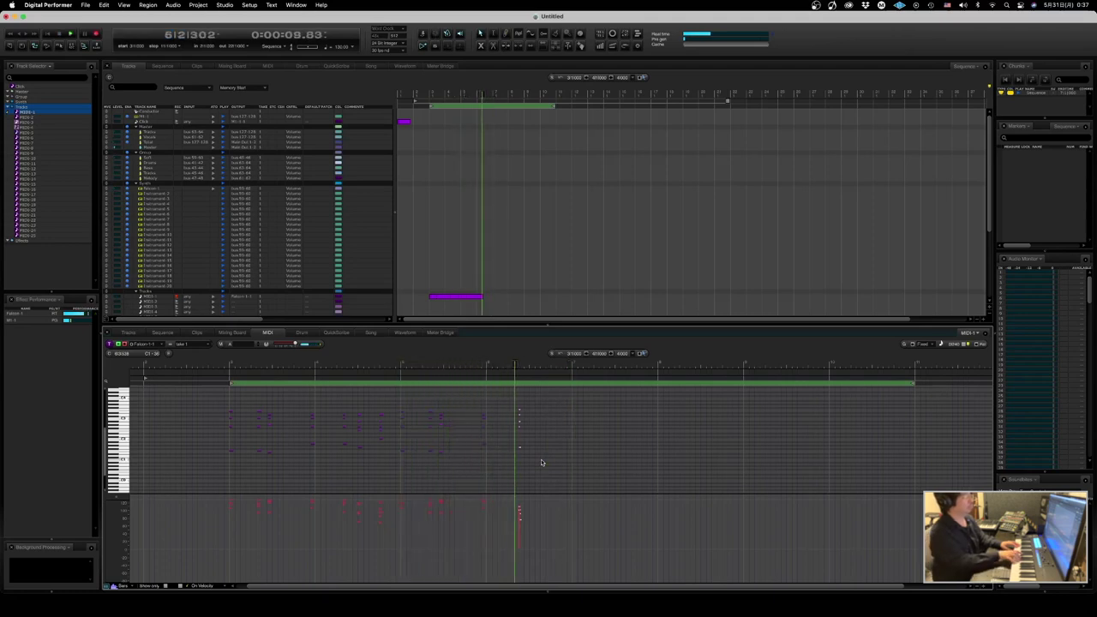
key(space)
text(3)
key(Return)
key(space)
- Quantize the last two chords in measure 6 and nudge them slightly earlier
drag(531, 395, 592, 475)
key(super+0)
key(Return)
key(Left)
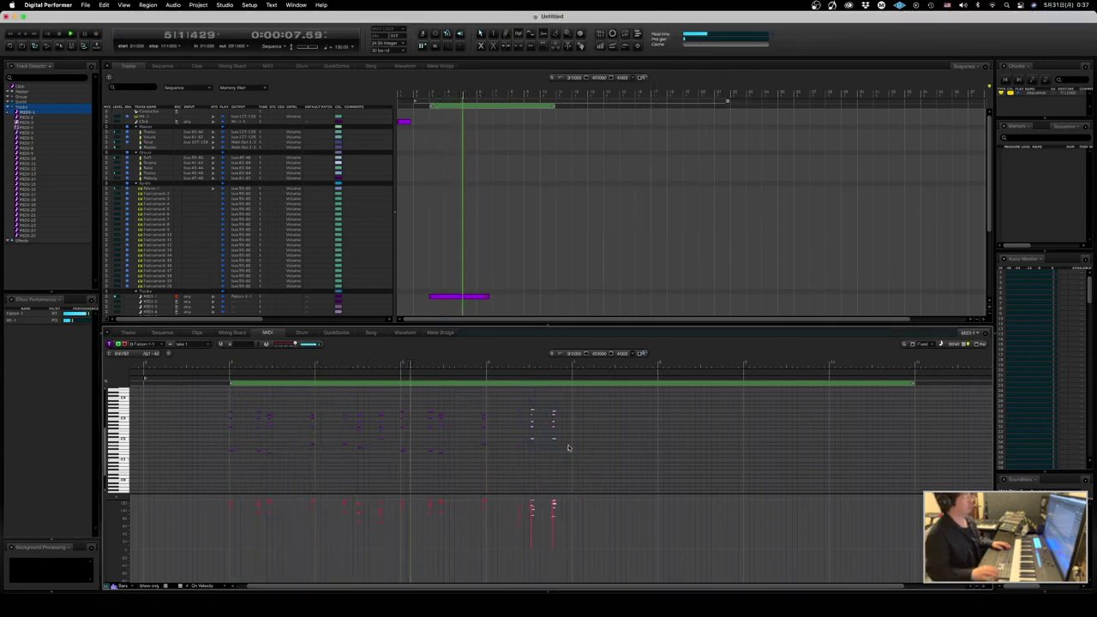
key(super+0)
key(Return)
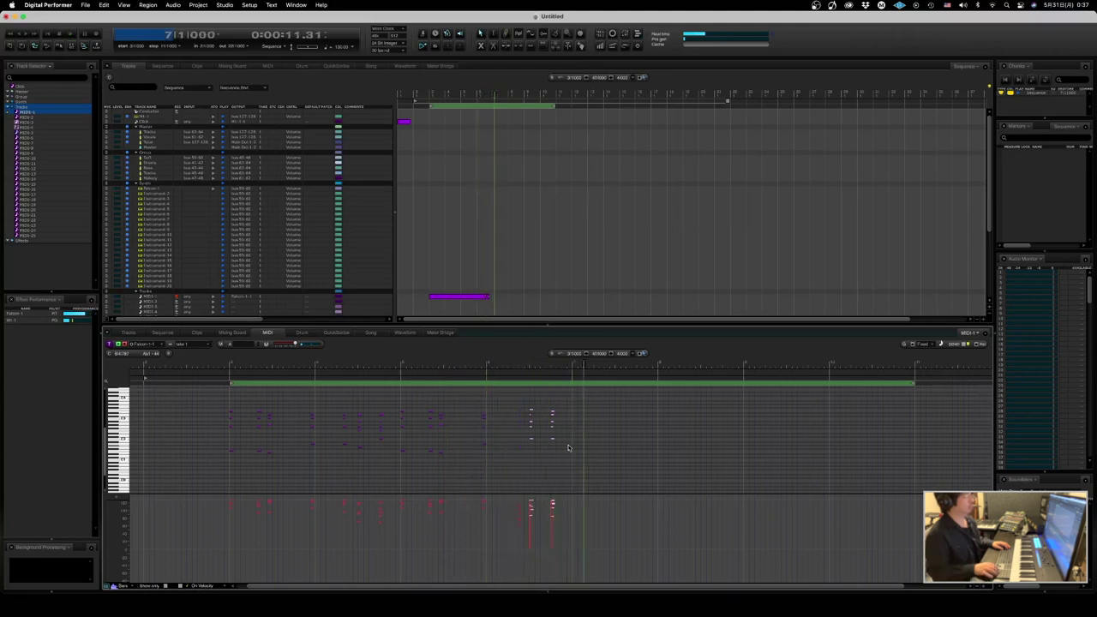
- Copy measures 3–4 of MIDI-1 to measures 7–8, and measure 5 to measure 9
click(434, 296)
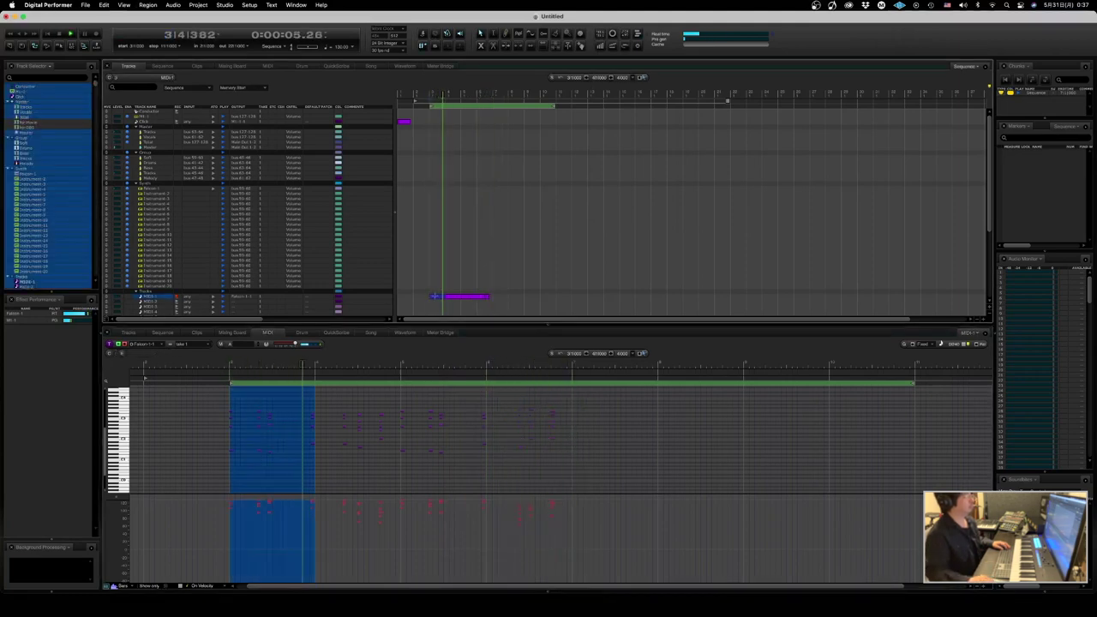
drag(435, 296, 518, 300)
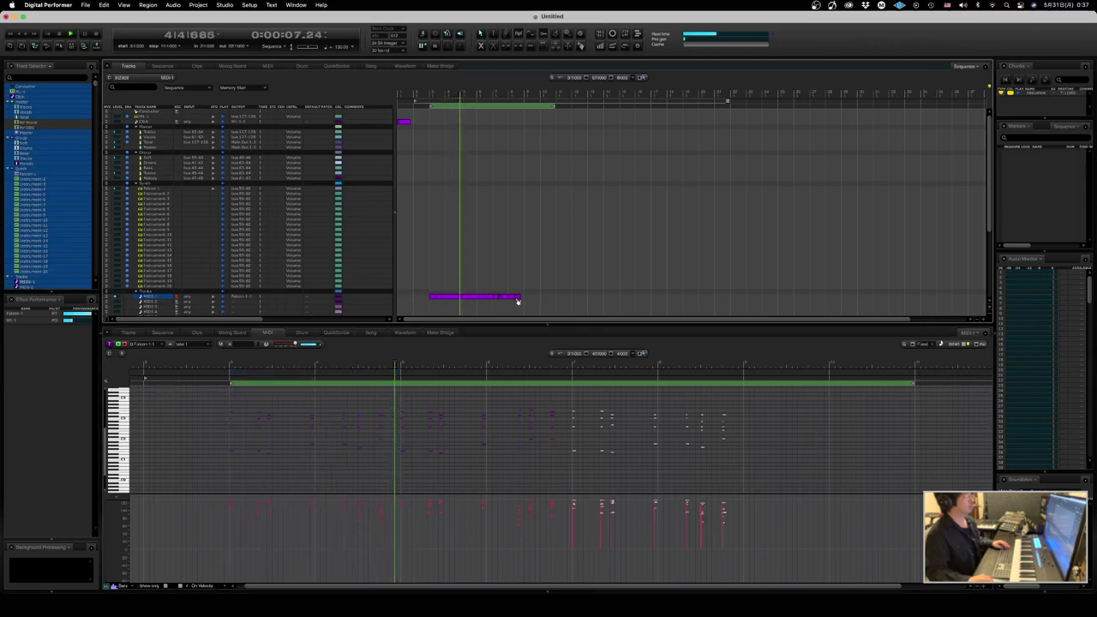
drag(465, 294, 534, 299)
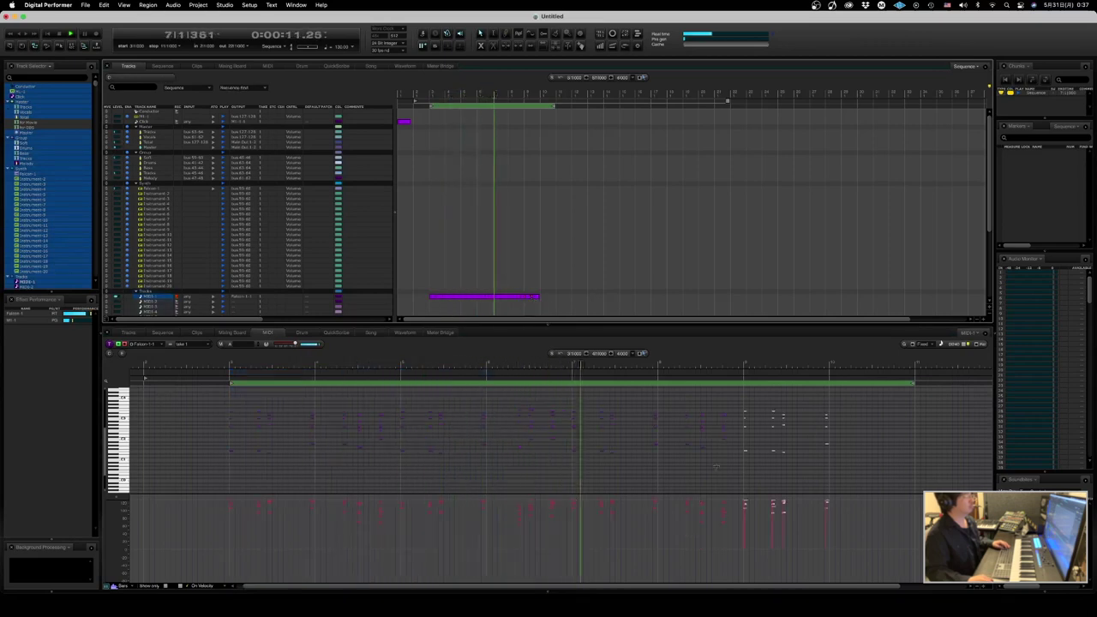
- Record closing chords in measure 10 of MIDI-1 and play the sequence back
drag(815, 409, 854, 467)
key(BackSpace)
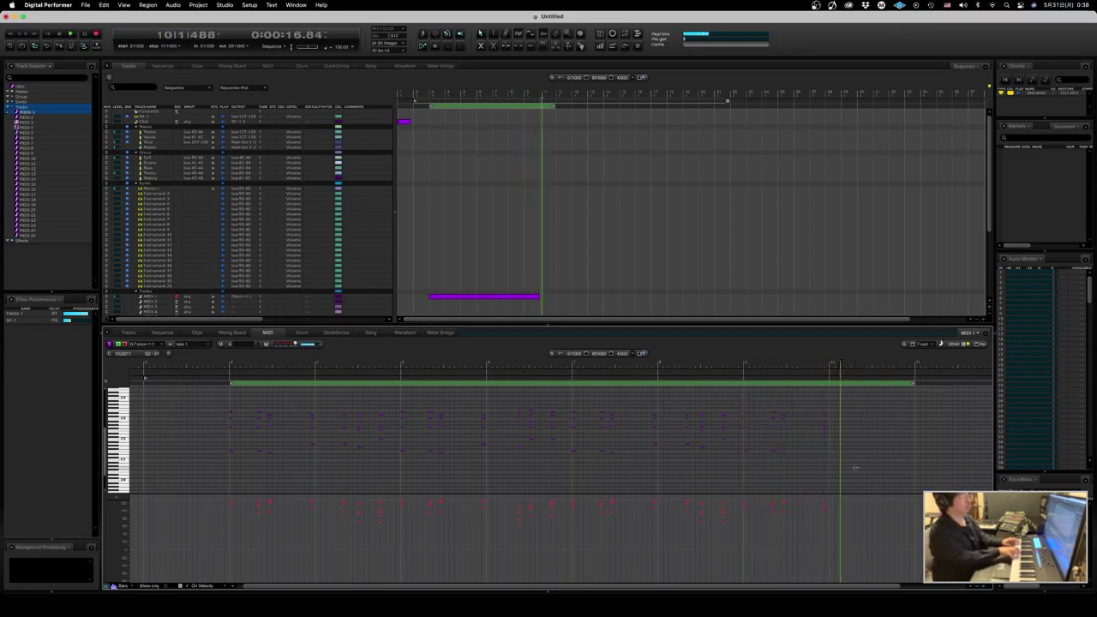
key(space)
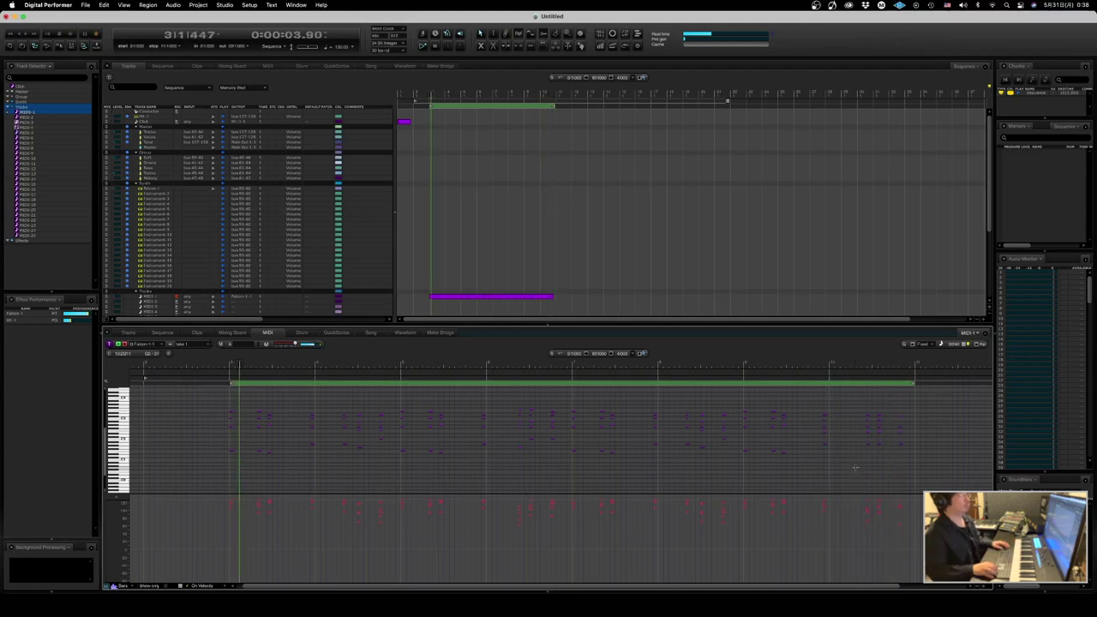
key(space)
- Quantize the notes in measures 9 and 10 of MIDI-1
drag(585, 299, 532, 300)
key(super+0)
key(Return)
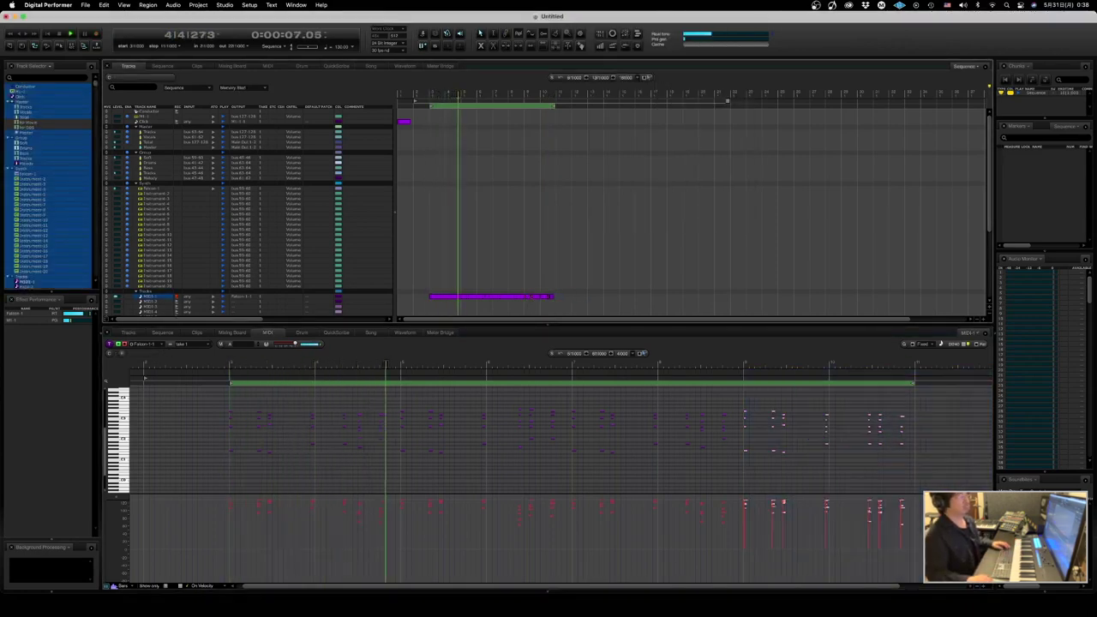
- Move the last chord in measure 10 slightly earlier and quantize it
click(885, 458)
drag(861, 406, 888, 454)
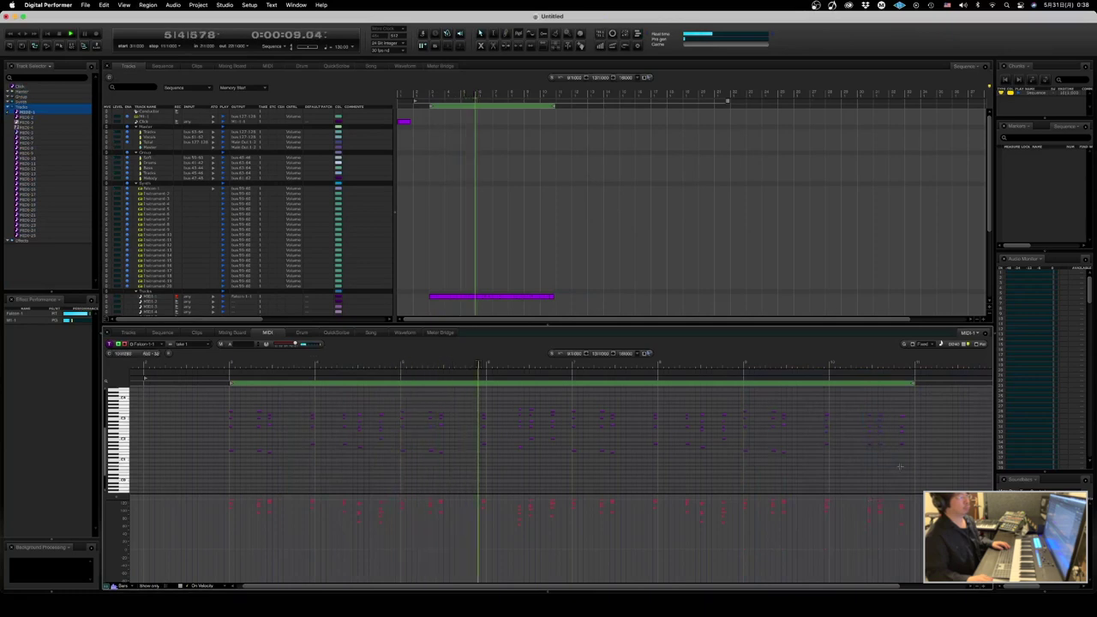
drag(892, 408, 904, 470)
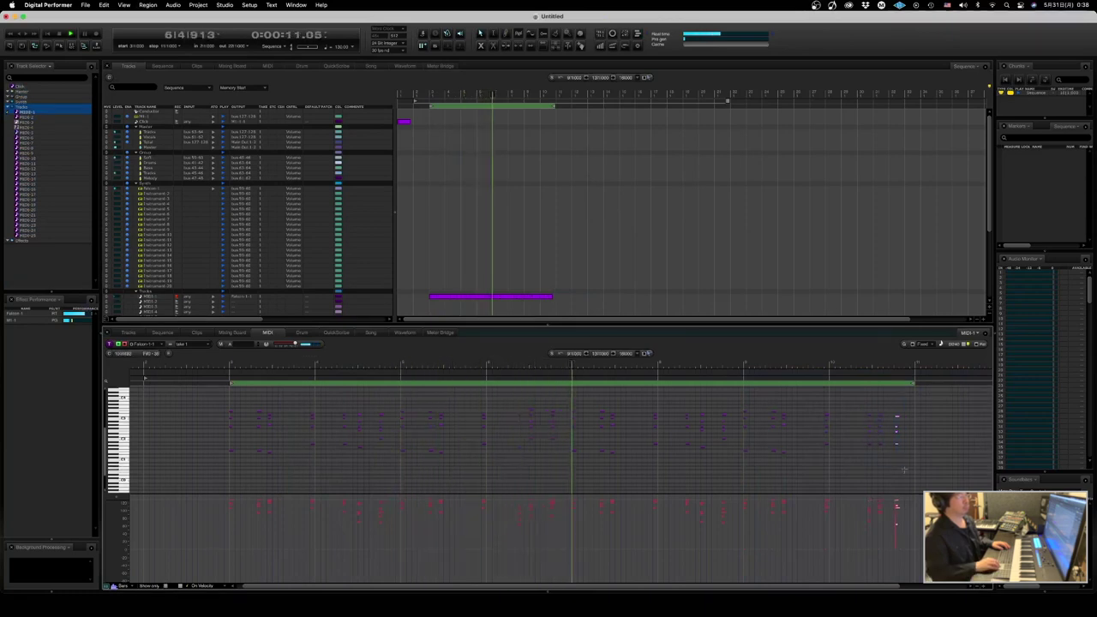
key(super+0)
key(Return)
- Re-record the closing chords in measure 10 of MIDI-1 and select the new notes
click(904, 473)
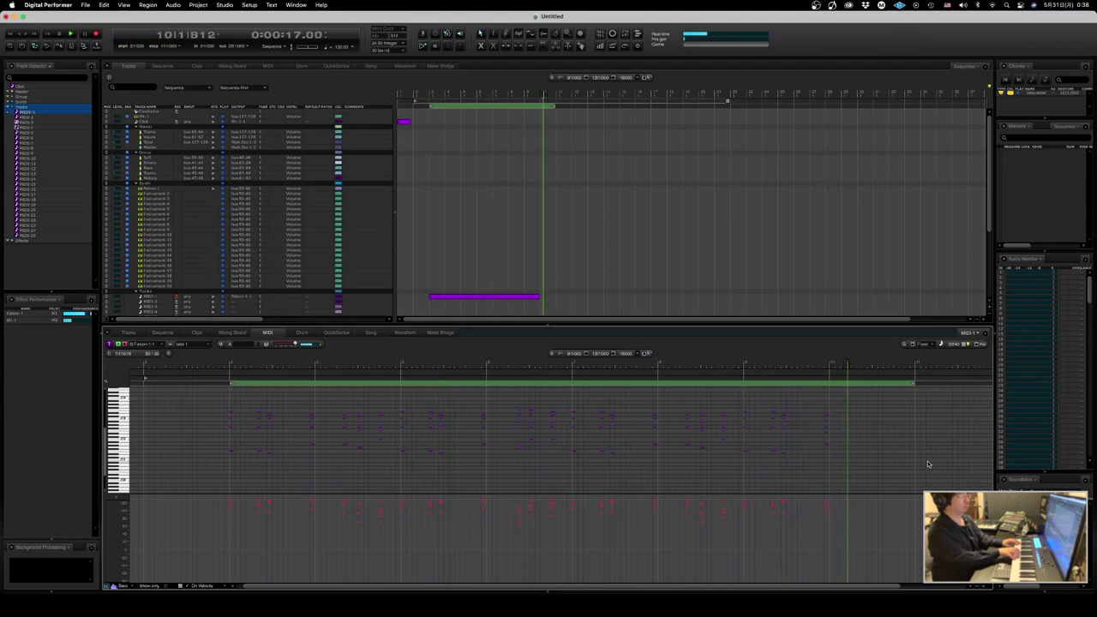
drag(926, 461, 853, 394)
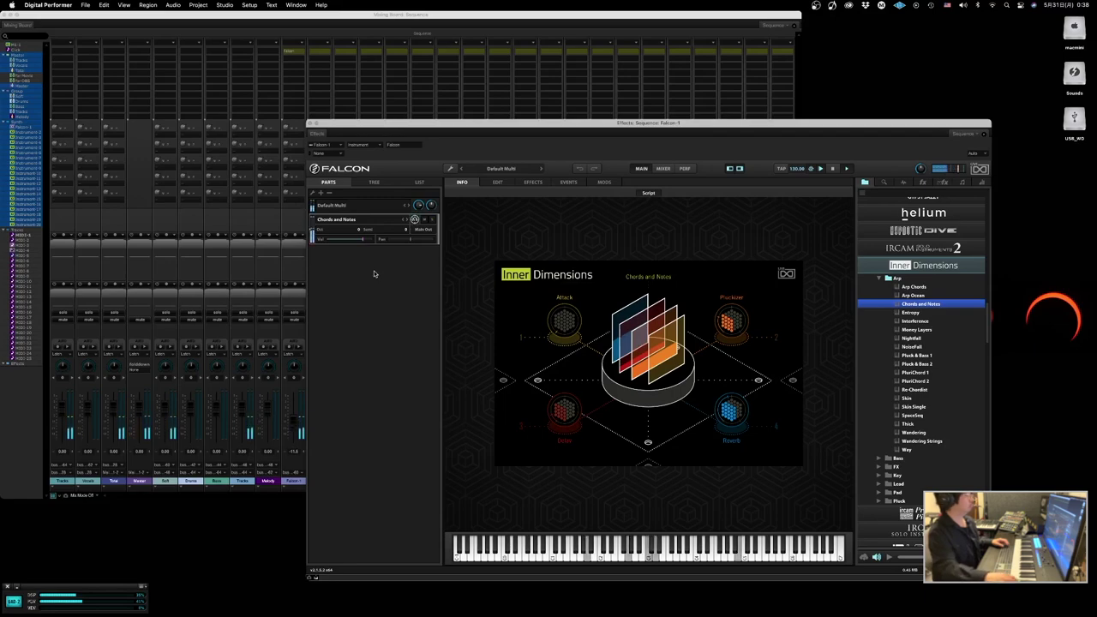
key(ctrl+Left)
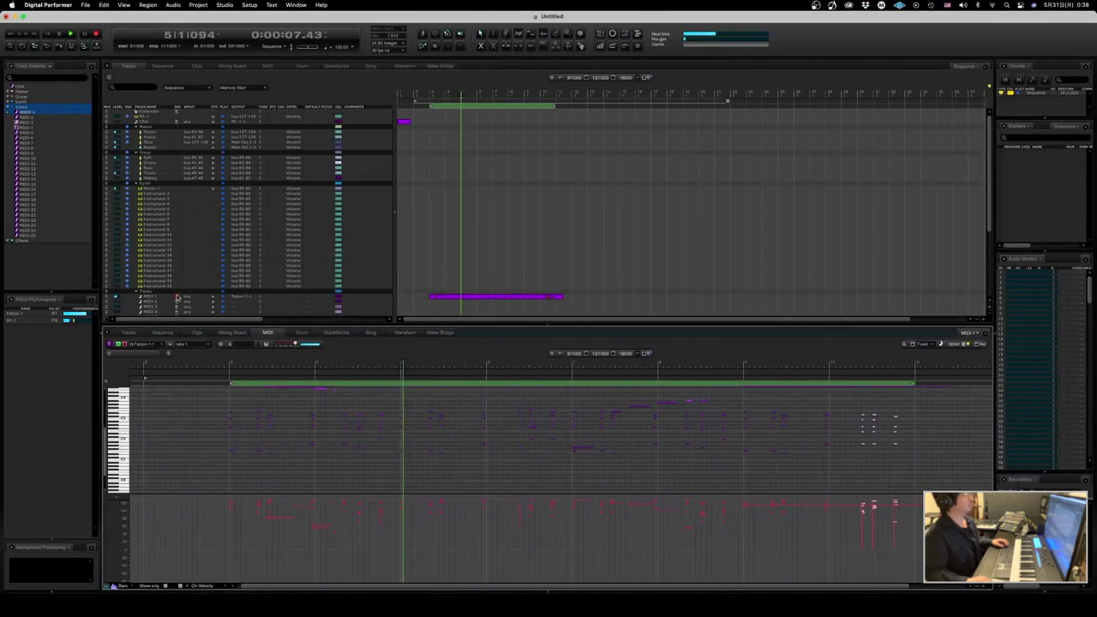
key(ctrl+Right)
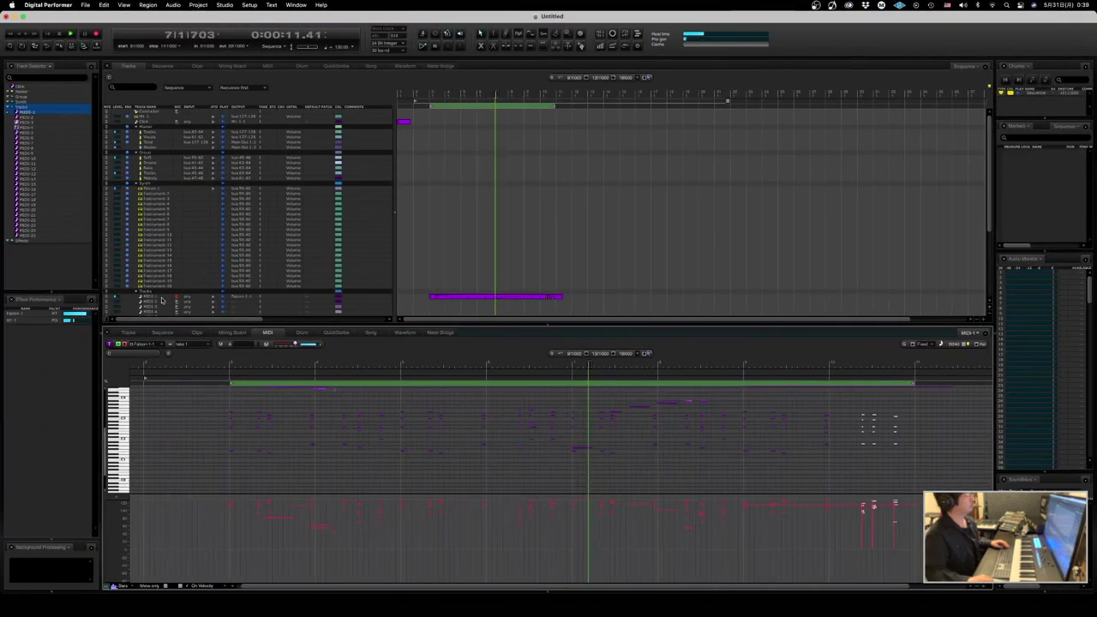
alt+click(161, 299)
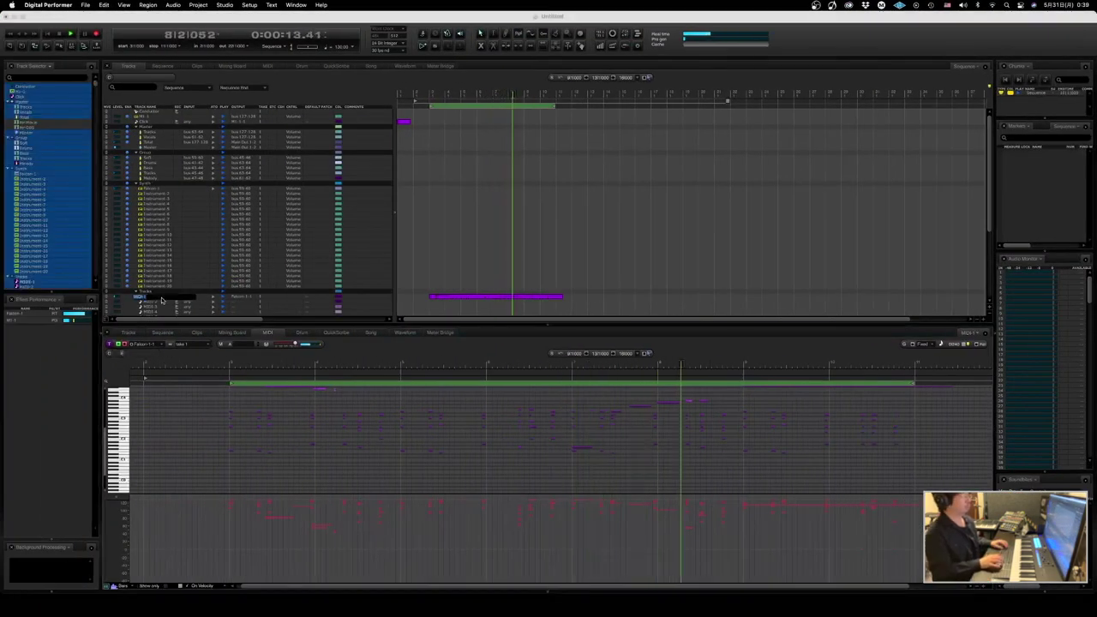
click(193, 447)
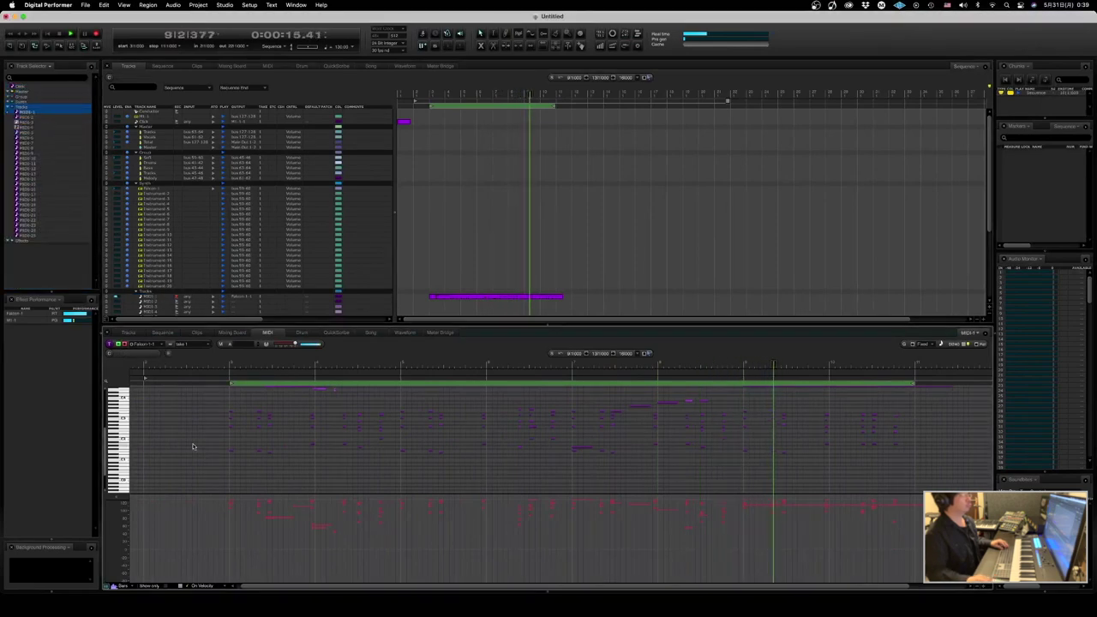
- Rename the MIDI-1 track as Chord&Notes
click(150, 298)
text(Cho)
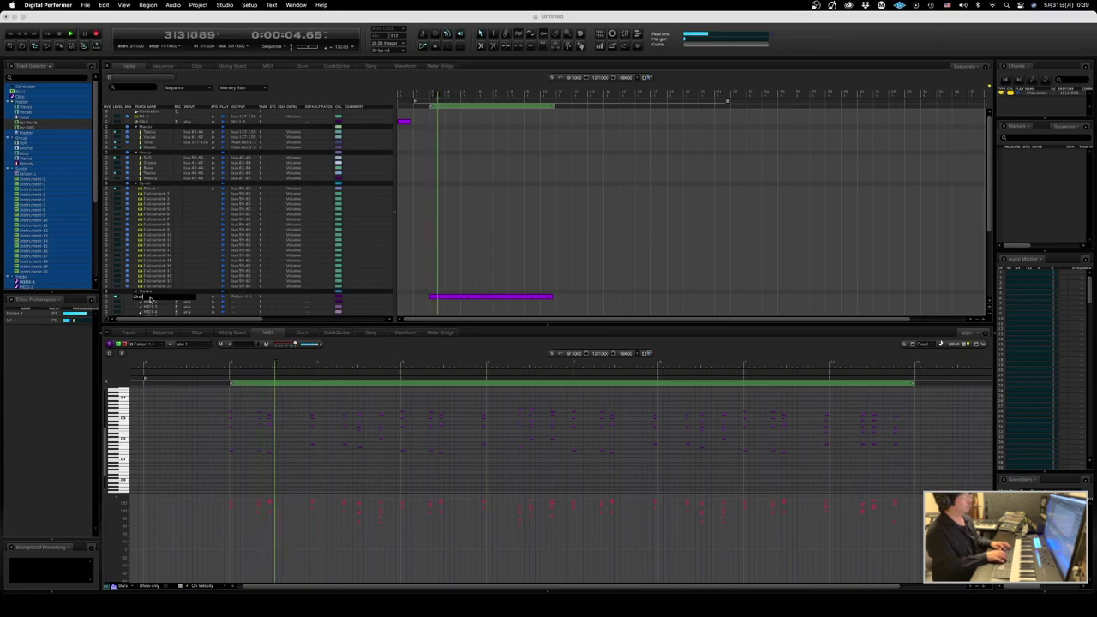
text(rd&Notes)
key(Return)
- Check the preset name in Falcon and rename the first MIDI track as Chords and Notes
key(ctrl+Right)
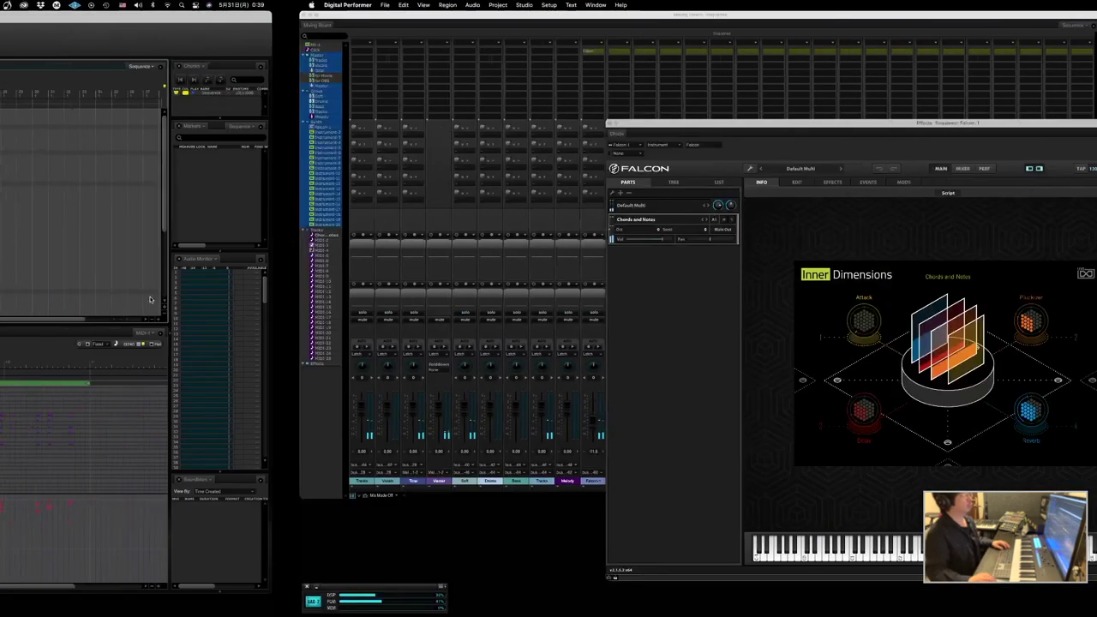
key(ctrl+Left)
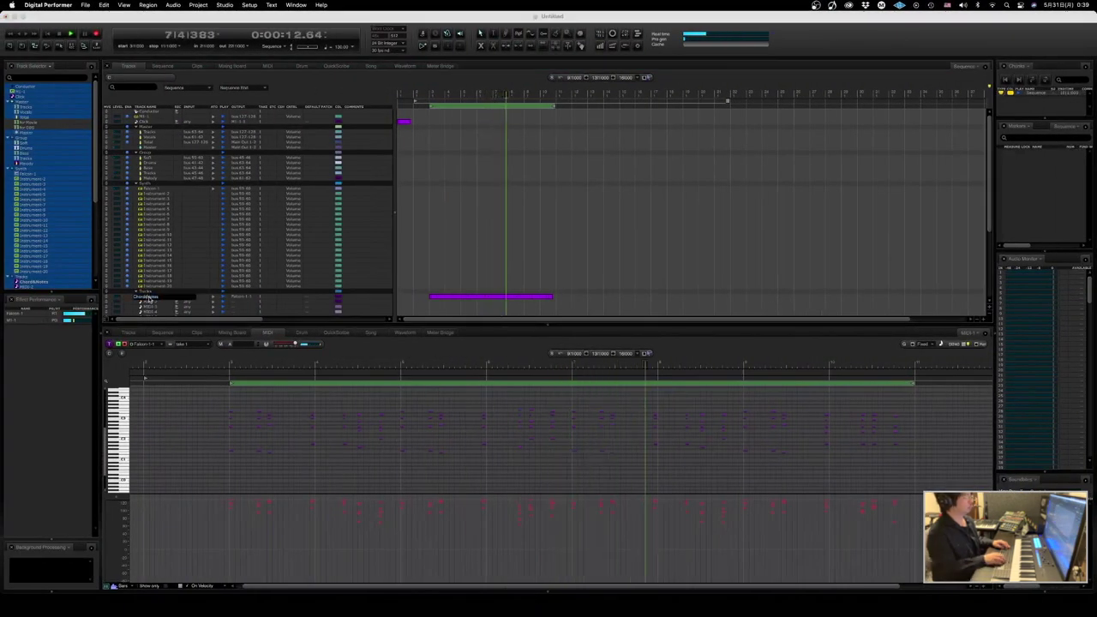
click(156, 304)
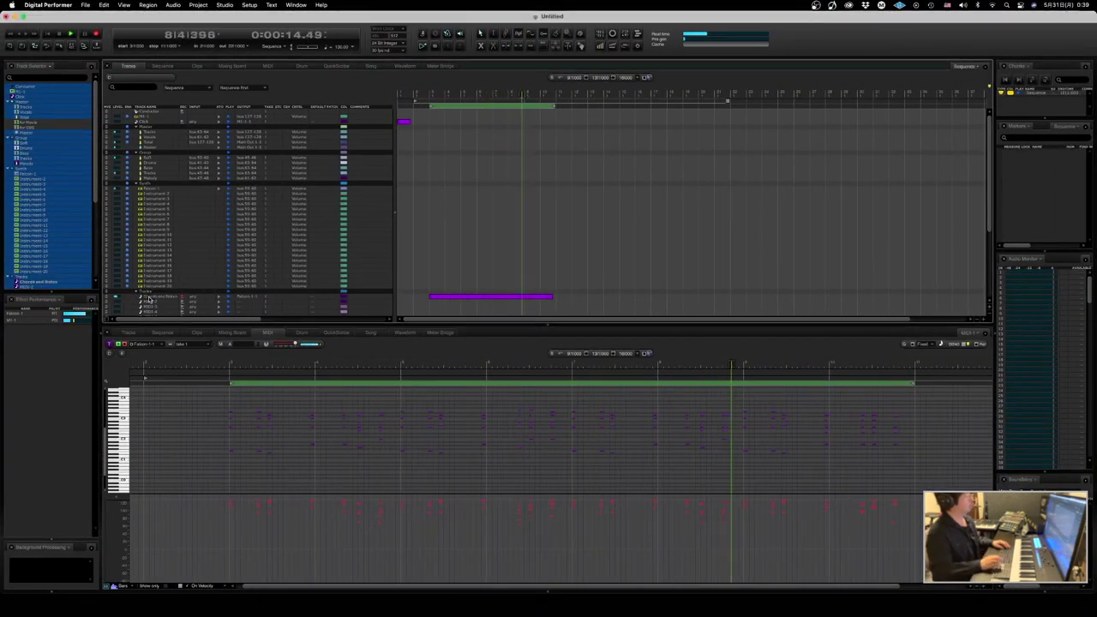
- Stop playback and bring up the Mixing Board, with a second Falcon instance on the next instrument track
key(space)
key(shift+m)
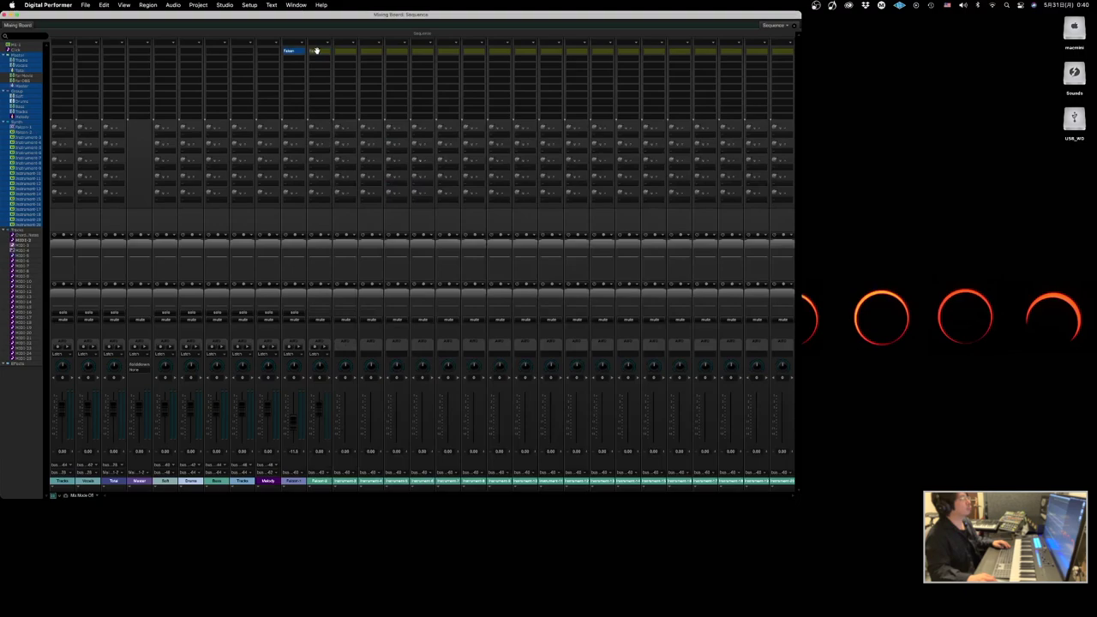
- Open the second Falcon instance and lower its channel fader in the Mixing Board
click(315, 51)
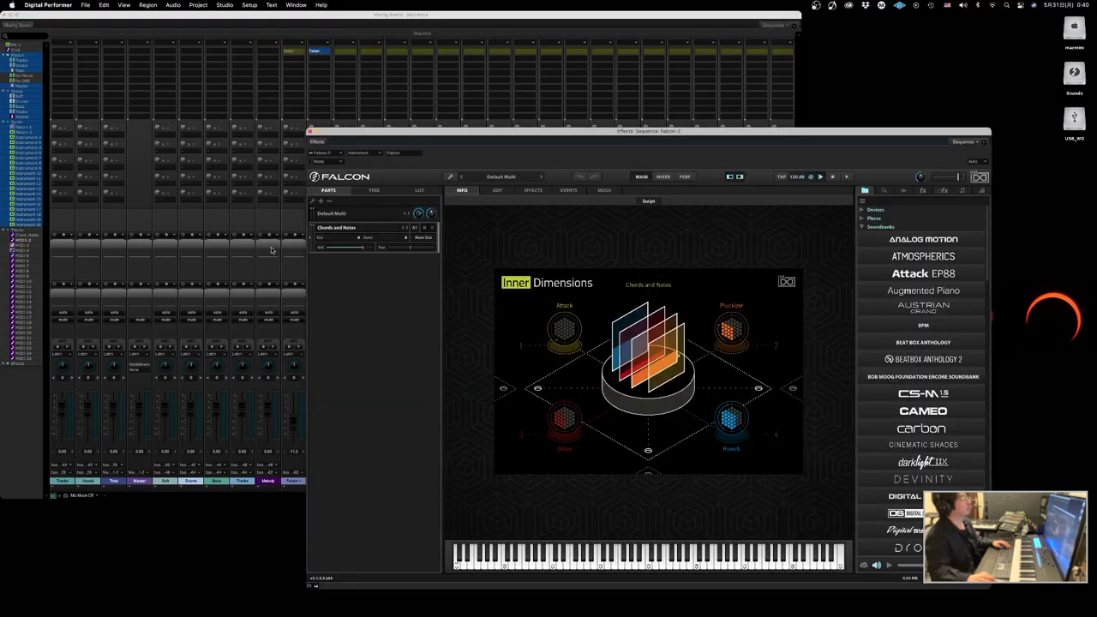
click(273, 261)
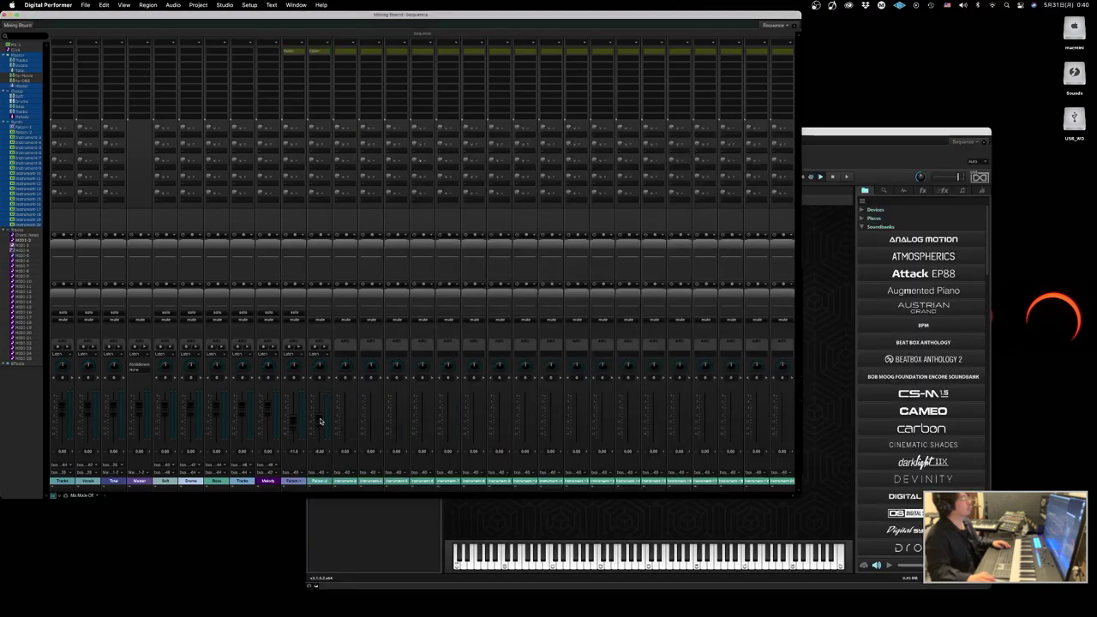
key(shift+t)
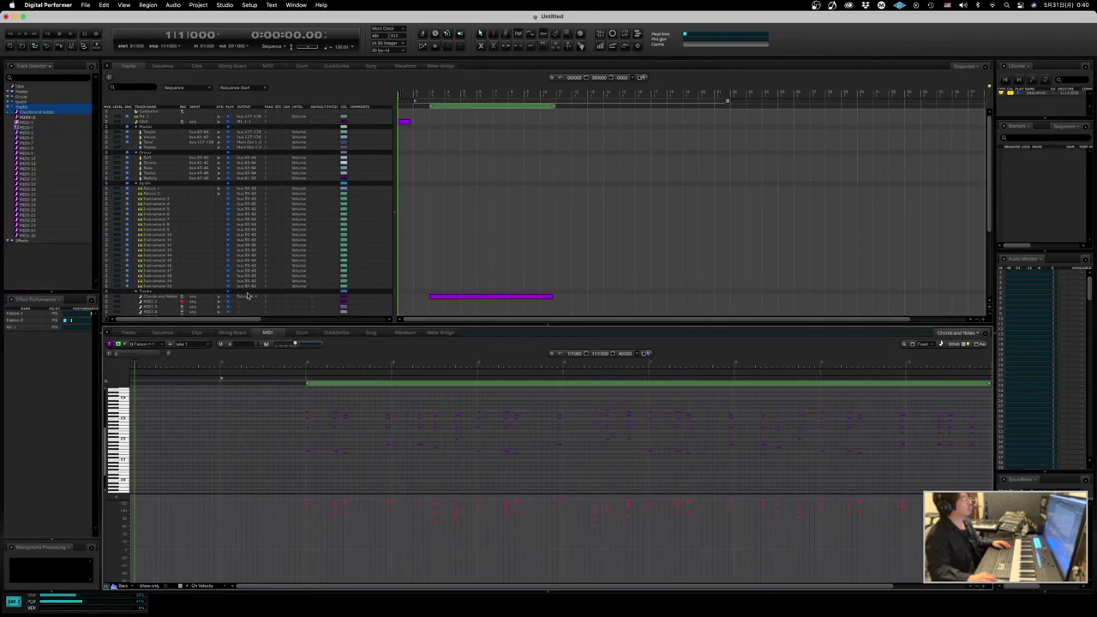
- Route MIDI-2's output to Falcon-2-1 and rename the first Falcon instrument track as Falcon-Chords and Notes
click(242, 305)
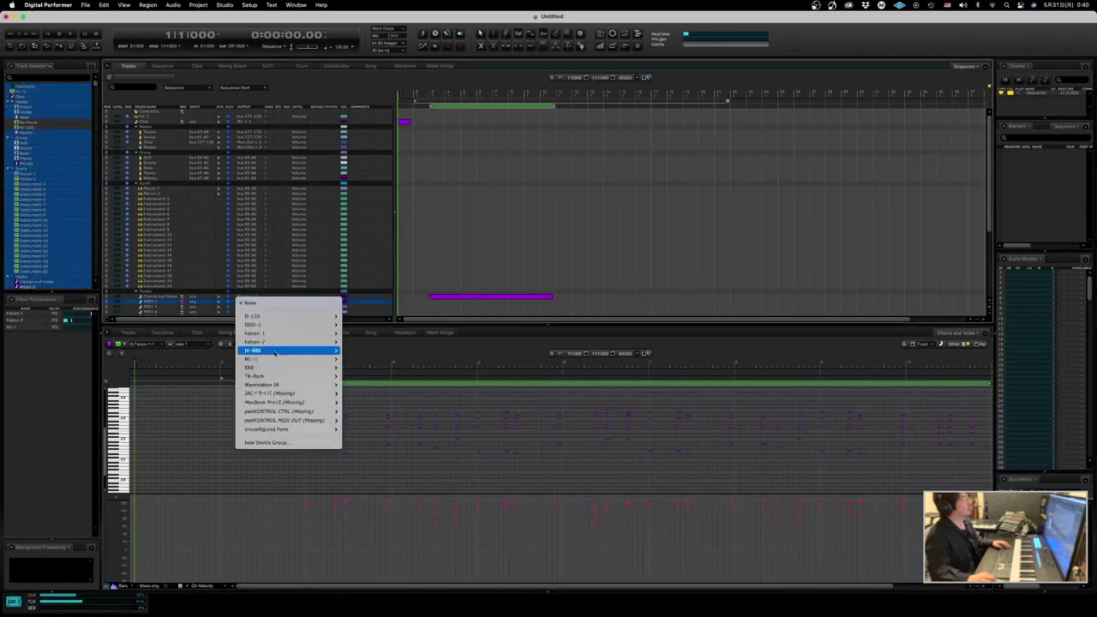
mouse_move(257, 342)
click(368, 341)
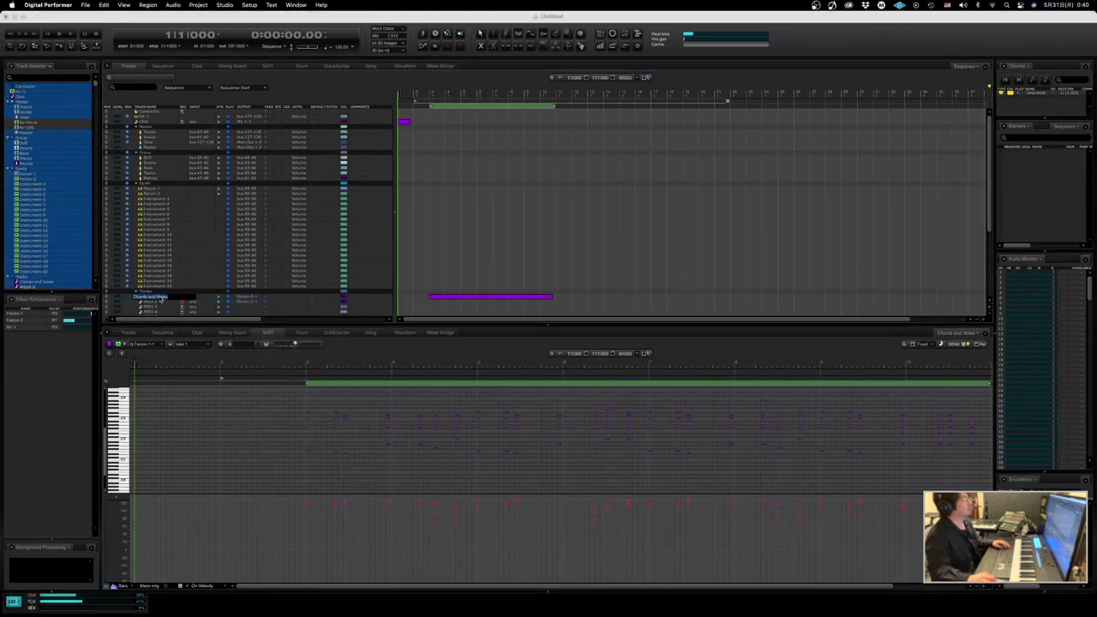
text(Chords and Notes)
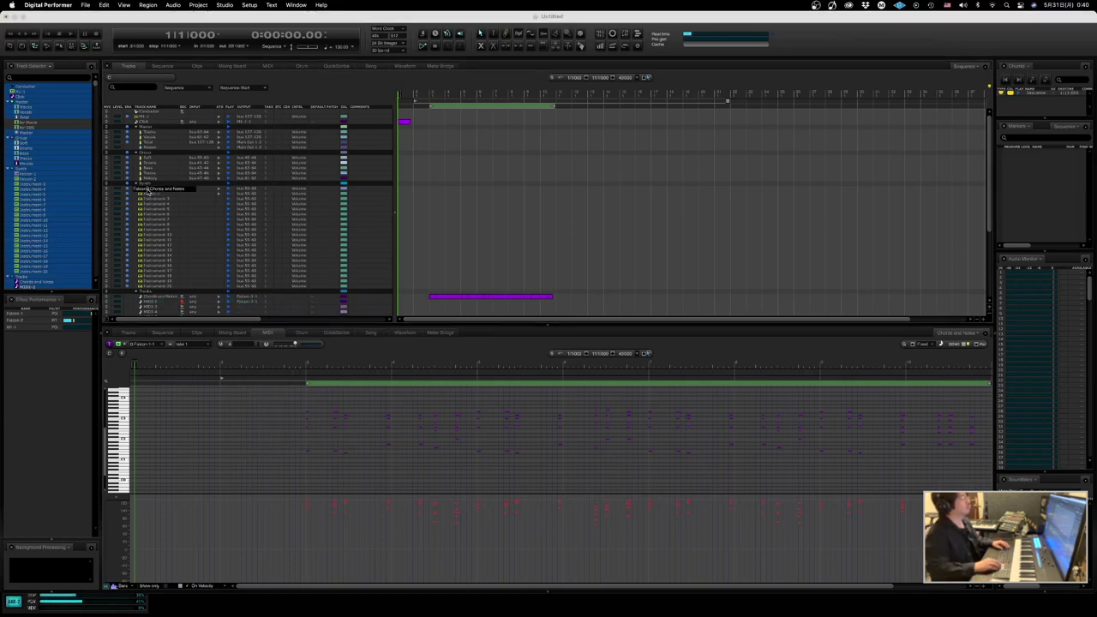
key(Return)
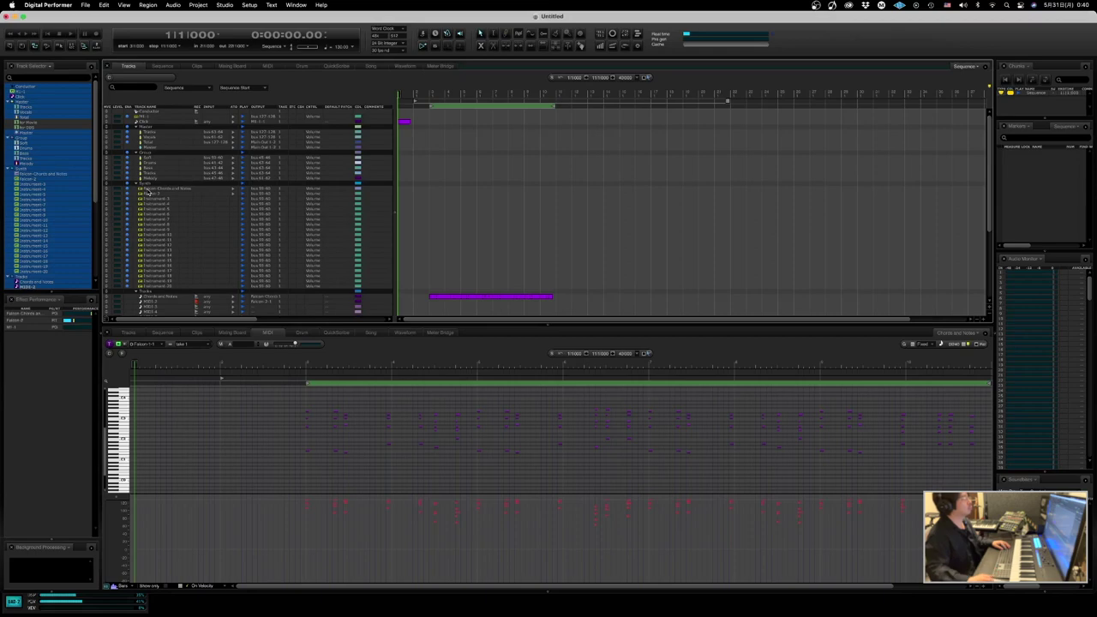
- With MIDI-2 selected, audition the Inner Dimensions Arp presets Entropy and Interference in the second Falcon and load Money Layers
click(169, 303)
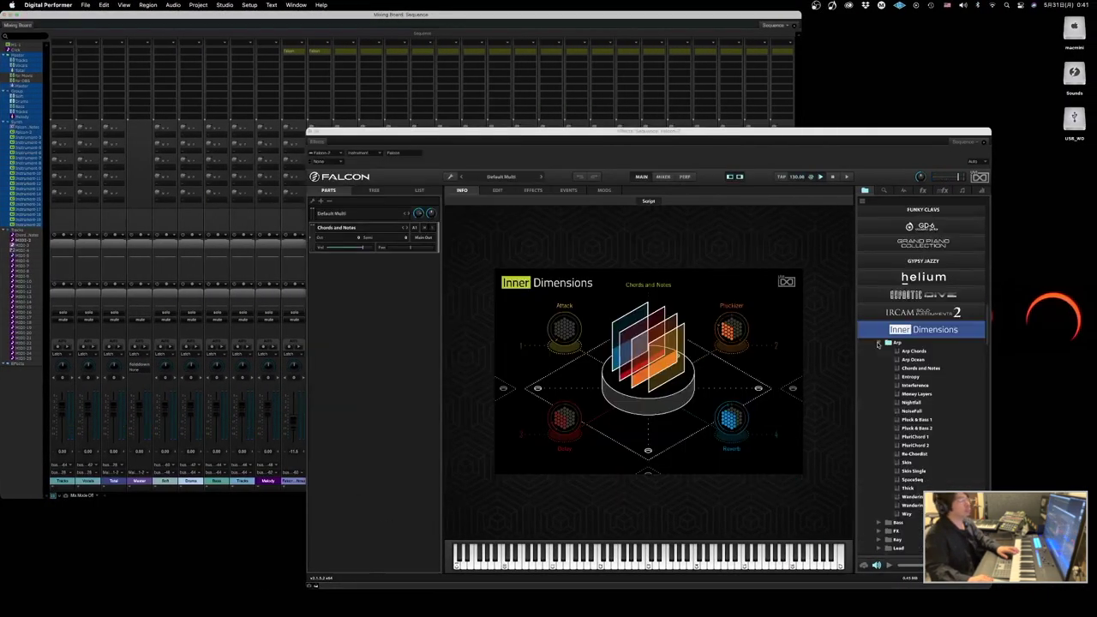
double_click(903, 377)
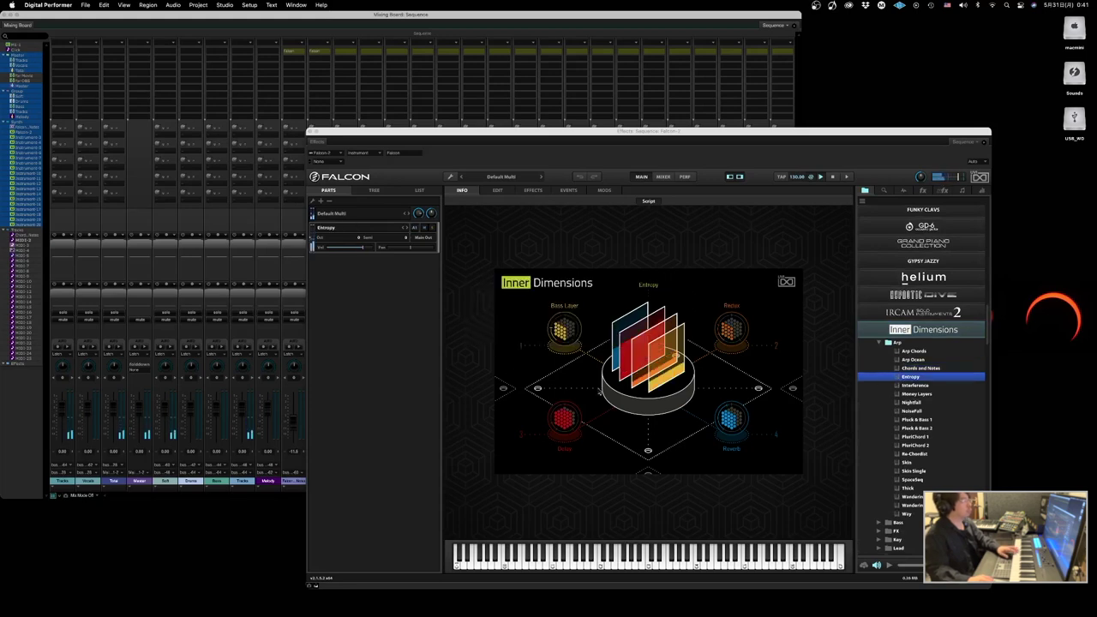
click(271, 305)
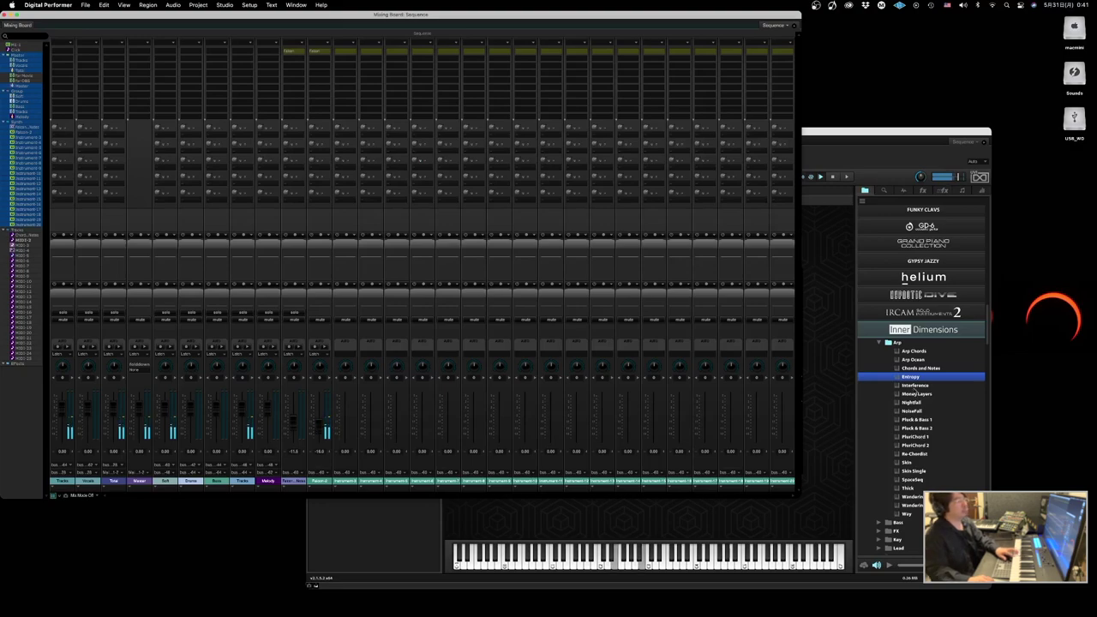
double_click(914, 386)
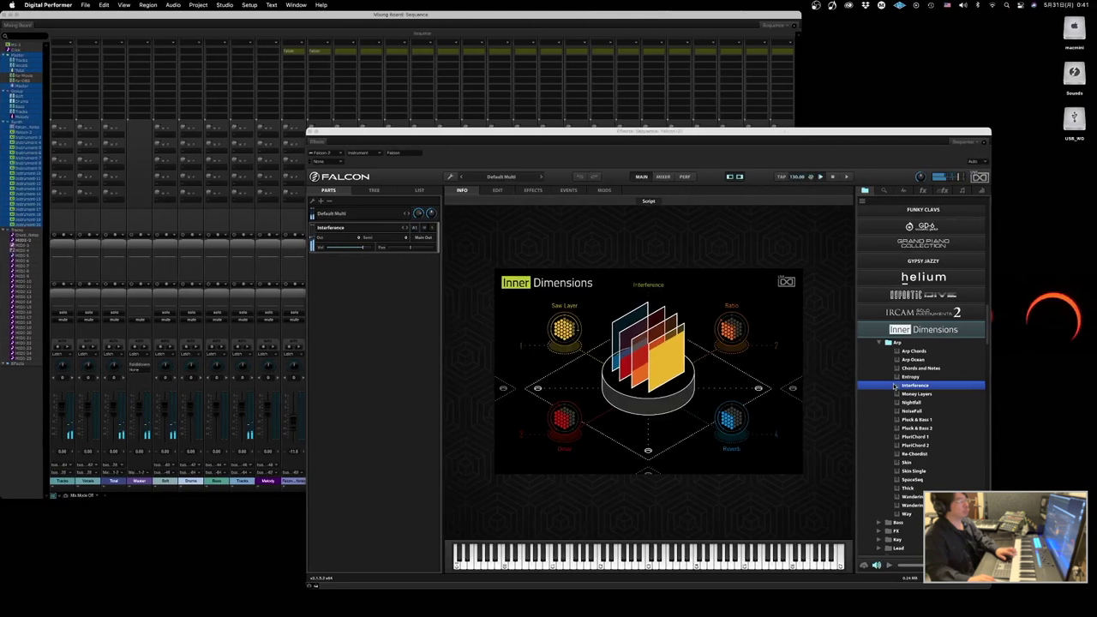
double_click(891, 393)
double_click(893, 386)
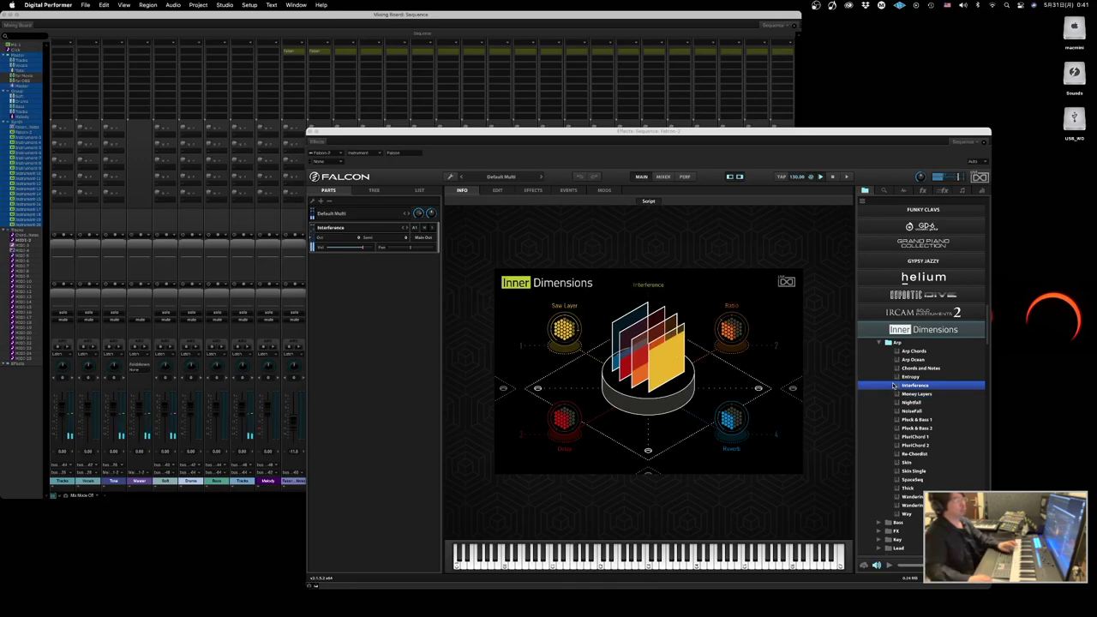
double_click(900, 394)
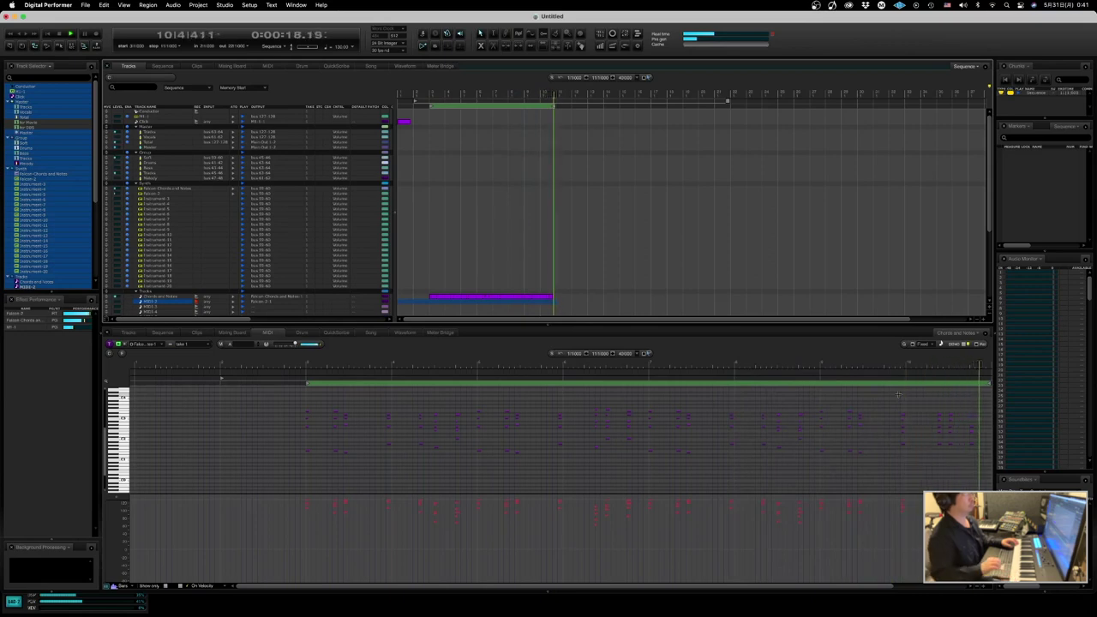
- Record a Money Layers part on MIDI-2 over the chord part and rename the MIDI track Money Layers
key(3)
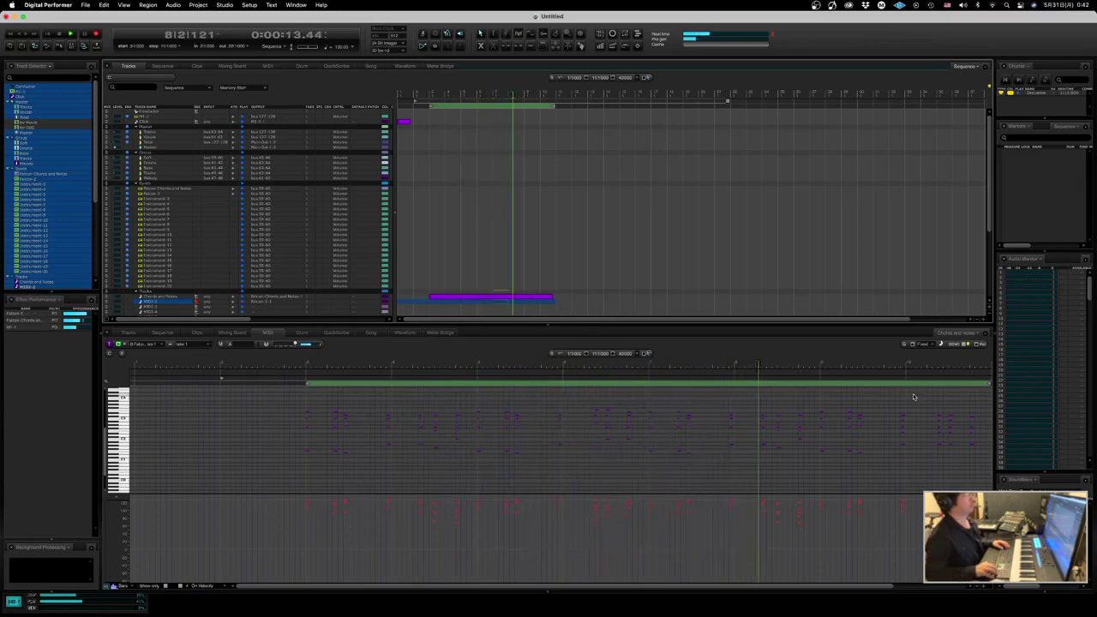
key(space)
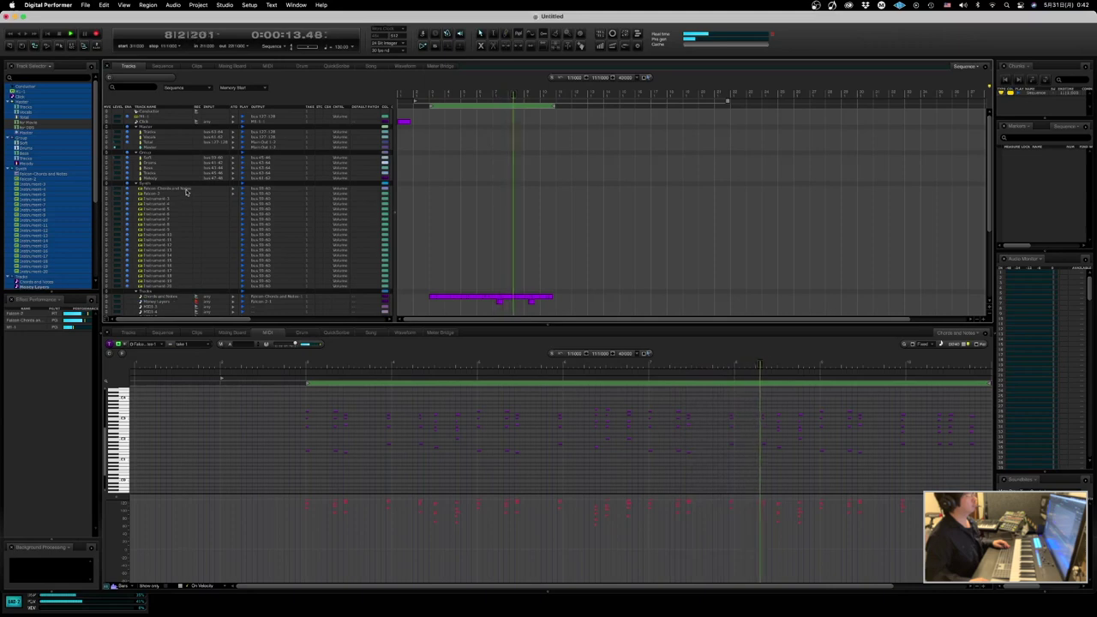
- Rename the second Falcon instrument track as Falcon-Money Layers
alt+click(176, 196)
key(BackSpace)
text(Money Layers)
key(Return)
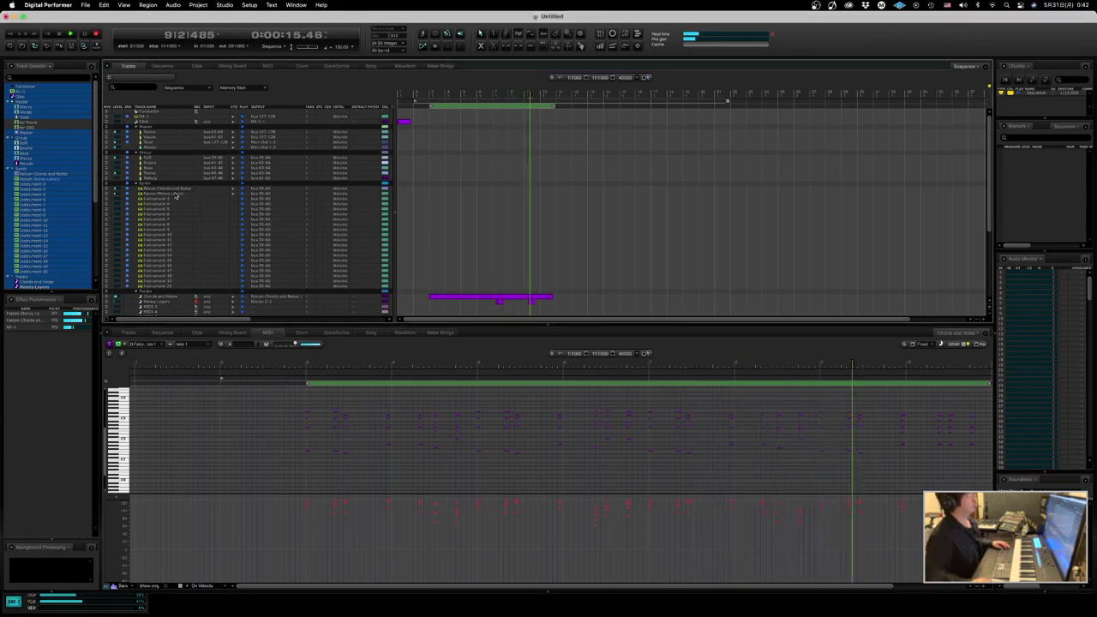
- Select MIDI-3 for recording and copy Falcon onto the third instrument track, loading its Arp preset Nightfall
click(180, 307)
scroll(180, 306, down, 3)
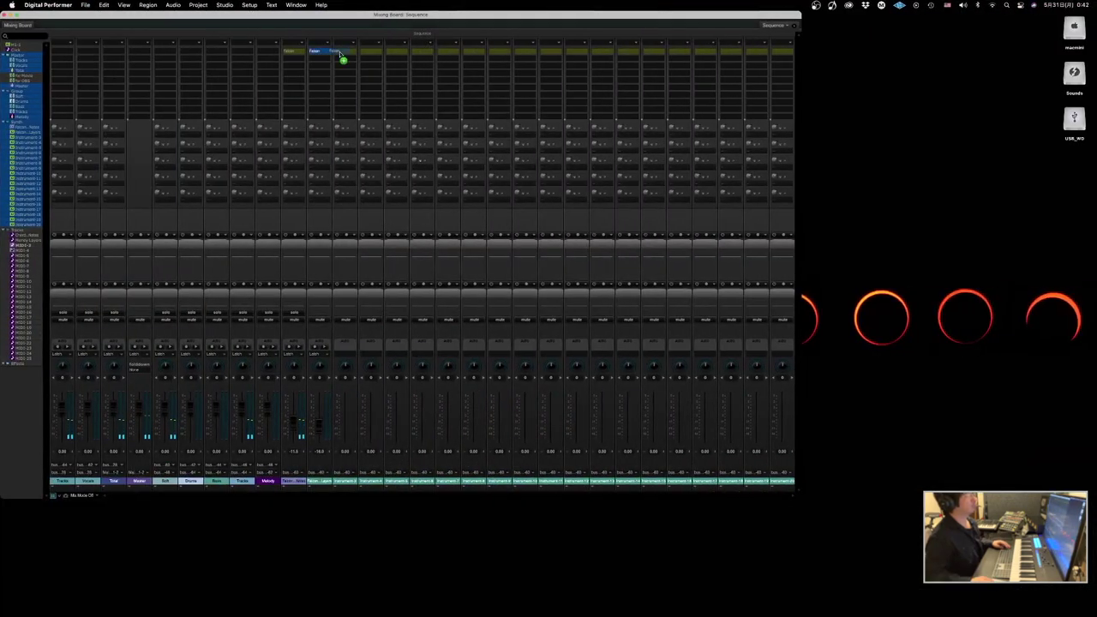
click(339, 51)
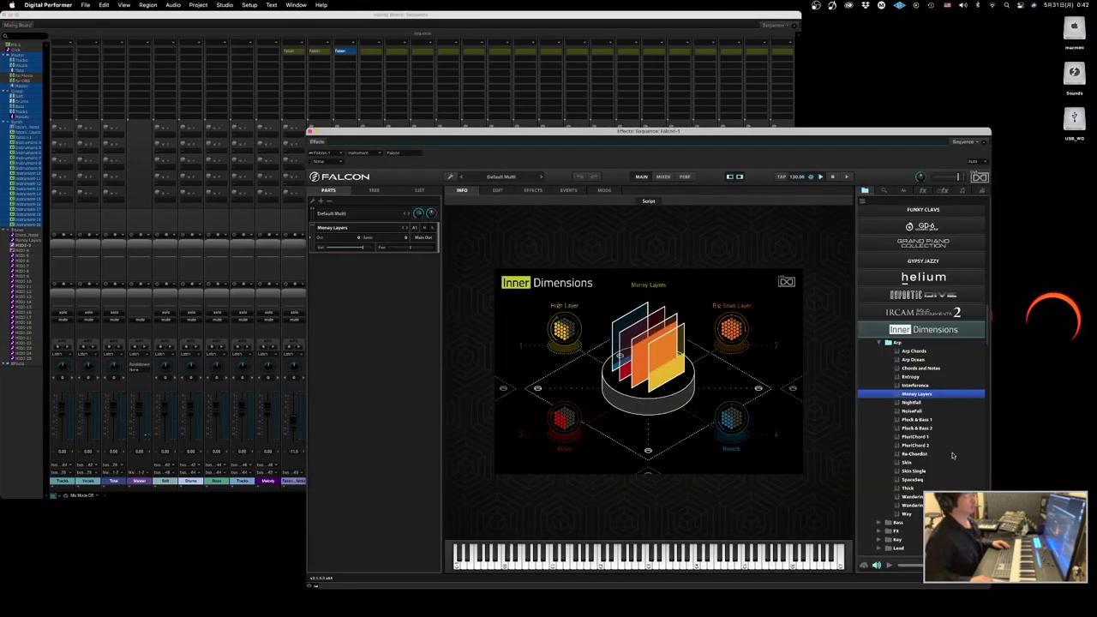
double_click(915, 402)
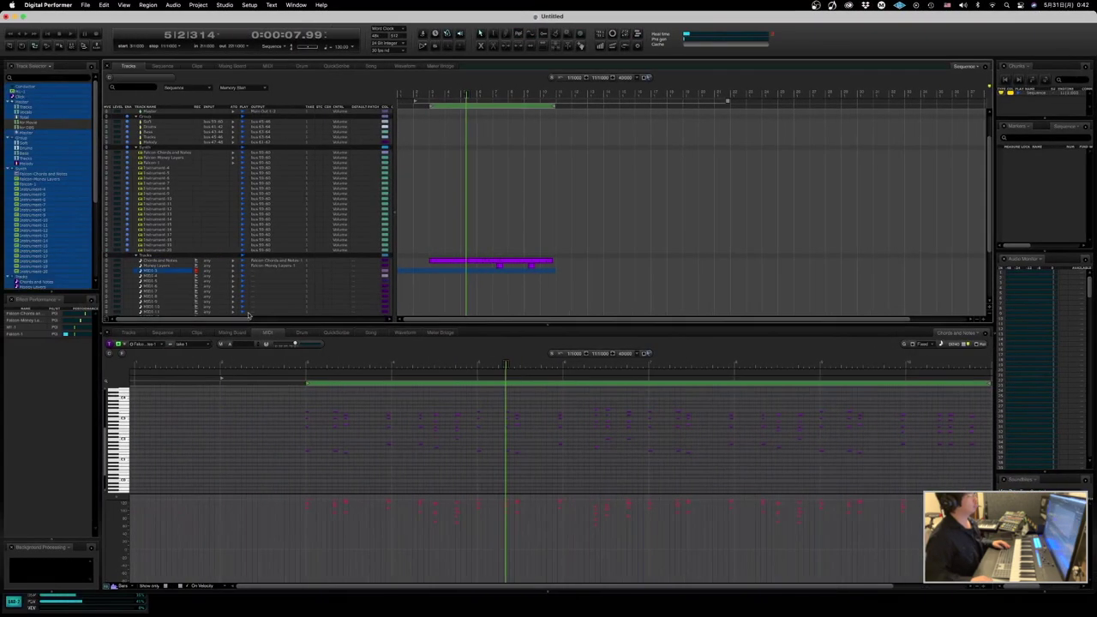
click(261, 270)
mouse_move(309, 311)
click(371, 303)
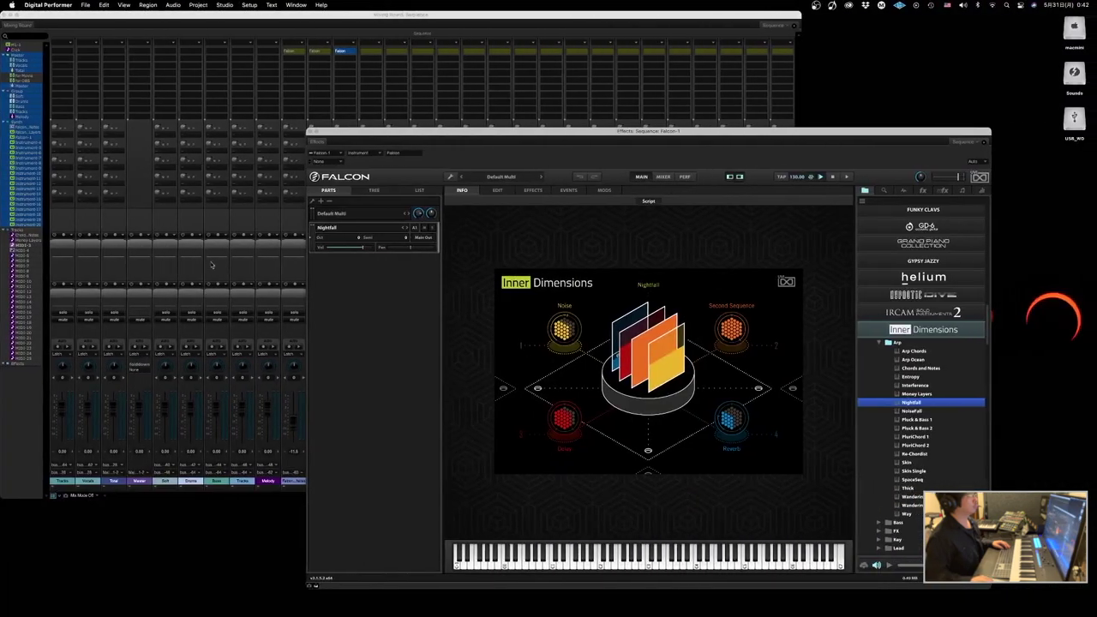
click(399, 443)
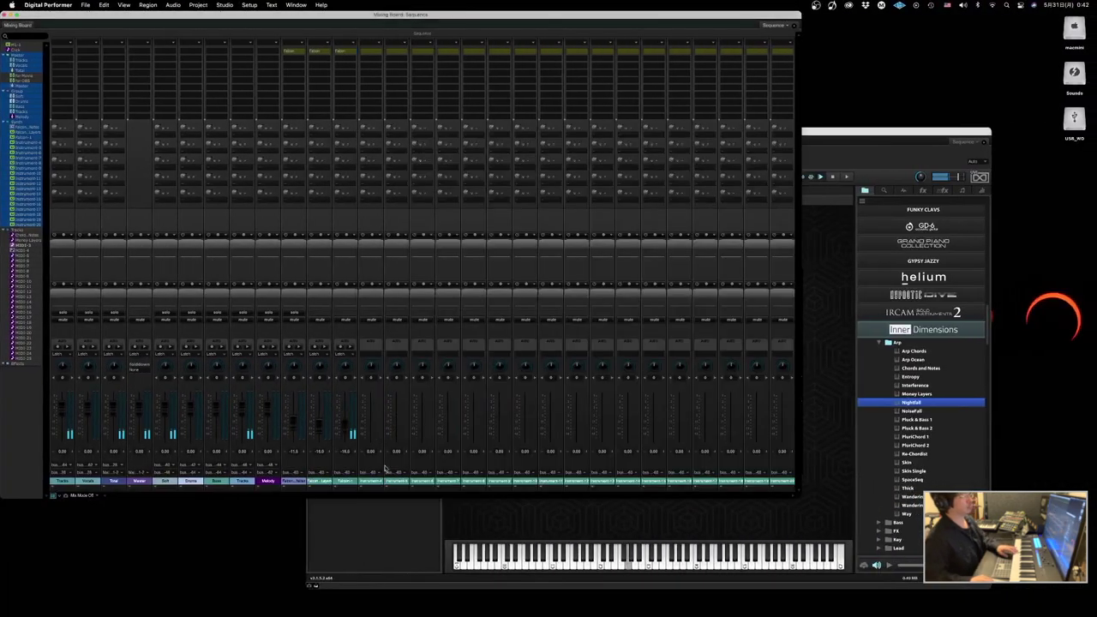
- Audition the Arp presets NoiseFall, Pluck & Bass 1 and Pluck & Bass 2 in the third Falcon and load PluriChord 1
click(380, 532)
click(937, 411)
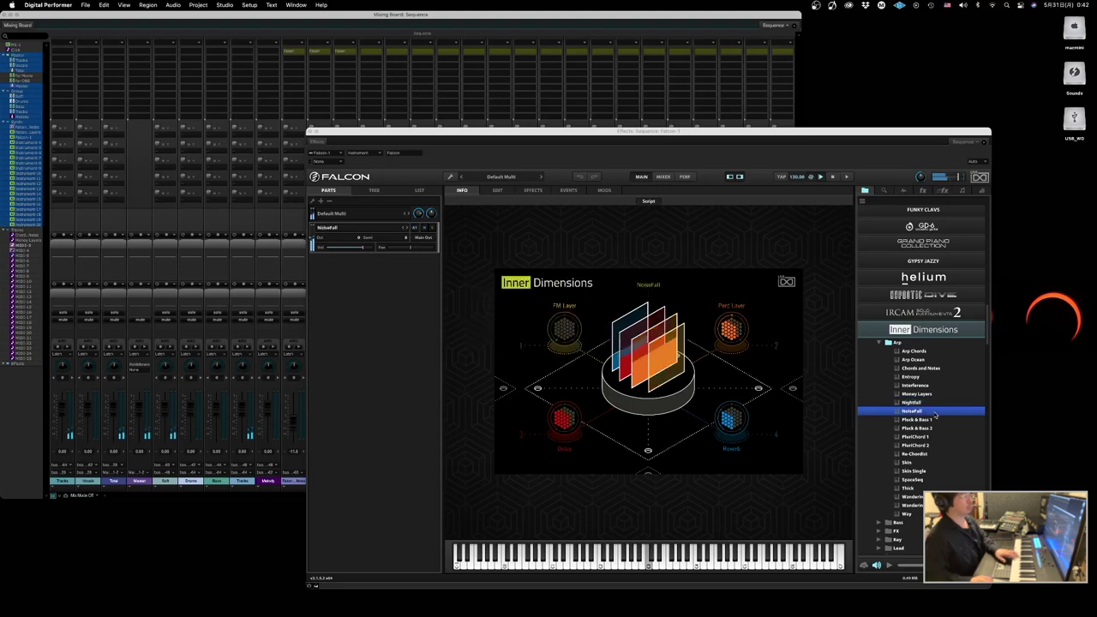
click(932, 420)
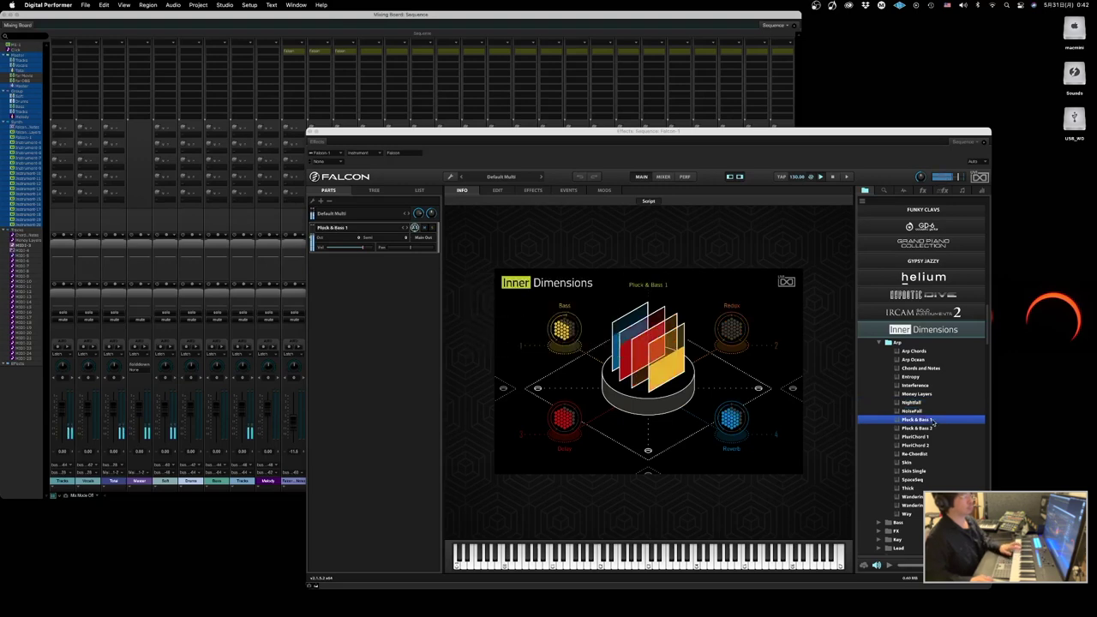
click(932, 428)
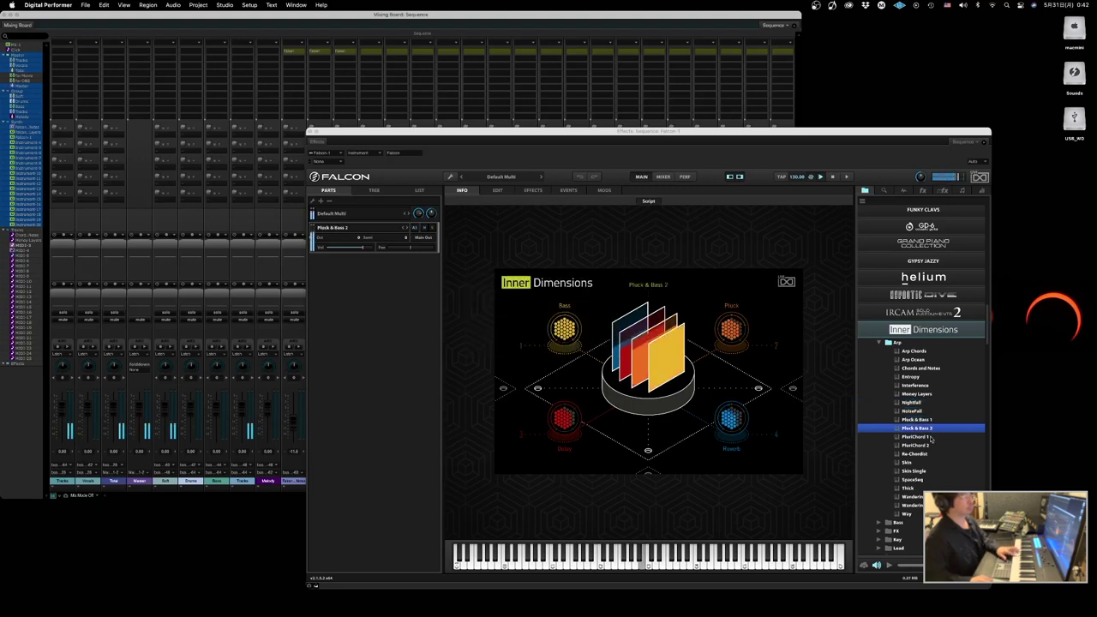
click(930, 437)
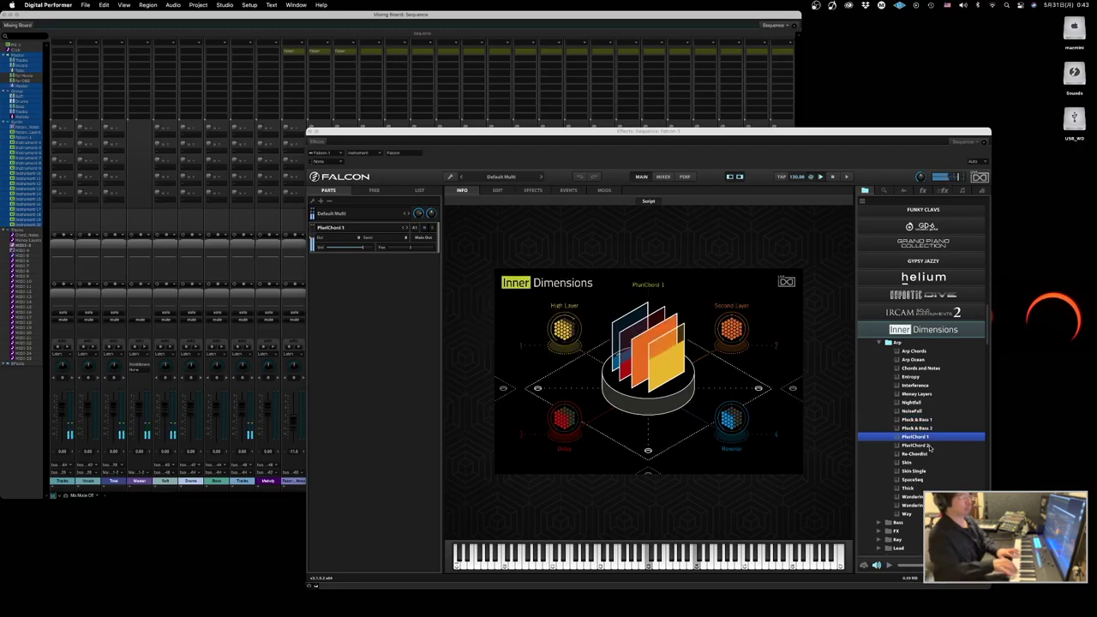
- Record short PluriChord 1 phrases on MIDI-3 across the looped chord section
key(ctrl+Left)
key(1)
key(space)
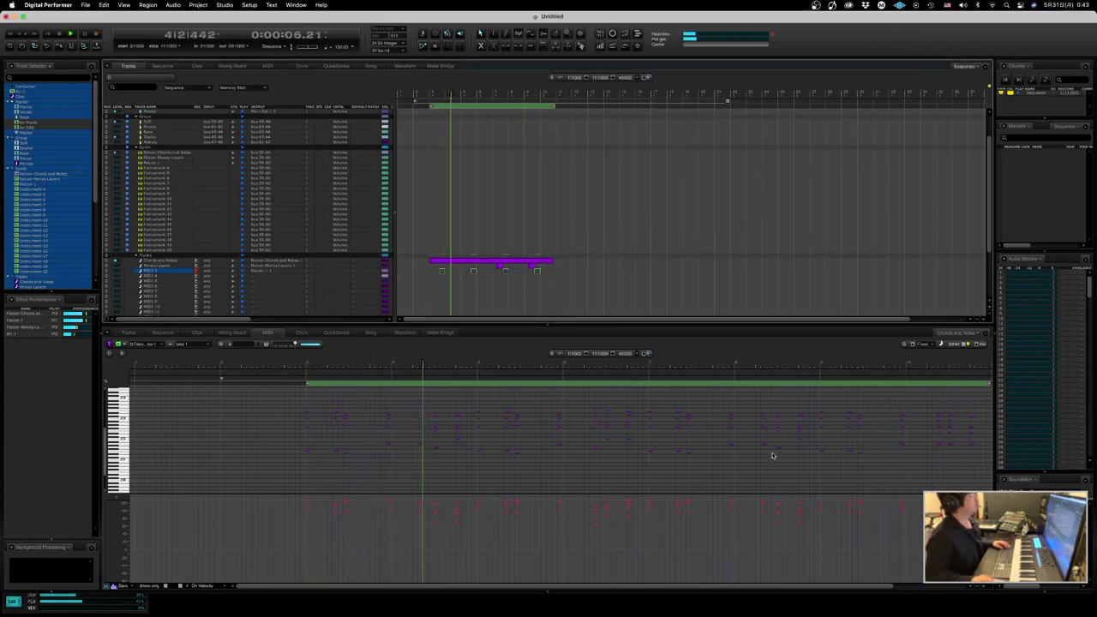
- Check the preset name in Falcon and rename the MIDI-3 track as Pluri Chord 1
key(ctrl+Right)
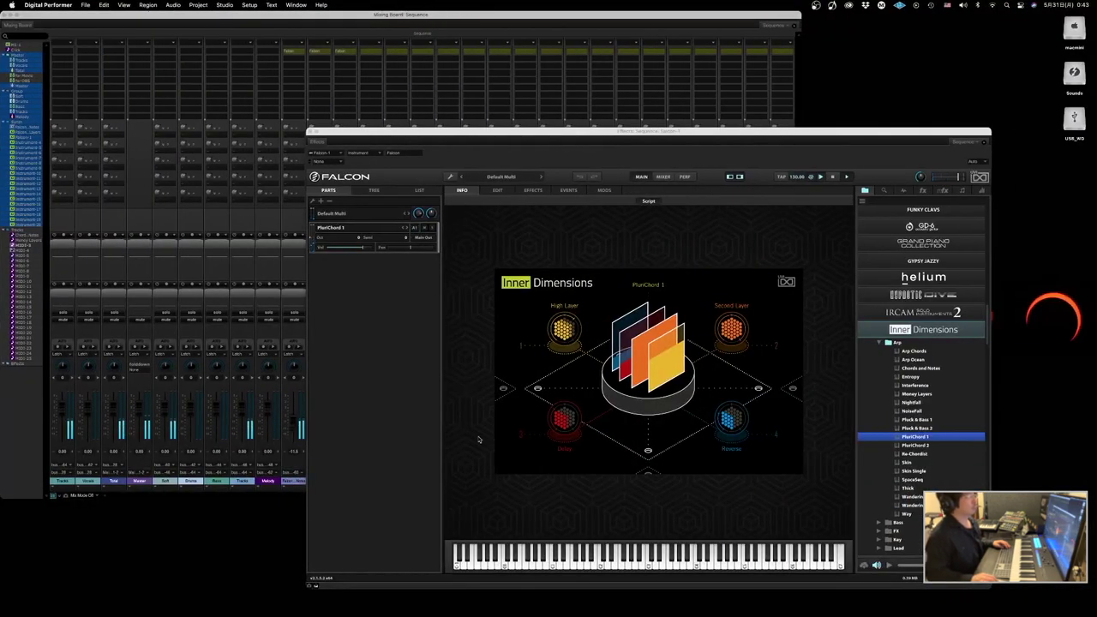
key(ctrl+Left)
click(149, 271)
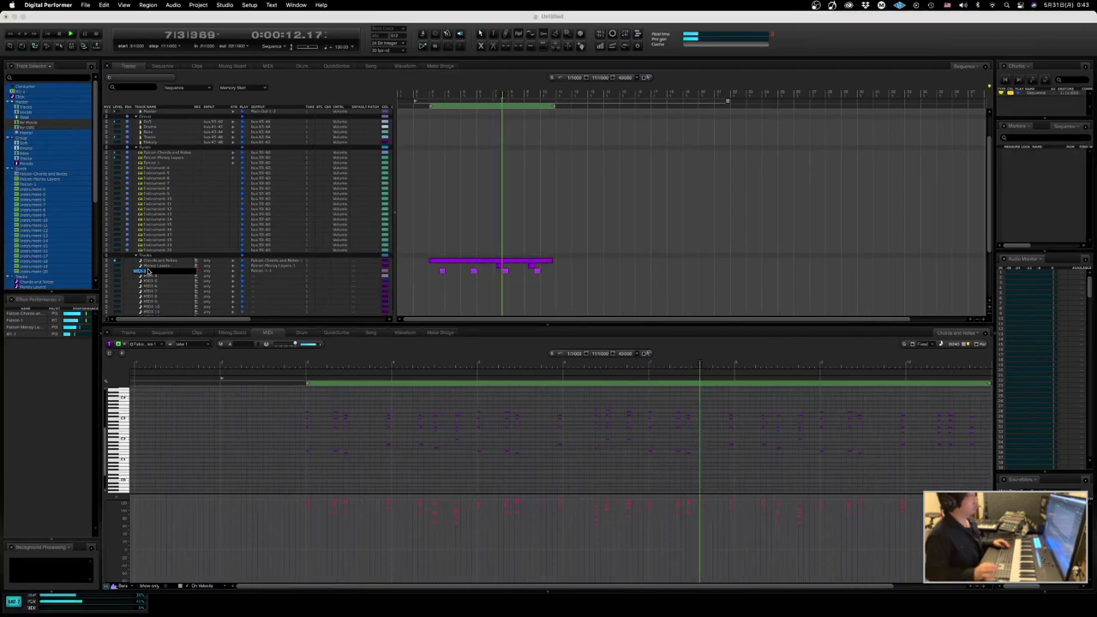
text(Pluck Chord)
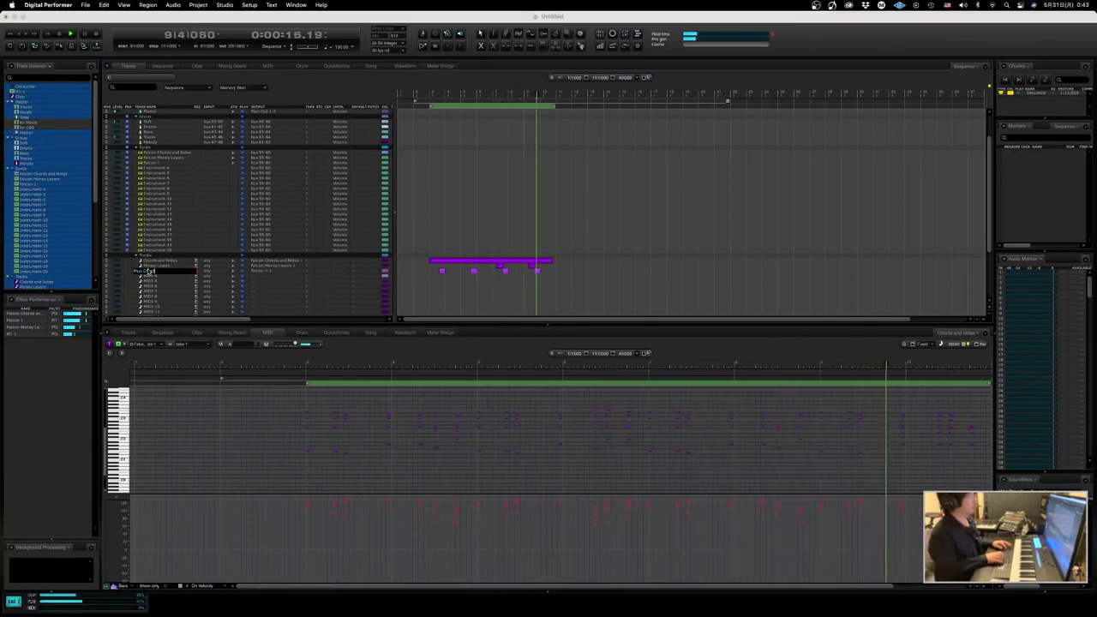
key(Return)
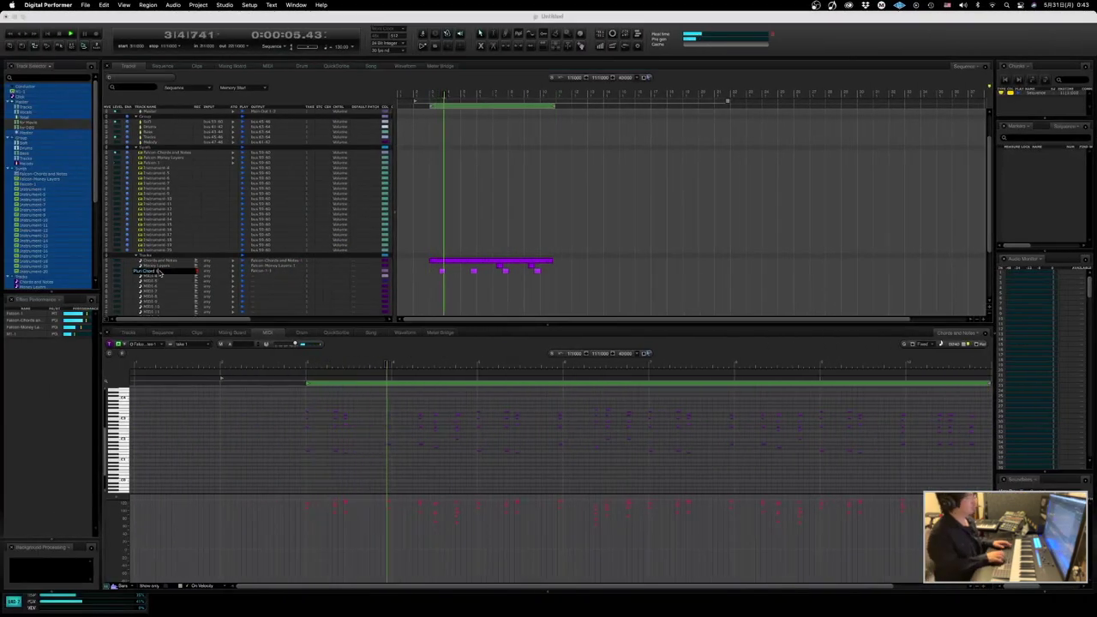
key(Return)
- Rename the third Falcon instrument track as Falcon-Pluri Chord 1
alt+click(162, 163)
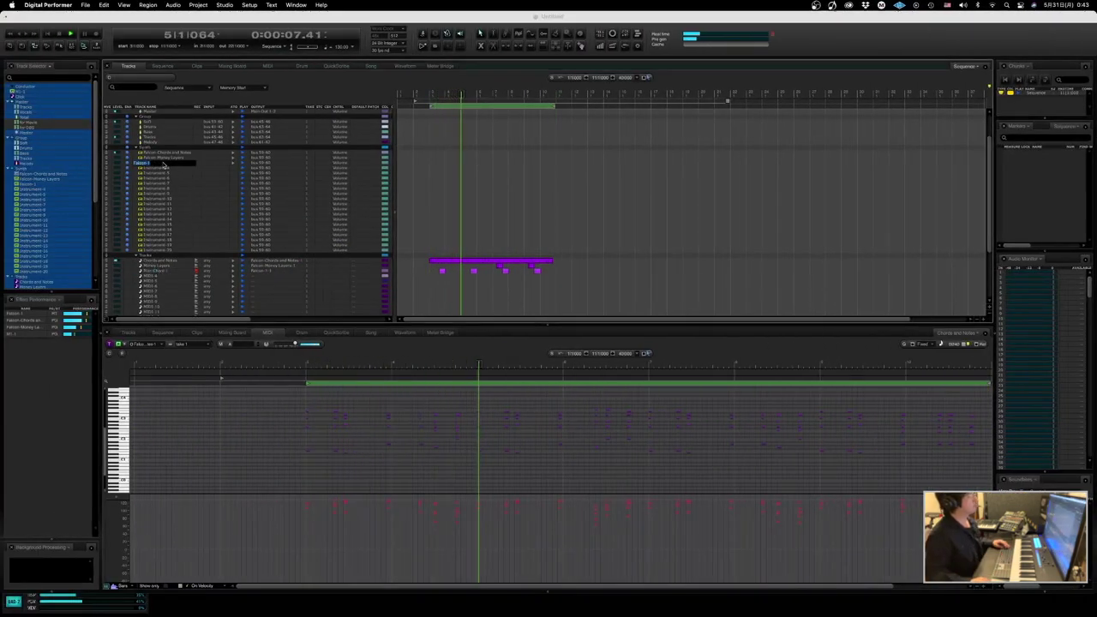
key(BackSpace)
text(Pluck Chord 1)
key(Return)
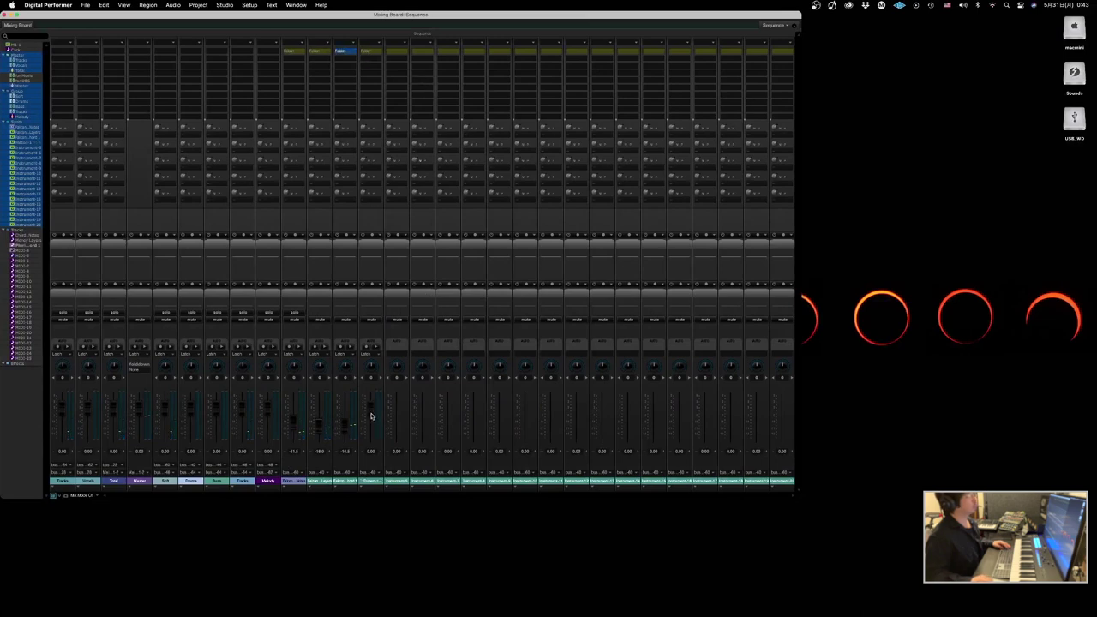
- Set up a fourth Falcon on the next instrument track and route MIDI-4's output to Falcon-1-1
click(370, 51)
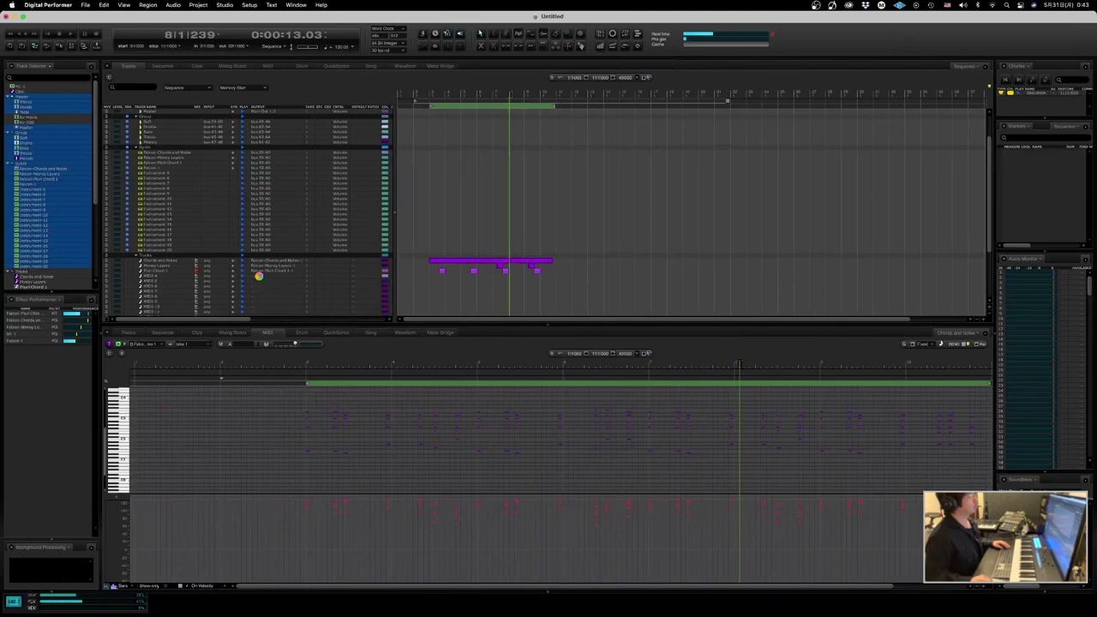
click(258, 276)
mouse_move(290, 309)
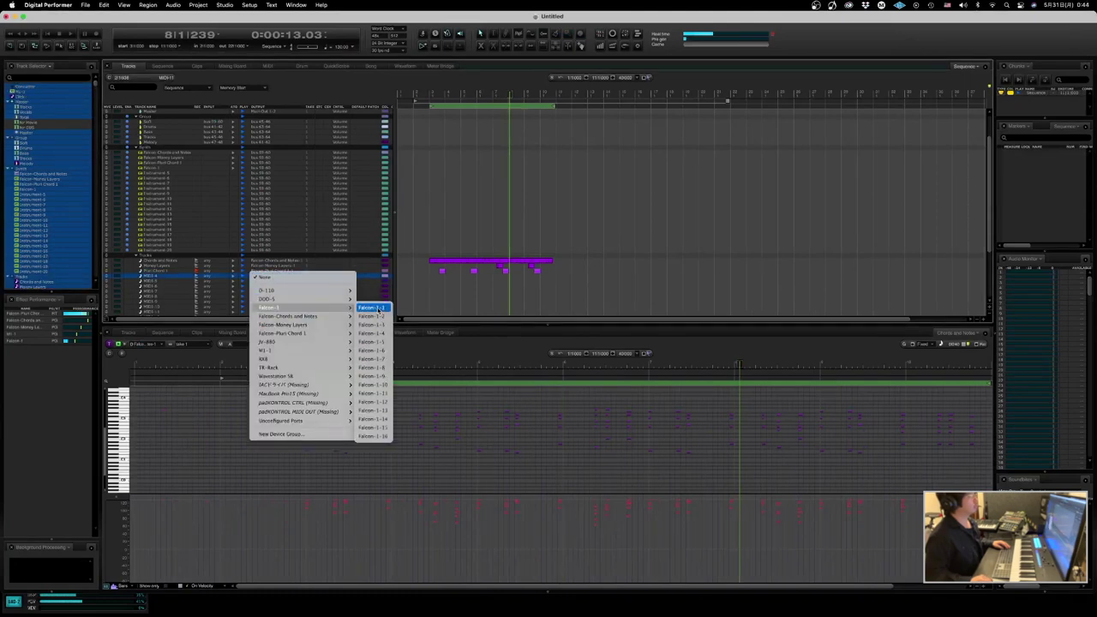
click(375, 308)
key(ctrl+Right)
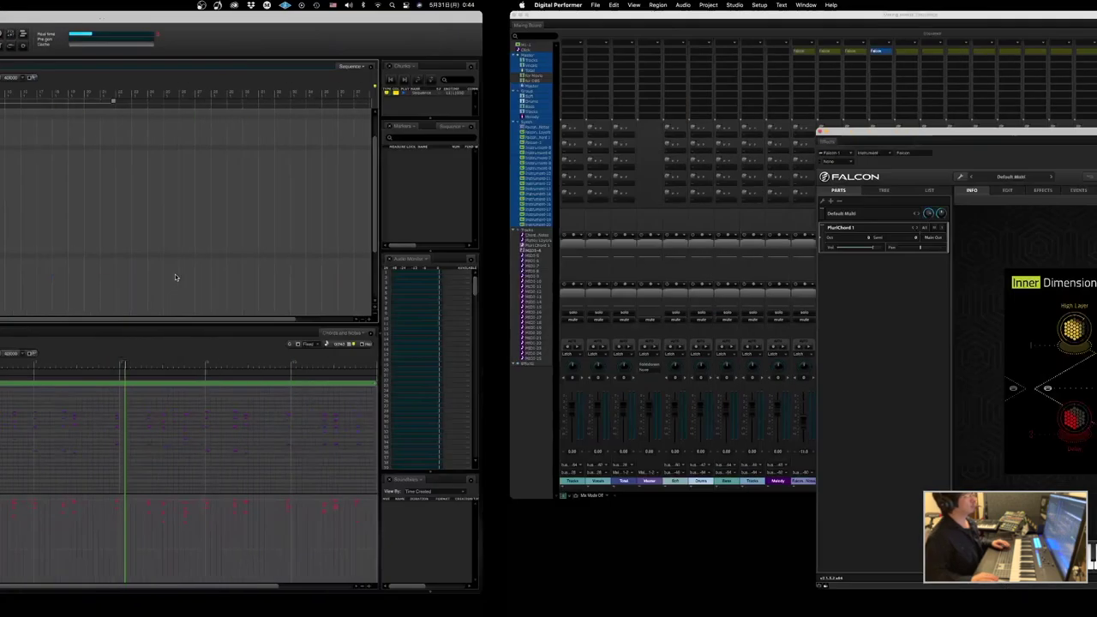
- Audition the Inner Dimensions Arp presets in Falcon from PluriChord 2 down to Way
double_click(908, 446)
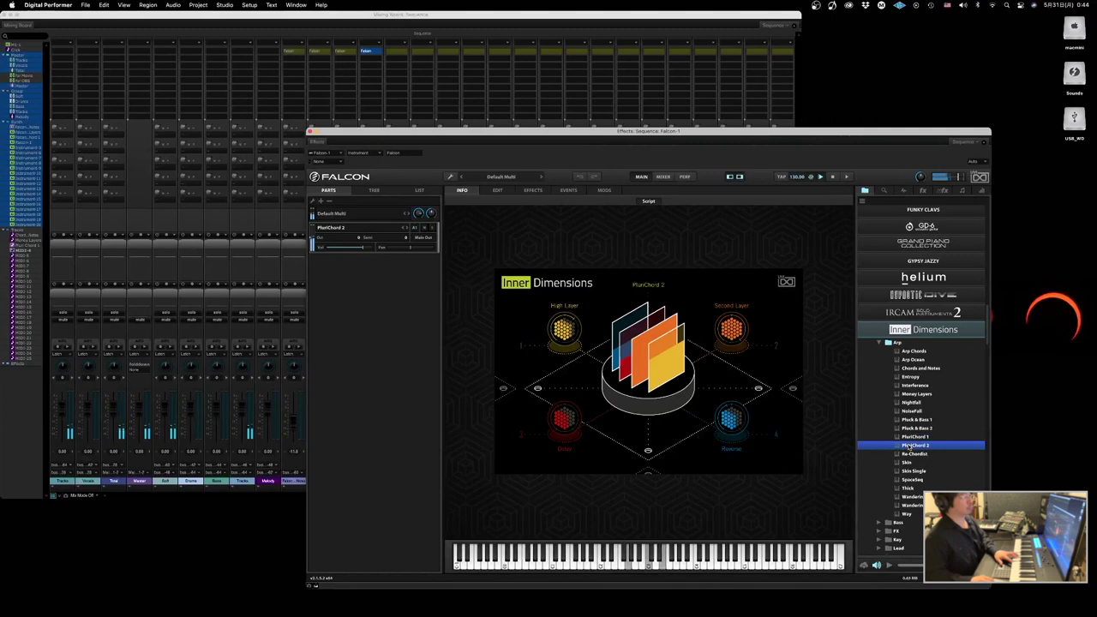
double_click(911, 454)
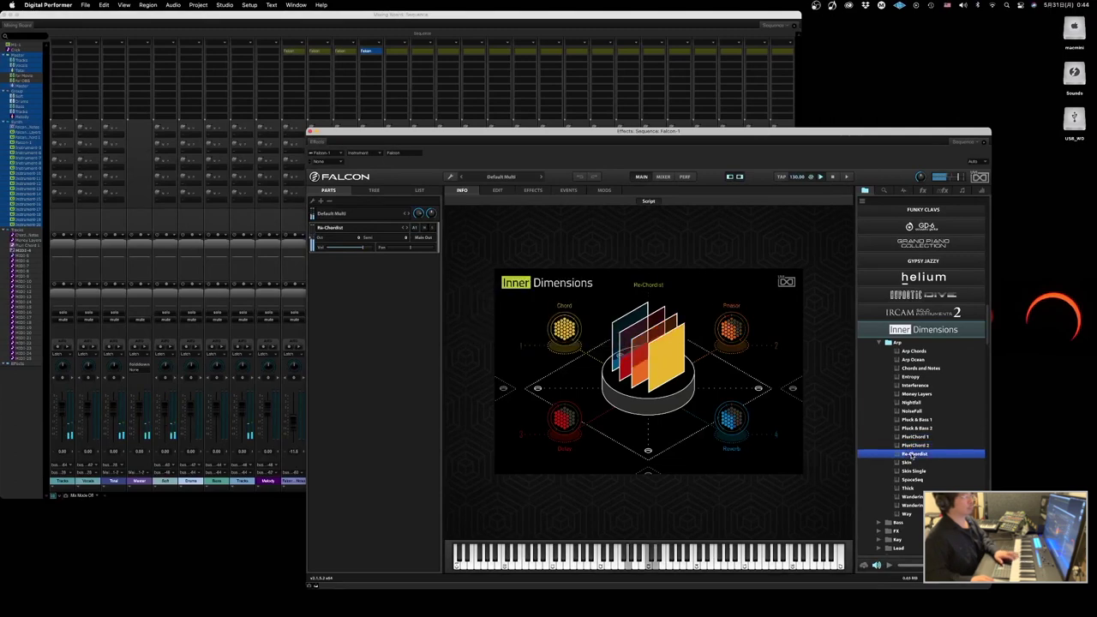
double_click(909, 463)
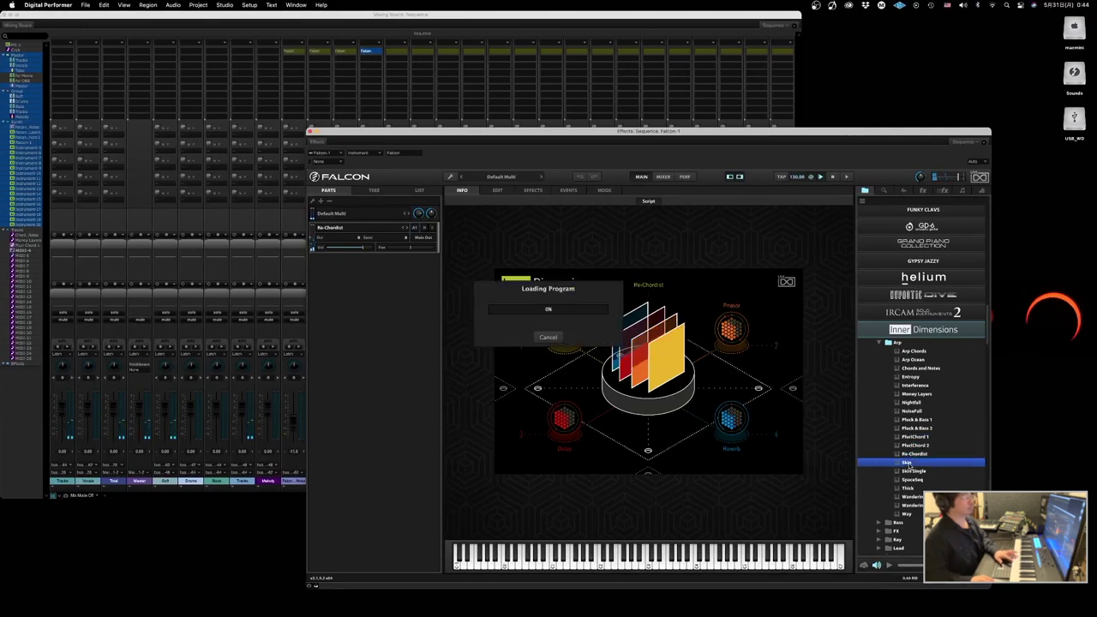
double_click(910, 471)
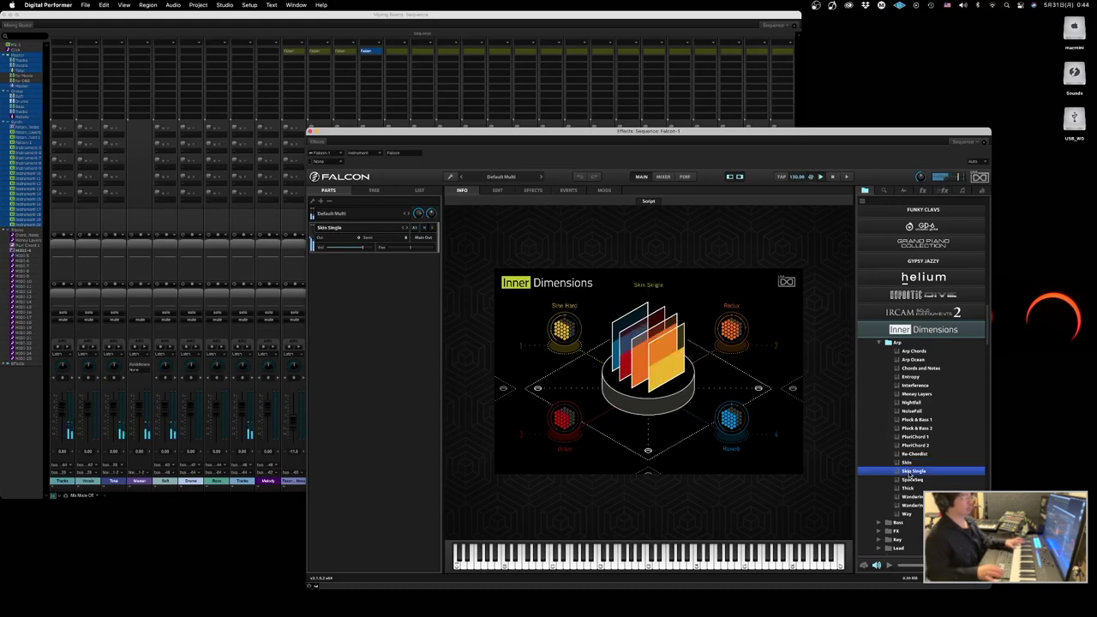
double_click(911, 480)
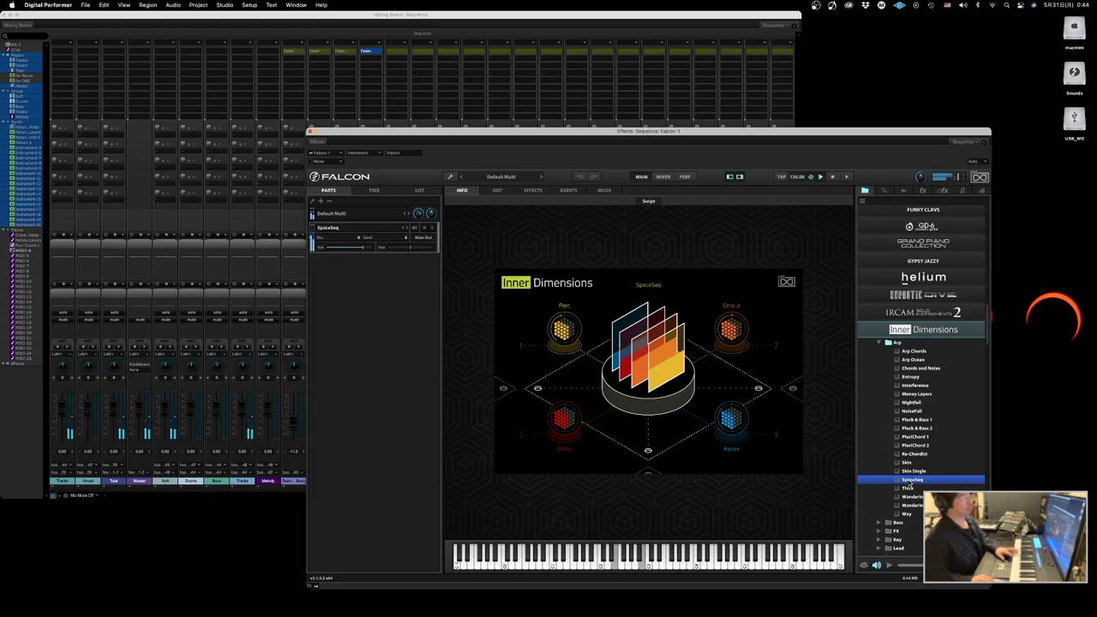
double_click(909, 488)
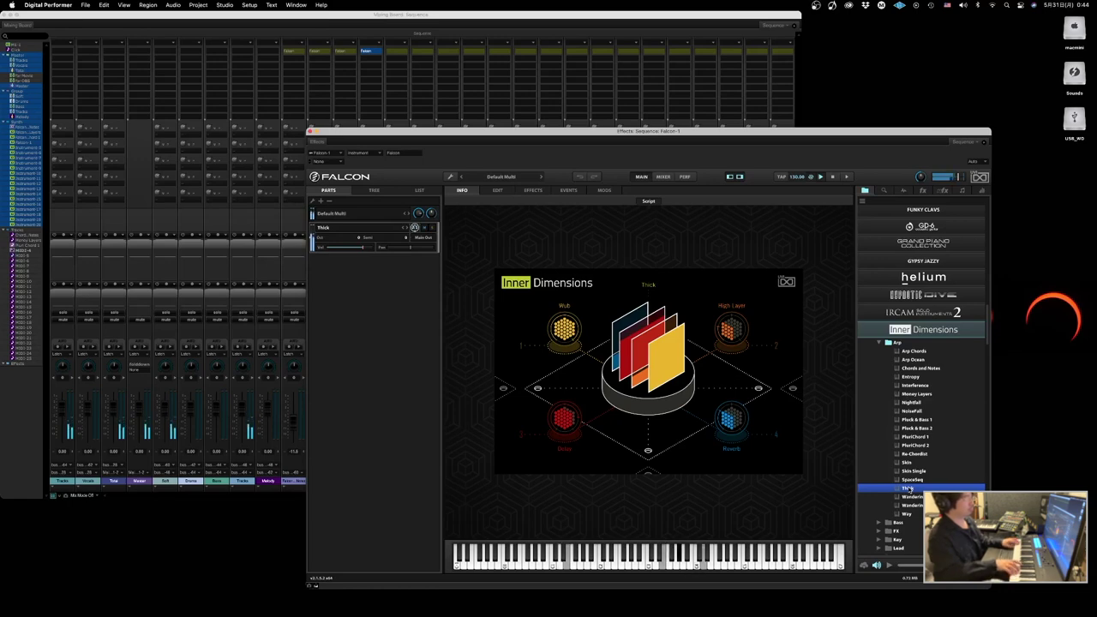
click(909, 497)
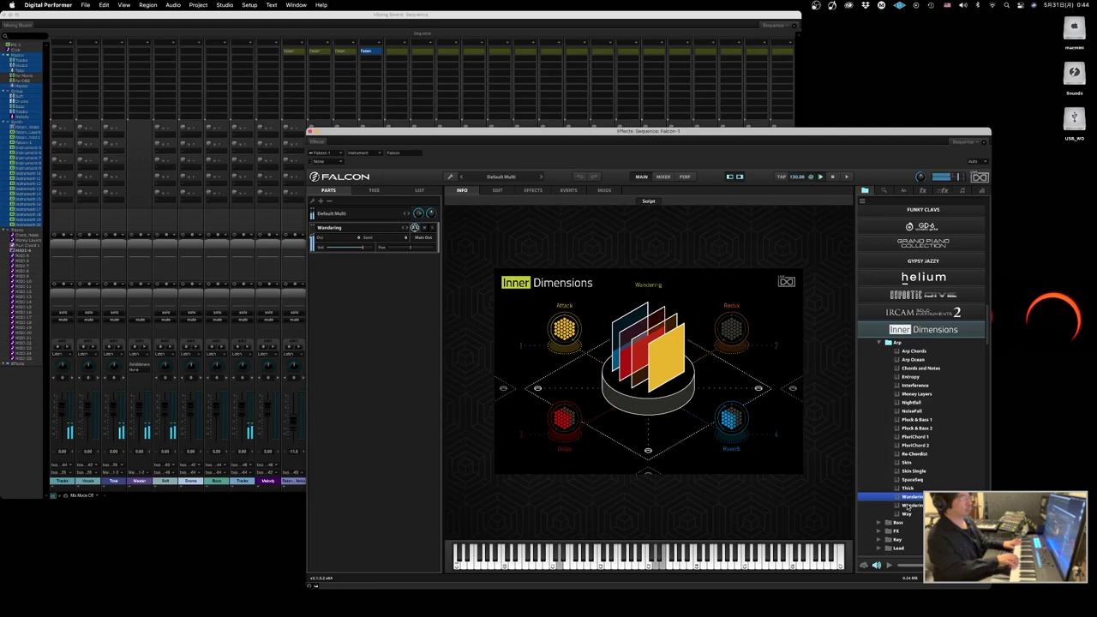
click(909, 505)
click(906, 513)
- Audition the Inner Dimensions Bass presets in Falcon from Back and Forth to Big Bad Ugly 2
click(878, 343)
click(878, 352)
click(899, 359)
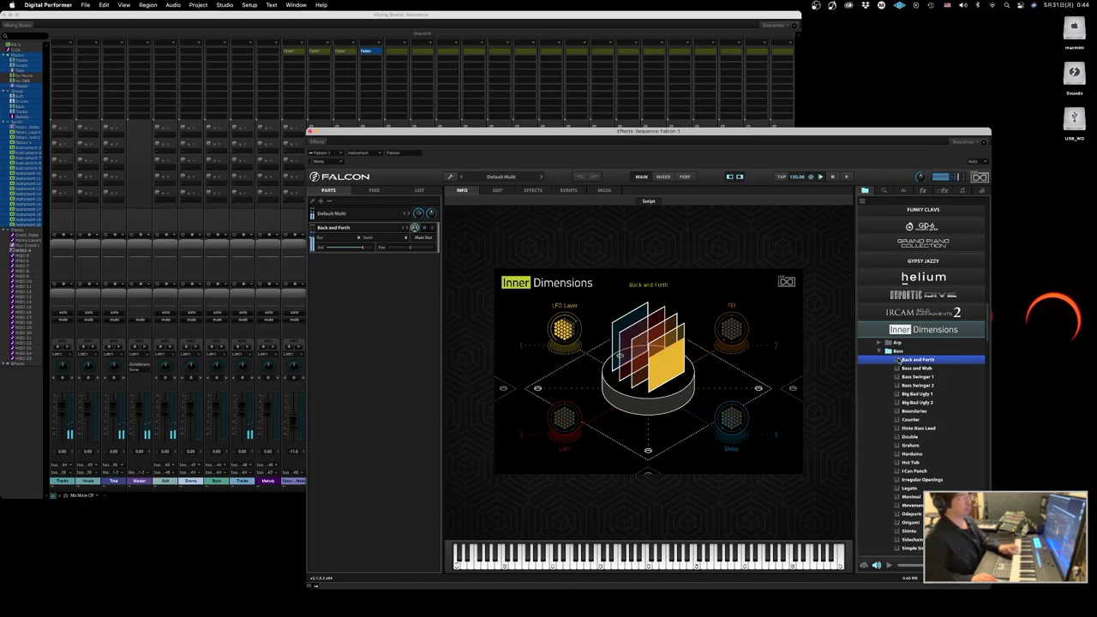
click(899, 367)
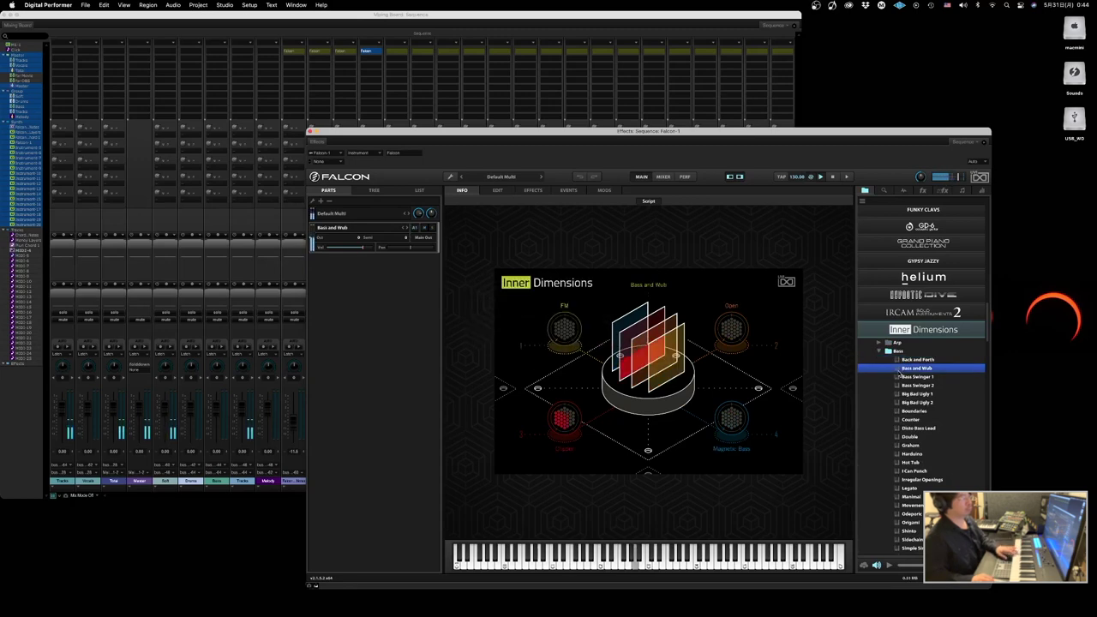
click(898, 377)
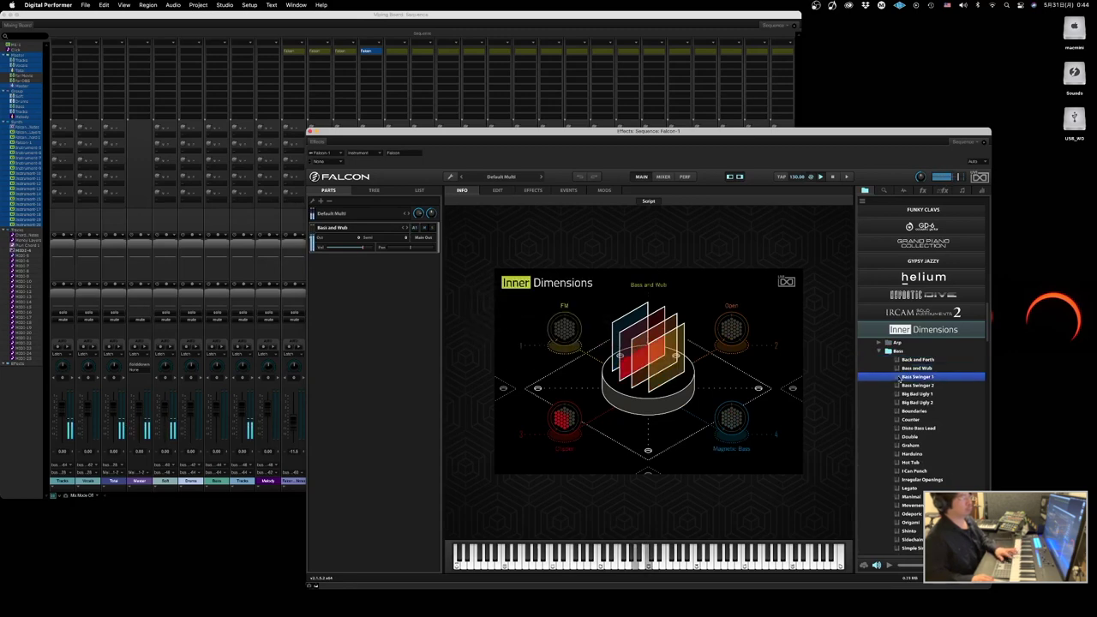
click(898, 386)
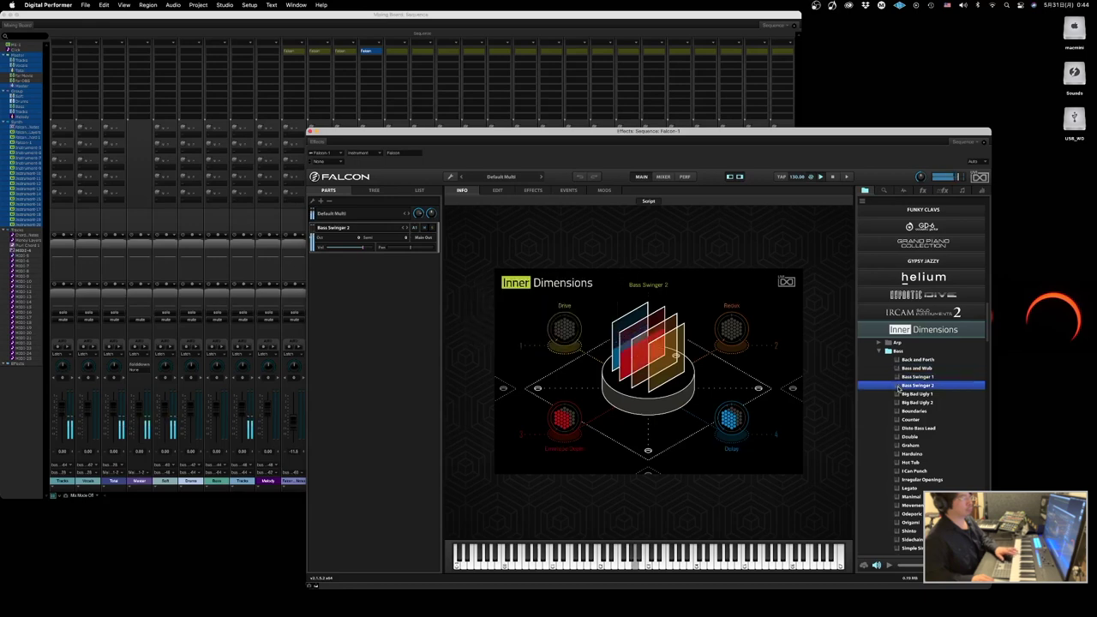
click(897, 394)
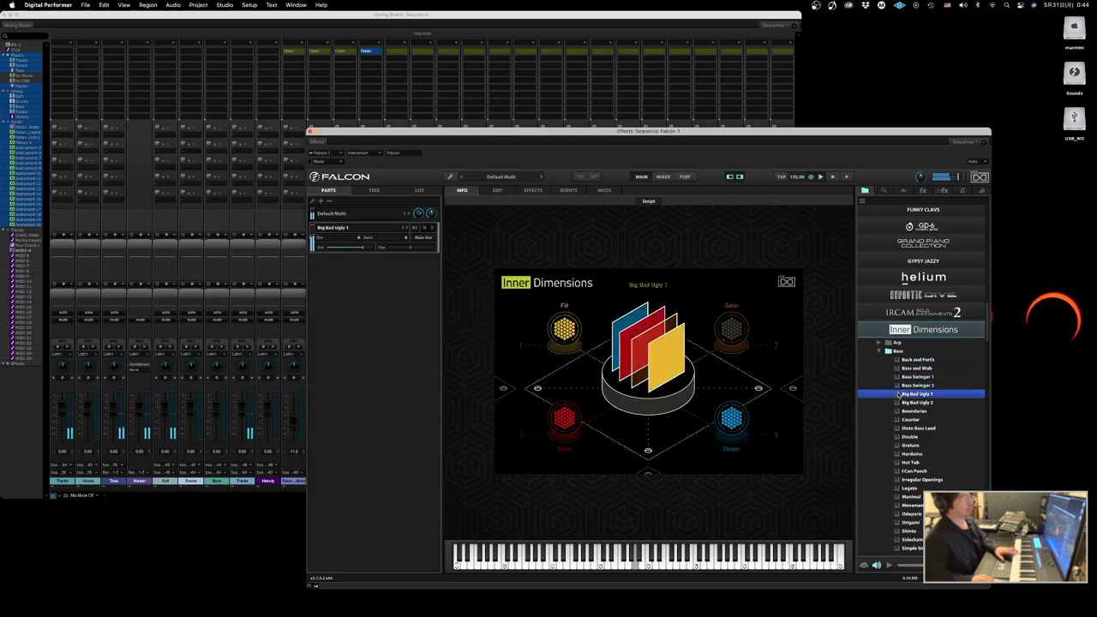
click(898, 402)
scroll(897, 390, down, 1)
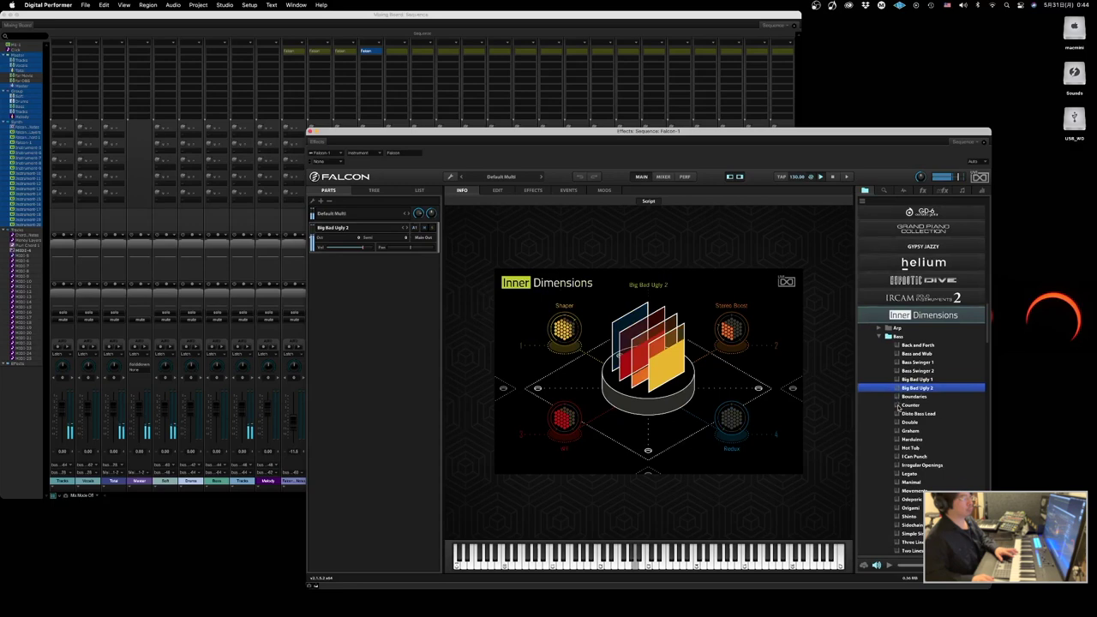
- Audition further Bass presets, including Disto Bass Lead, Double and Hot Tub, and load Irregular Openings
click(898, 386)
click(897, 401)
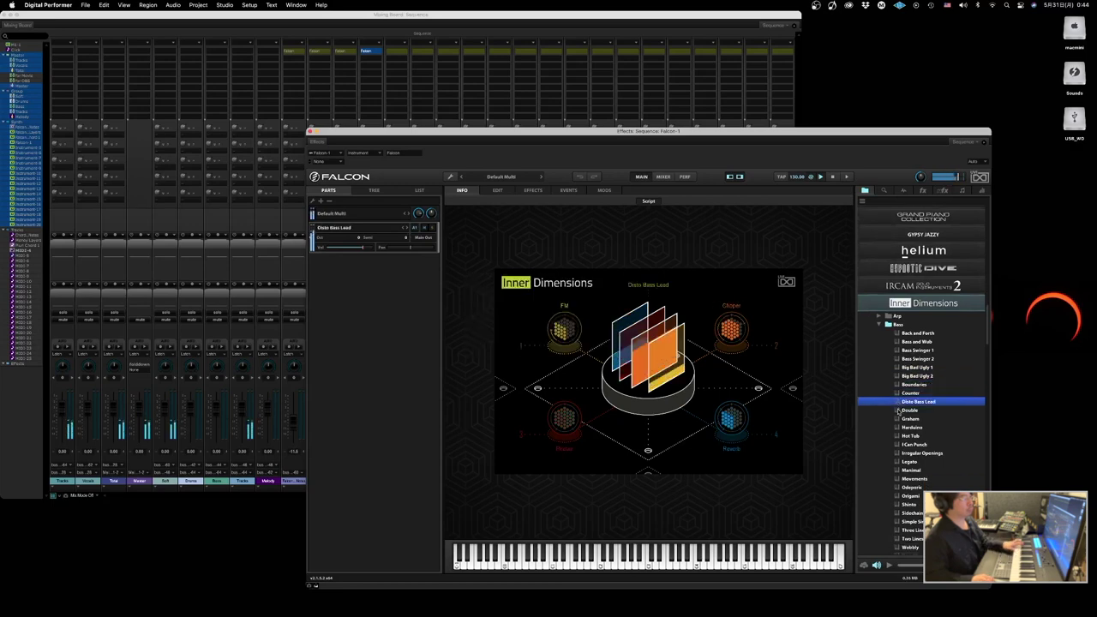
click(898, 410)
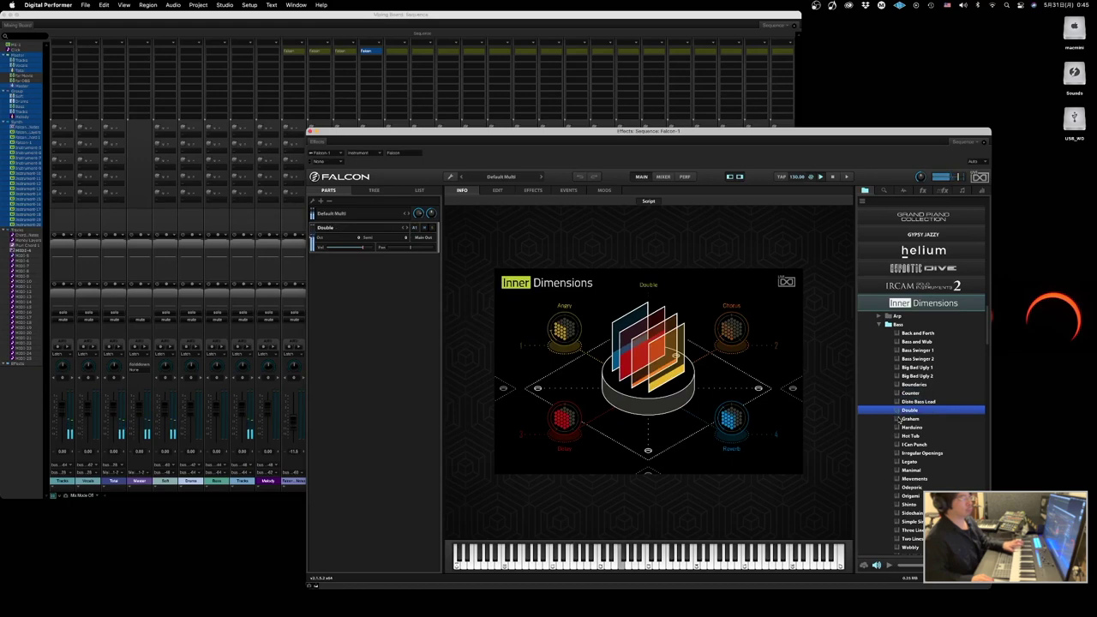
click(898, 419)
click(898, 410)
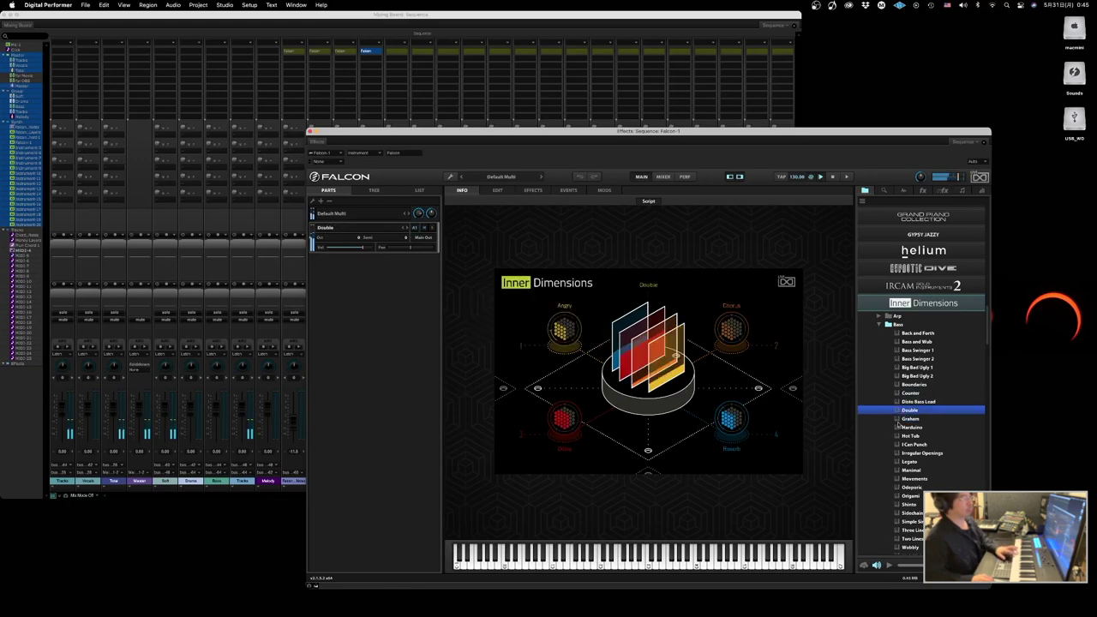
click(898, 427)
click(898, 436)
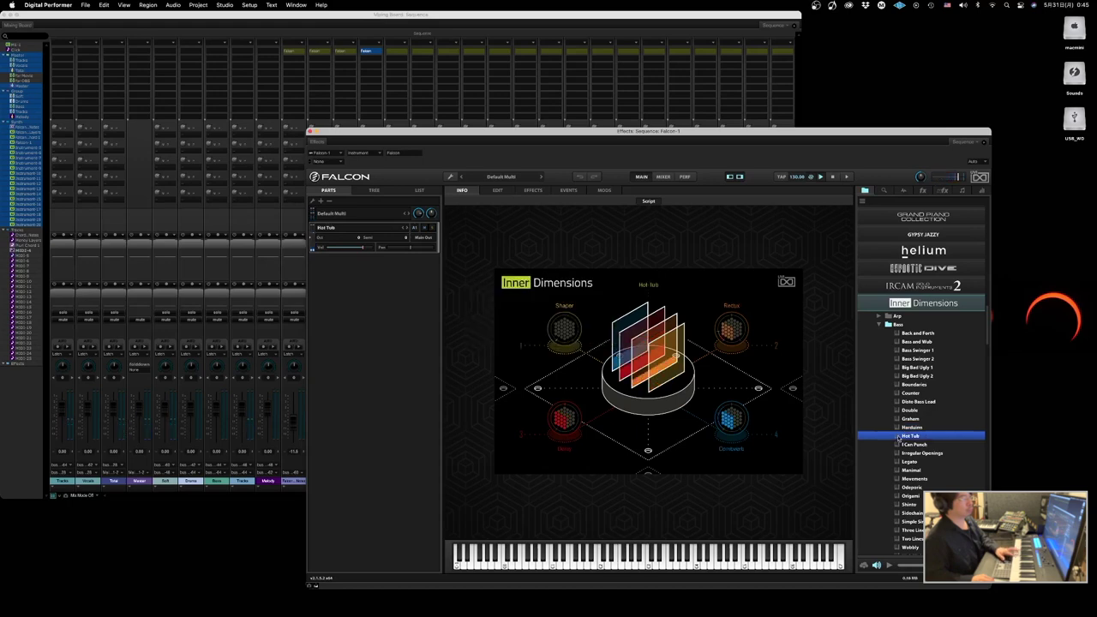
click(898, 444)
click(897, 454)
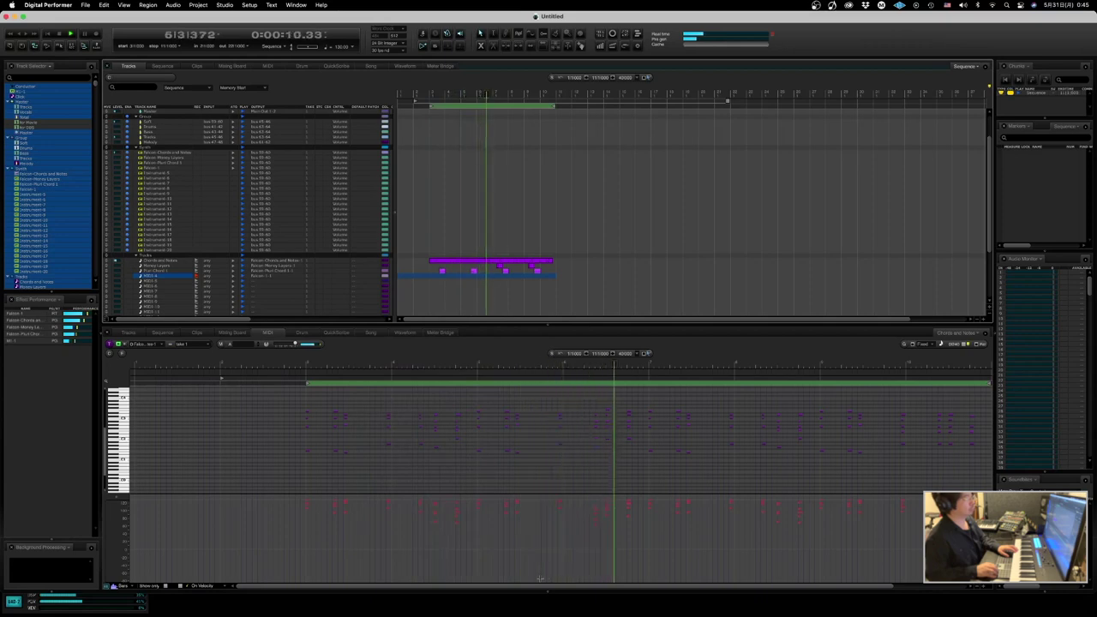
- Record a repeated Irregular Openings note on MIDI-4 in measures 3, 5 and 7 and adjust the notes' timing
key(space)
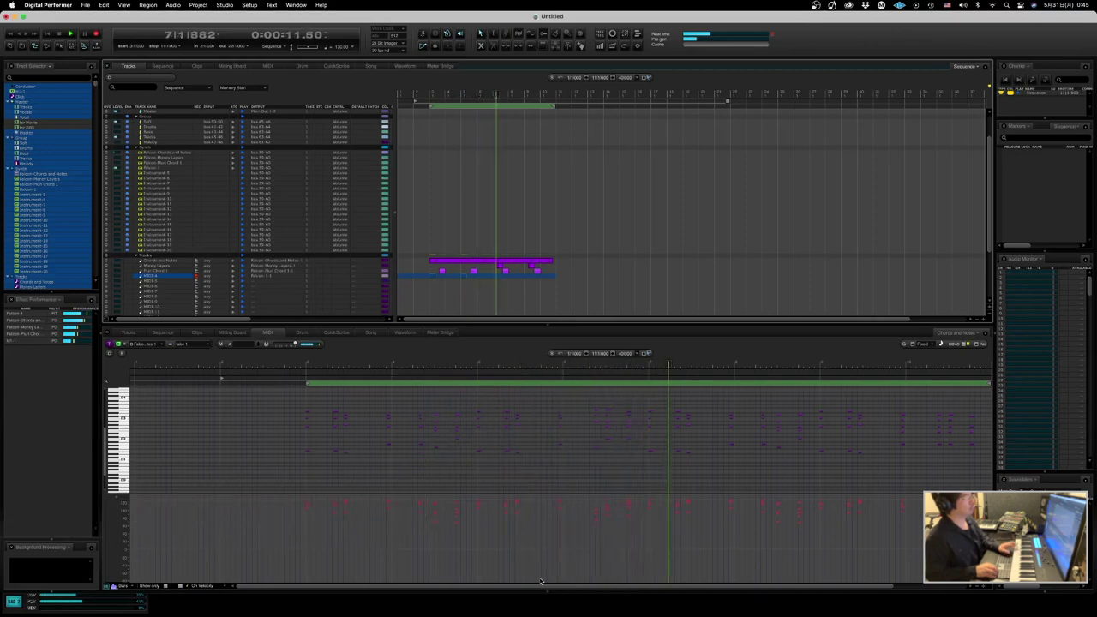
key(1)
key(space)
key(super+d)
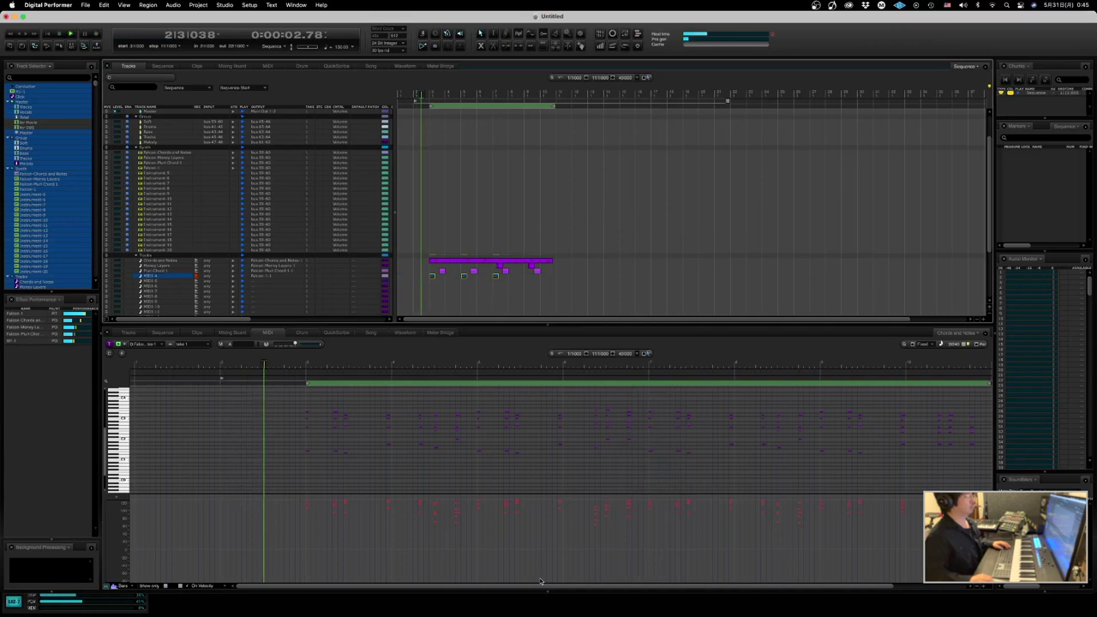
click(432, 277)
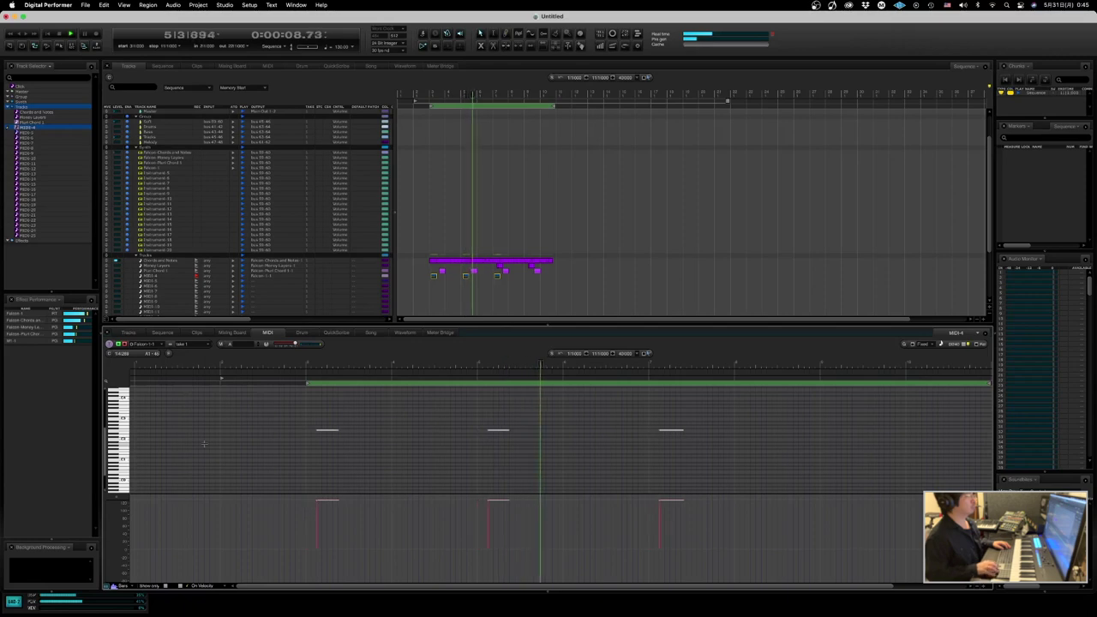
key(space)
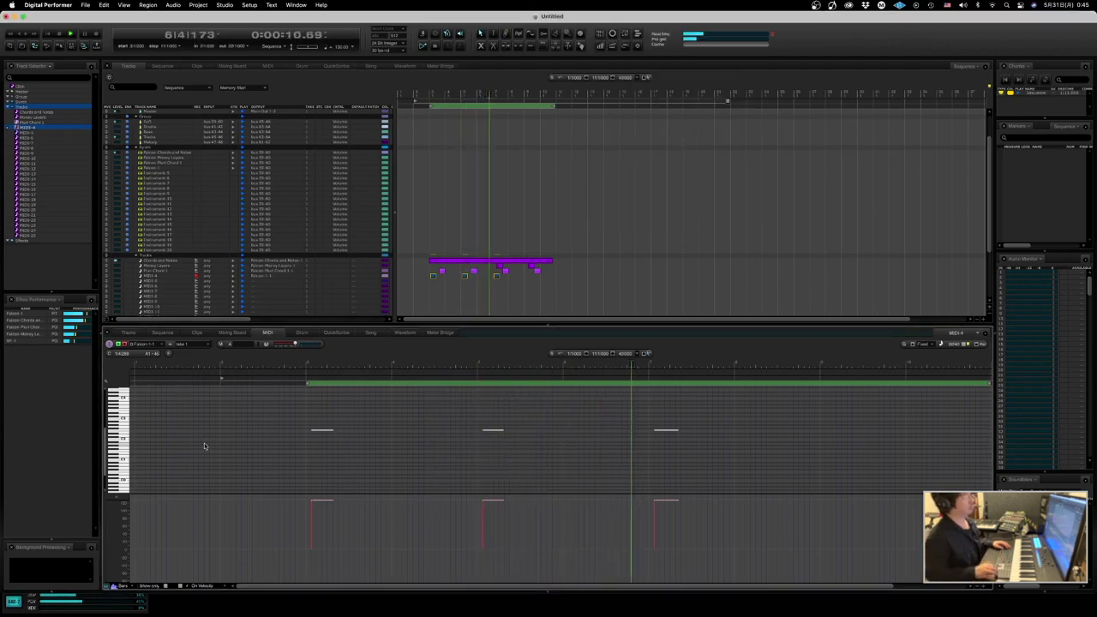
- Copy the first two MIDI-4 phrases and paste them at measure 7 over the third phrase
click(497, 276)
click(465, 276)
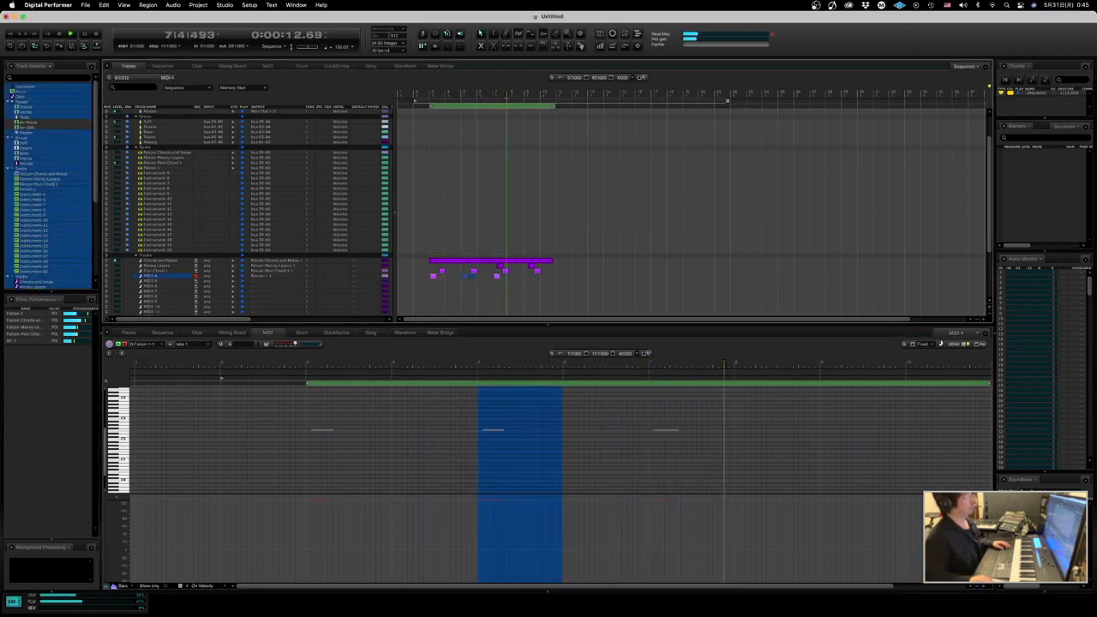
shift+click(433, 277)
key(super+c)
click(497, 276)
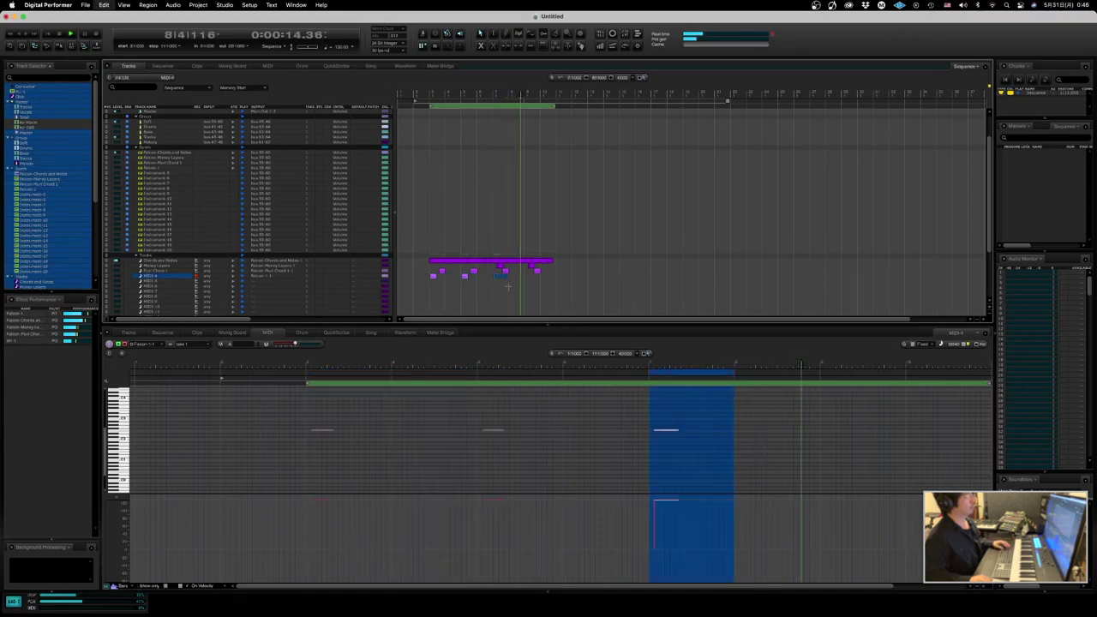
key(super+v)
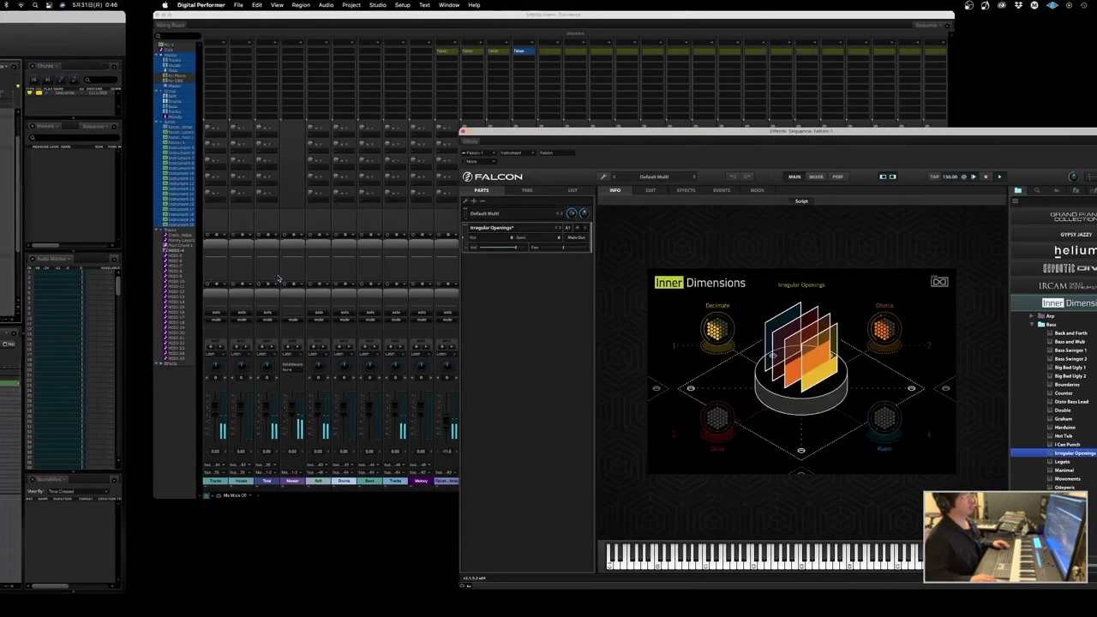
- Check the preset name in Falcon and rename the MIDI-4 track as Irregular Openings
click(278, 278)
click(472, 463)
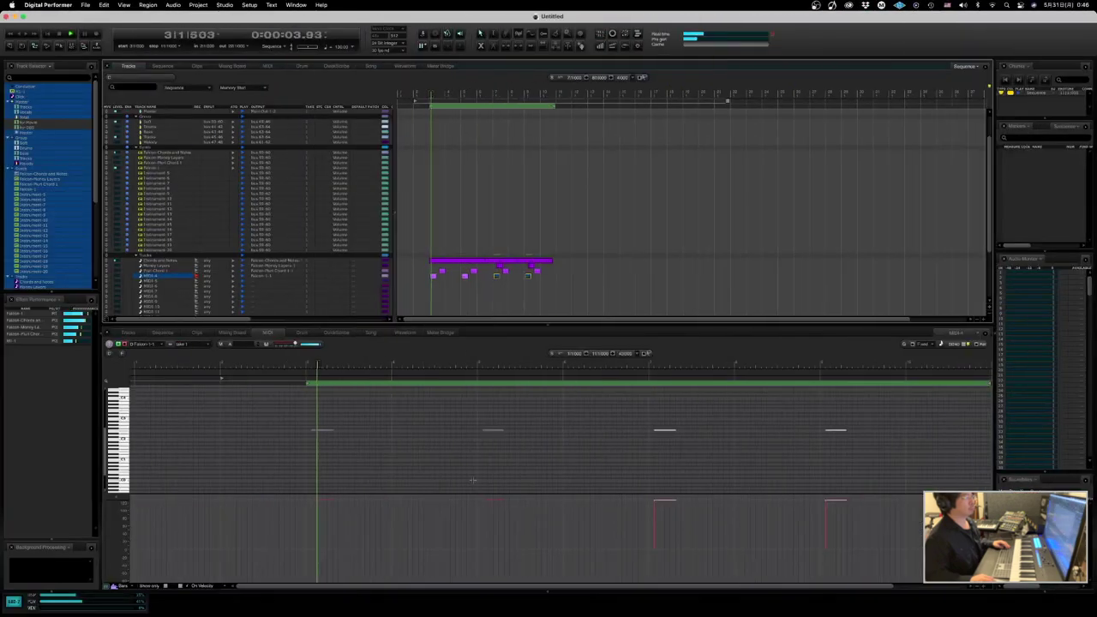
alt+click(169, 277)
key(BackSpace)
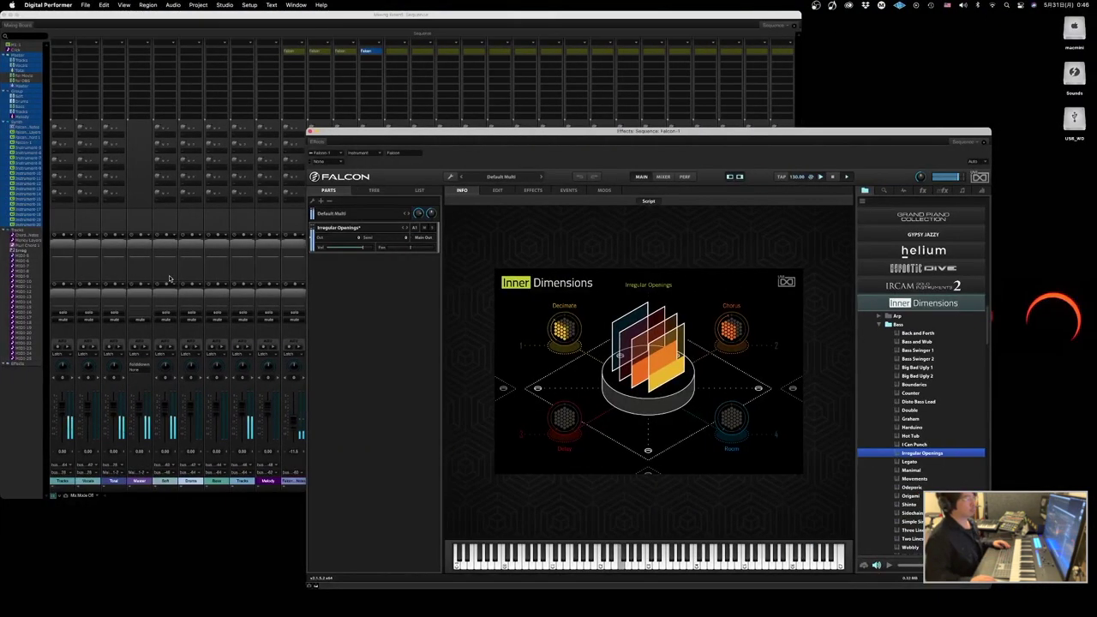
key(ctrl+Left)
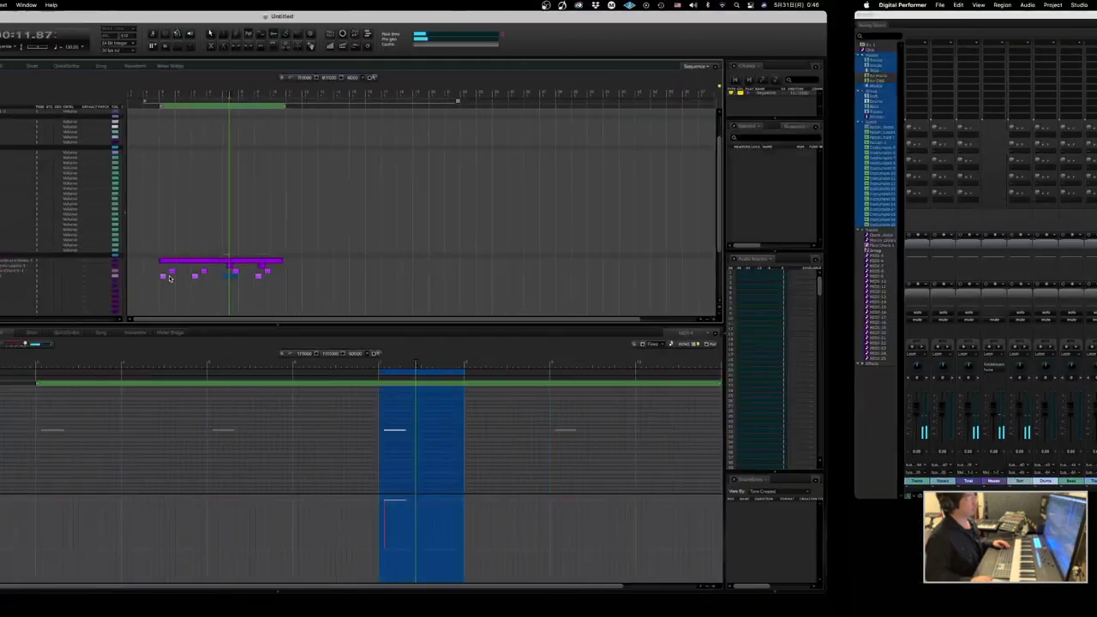
alt+click(155, 277)
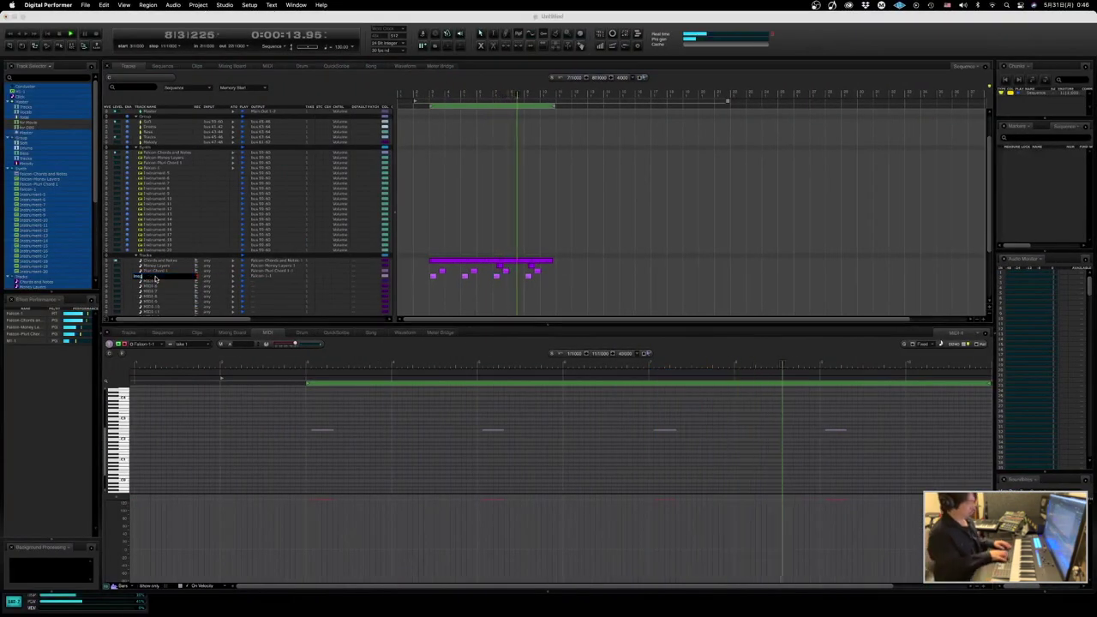
key(ctrl+Right)
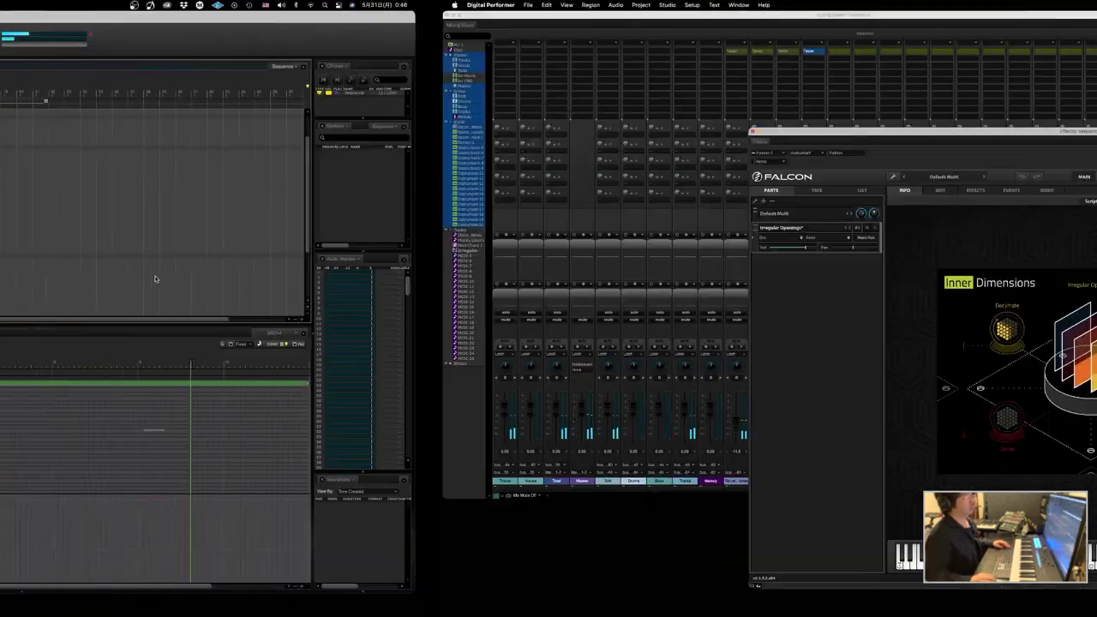
key(ctrl+Left)
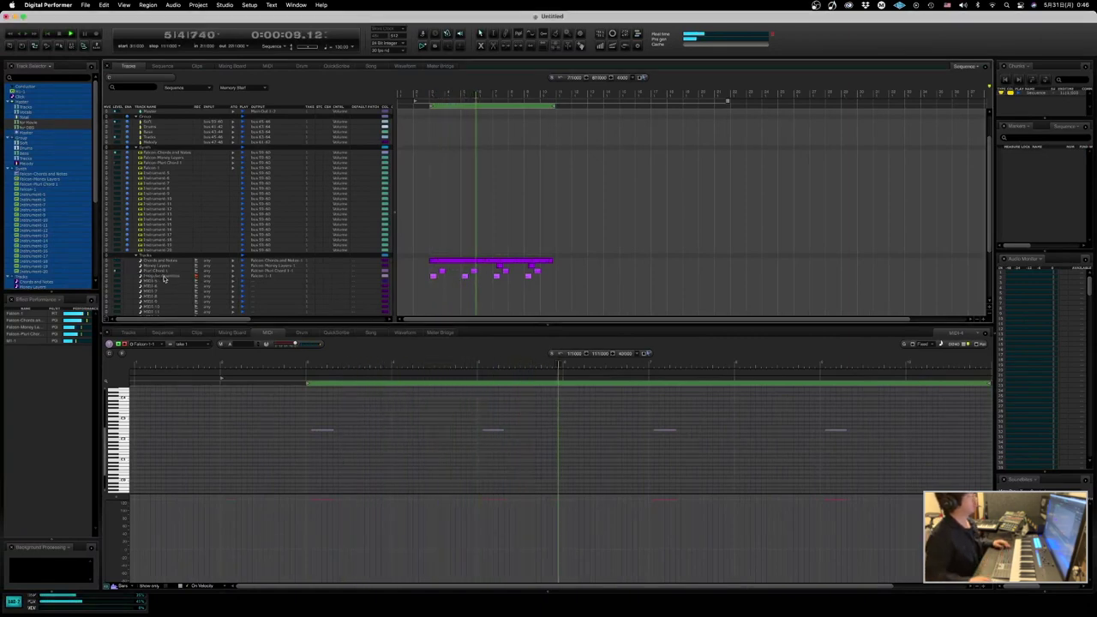
key(Return)
- Rename the fourth Falcon instrument track as Falcon-Irregular Openings
alt+click(162, 168)
key(Right)
key(super+v)
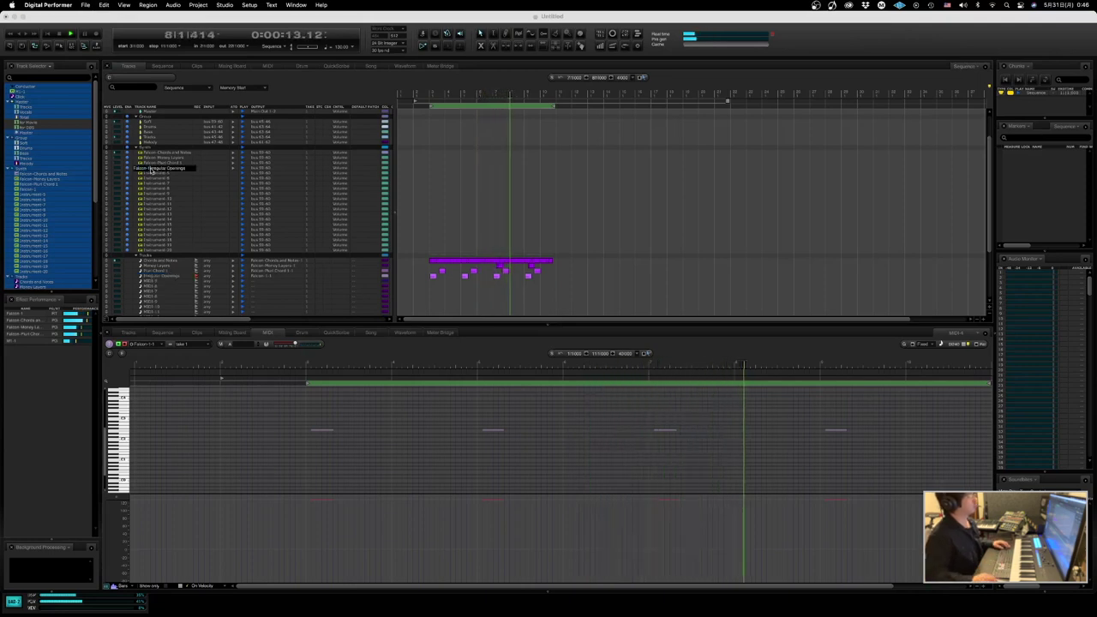
key(Return)
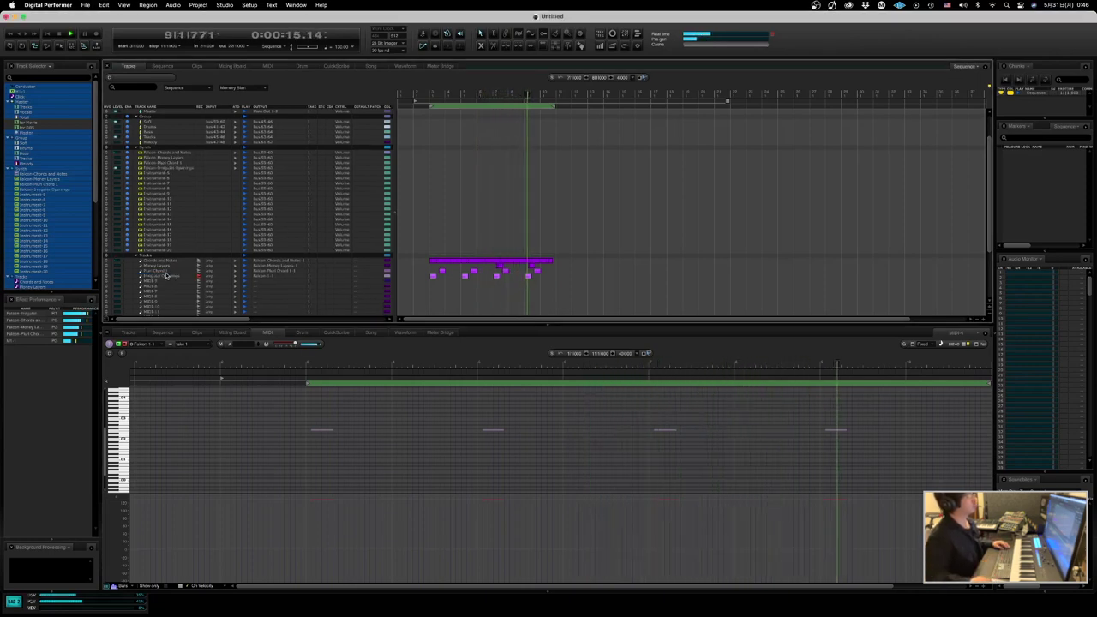
- Close the fourth Falcon's window and insert a fifth Falcon on the next instrument track in the mixer
key(ctrl+Right)
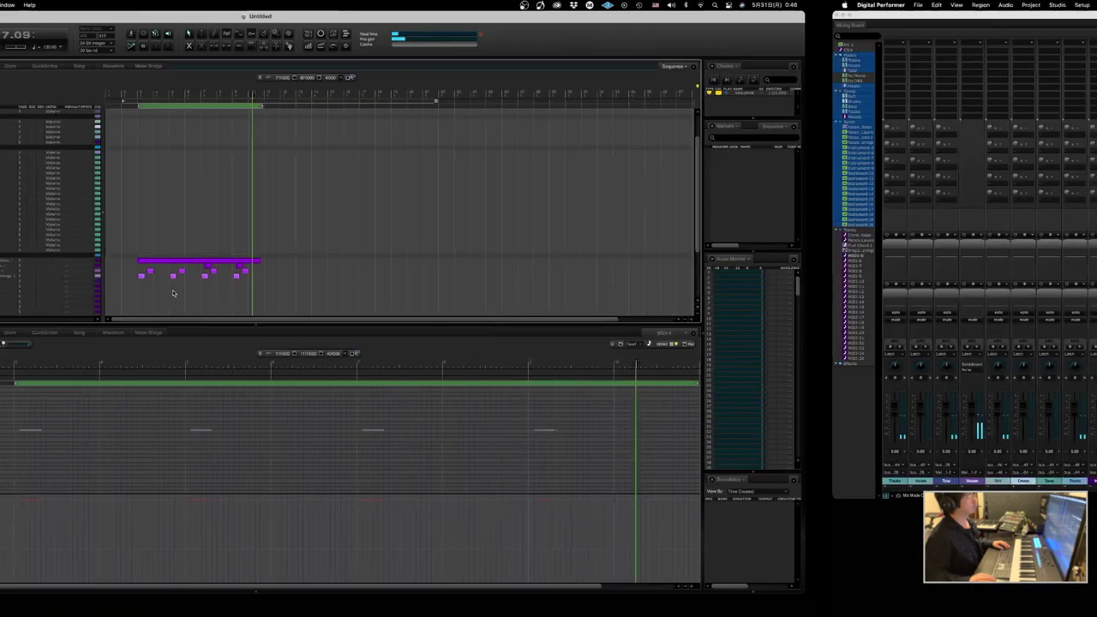
key(super+w)
key(ctrl+Right)
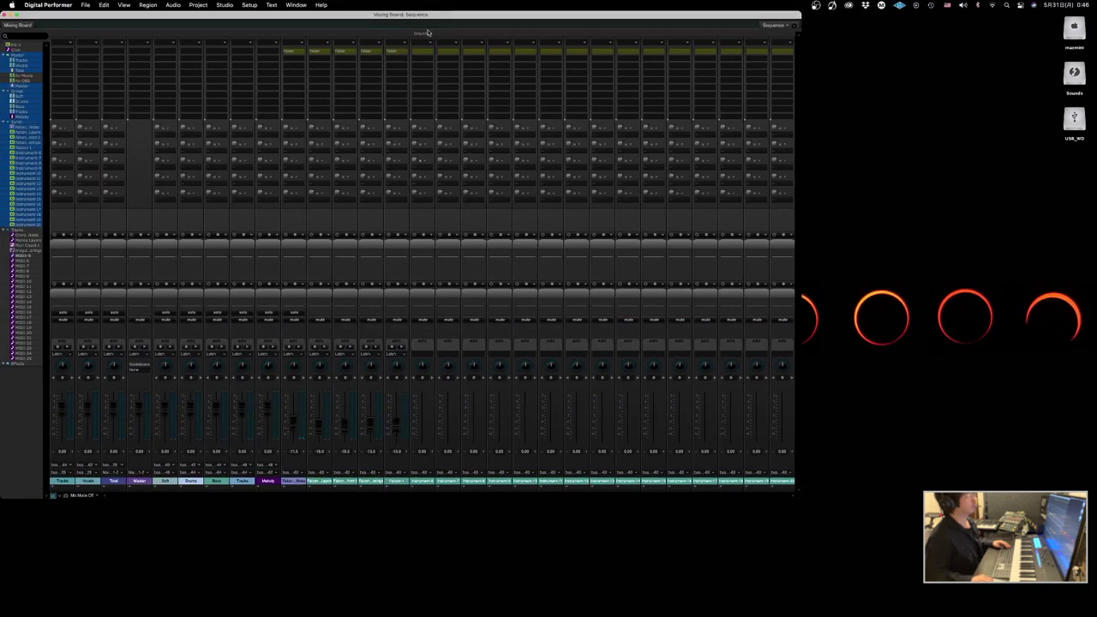
- Set the MIDI-5 track's output to Falcon-1 and bring the fifth Falcon's window back into view
click(397, 49)
key(ctrl+Left)
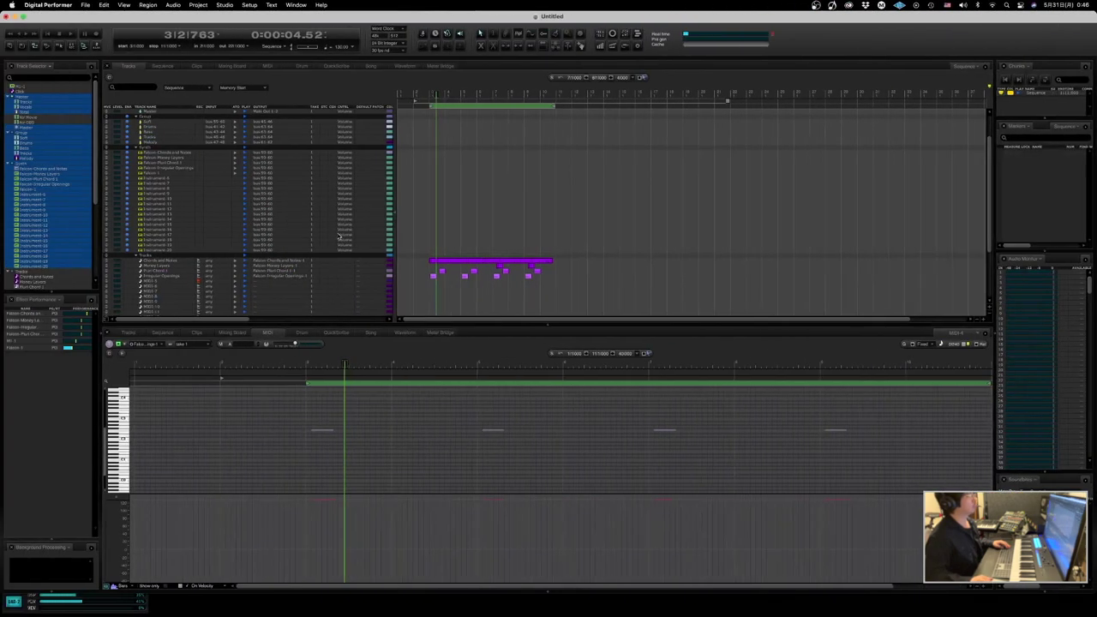
click(258, 284)
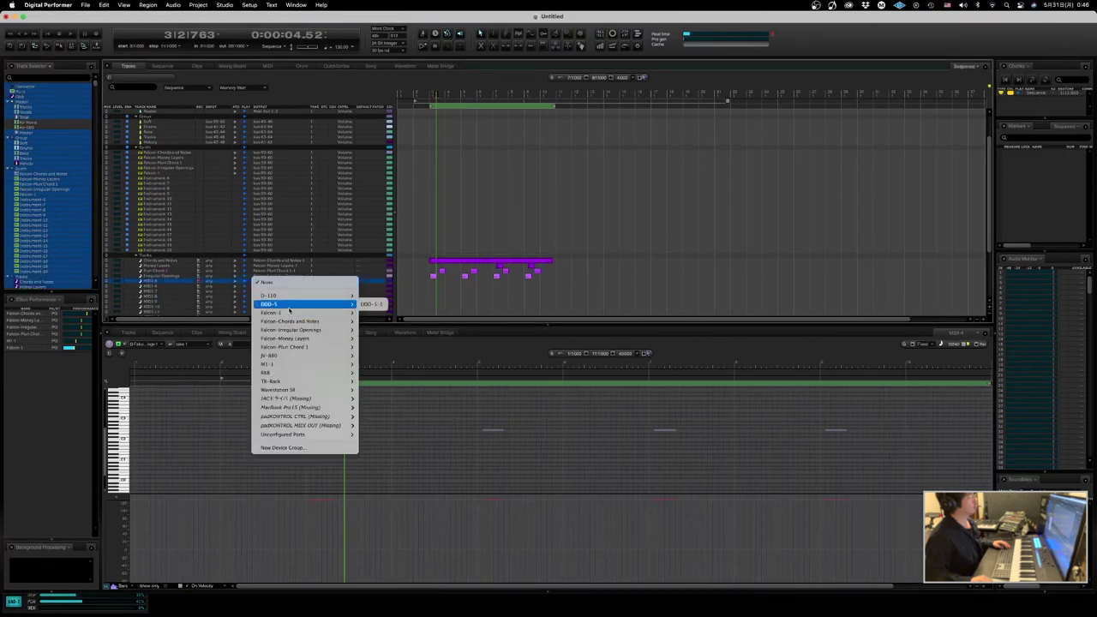
click(363, 312)
key(ctrl+Right)
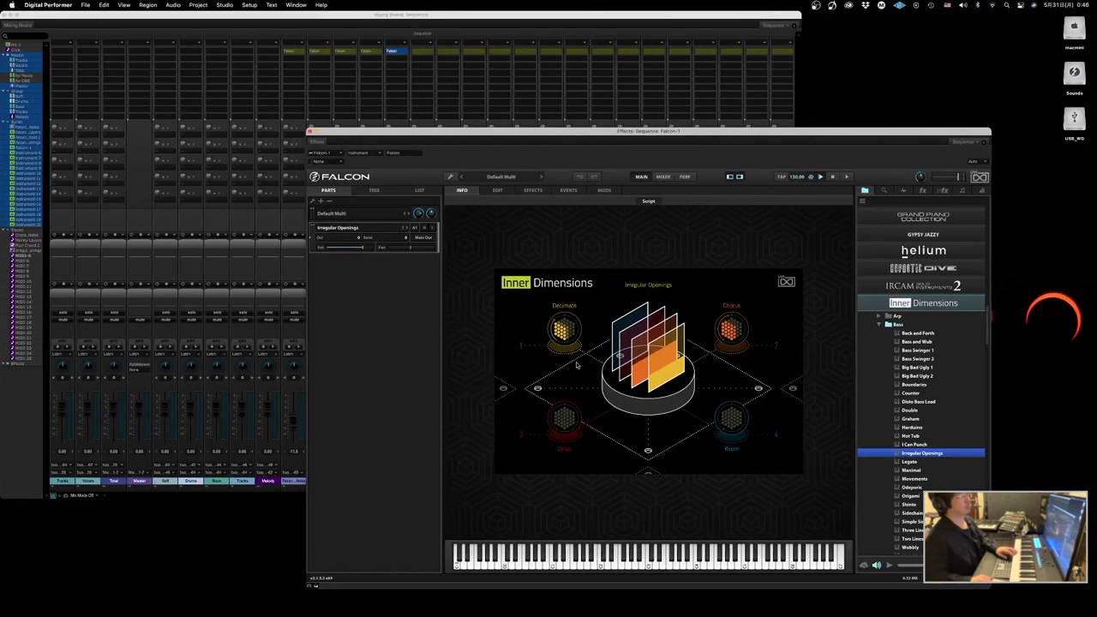
- Audition the remaining Inner Dimensions Bass presets in the fifth Falcon, from Legato down to the end of the folder
click(939, 463)
scroll(917, 429, down, 2)
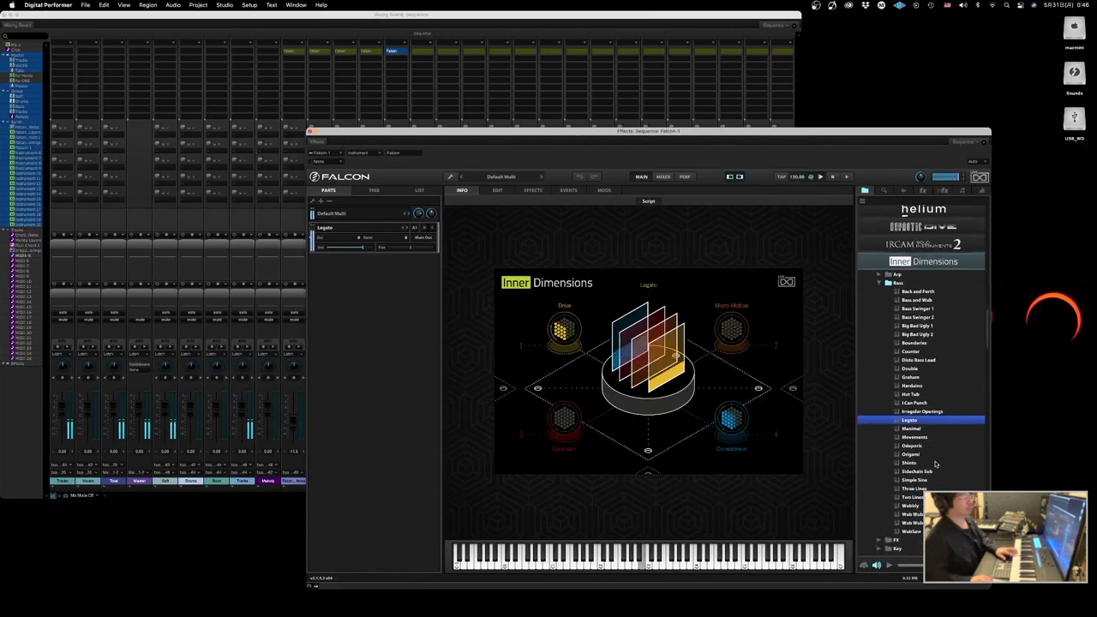
click(913, 427)
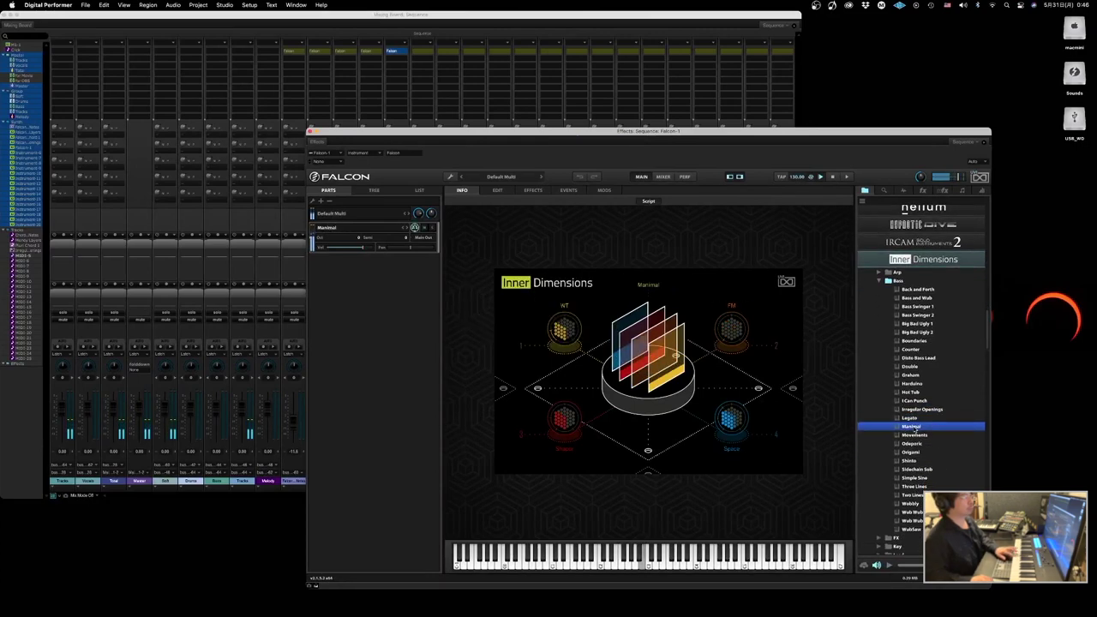
click(914, 435)
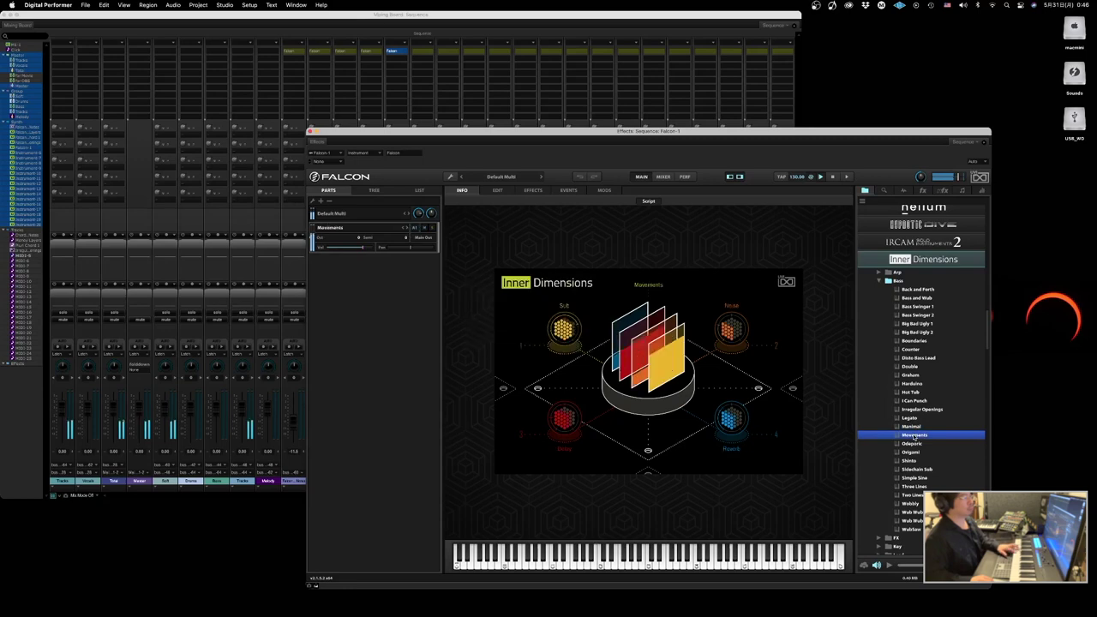
click(911, 443)
click(911, 452)
click(913, 461)
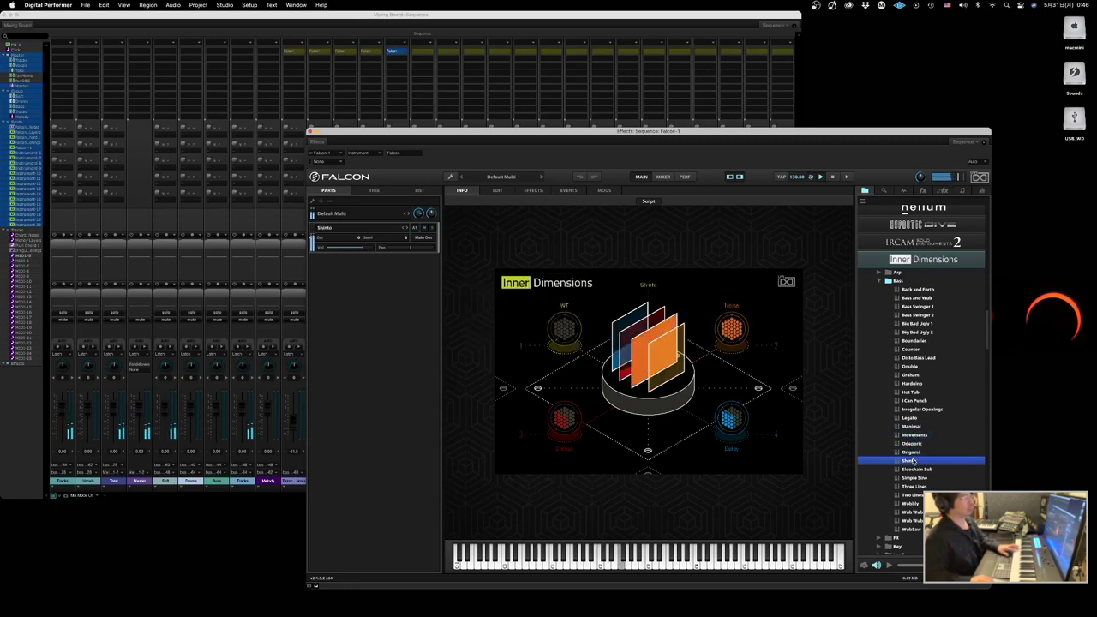
click(913, 469)
click(913, 477)
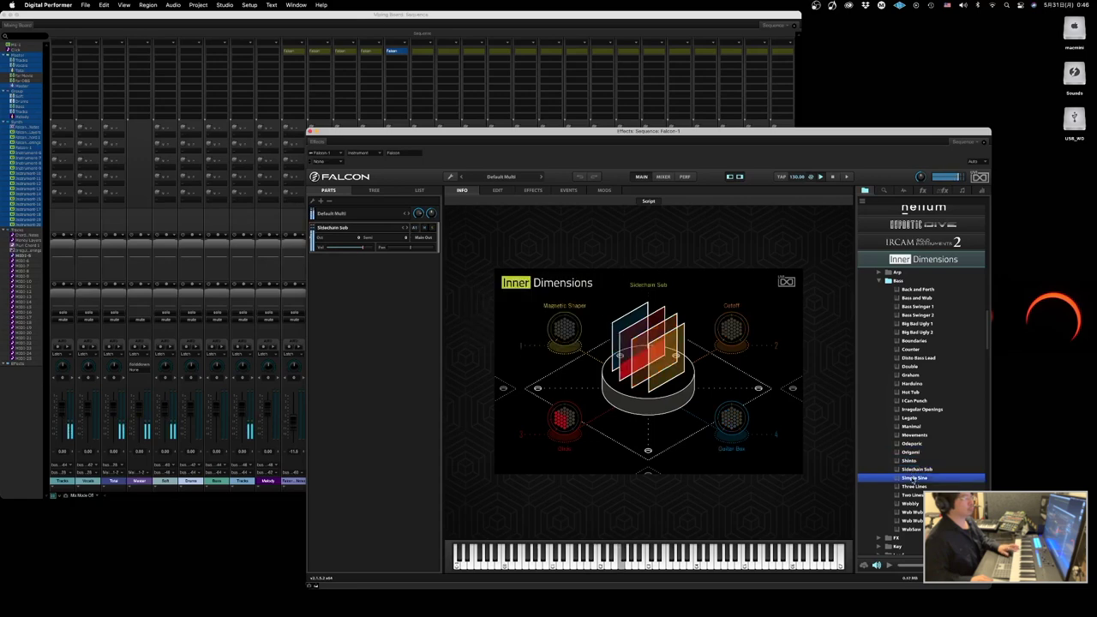
click(913, 485)
click(913, 495)
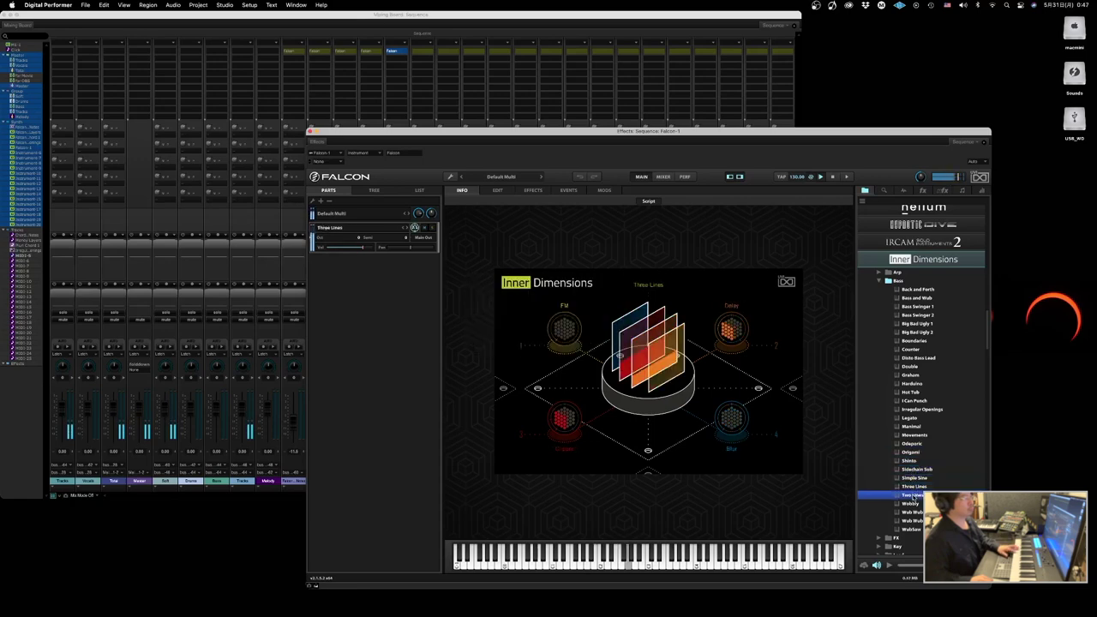
click(913, 503)
click(913, 511)
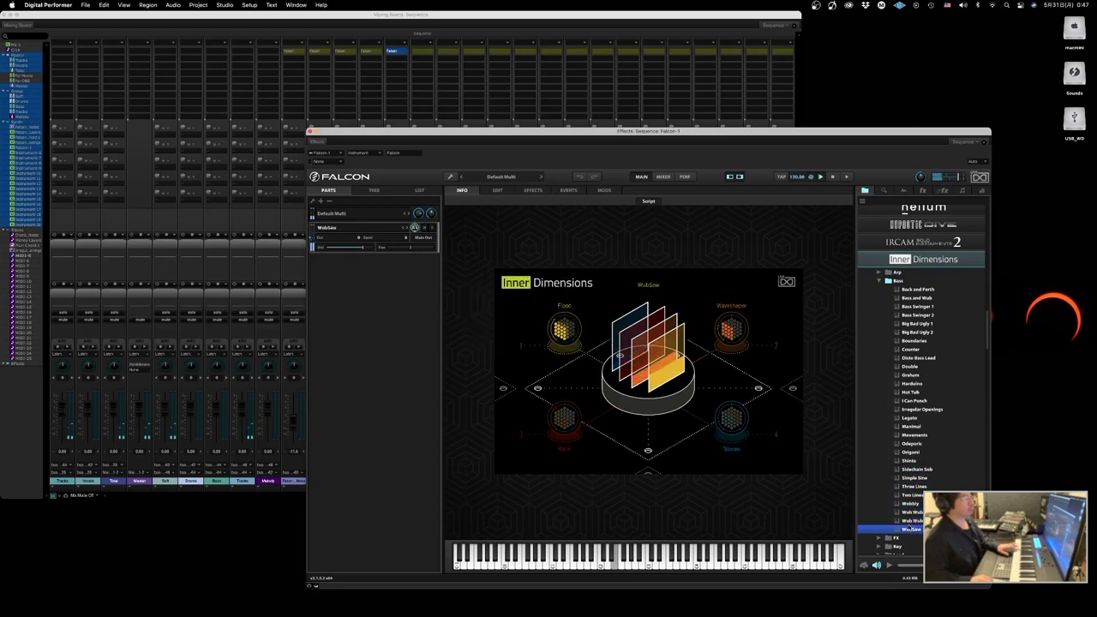
- Audition the Inner Dimensions FX presets and load Noise Tricks in the fifth Falcon
scroll(878, 290, down, 2)
click(878, 256)
click(879, 264)
click(895, 273)
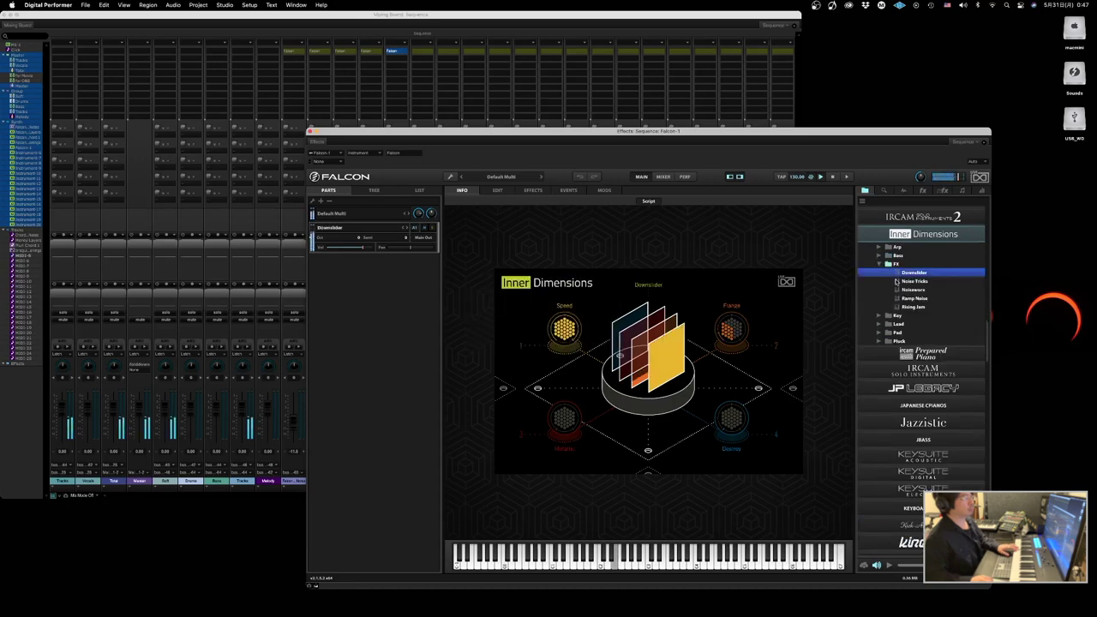
double_click(896, 281)
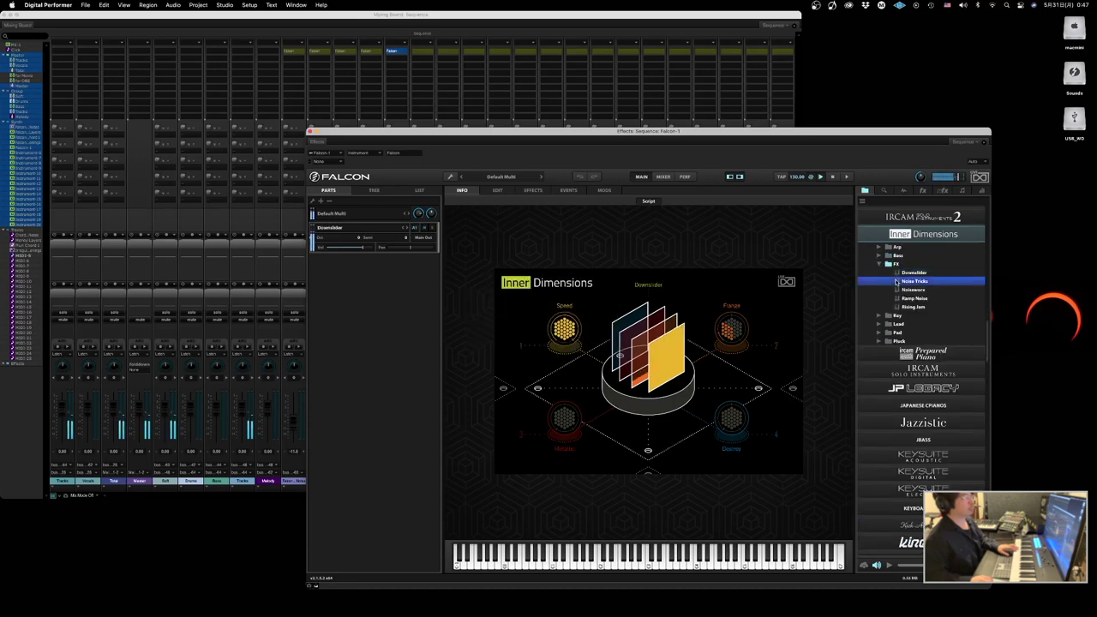
click(896, 297)
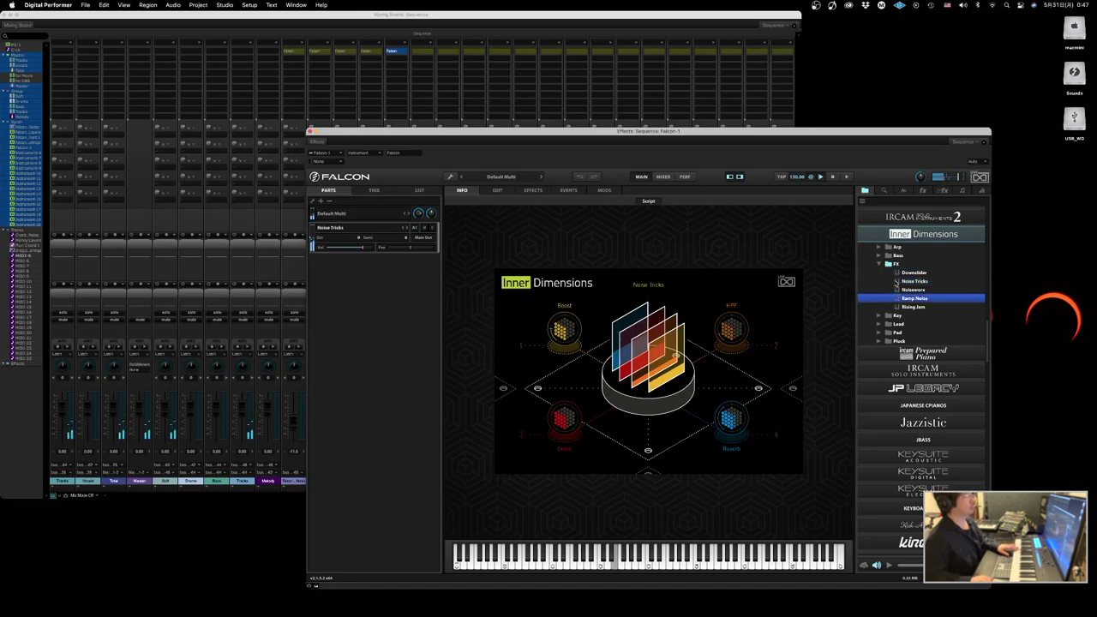
- Record a Noise Tricks phrase around measure 4 on the MIDI-5 track and stop the transport
key(ctrl+Left)
key(space)
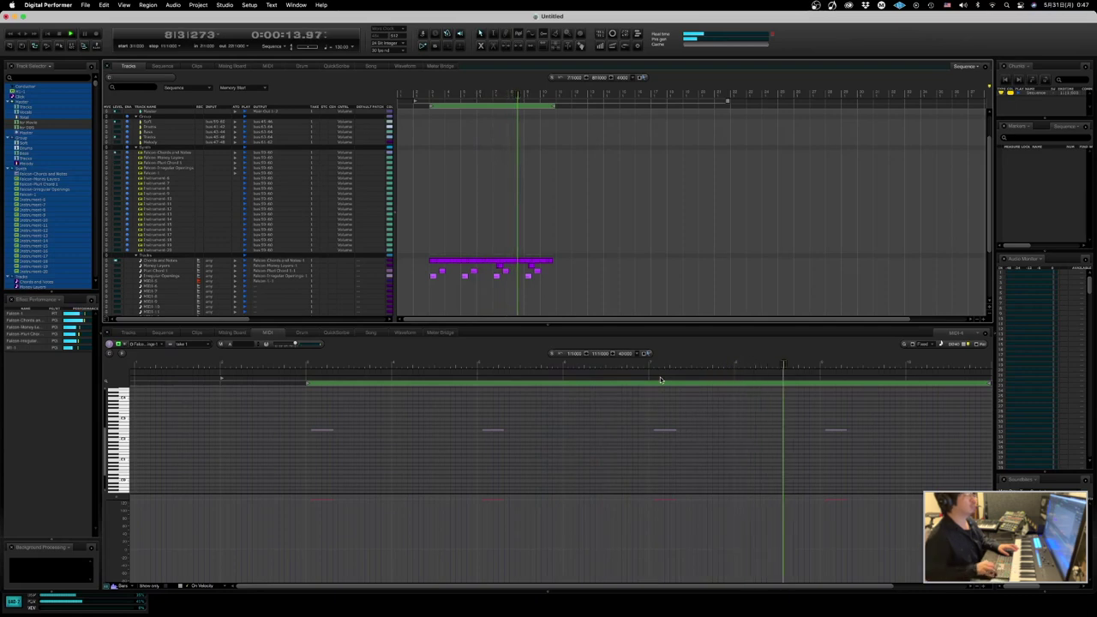
key(KP_4)
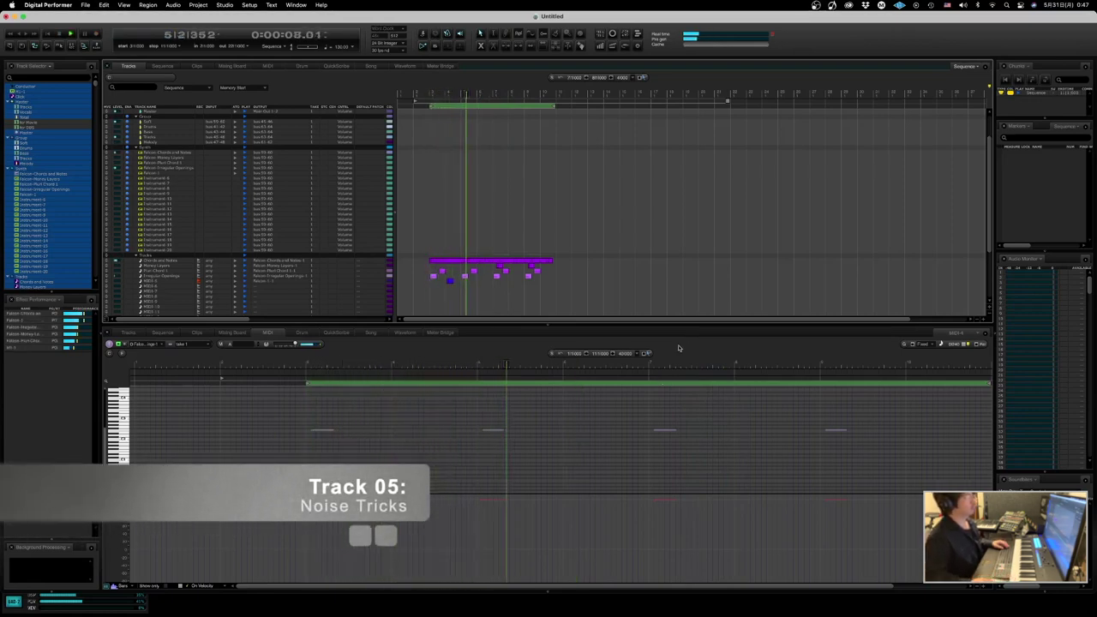
click(481, 287)
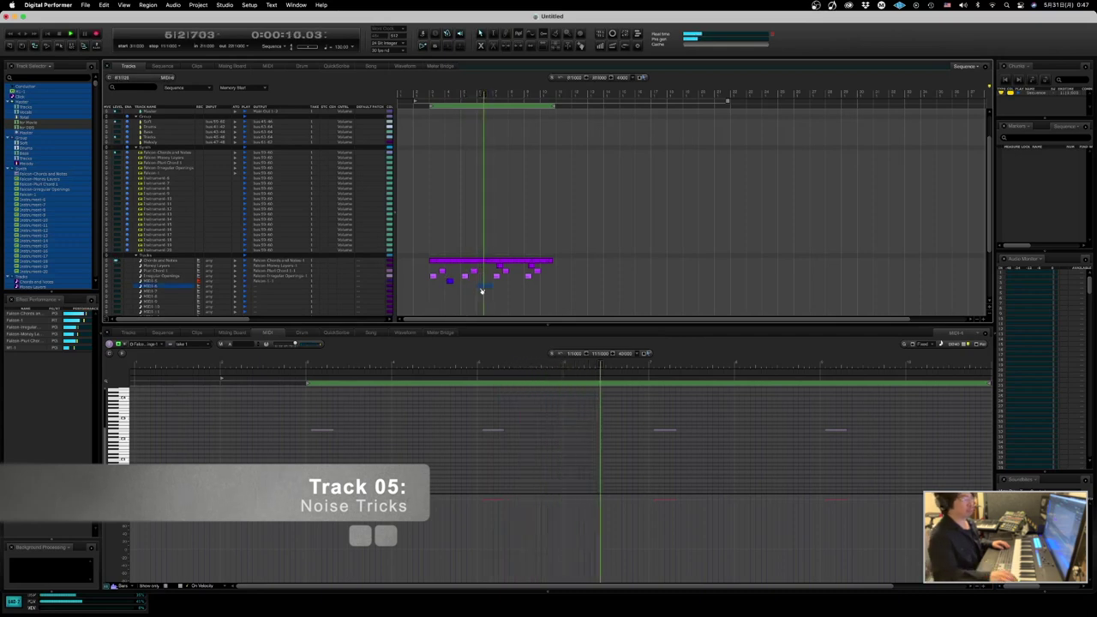
key(space)
- Select the recorded MIDI-5 phrase and repeat it three more times at two-measure intervals, then play it back
key(space)
drag(450, 282, 443, 283)
key(super+0)
key(Return)
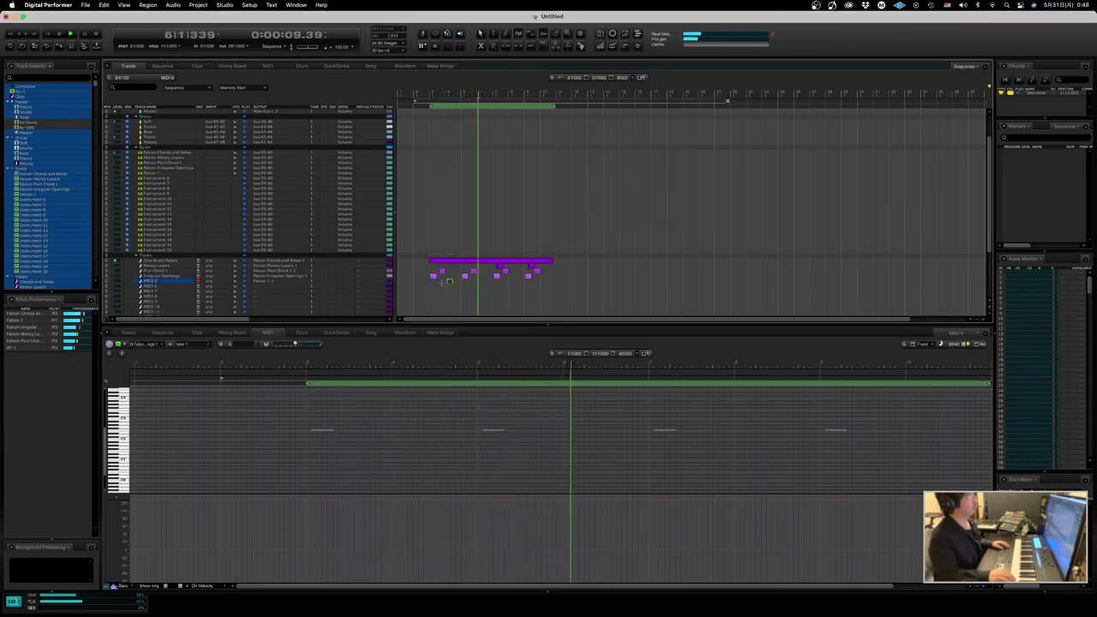
key(space)
key(space)
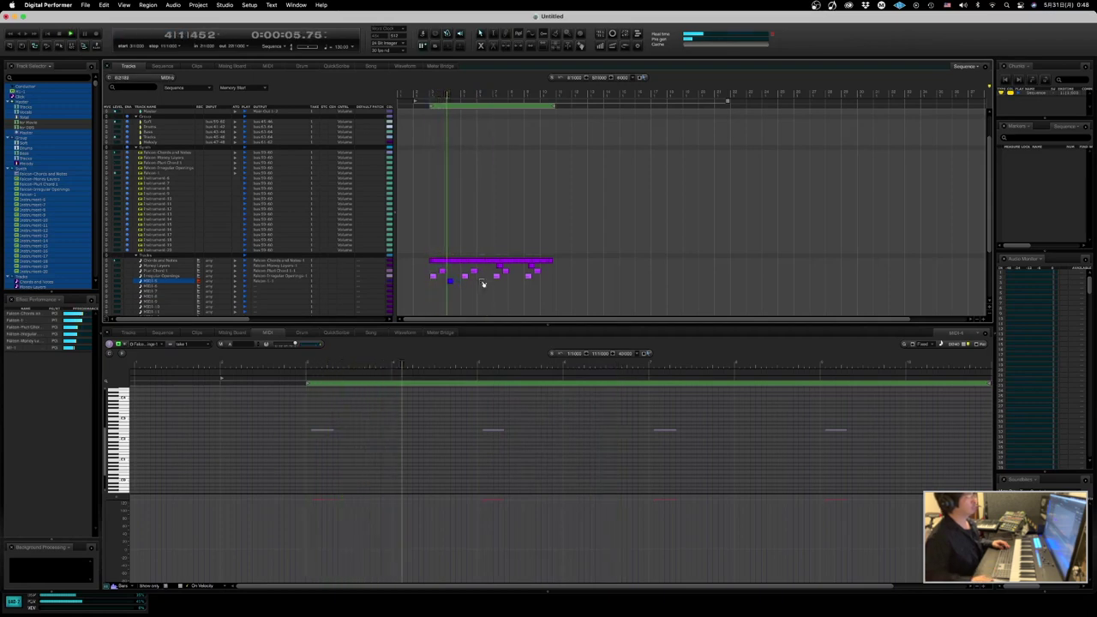
- Turn the Noise Tricks Reverb macro fully down and raise its HPF macro while the sequence plays
key(ctrl+Right)
right_click(629, 295)
click(729, 428)
key(ctrl+Left)
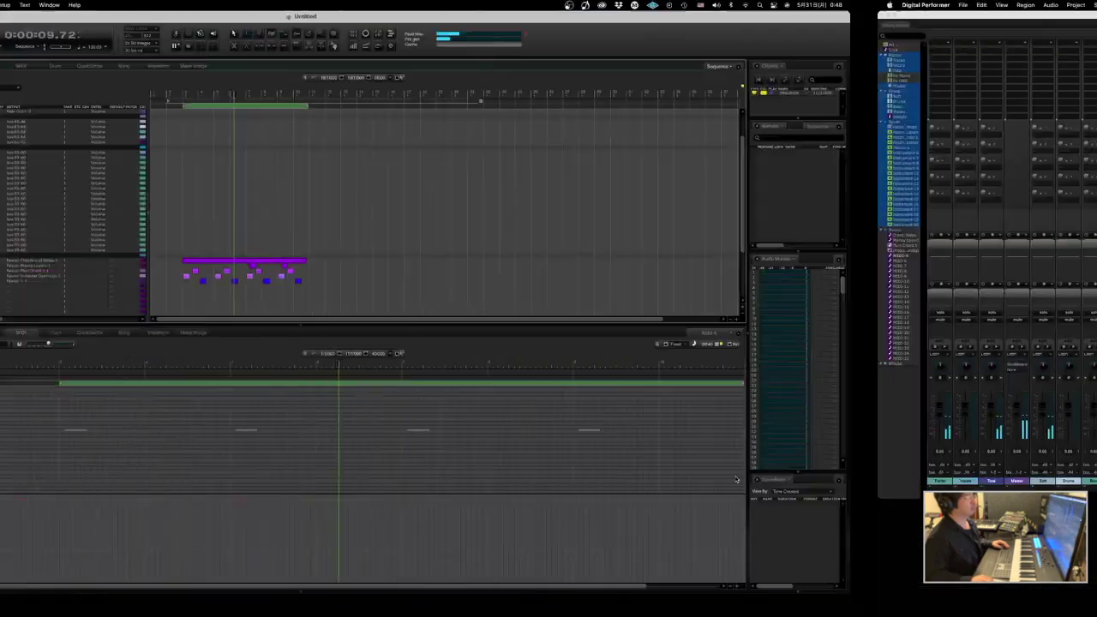
key(ctrl+Right)
right_click(757, 430)
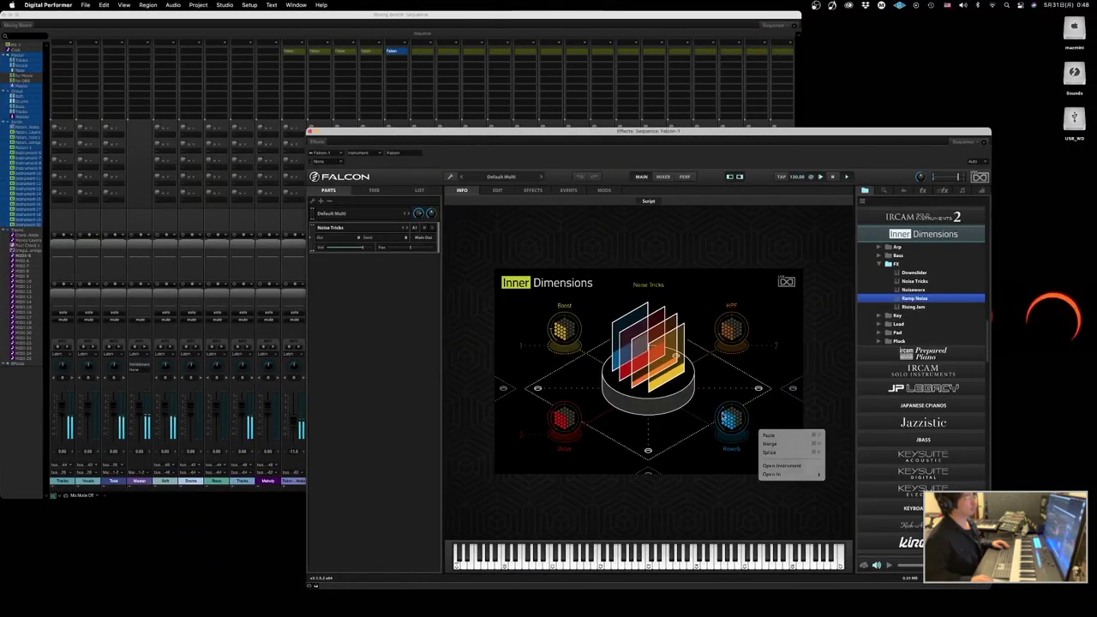
key(ctrl+Left)
key(ctrl+Right)
drag(728, 431, 724, 516)
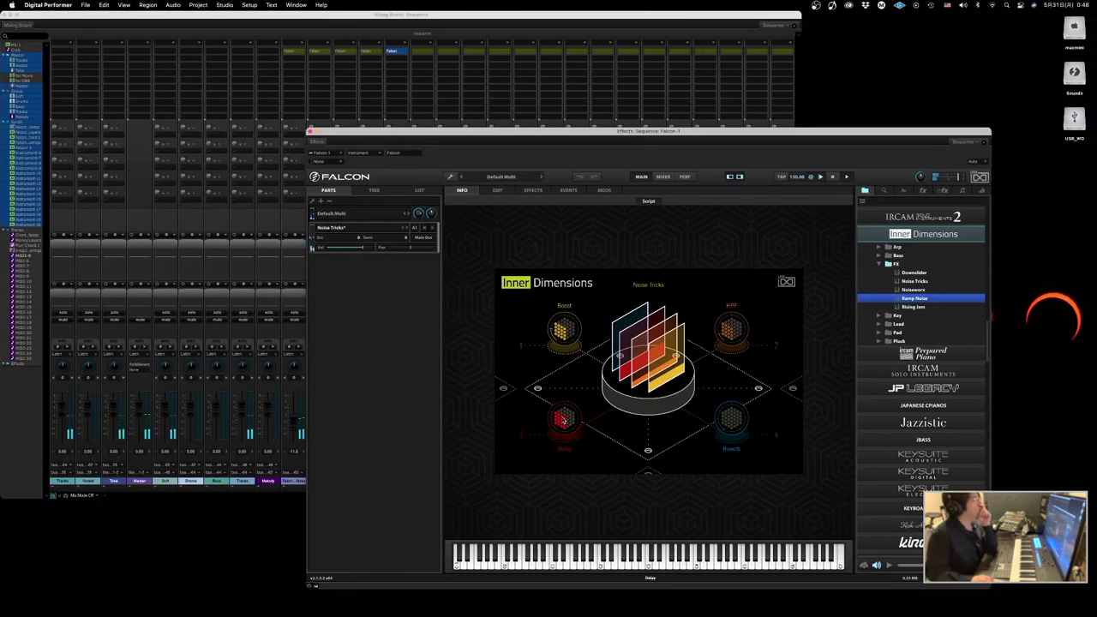
click(732, 306)
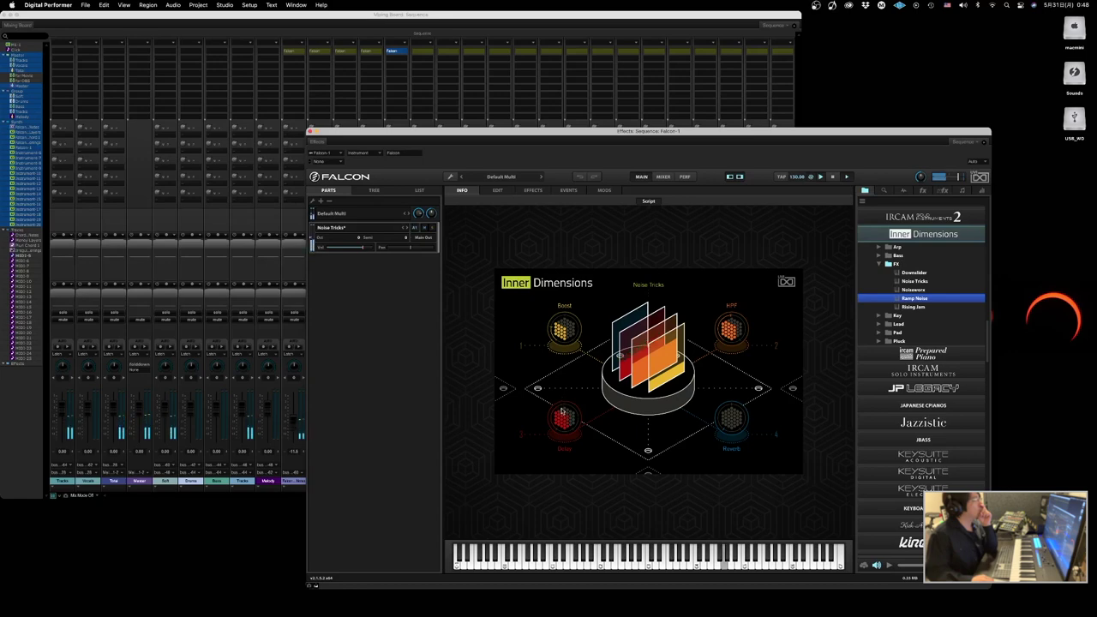
- Open the Step Arp script processor on the Noise Tricks layers and lower its overall Gate to about 40.5%
click(500, 189)
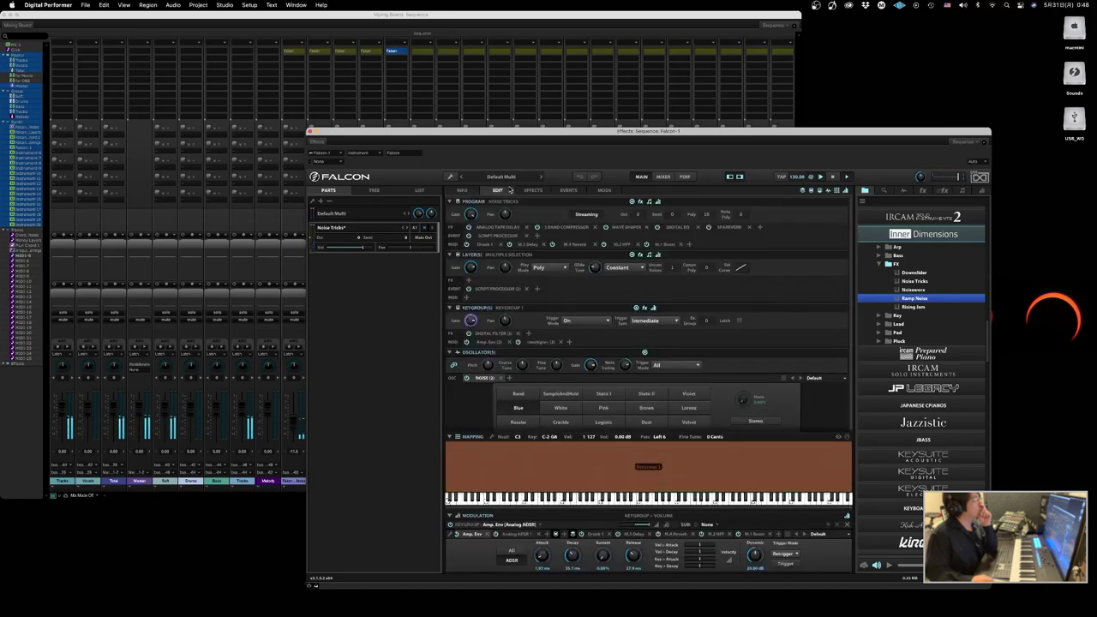
click(505, 290)
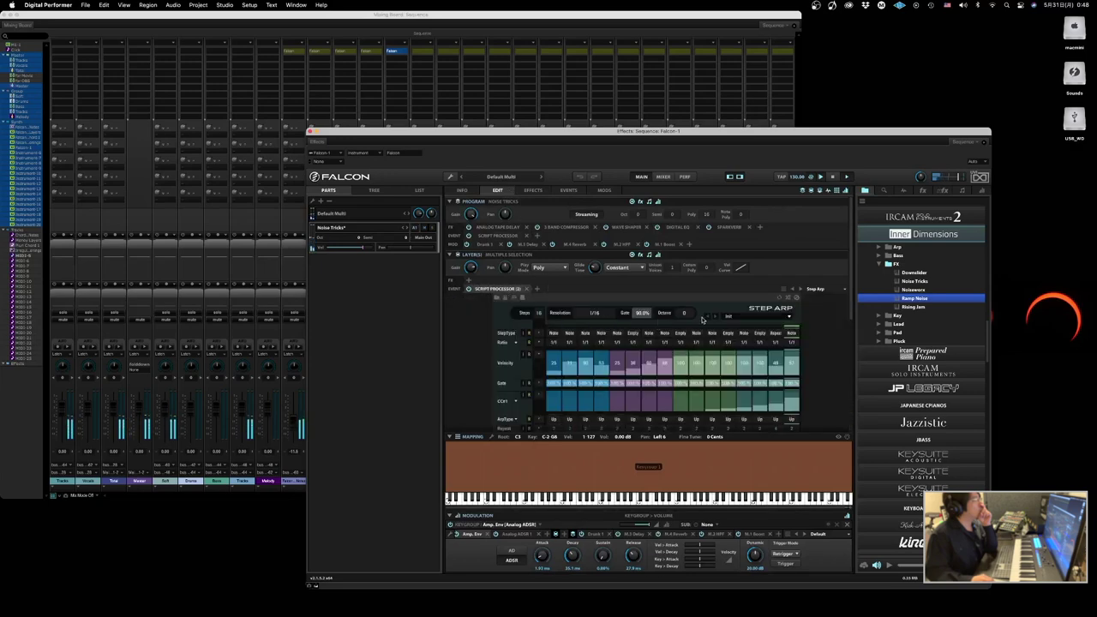
scroll(844, 366, down, 3)
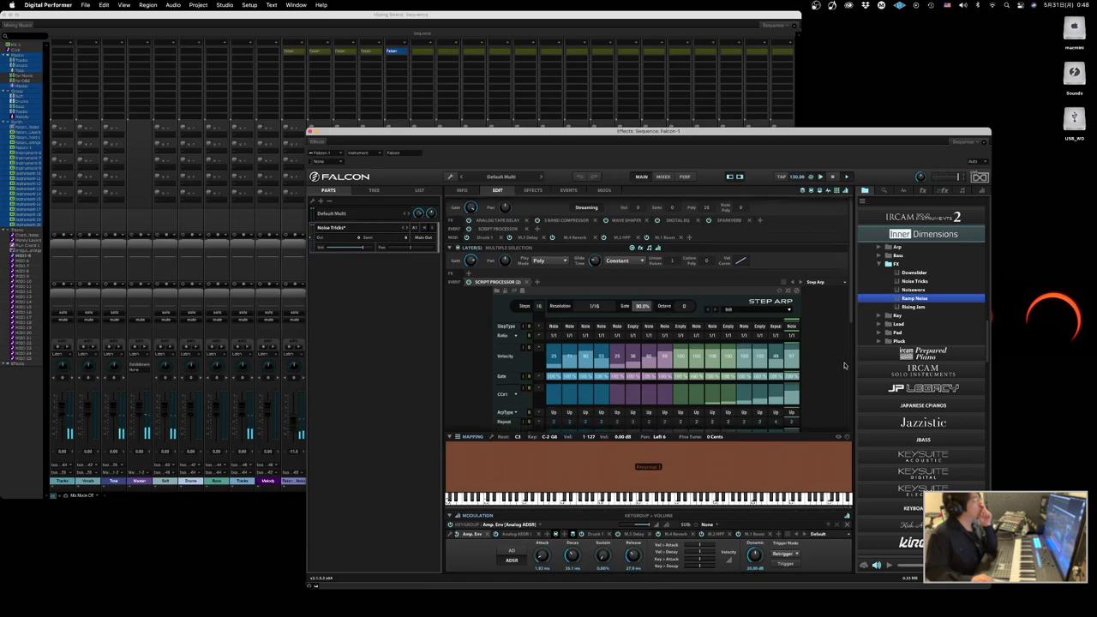
scroll(843, 366, down, 4)
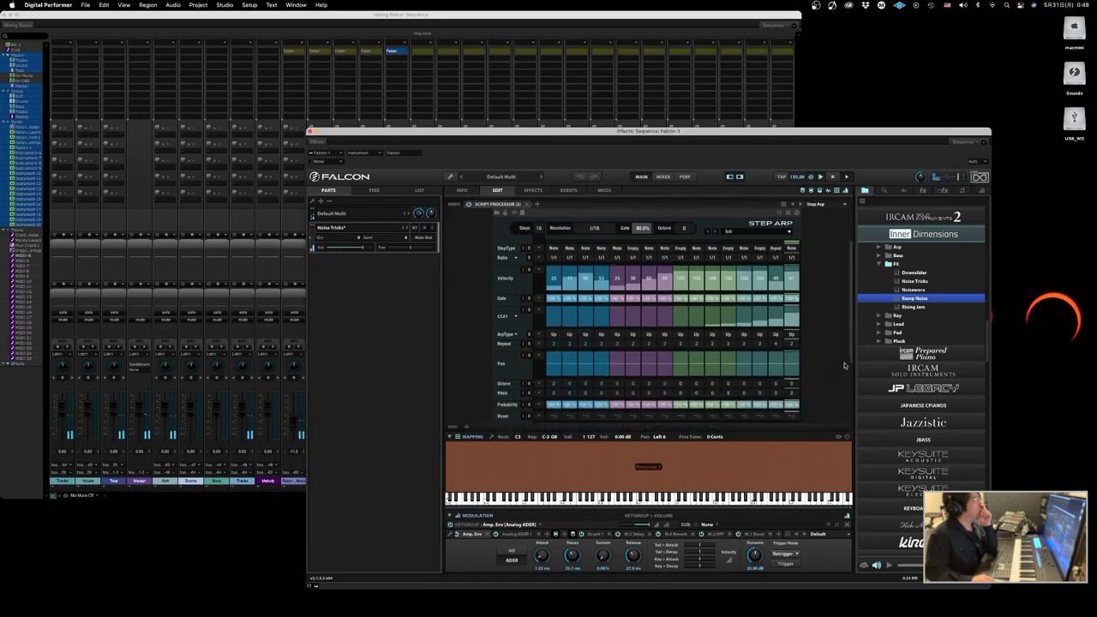
scroll(844, 365, down, 8)
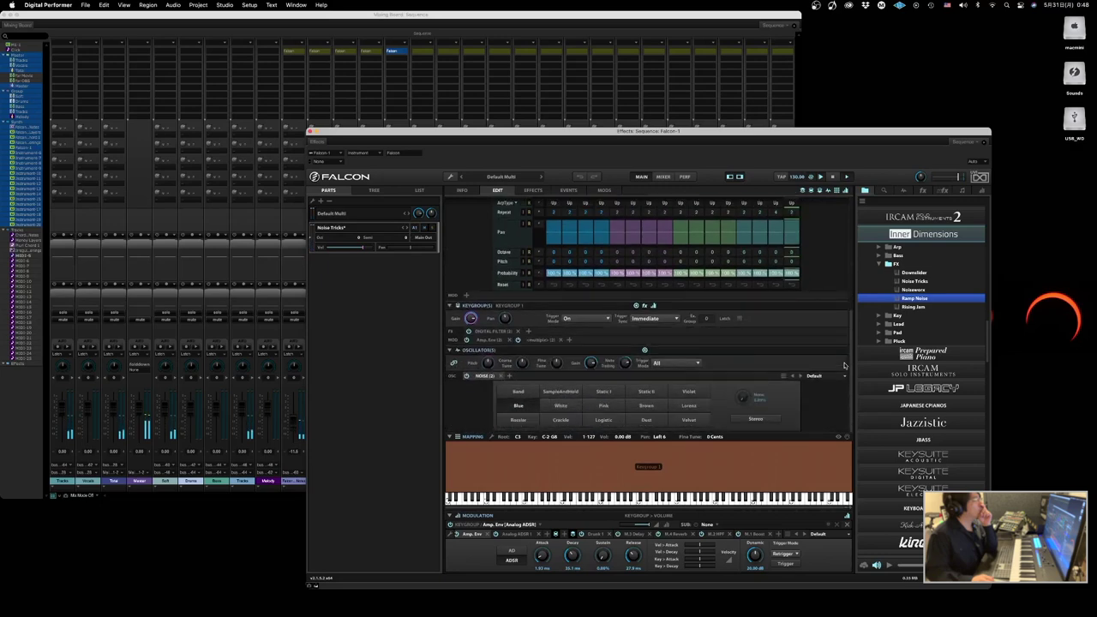
scroll(835, 351, up, 8)
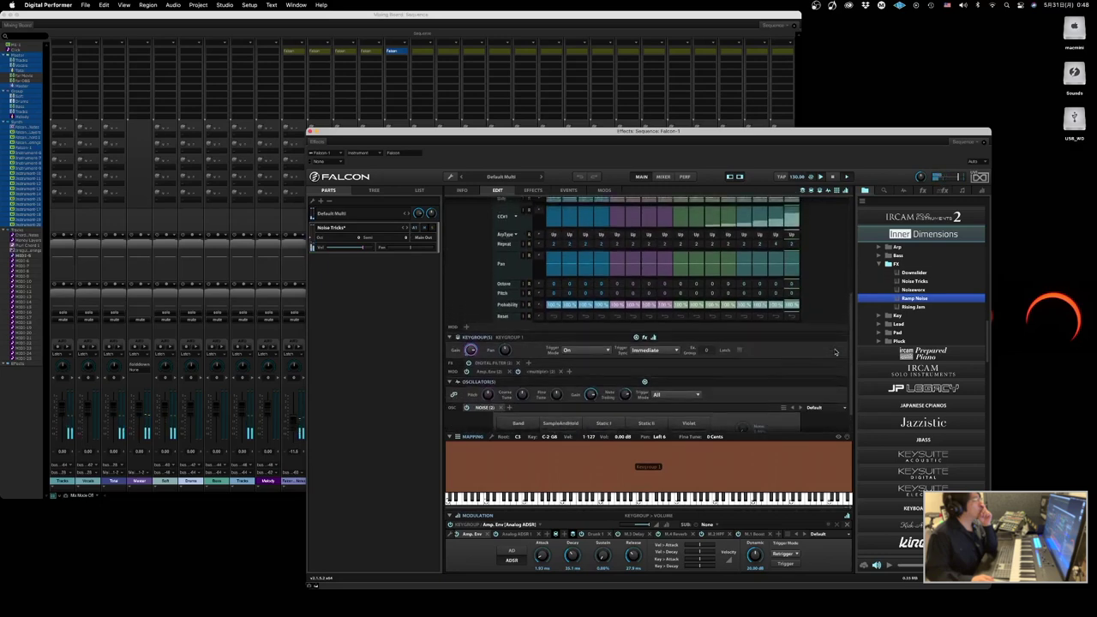
scroll(835, 351, up, 4)
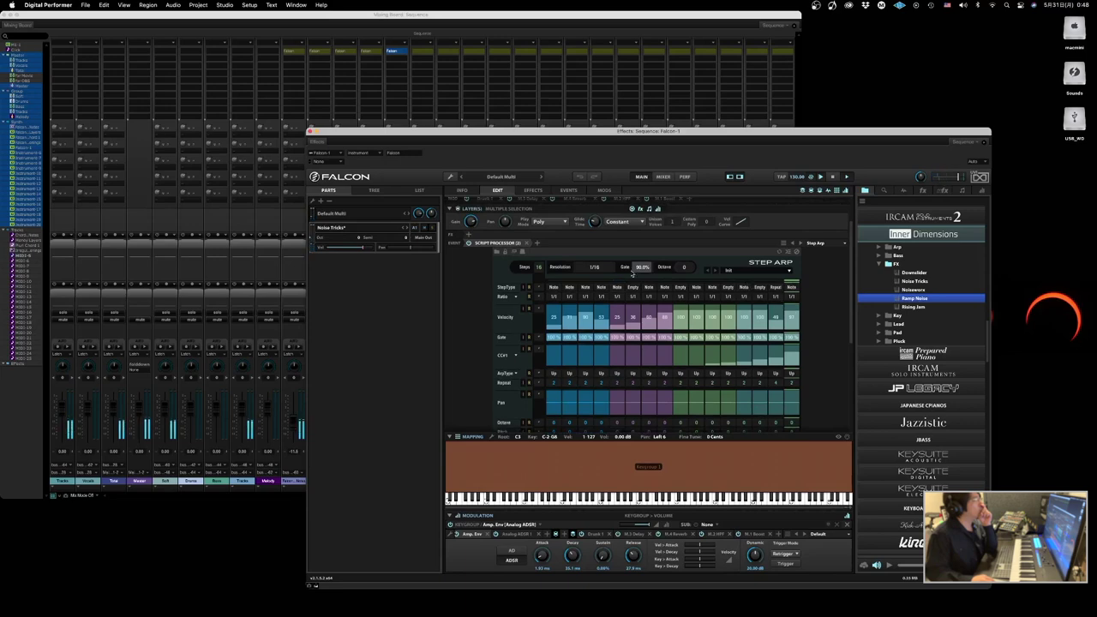
click(610, 269)
click(610, 269)
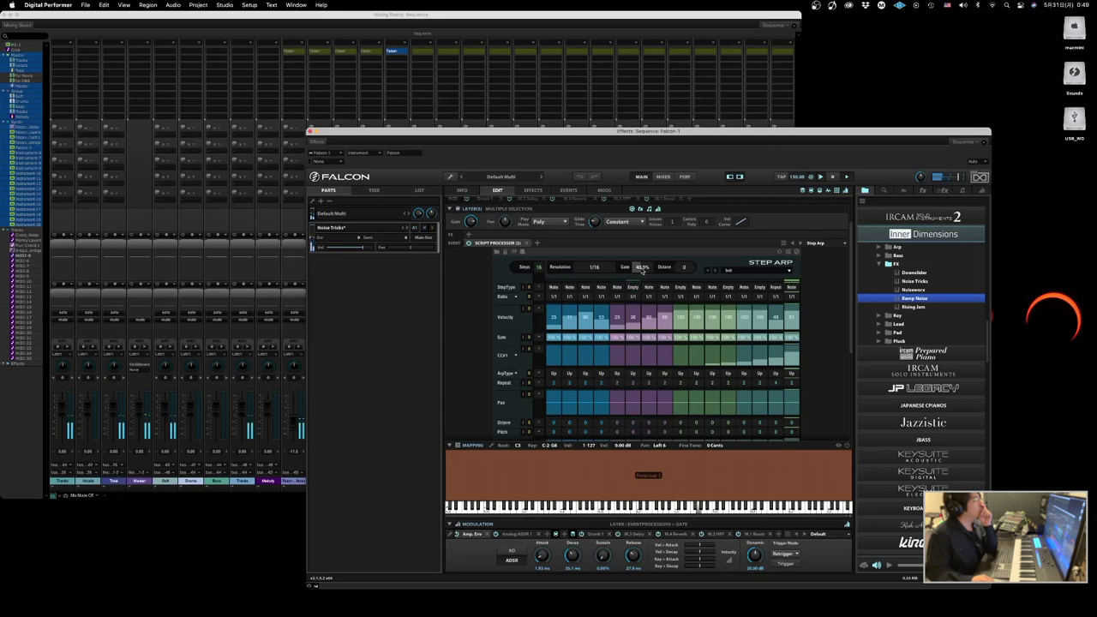
- Browse the Step Arp preset categories and review the arpeggiator's per-step settings
click(756, 270)
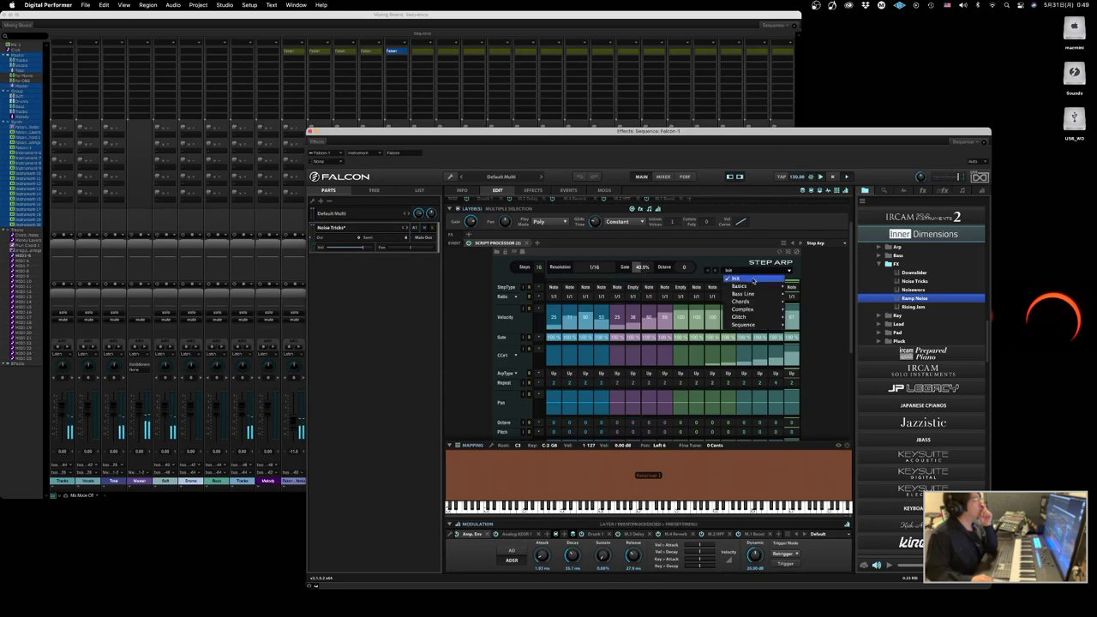
click(705, 270)
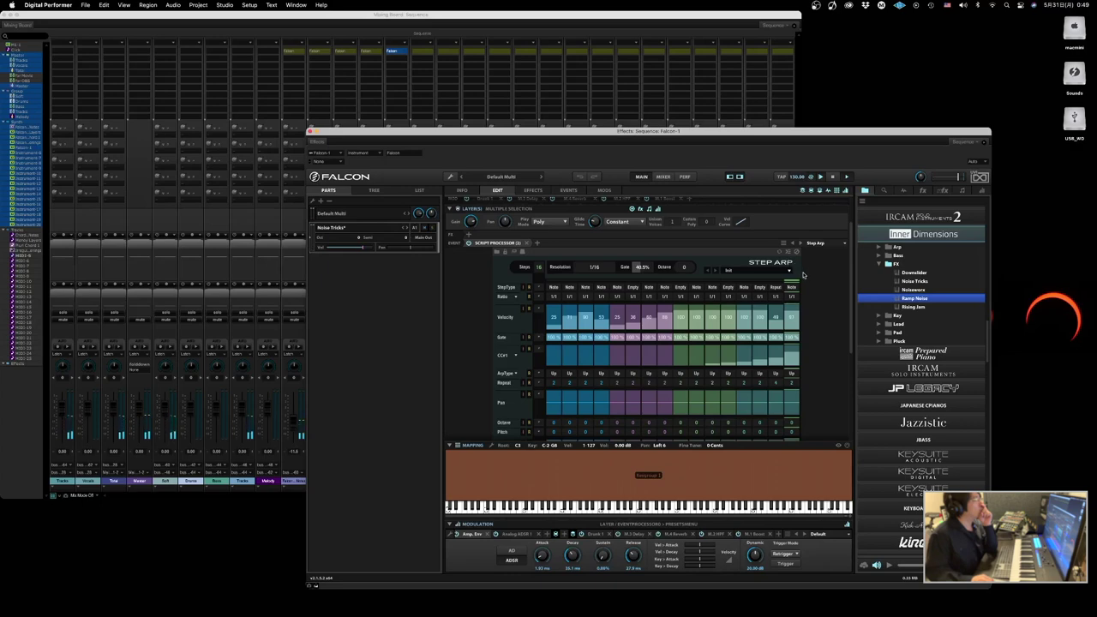
scroll(807, 296, down, 3)
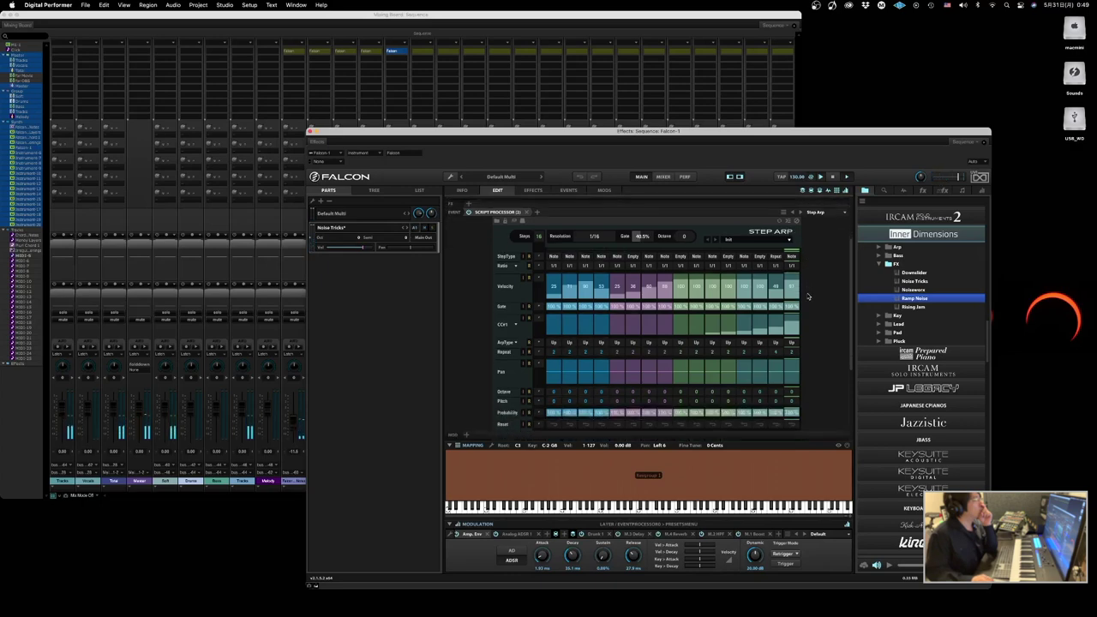
scroll(807, 296, down, 3)
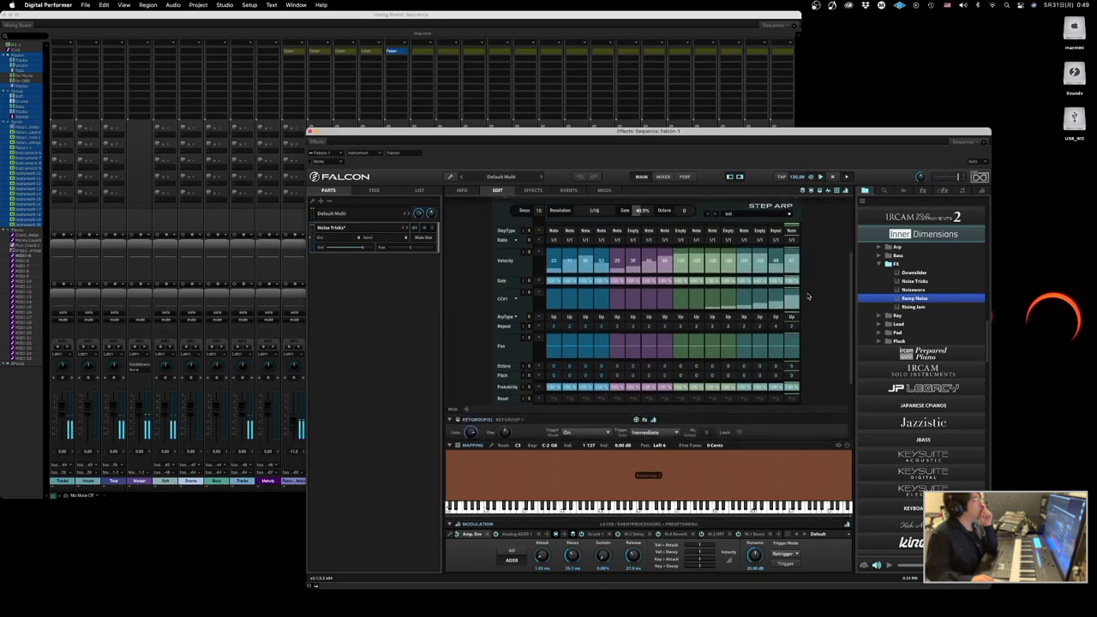
scroll(807, 296, up, 5)
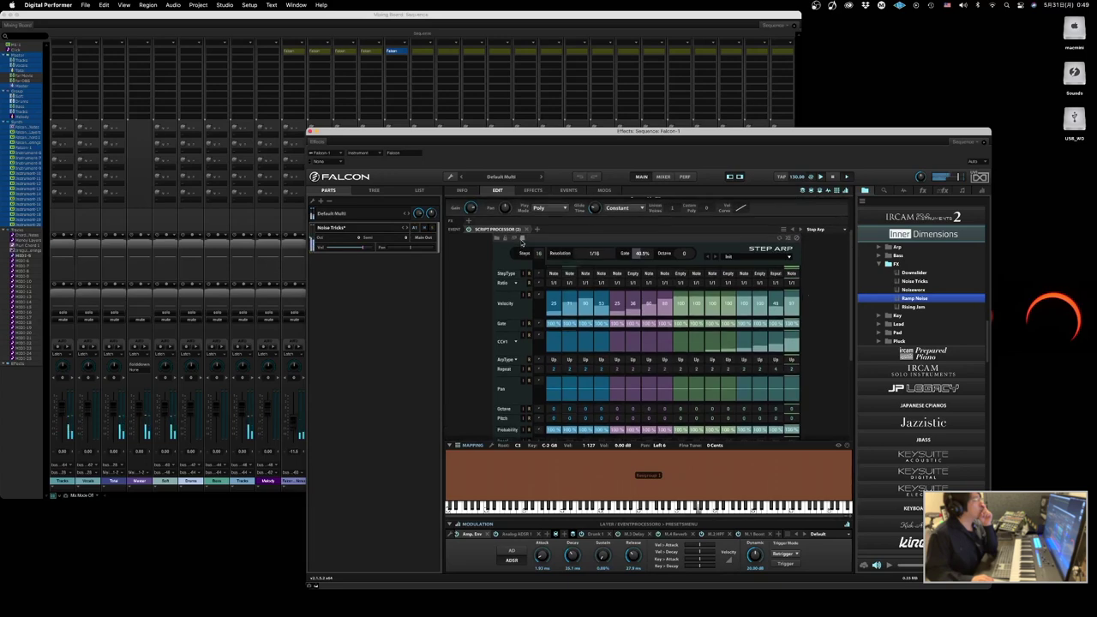
- Return the Noise Tricks instance to its info page and open the Falcon-2 instrument on the neighbouring mixer channel
scroll(809, 254, up, 7)
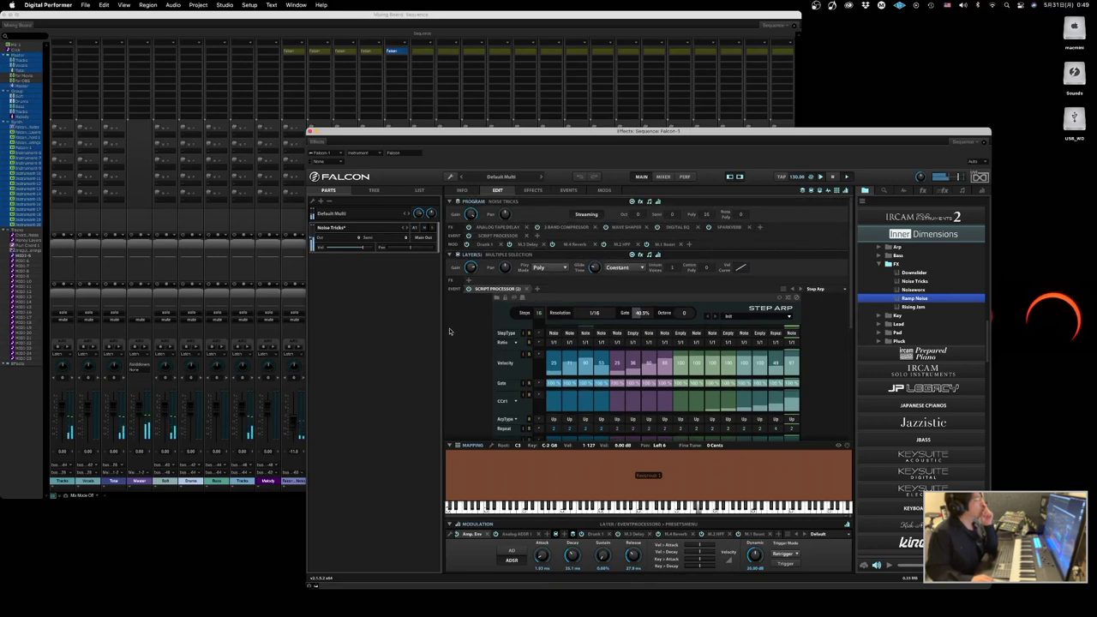
click(461, 191)
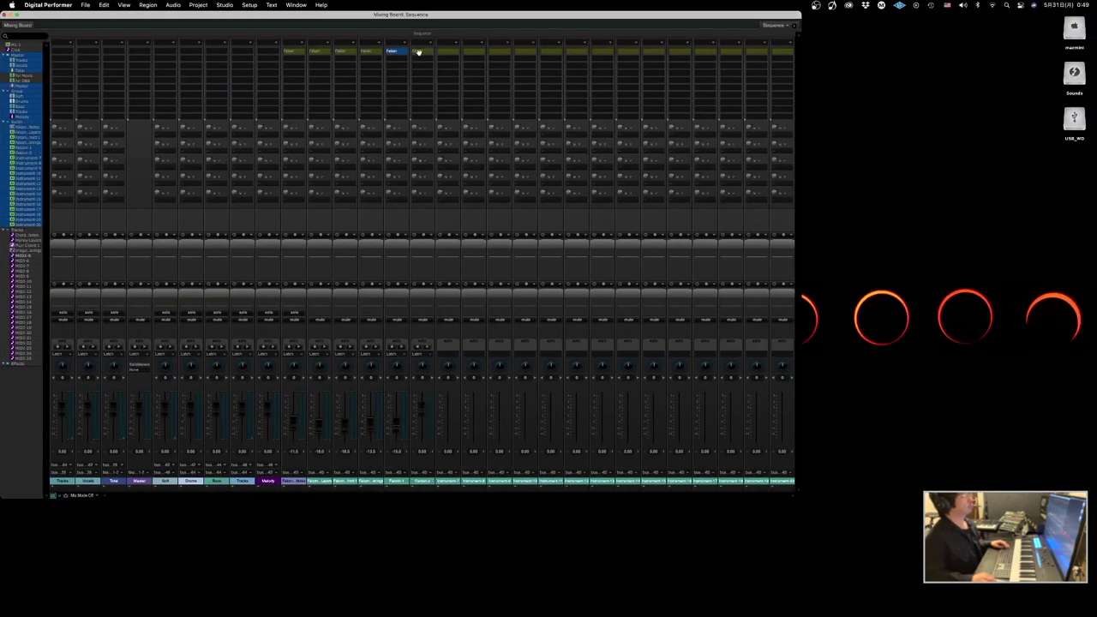
click(427, 51)
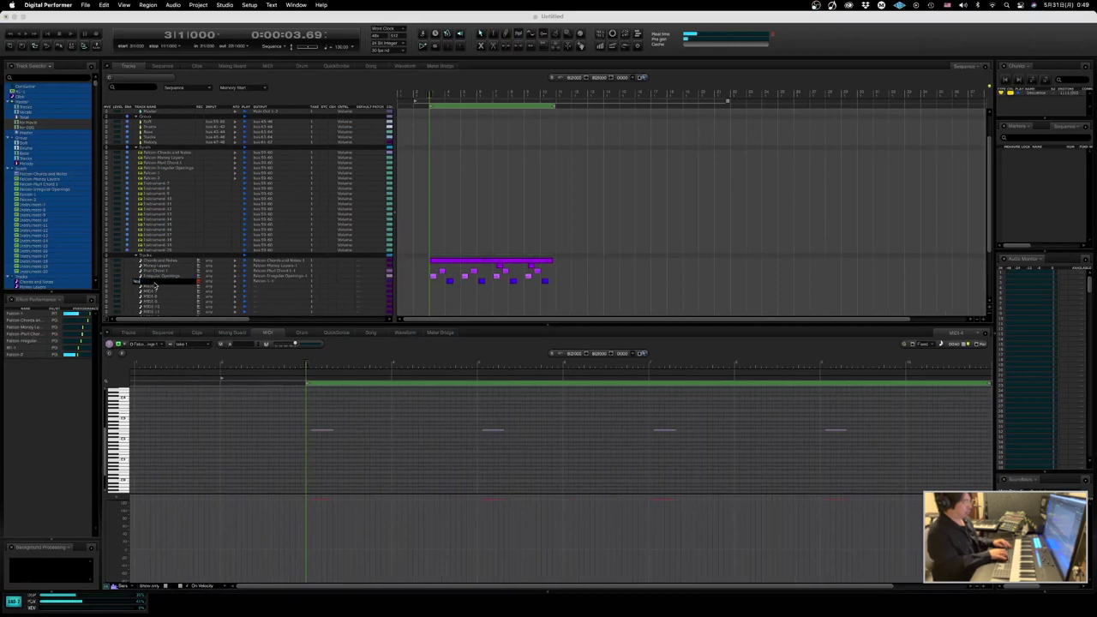
- Rename the MIDI-5 track Noise Tricks and its Falcon-1 instrument track Falcon-Noise Tricks
text(Ticks)
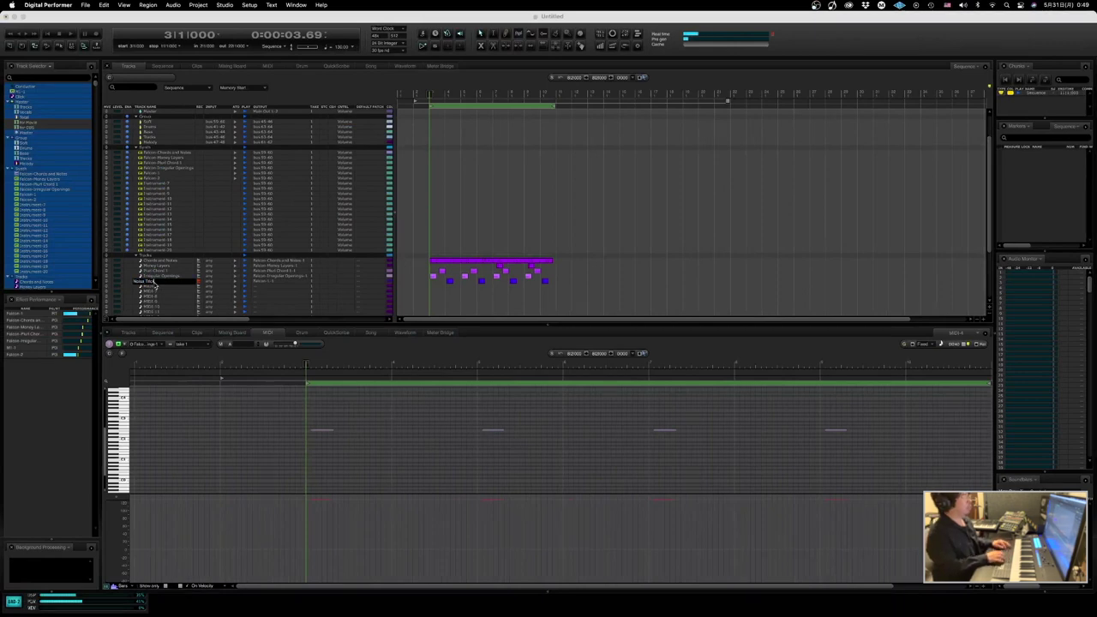
key(Return)
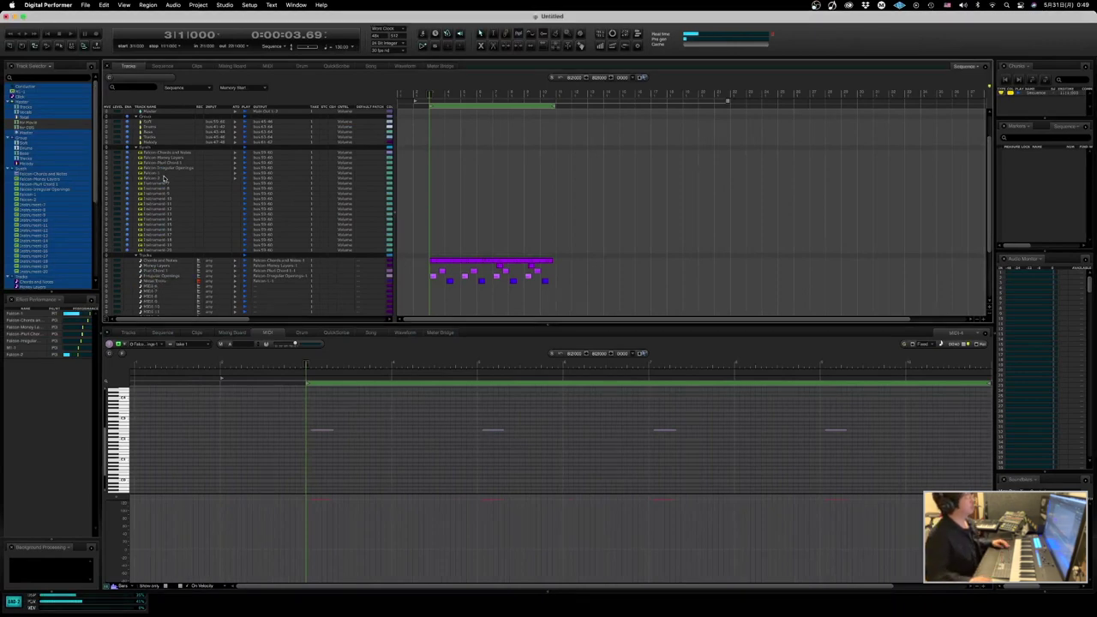
alt+click(164, 175)
key(Right)
key(BackSpace)
text(Noise Tricks)
key(Return)
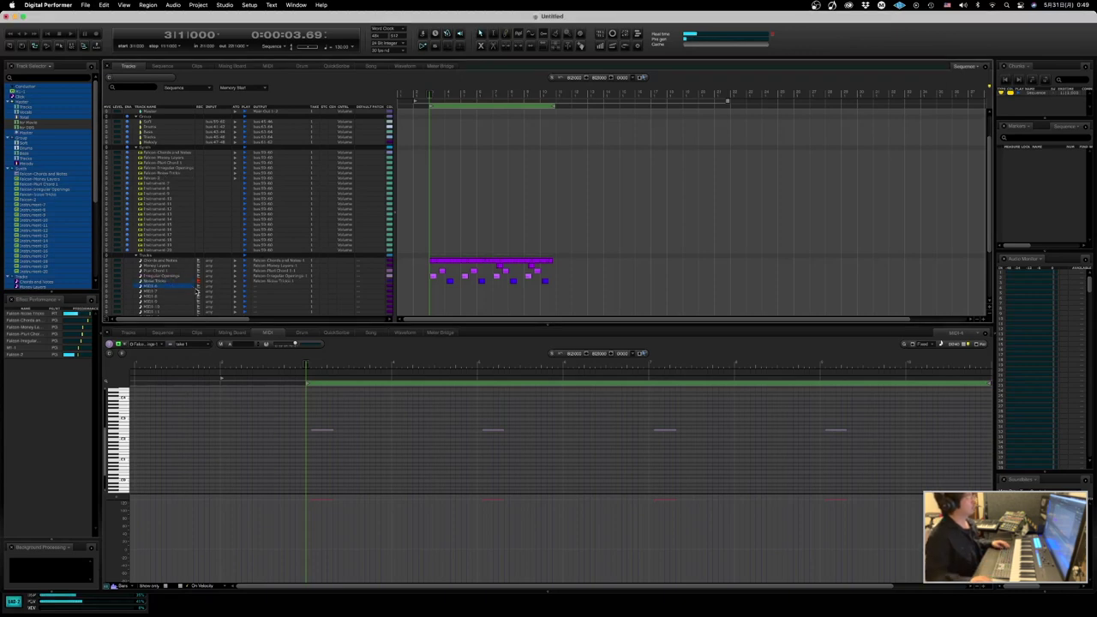
- Route the MIDI-6 track's output to Falcon-2-1
click(257, 287)
mouse_move(326, 318)
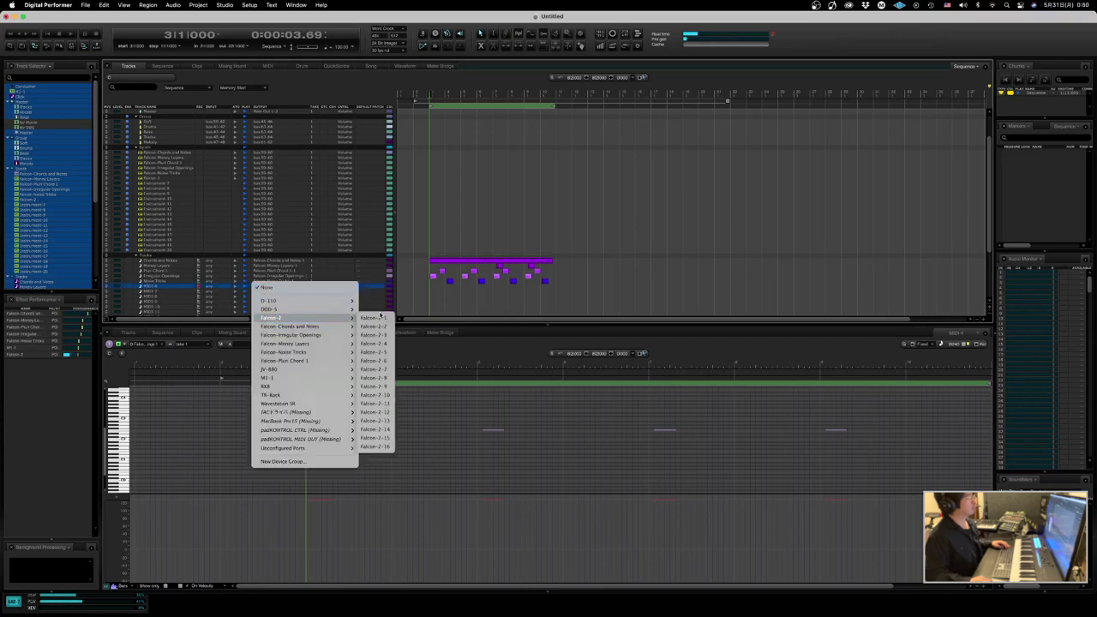
click(378, 318)
key(ctrl+Right)
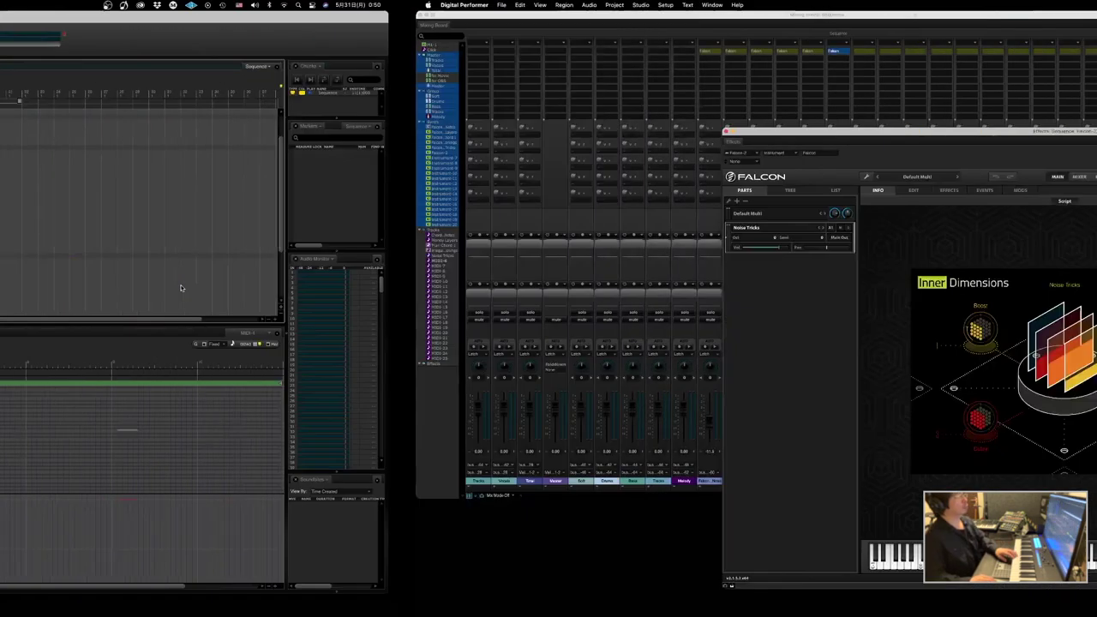
key(ctrl+Left)
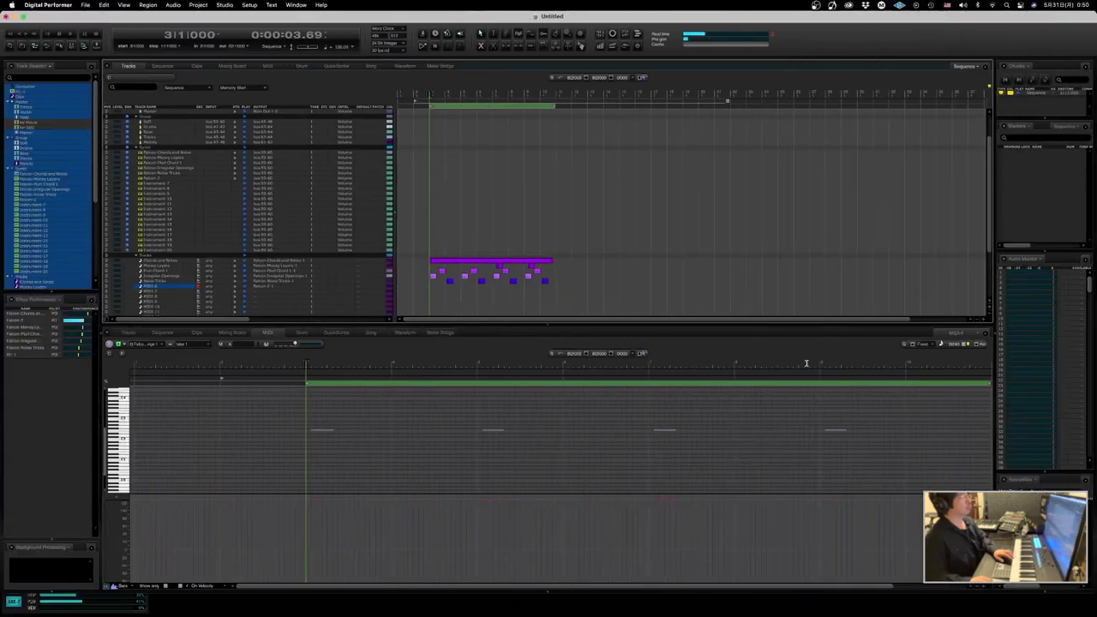
- Load the Rising Jam preset from the Inner Dimensions FX category in Falcon-2 and try it out
key(ctrl+Right)
double_click(906, 300)
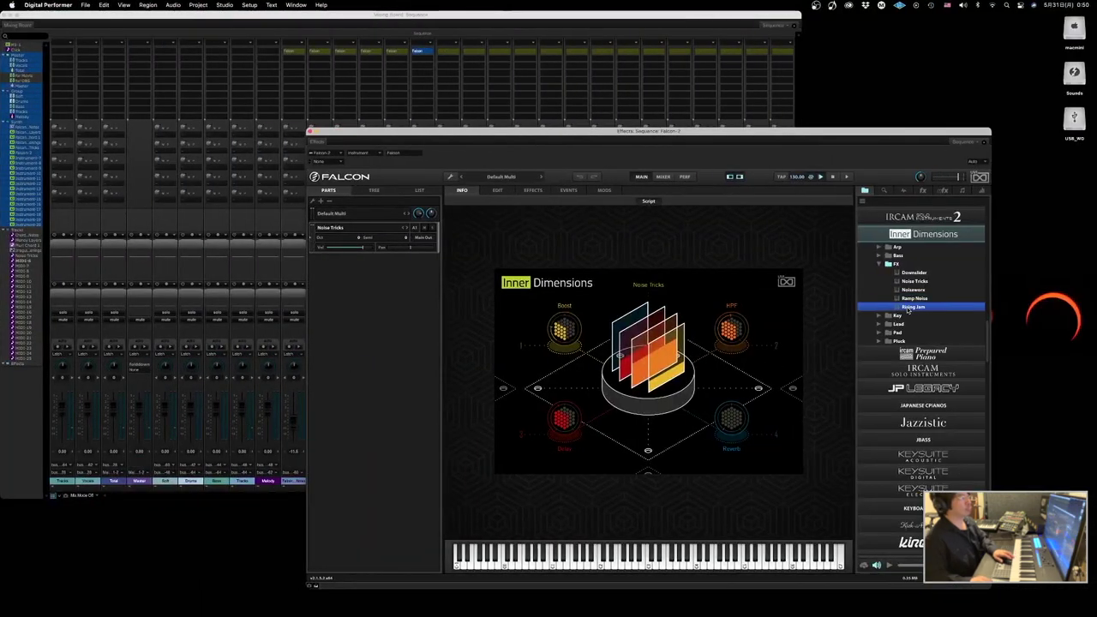
double_click(908, 308)
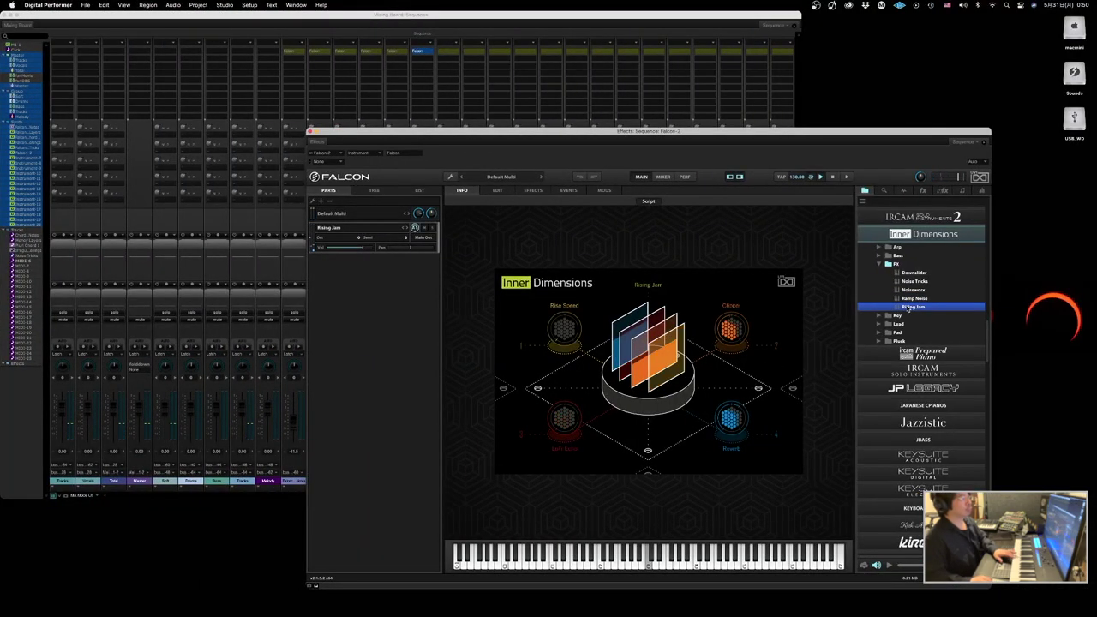
click(878, 264)
click(878, 265)
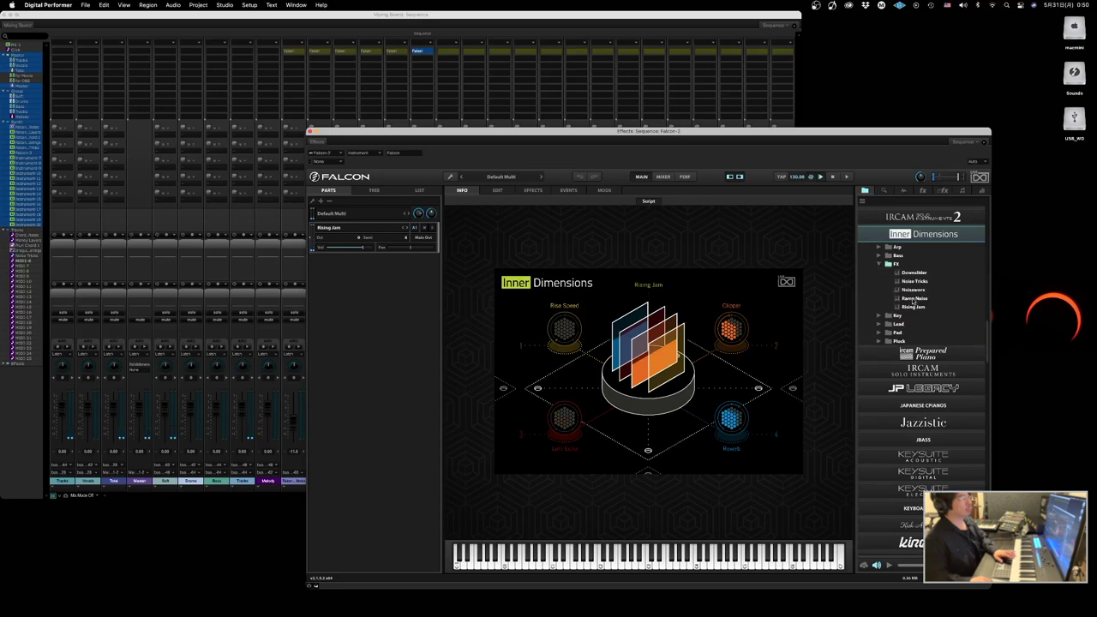
click(910, 307)
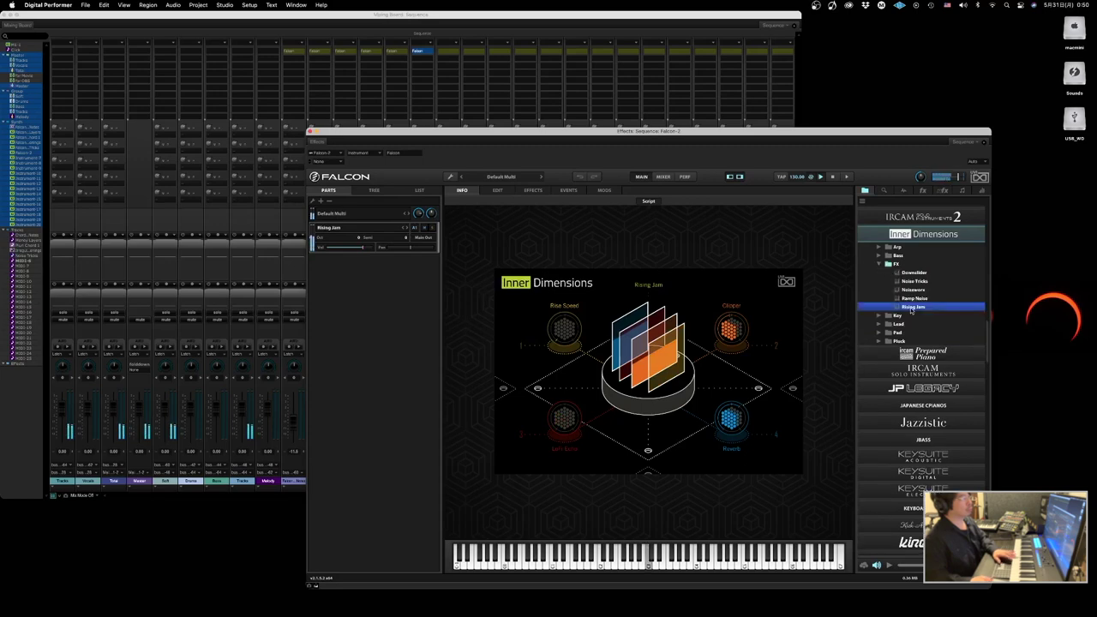
- Try the first piano preset in the Inner Dimensions Key category in Falcon-2
click(878, 265)
click(878, 273)
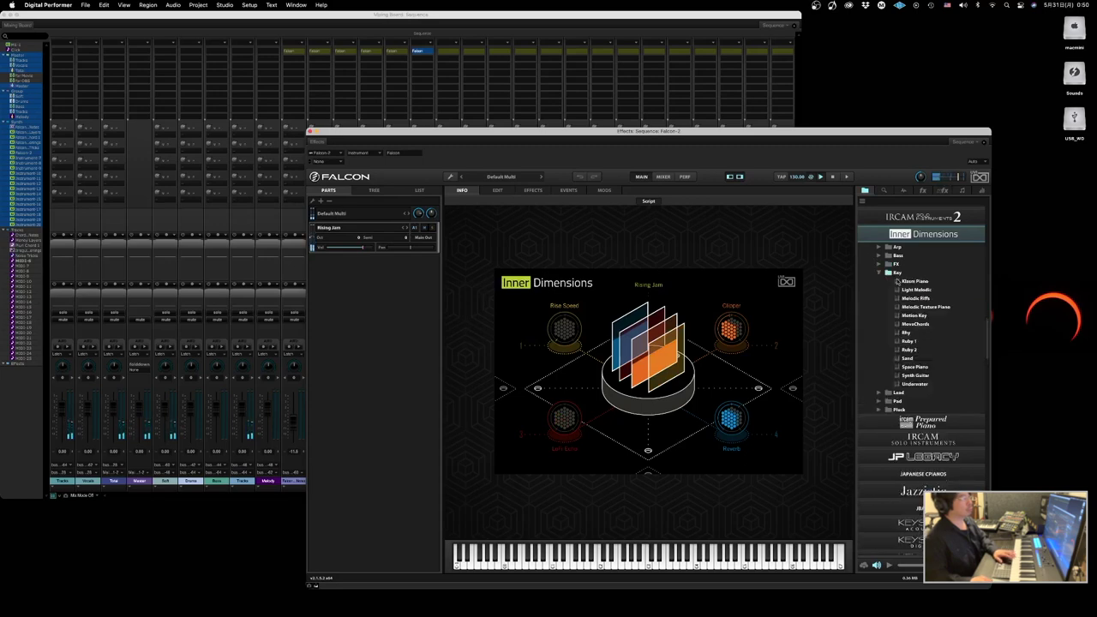
double_click(900, 282)
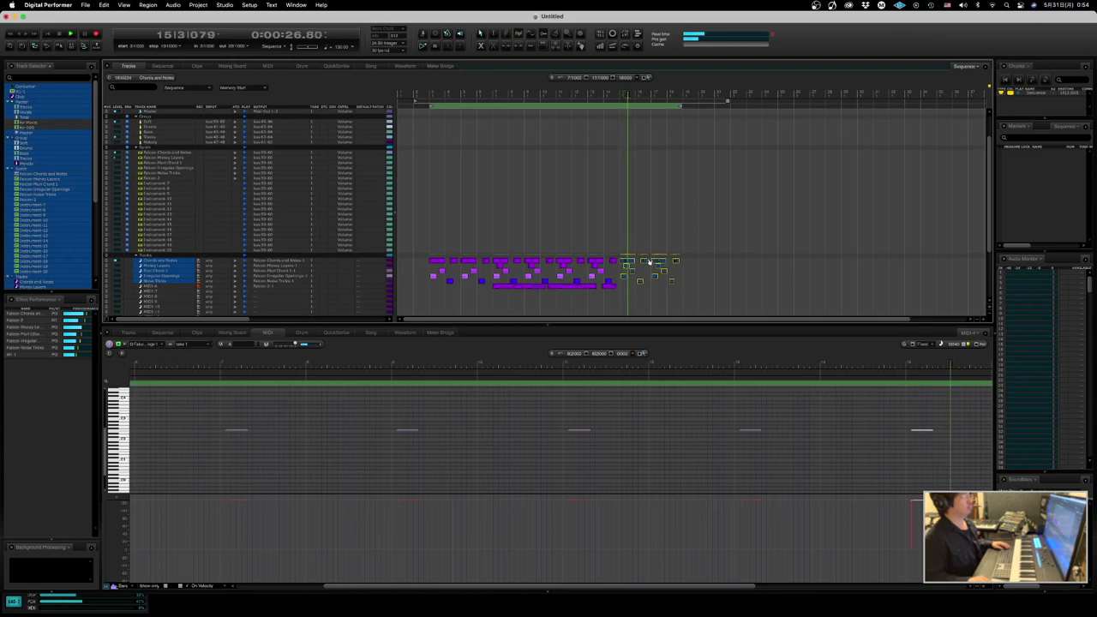
- Quantize the recorded MIDI-6 part and restart playback of the sequence
click(477, 287)
key(super+0)
key(Return)
key(space)
key(space)
- Duplicate the measure 15 to 18 phrases of the five named MIDI tracks, starting the copy at measure 19
drag(686, 283, 620, 266)
click(707, 289)
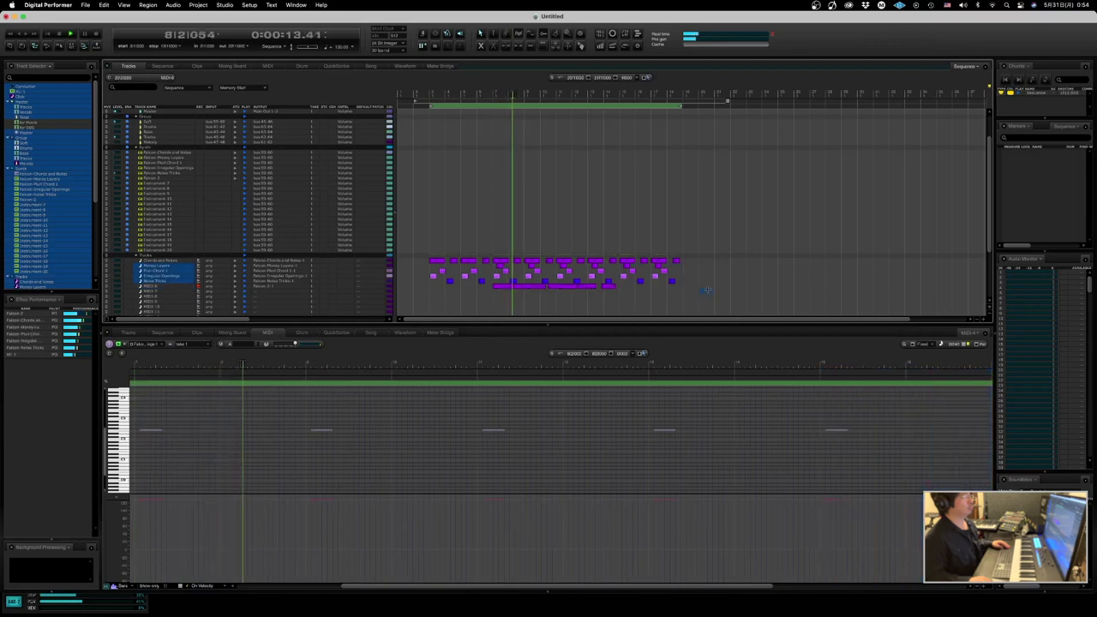
drag(684, 281, 623, 261)
drag(674, 261, 693, 263)
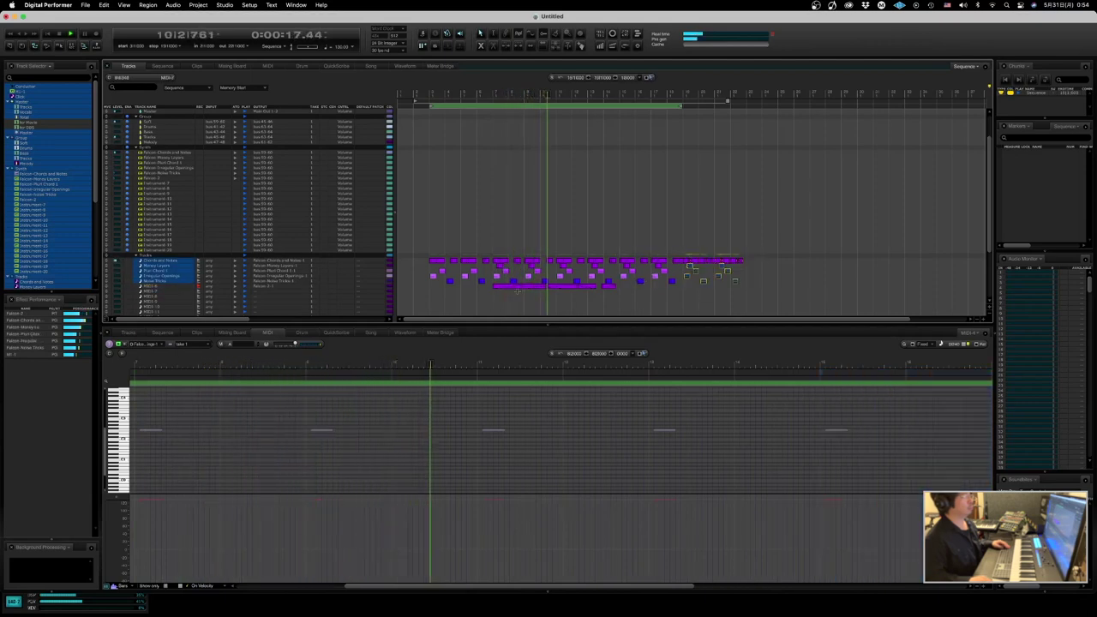
- Open the MIDI-6 phrase for note editing, quantize a high note in measure 8 and play from measure 7
double_click(520, 290)
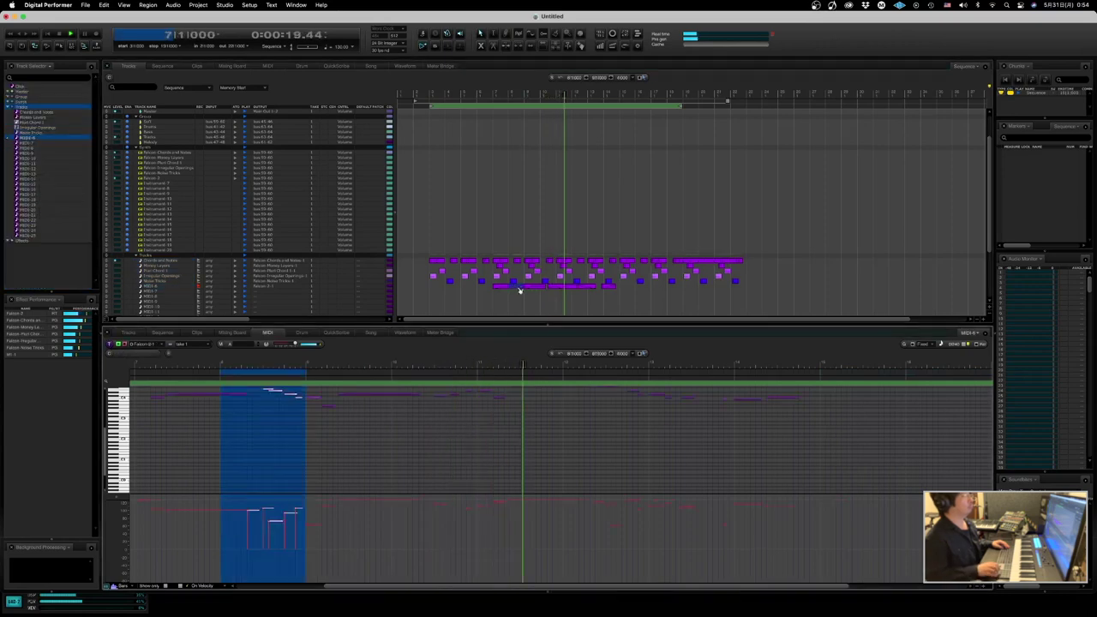
click(280, 455)
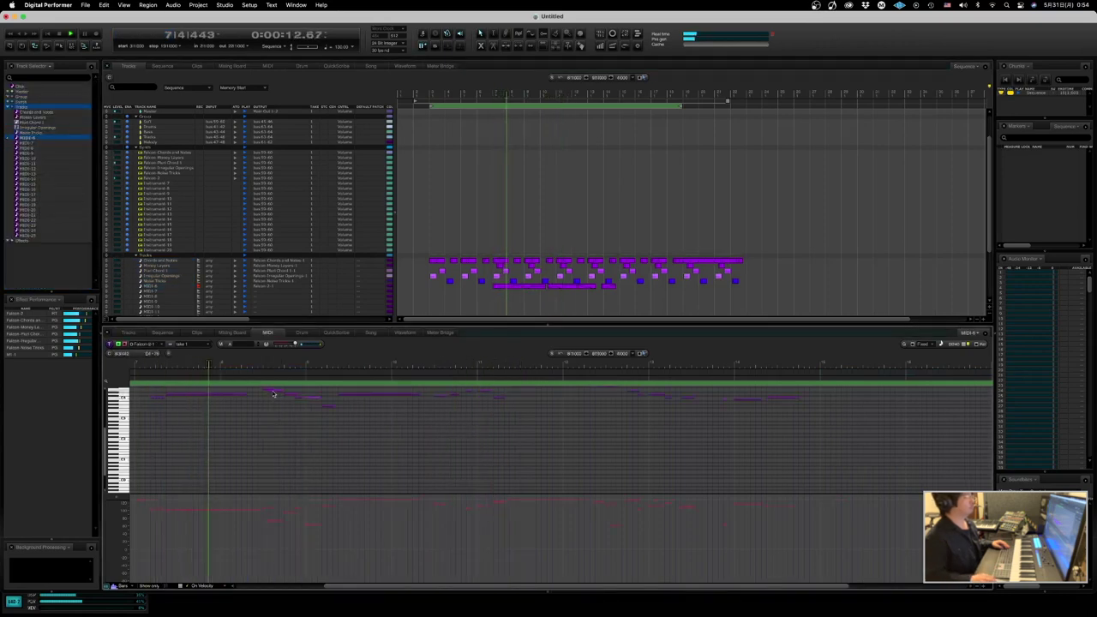
click(273, 391)
key(super+0)
key(Return)
key(period)
text(7|1|000)
key(Return)
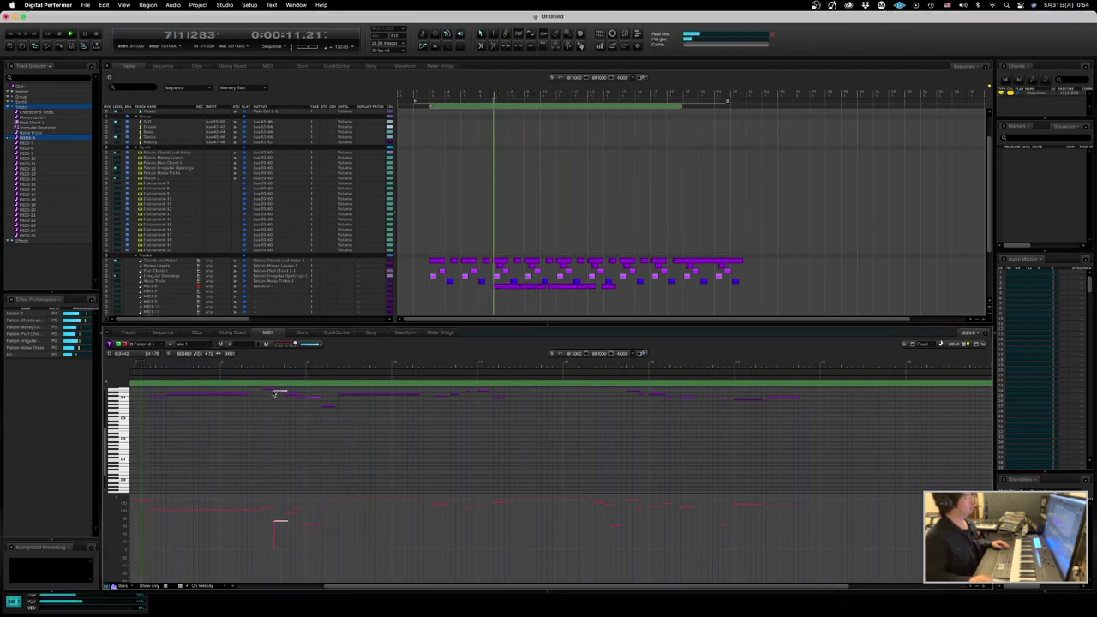
- Shift the first high note in measure 8 and the misplaced note in measure 12 of MIDI-6 slightly later
scroll(287, 416, up, 1)
scroll(287, 415, left, 1)
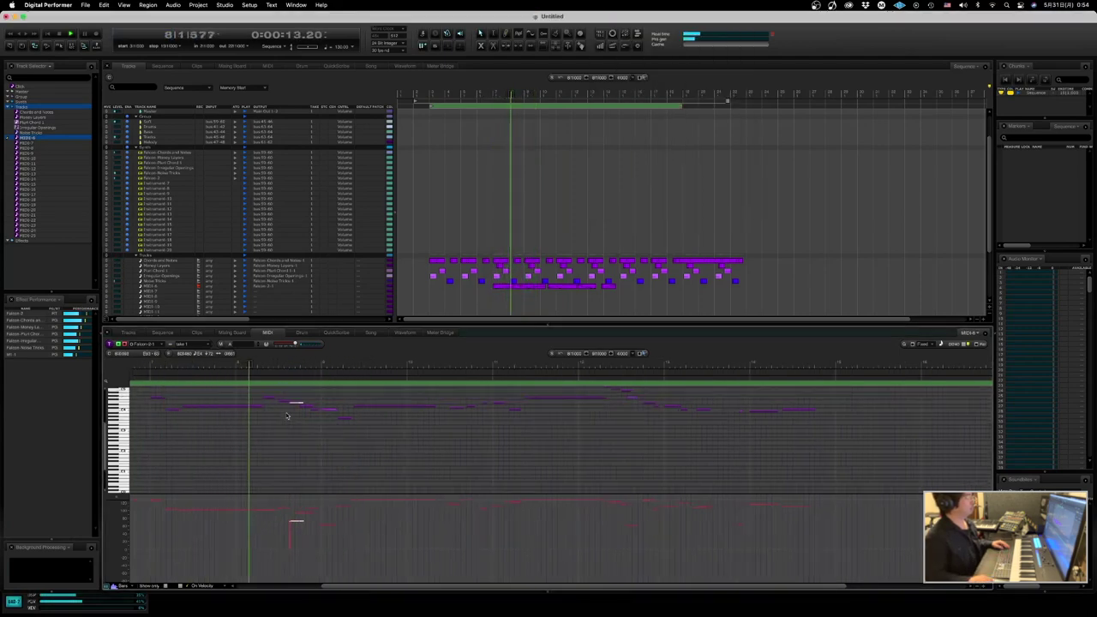
click(268, 400)
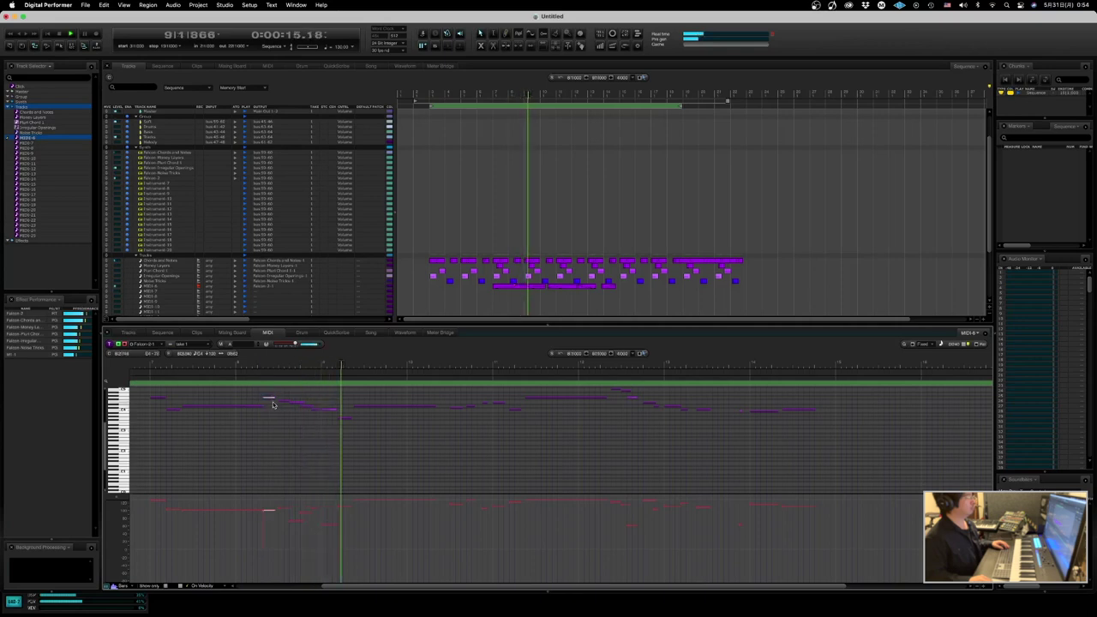
click(263, 401)
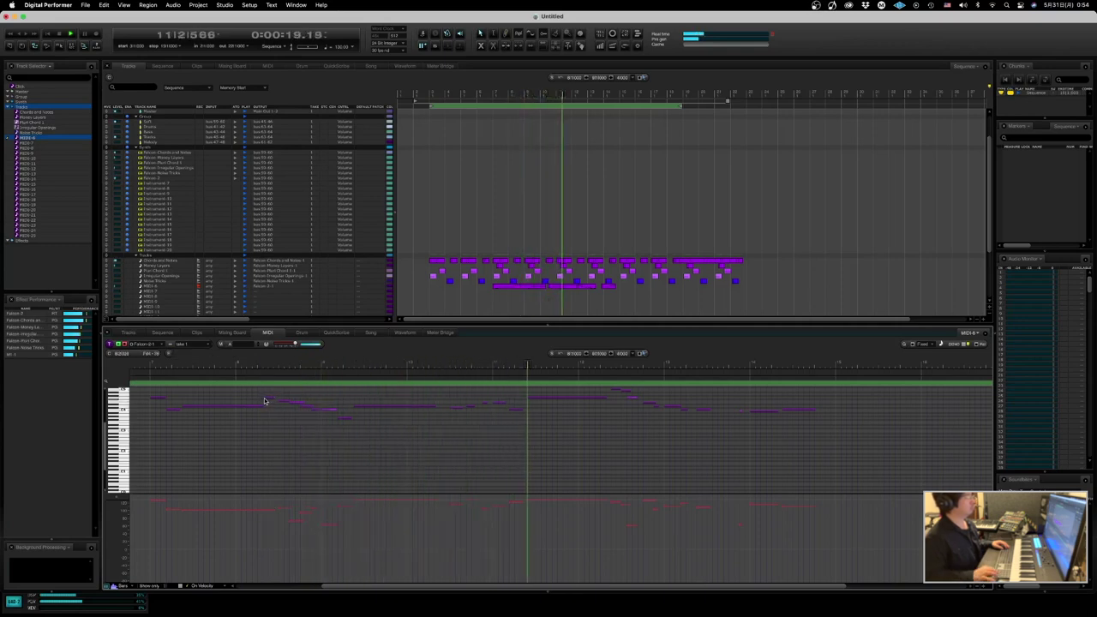
click(268, 400)
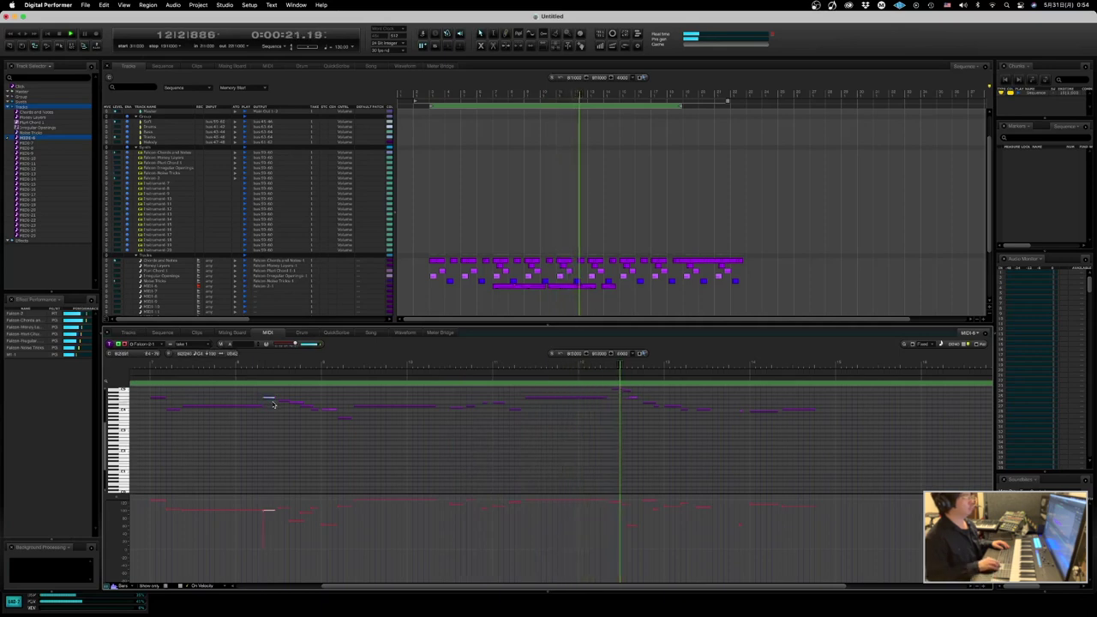
drag(273, 405, 278, 405)
key(space)
key(space)
click(631, 399)
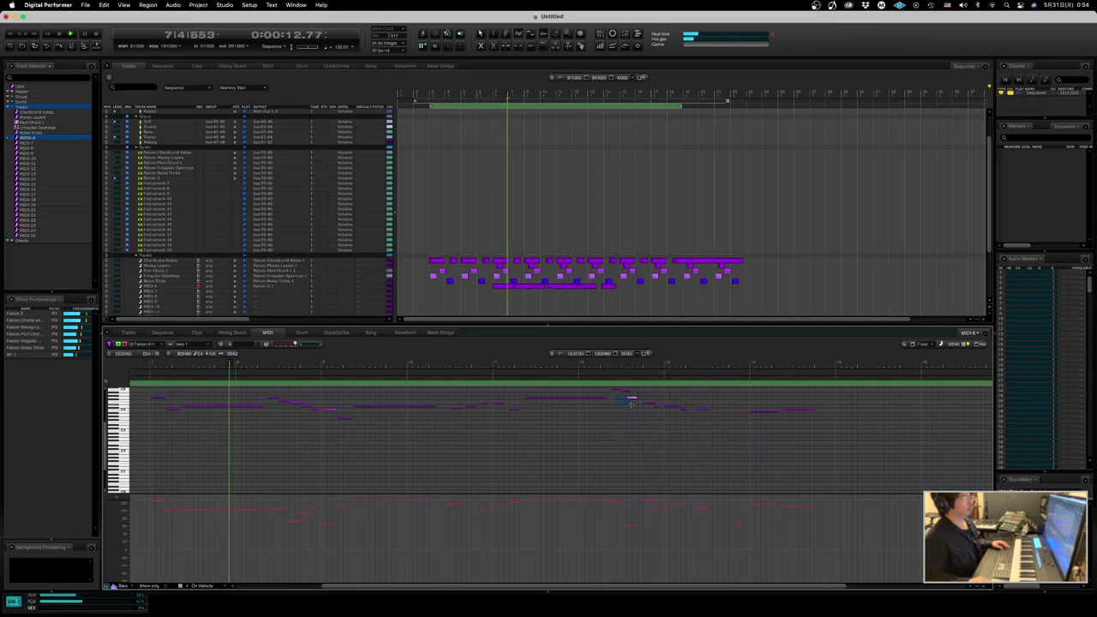
click(632, 406)
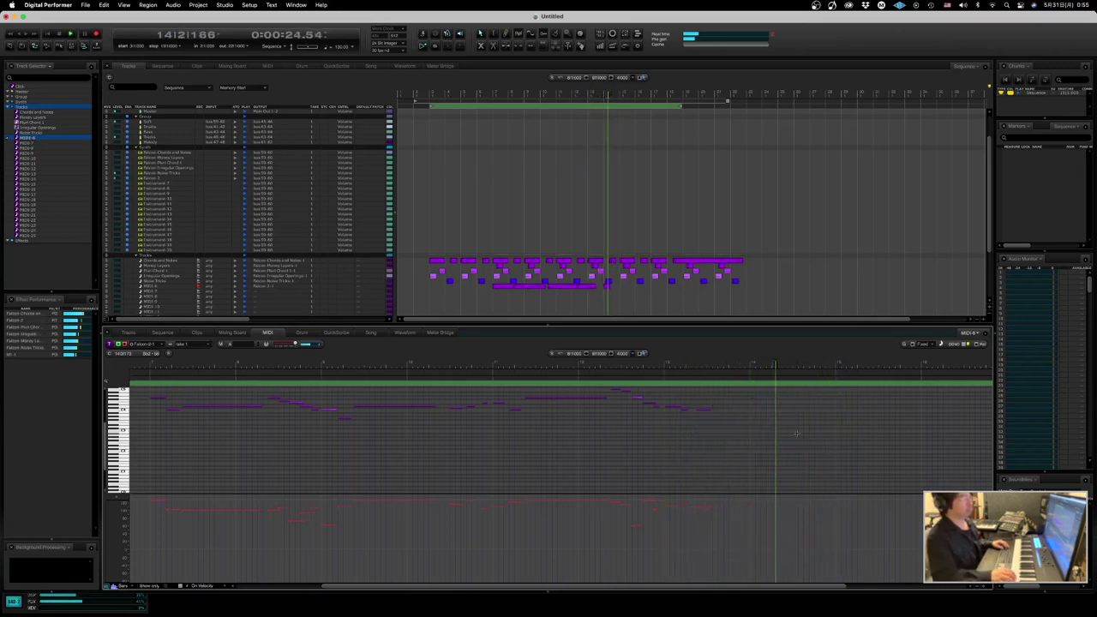
- Quantize the newly recorded MIDI-6 notes around measure 14 and replay the sequence
key(space)
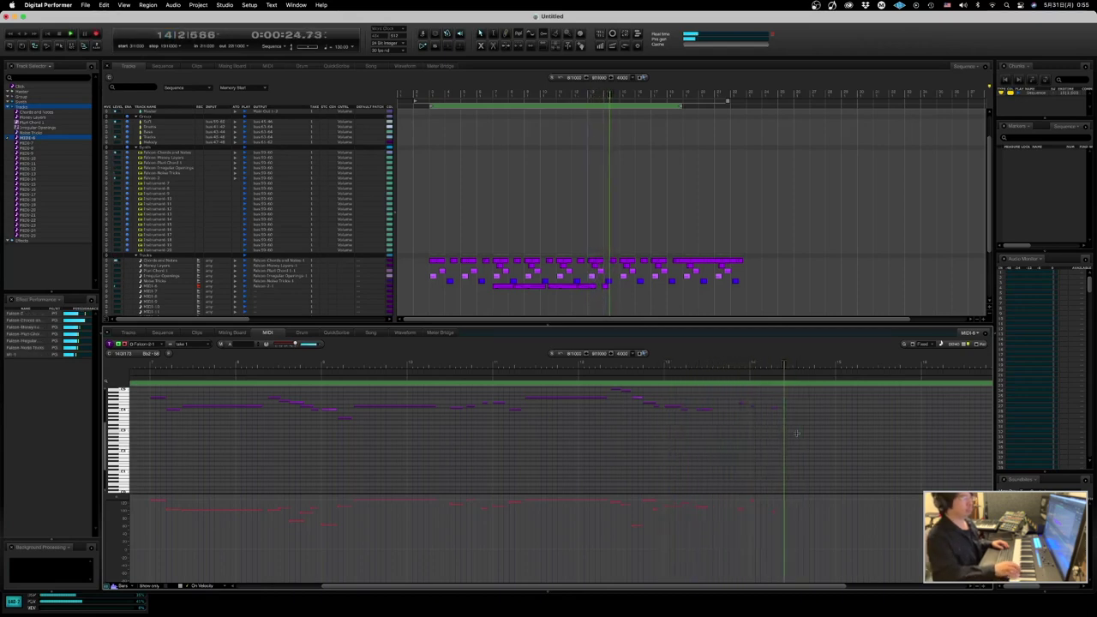
drag(735, 399, 853, 449)
key(super+0)
key(Return)
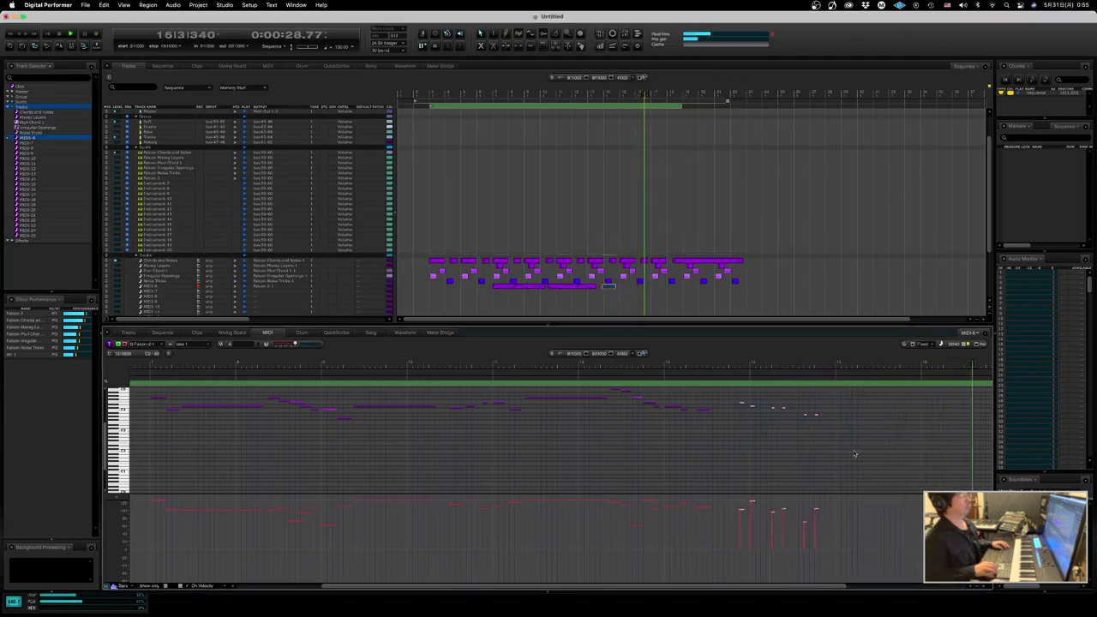
key(space)
key(space)
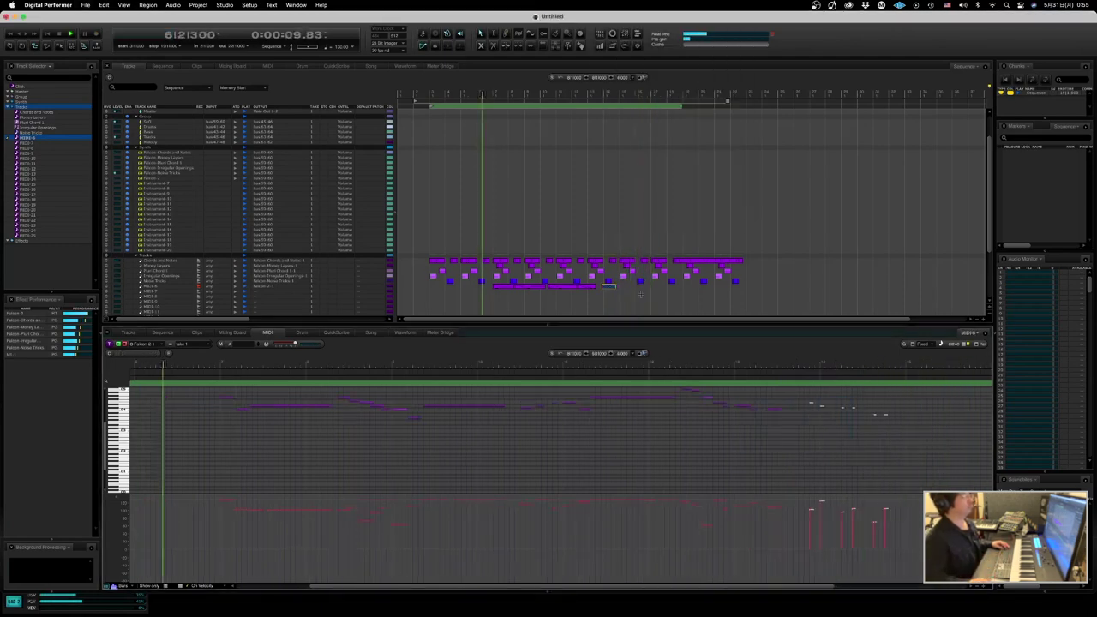
- Rename the MIDI-6 track Light Melodic and its instrument track Falcon-Light Melodic
click(602, 296)
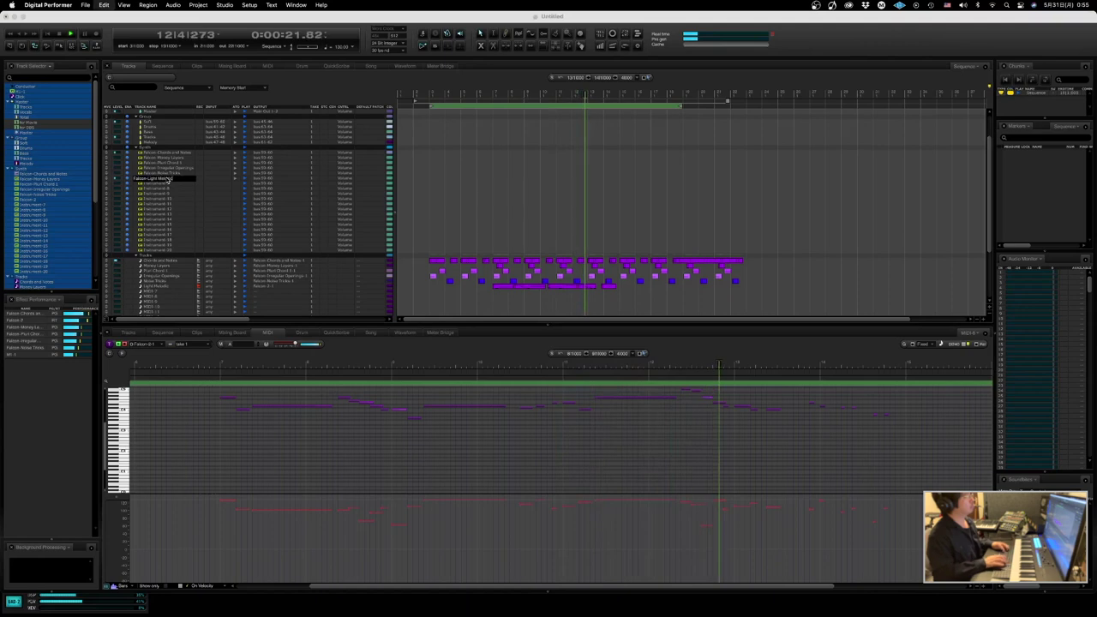
key(Return)
click(174, 286)
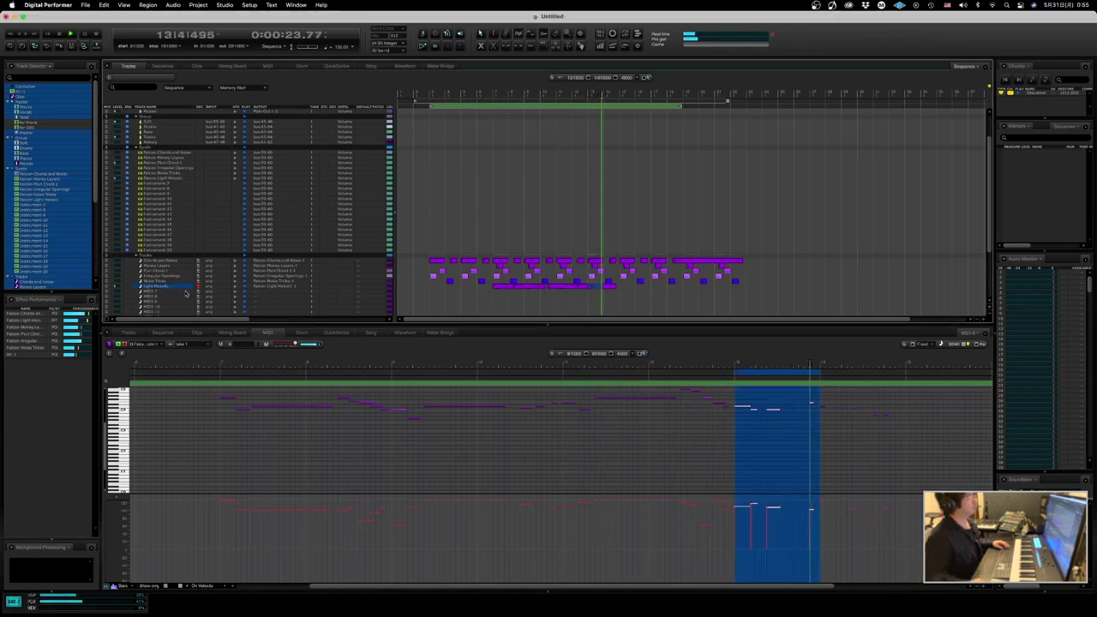
- Play the sequence from measure 3 and extend the memory cycle's end to cover the duplicated phrases
scroll(183, 293, down, 3)
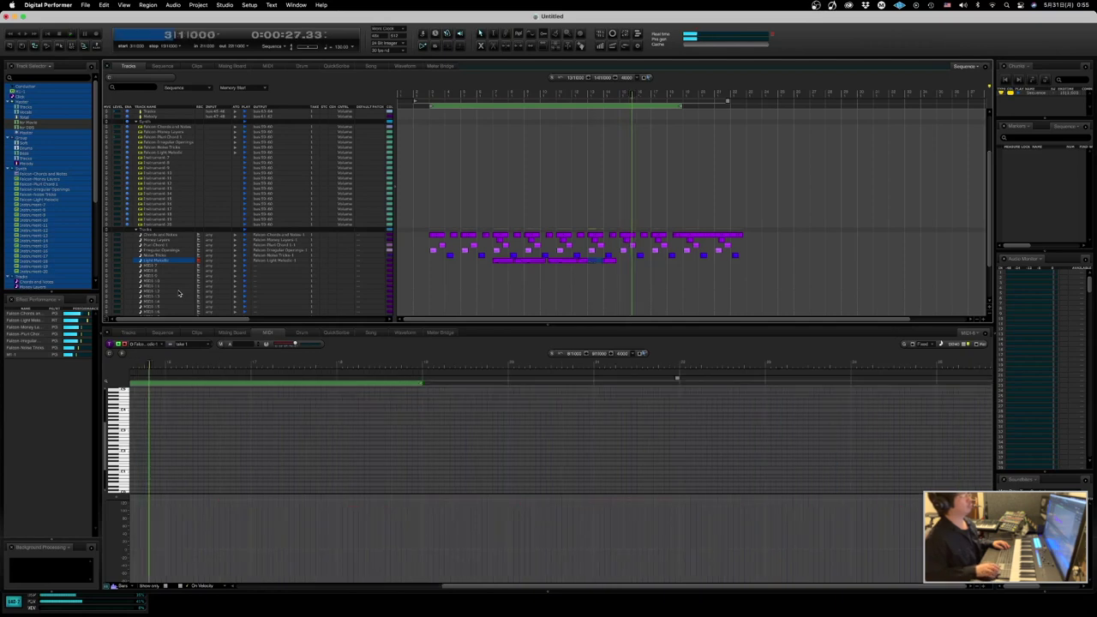
key(space)
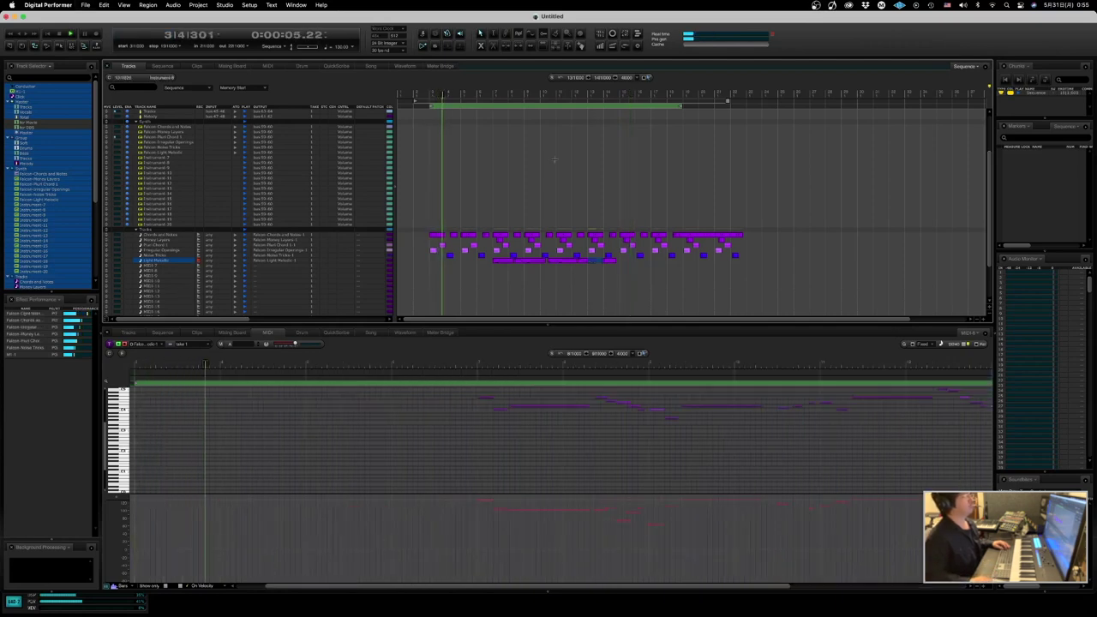
drag(680, 107, 746, 109)
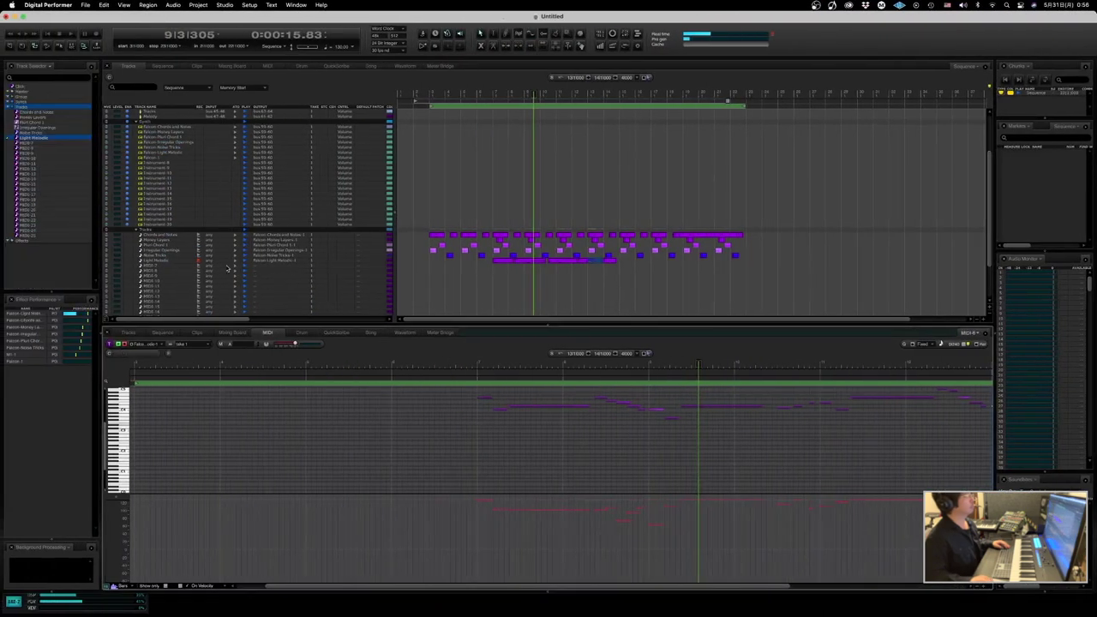
- Route the MIDI-7 track's output to Falcon-1-1 and open the Falcon-1 instrument in the mixing board
click(256, 266)
mouse_move(267, 297)
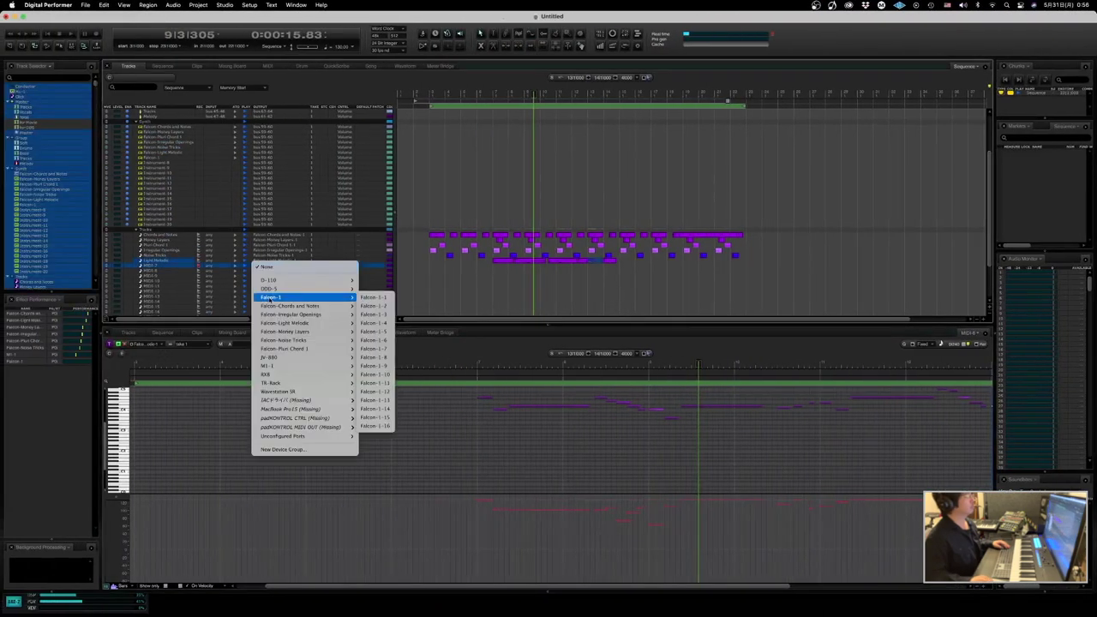
click(389, 297)
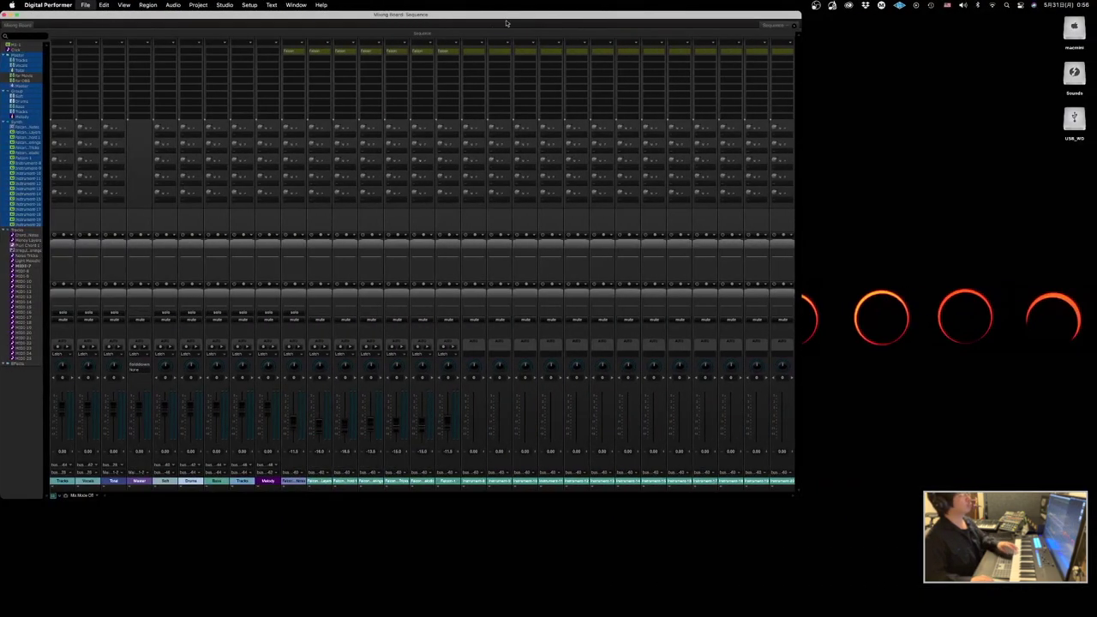
click(448, 50)
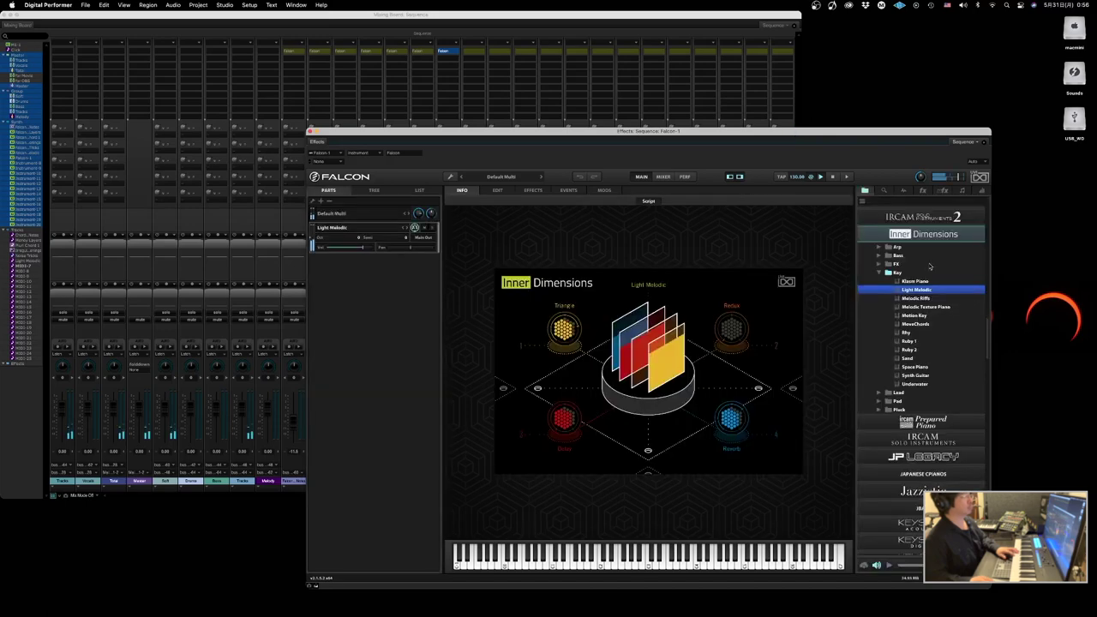
- Audition the Inner Dimensions Key presets from Melodic Riffs through Rhy, including Melodic Texture Piano and Motion Key
double_click(916, 298)
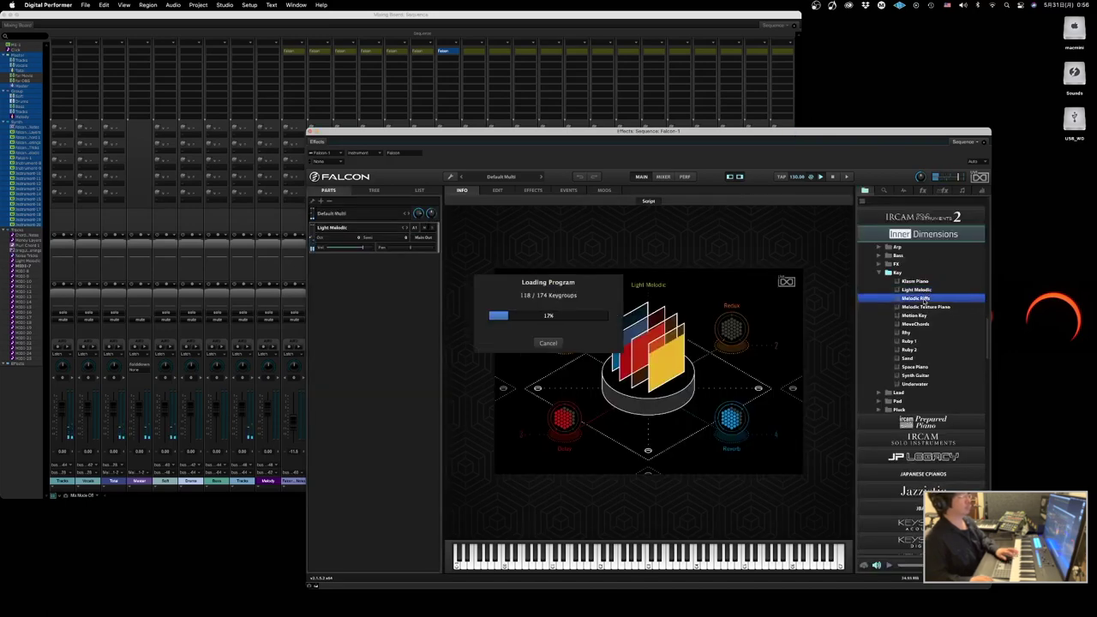
double_click(918, 308)
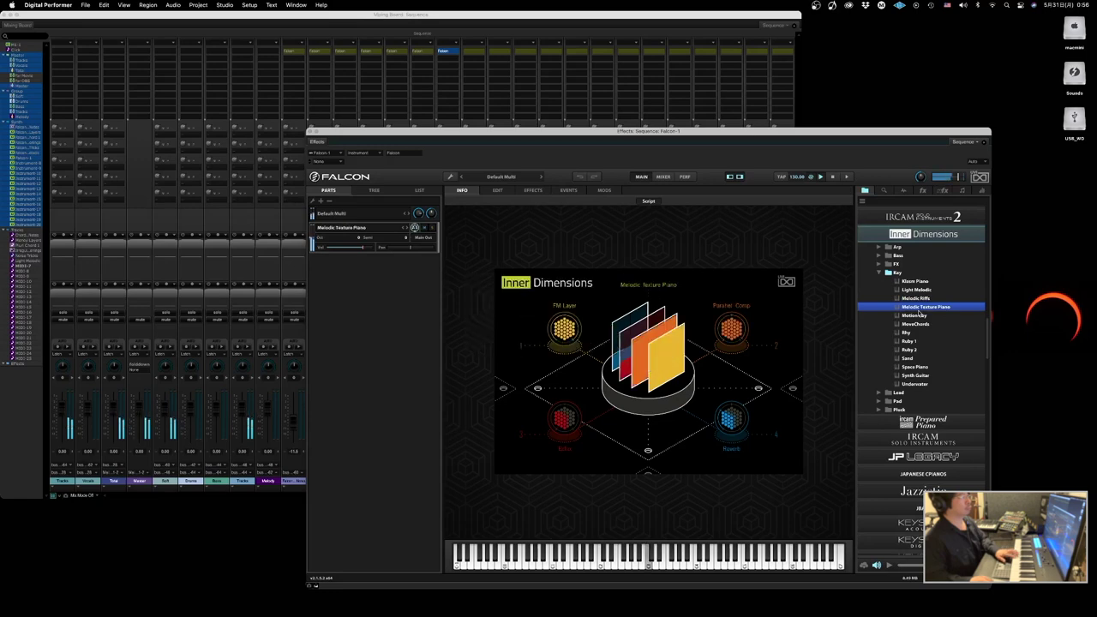
double_click(914, 315)
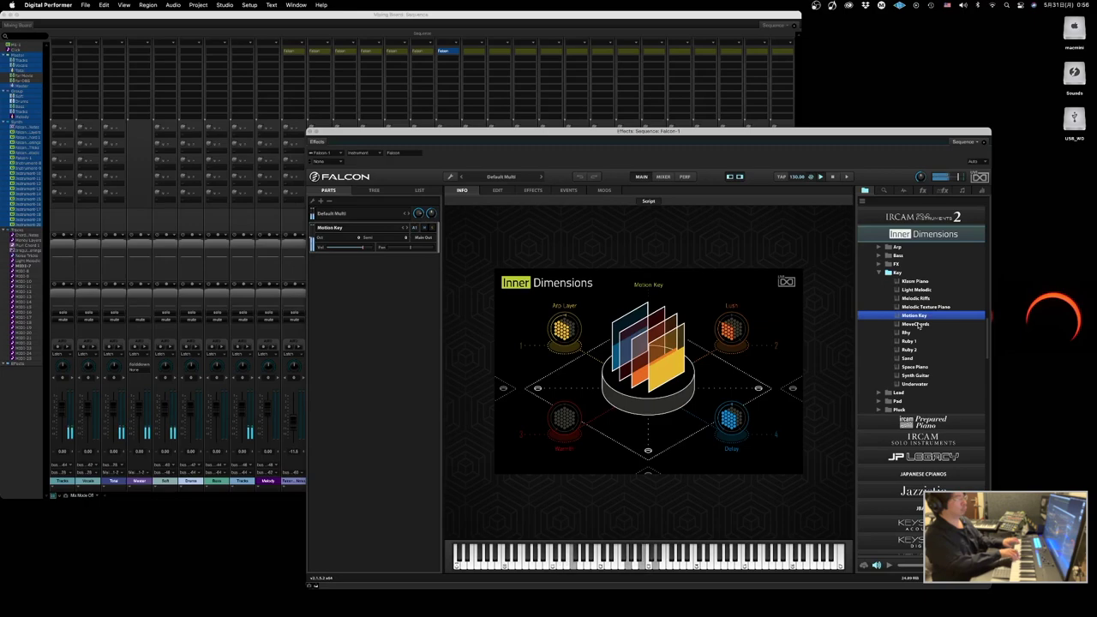
double_click(915, 324)
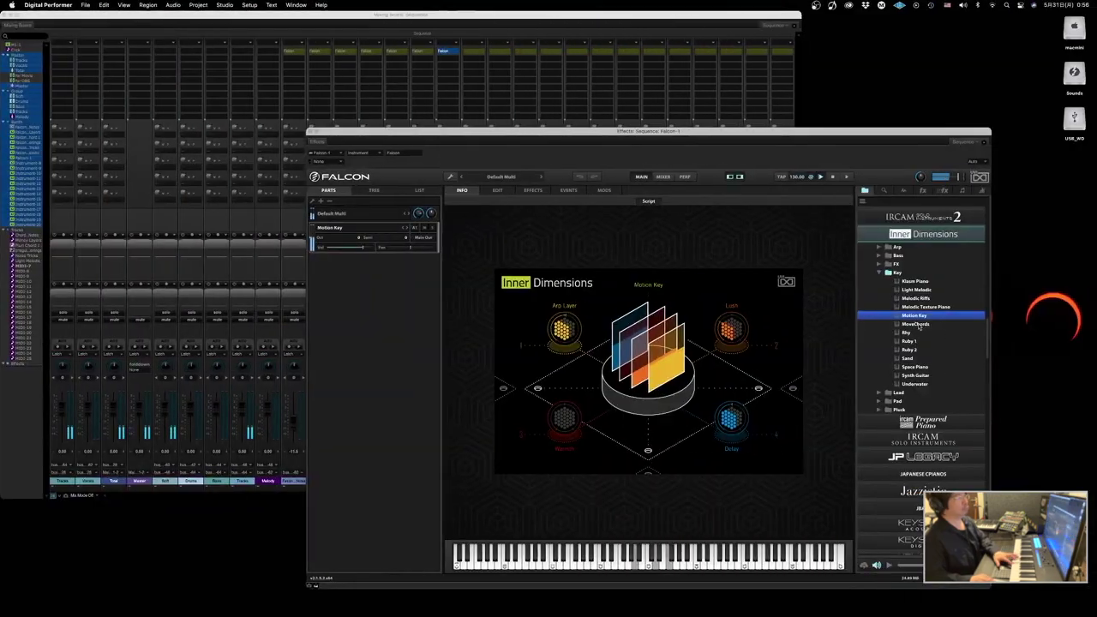
double_click(915, 324)
double_click(915, 336)
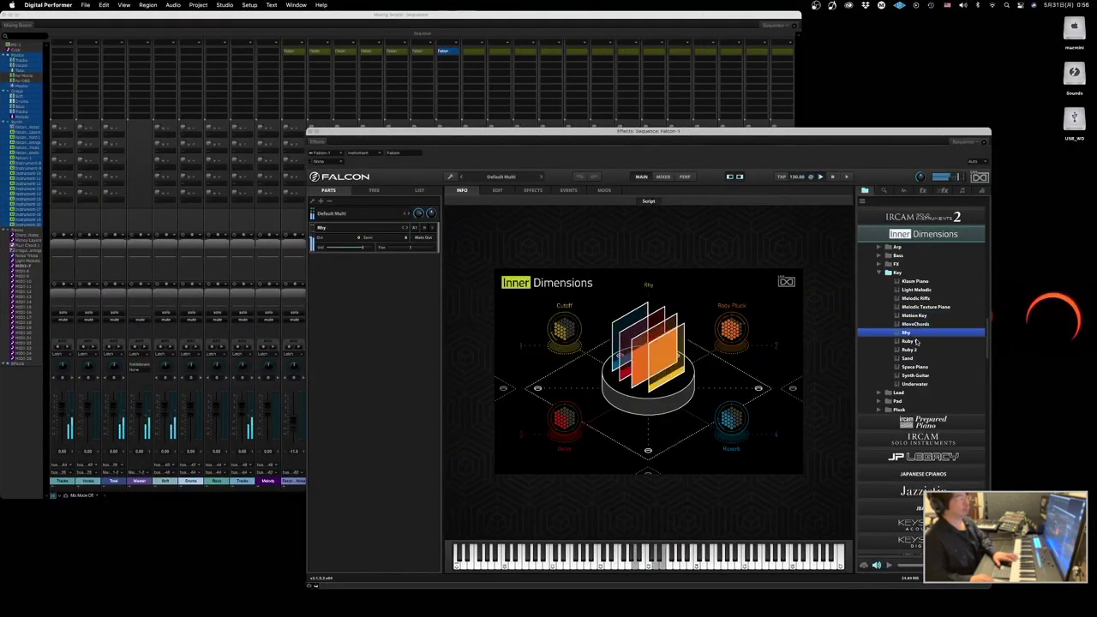
- Audition the Key presets from Ruby 1 through Synth Guitar and load the Underwater preset
double_click(908, 341)
double_click(917, 350)
double_click(917, 358)
double_click(915, 367)
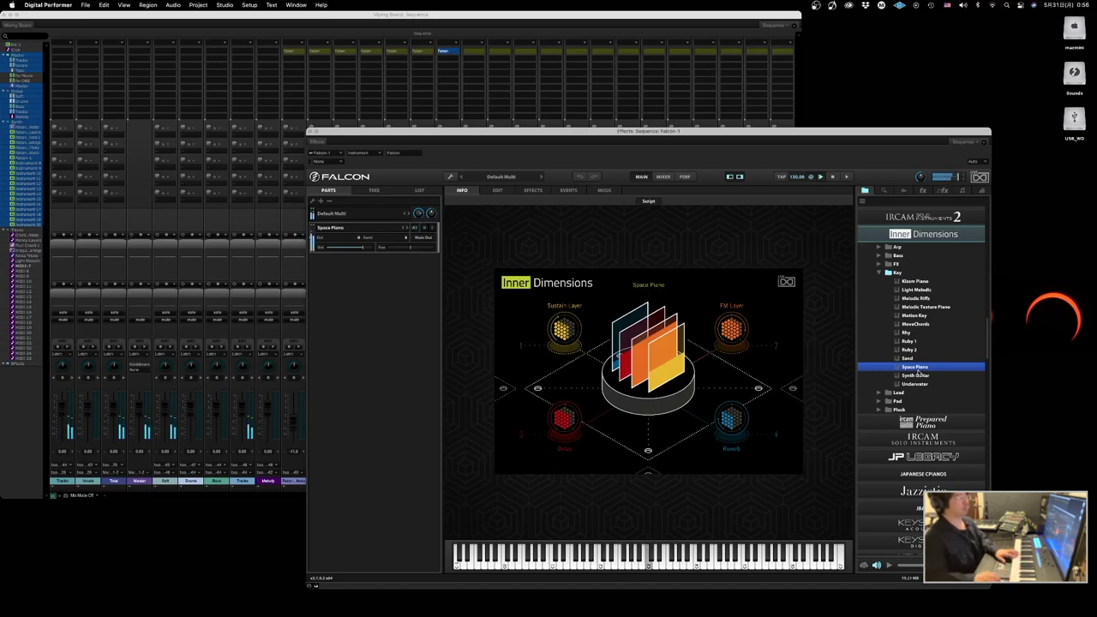
double_click(915, 375)
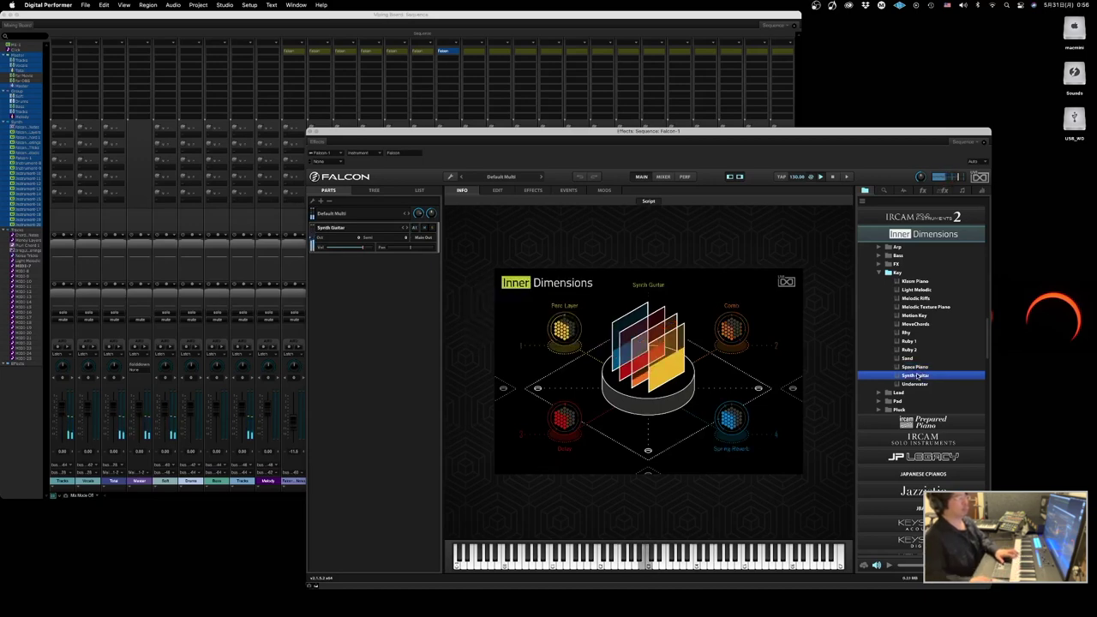
double_click(915, 383)
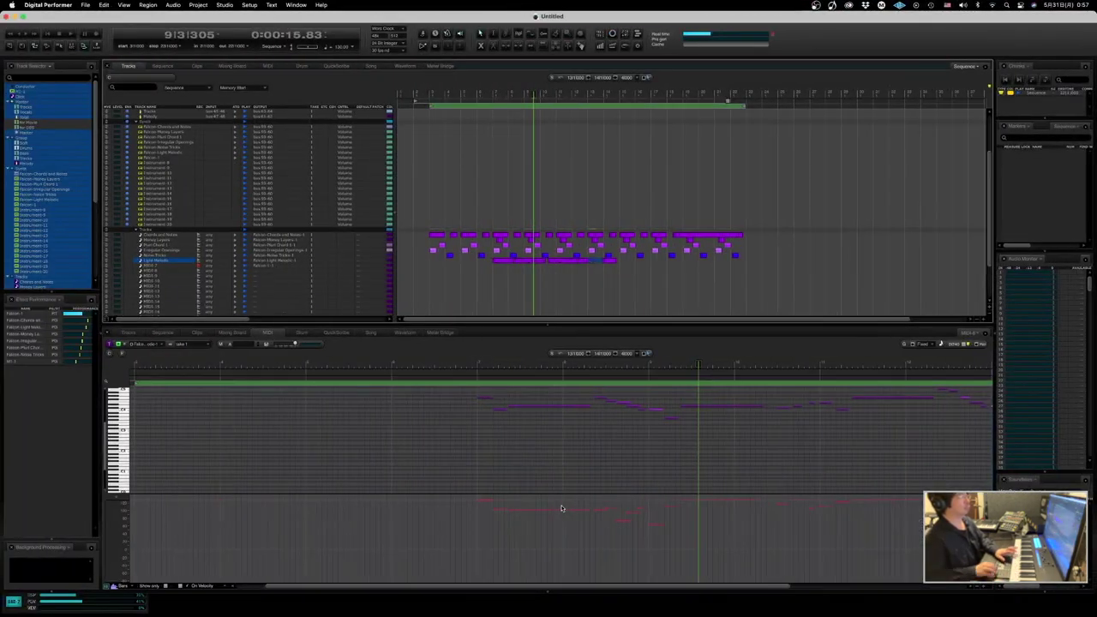
- Play the sequence and record a short Underwater phrase near measure 5 on MIDI-7, retaking it as needed
key(1)
key(space)
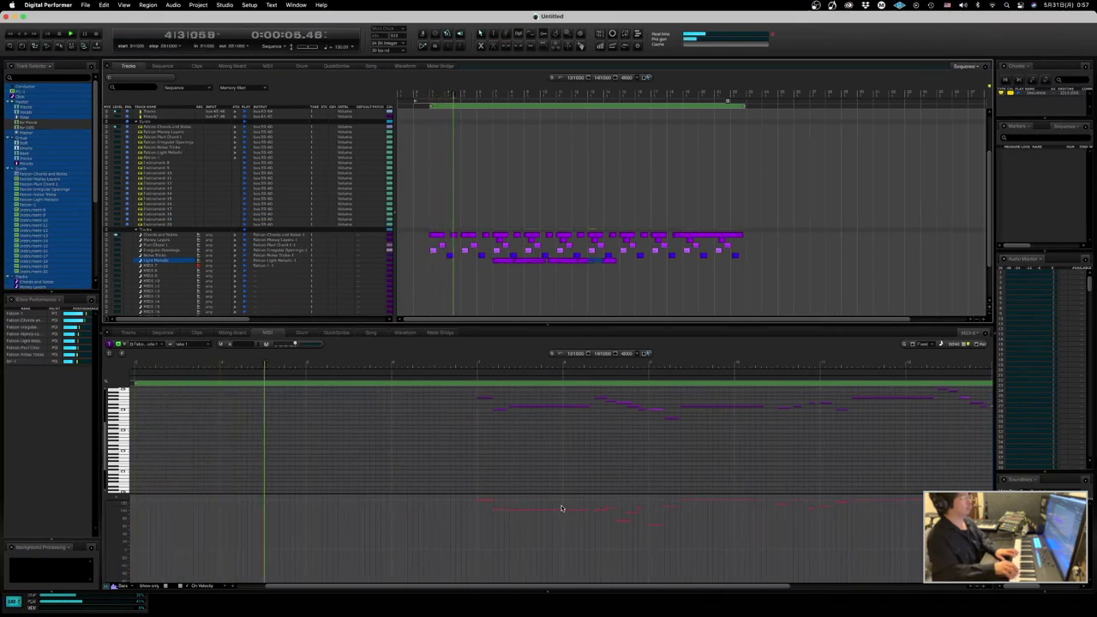
key(space)
key(space)
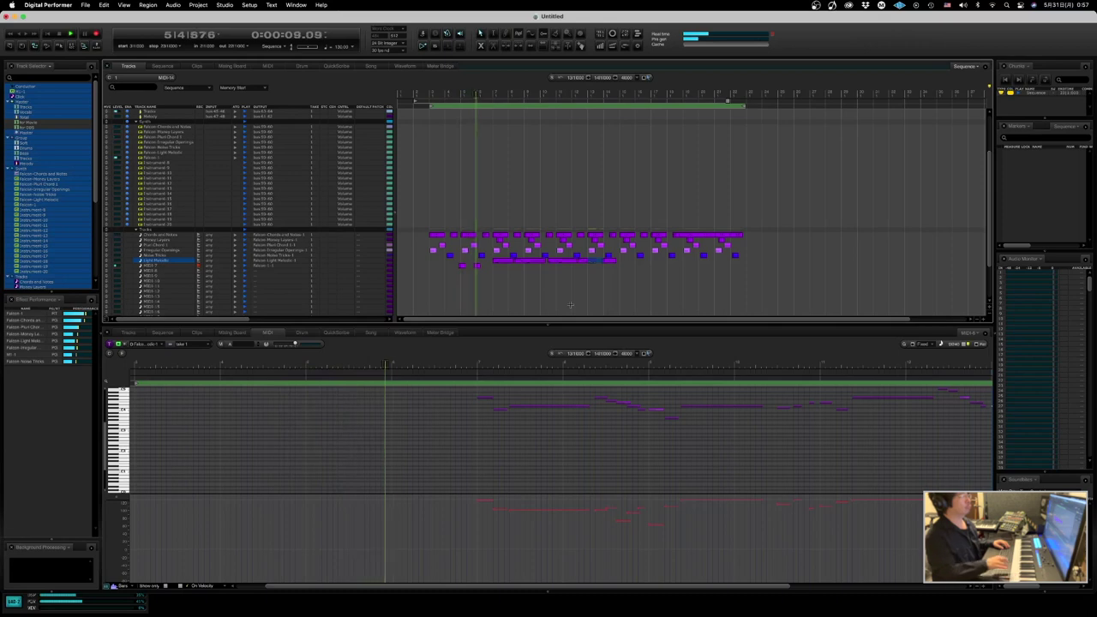
key(super+period)
key(3)
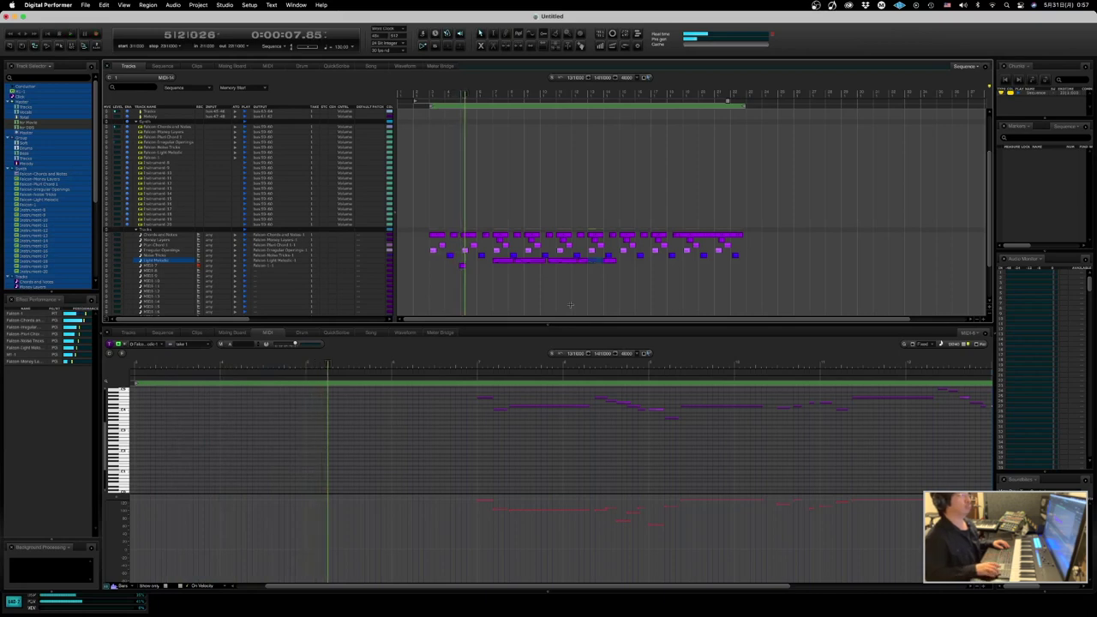
key(space)
key(space)
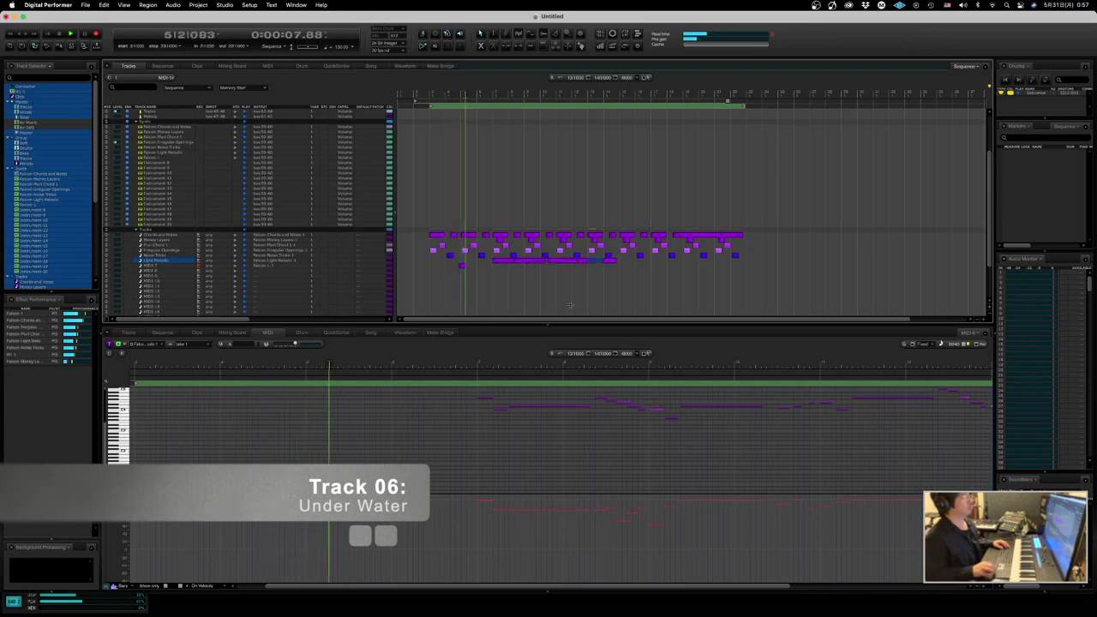
- Quantize the recorded MIDI-7 phrase near measure 5 and replay the sequence from measure 3
drag(472, 267, 443, 269)
key(super+0)
key(Return)
key(space)
key(period)
text(3)
key(Return)
key(space)
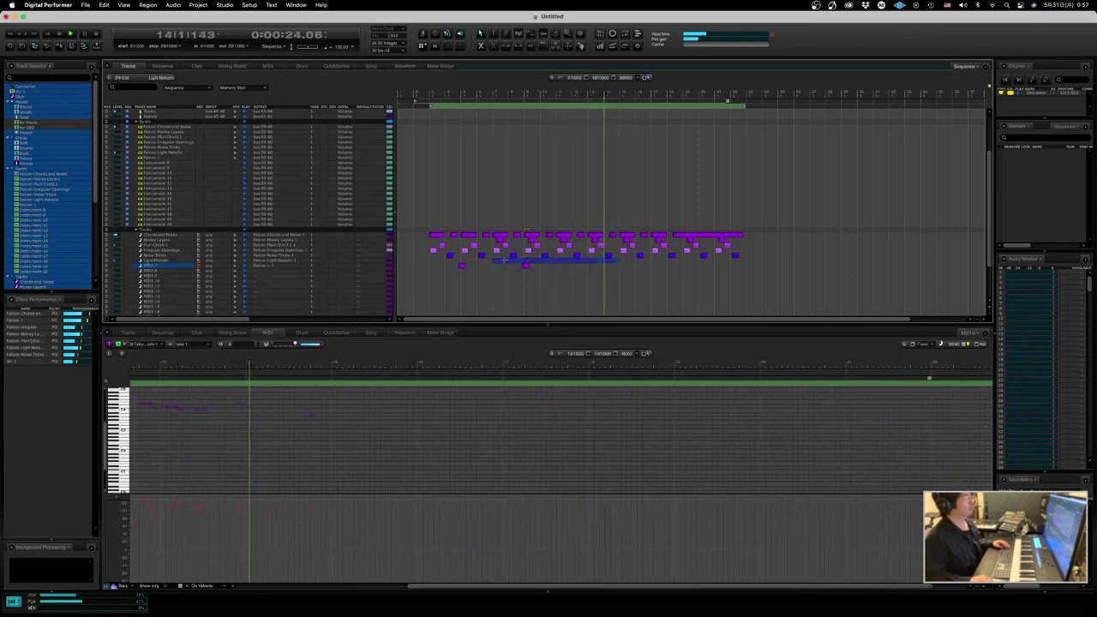
- Move the Light Melodic phrases later so they begin at about measure 11, keeping them on the Light Melodic track
click(575, 261)
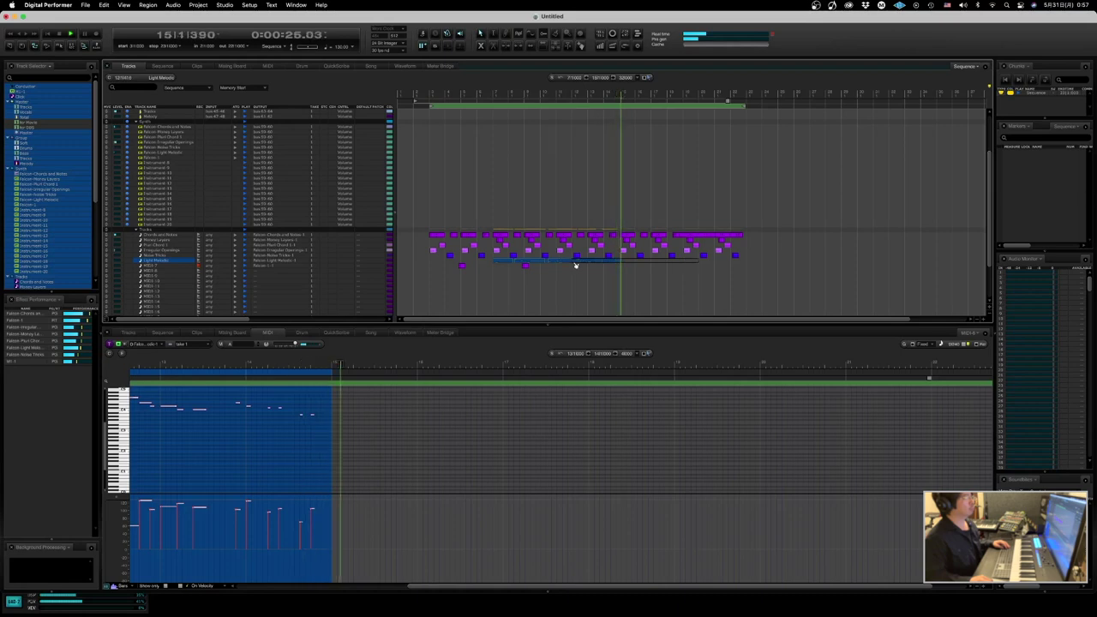
key(super+z)
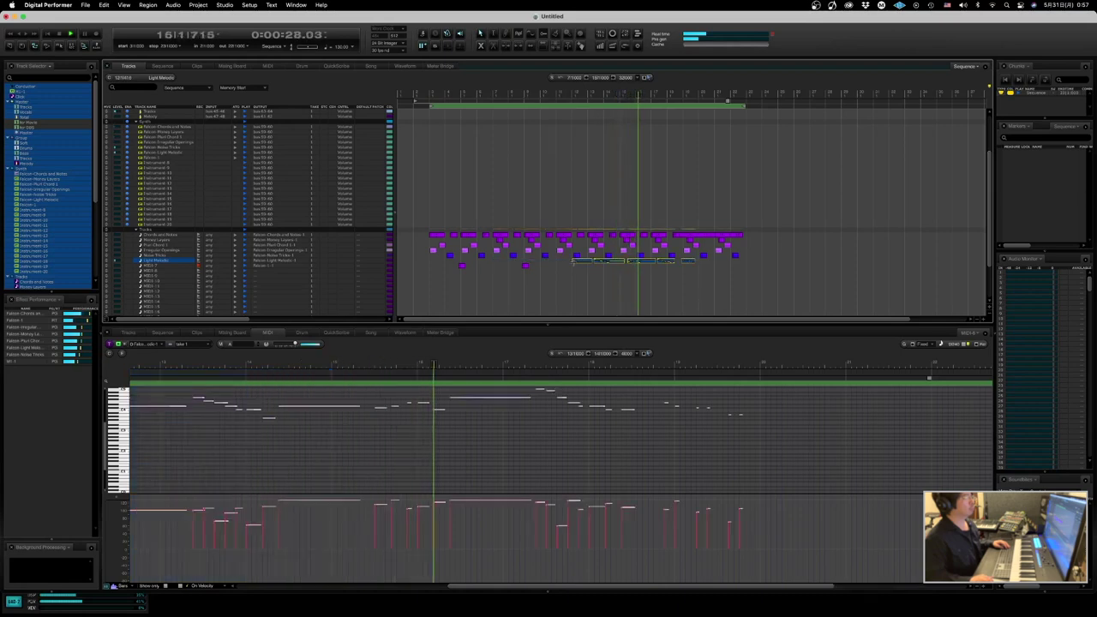
key(space)
key(space)
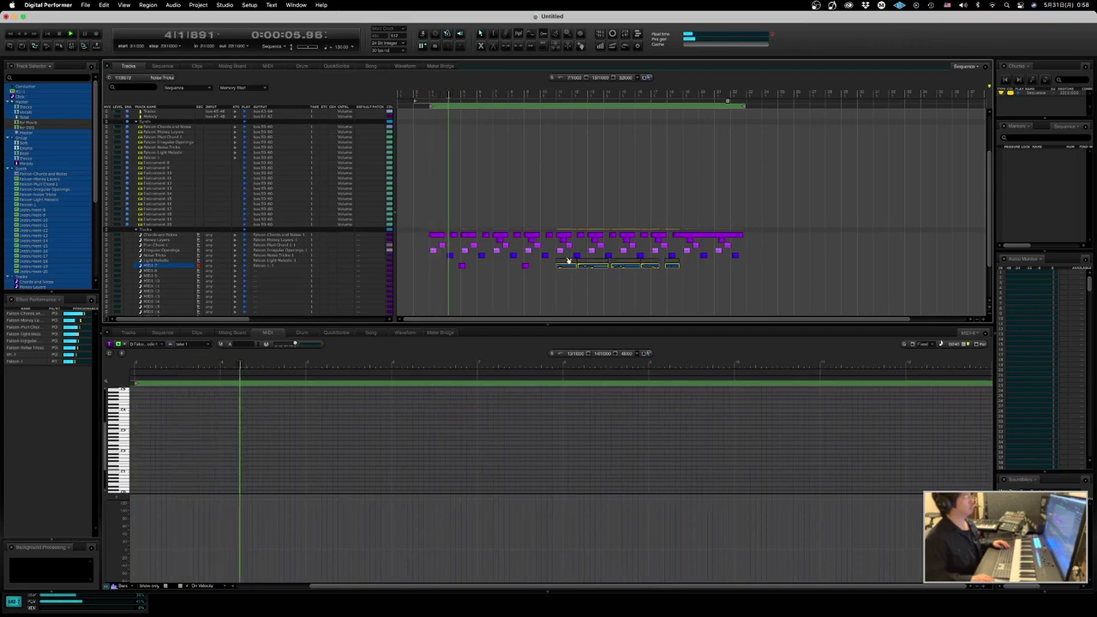
drag(568, 266, 567, 260)
- Set the release of the Underwater preset's keygroup amp envelope to 5.53 ms in Falcon's editor
key(ctrl+Right)
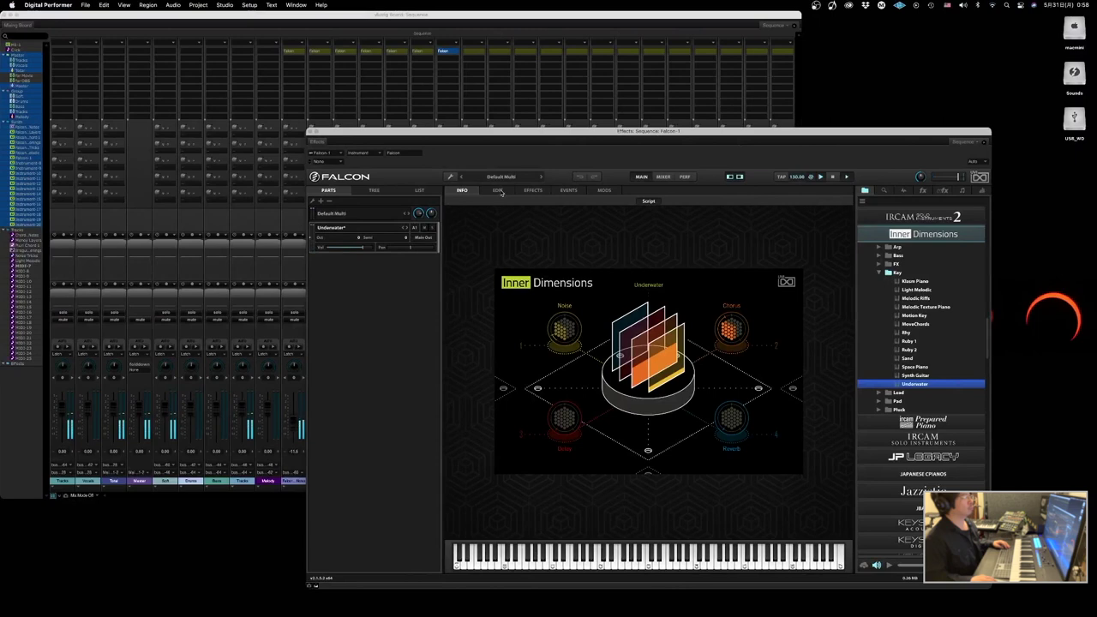
click(498, 190)
click(488, 342)
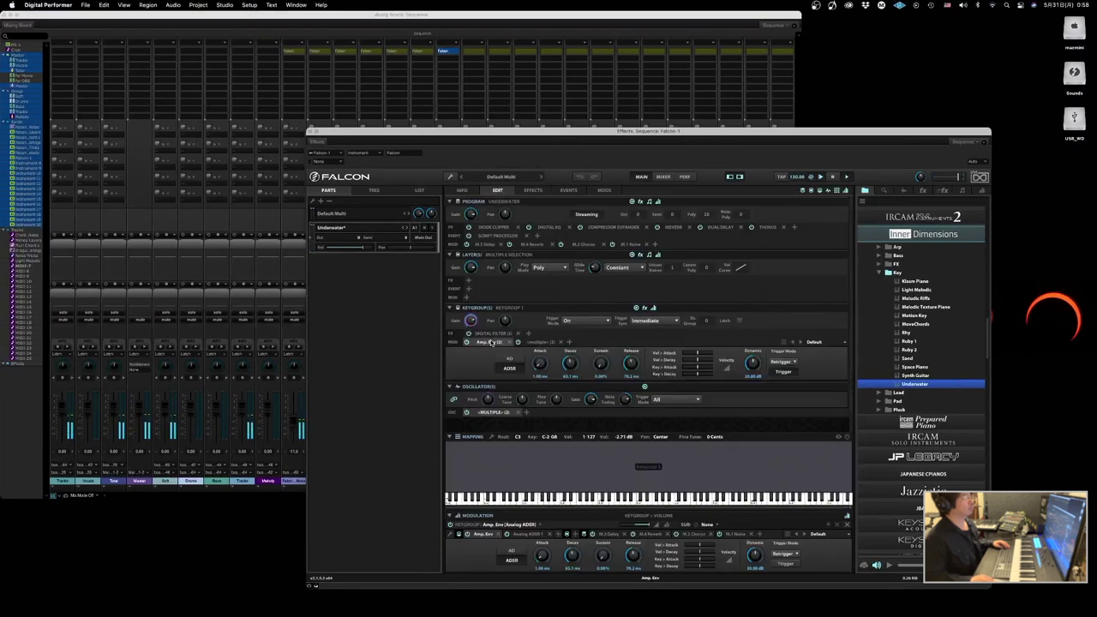
drag(631, 363, 633, 377)
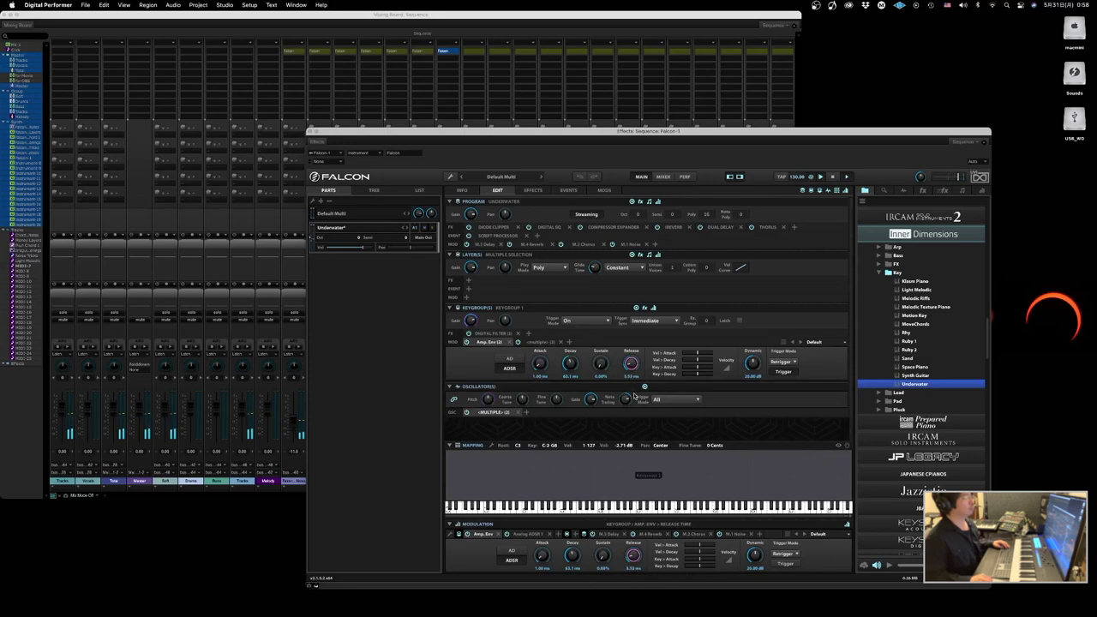
- Rename the MIDI-7 track Under Water and its instrument track Falcon-Under Water
click(256, 259)
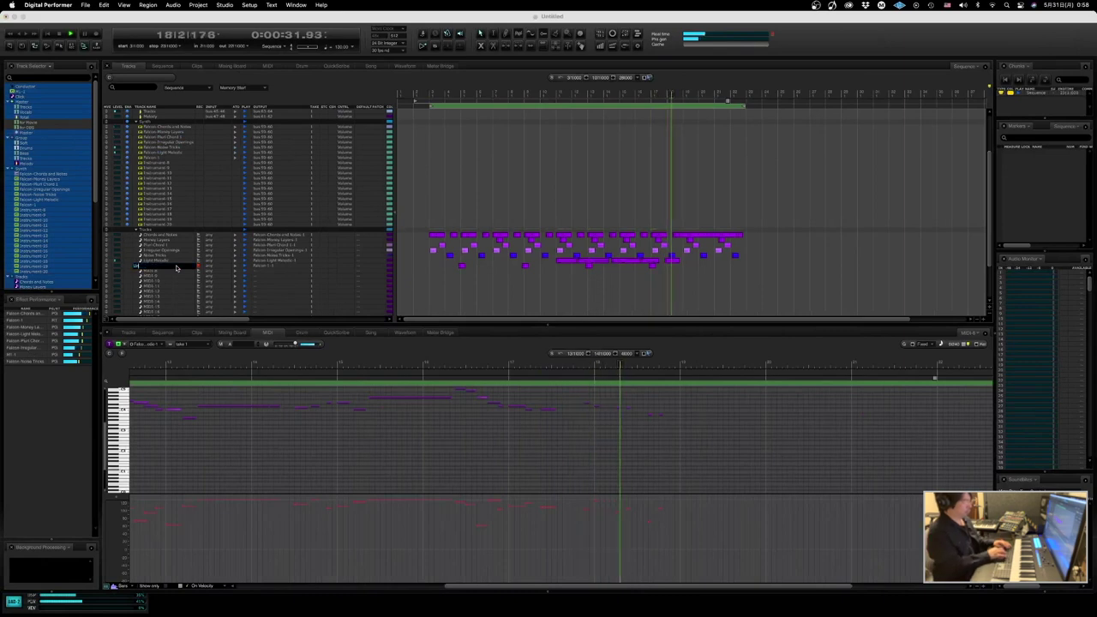
text(Water)
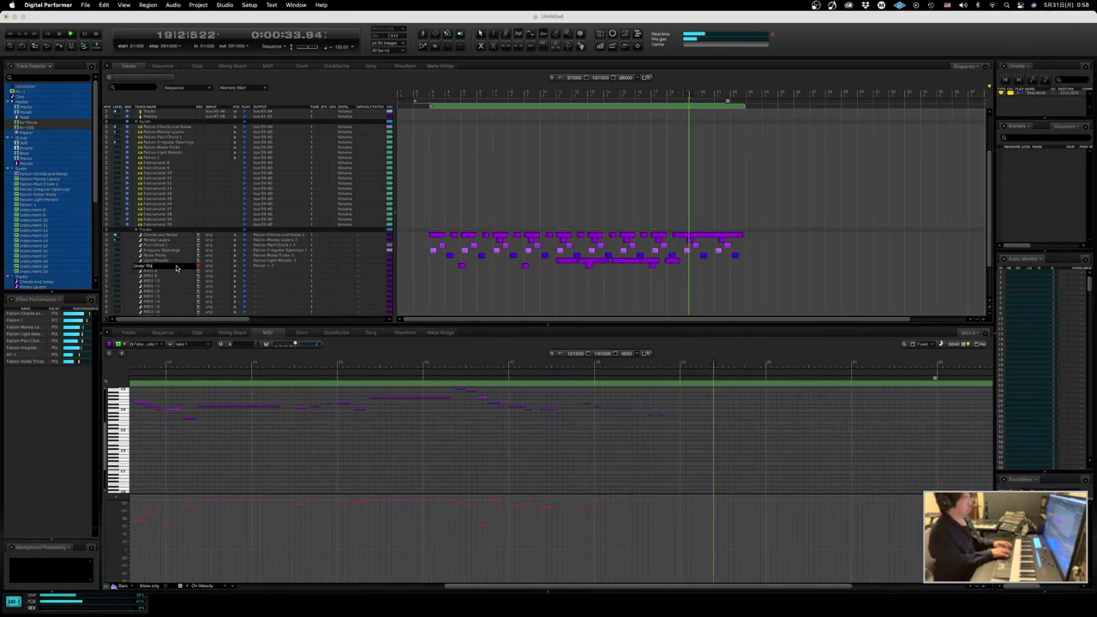
key(Return)
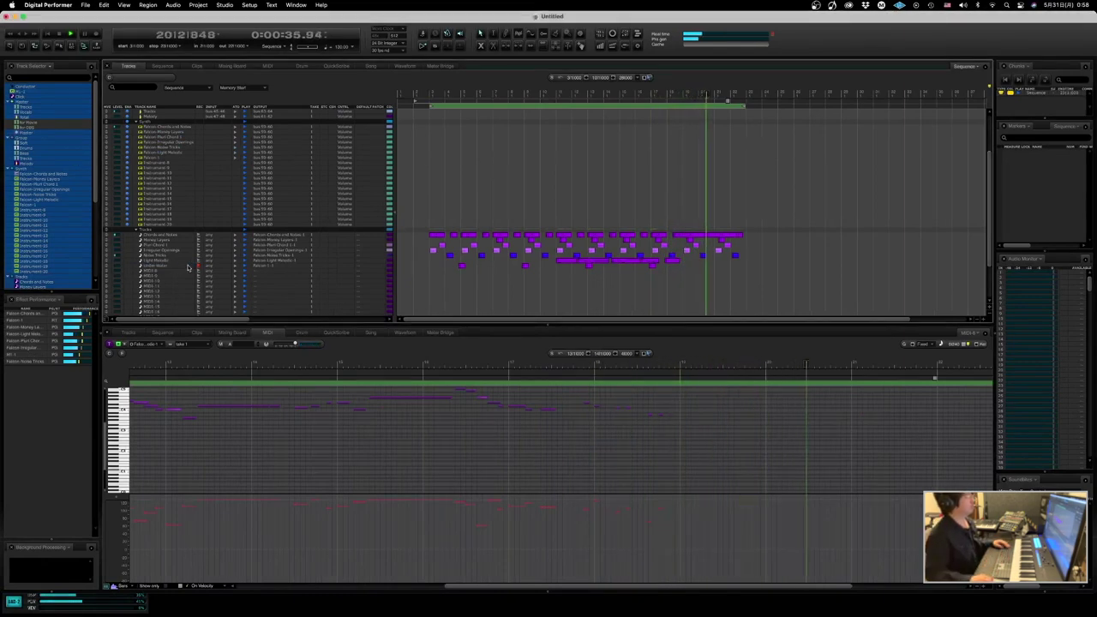
alt+click(169, 159)
key(BackSpace)
key(F12)
text(Under Water)
key(Return)
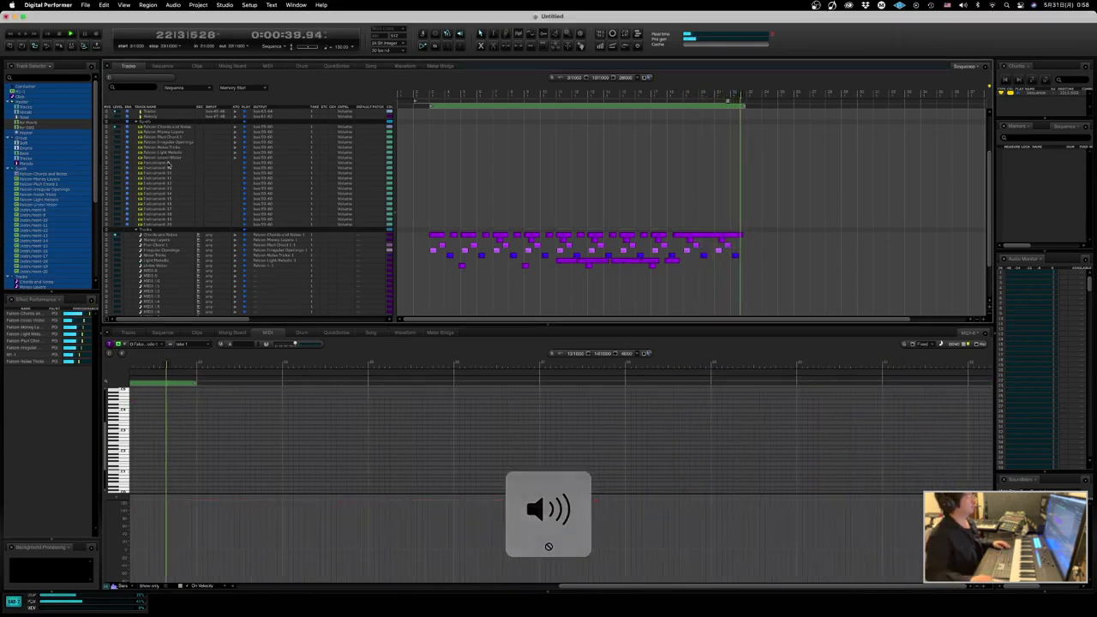
- Select the MIDI-8 track and close the Falcon window holding the Underwater preset
click(168, 273)
key(ctrl+Right)
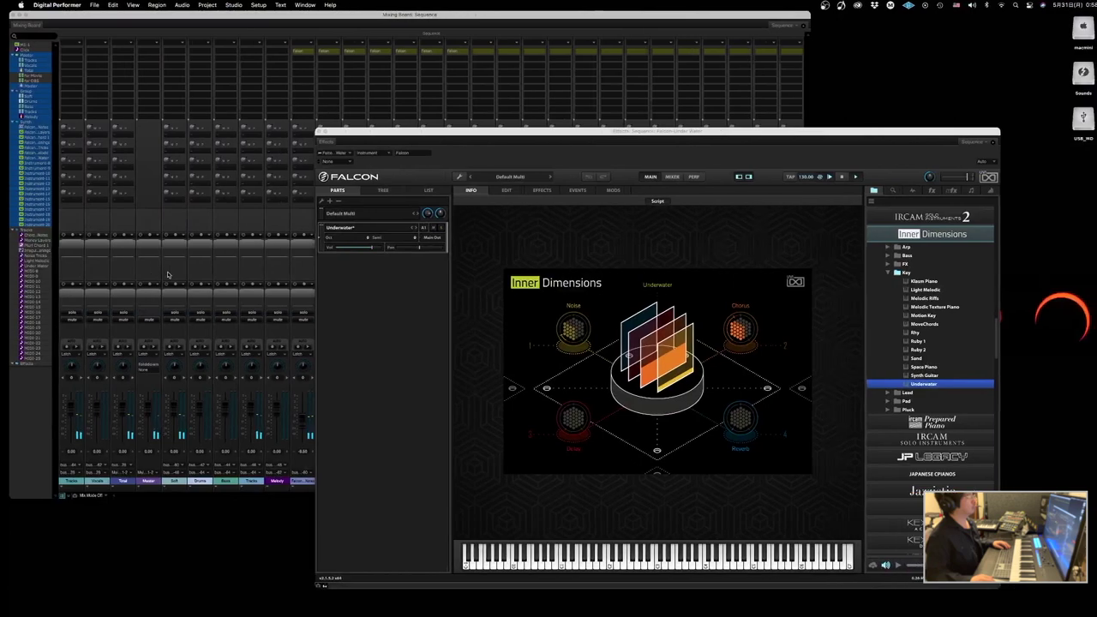
key(ctrl+Left)
key(ctrl+Left)
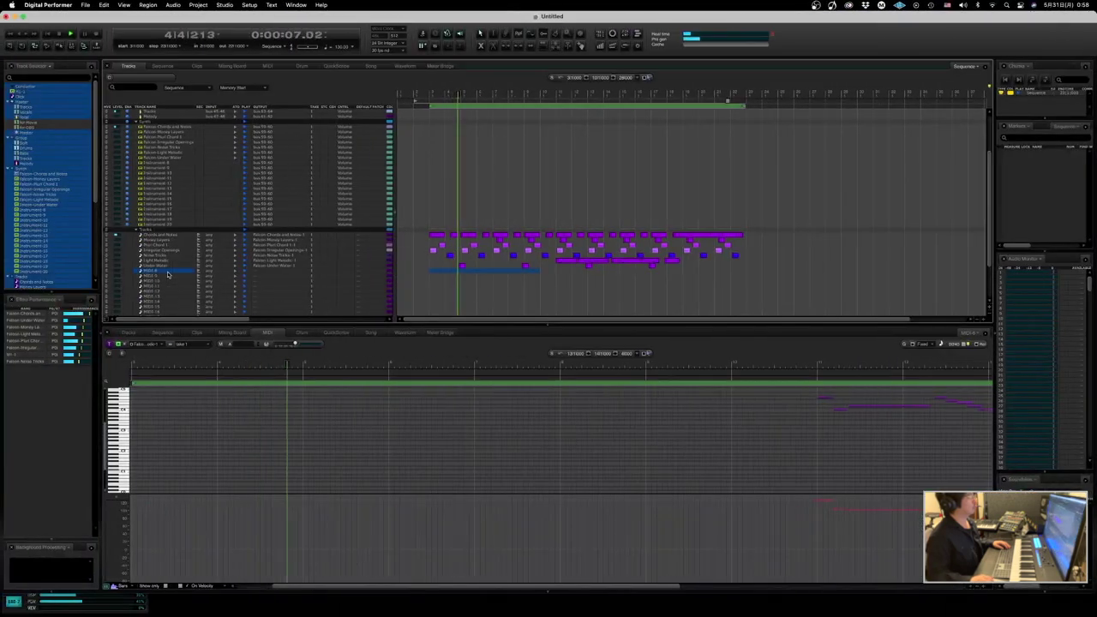
key(ctrl+Right)
click(419, 524)
key(super+w)
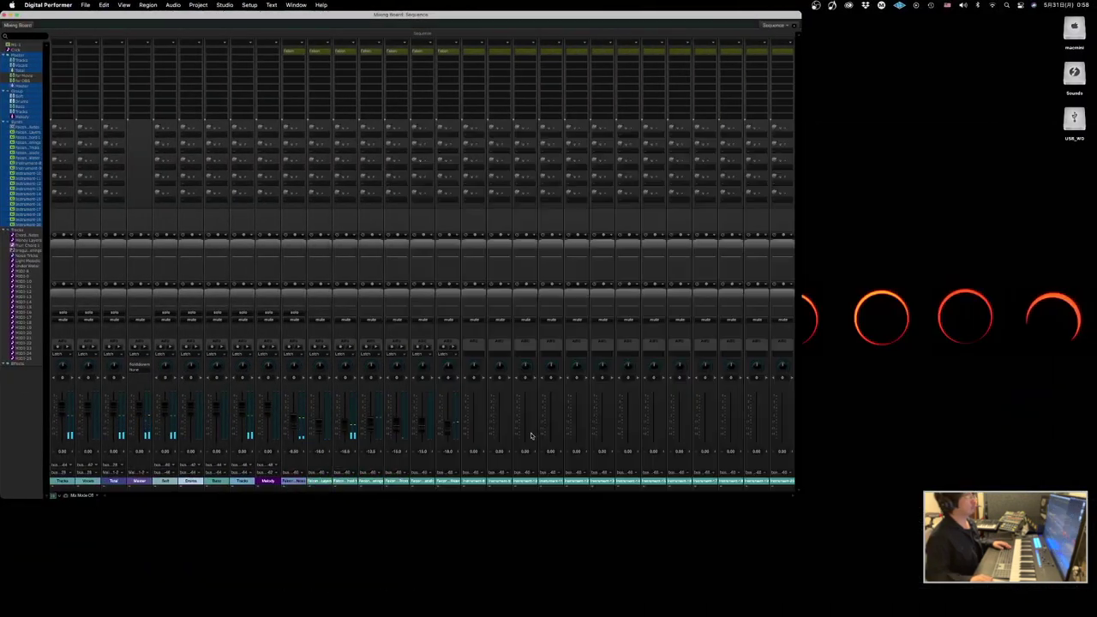
- Add a new Falcon instance on Instrument-8, open it, and route the MIDI-8 track's output to Falcon-1-1
key(ctrl+Left)
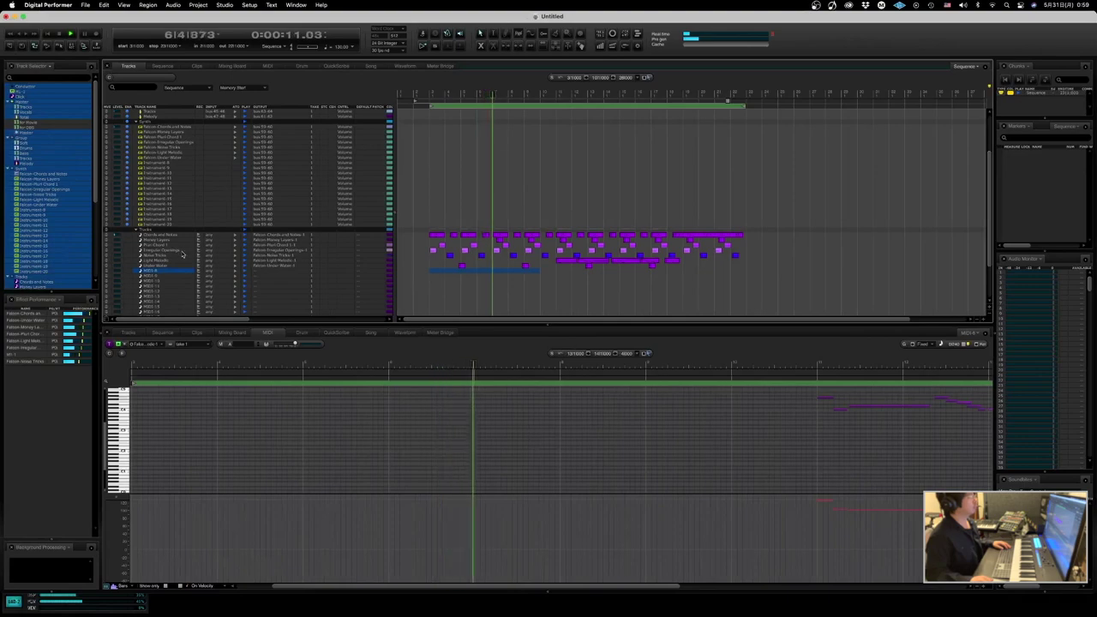
key(ctrl+Right)
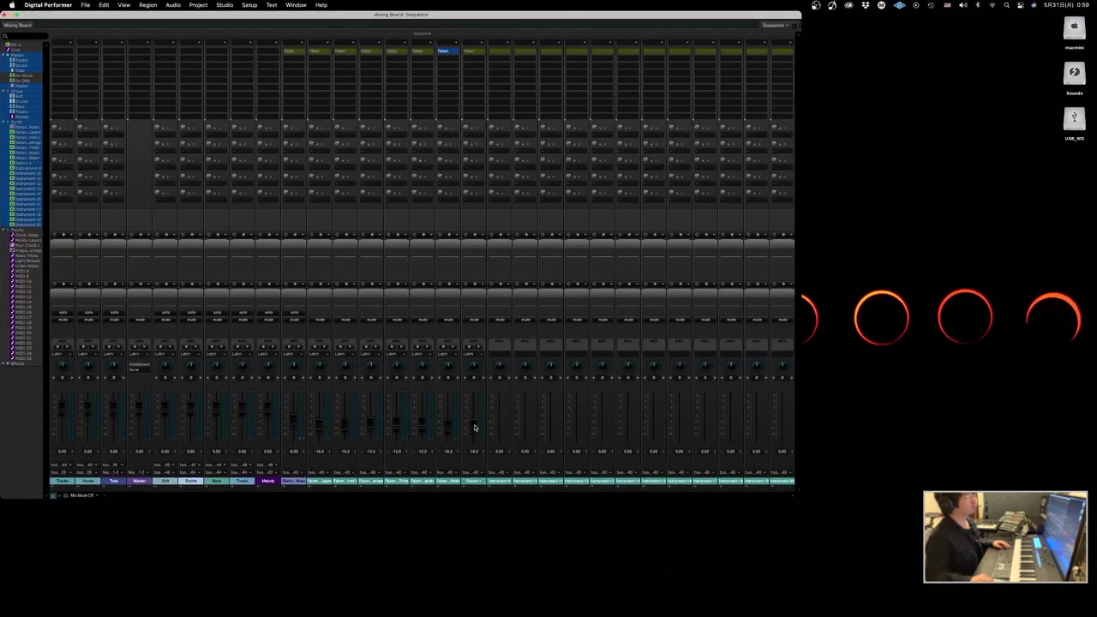
click(482, 54)
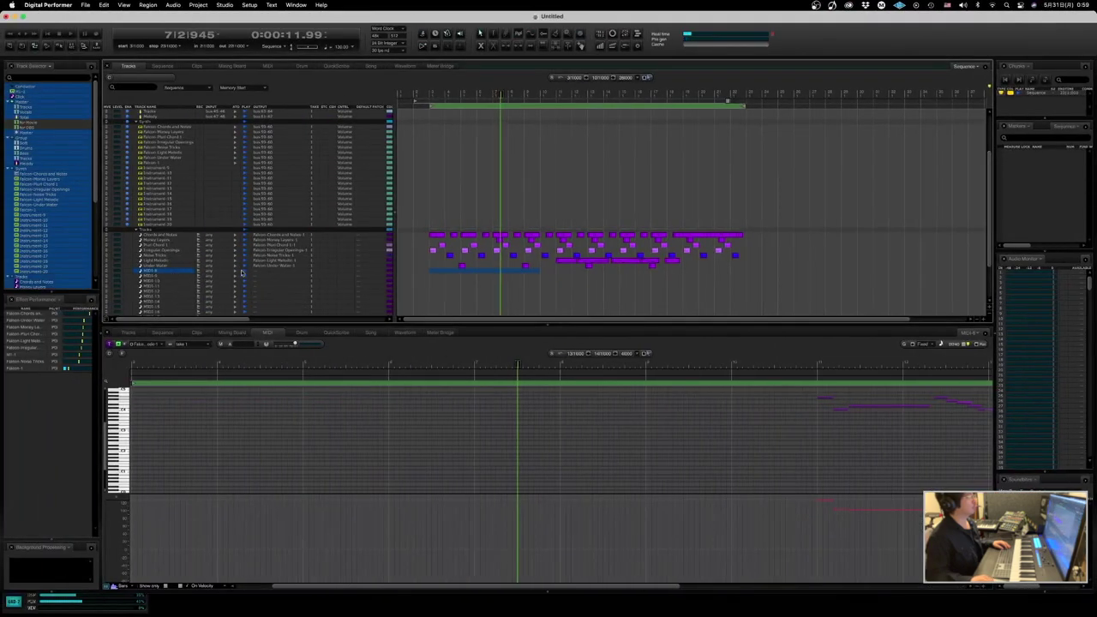
click(247, 272)
mouse_move(305, 302)
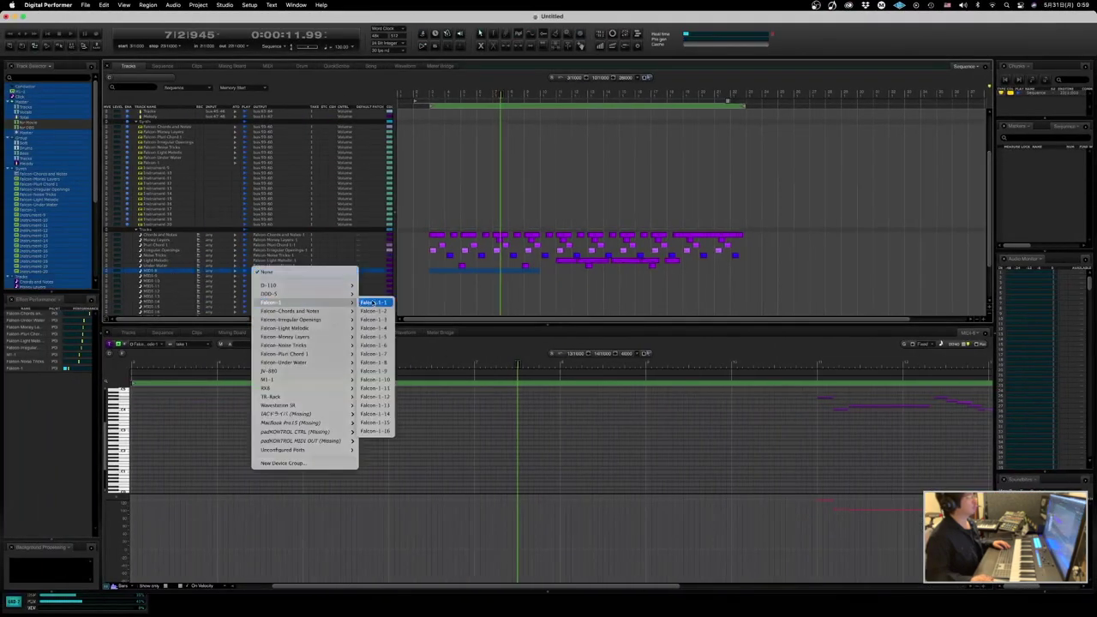
click(373, 302)
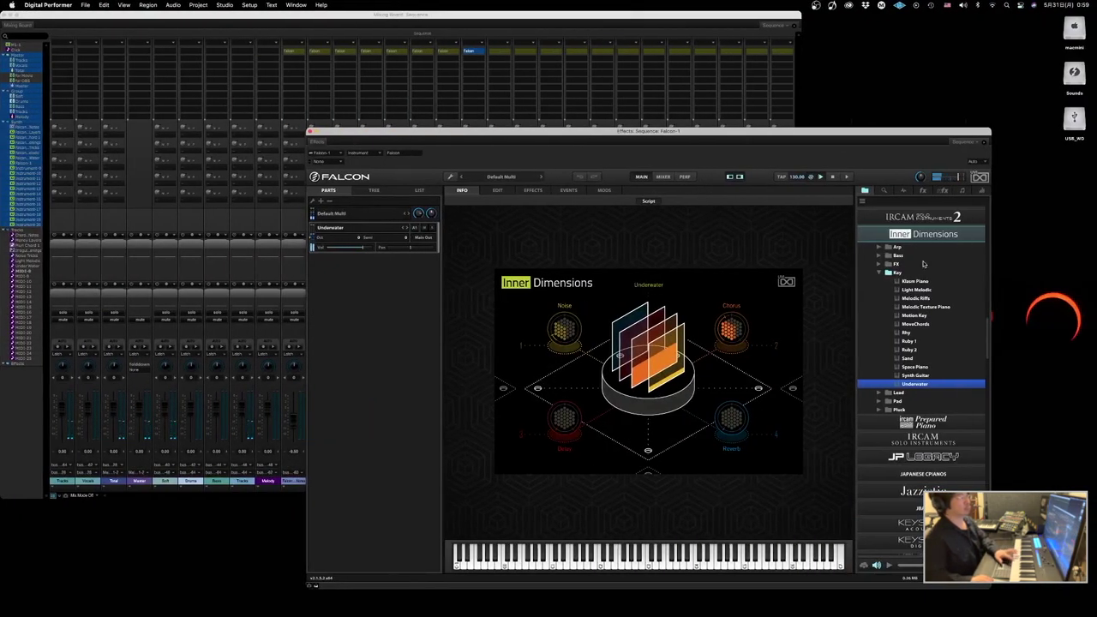
- Audition the Inner Dimensions Lead presets from Analog Poly 1 through Brass in the new Falcon instance
click(878, 273)
click(878, 281)
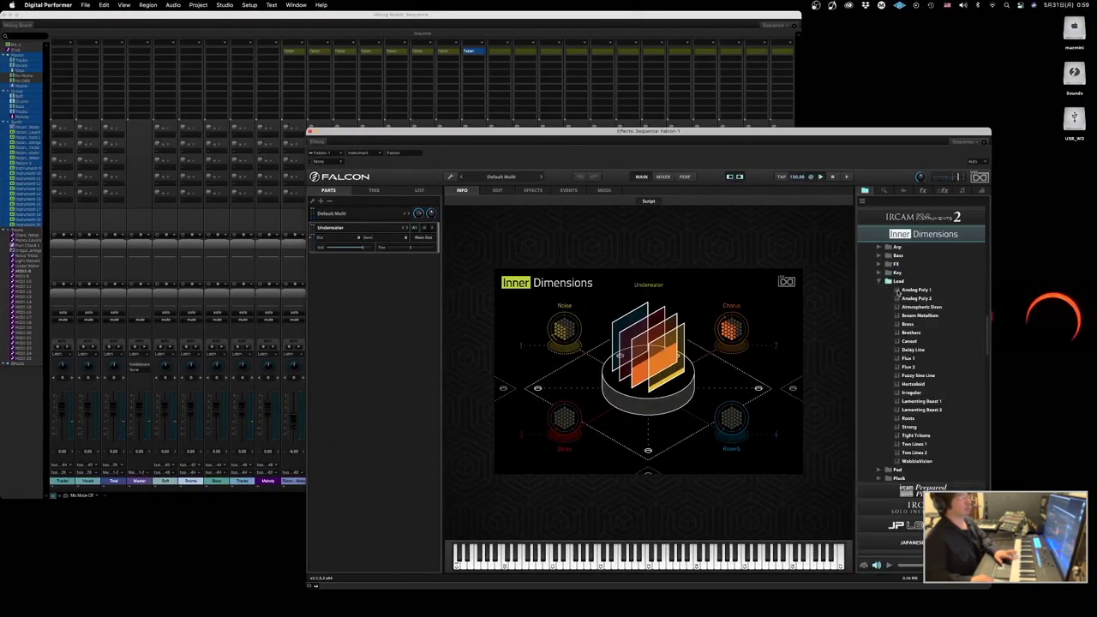
double_click(908, 289)
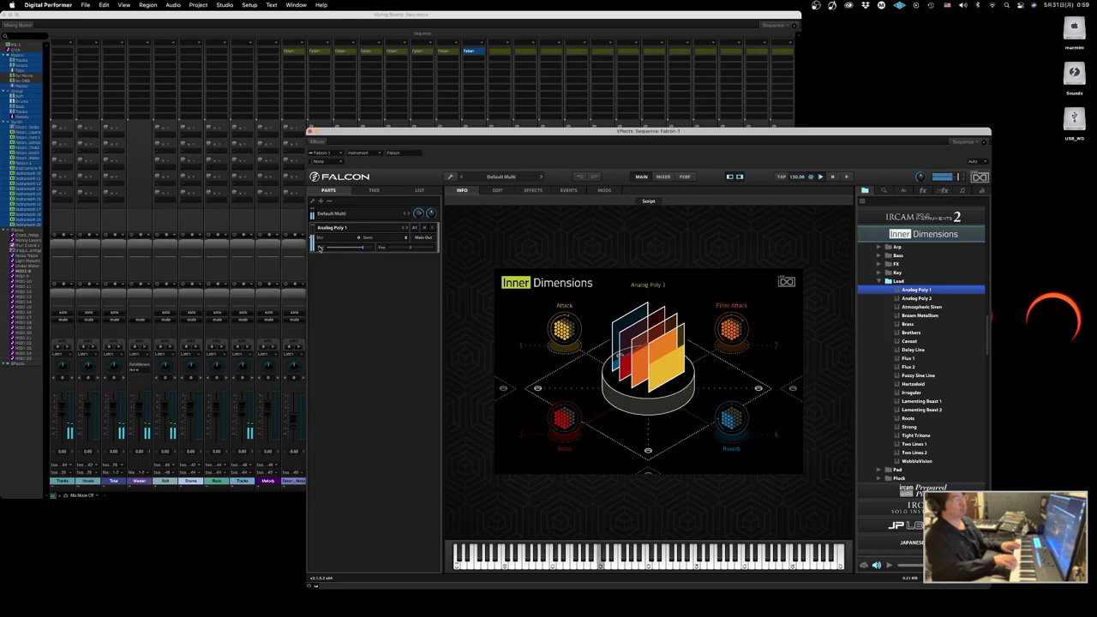
double_click(947, 299)
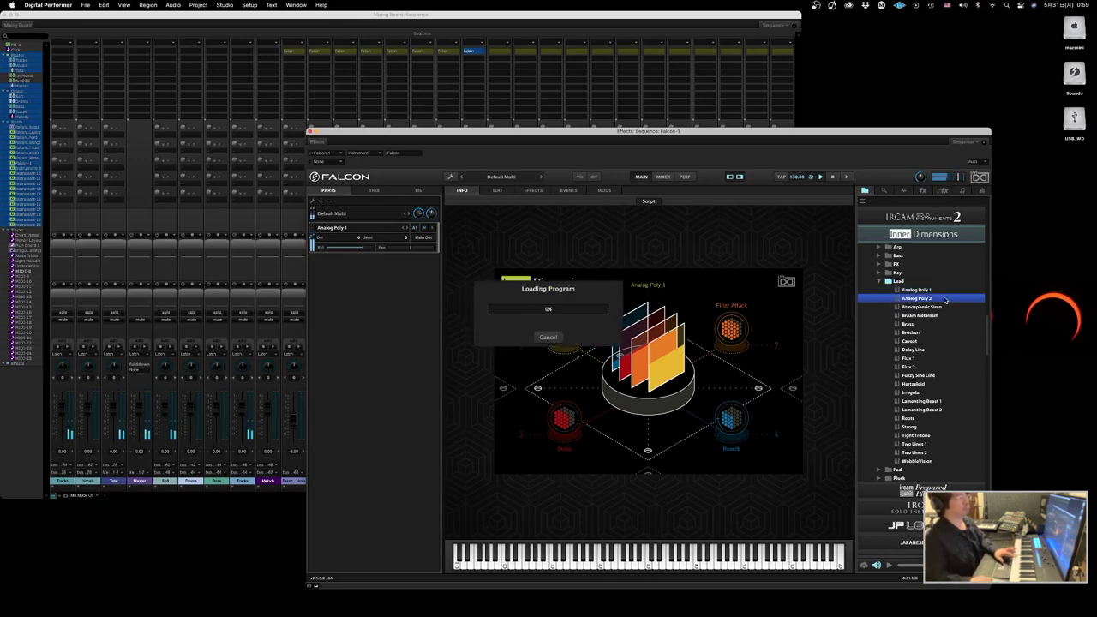
double_click(934, 307)
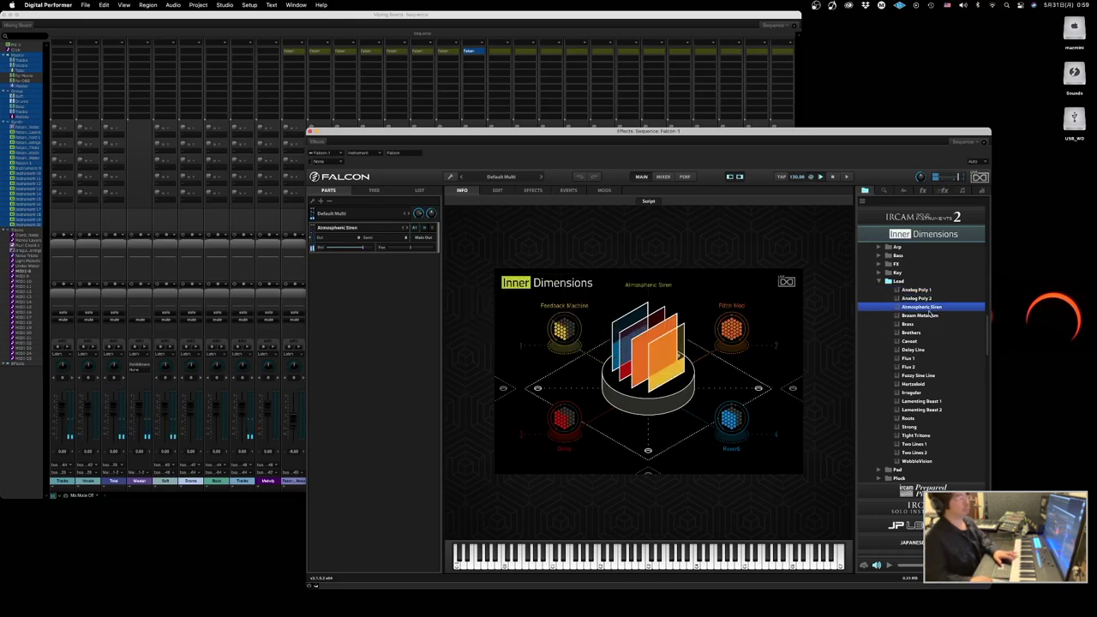
double_click(927, 316)
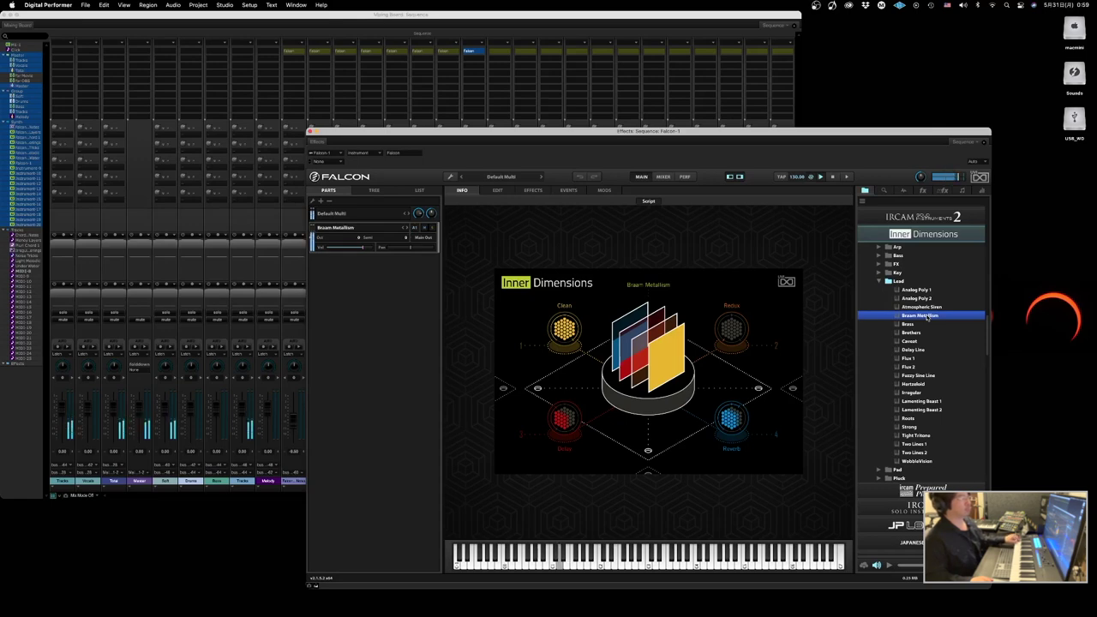
click(915, 325)
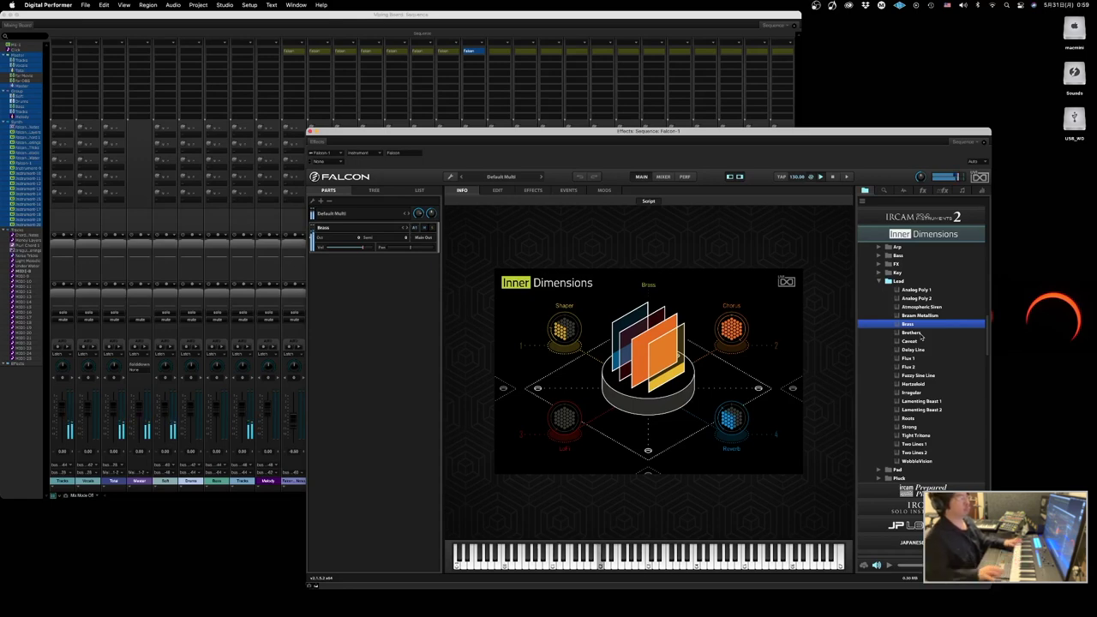
- Audition the Lead presets from Brothers through Lamenting Beast 2
click(921, 335)
click(920, 341)
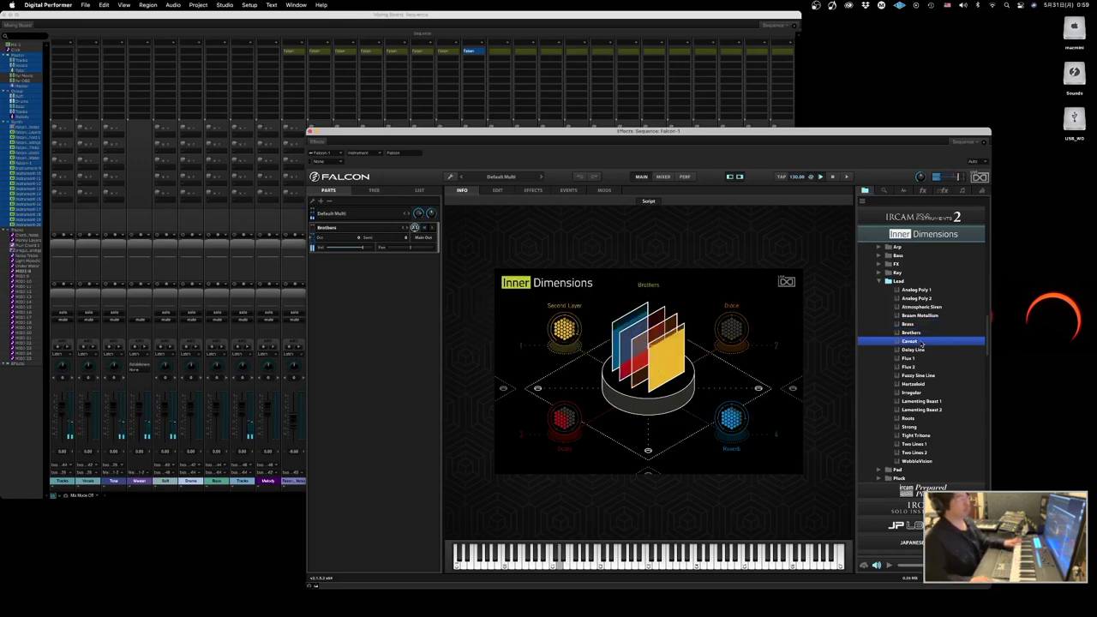
click(917, 350)
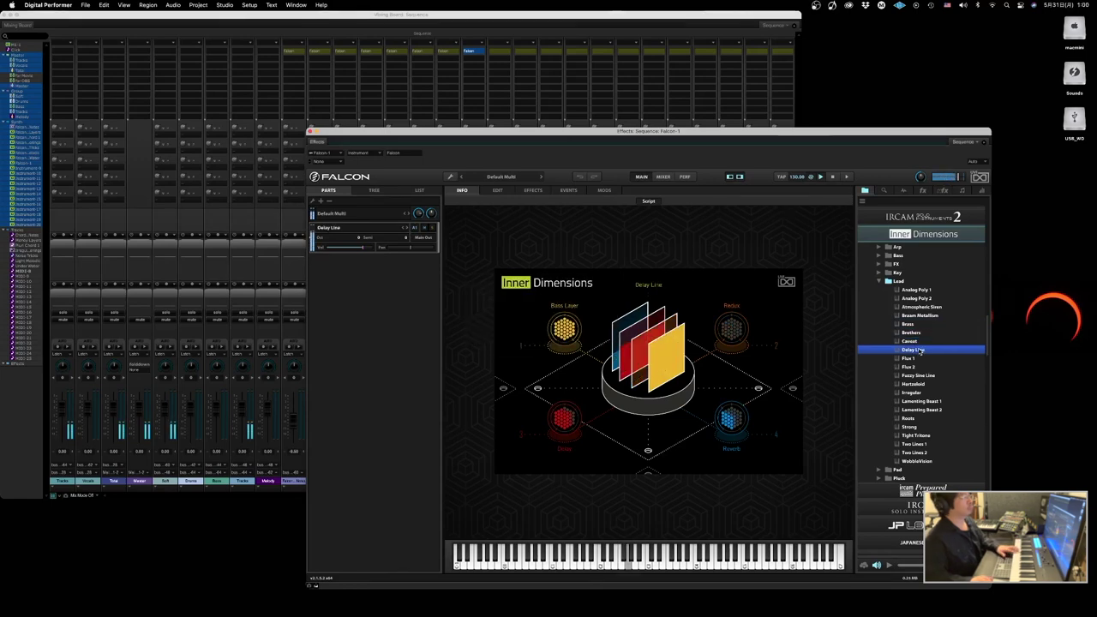
click(911, 358)
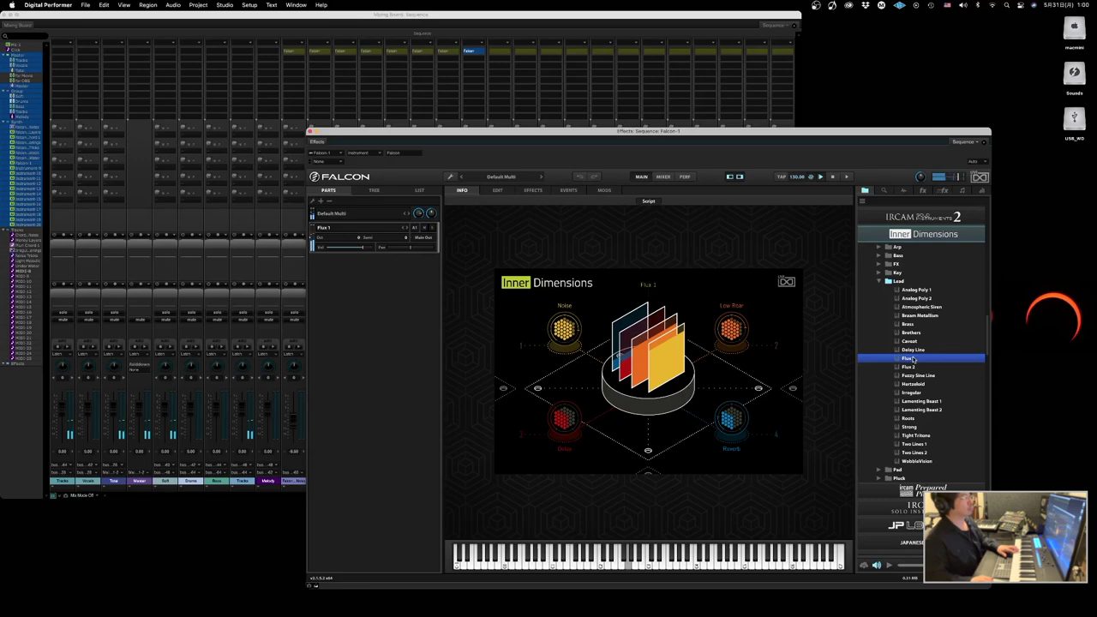
click(912, 366)
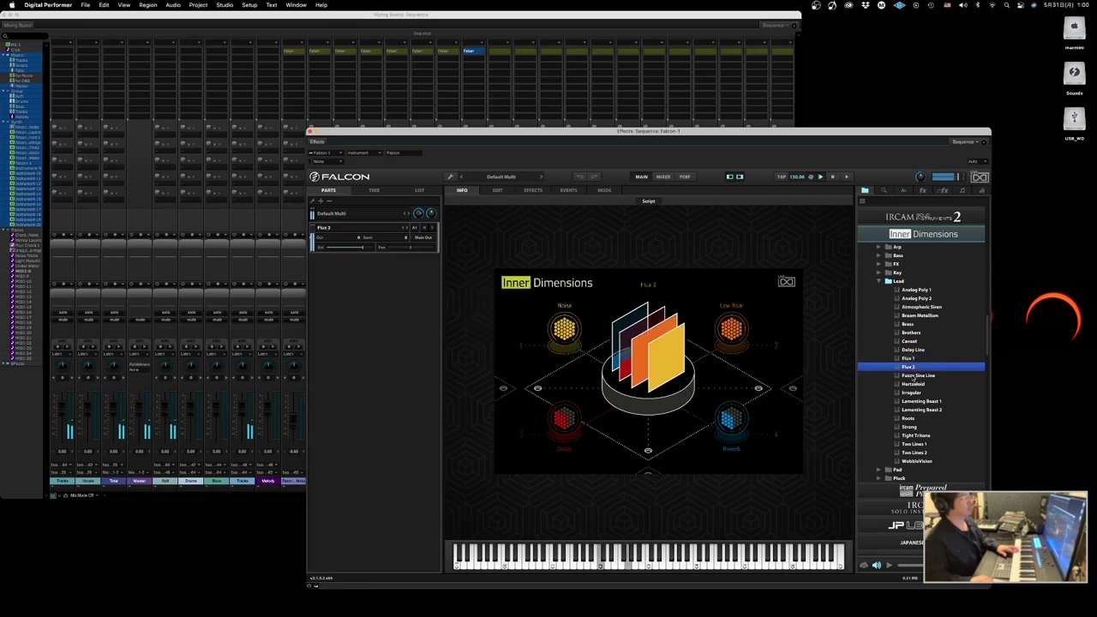
click(914, 376)
click(914, 384)
click(912, 392)
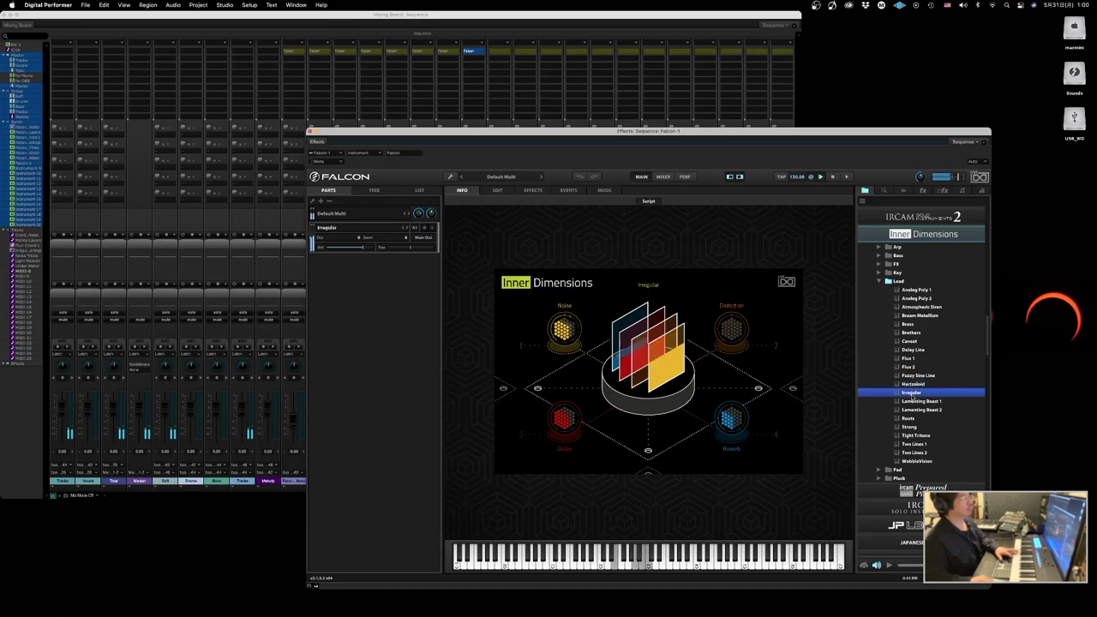
click(913, 401)
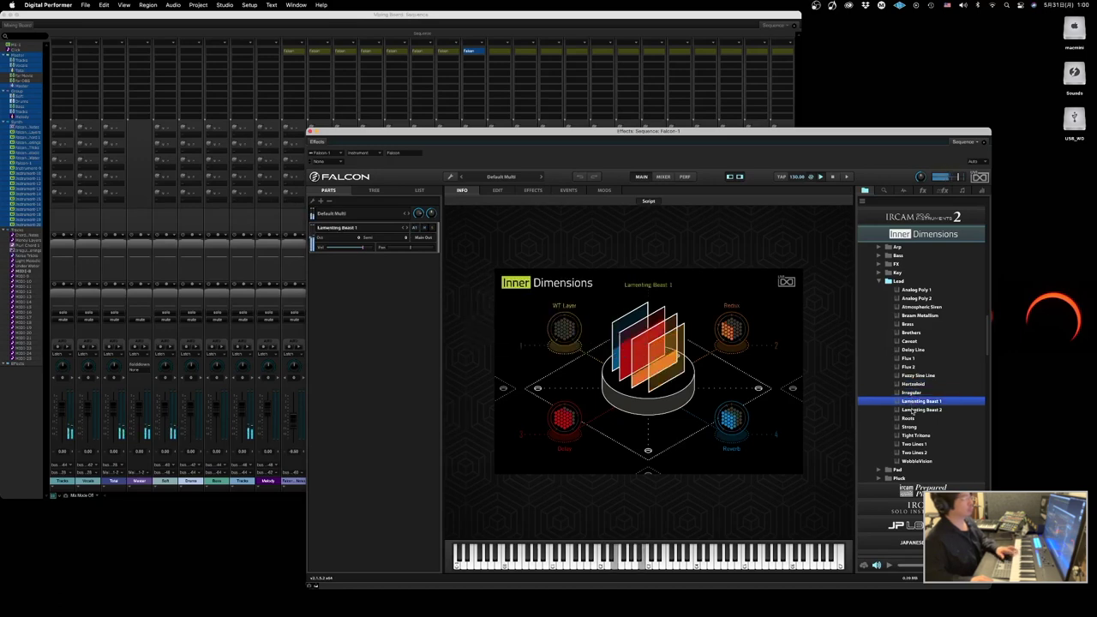
click(912, 410)
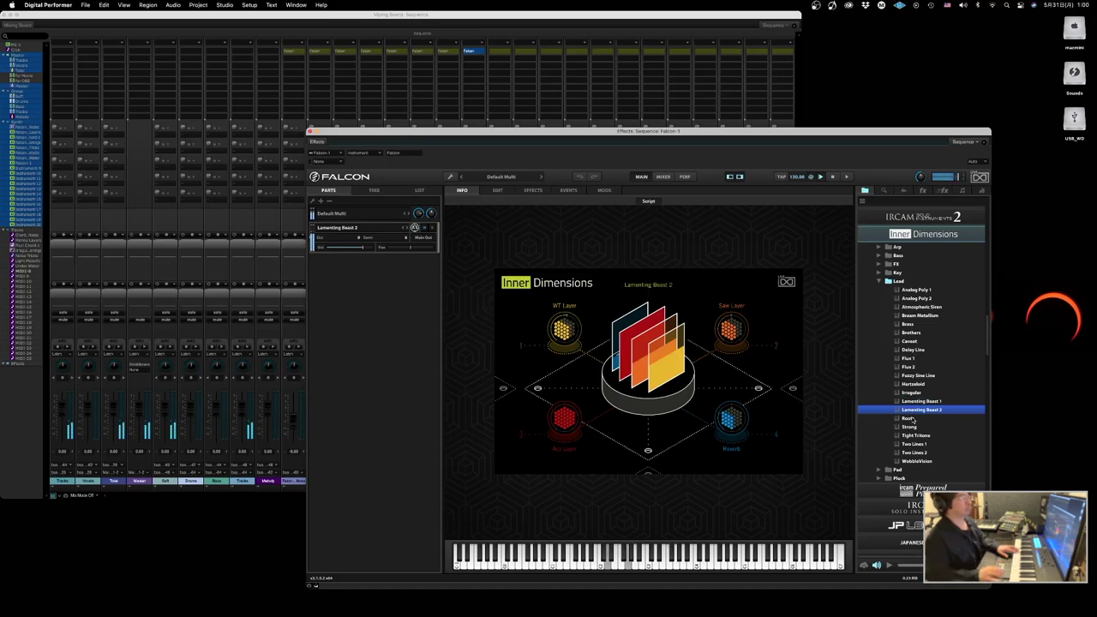
- Audition the remaining Lead presets from Roots through WobbleVision
click(910, 418)
click(912, 426)
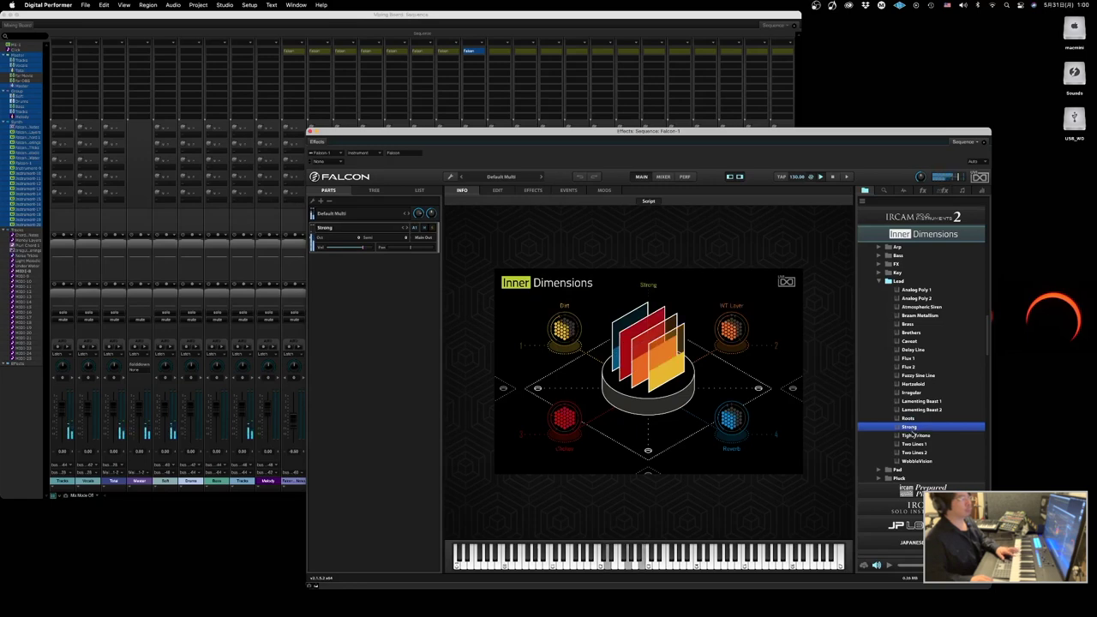
click(911, 436)
click(908, 444)
click(908, 453)
click(908, 461)
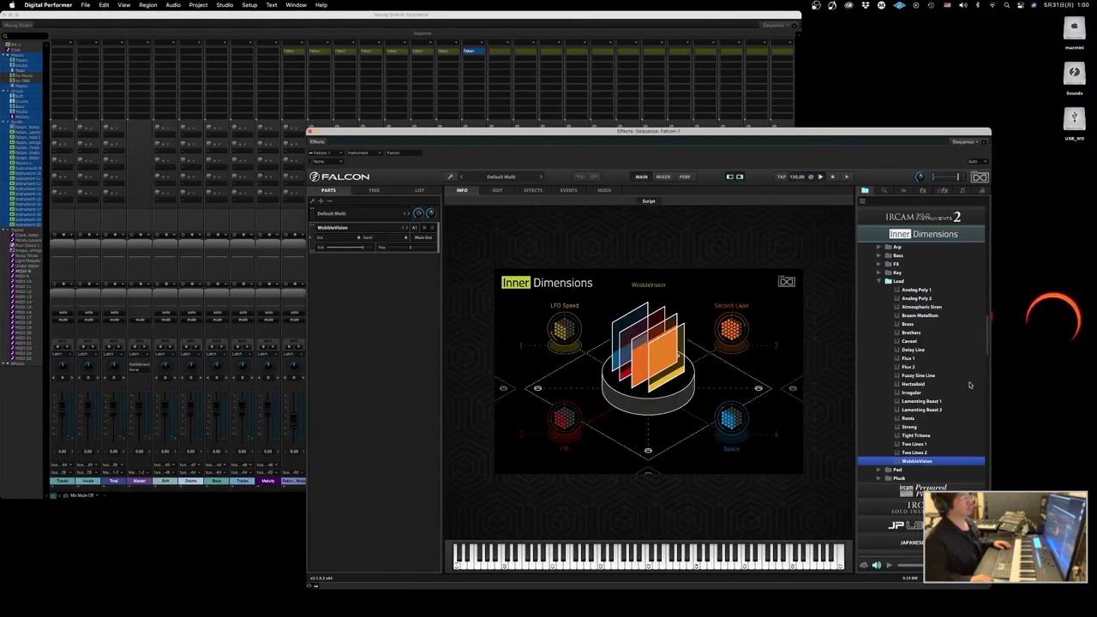
- Compare the Lamenting Beast 1 and Lamenting Beast 2 presets and load Lamenting Beast 1
click(946, 401)
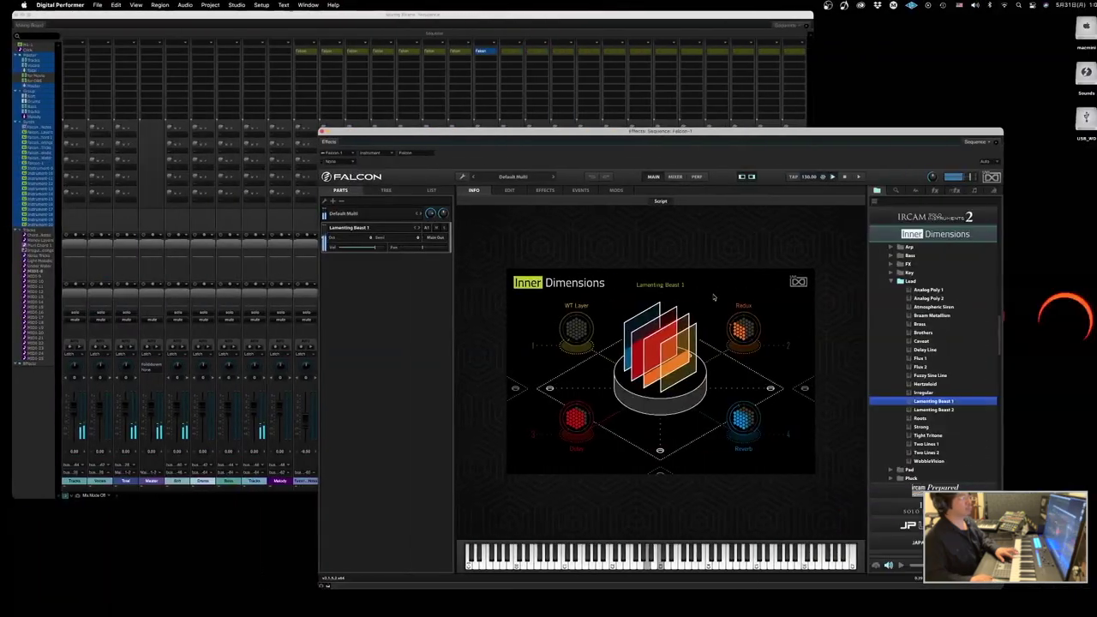
click(949, 410)
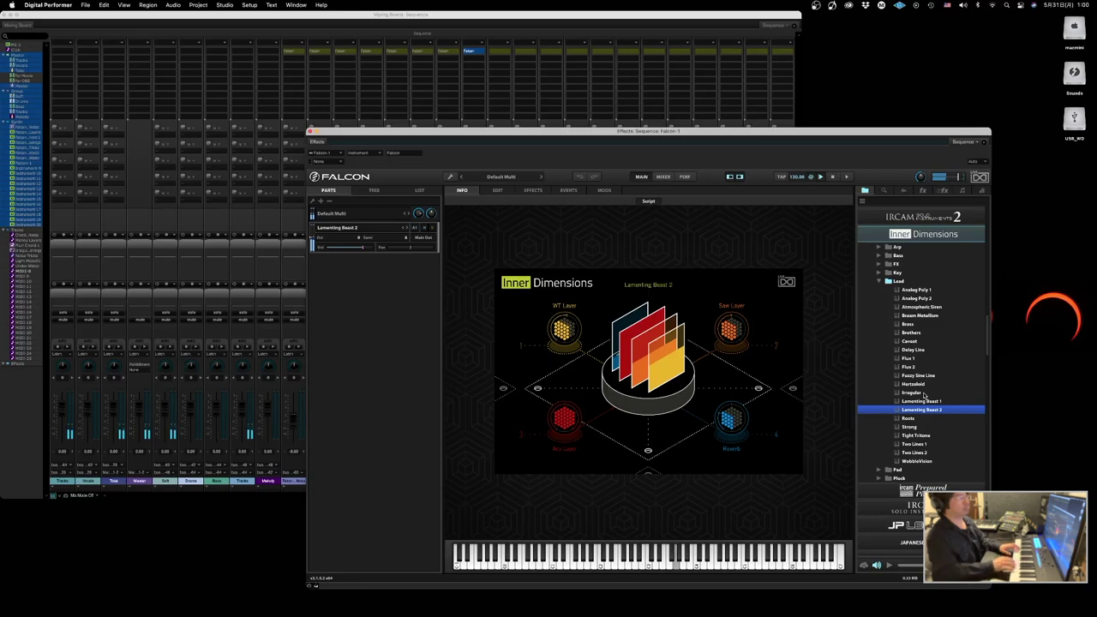
click(922, 401)
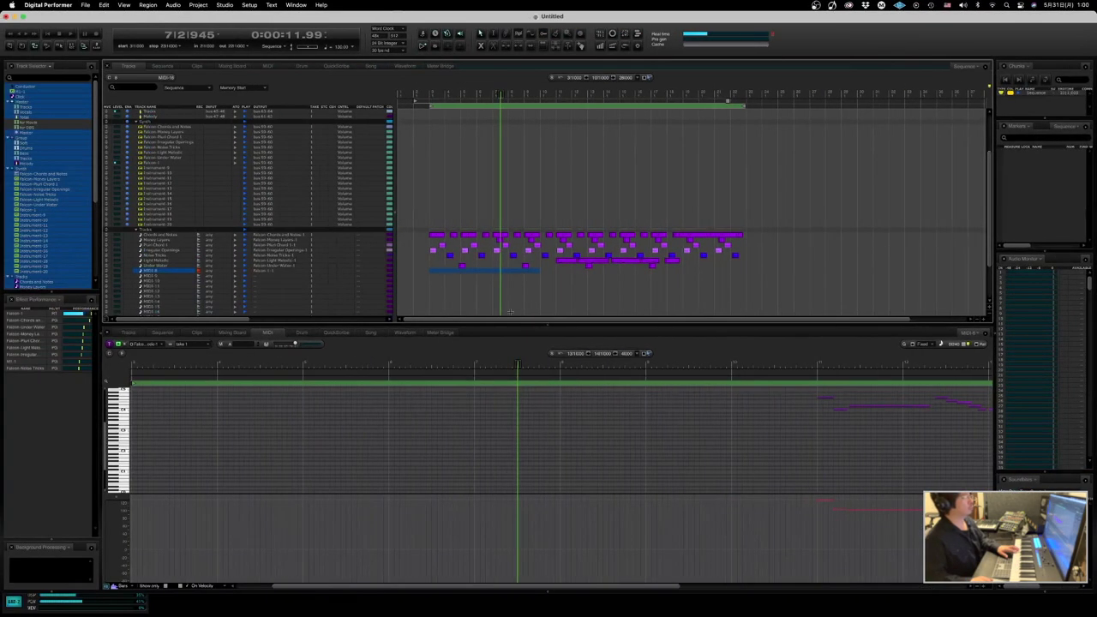
- Select the Chords and Notes MIDI track and delete the MIDI phrases after measure 19 on all parts
click(177, 237)
key(1)
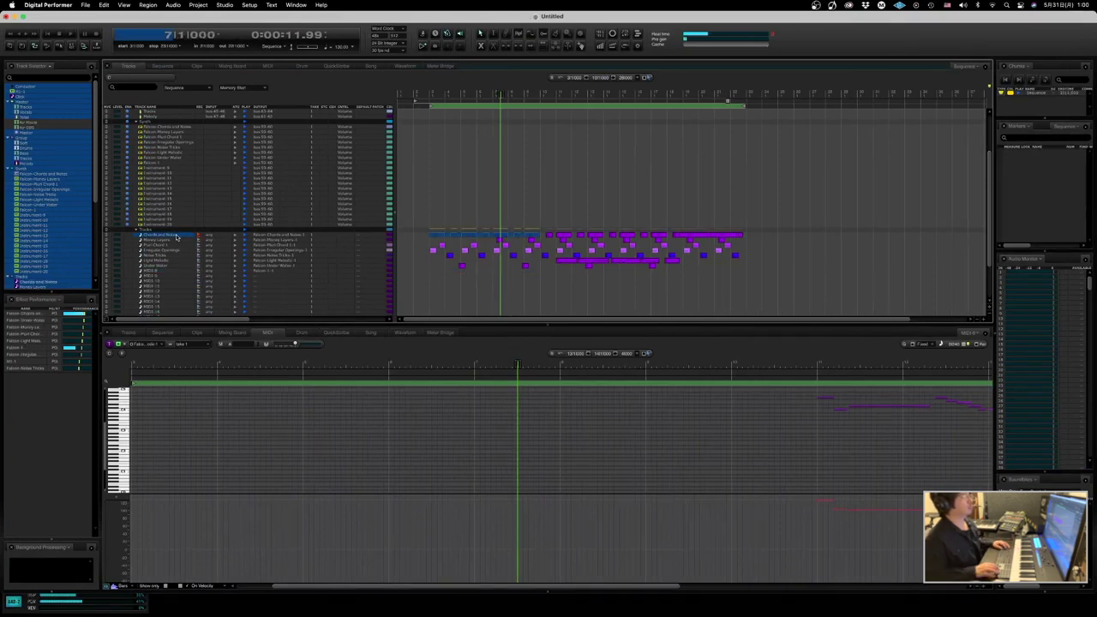
drag(775, 270, 684, 234)
key(BackSpace)
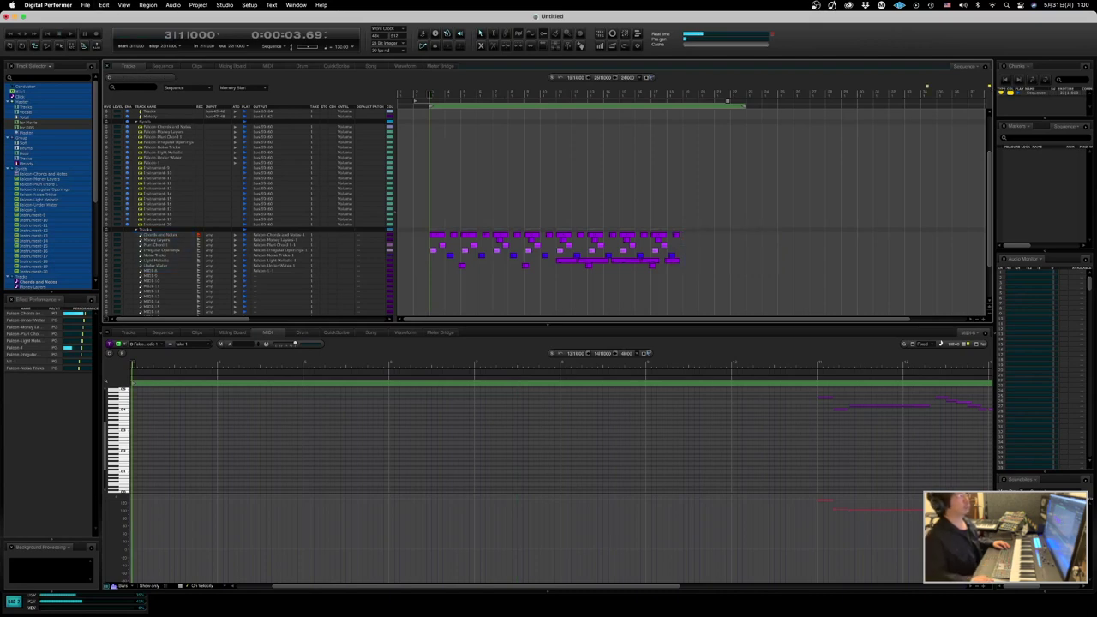
- Add markers to the sequence at measures 3, 11 and 19
click(1002, 136)
click(556, 87)
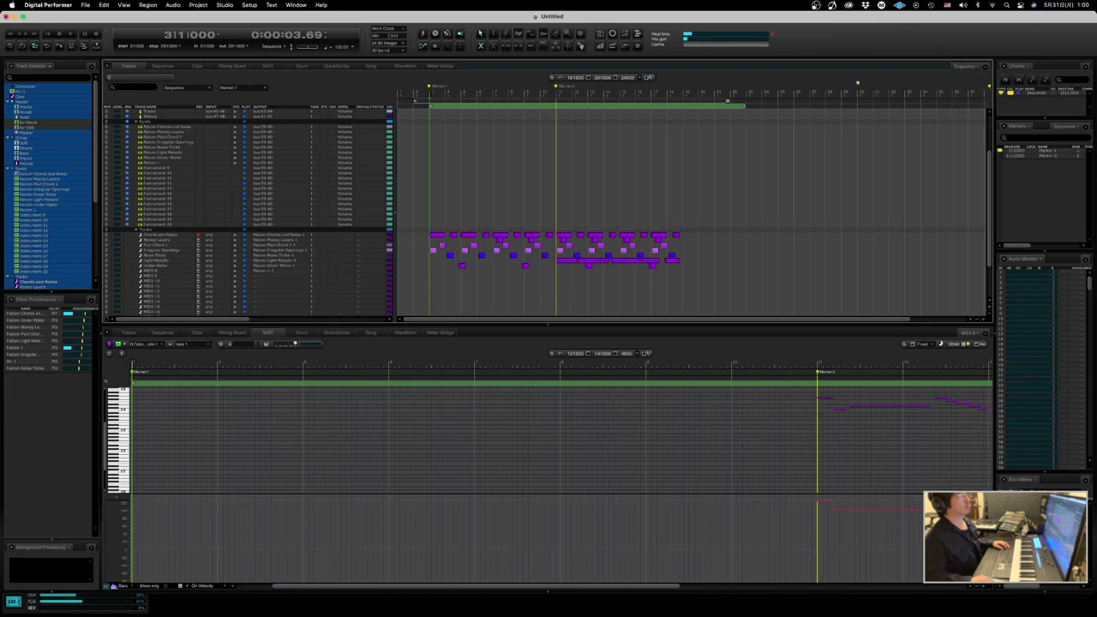
click(683, 86)
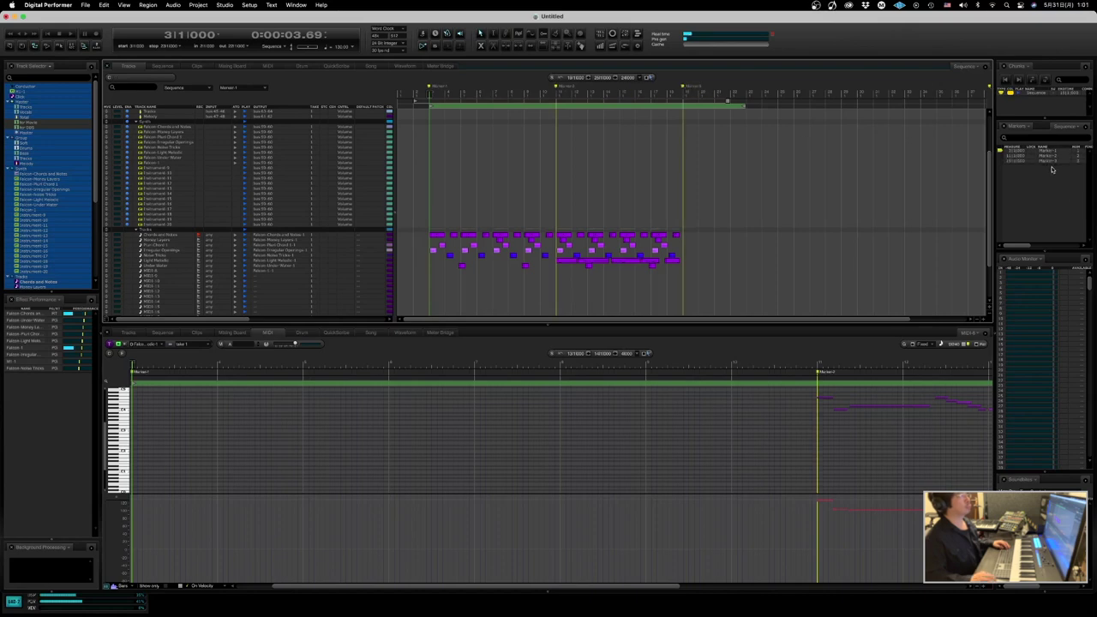
- Play the sequence and open the Falcon instance holding the Chords and Notes preset
key(space)
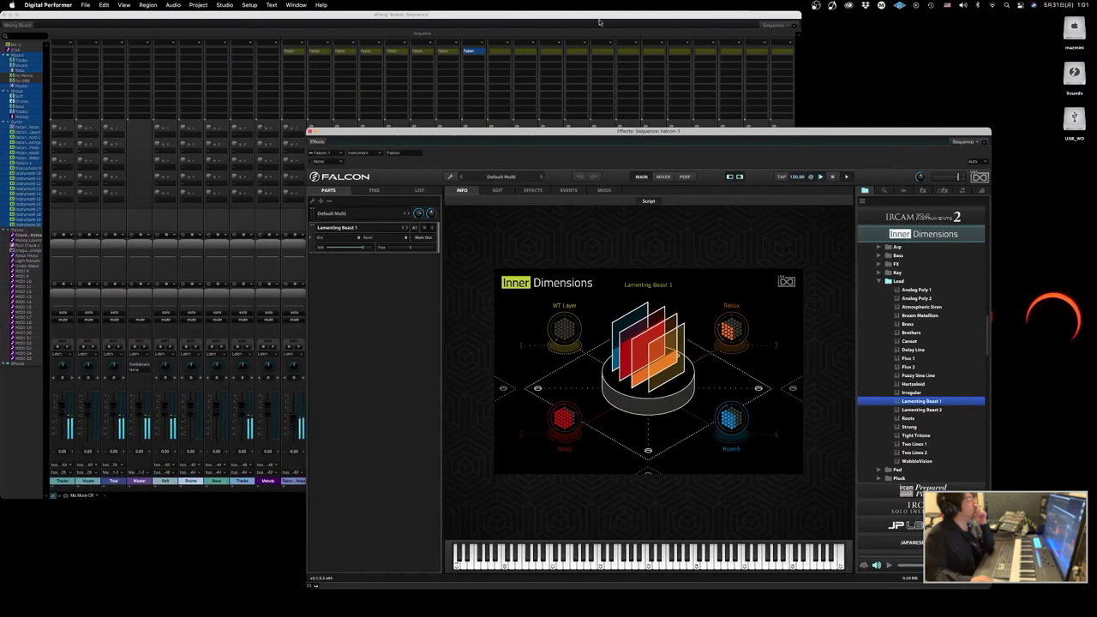
click(264, 24)
click(292, 51)
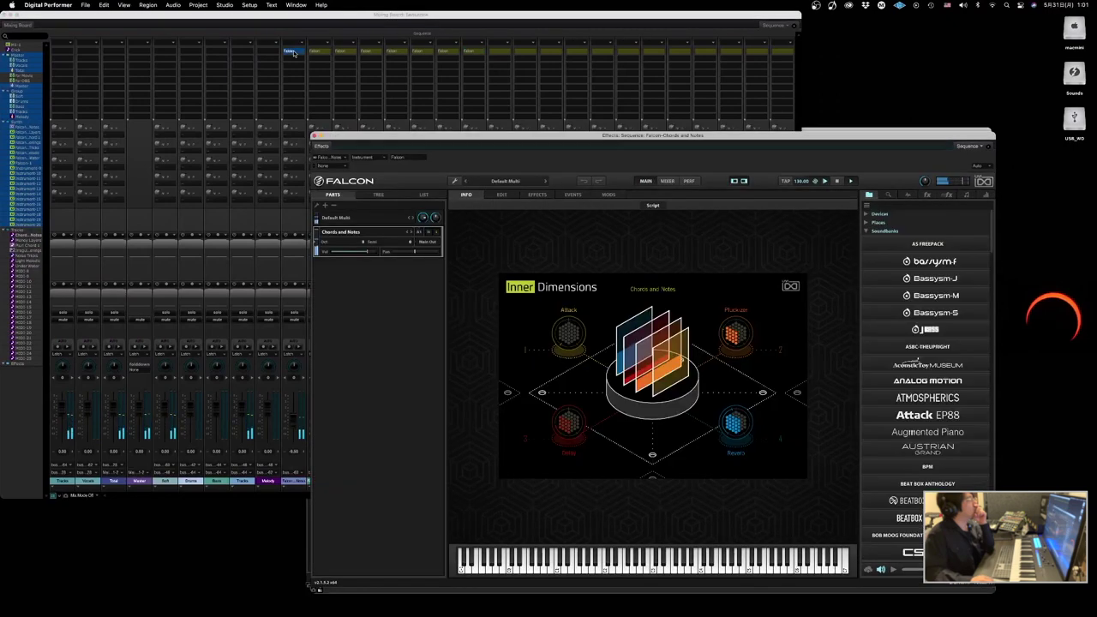
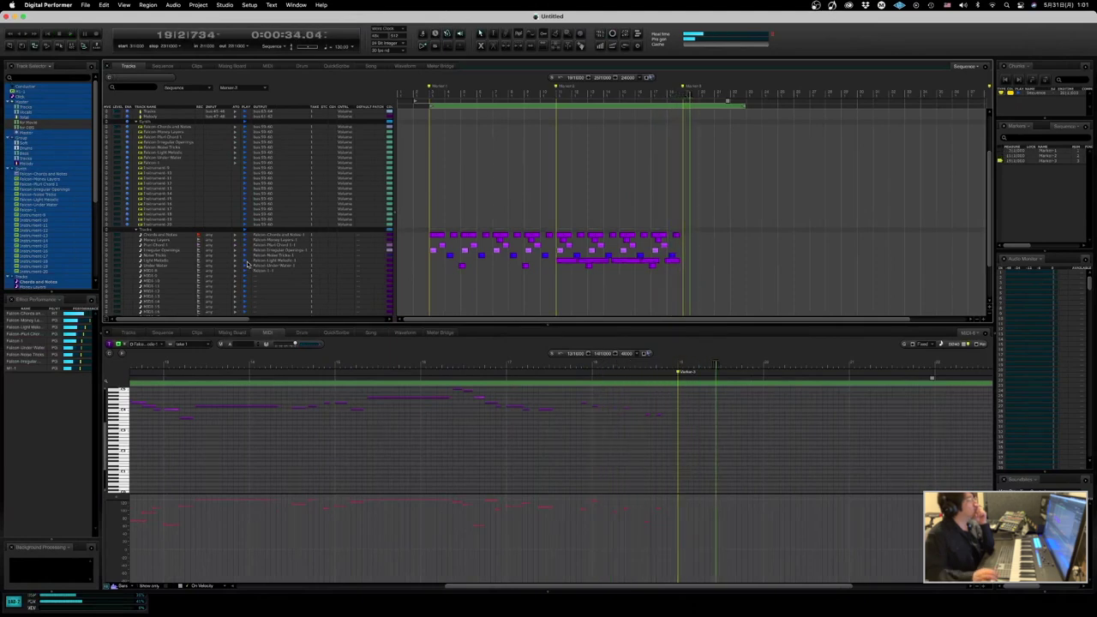
- Play the arrangement back from the first marker and again from measure 18 to check the layered parts
key(1)
key(space)
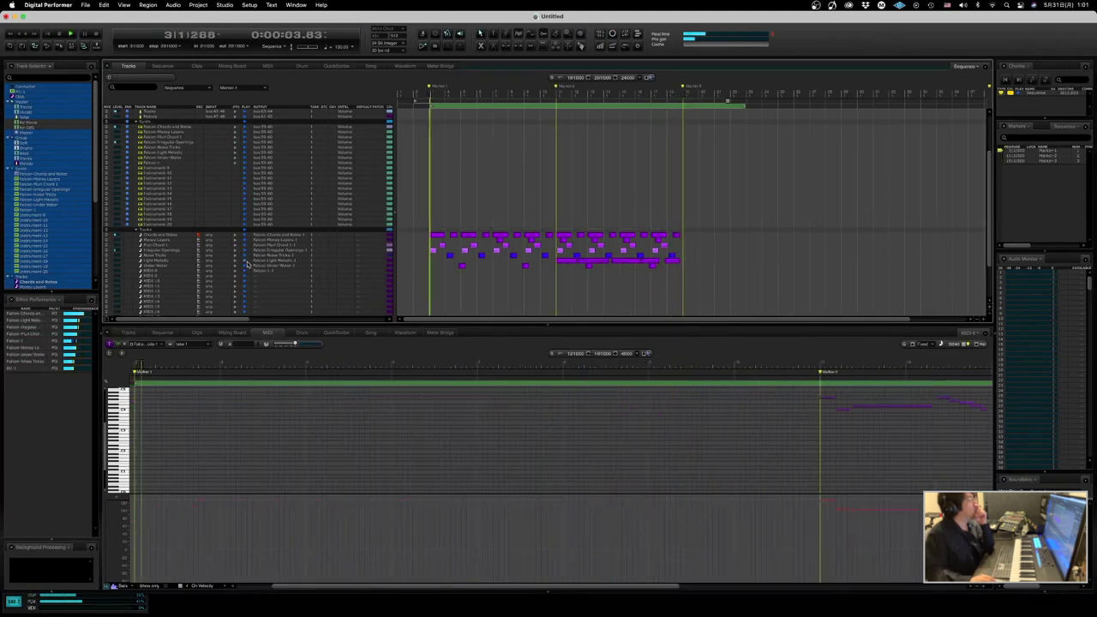
key(ctrl+Right)
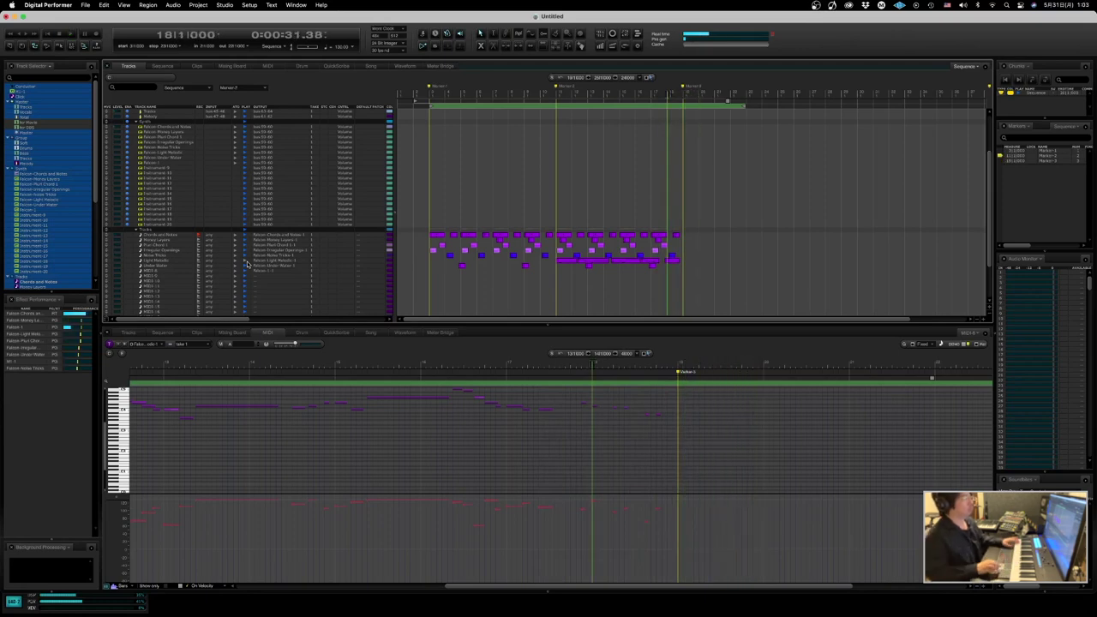
key(space)
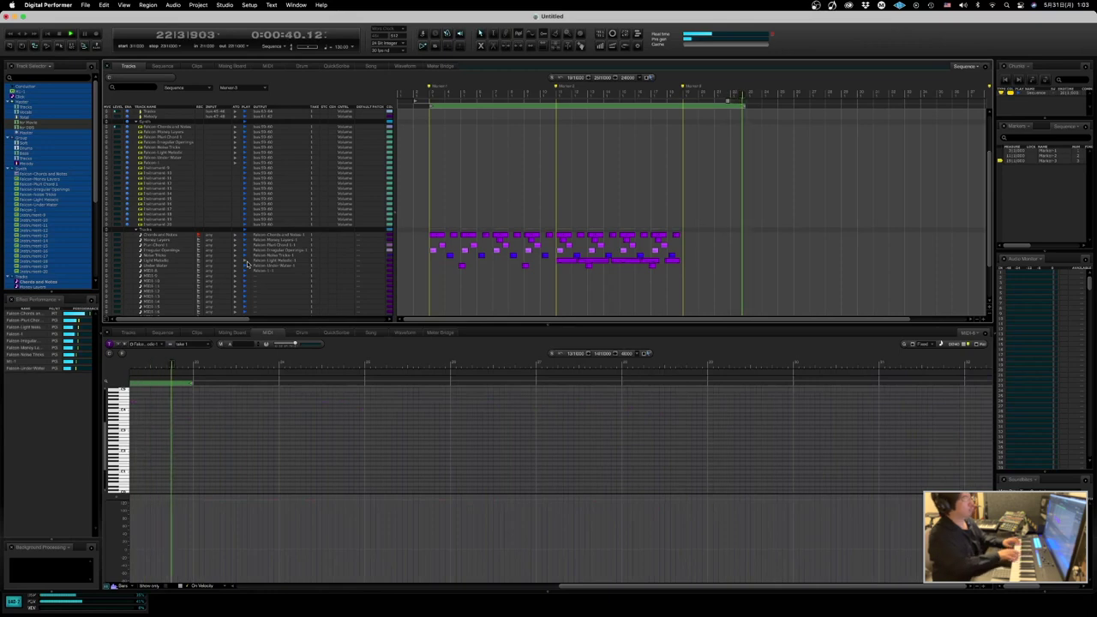
key(space)
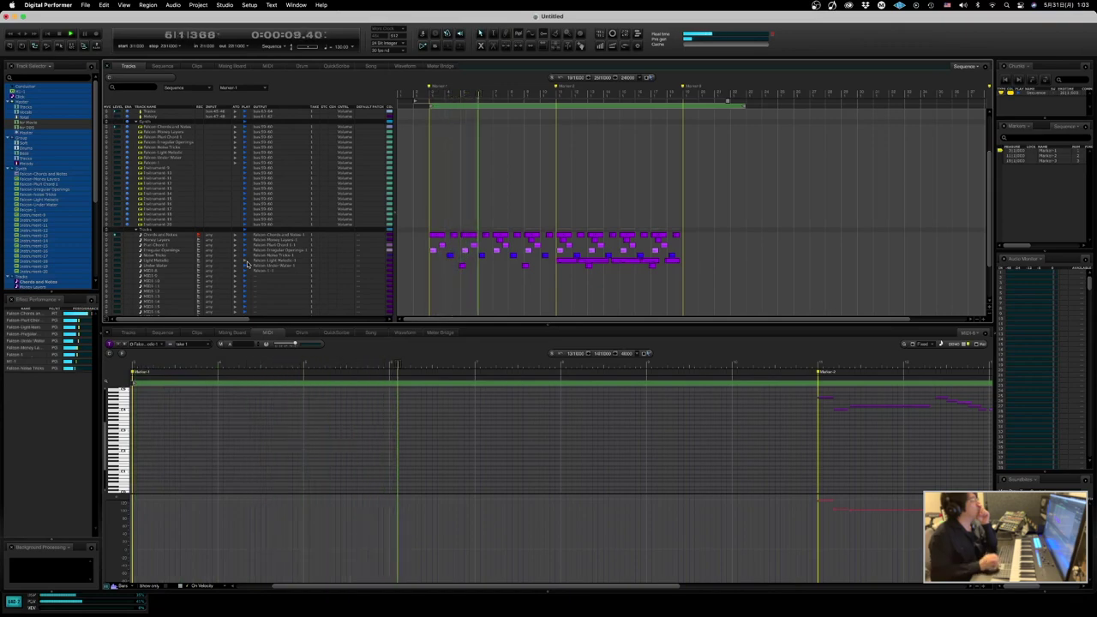
- Shorten the release of the Chords and Notes preset's keygroup amp envelope in Falcon's editor
key(ctrl+Right)
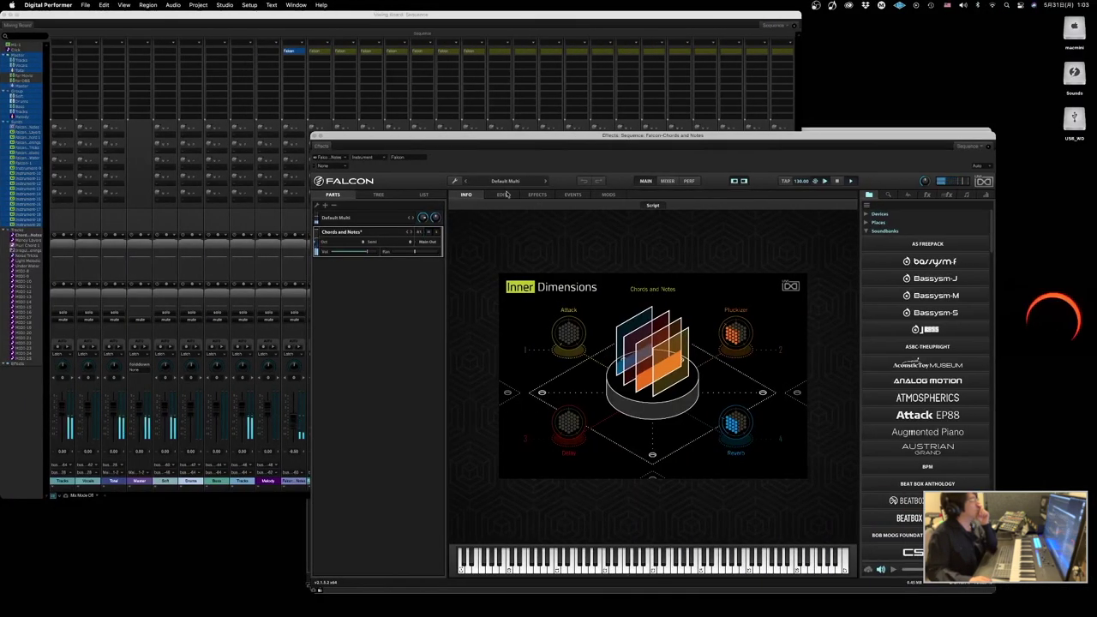
click(502, 194)
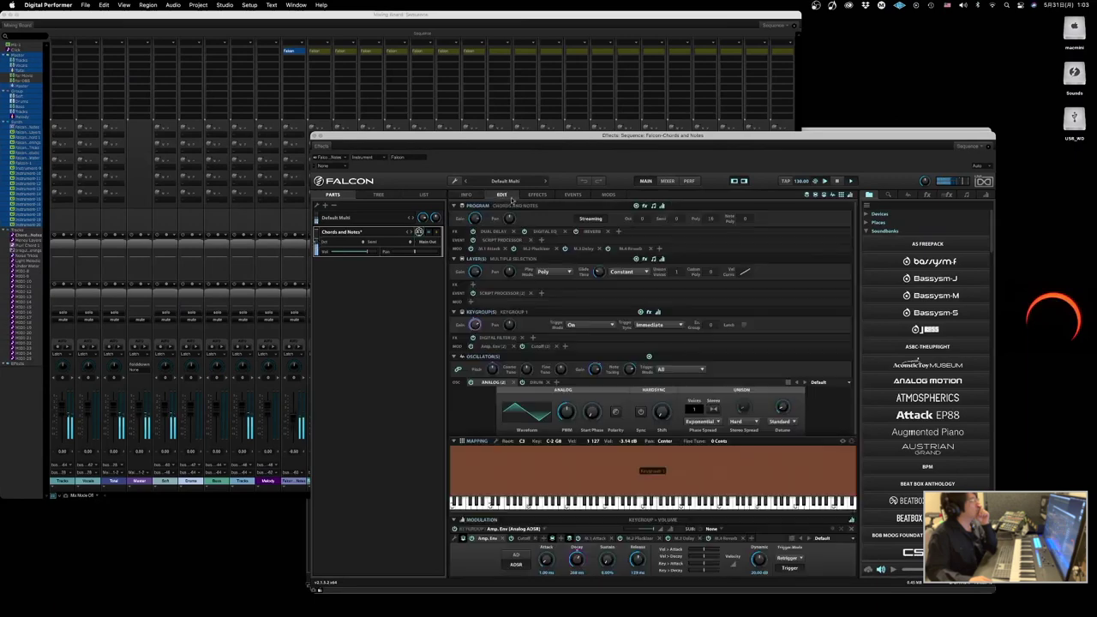
click(490, 347)
drag(635, 364, 636, 383)
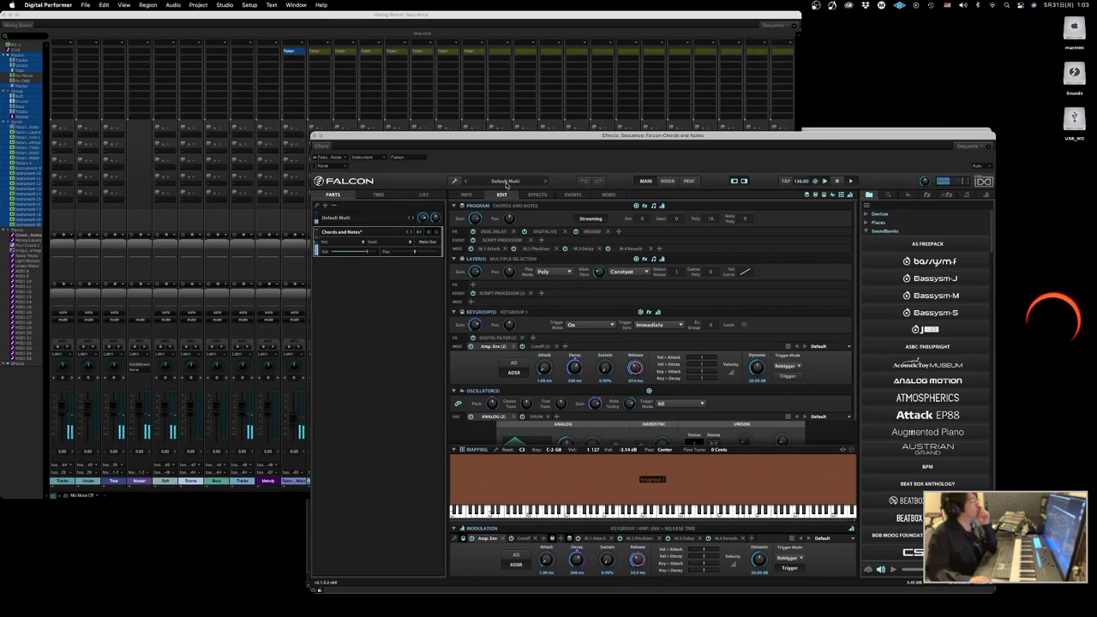
- Raise the Attack macro and lower the Reverb macro of the Chords and Notes preset, and return to the Mixing Board
click(467, 195)
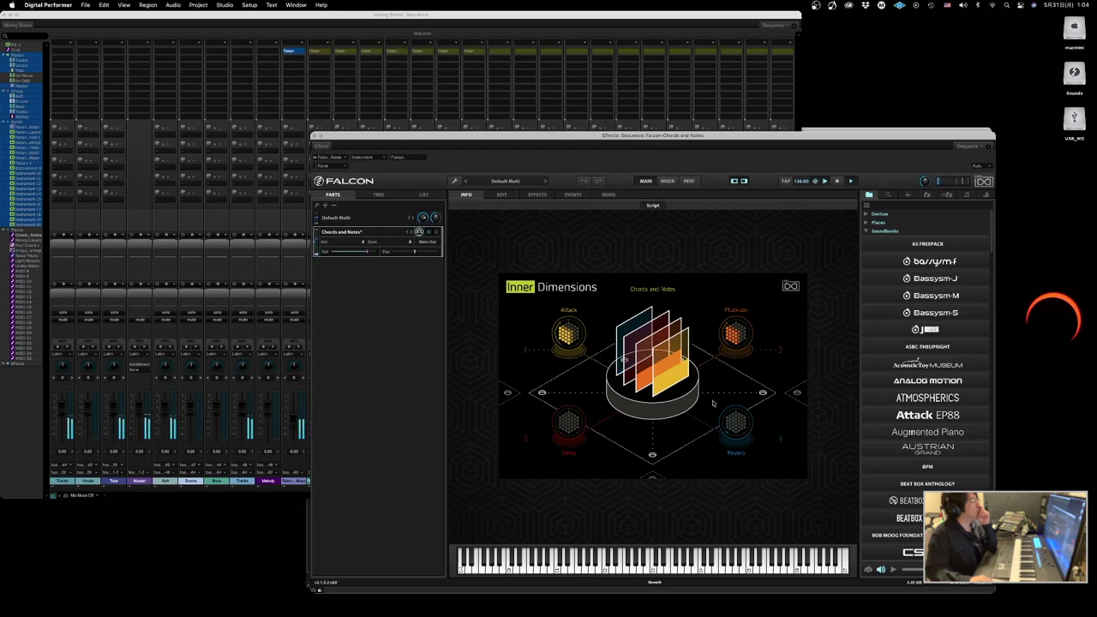
click(502, 195)
click(466, 194)
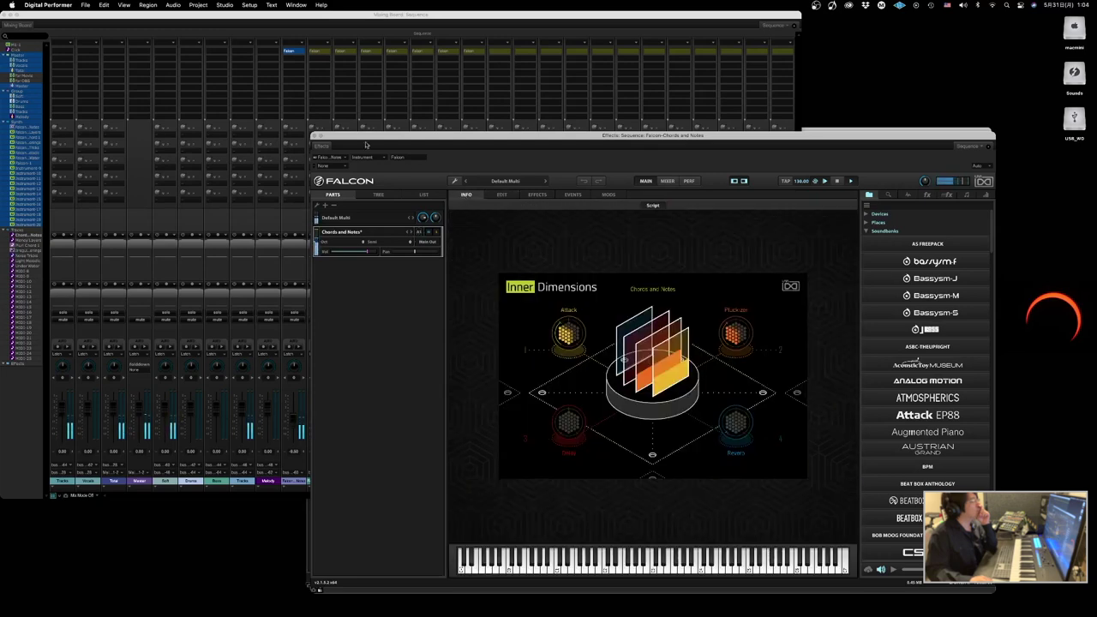
click(286, 190)
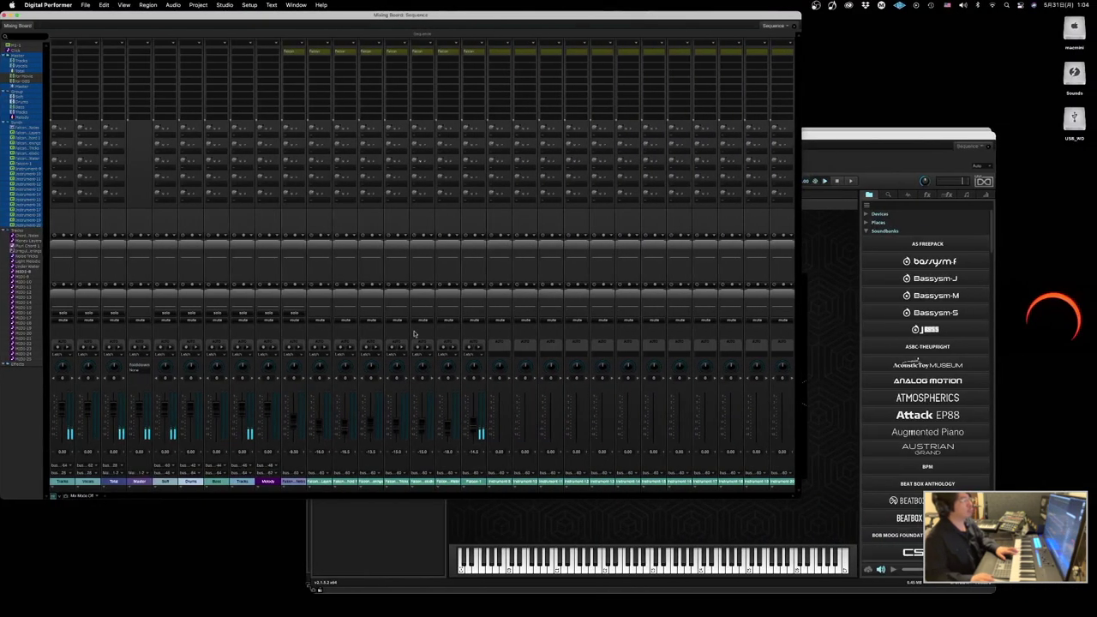
- Close the Falcon window holding Chords and Notes and bring forward the Falcon-1 instance holding Lamenting Beast 1
click(824, 455)
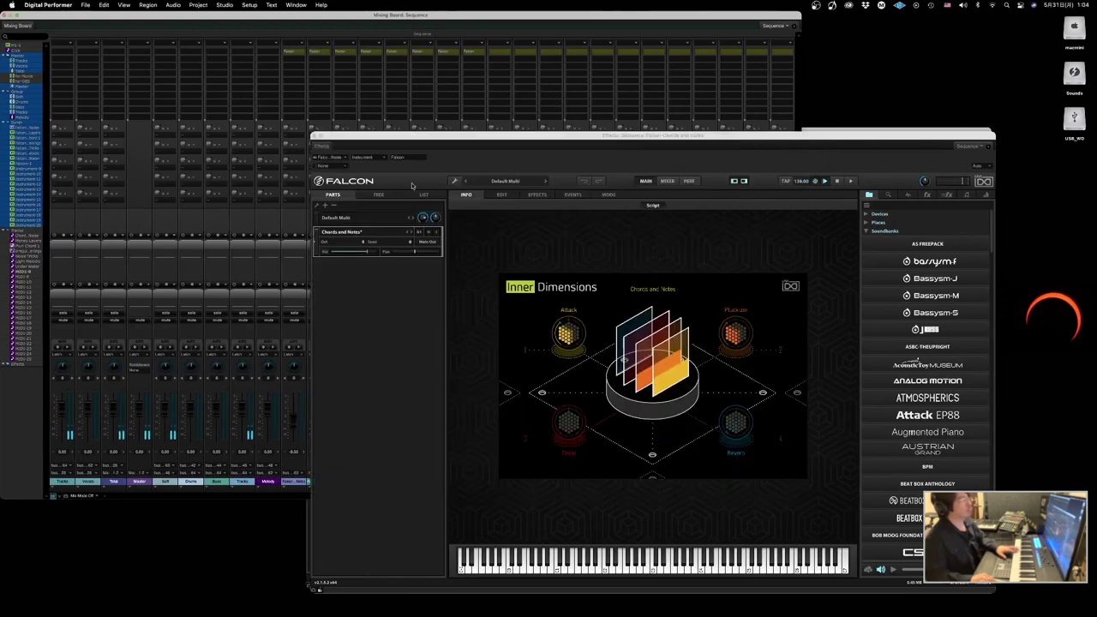
click(314, 136)
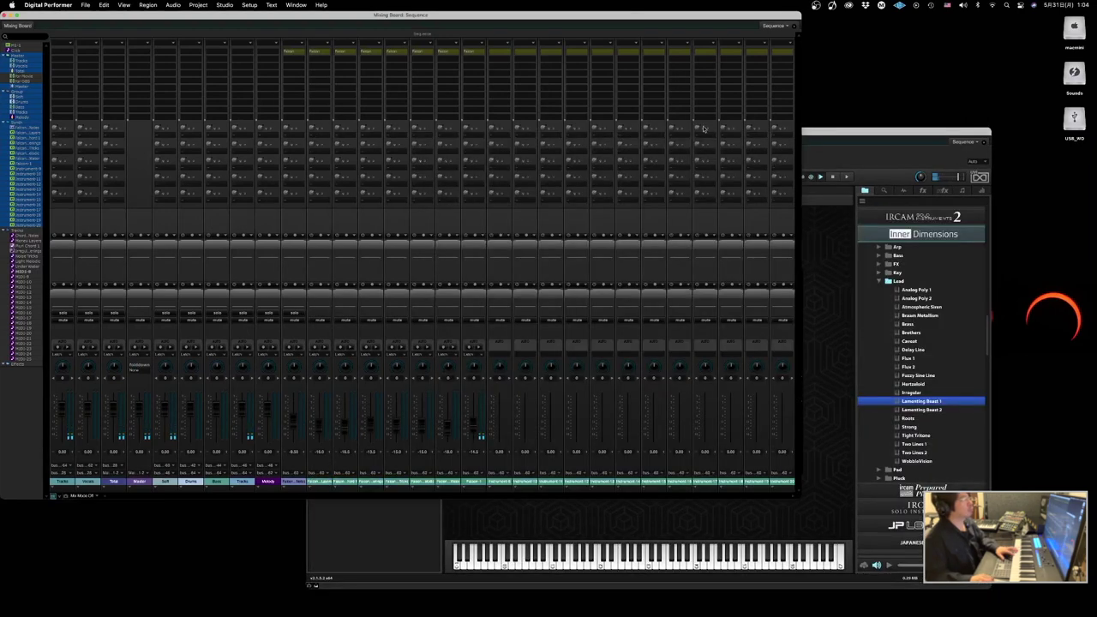
click(942, 432)
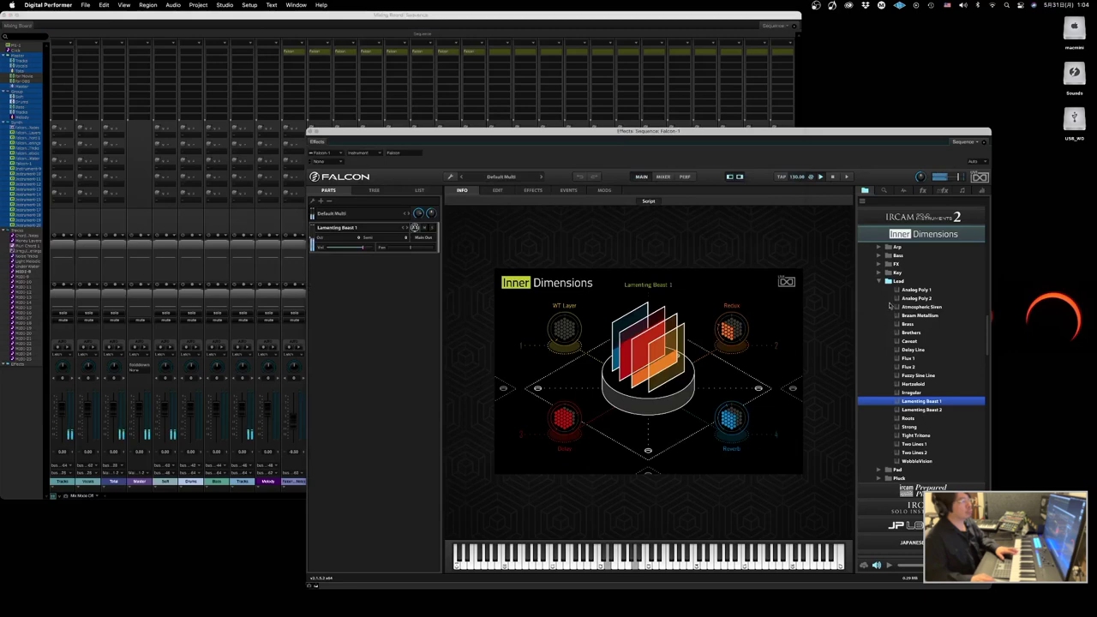
- Audition the Inner Dimensions lead presets Roots, Strong, Two Lines 1, Two Lines 2 and WobbleVision in Falcon-1
click(925, 419)
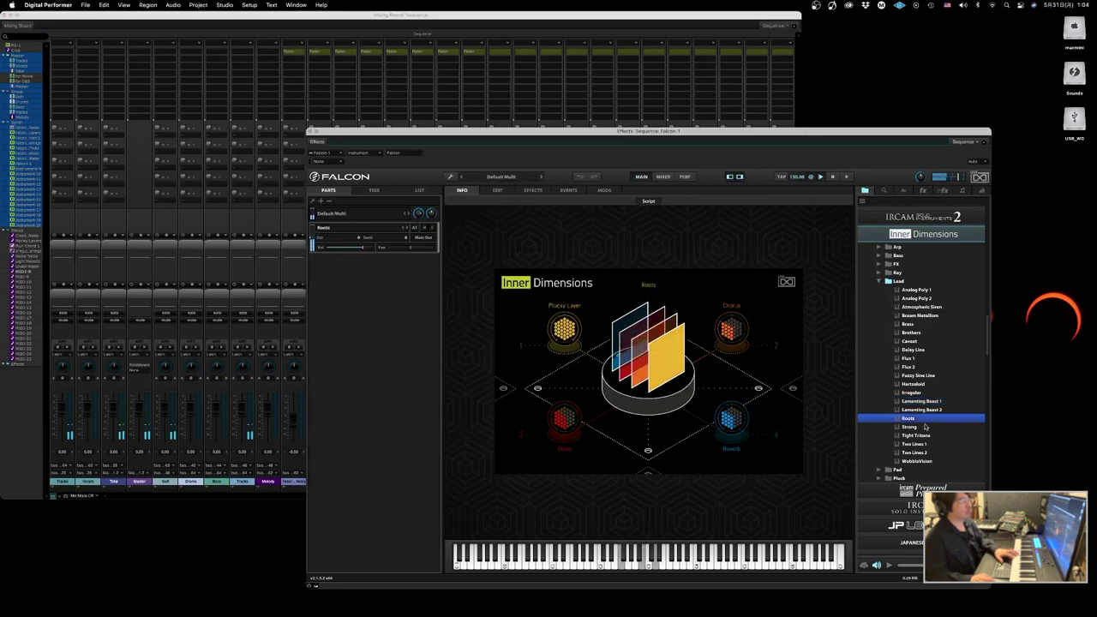
click(923, 427)
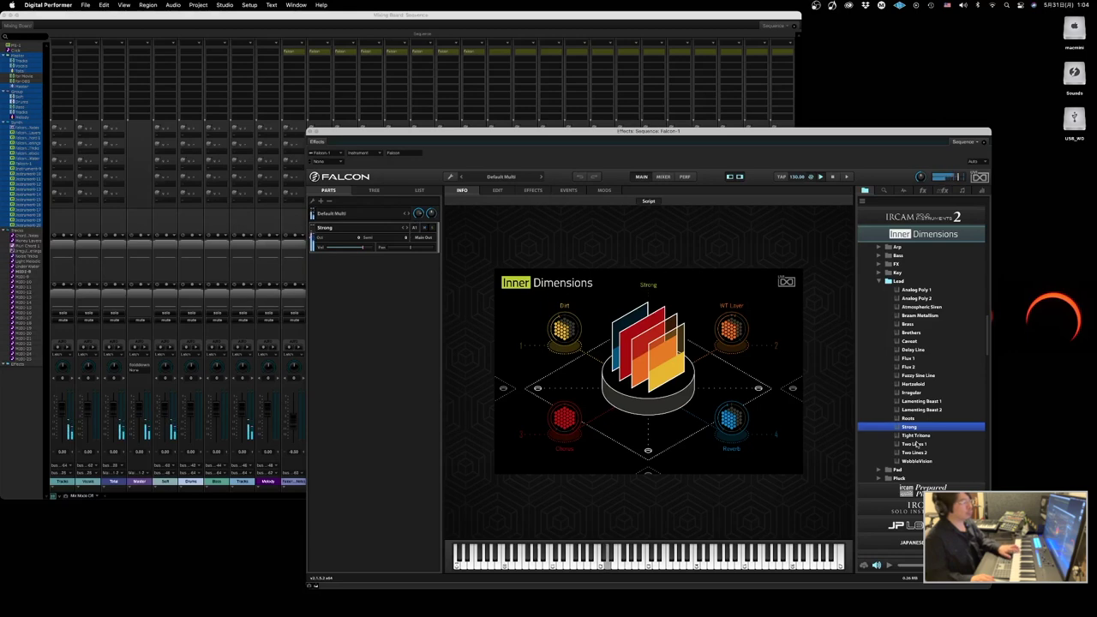
click(916, 444)
click(914, 453)
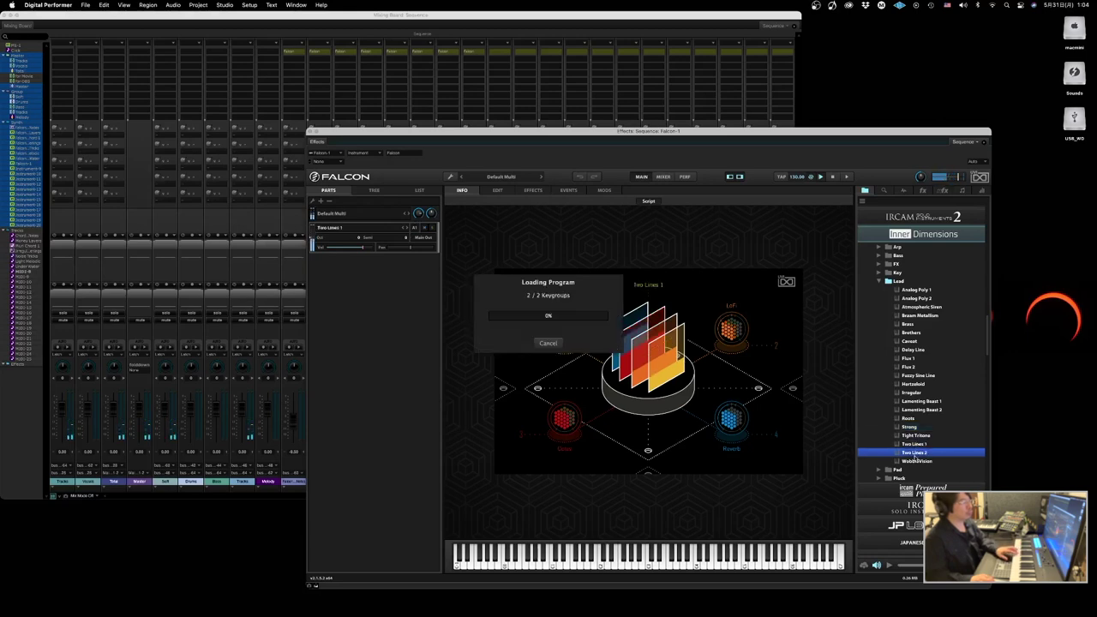
click(915, 461)
- Browse the Inner Dimensions Pad category and audition Calm Wobble, Delicate and Cosmic
click(878, 280)
click(879, 289)
click(900, 299)
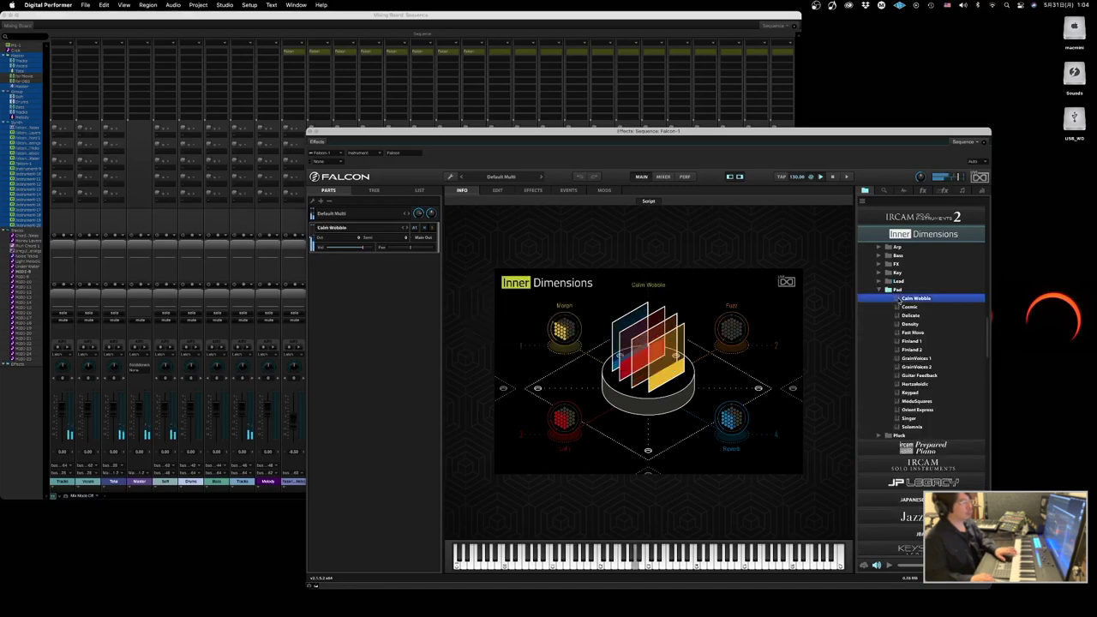
click(907, 307)
double_click(899, 316)
double_click(898, 308)
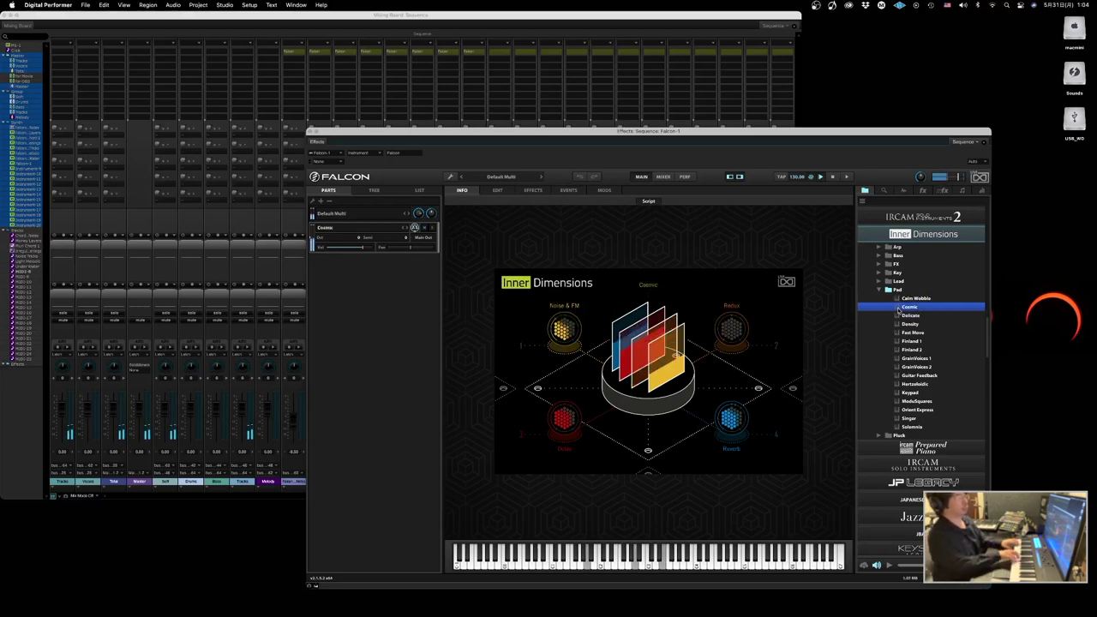
- Audition the pad presets Delicate, Density, Fast Move, Finland 1 and Finland 2
click(922, 317)
click(924, 323)
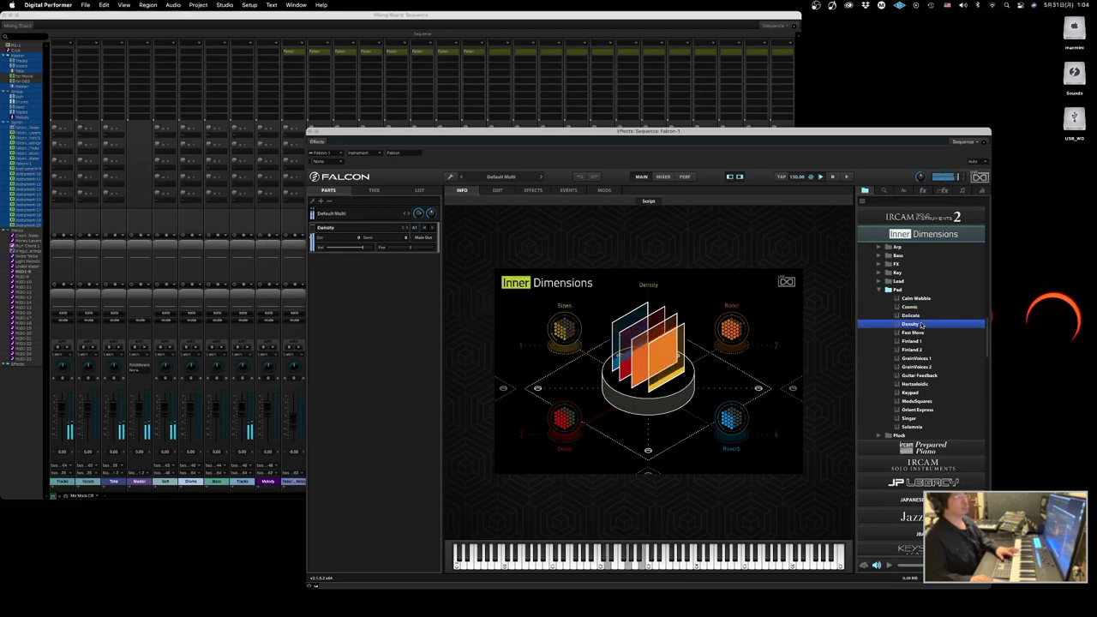
click(921, 332)
click(921, 341)
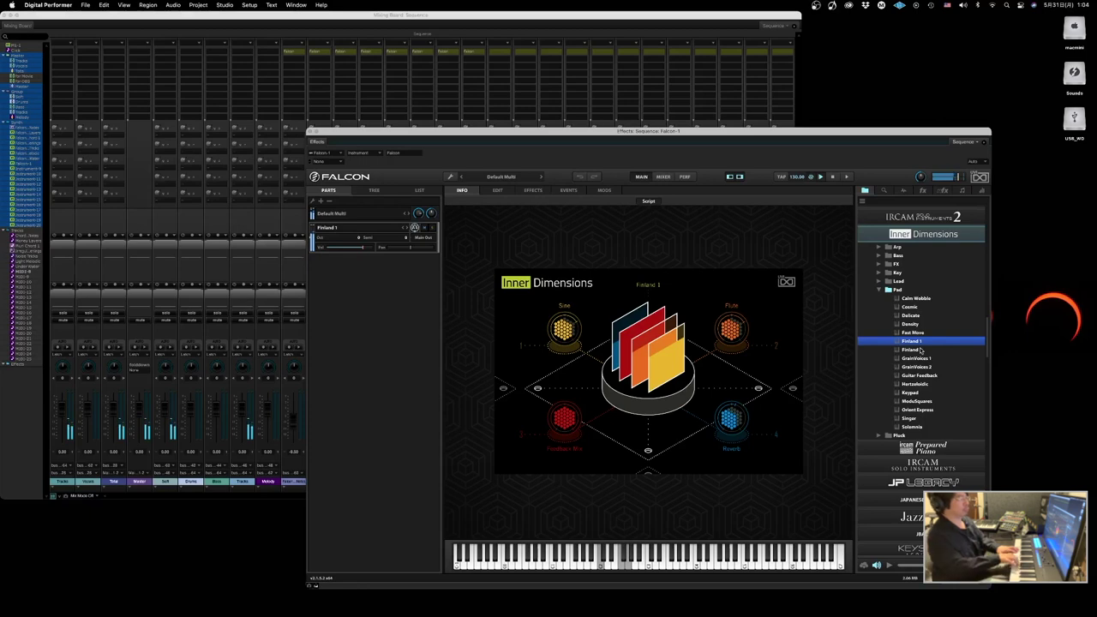
click(921, 350)
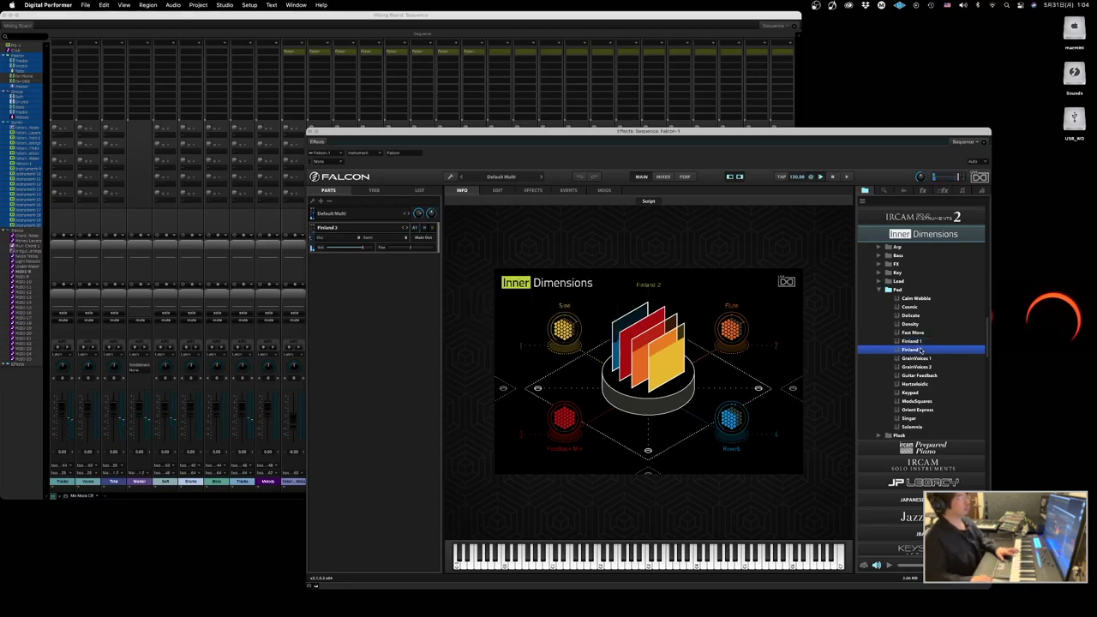
- Audition the pad presets in sequence from GrainVoices 1 through Keypad
click(284, 300)
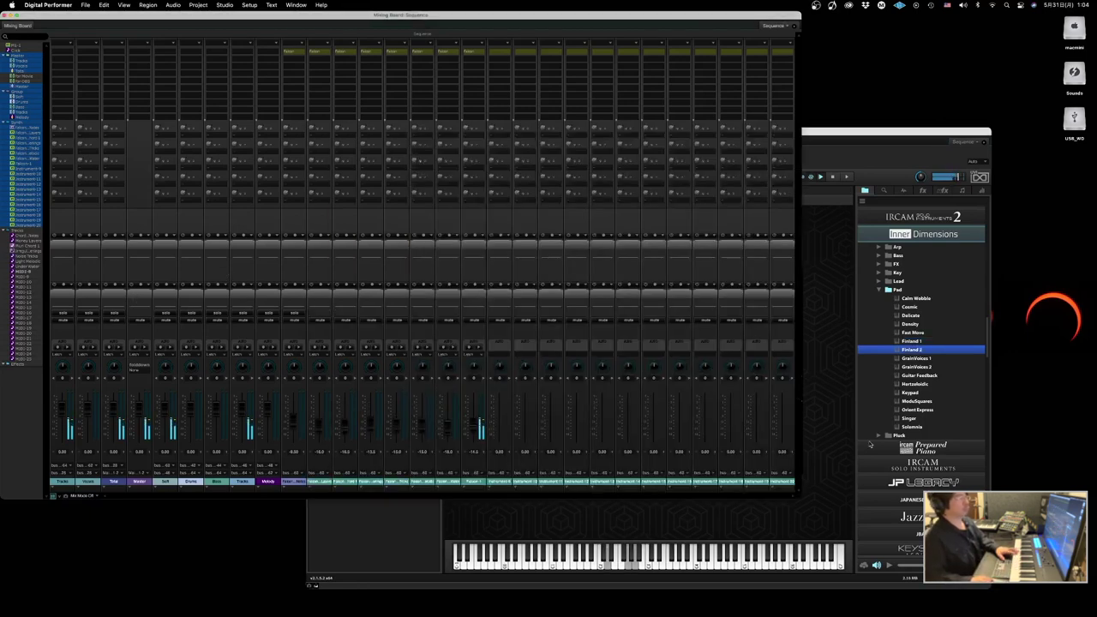
click(917, 358)
click(925, 366)
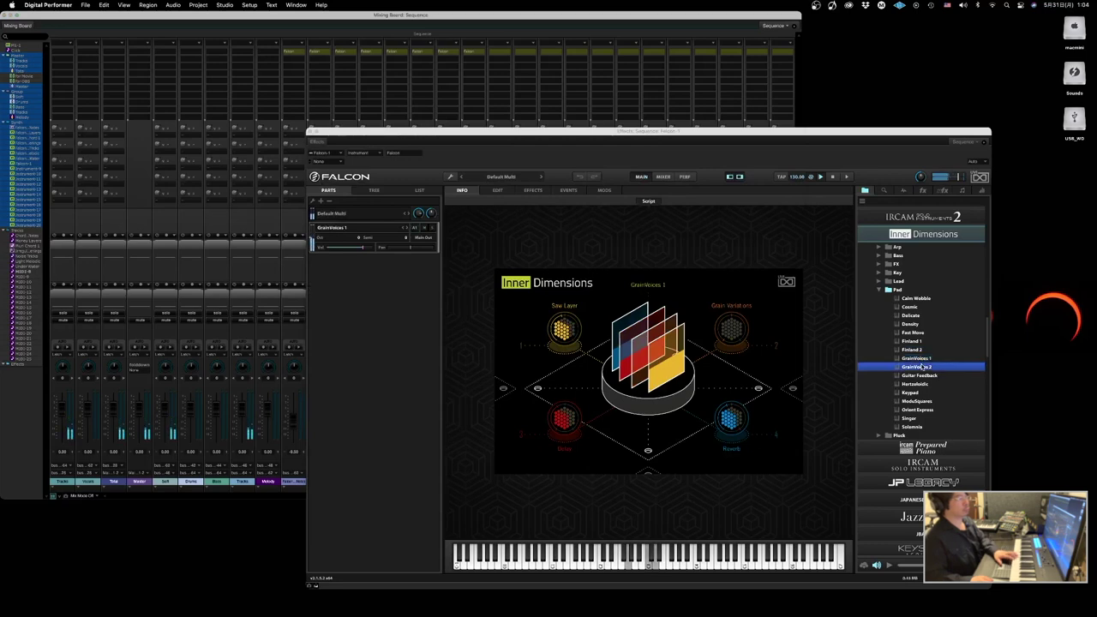
click(922, 376)
click(917, 384)
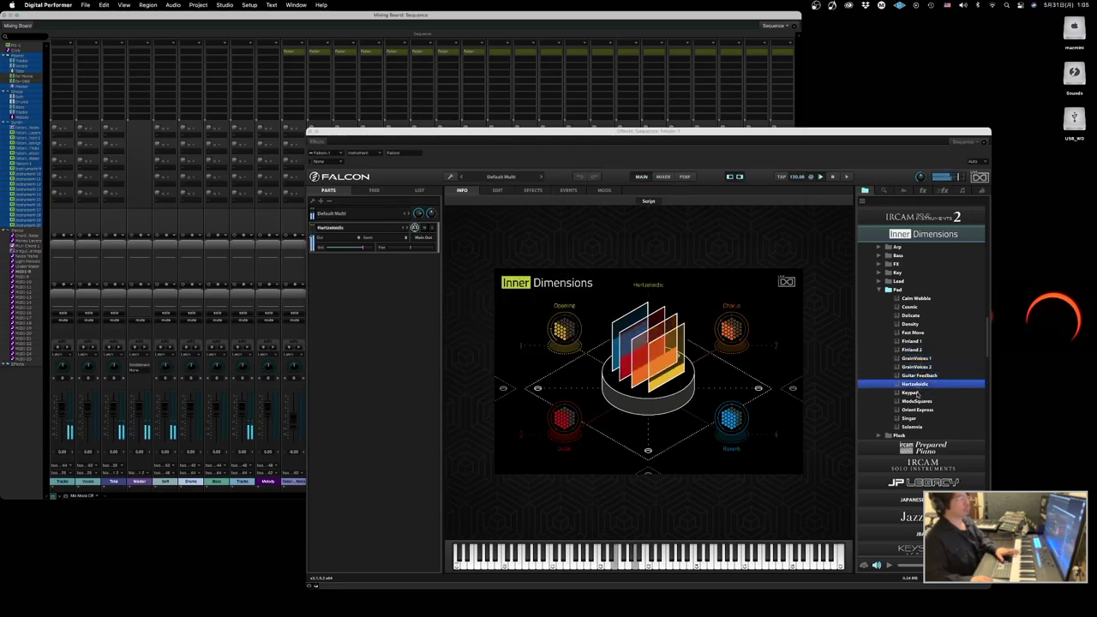
click(915, 393)
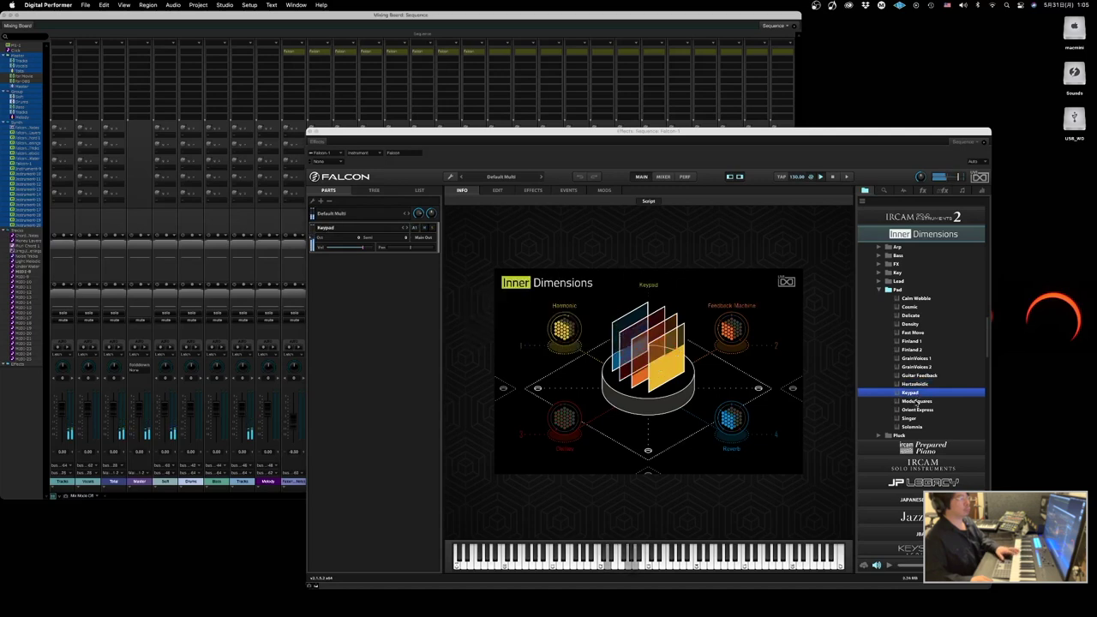
- Audition the remaining pad presets ModuSquares, Orient Express, Singer and Solemnia
click(916, 401)
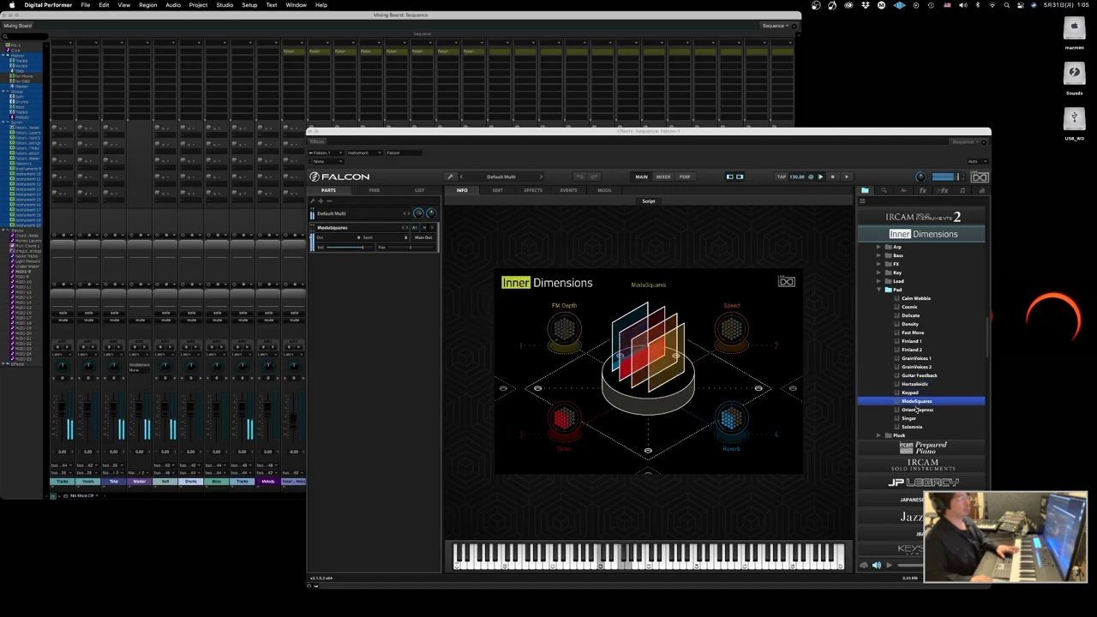
click(917, 410)
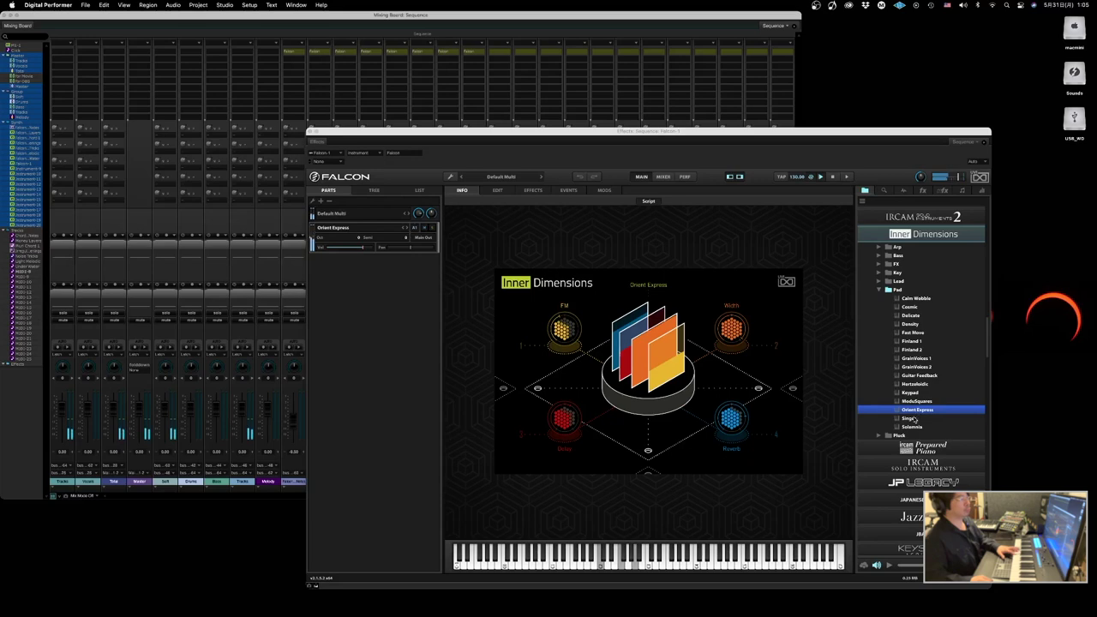
click(915, 418)
click(913, 426)
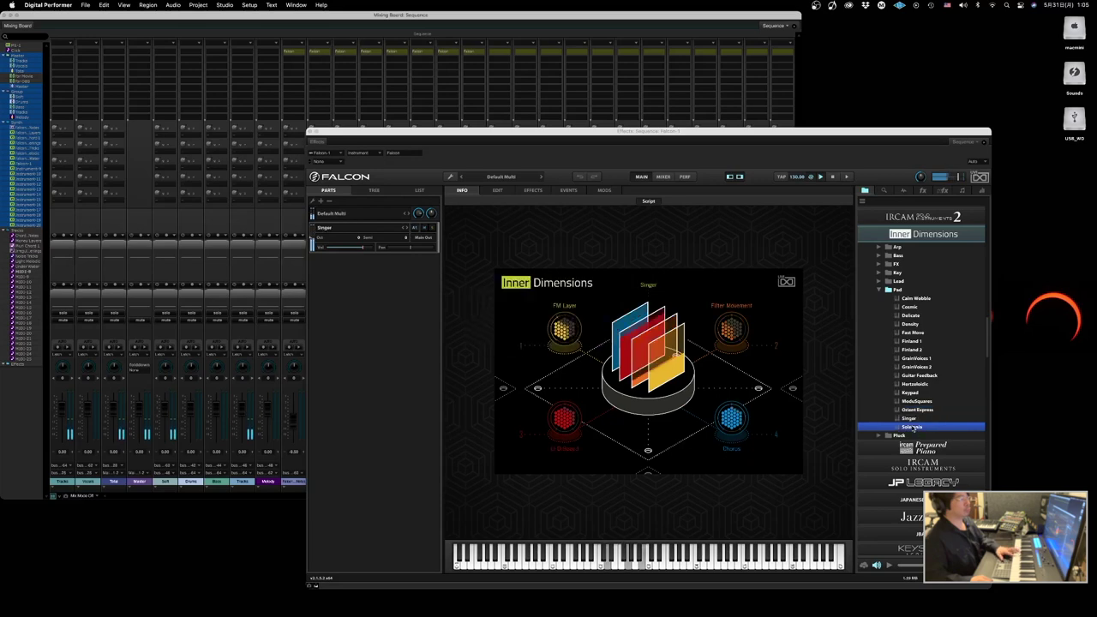
- Switch to the Inner Dimensions Pluck category and try out the Arplucky preset
click(879, 290)
click(878, 299)
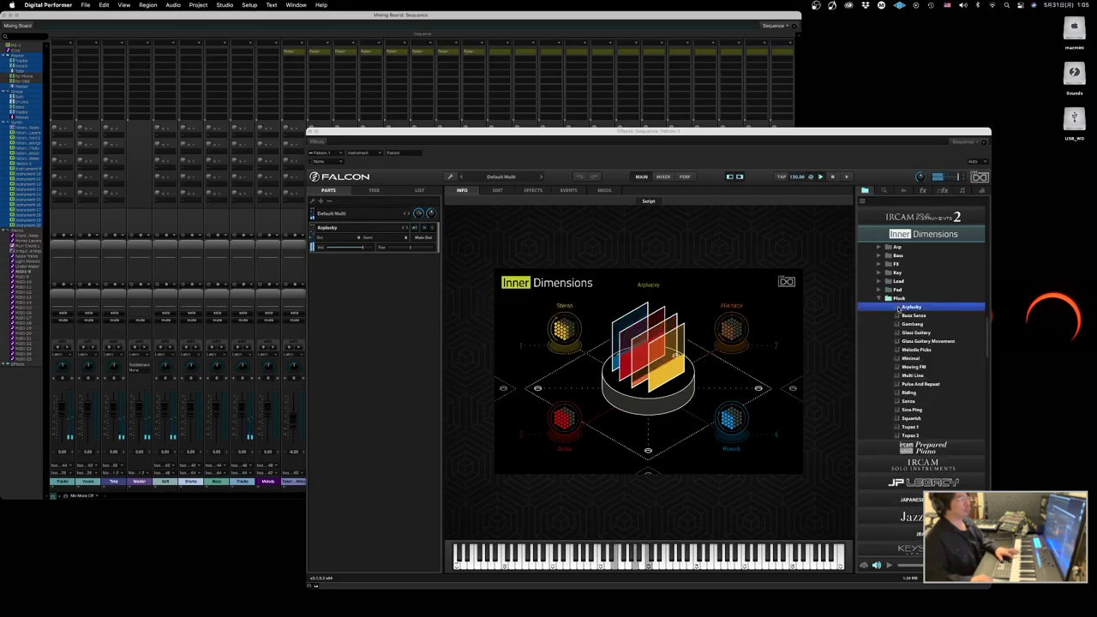
click(912, 315)
click(898, 307)
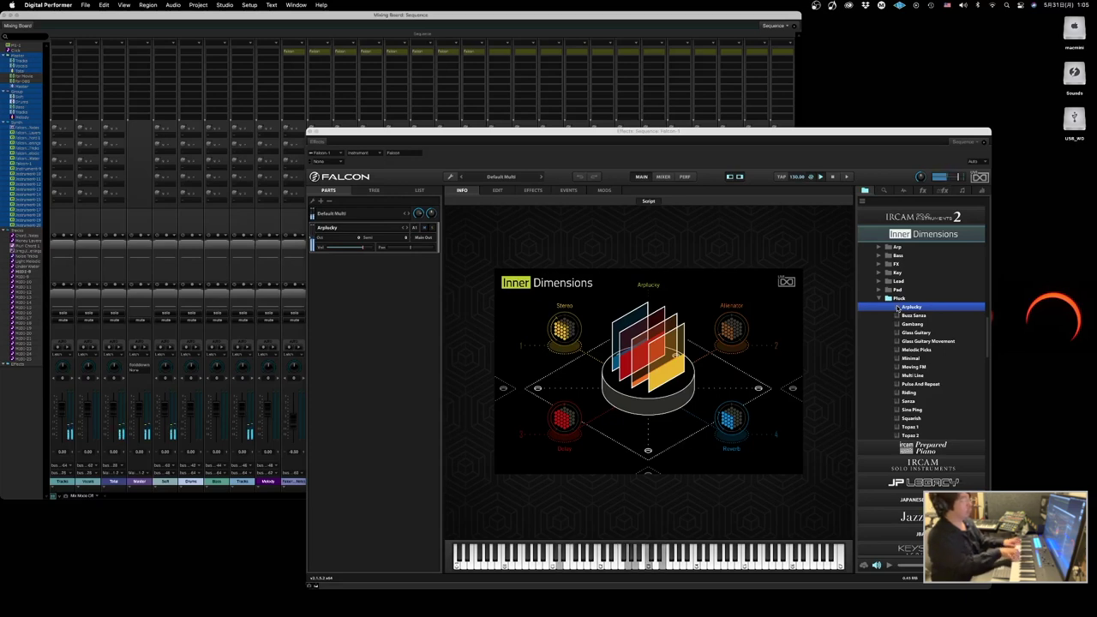
- Audition the pluck presets in sequence from Buzz Sanza through Melodic Picks and Minimal
click(897, 317)
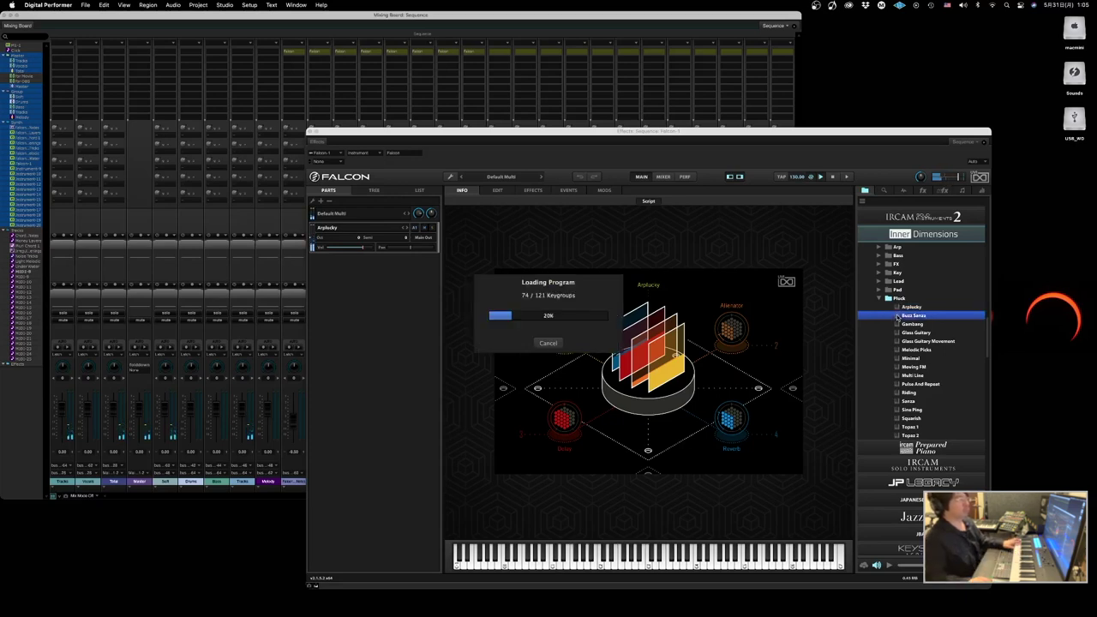
click(897, 325)
click(897, 333)
click(897, 341)
click(897, 351)
click(897, 359)
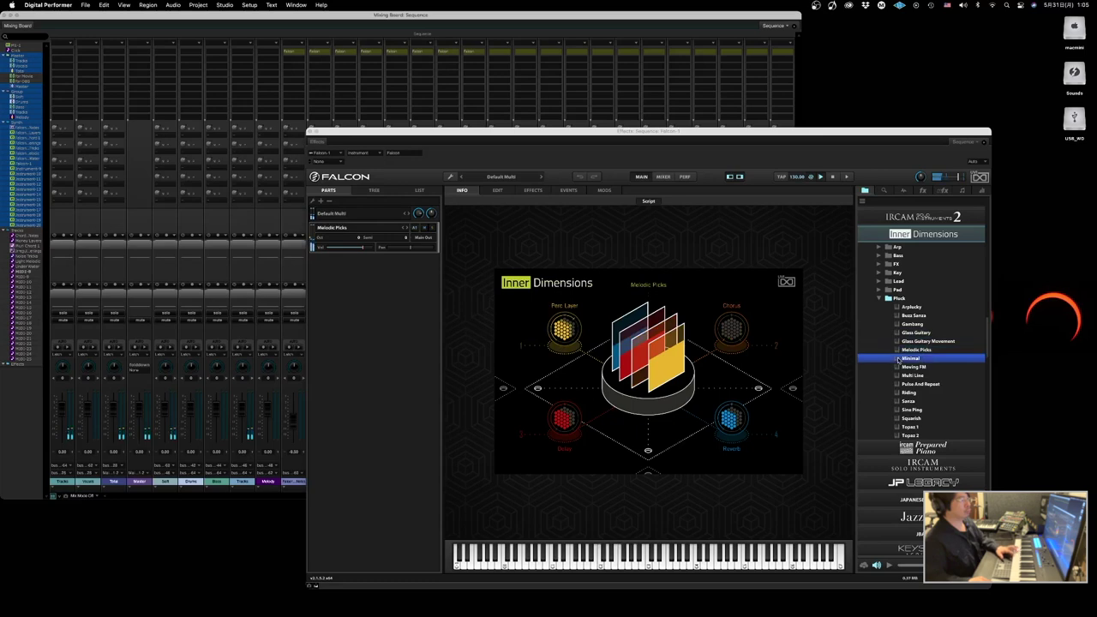
- Audition the remaining pluck presets one after another, from Moving FM through Topaz 2
click(897, 367)
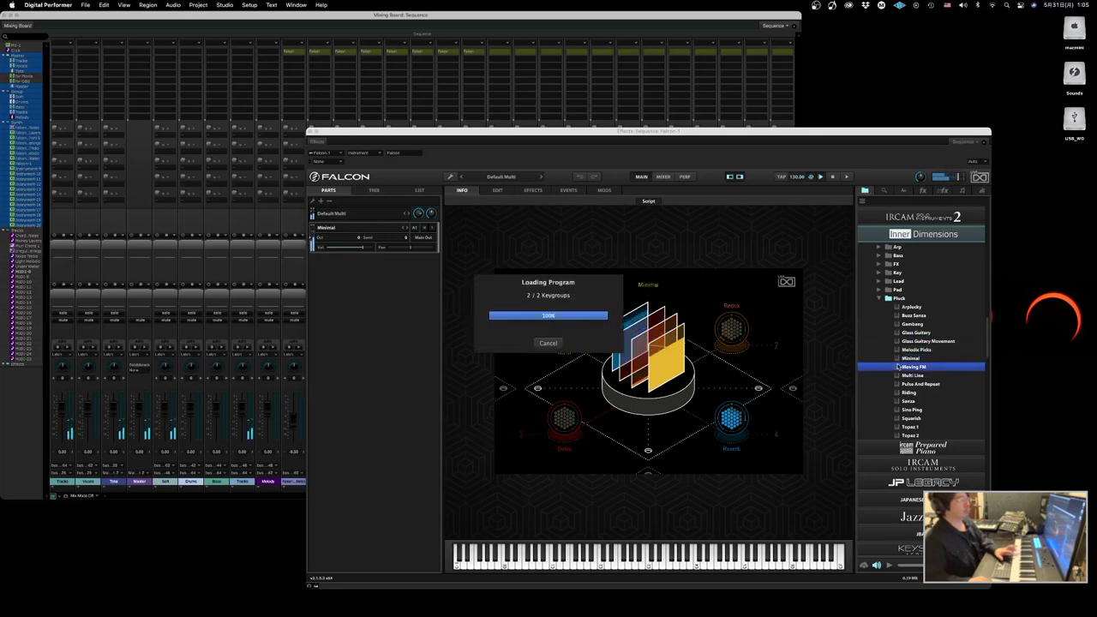
click(897, 375)
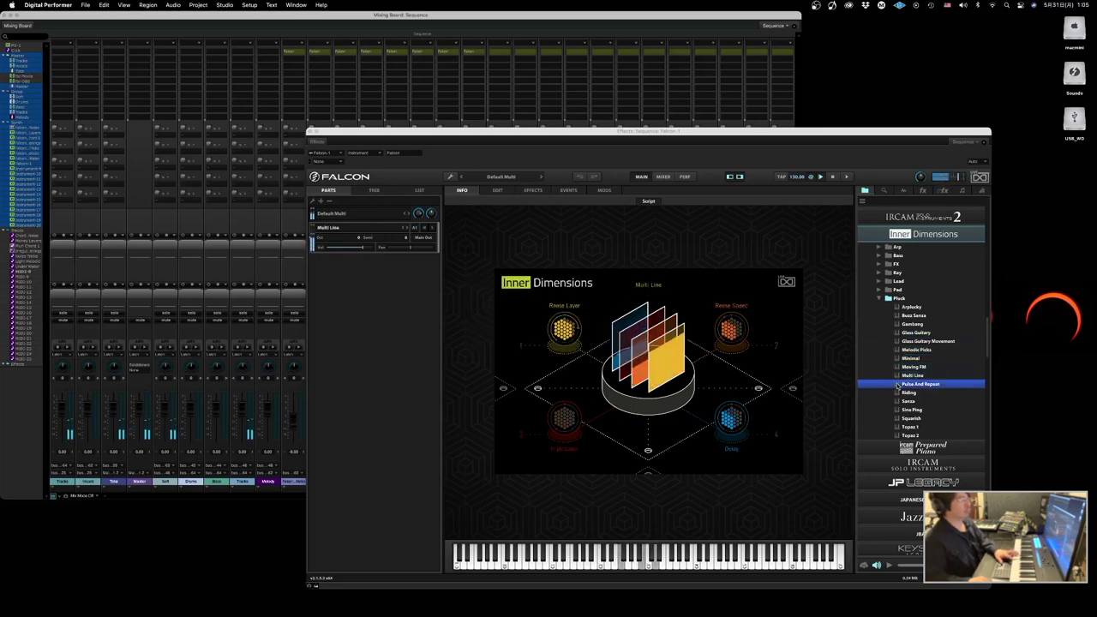
click(897, 384)
click(897, 393)
click(897, 401)
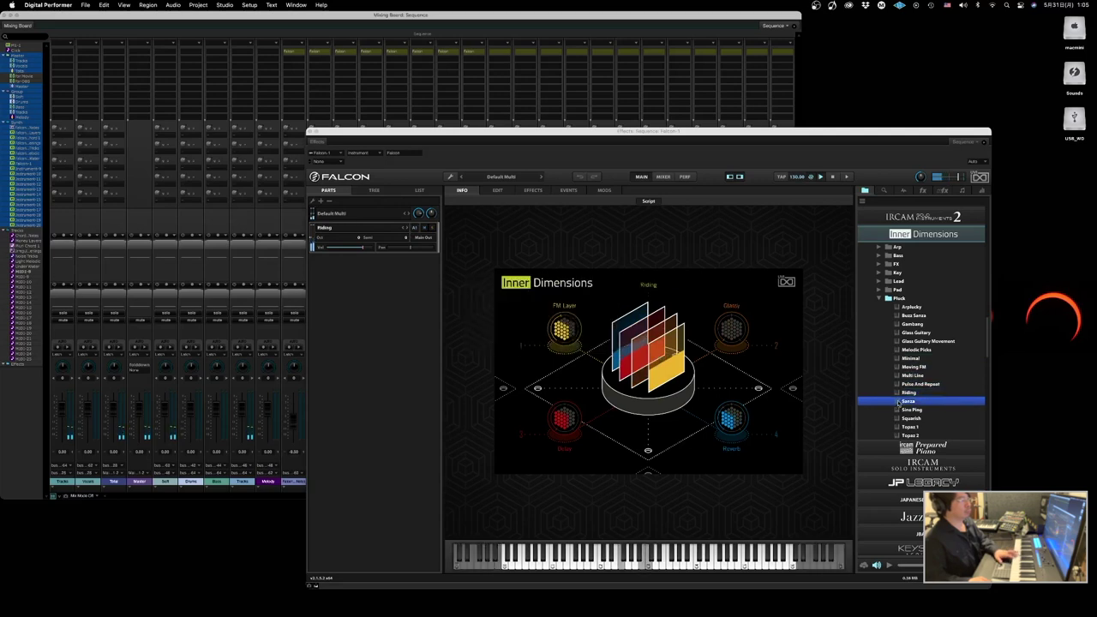
click(897, 410)
click(897, 418)
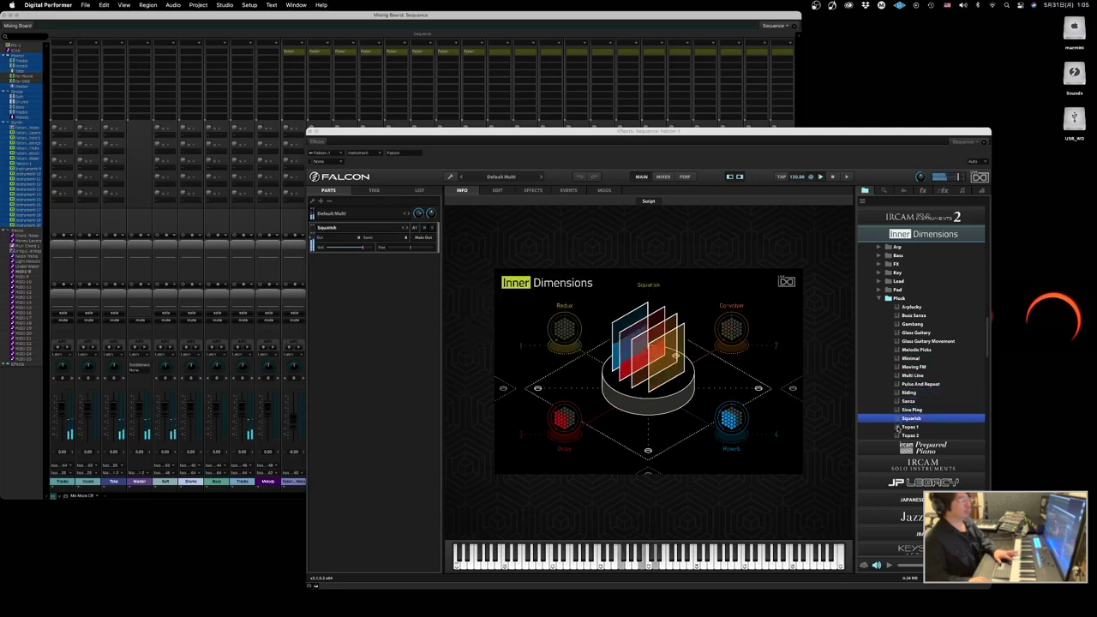
click(897, 427)
click(897, 435)
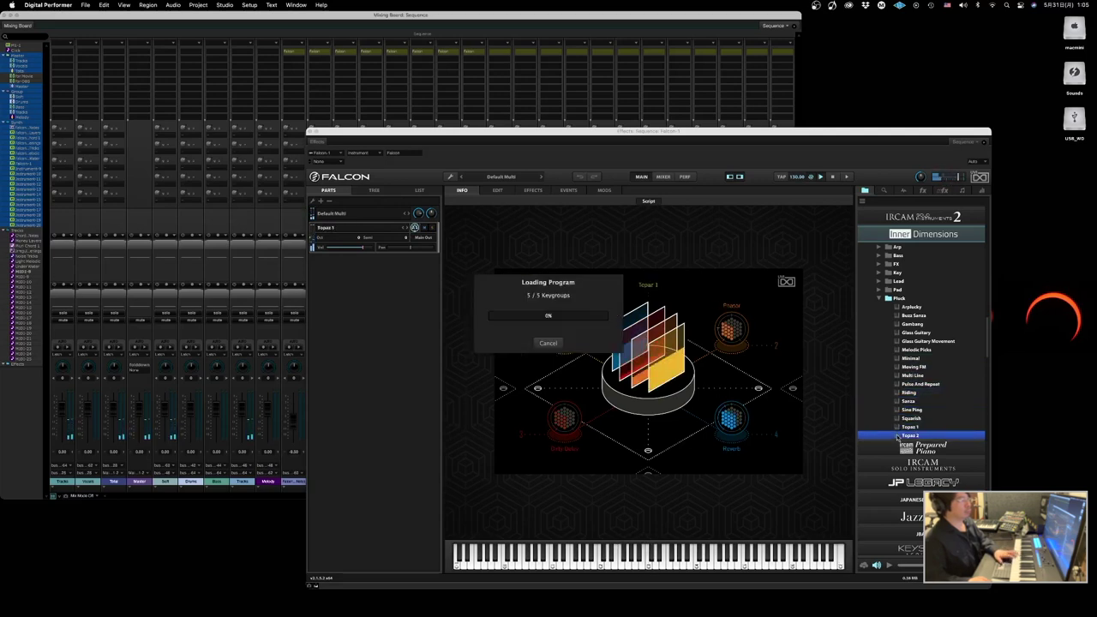
- Switch to the Inner Dimensions Arp category and audition Arp Chords, Chords and Notes, Entropy and Interference
click(884, 298)
click(879, 249)
click(900, 256)
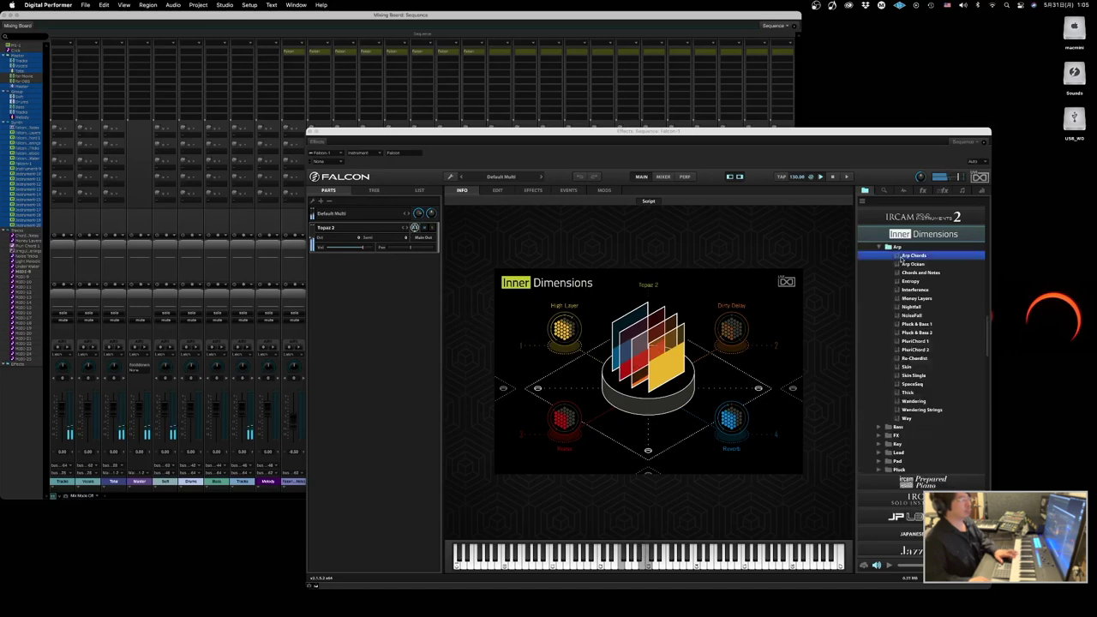
click(903, 272)
click(900, 281)
click(900, 289)
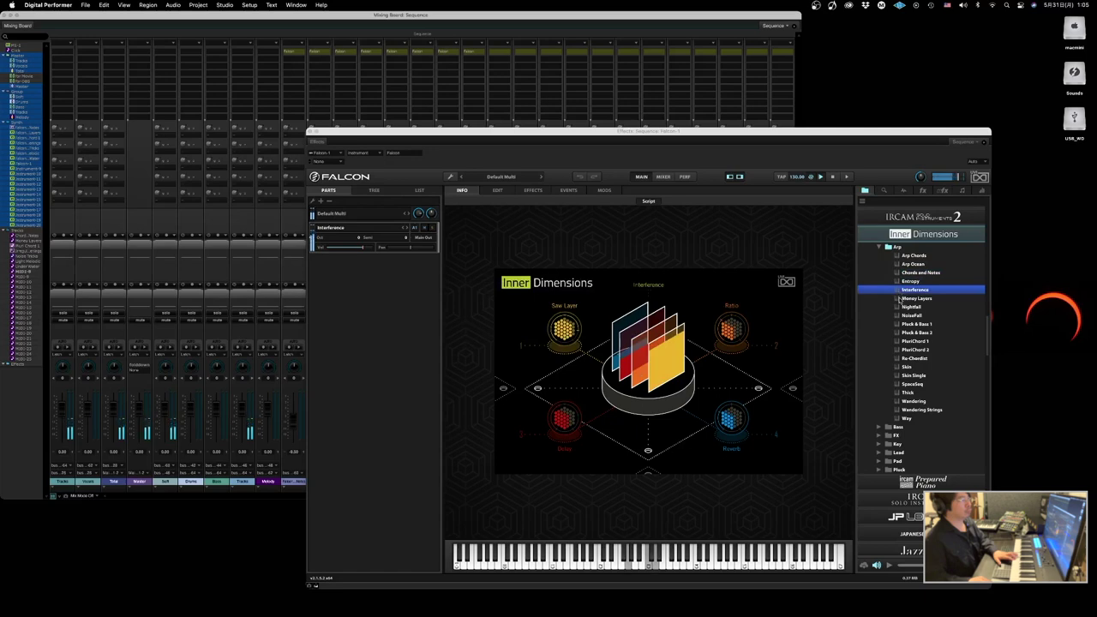
- Audition the arp presets in sequence from Money Layers through PluriChord 2
click(899, 299)
click(900, 307)
click(900, 316)
click(903, 324)
click(902, 332)
click(902, 341)
click(902, 350)
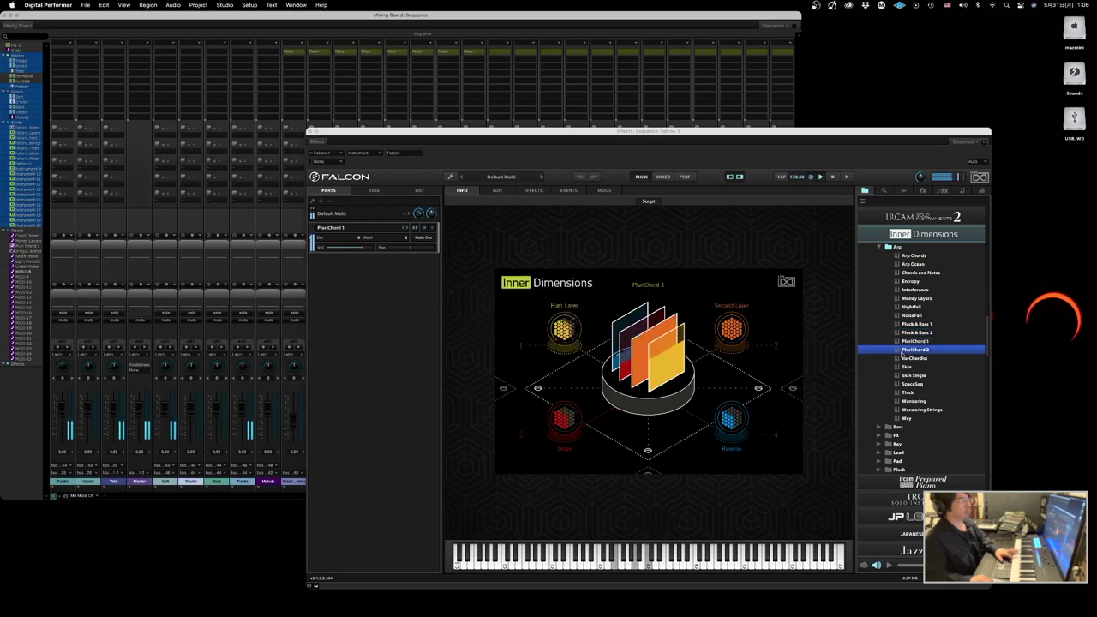
- Compare the arp presets Re-Chordist, Skin and Skin Single, then reload Re-Chordist and try it with the sequence transport
click(901, 358)
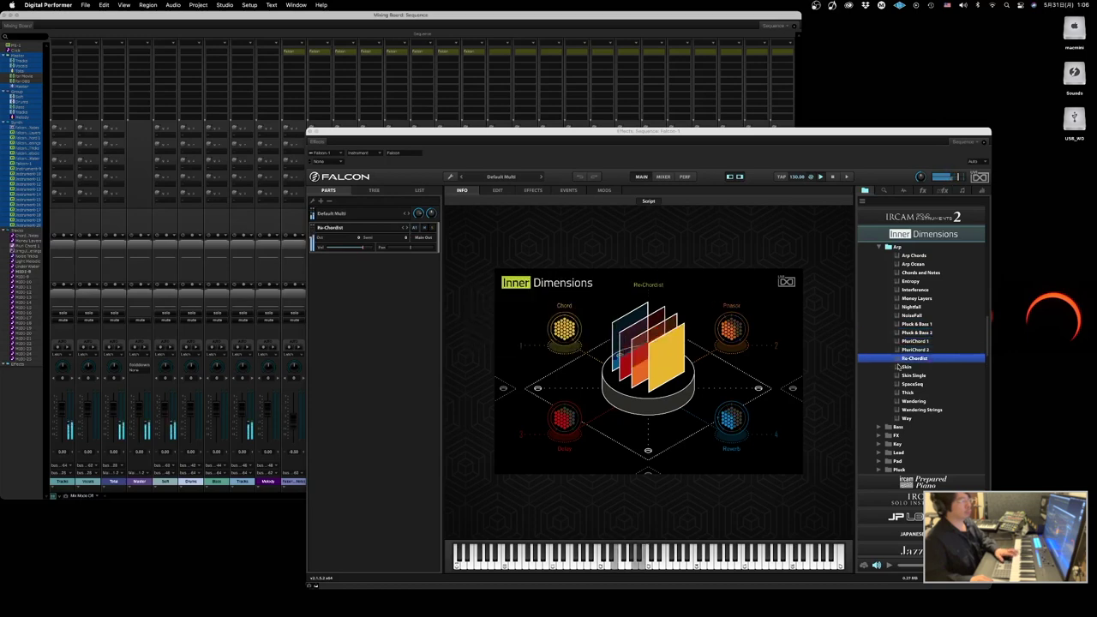
click(897, 367)
click(899, 376)
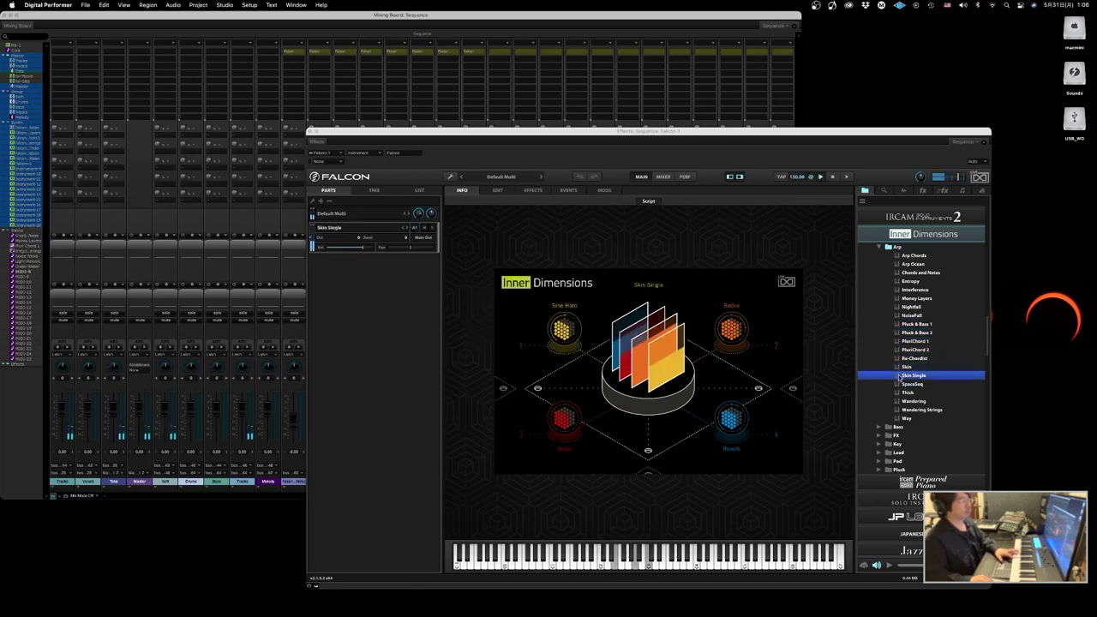
click(899, 366)
click(898, 358)
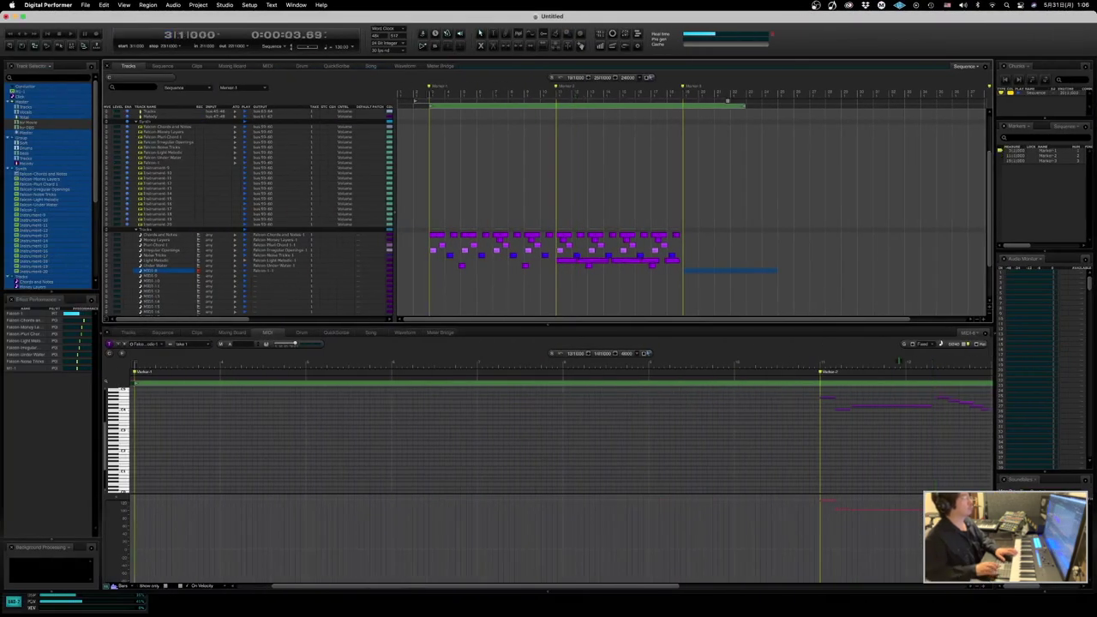
key(space)
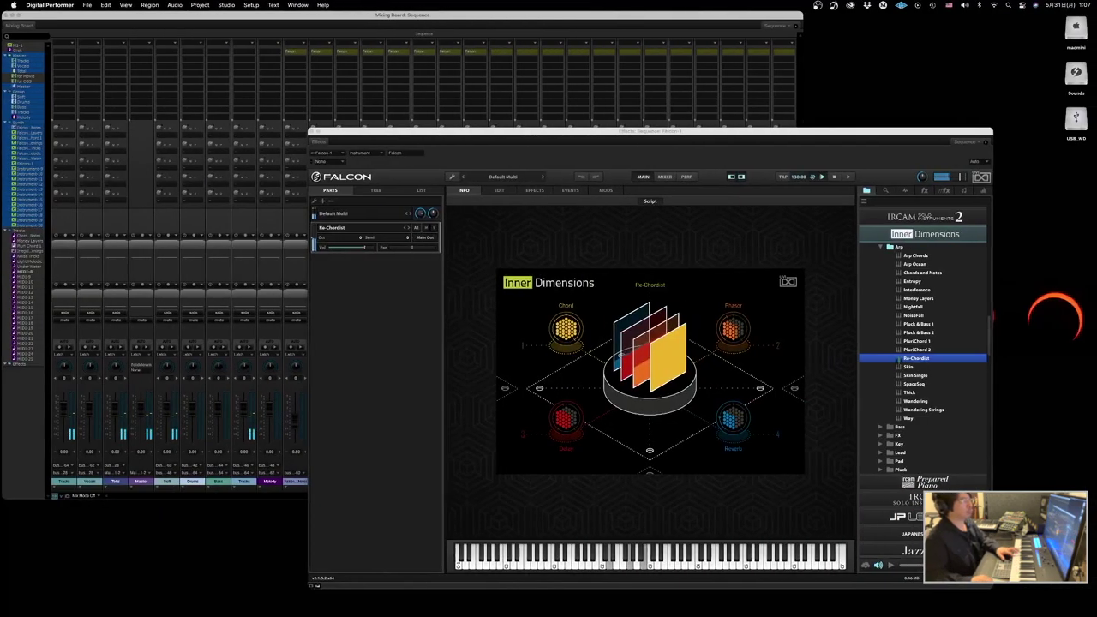
- Audition the remaining arp presets from Skin through Thick and load Wandering to try it against the sequence
click(906, 367)
click(904, 375)
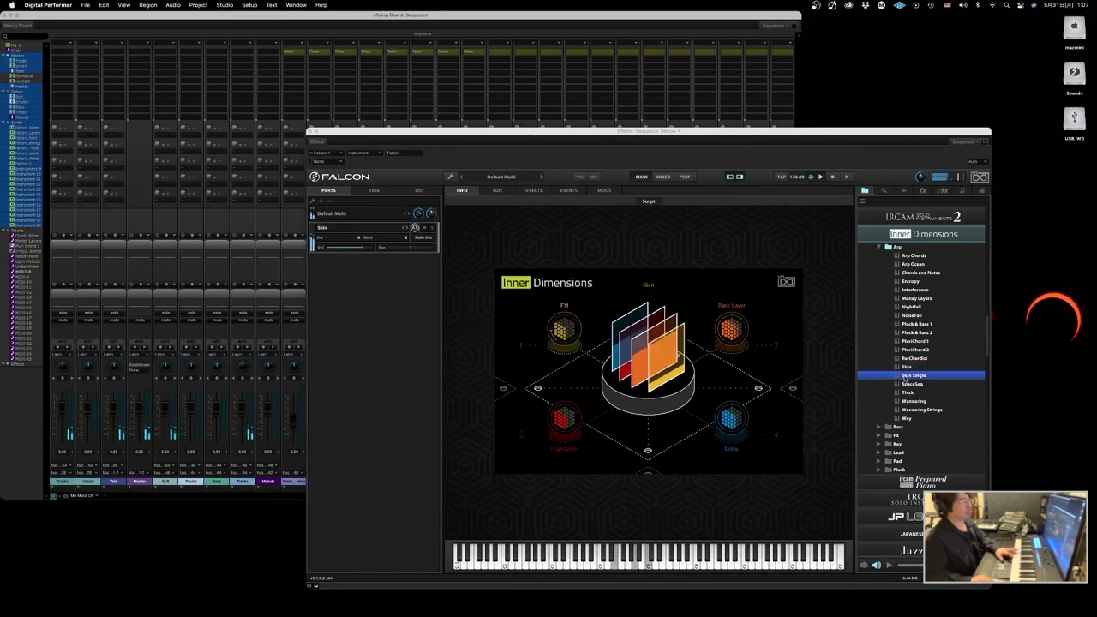
click(906, 384)
click(907, 393)
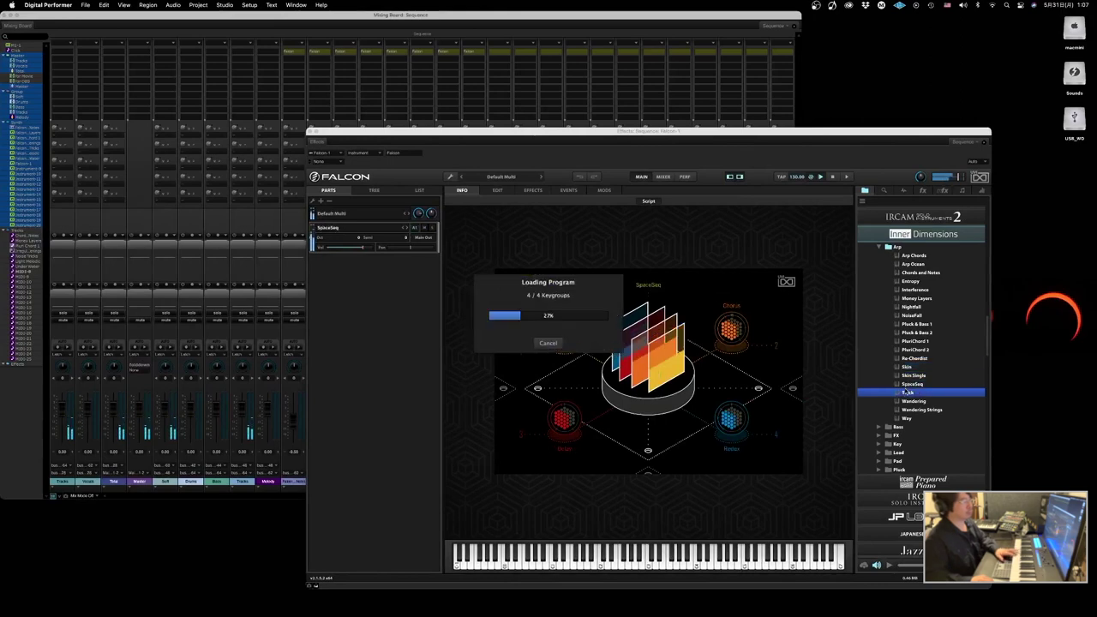
click(906, 401)
click(905, 410)
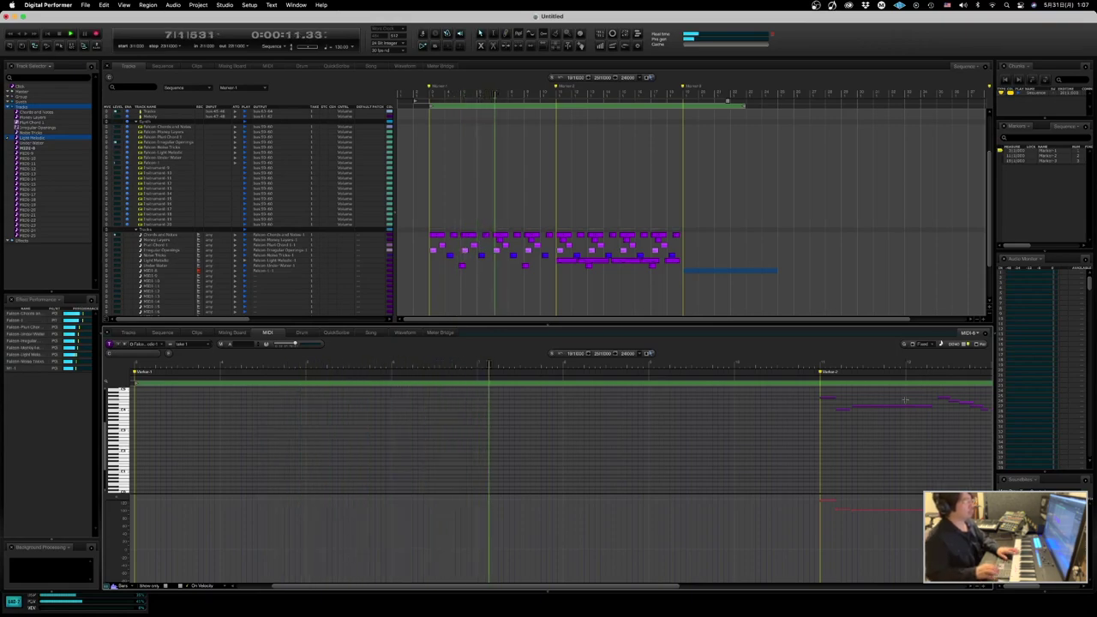
key(ctrl+Right)
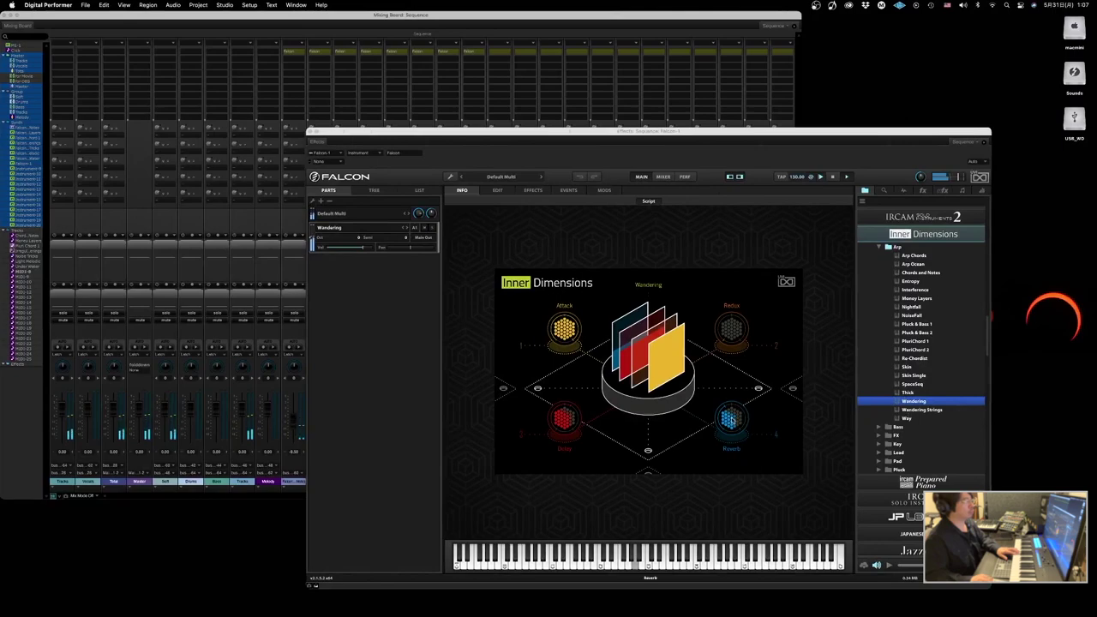
- Record a Wandering phrase on the MIDI-8 track from bar 7 up to Marker-2 and select the recorded range
key(ctrl+Left)
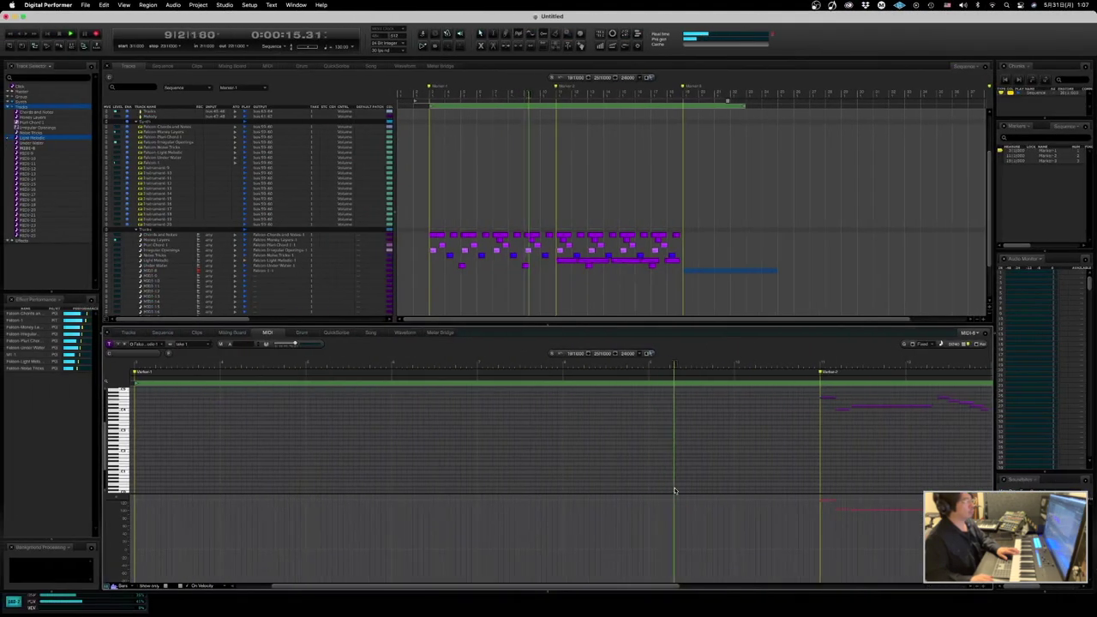
key(super+z)
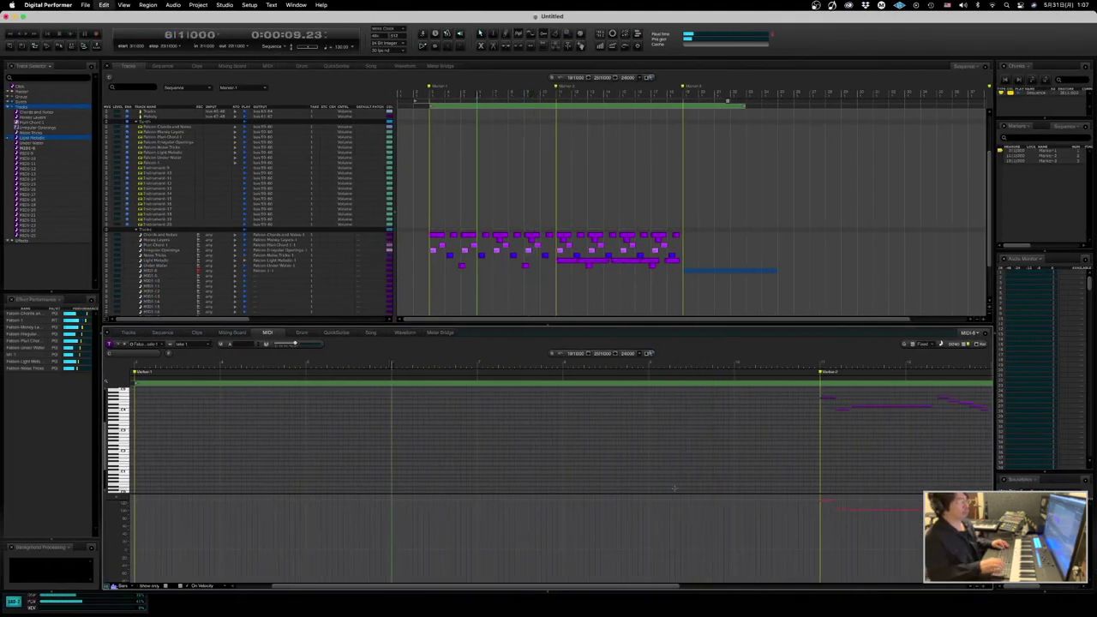
key(3)
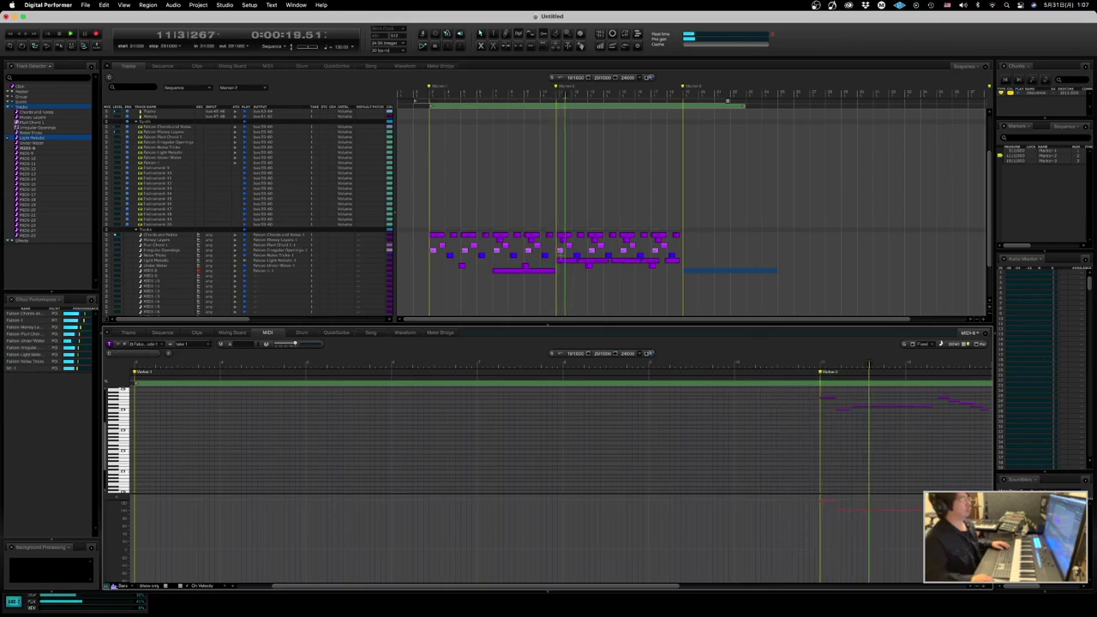
drag(569, 273, 481, 274)
- Turn down the Delay and Reverb of the Wandering preset in its Falcon instance
key(super+0)
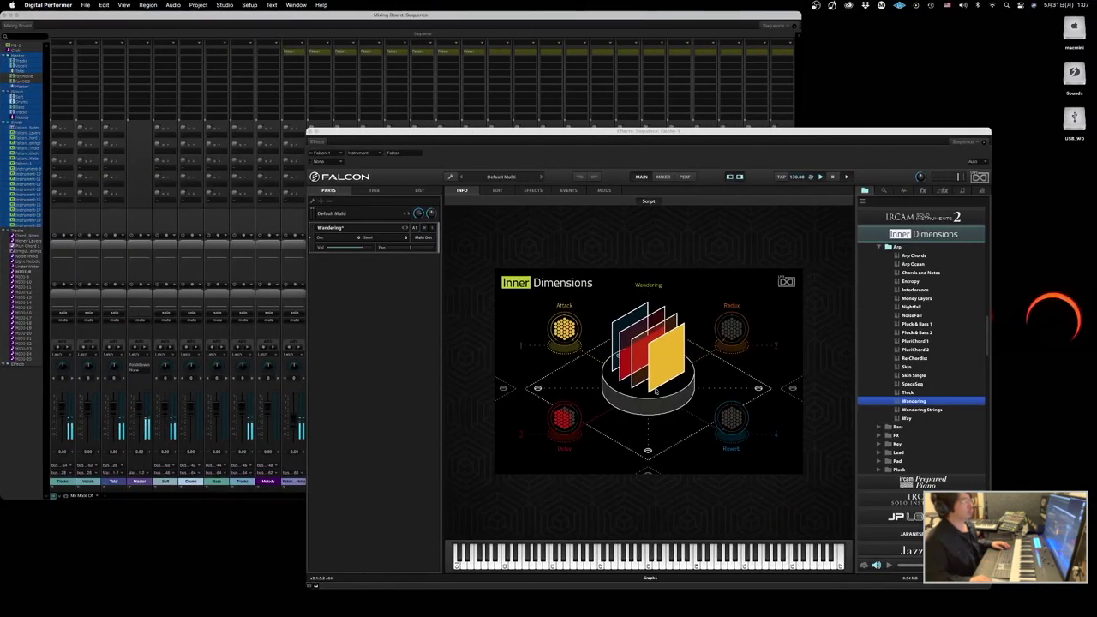
click(564, 424)
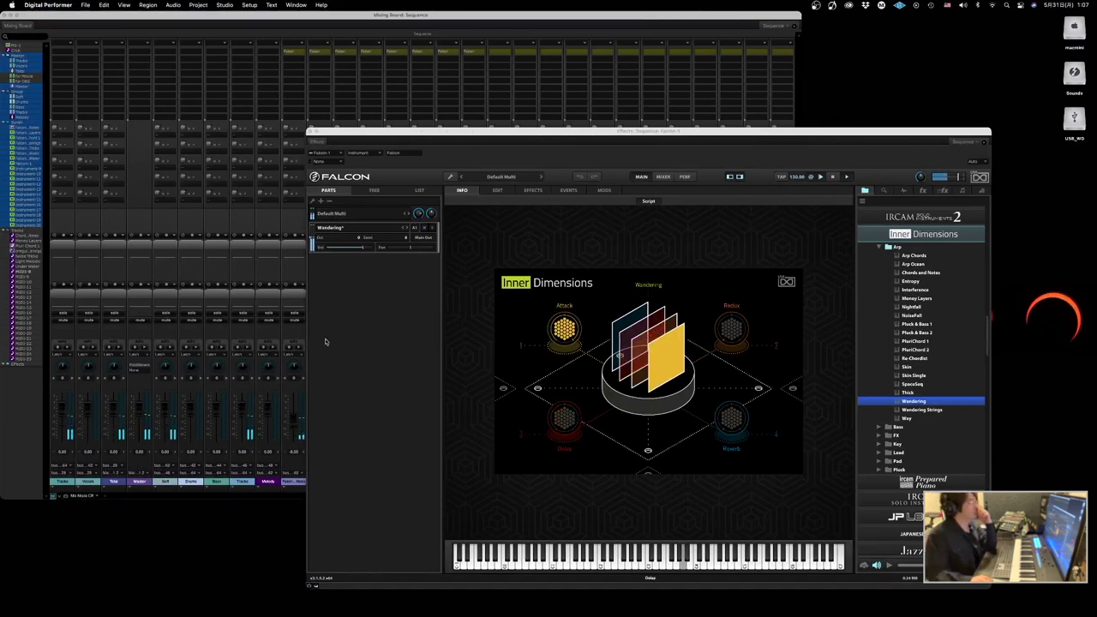
click(255, 275)
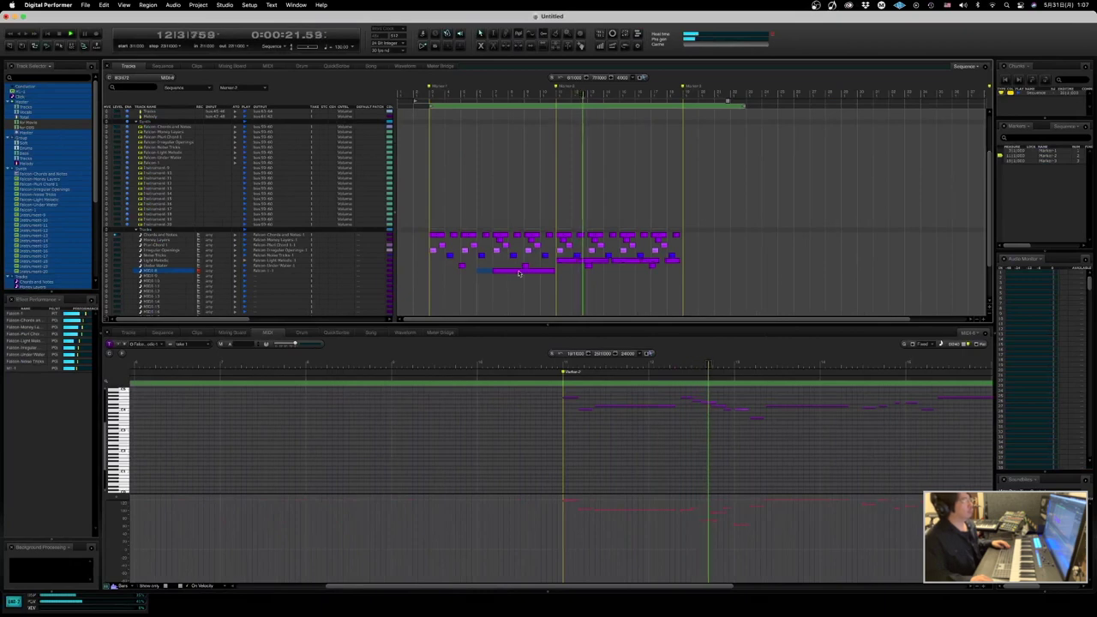
- Repeat the recorded phrase on the MIDI-8 track up to Marker-3, rename the track Wandering and play the sequence
drag(519, 273, 642, 275)
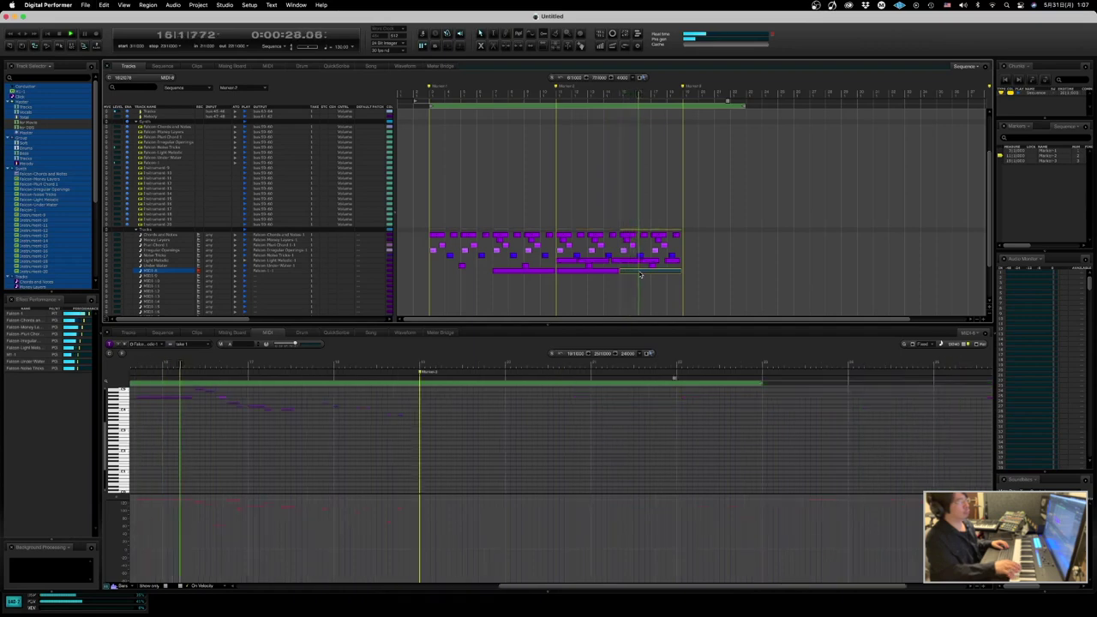
drag(639, 275, 639, 274)
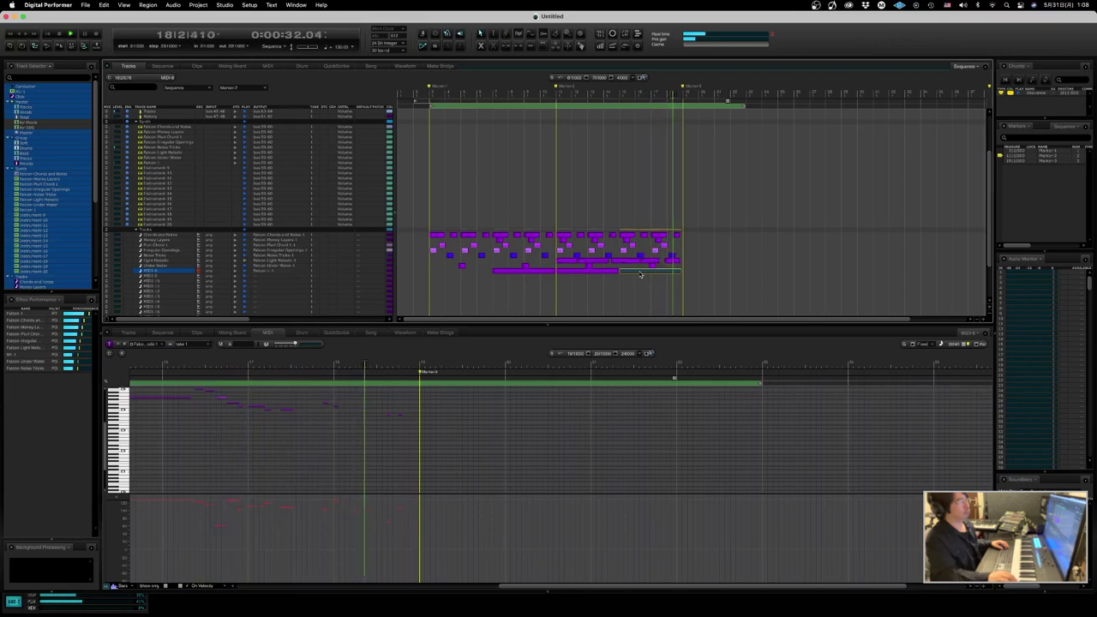
text(.7)
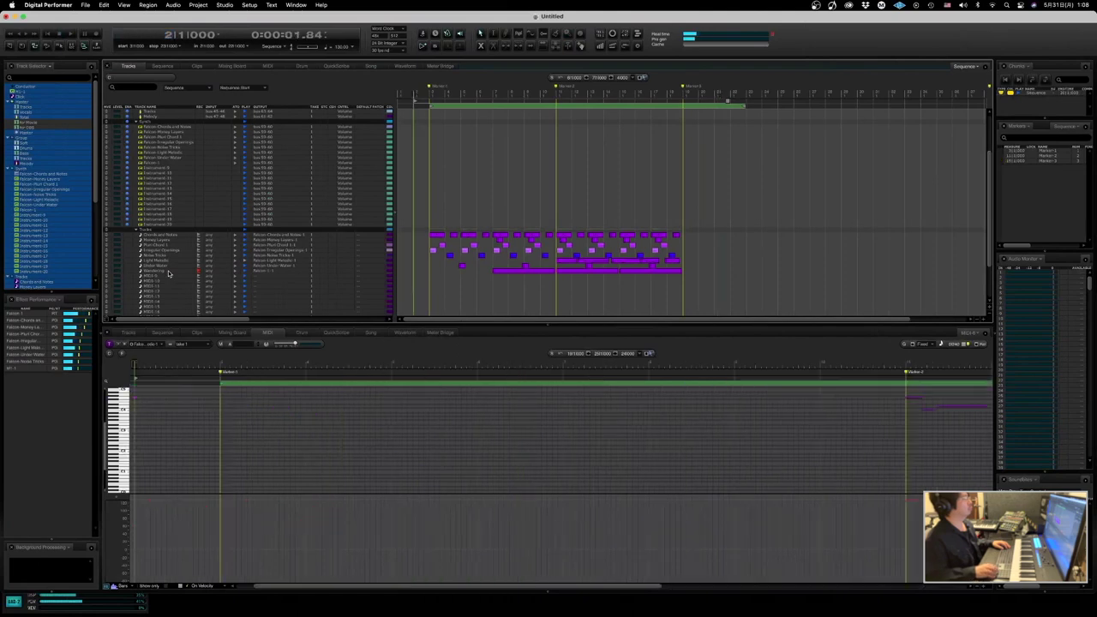
key(space)
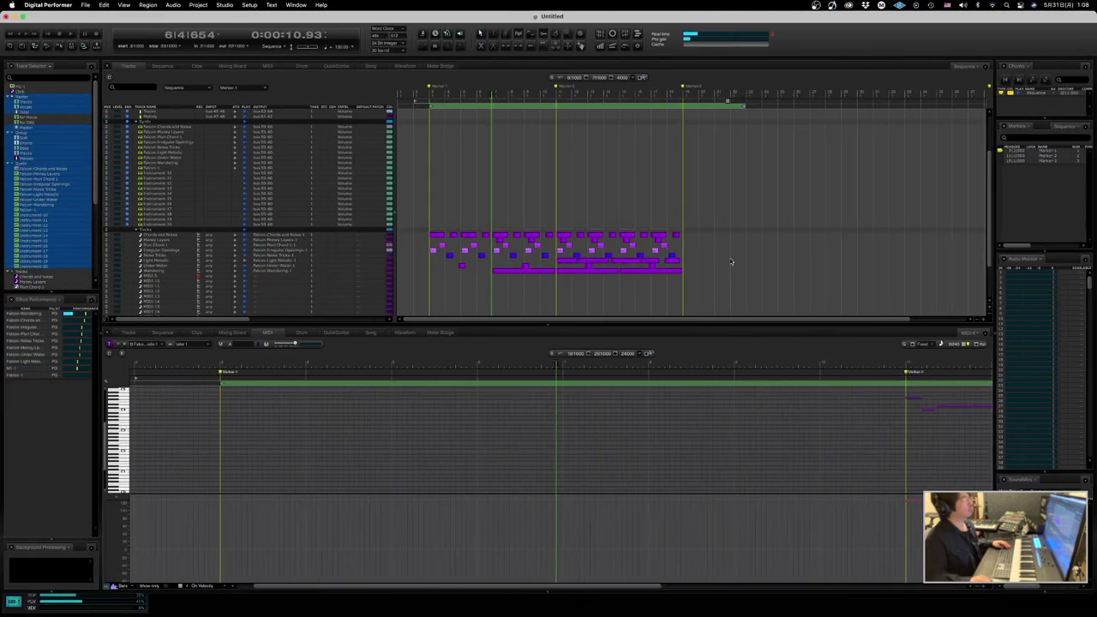
- Double the Wandering part's notes with a layer one octave lower, playing the sequence from bar 7 to check it
click(500, 274)
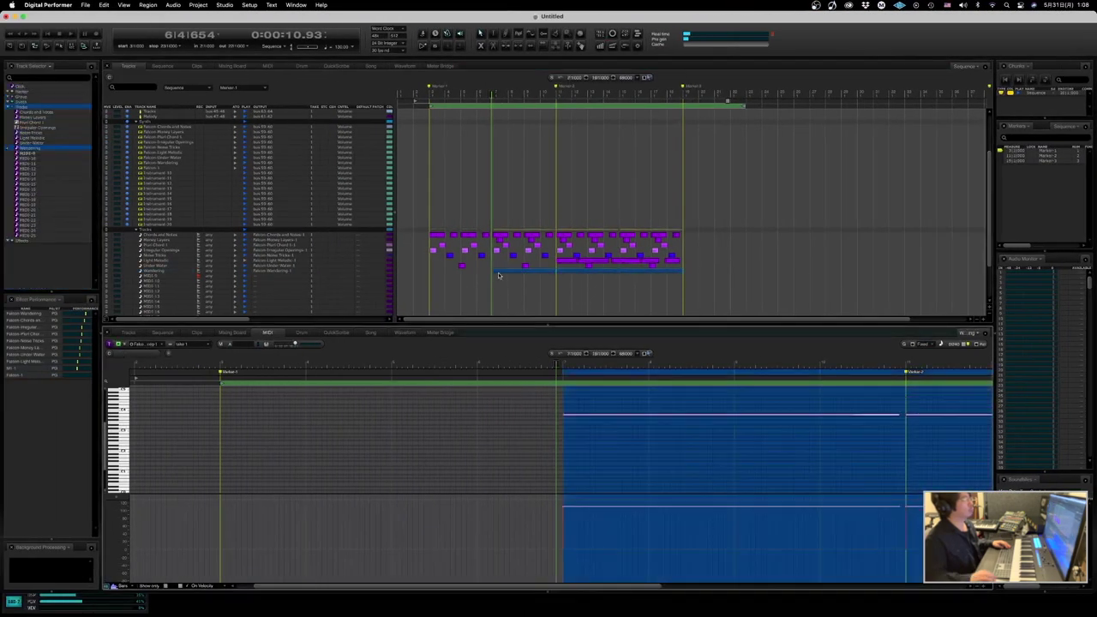
key(period)
text(7)
key(Return)
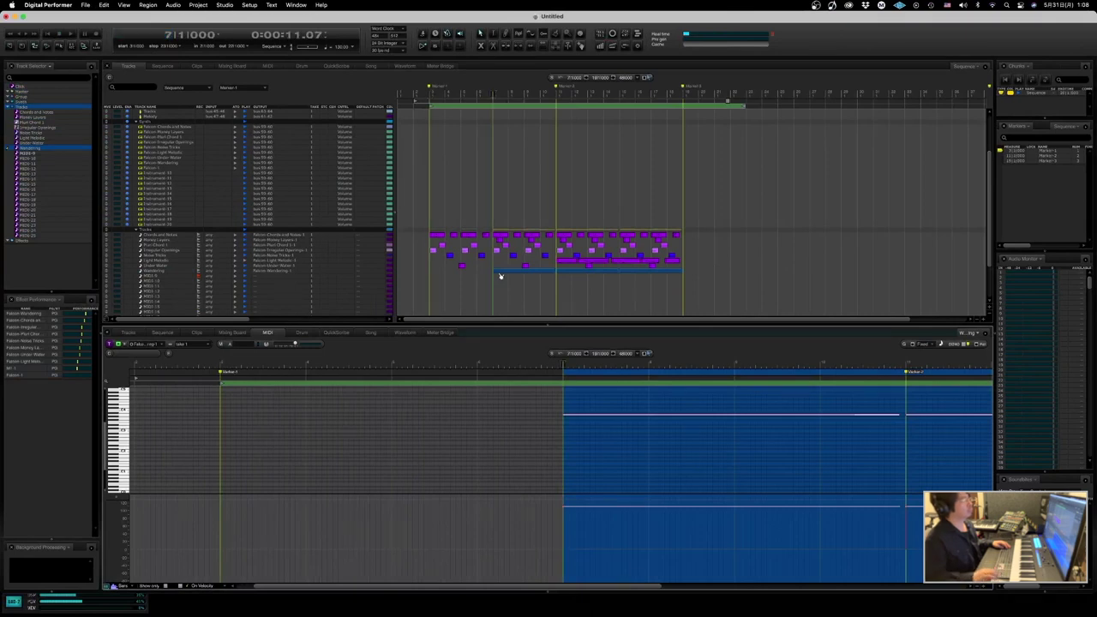
key(space)
click(568, 420)
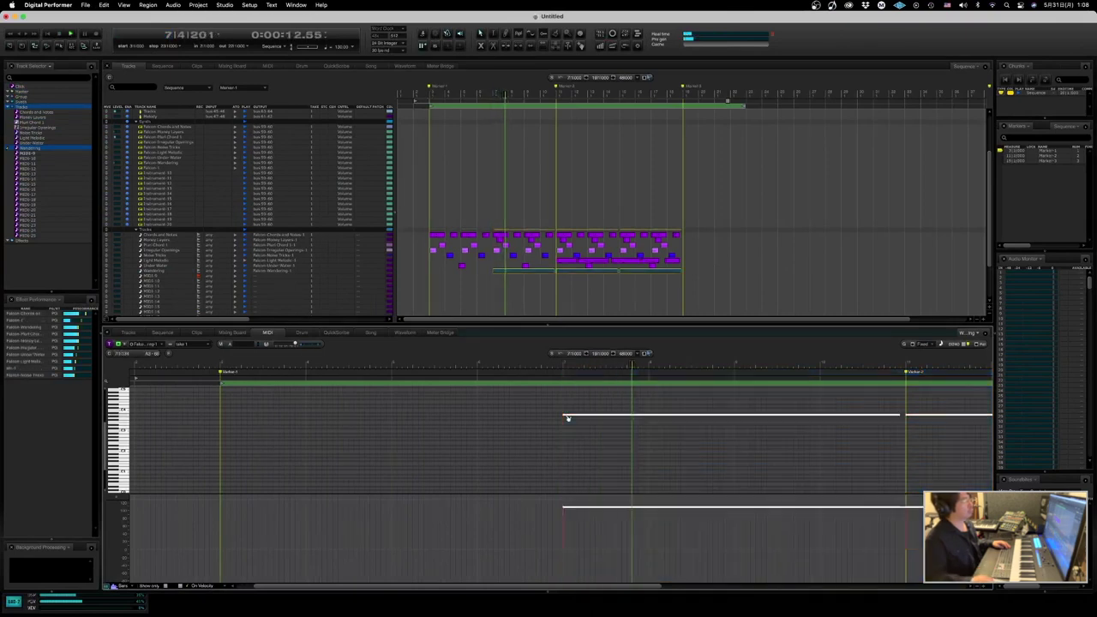
drag(567, 425, 568, 437)
key(space)
key(space)
drag(568, 437, 569, 417)
key(space)
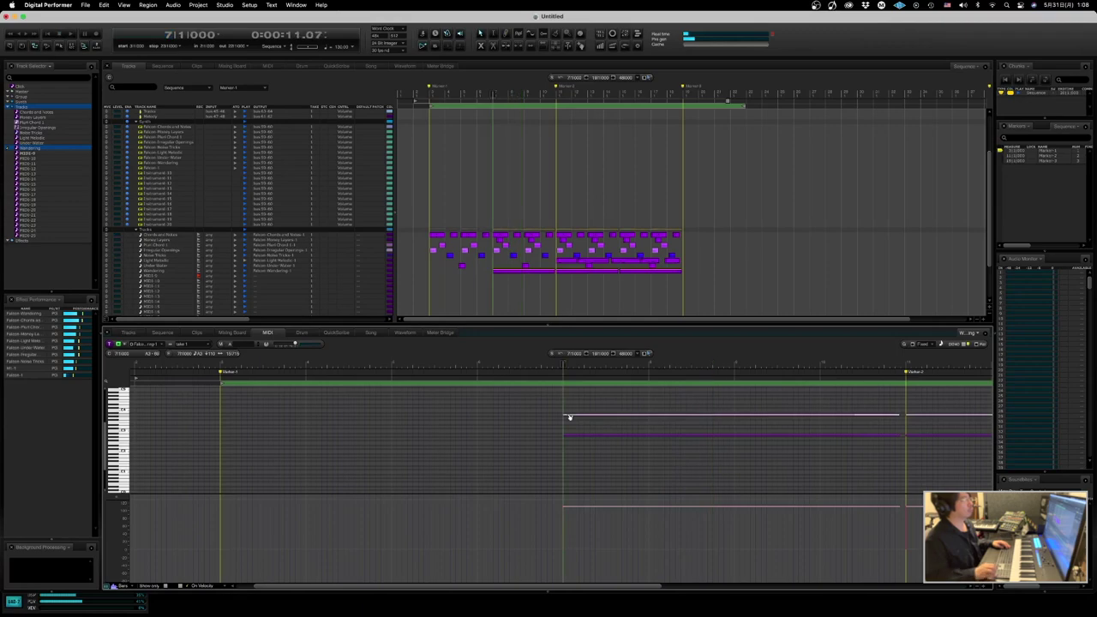
- Open the Wandering Falcon instance from the mixing board and adjust its Redux amount
key(shift+m)
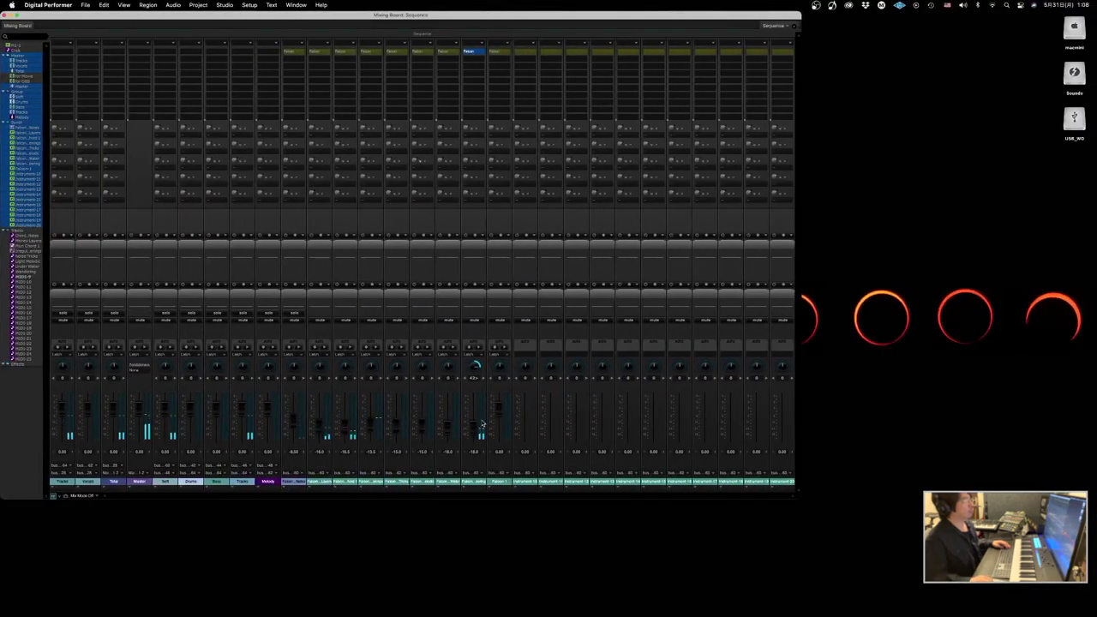
click(471, 51)
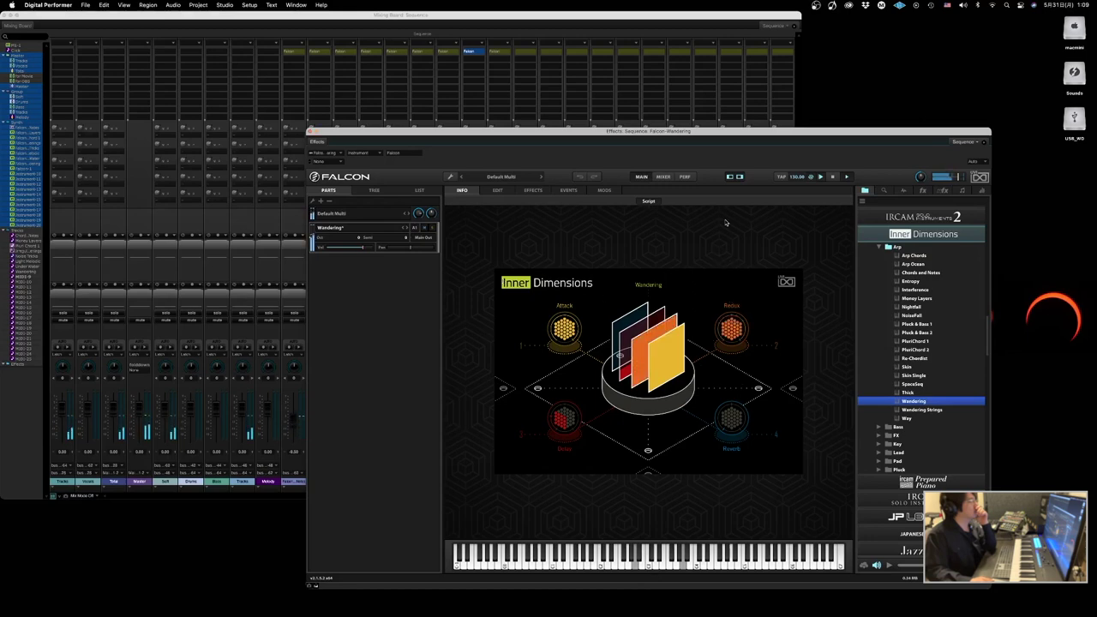
click(729, 326)
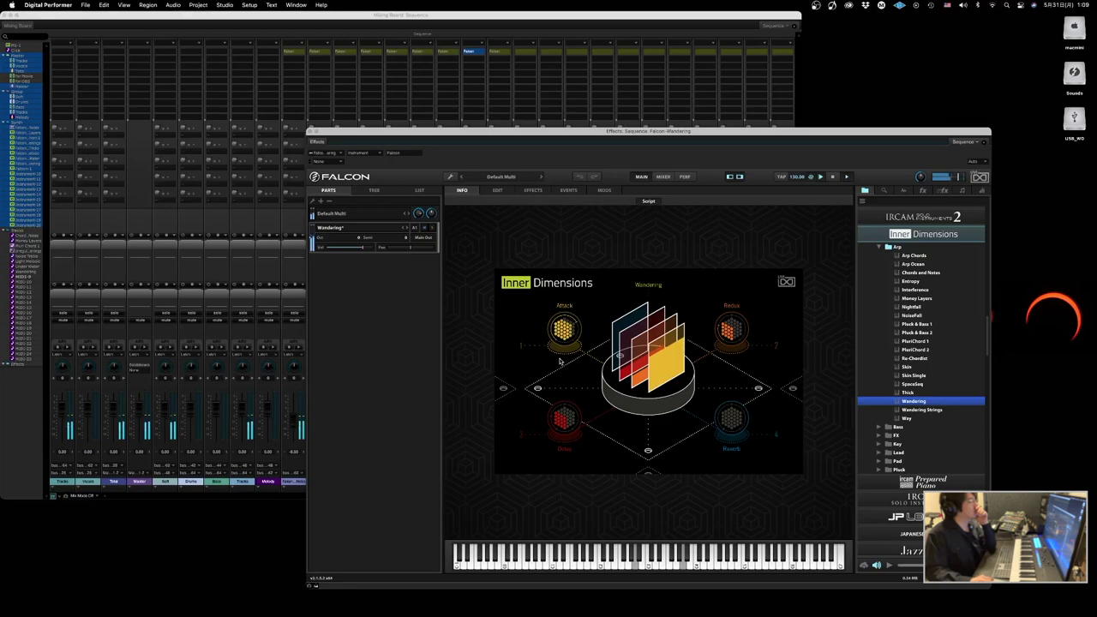
- Return to the sequence, move playback to measure 3 and assign the MIDI-9 track's output to Falcon-1
click(310, 132)
key(ctrl+Left)
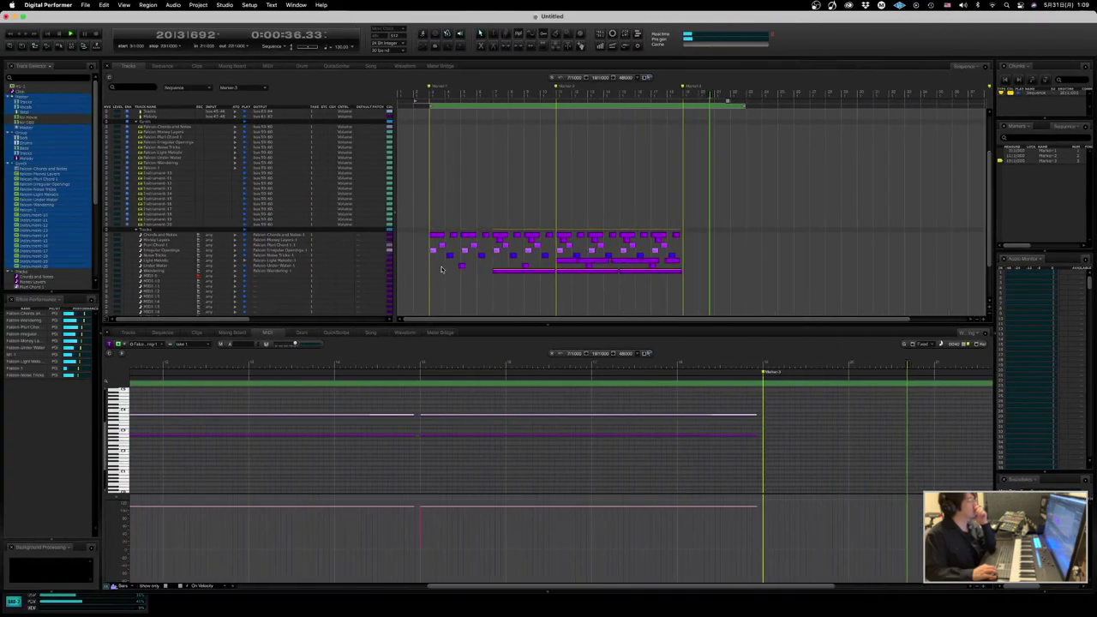
text(3)
key(Return)
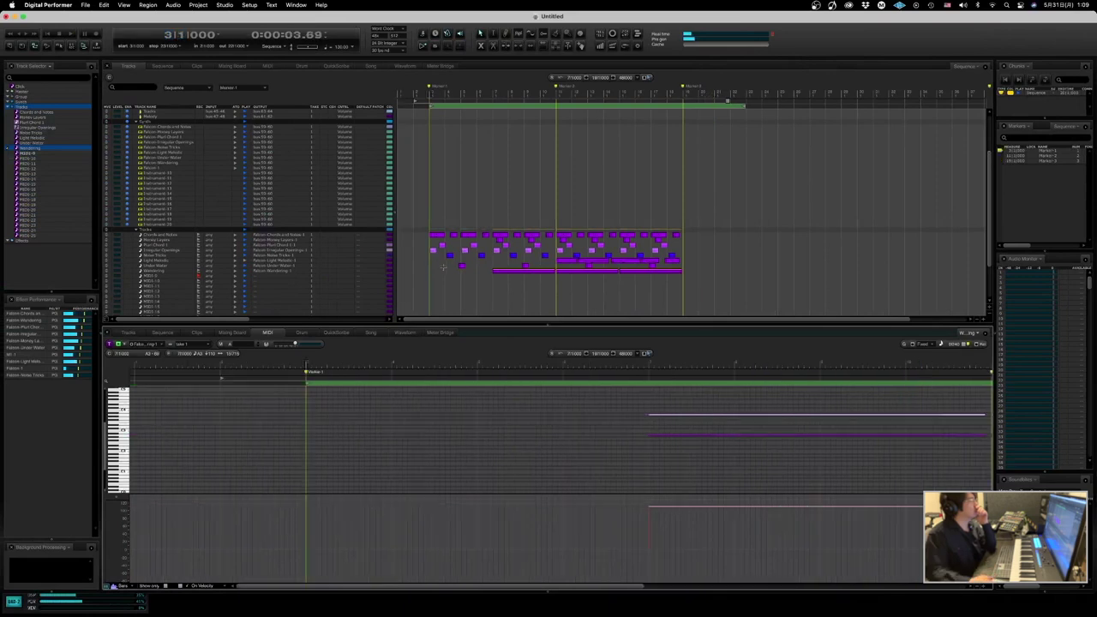
click(279, 277)
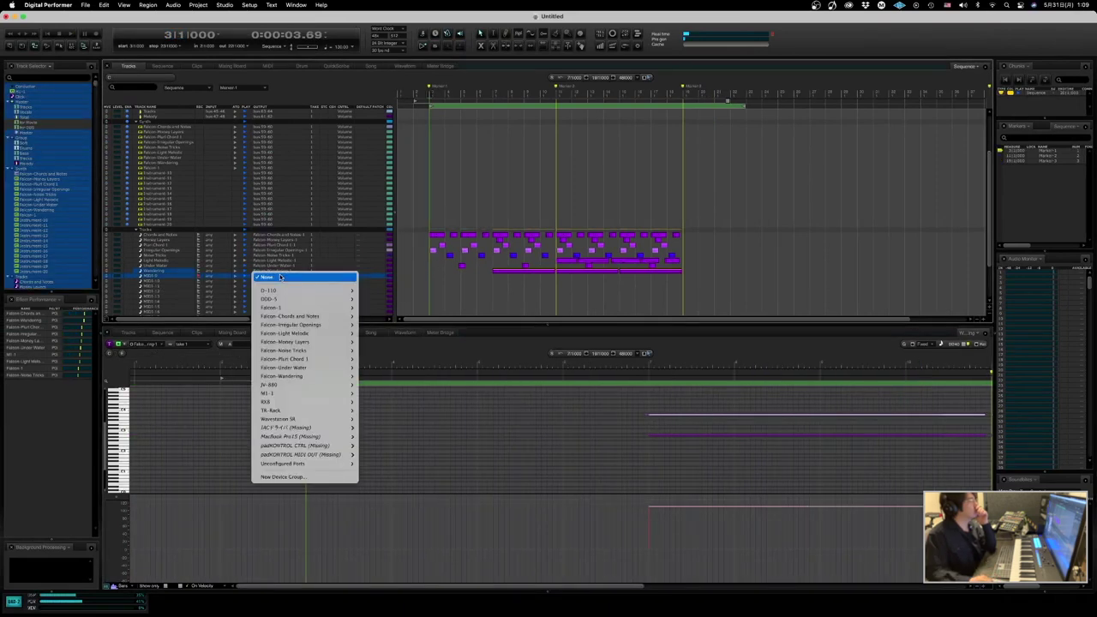
click(361, 308)
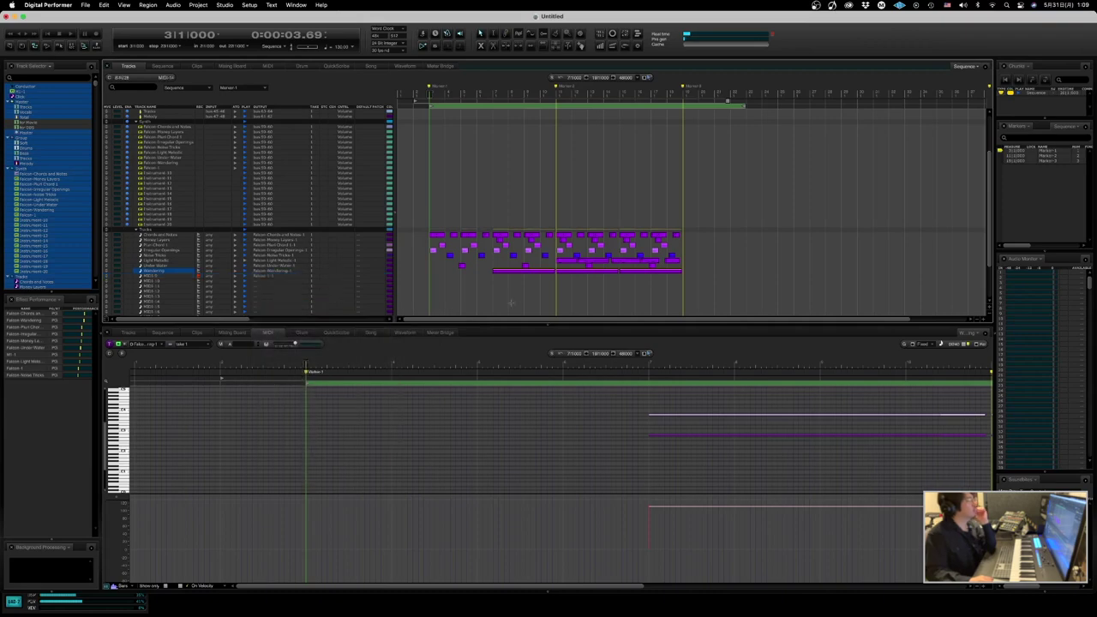
- Open the Falcon-1 instrument and audition the Inner Dimensions presets Way from Arp and Back and Forth from Bass
key(shift+m)
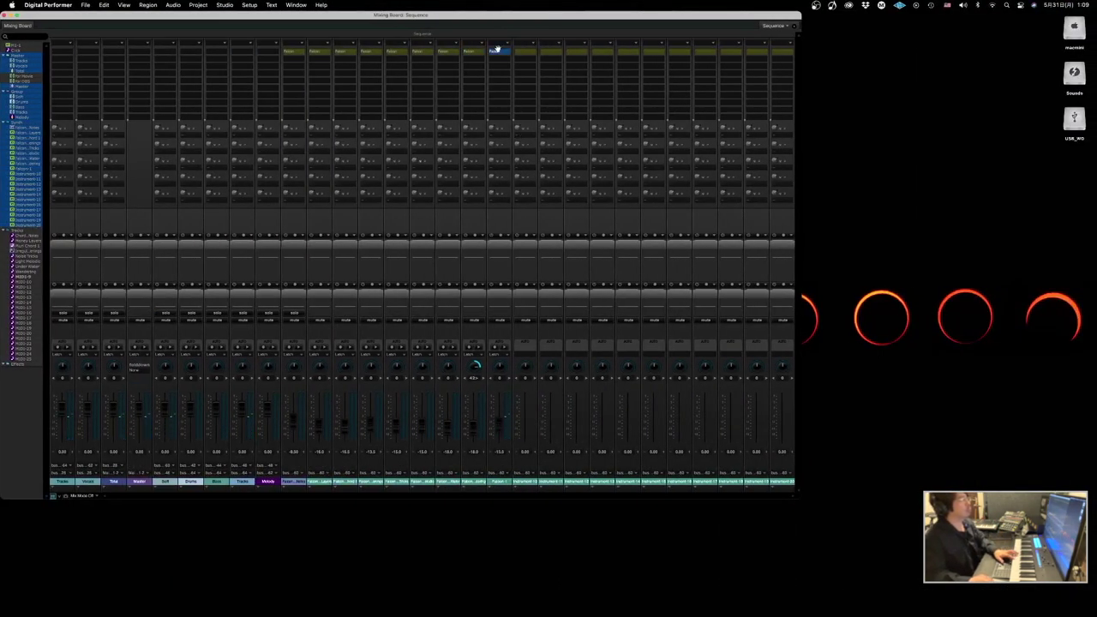
click(496, 50)
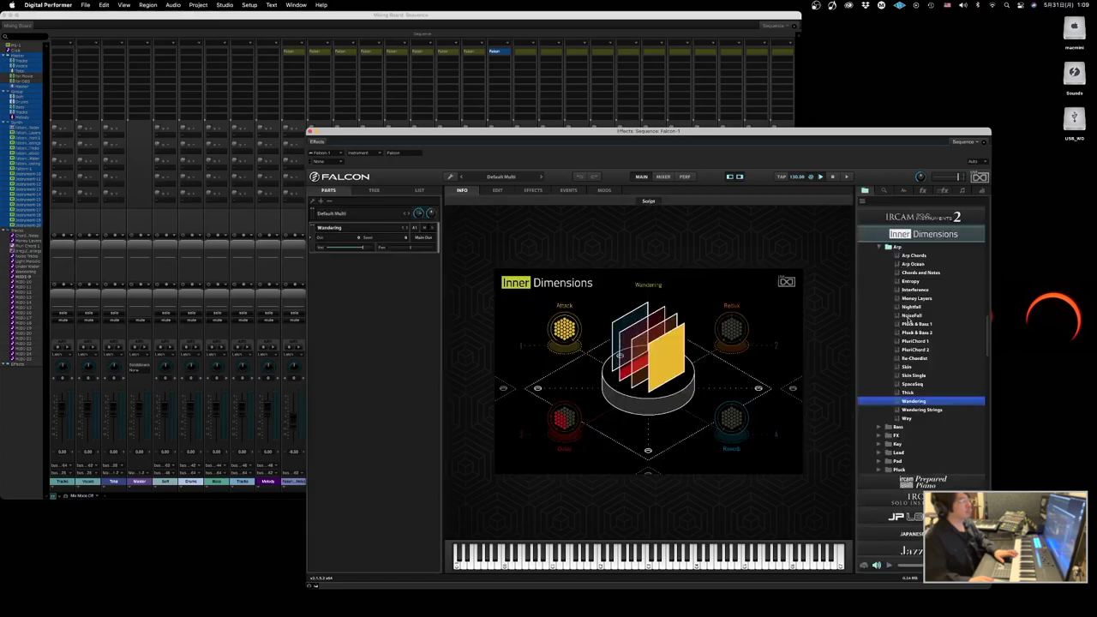
double_click(907, 418)
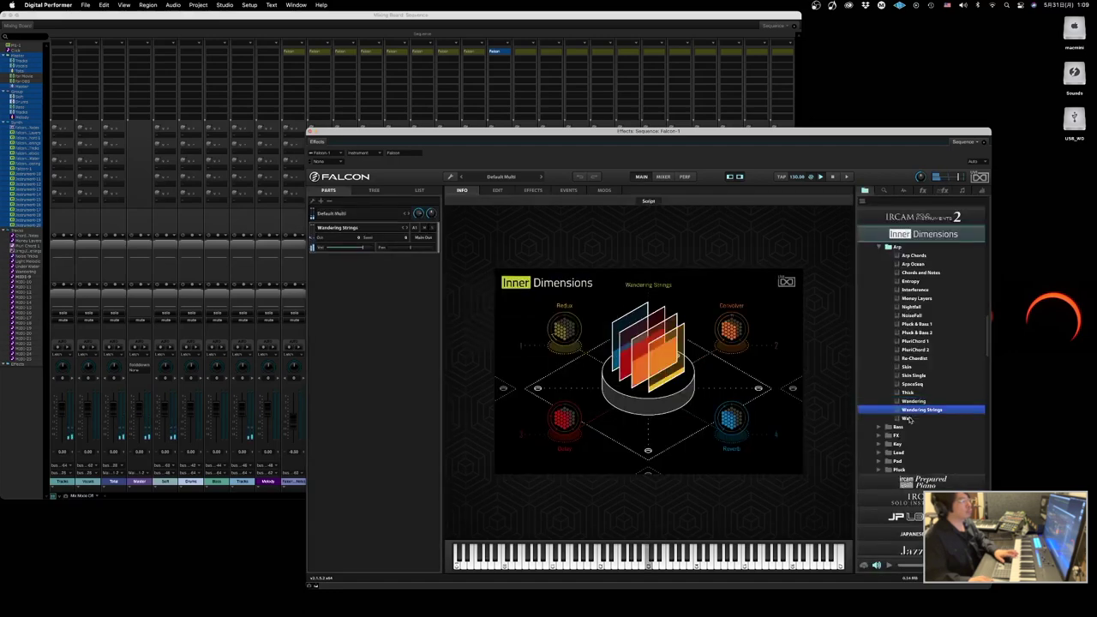
click(876, 247)
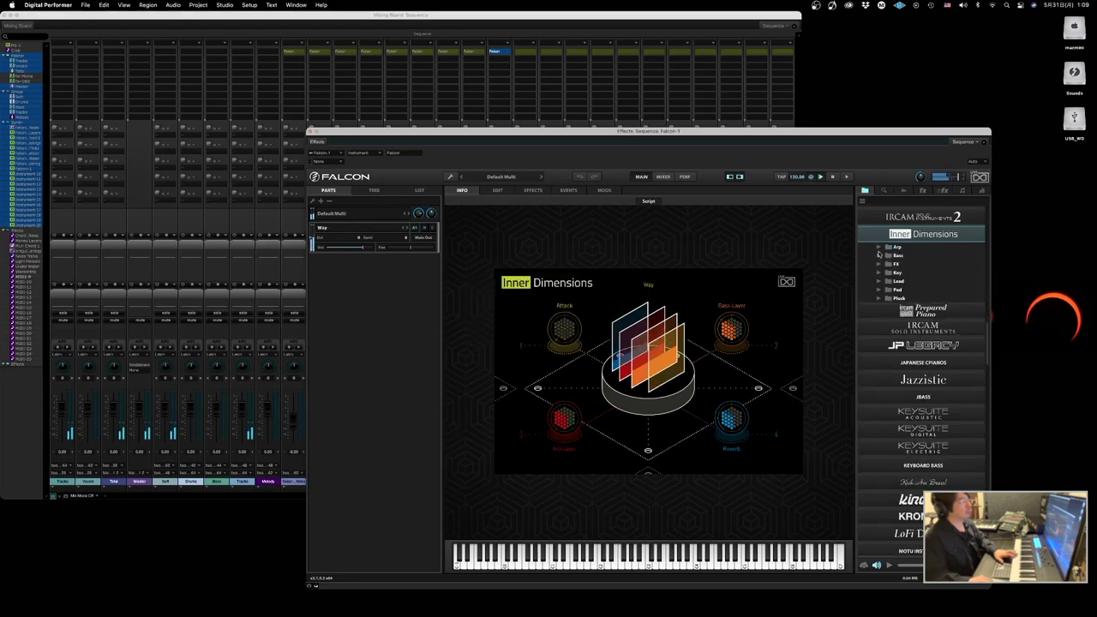
click(878, 254)
double_click(901, 265)
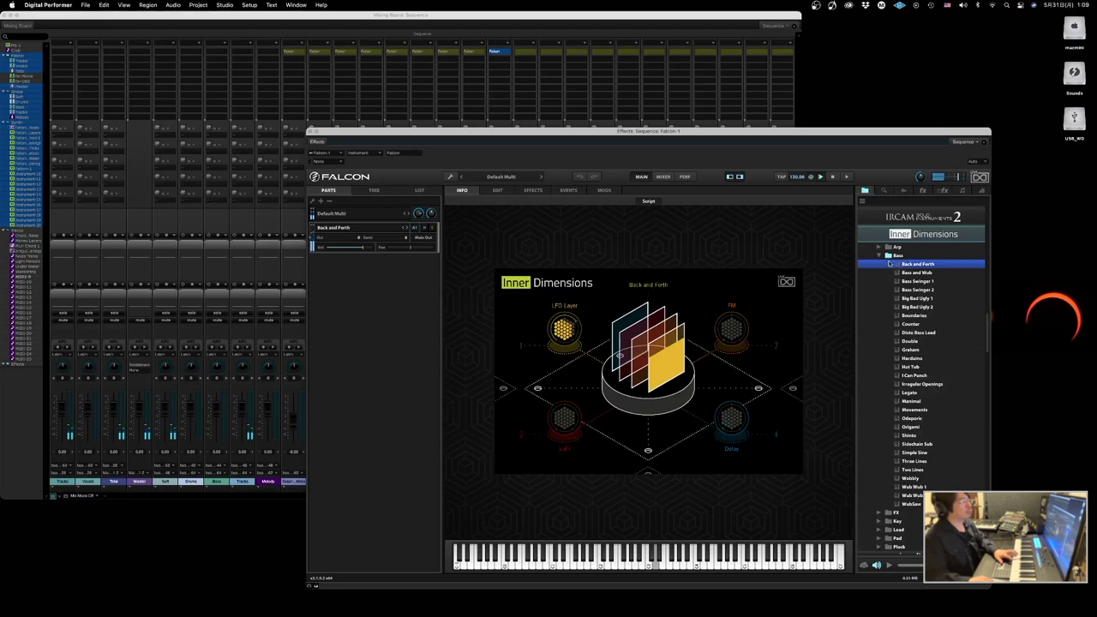
- Audition the first four Key presets in Inner Dimensions, through Melodic Texture Piano
click(879, 255)
click(879, 272)
double_click(906, 282)
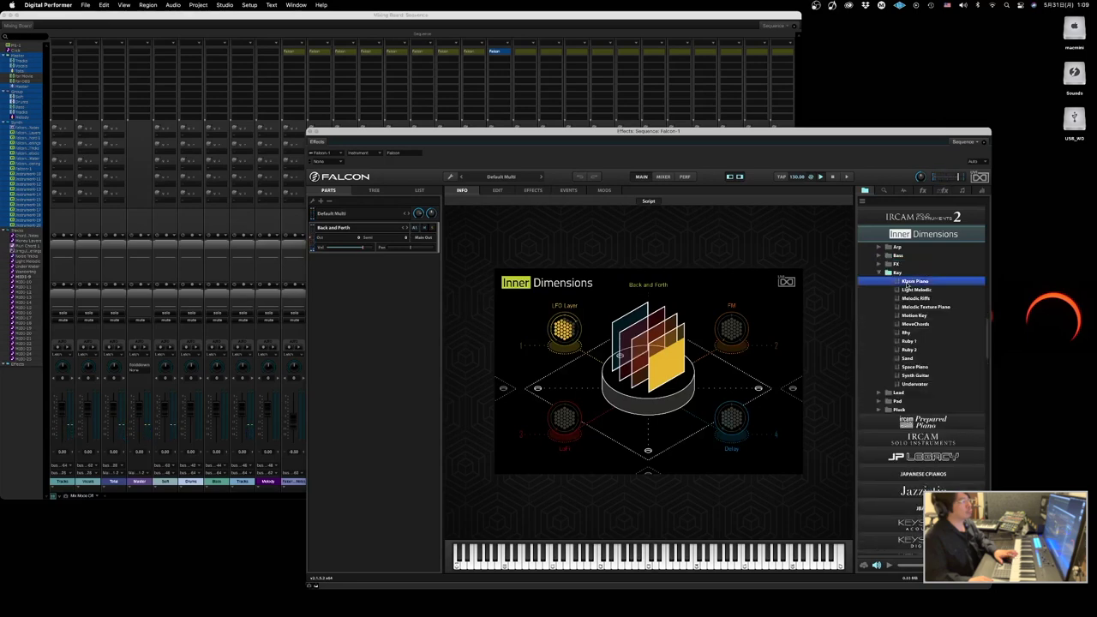
double_click(908, 290)
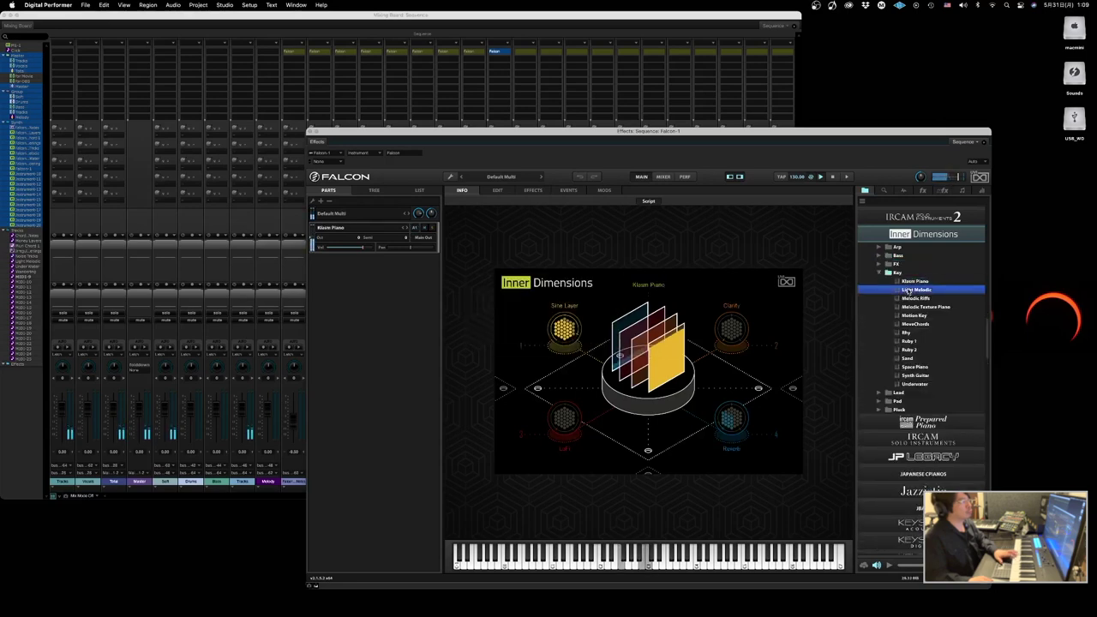
double_click(905, 299)
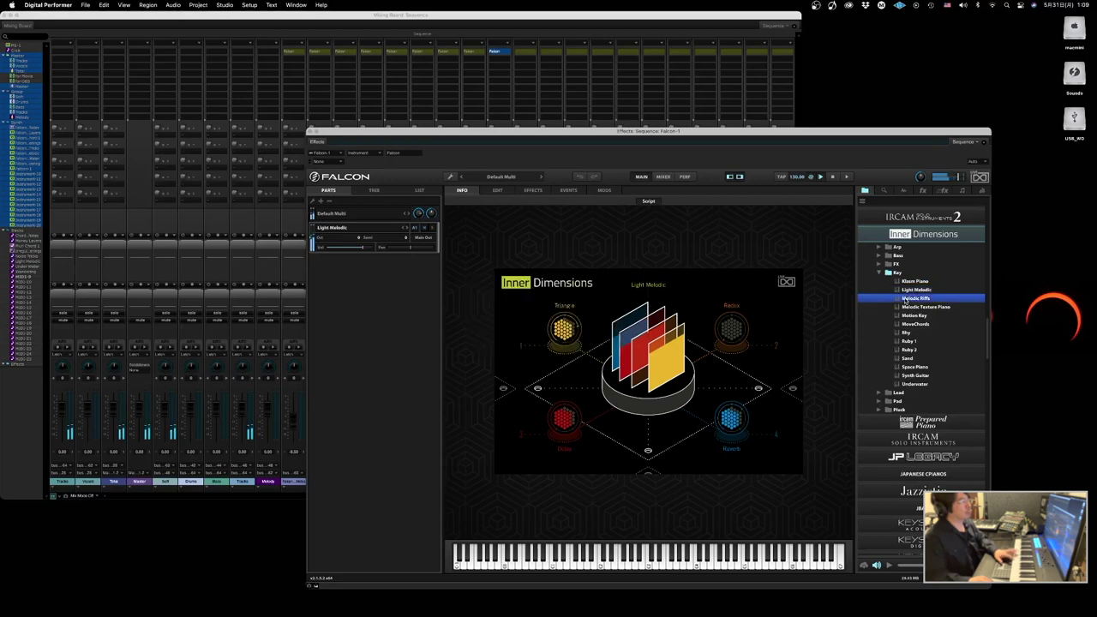
double_click(904, 307)
- Load the Analog Poly 1 preset from the Lead category into Falcon-1
click(879, 273)
click(879, 281)
click(897, 291)
double_click(897, 290)
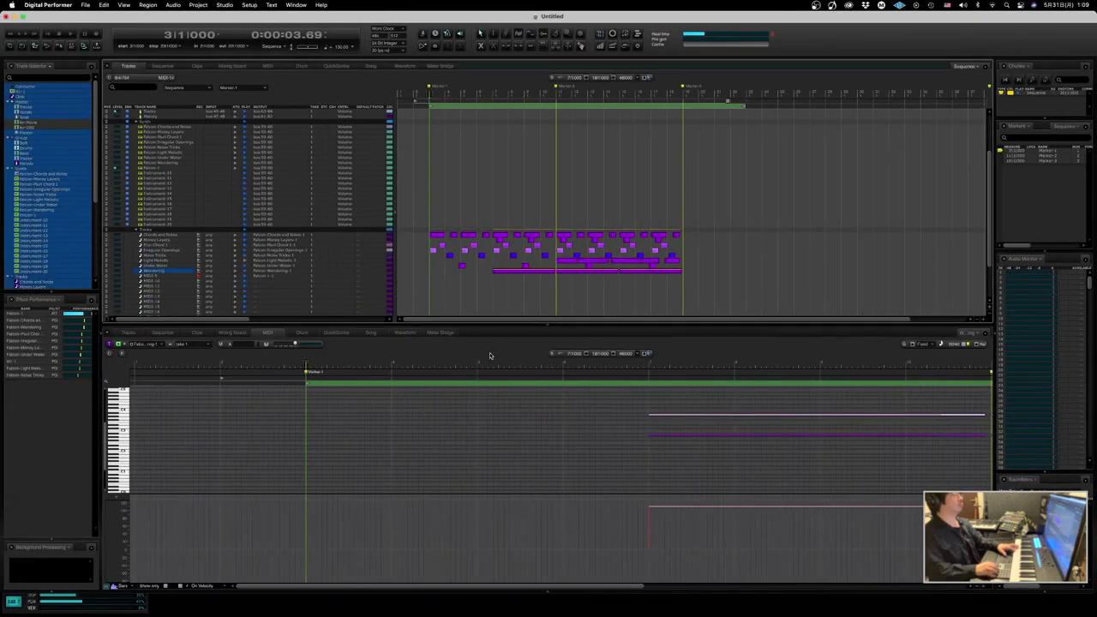
- Play the sequence from measure 3 to rehearse with the new sound and move the playback position to measure 18
key(space)
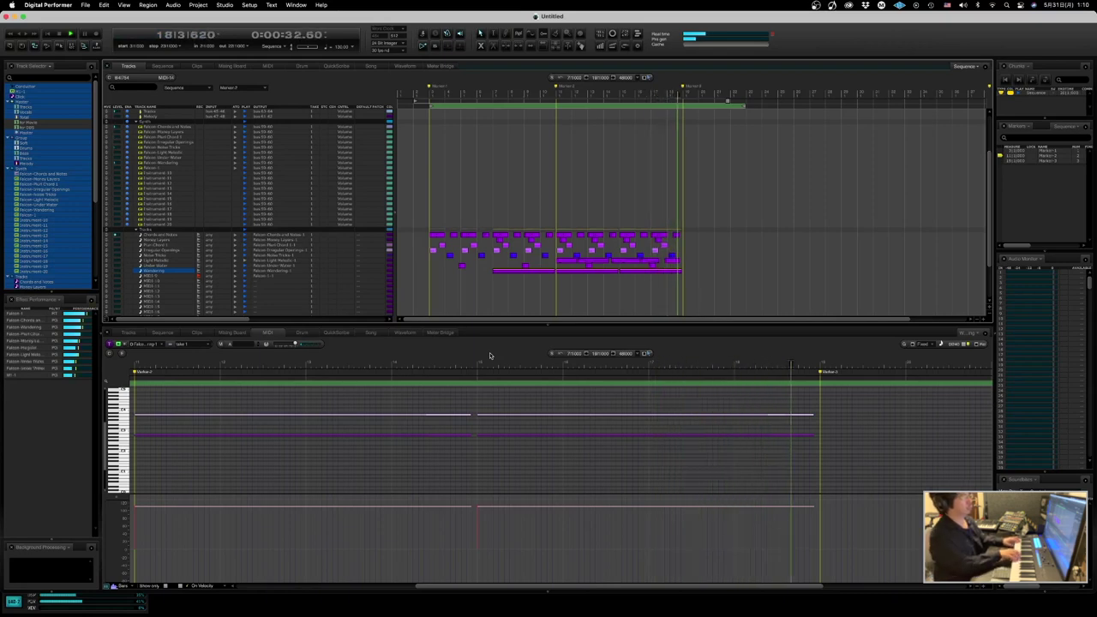
key(space)
text(.18)
key(Return)
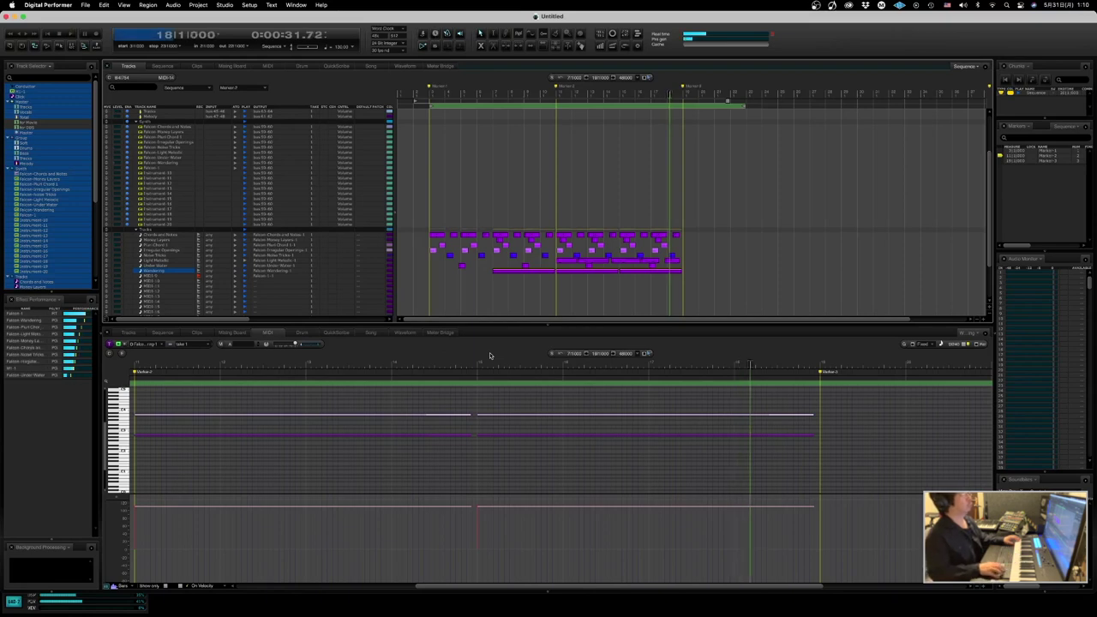
key(Return)
key(period)
text(18)
key(Return)
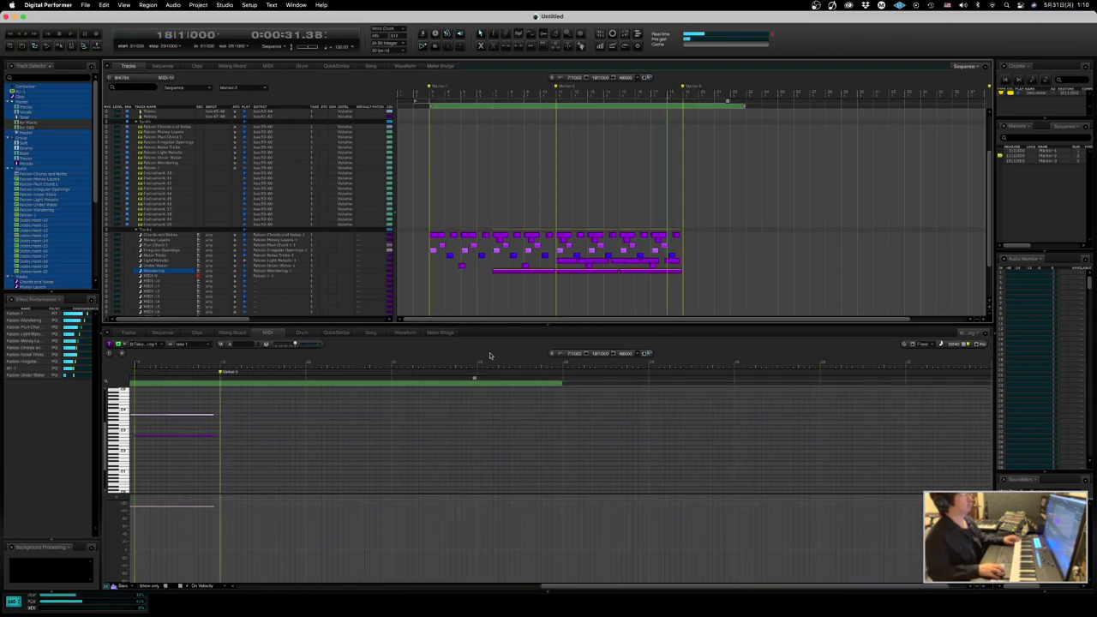
- Try recording a take on MIDI-9 from measure 18 and discard it
key(3)
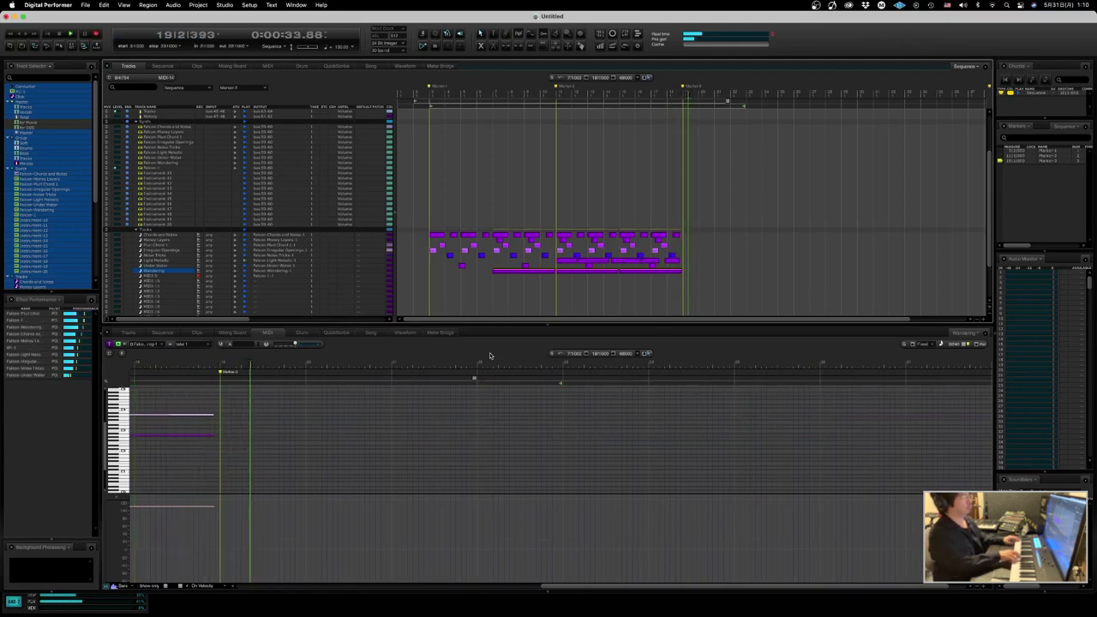
key(KP_0)
key(super+z)
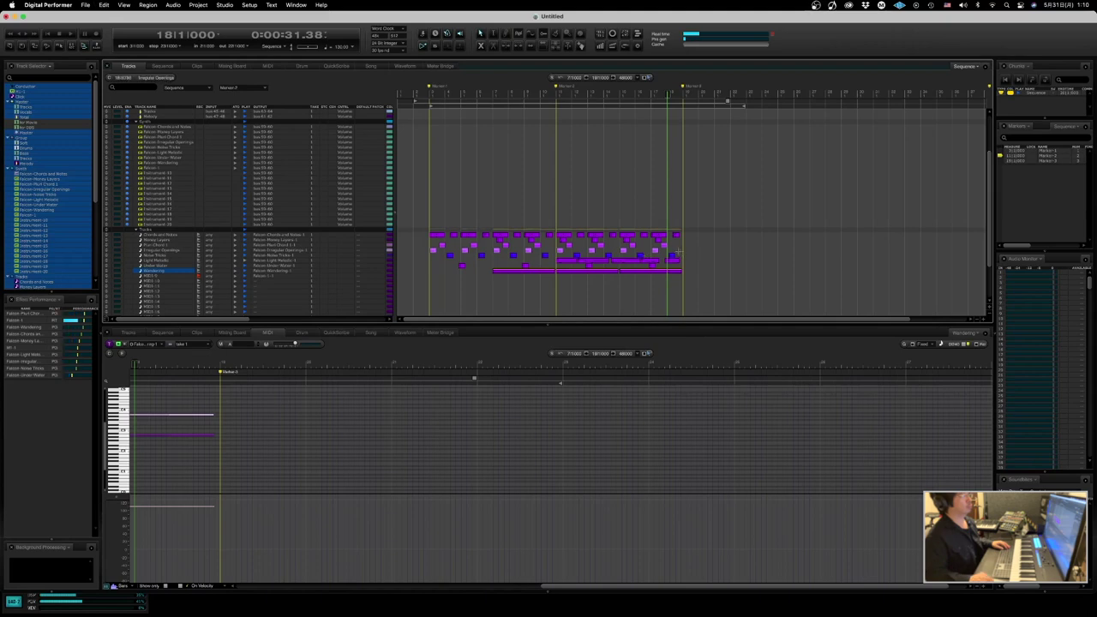
- Repeat the Noise Tricks phrases after Marker-3 through about measure 34
key(KP_4)
key(space)
mouse_move(680, 254)
mouse_down()
mouse_move(450, 258)
mouse_move(715, 252)
mouse_move(690, 257)
mouse_up()
- Record a chord part on MIDI-9 from measure 19 to about measure 33, starting at measure 18, and return playback to Marker-3
key(KP_1)
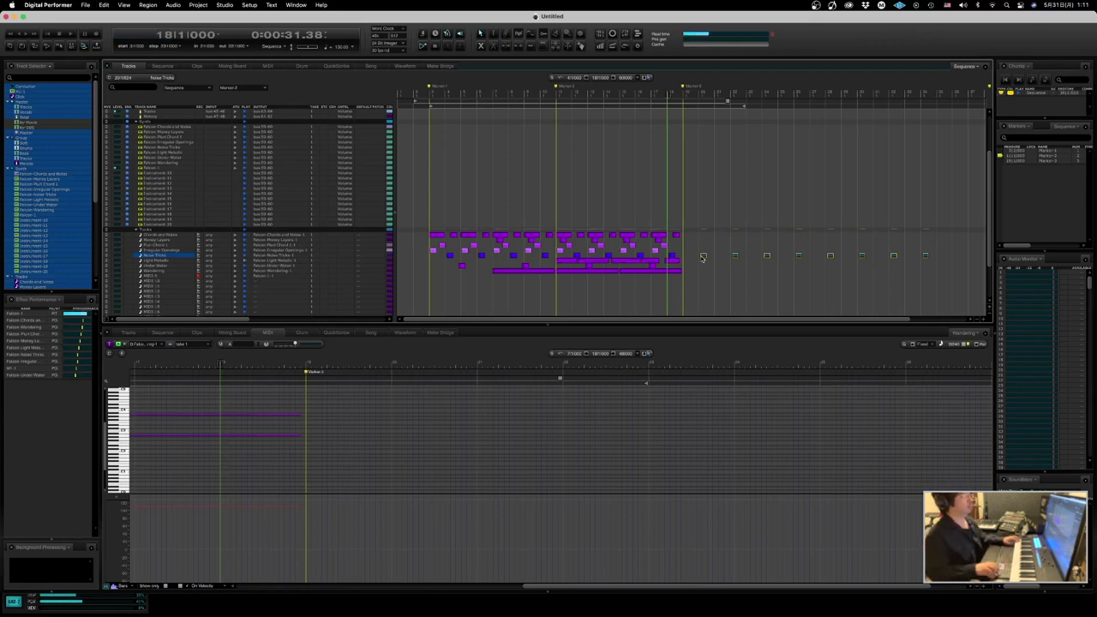
key(space)
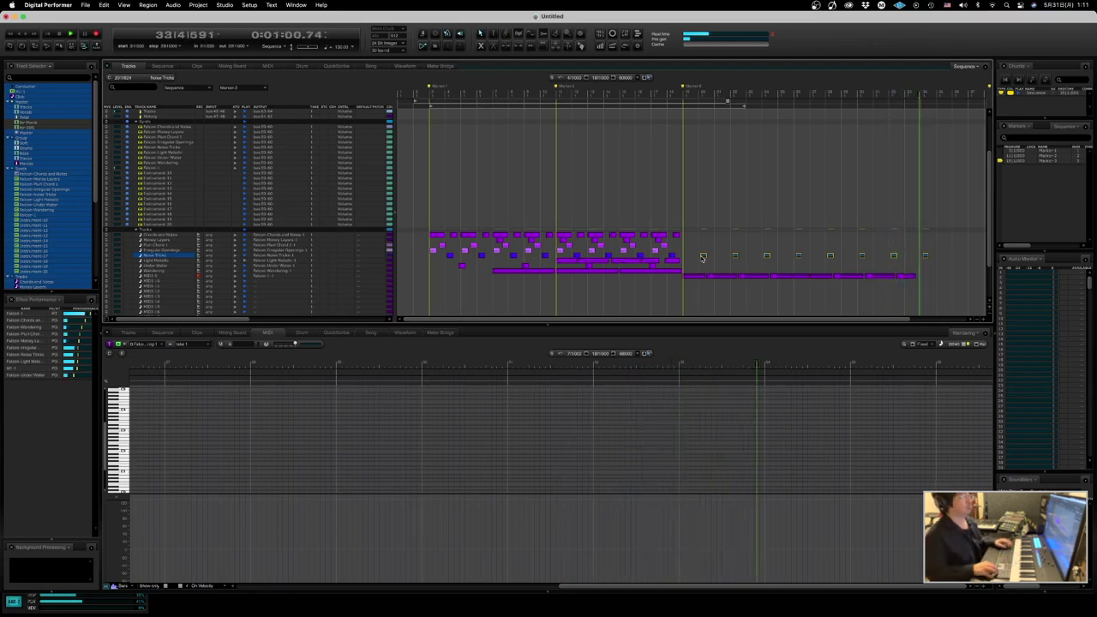
key(alt+Left)
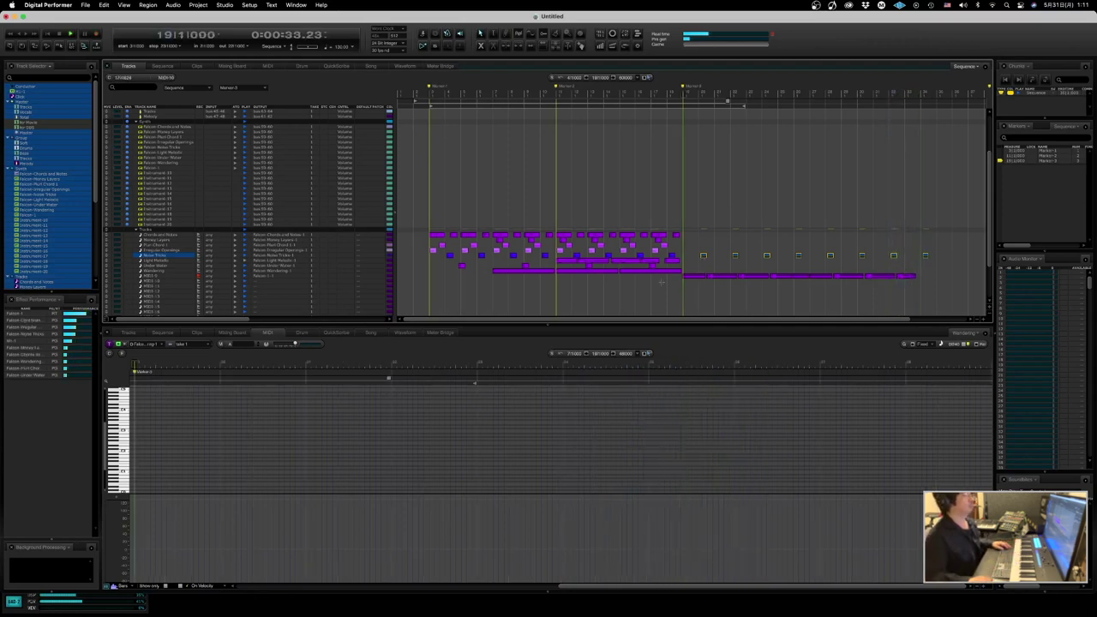
- Select the recorded MIDI-9 phrases from measure 19 onward and quantize them
drag(667, 282, 939, 282)
key(super+0)
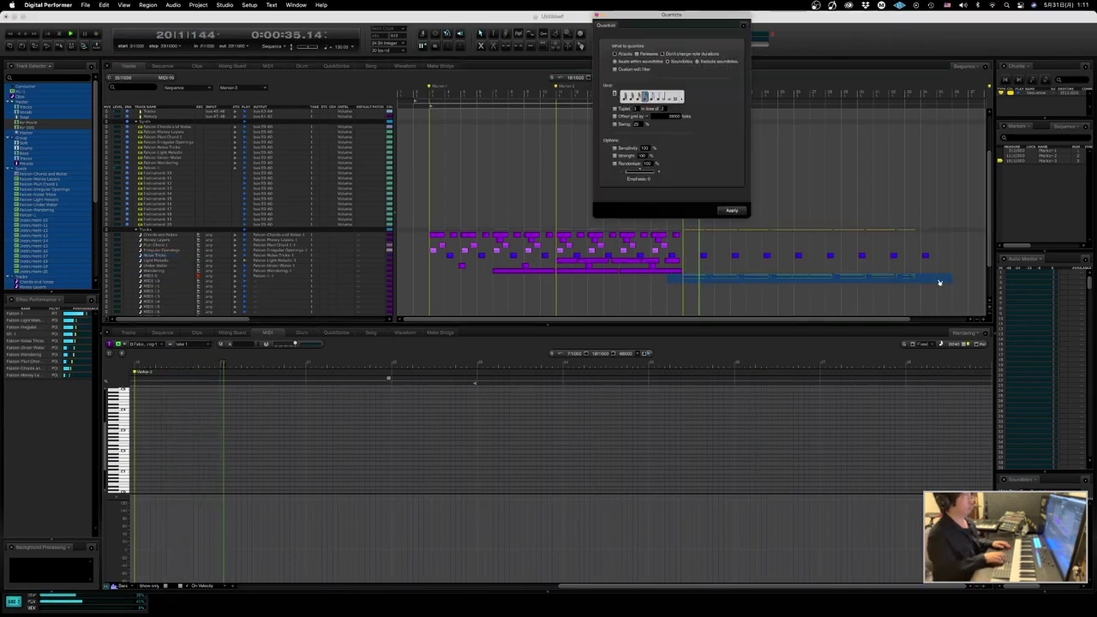
key(Return)
- Open the MIDI-9 notes in the MIDI editor and check the Falcon-1 instrument during playback
double_click(693, 279)
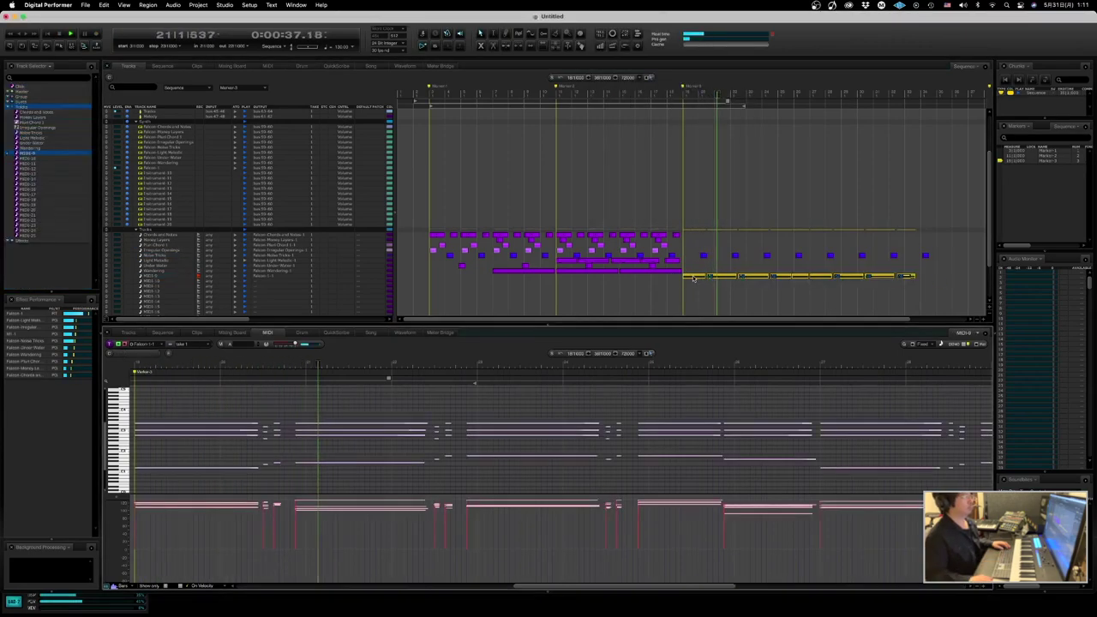
click(667, 398)
key(ctrl+Right)
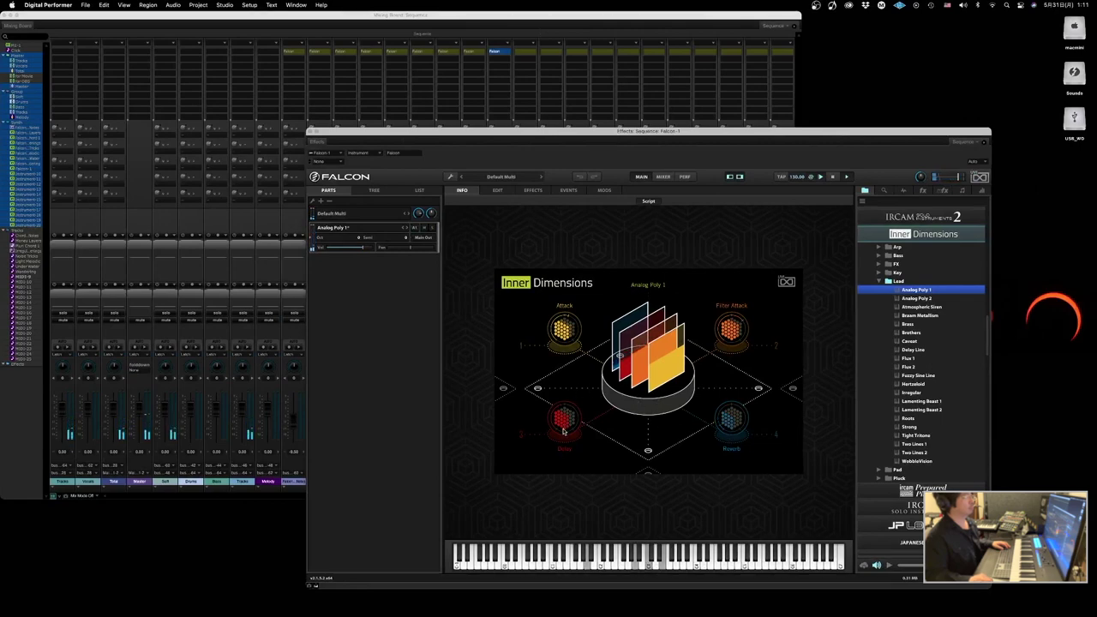
key(ctrl+Left)
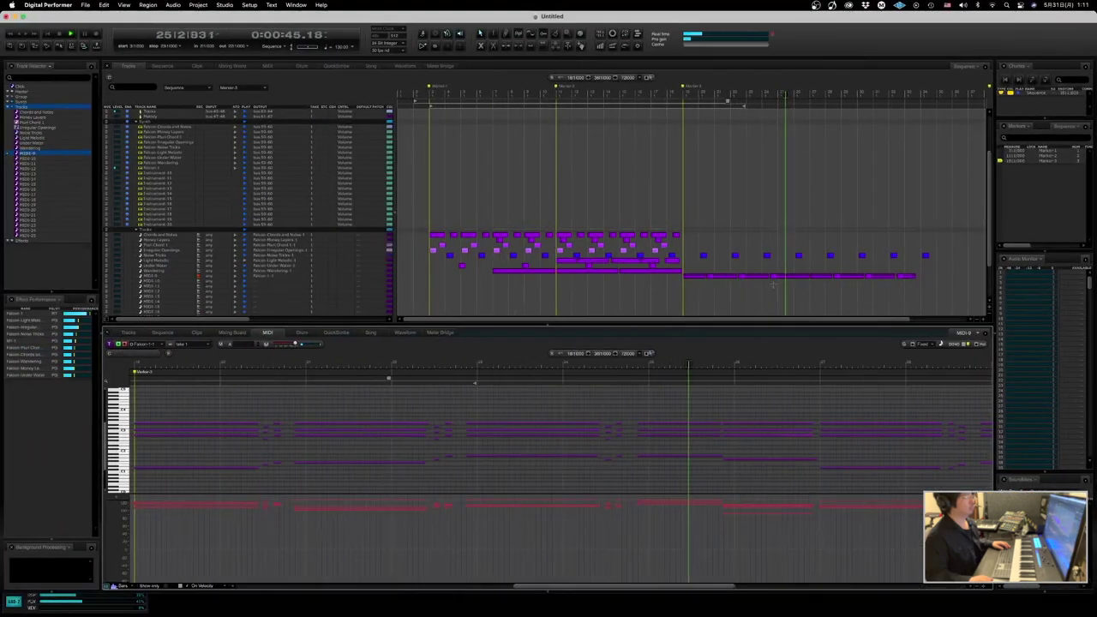
- Delete the last chord of the MIDI-9 part in measure 33
drag(933, 277, 820, 278)
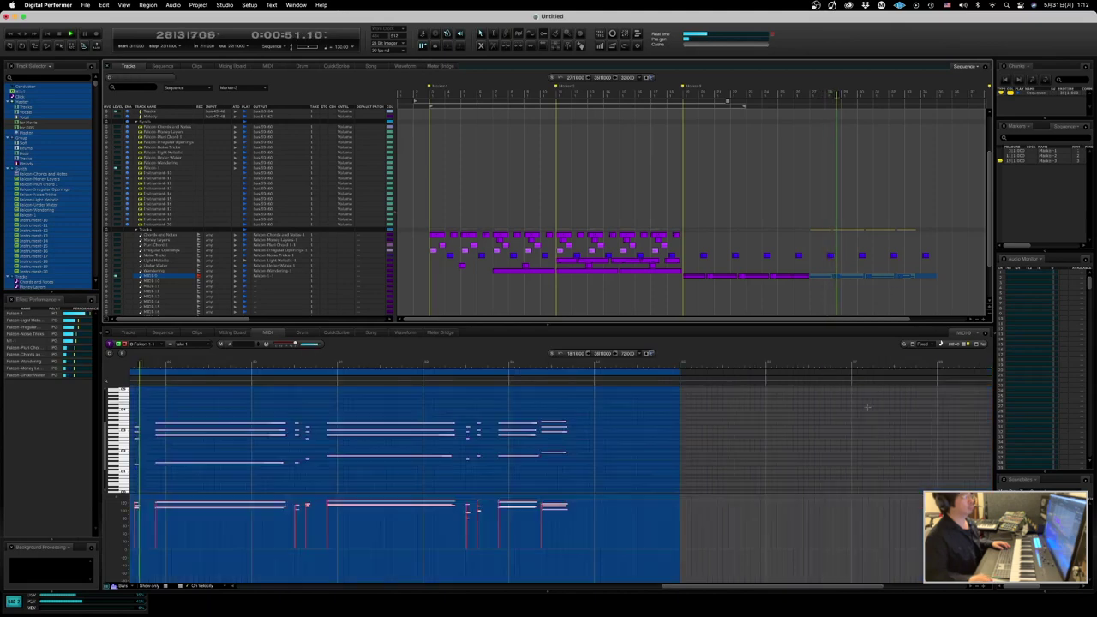
drag(493, 410, 612, 503)
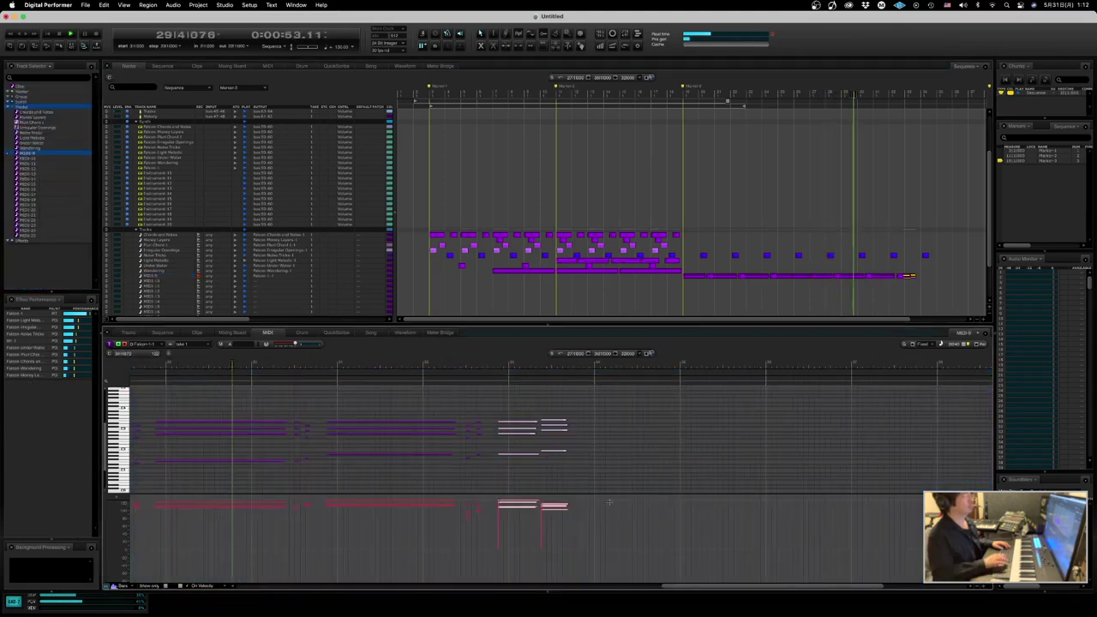
drag(579, 469, 540, 387)
key(BackSpace)
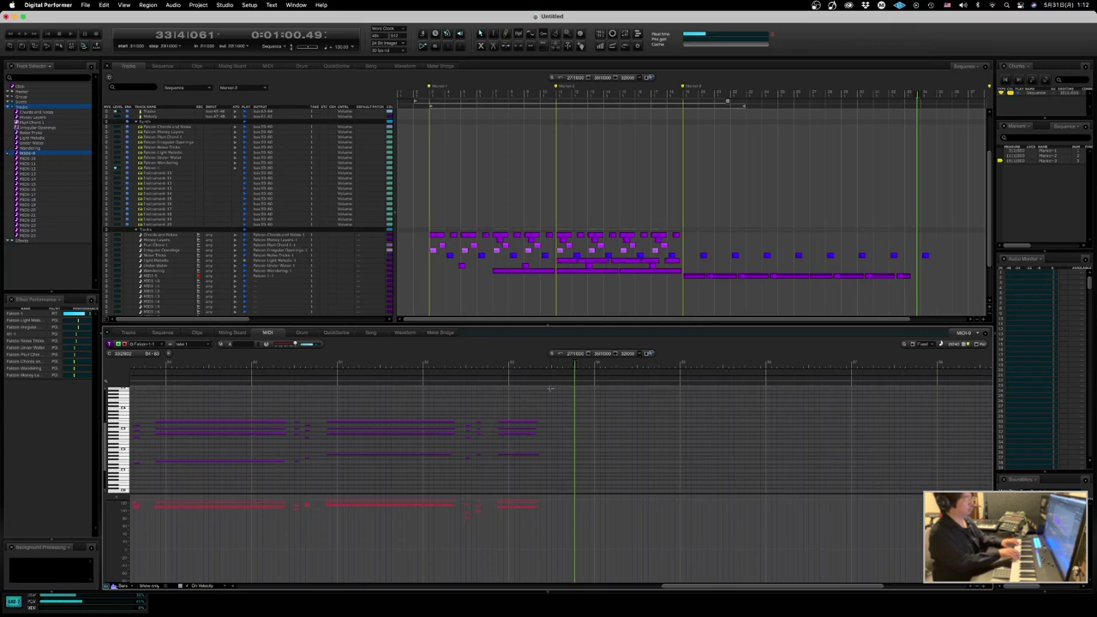
- Record replacement ending chords on MIDI-9 through about measure 34, starting playback from measure 32
text(32)
key(Return)
key(space)
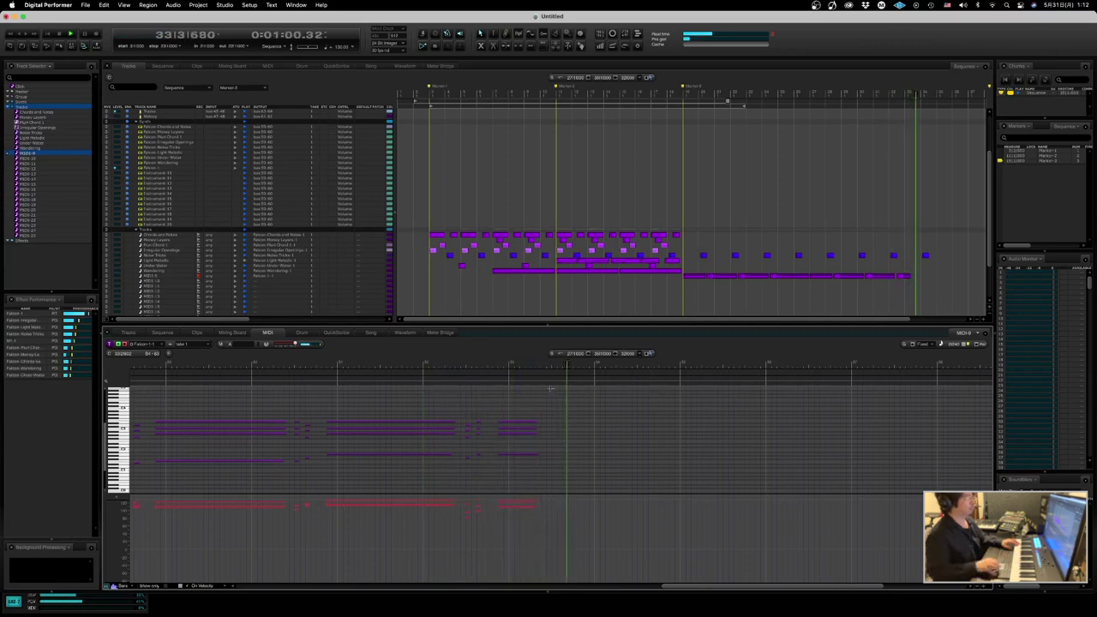
key(space)
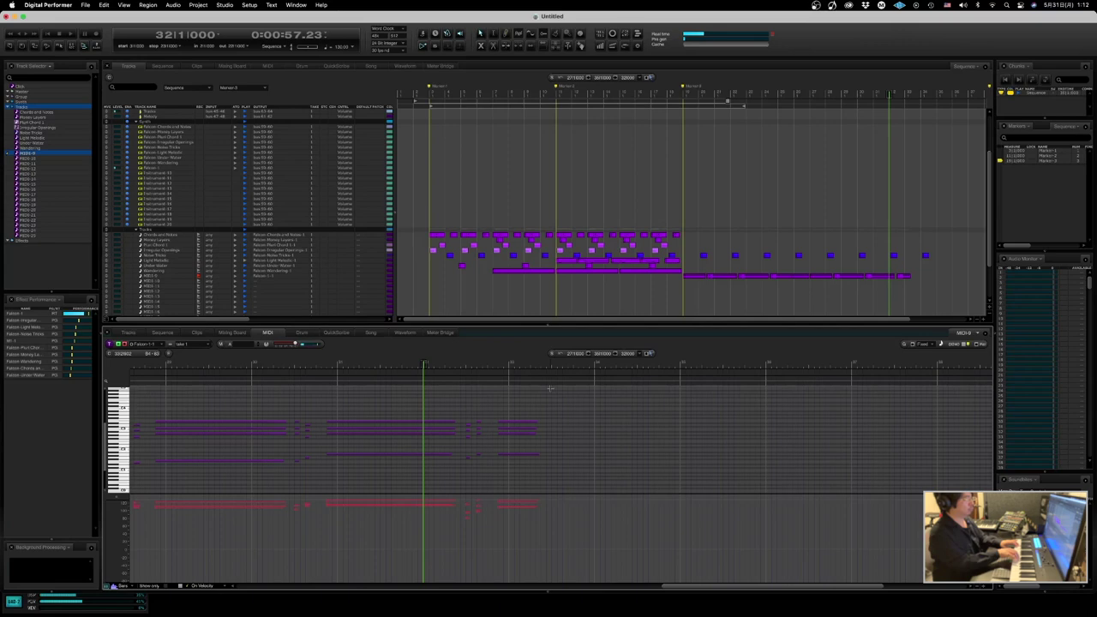
key(space)
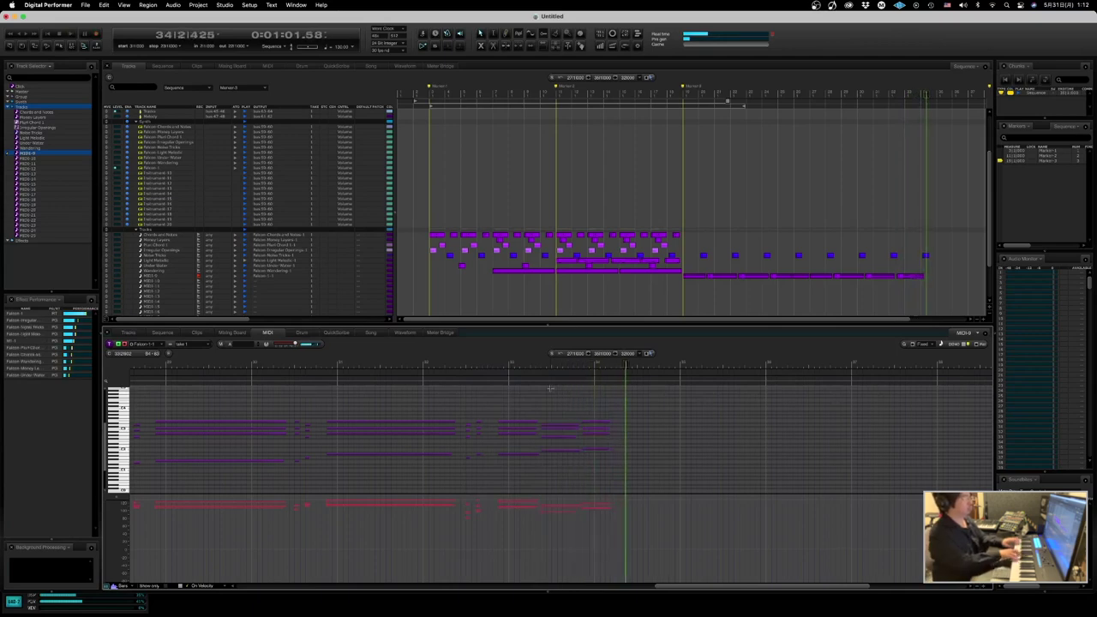
- Record one more closing chord on MIDI-9 in measure 34, starting from measure 33
key(1)
key(1)
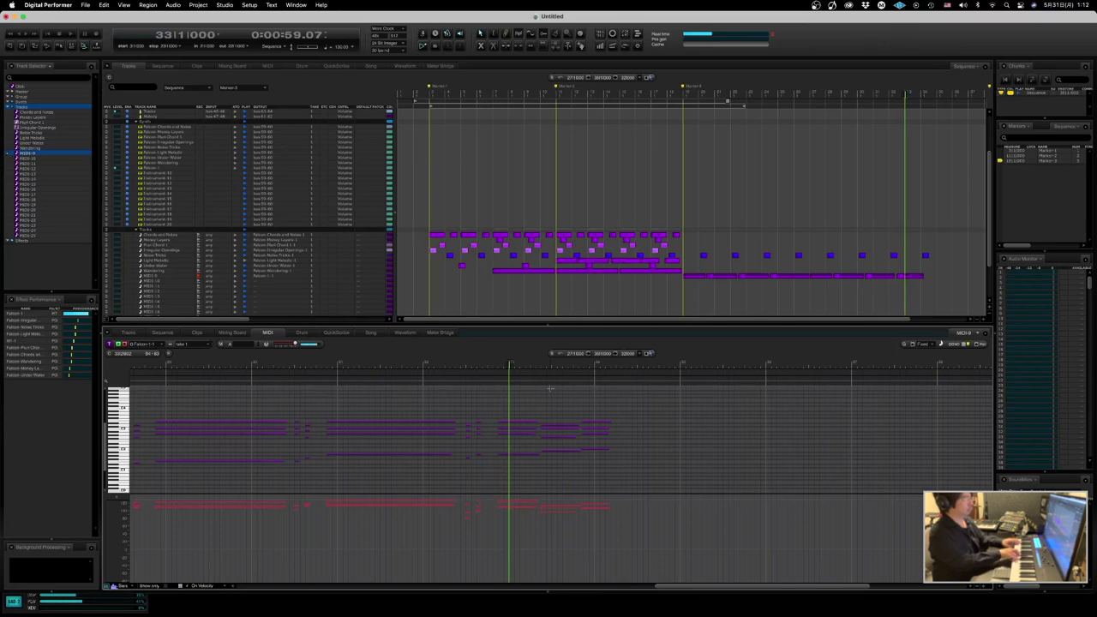
key(3)
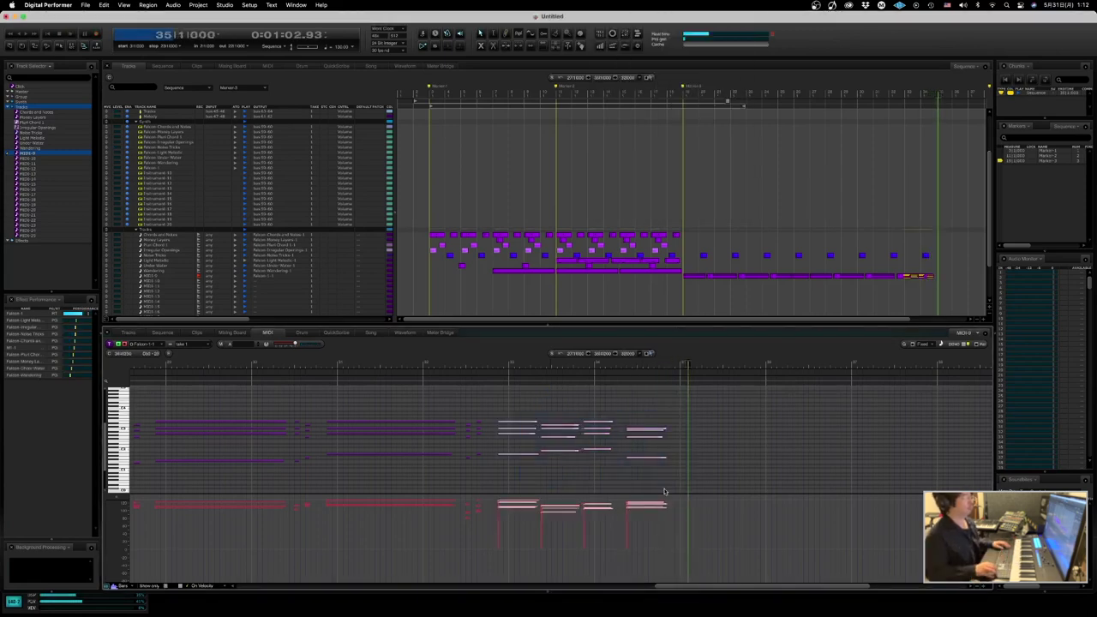
- Play the MIDI-9 ending from measure 33 to check it, and return the playback position to measure 18
key(Return)
text(.33)
key(Return)
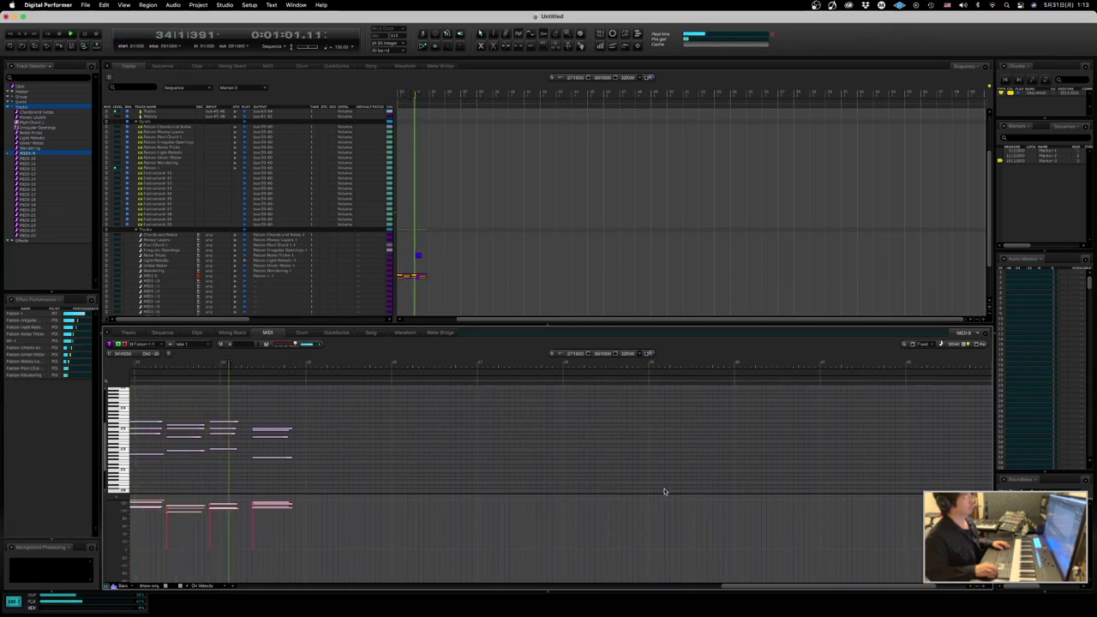
key(space)
text(.3)
key(Return)
text(18)
key(Return)
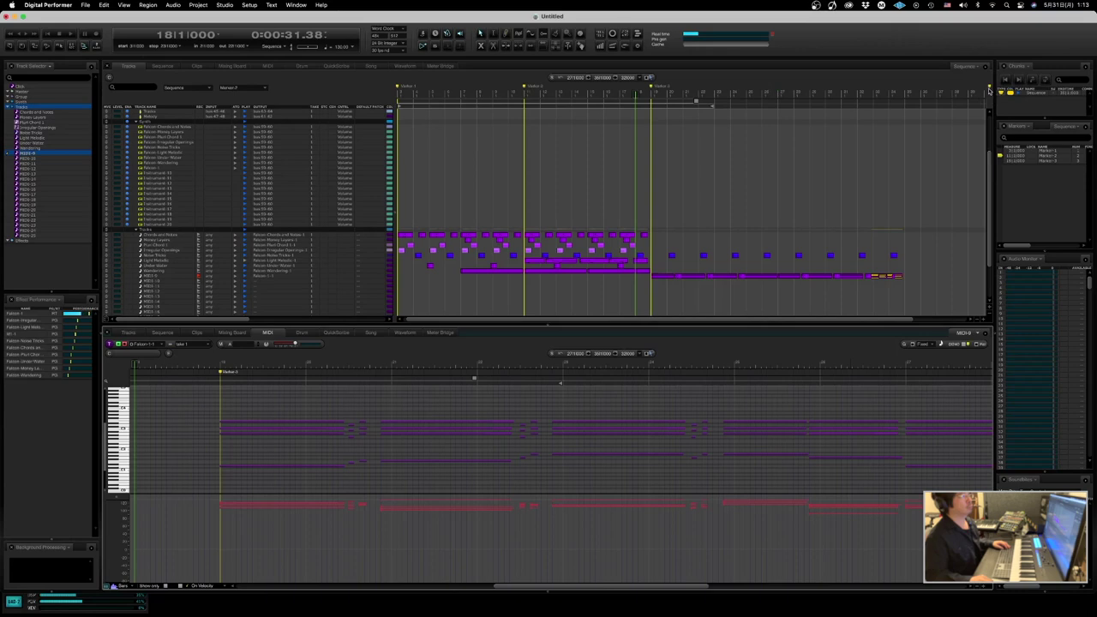
- Add Marker-4 to the sequence at measure 27
click(762, 86)
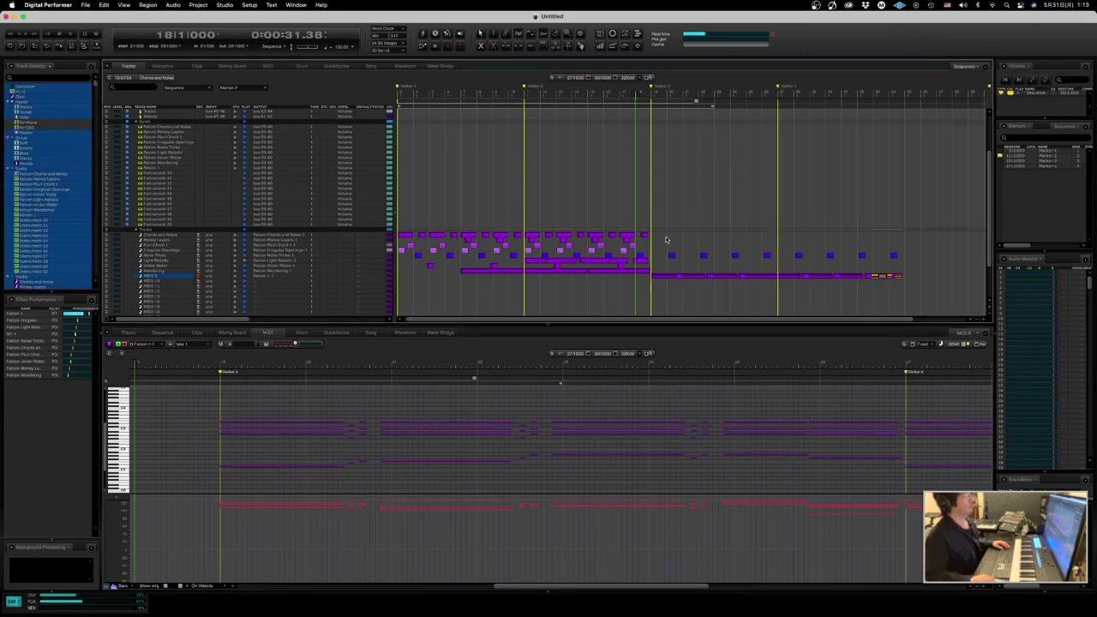
- Rename the MIDI-9 track Analog Poly 1 and its Falcon-1 instrument track Falcon-Analog Poly 1, after checking the loaded preset's name
key(ctrl+Right)
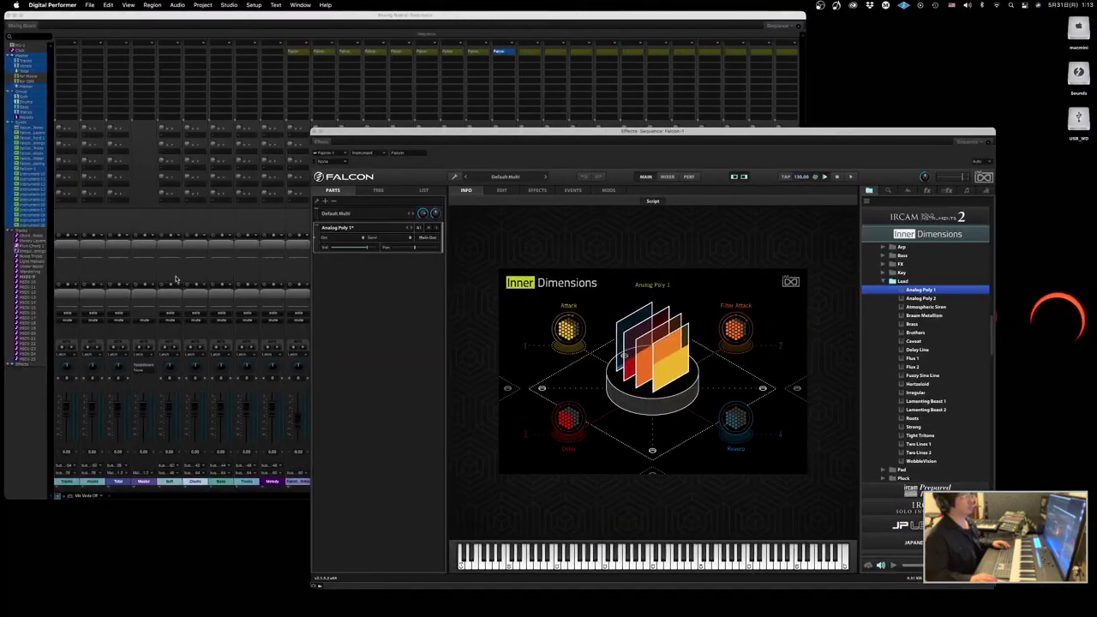
key(ctrl+Left)
alt+click(140, 277)
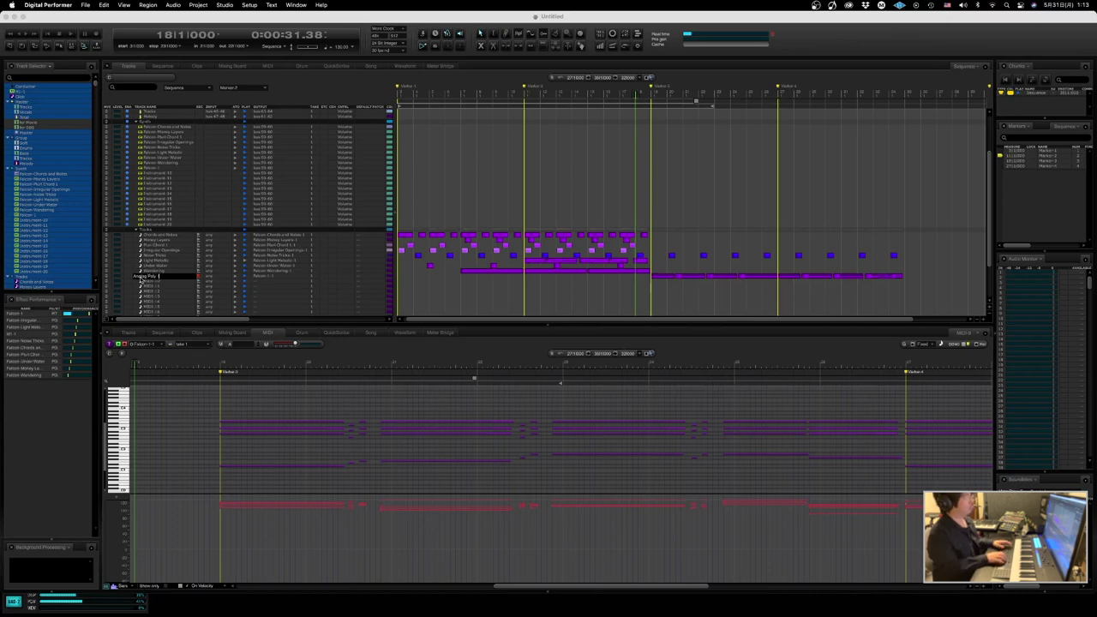
key(Return)
click(146, 277)
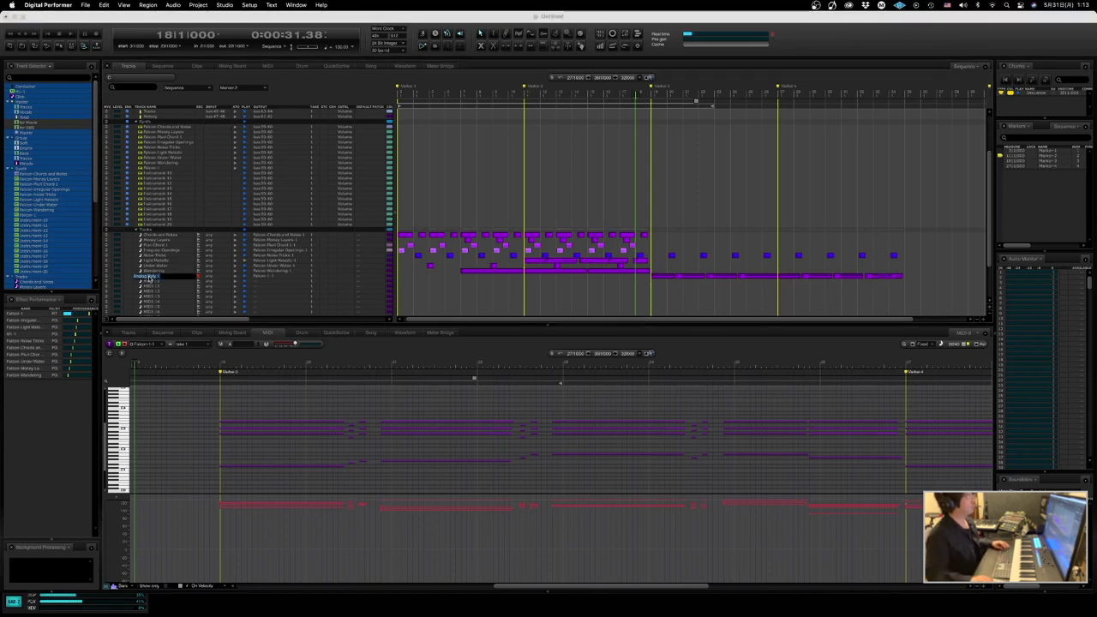
key(Return)
alt+click(167, 168)
key(Right)
key(BackSpace)
text(Analog Poly 1)
key(Return)
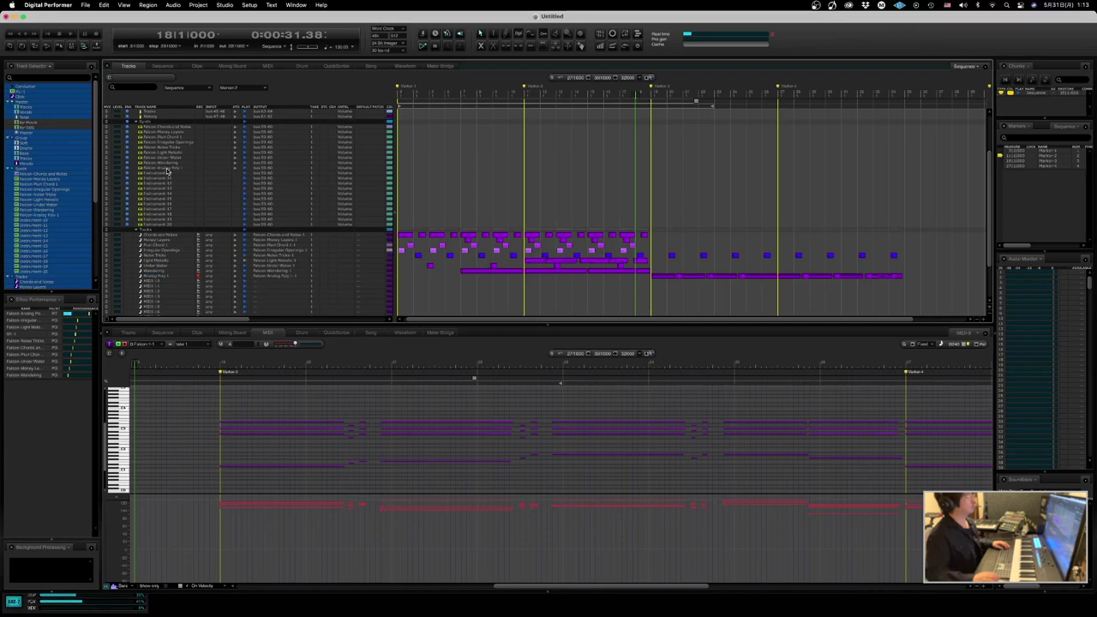
- Select MIDI-10, insert Falcon on the next free instrument track and load its Inner Dimensions lead preset Analog Poly 2
click(181, 282)
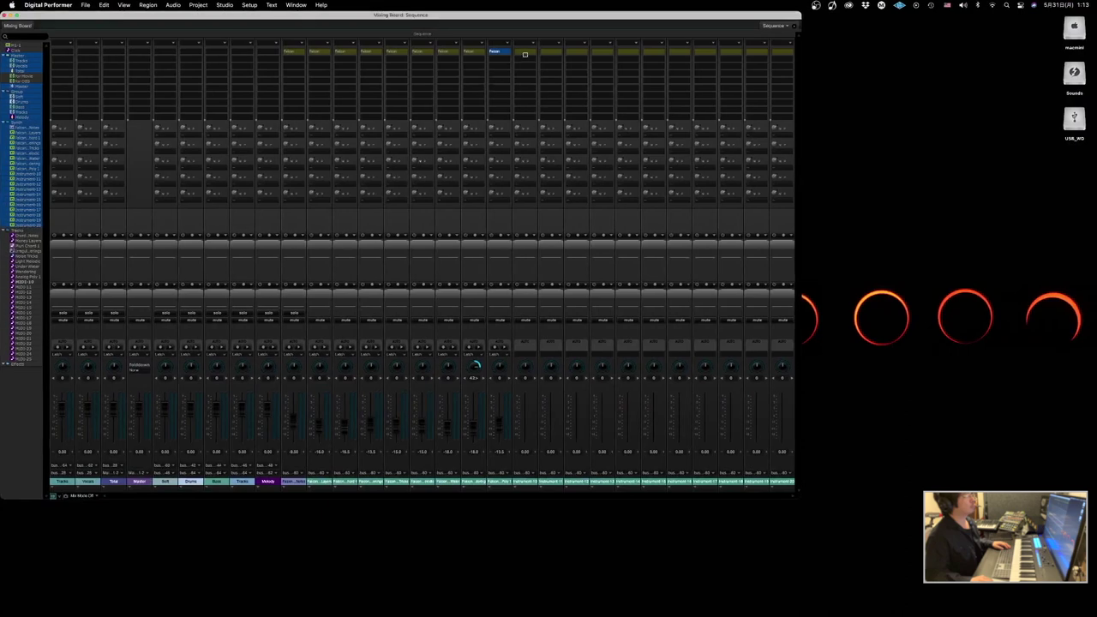
click(522, 51)
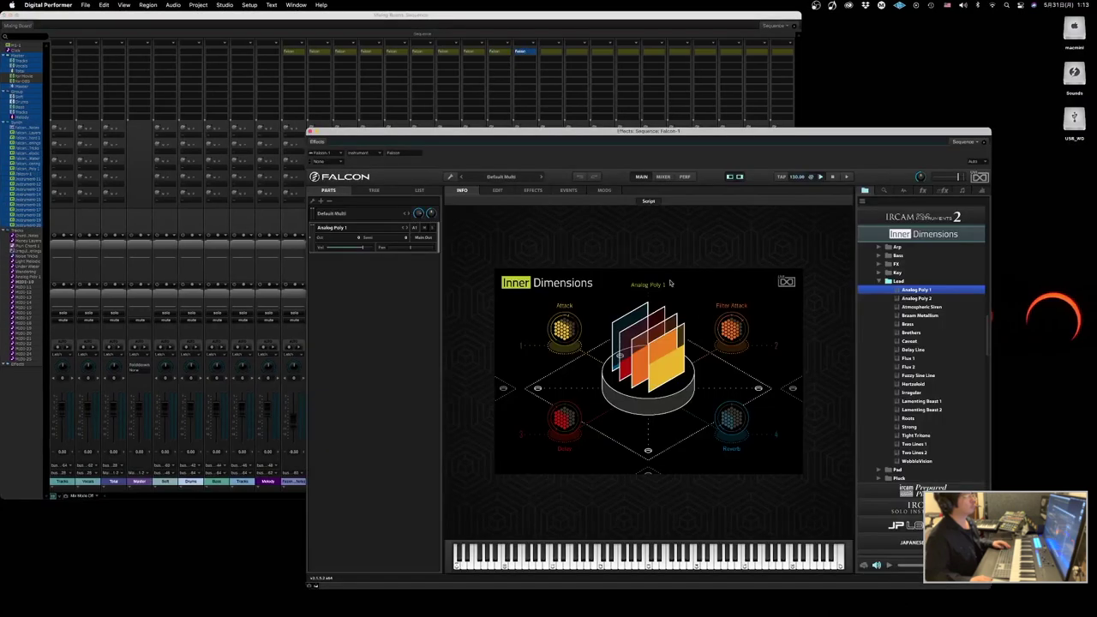
click(260, 283)
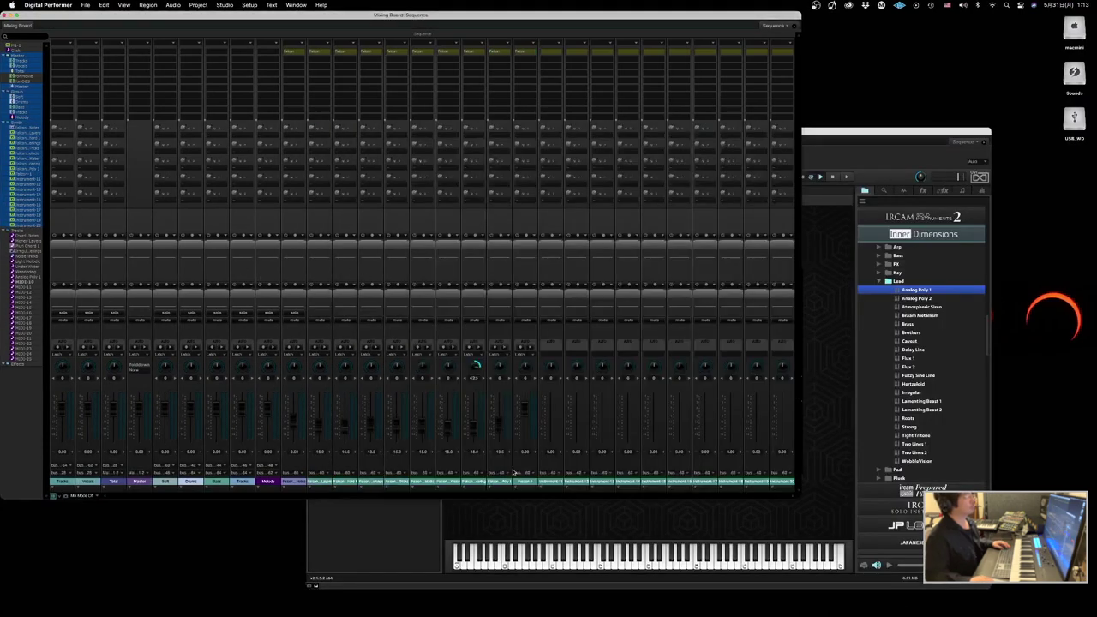
click(919, 301)
- Route the MIDI-10 track's output to the new Falcon-1 instrument
key(ctrl+Left)
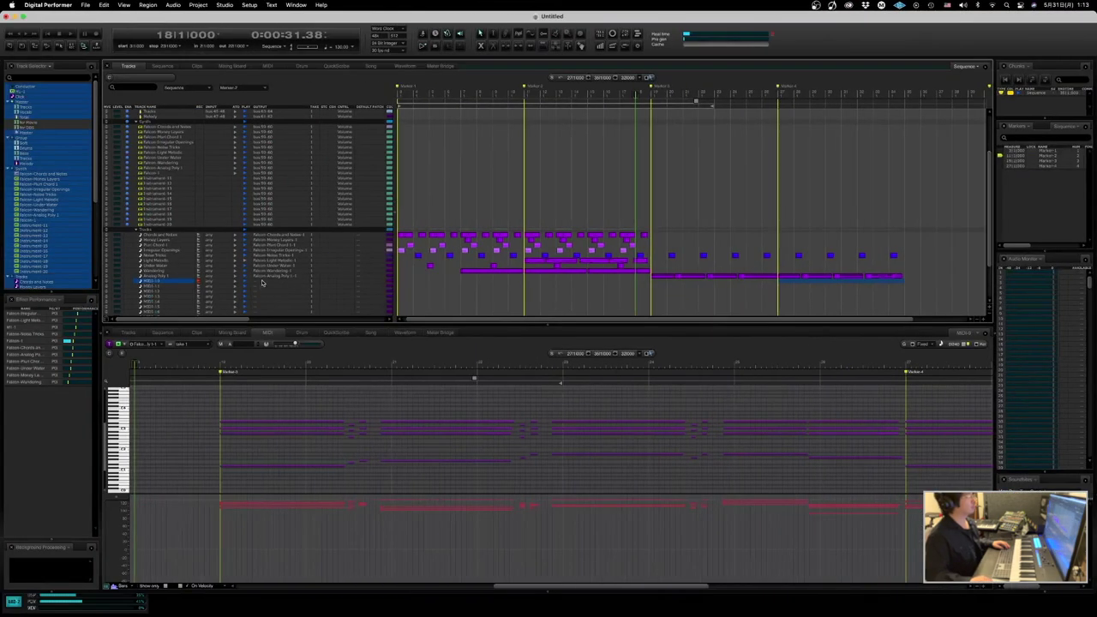
click(262, 283)
mouse_move(342, 307)
click(377, 314)
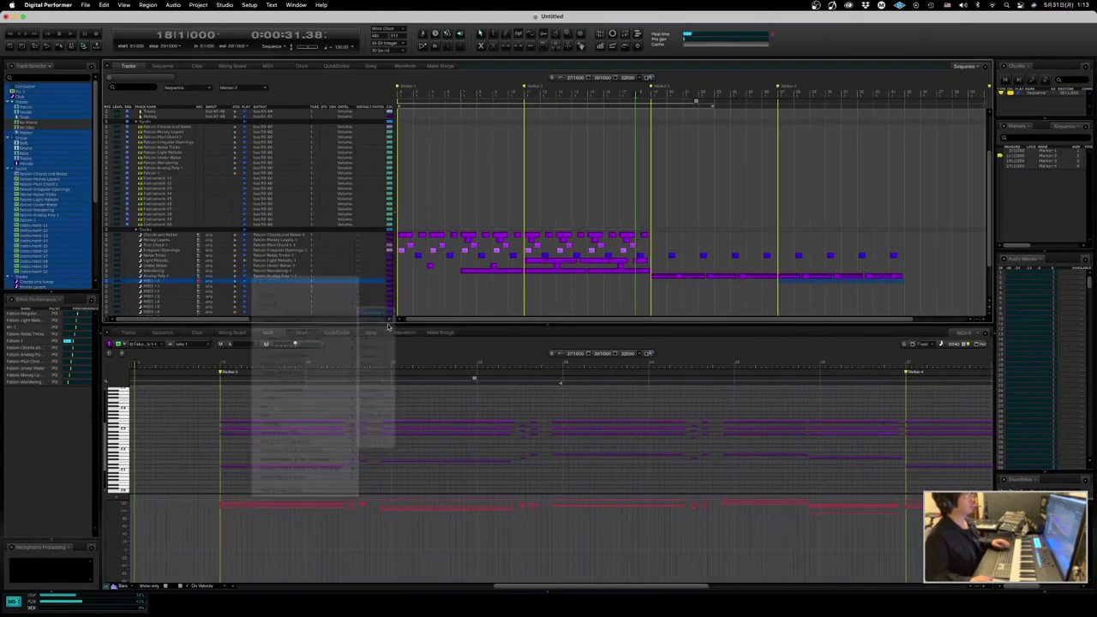
- Audition the lead presets Atmospheric Siren and Braam Metallium, load Brass in Falcon-1, and start playback to try it
key(ctrl+Right)
key(ctrl+Left)
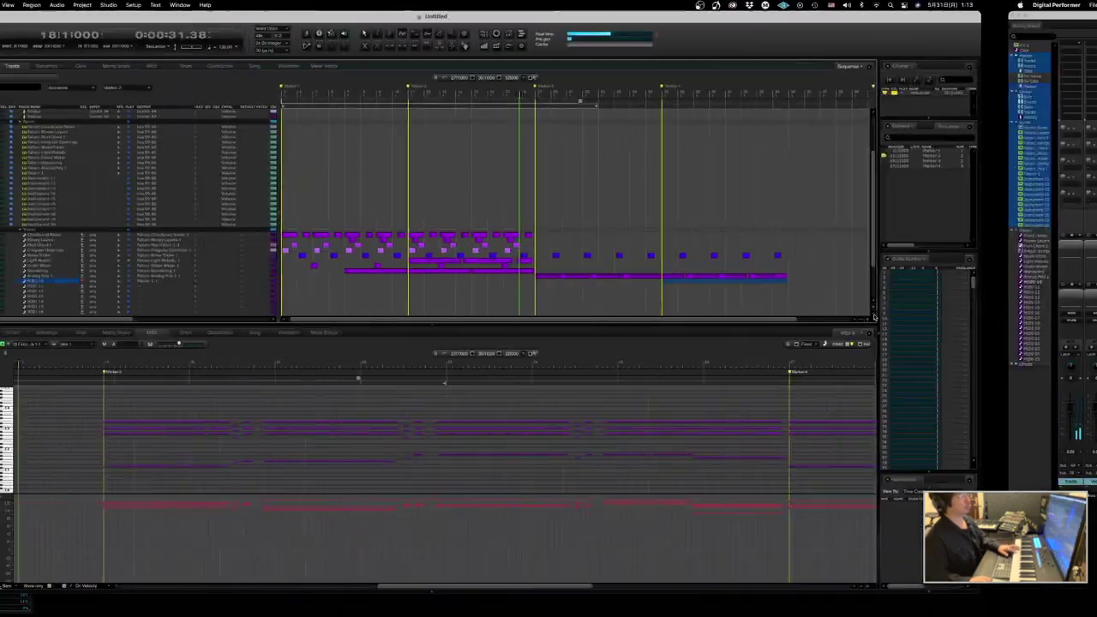
key(ctrl+Right)
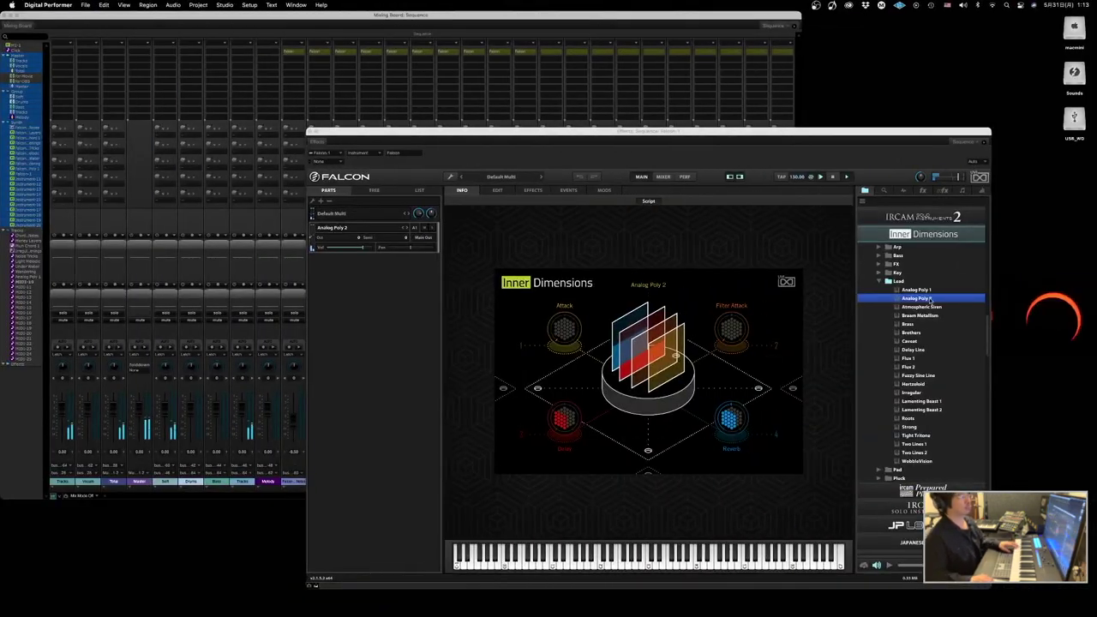
double_click(914, 306)
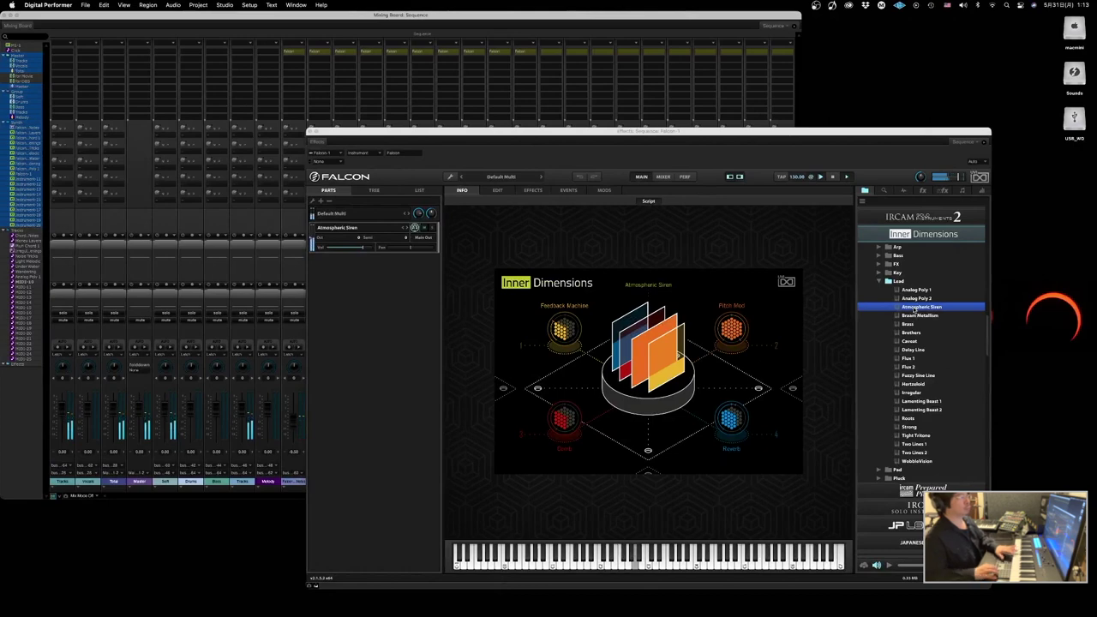
double_click(915, 315)
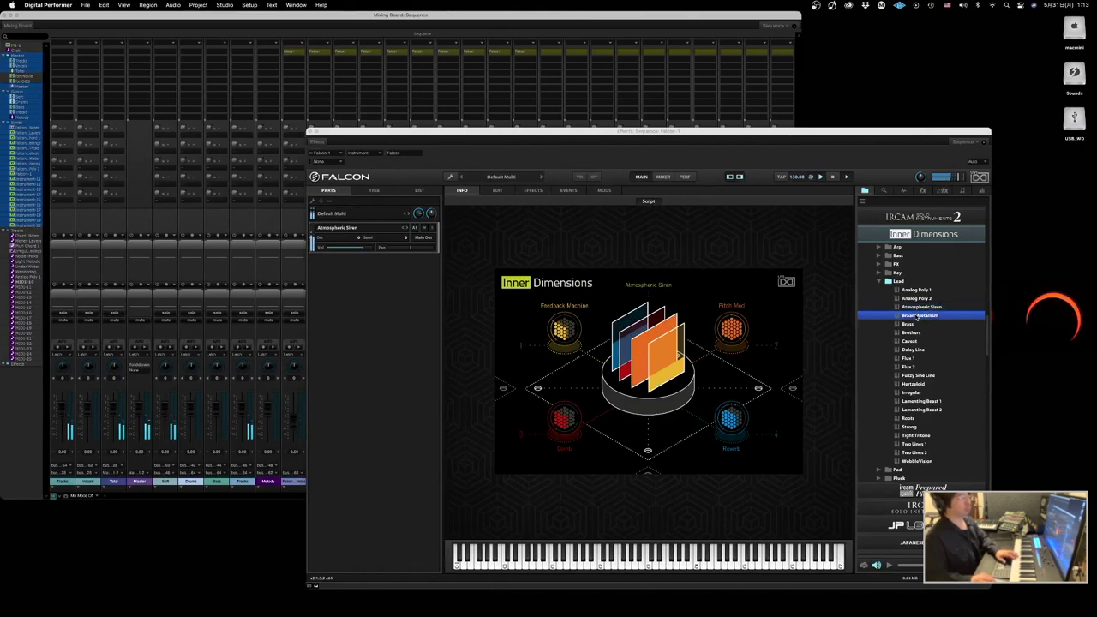
double_click(913, 324)
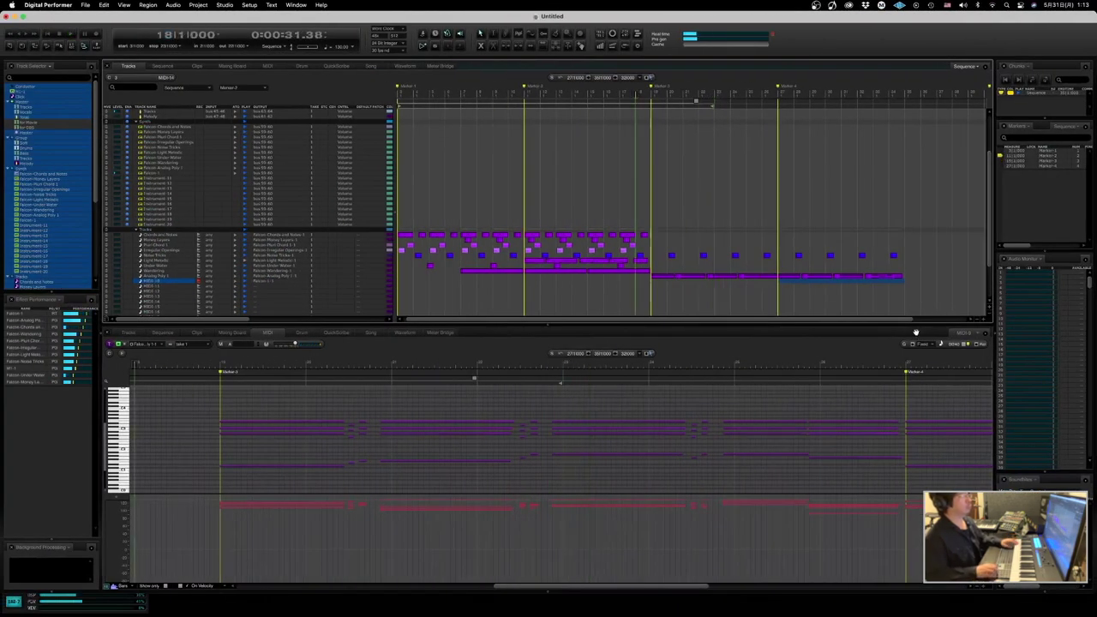
key(space)
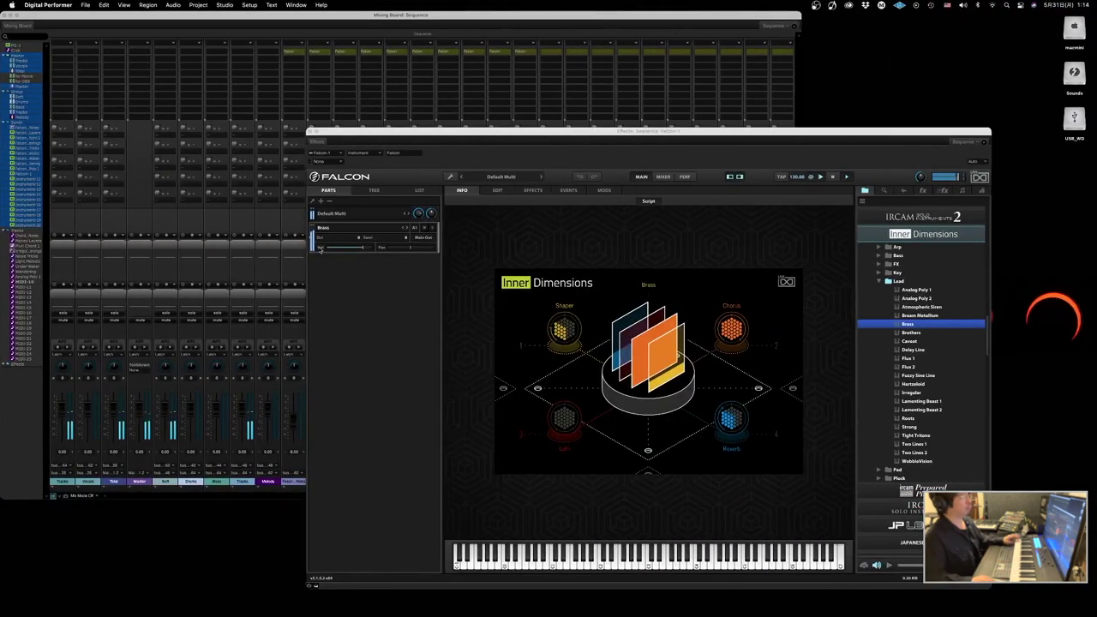
click(261, 251)
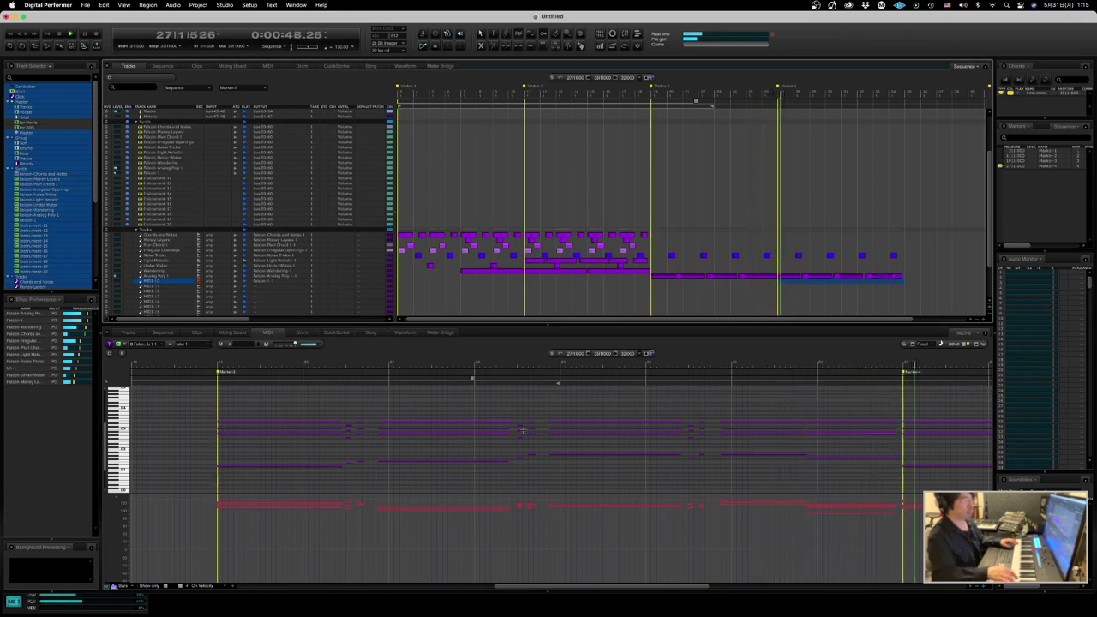
- Return playback to measure 18 and capture the phrase just played onto MIDI-10 with Retrospective MIDI Record
key(KP_Decimal)
text(18|1|109)
key(Return)
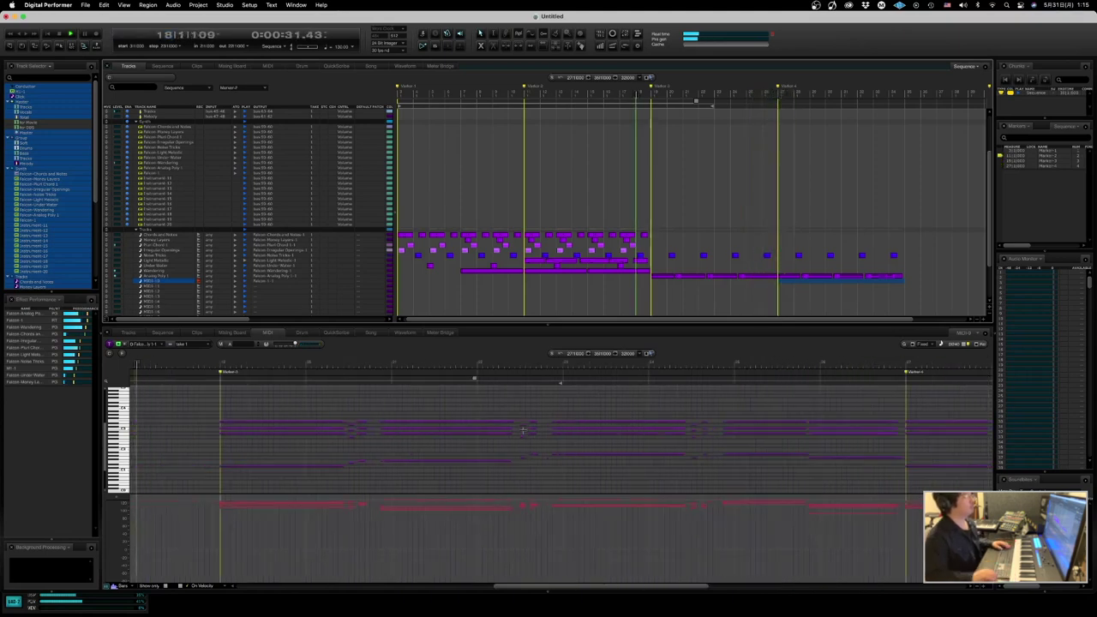
click(155, 4)
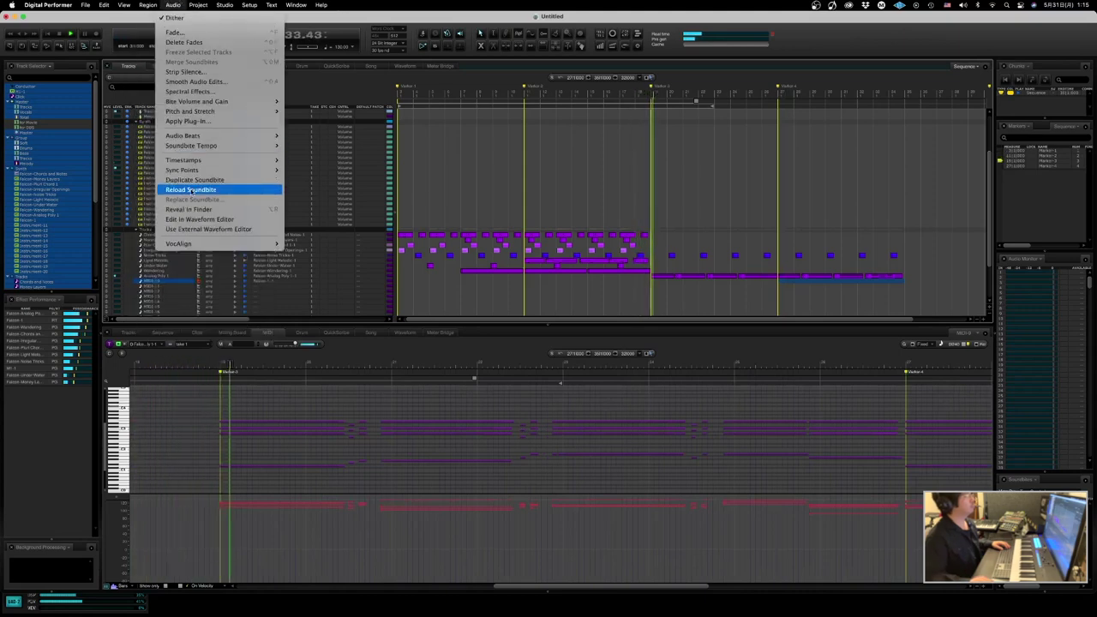
mouse_move(198, 4)
mouse_move(148, 4)
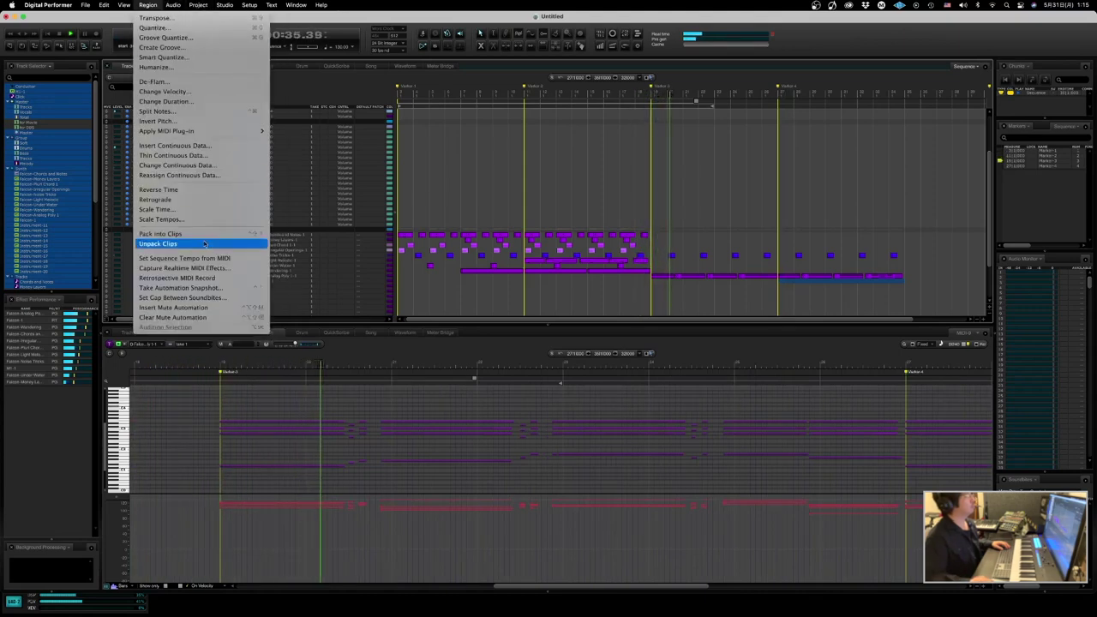
click(206, 278)
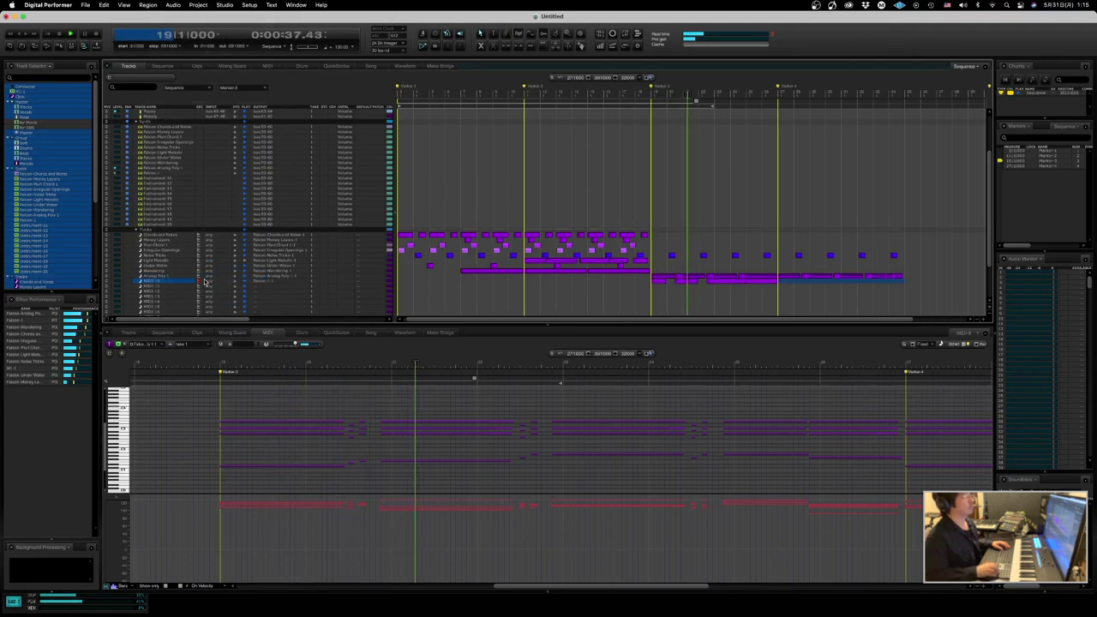
- Quantize the captured MIDI-10 phrase after Marker-3
key(space)
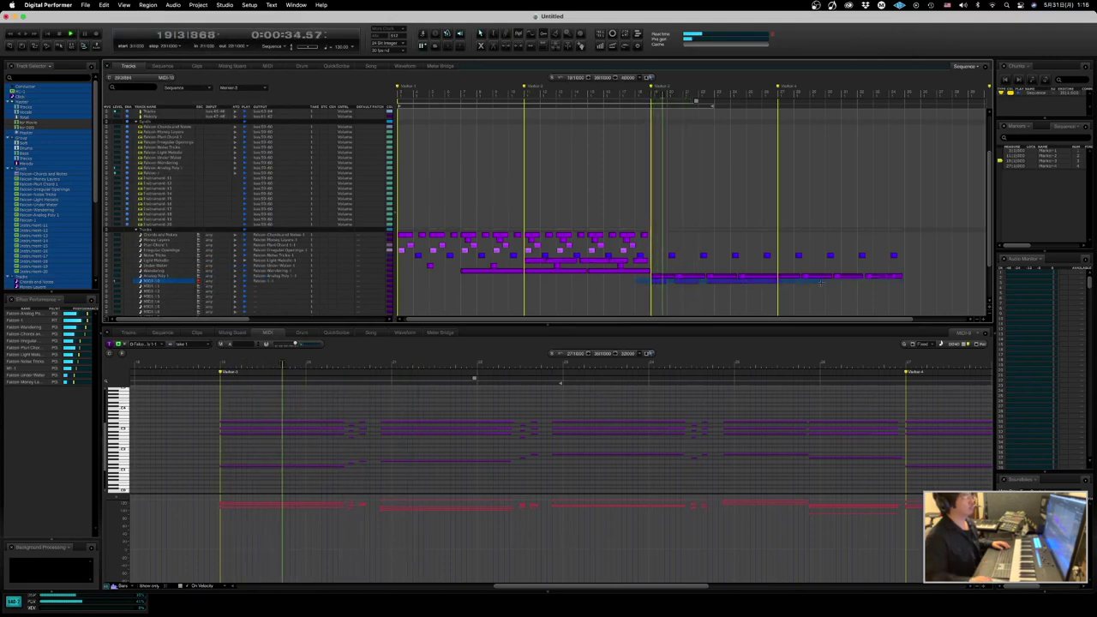
key(super+0)
key(Return)
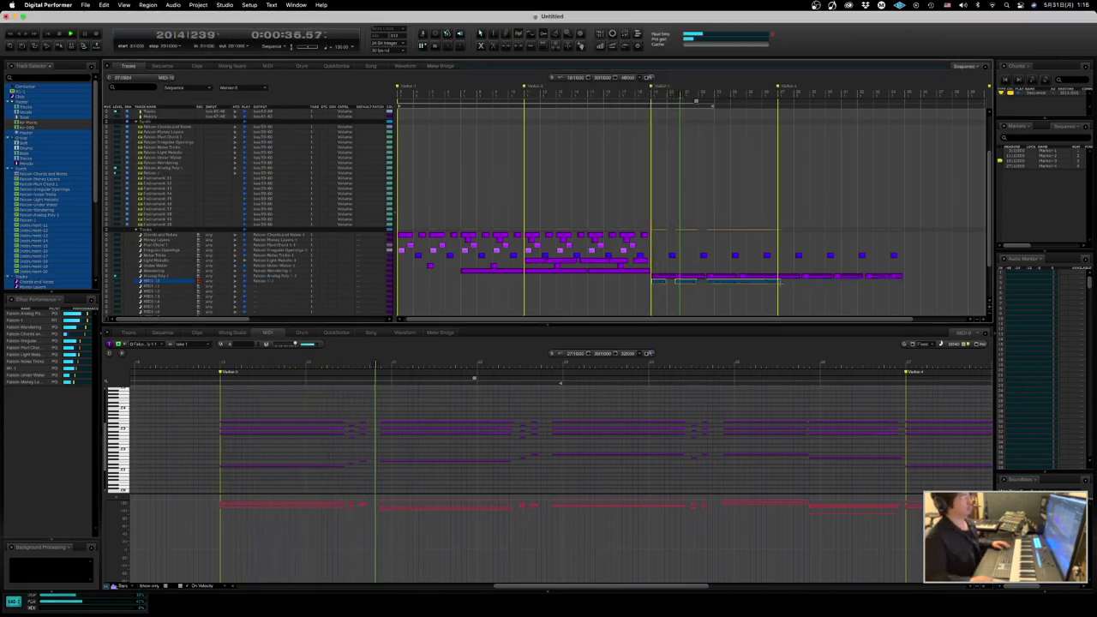
- Open the MIDI-10 phrase for editing and delete its notes from about measure 23 through measure 27
double_click(777, 282)
click(496, 433)
scroll(496, 434, right, 1)
scroll(496, 434, up, 1)
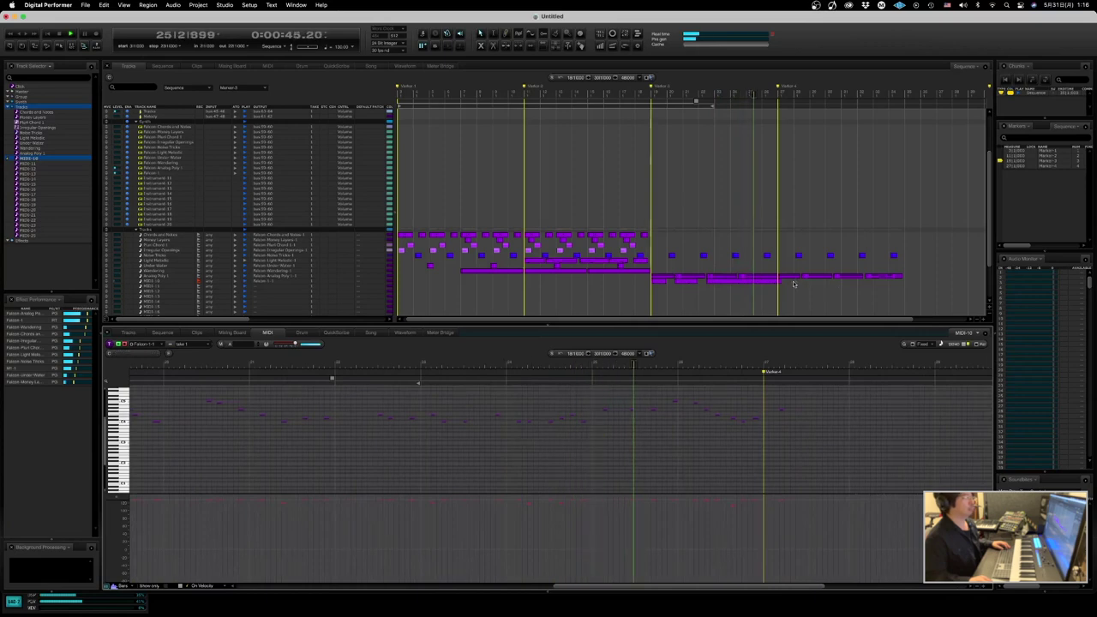
drag(794, 281, 713, 282)
key(BackSpace)
key(space)
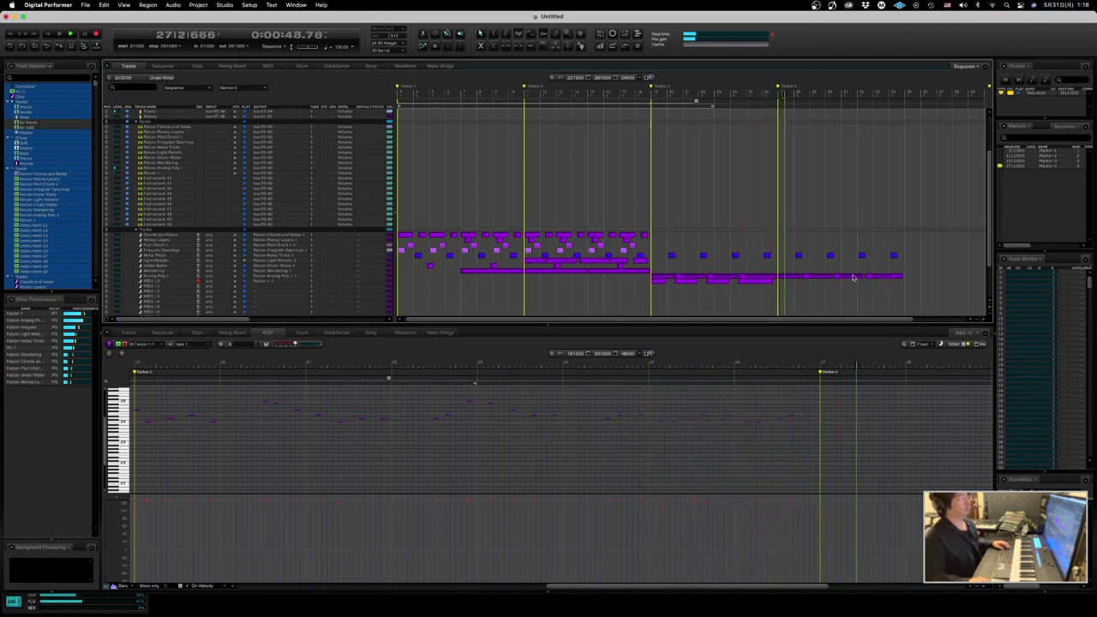
- Quantize the MIDI-10 part up to Marker-4 and copy its phrases to the measures starting at Marker-4
drag(778, 282, 624, 285)
key(super+0)
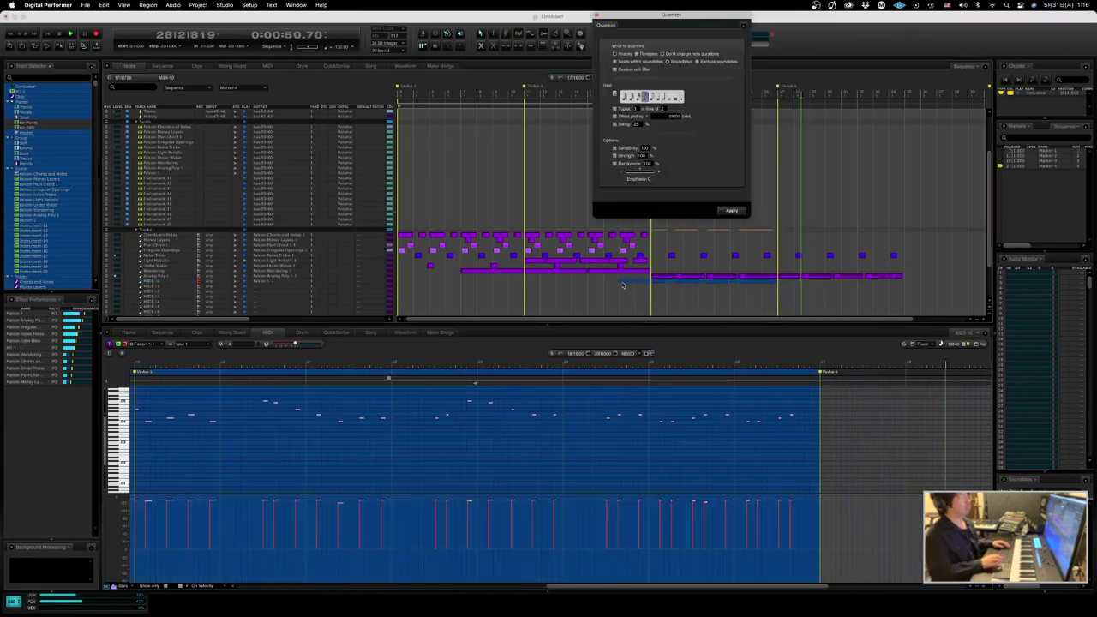
key(Return)
key(space)
key(space)
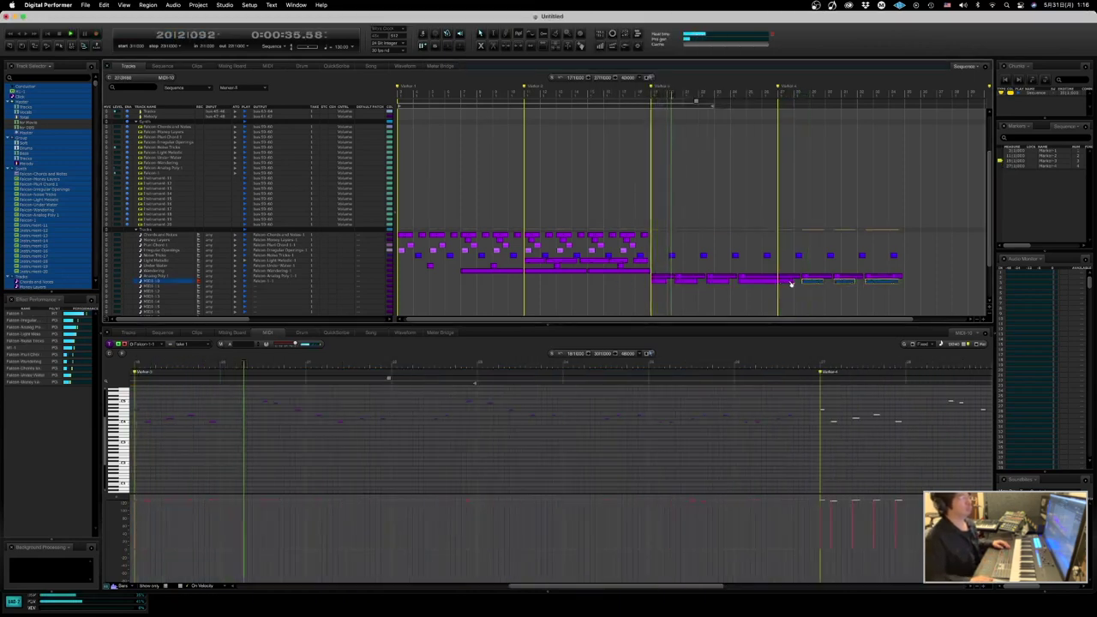
- Rename the four sequence markers with short section names
alt+click(1055, 152)
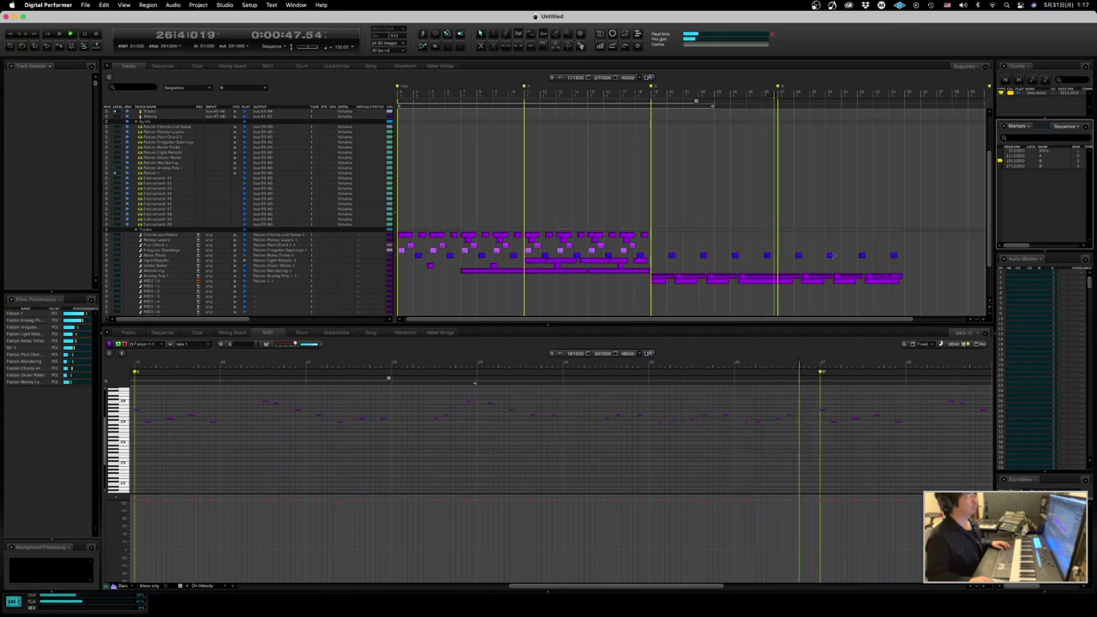
- Open the MIDI-10 notes around measure 27 and move the note on that measure's downbeat about half a beat earlier
click(779, 282)
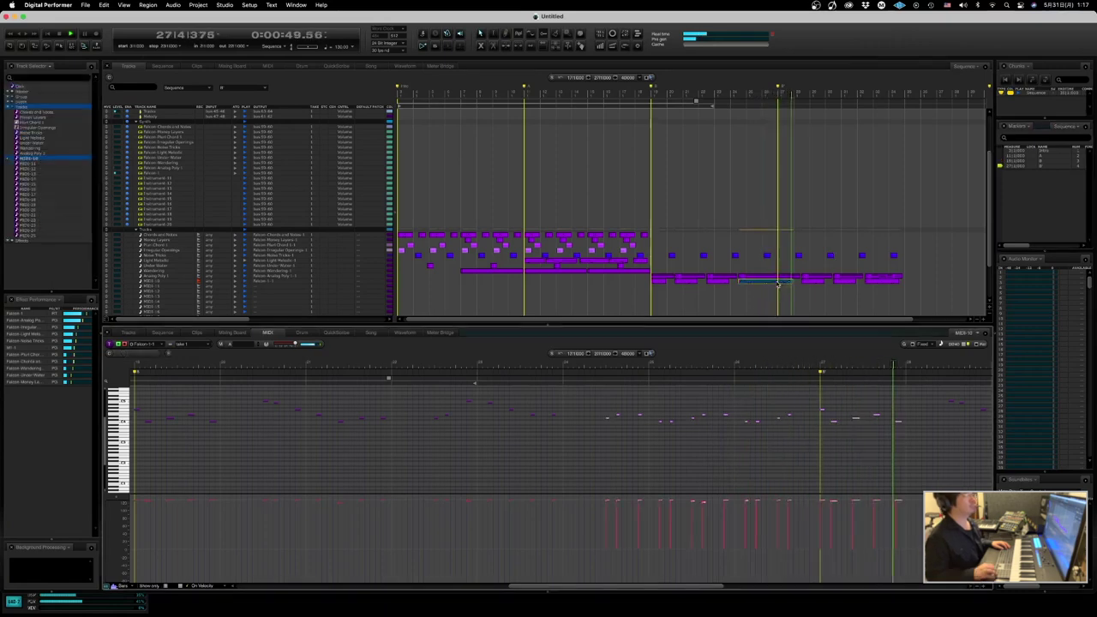
click(795, 440)
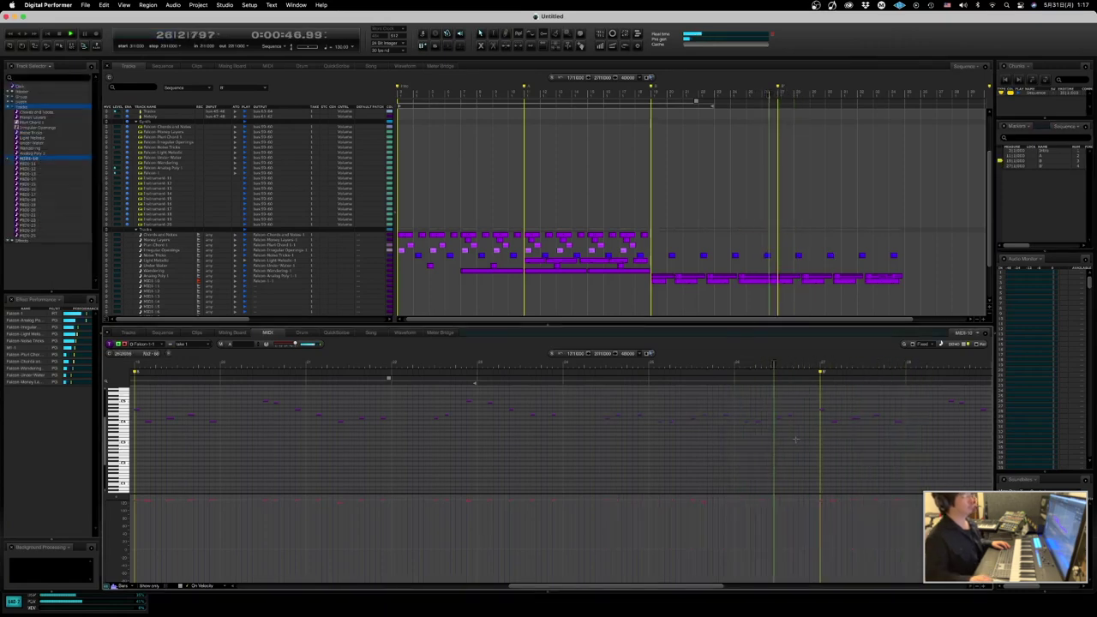
drag(812, 402, 833, 416)
key(Left)
key(4)
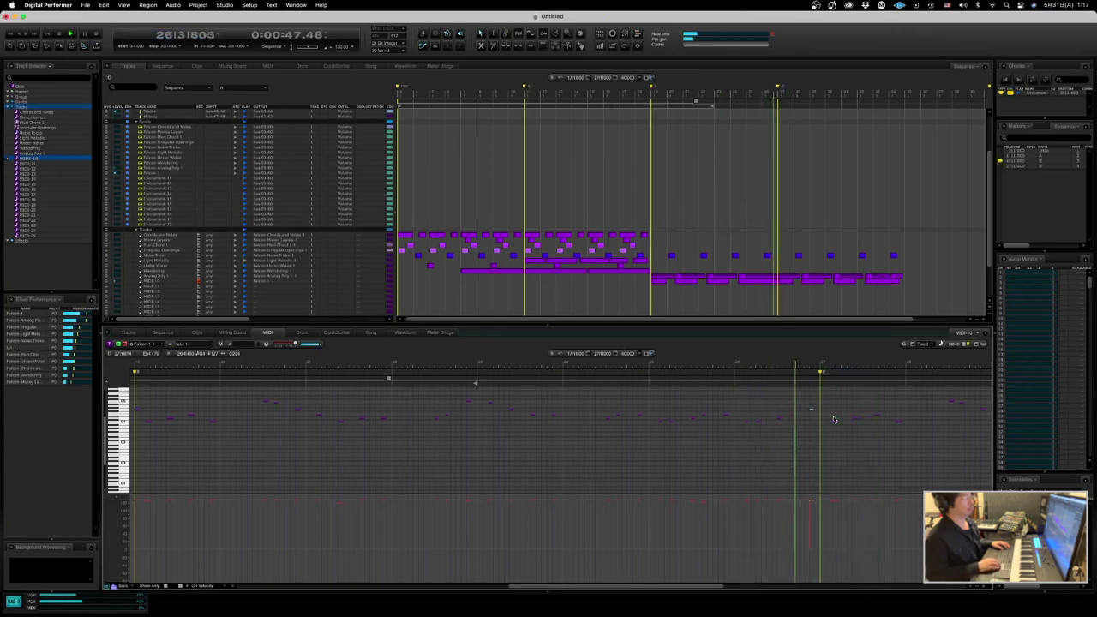
- Move the Analog Poly 1 chord at measure 27 about half a beat earlier and shorten the chord before it
click(775, 280)
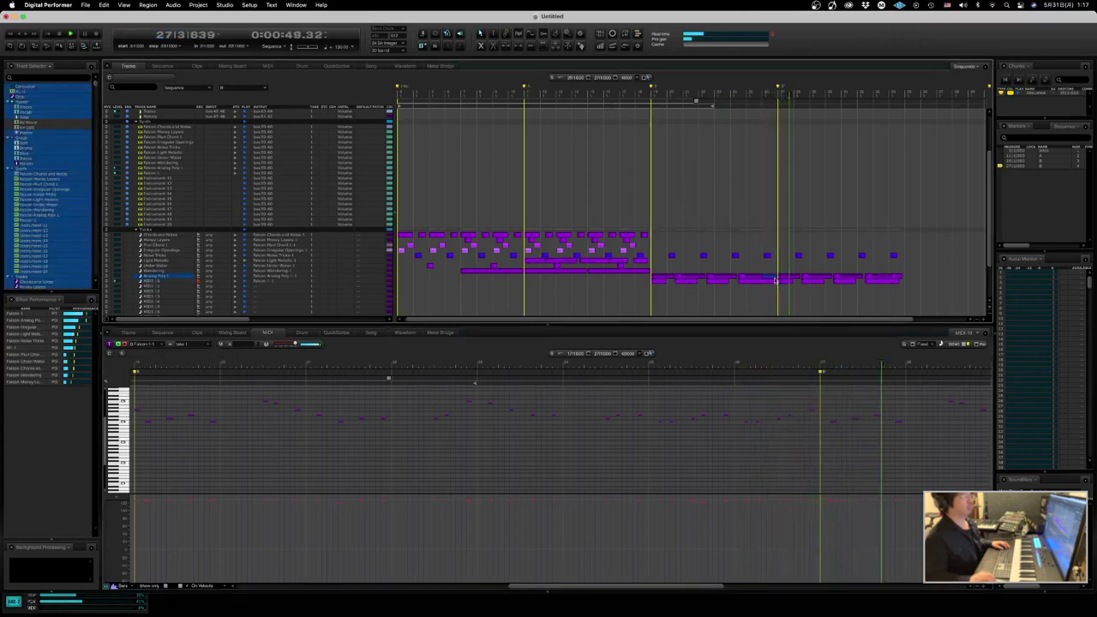
drag(774, 415, 802, 463)
mouse_move(819, 424)
mouse_down()
mouse_move(835, 483)
mouse_move(820, 475)
mouse_up()
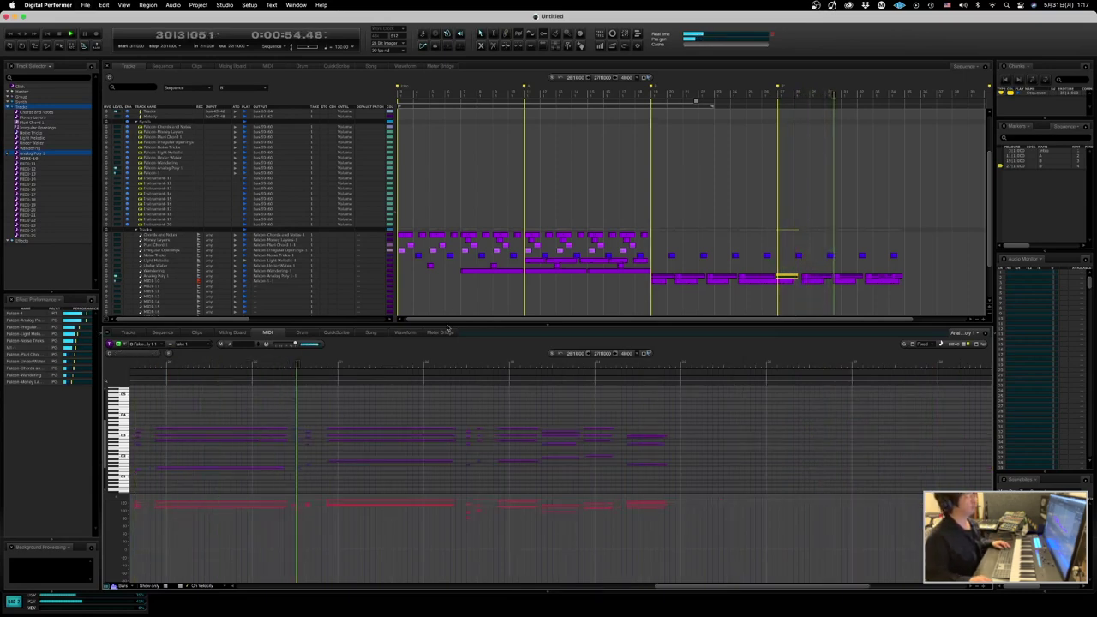
- Quantize the three Money Layers phrases after measure 19 and play the section back
click(653, 292)
scroll(655, 293, down, 1)
scroll(655, 294, down, 1)
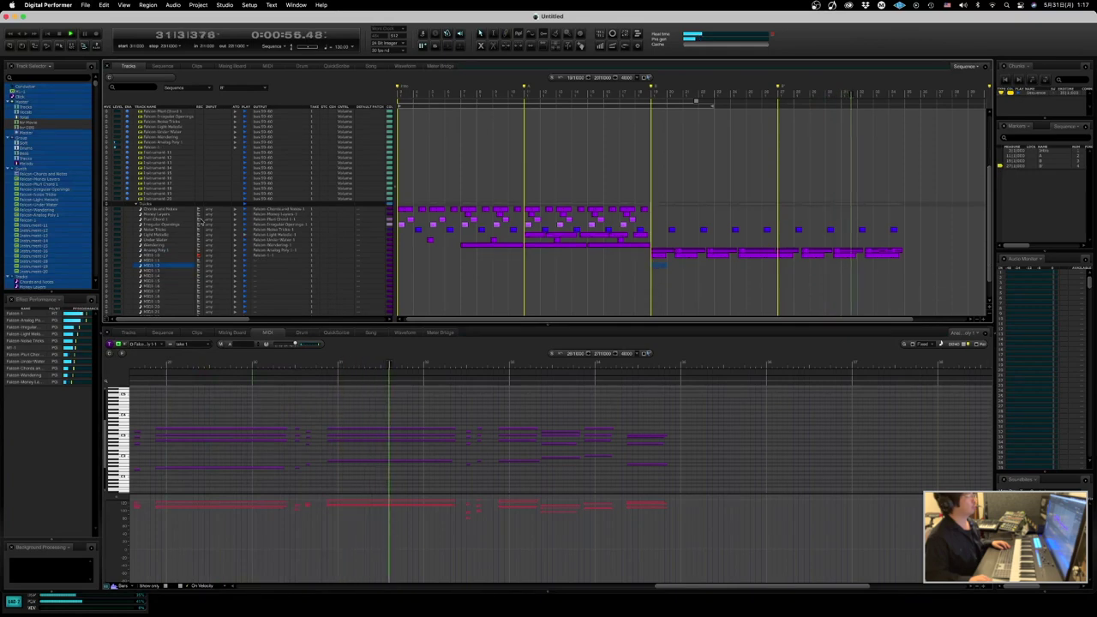
scroll(199, 211, down, 1)
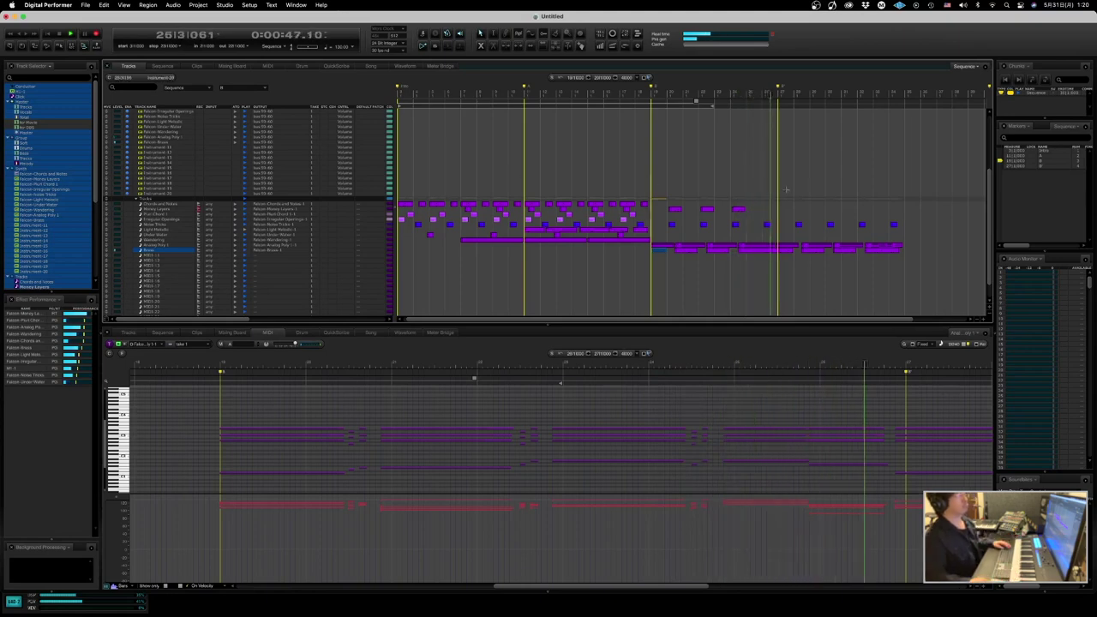
drag(775, 202, 663, 215)
key(super+0)
key(Return)
key(space)
key(space)
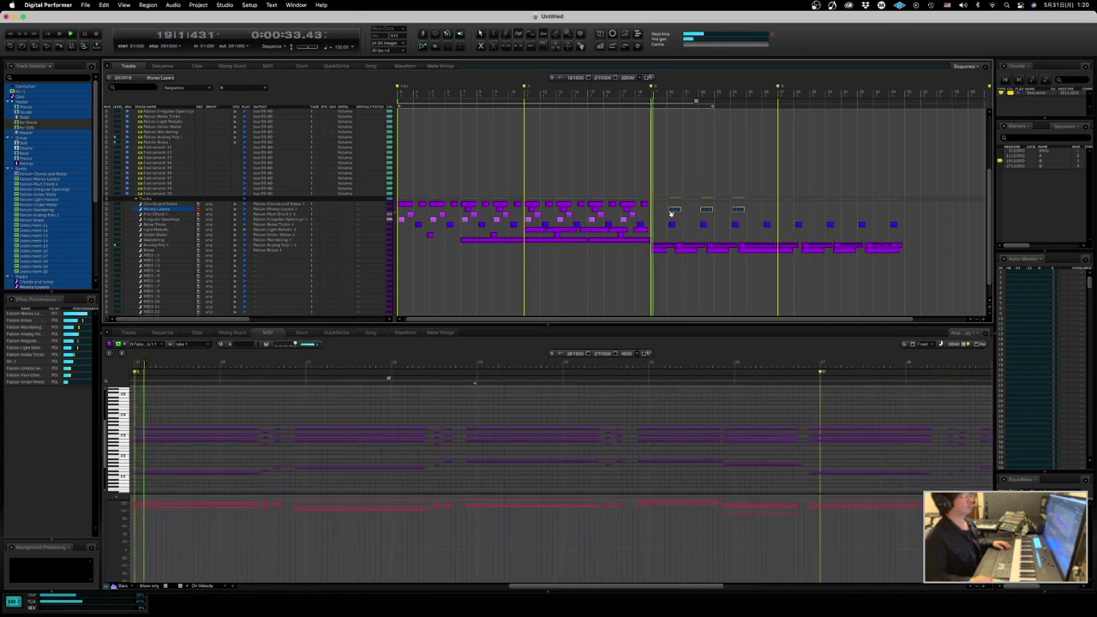
- Copy the Money Layers phrase from measure 24 to measure 26 and delete the phrases in measures 20 and 24
click(754, 209)
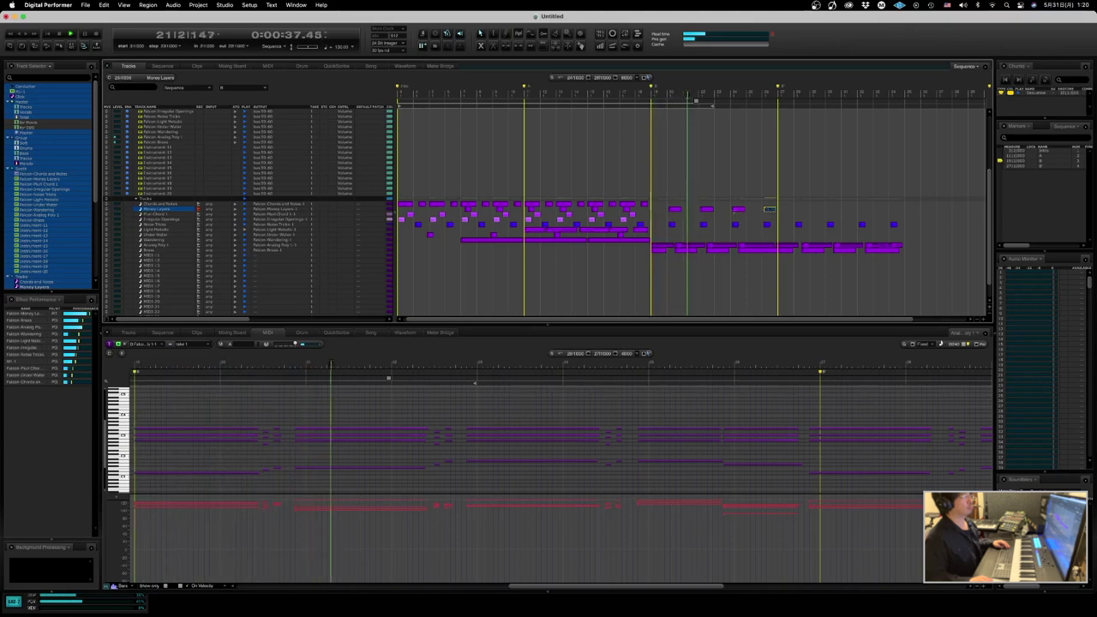
click(672, 210)
key(Delete)
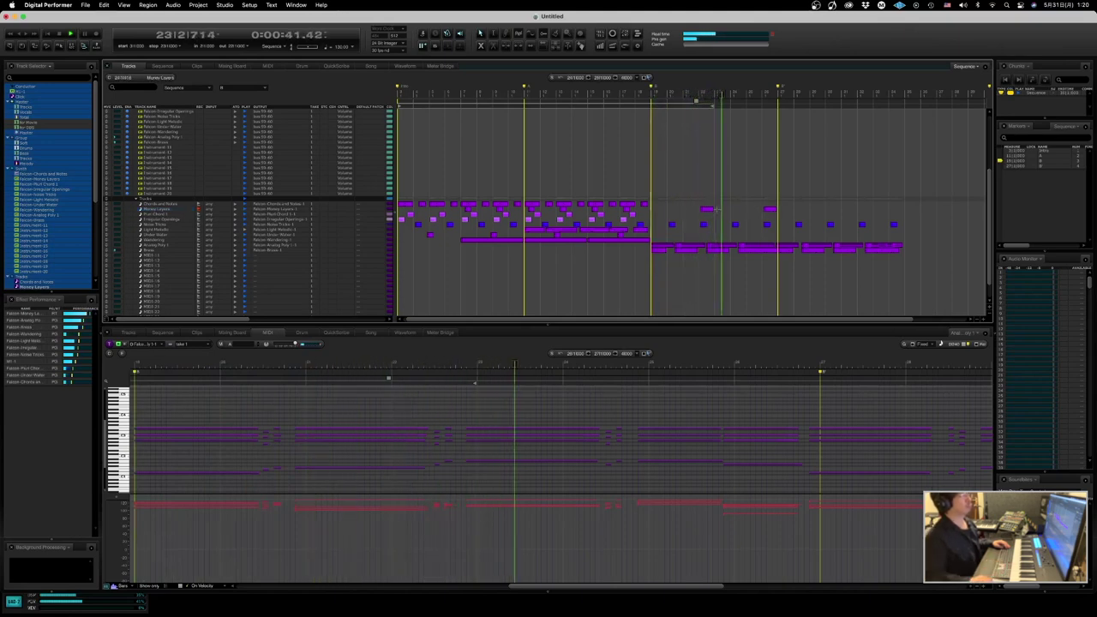
- Copy the Money Layers phrases of measures 19 to 27 into the next eight measures and move the last copy to measure 32
drag(652, 210, 776, 209)
drag(659, 211, 783, 211)
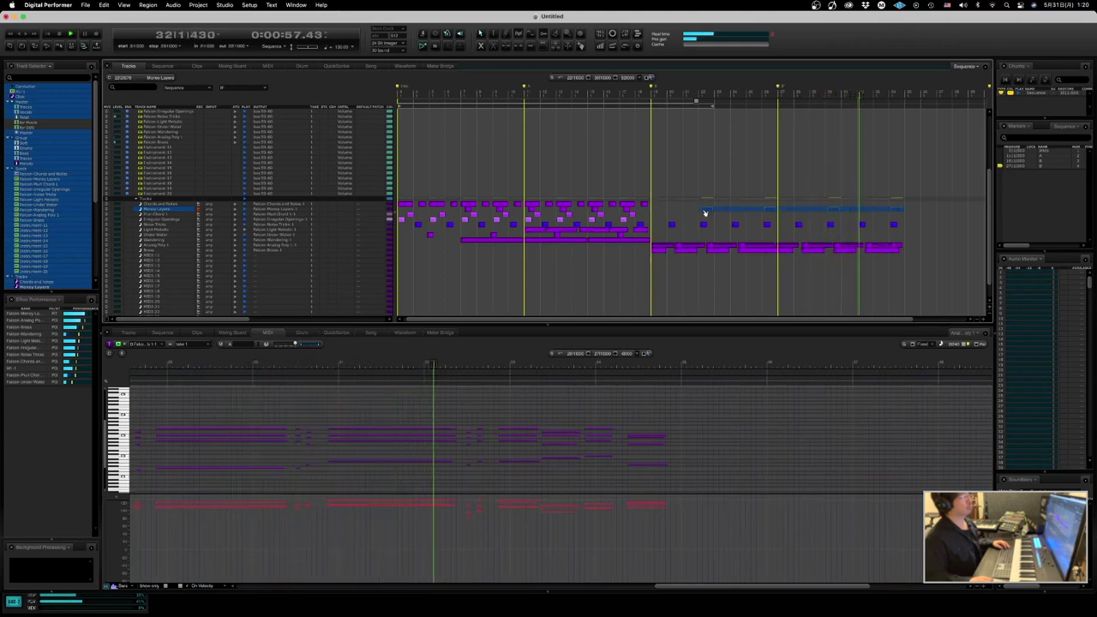
click(847, 222)
click(897, 210)
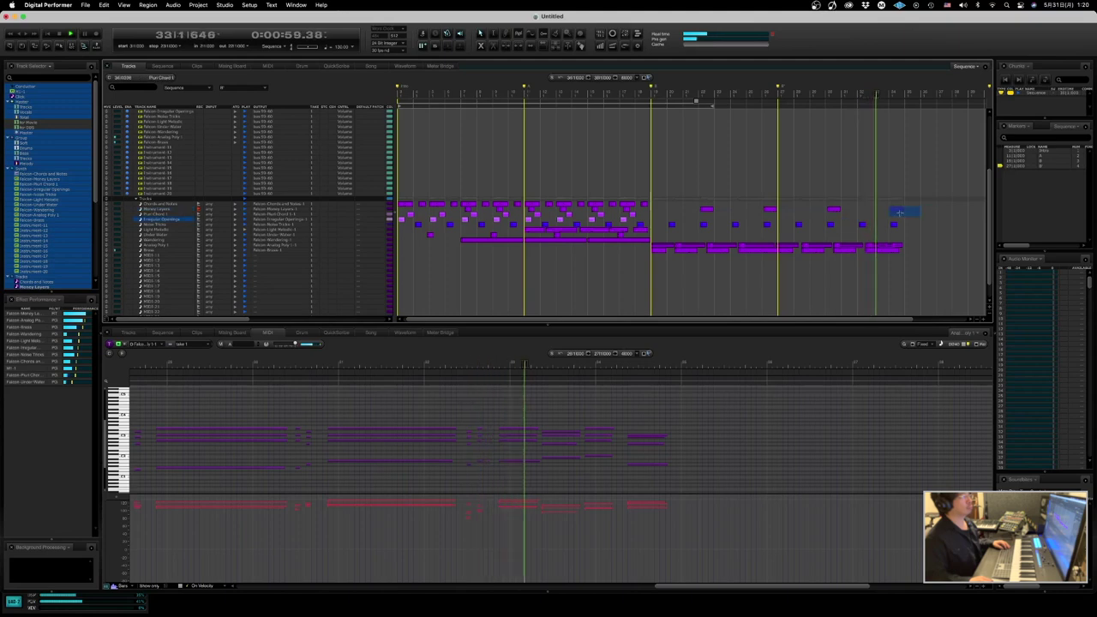
drag(898, 211, 866, 211)
key(space)
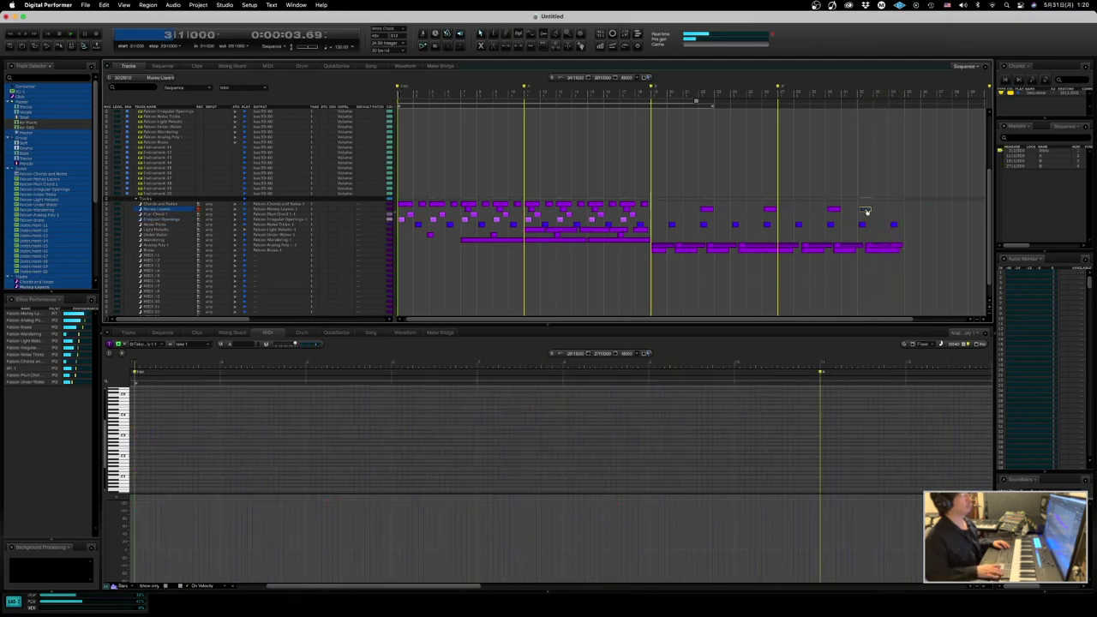
- Add copies of the Money Layers phrase in measures 20 and 24, and move the measure 26 phrase to measure 28
key(space)
drag(706, 211, 679, 212)
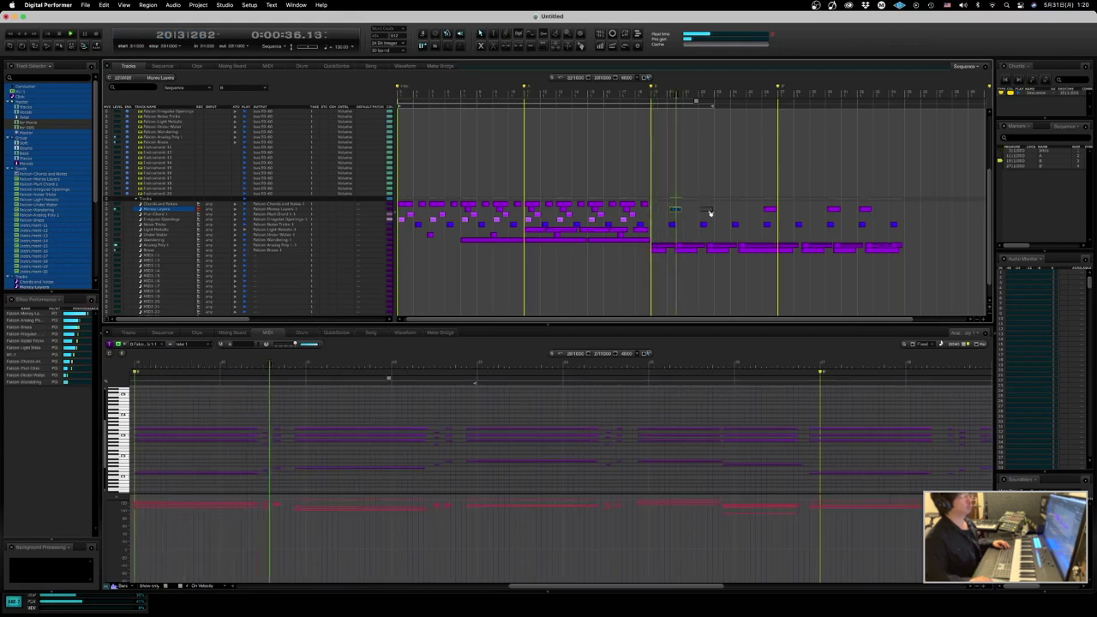
click(771, 211)
drag(772, 210, 805, 211)
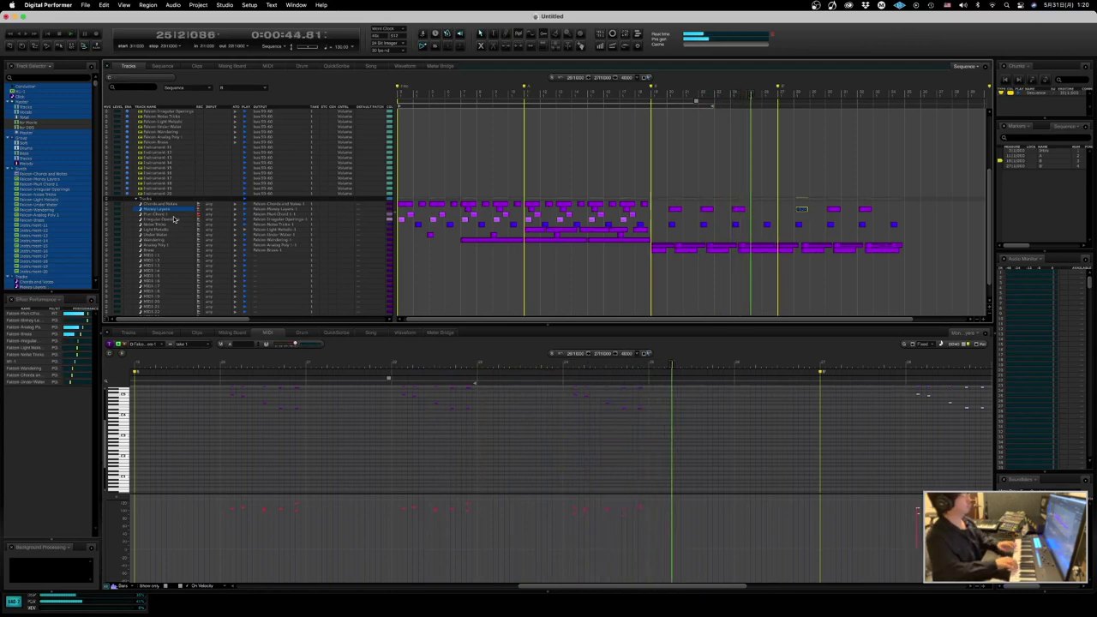
key(space)
key(space)
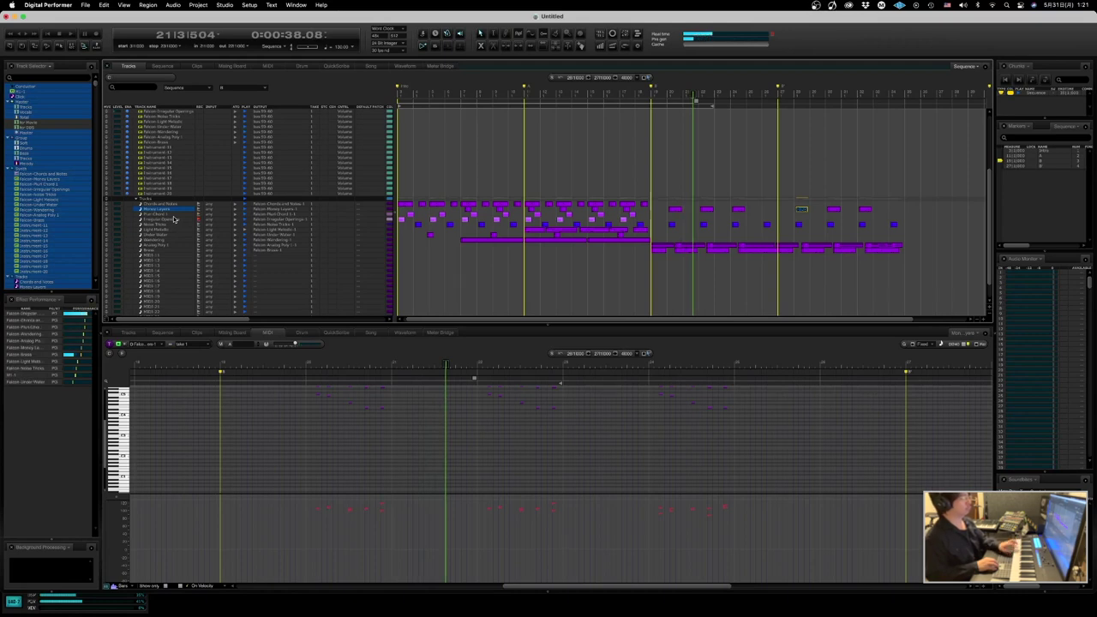
- Load the Inner Dimensions lead preset Brothers into a new Falcon on the next free instrument track and lower its fader
key(ctrl+Right)
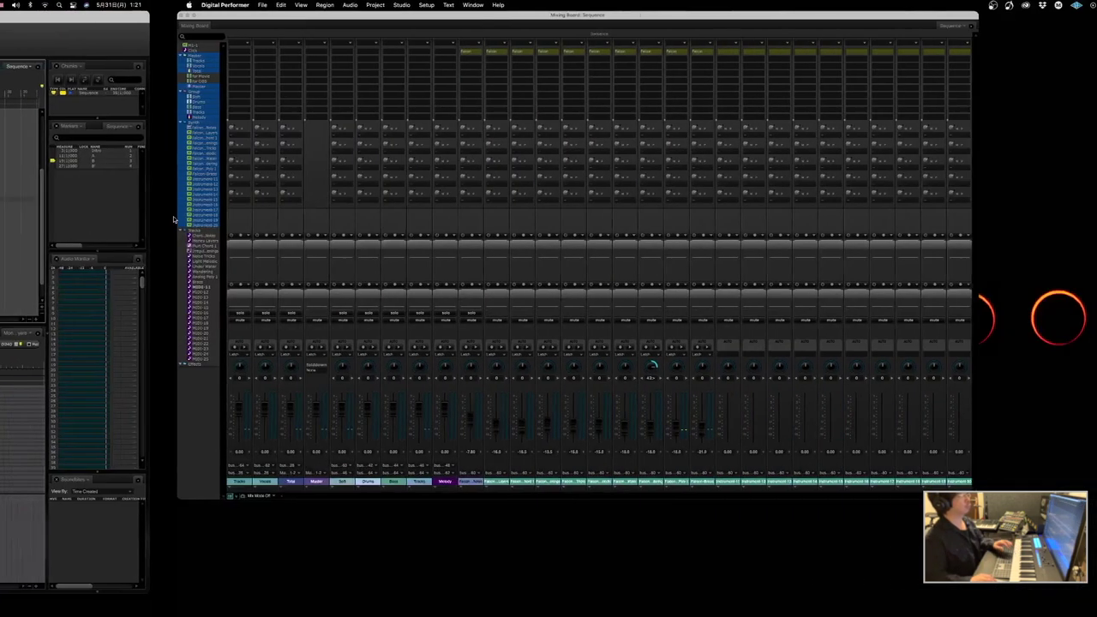
click(546, 51)
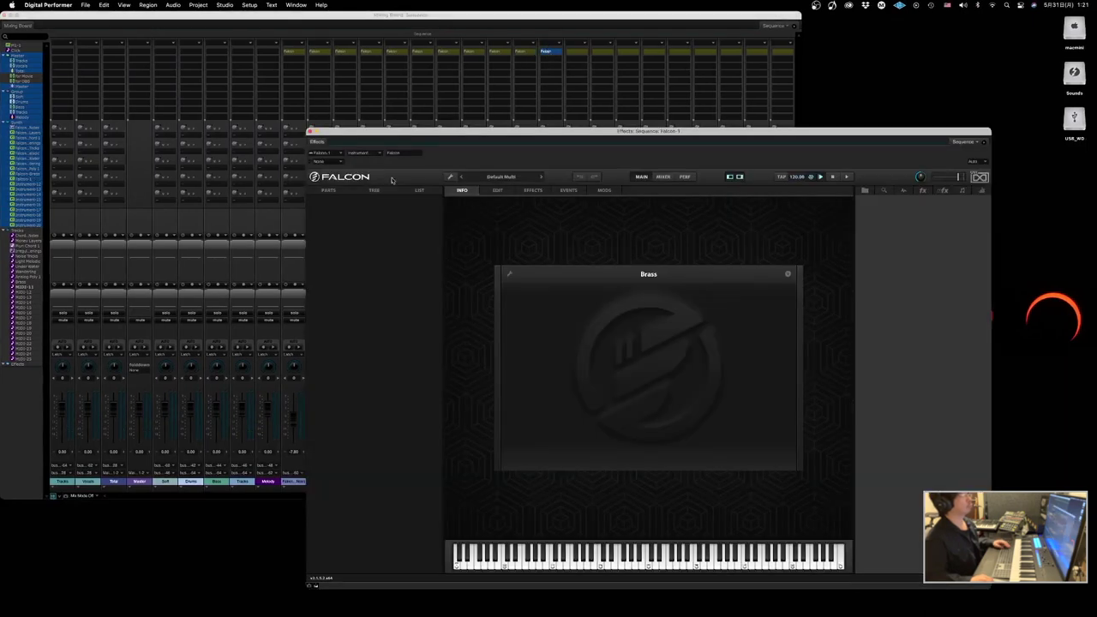
click(279, 213)
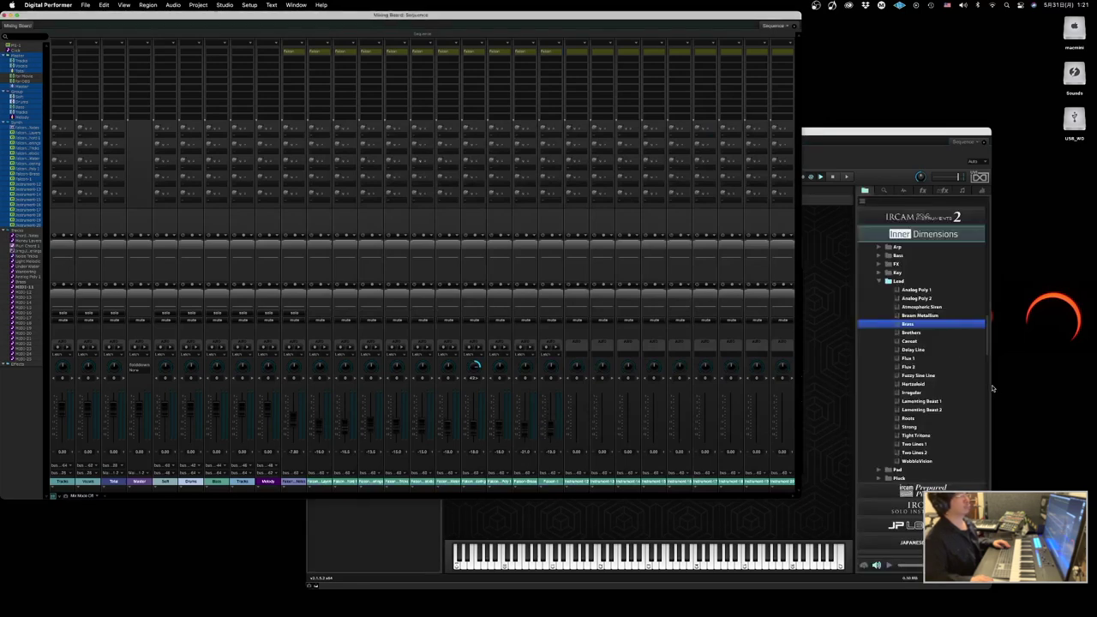
double_click(928, 335)
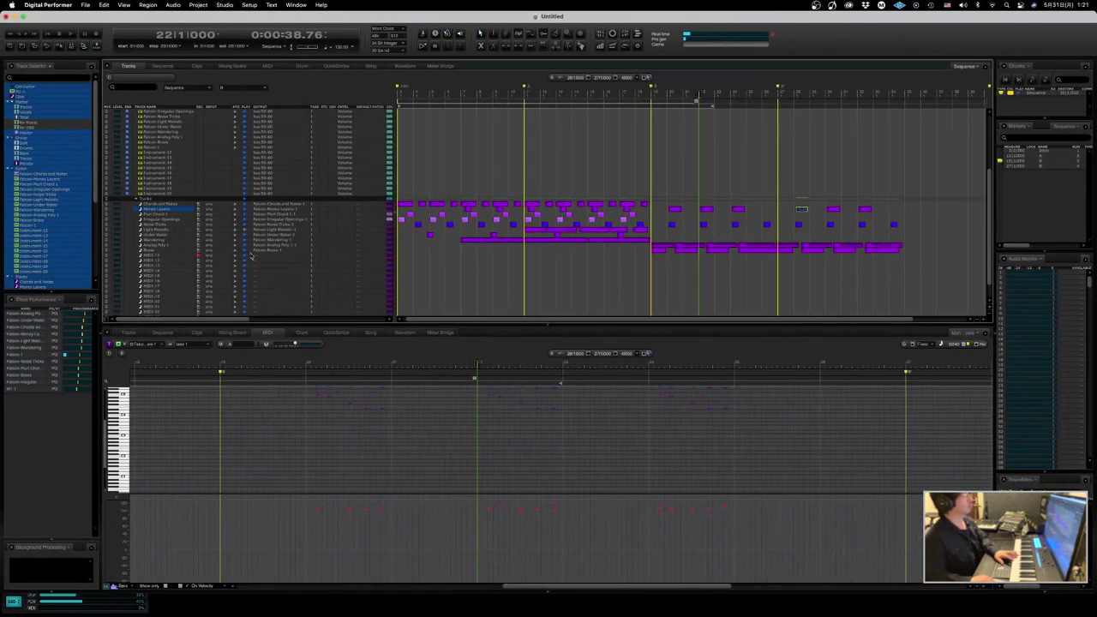
- Route the MIDI-11 track's output to Falcon-1-1
click(258, 258)
mouse_move(277, 291)
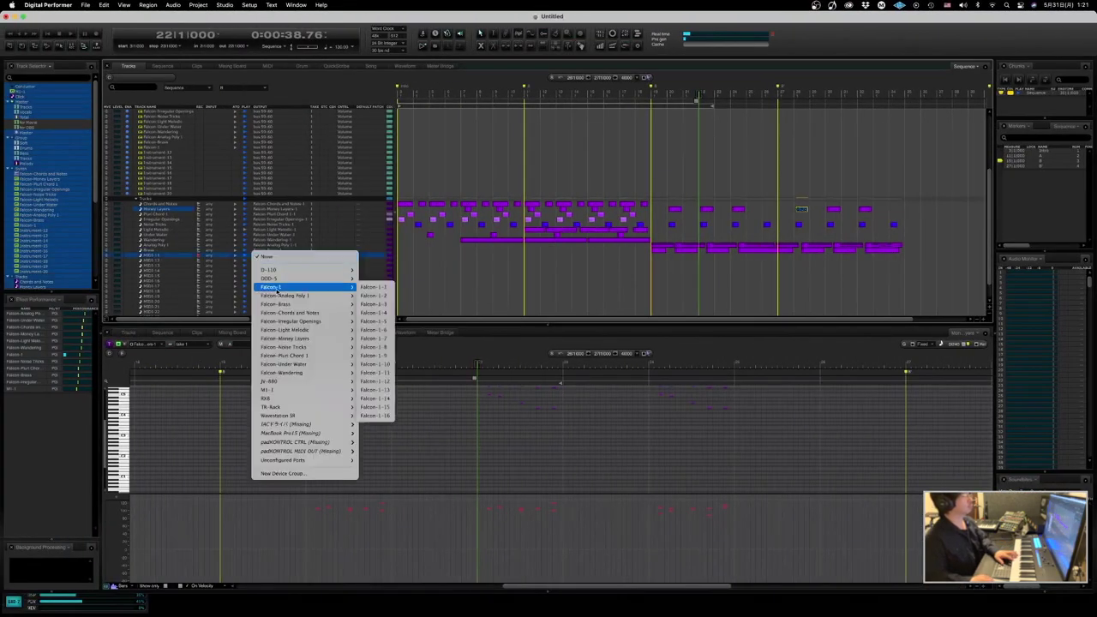
click(376, 288)
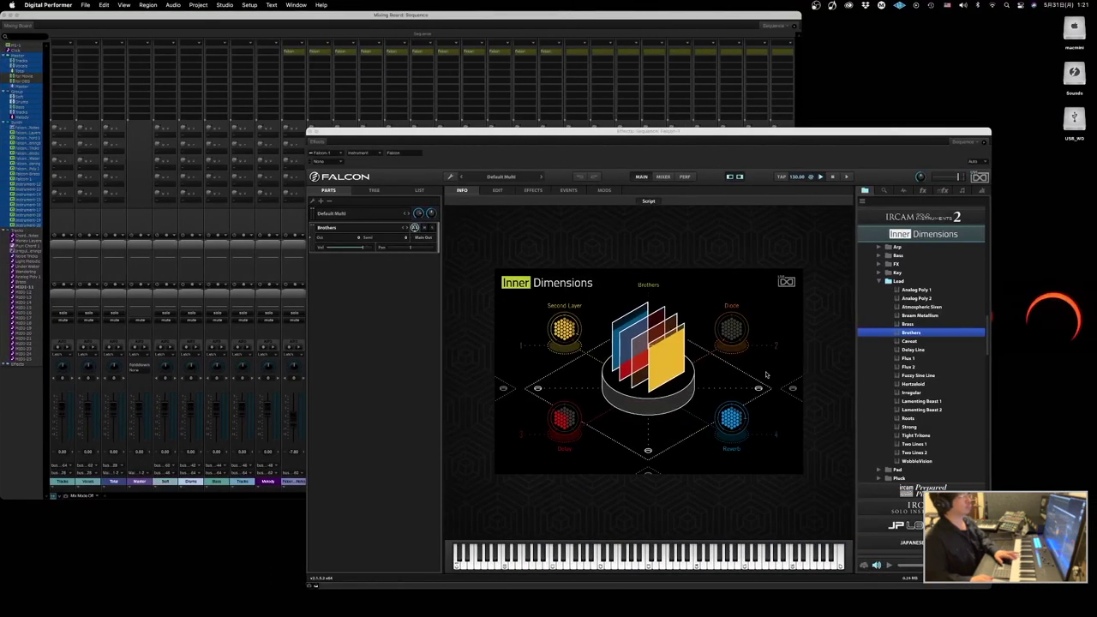
- Audition the Lead presets following Brothers and load Flux 2
key(Down)
key(Down)
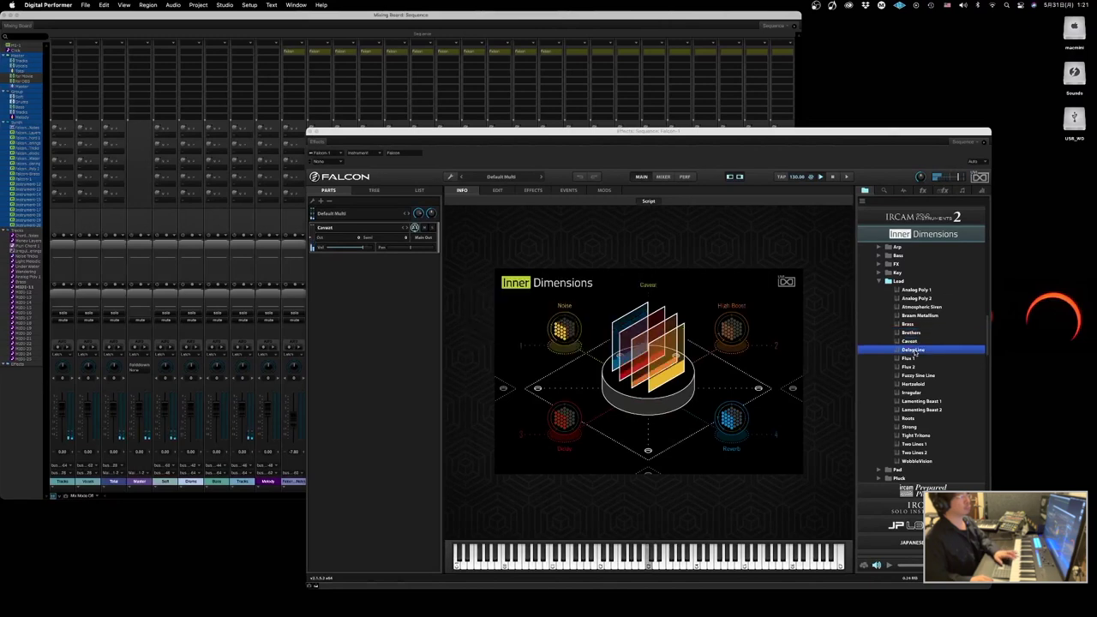
click(914, 358)
click(914, 366)
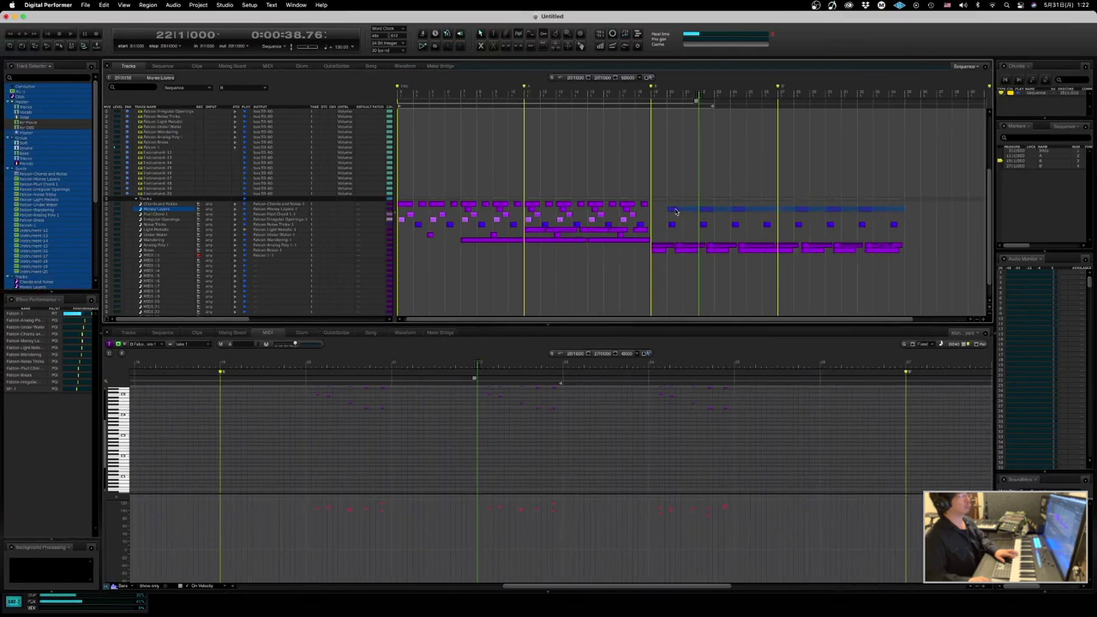
- Delete the Money Layers phrases after measure 19 and record a Flux 2 phrase on MIDI-11 in measure 20
click(676, 211)
key(Return)
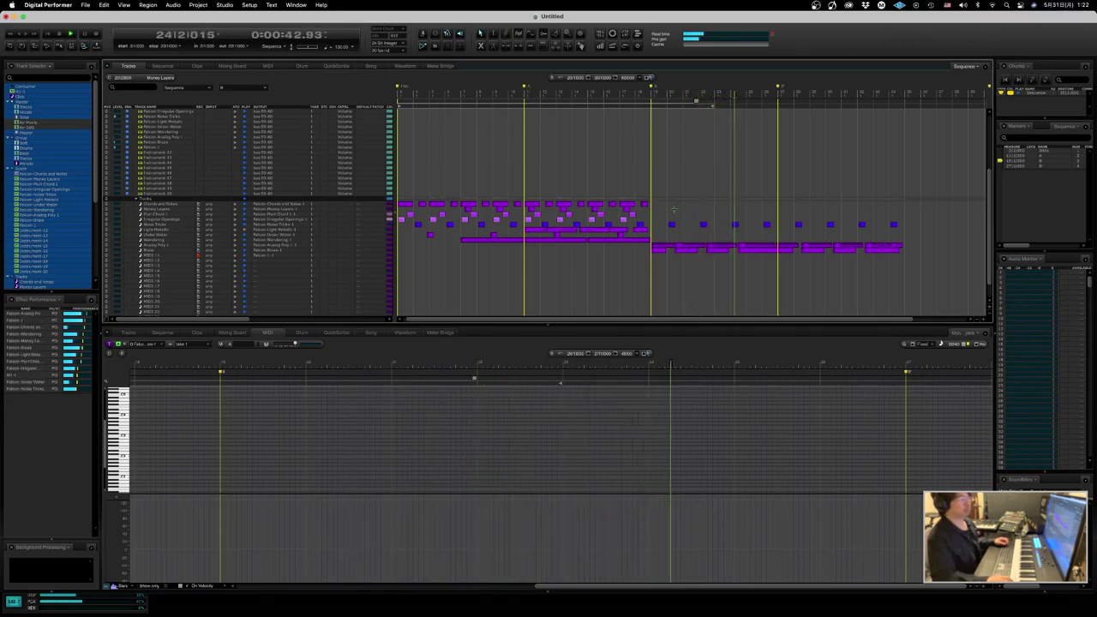
key(space)
key(3)
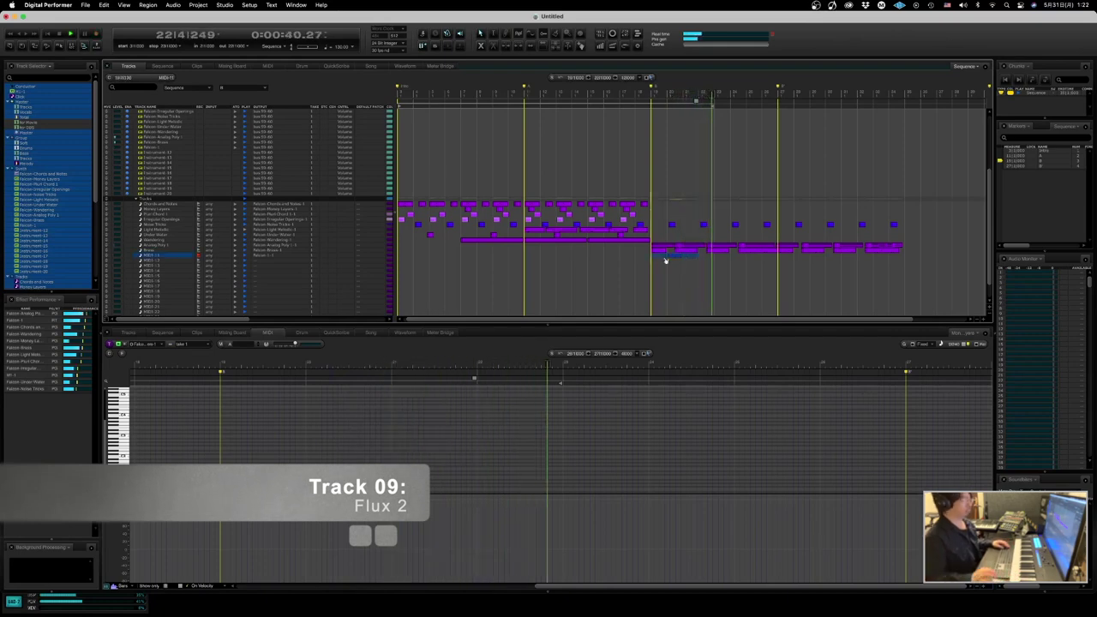
- Repeat the MIDI-11 phrase in measures 22 and 24, and copy all three phrases to the section starting at measure 27
click(664, 257)
text(19|1|000)
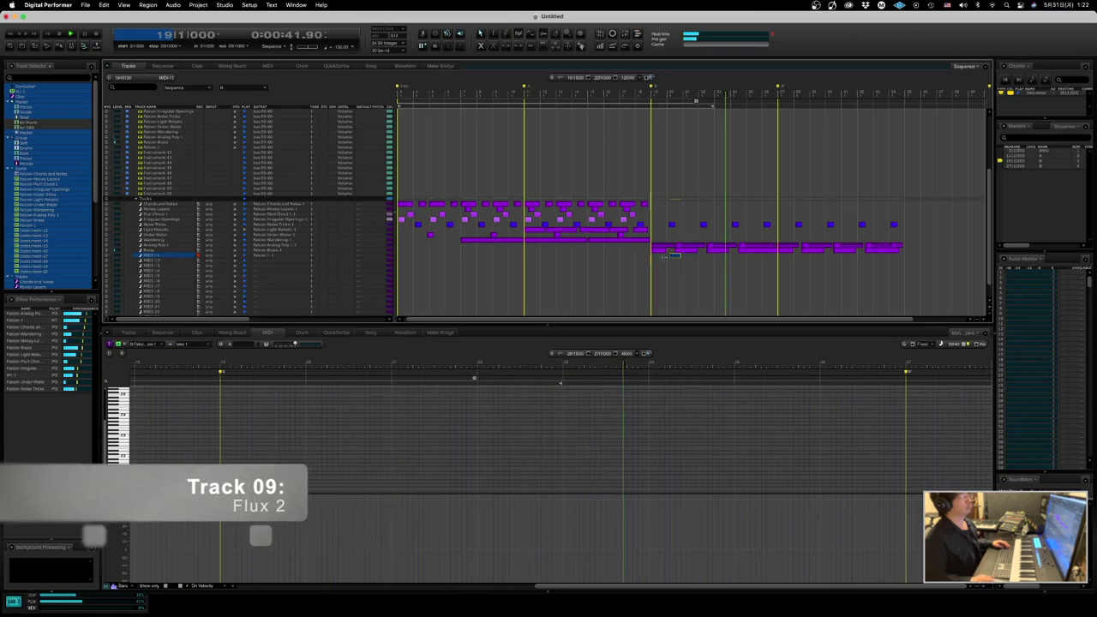
key(Return)
drag(678, 256, 800, 257)
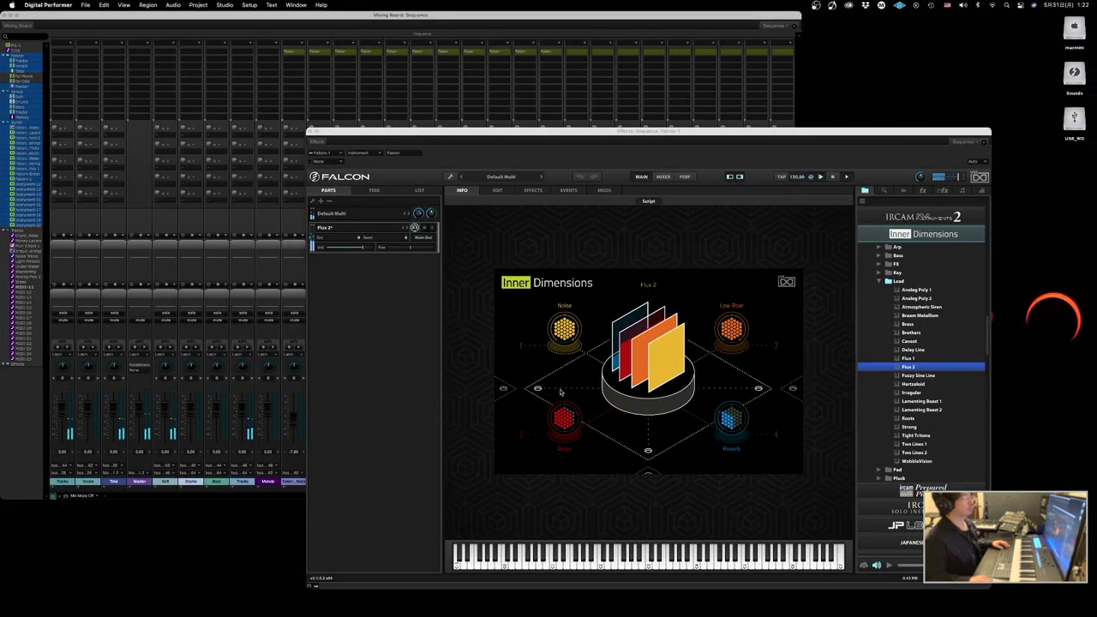
- Adjust the Delay and Reverb amounts of Flux 2 and balance its level in the mixer
click(290, 254)
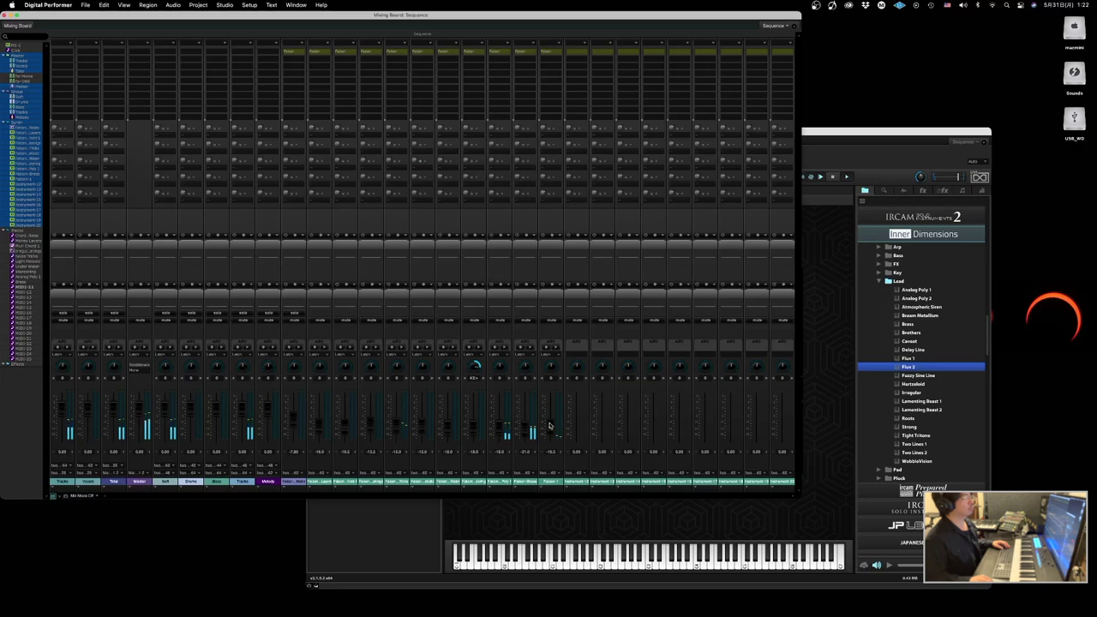
click(574, 509)
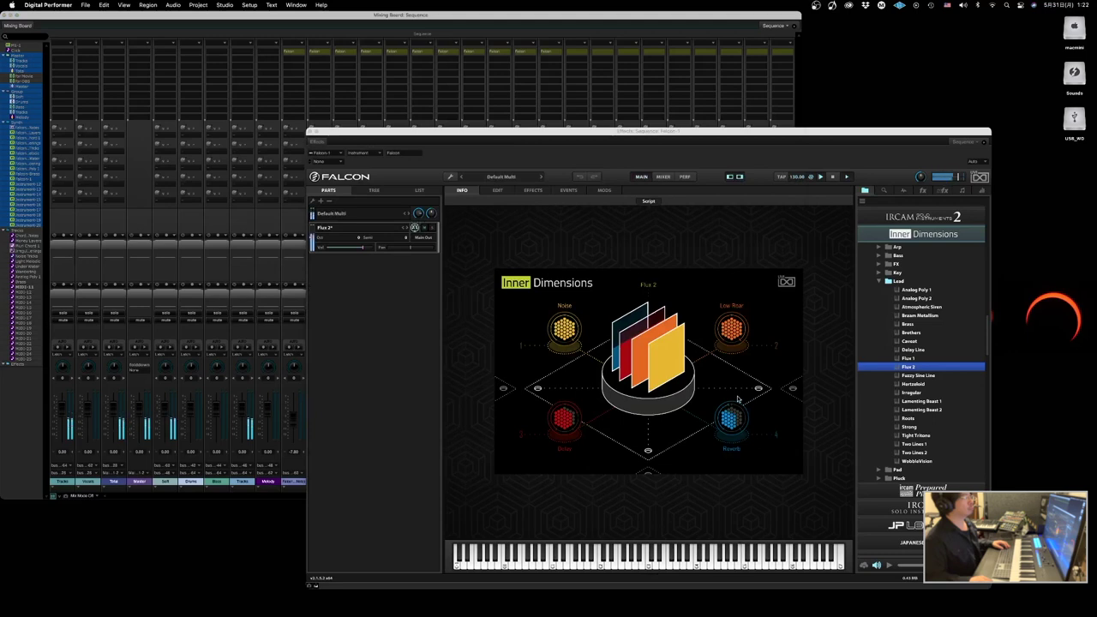
click(276, 271)
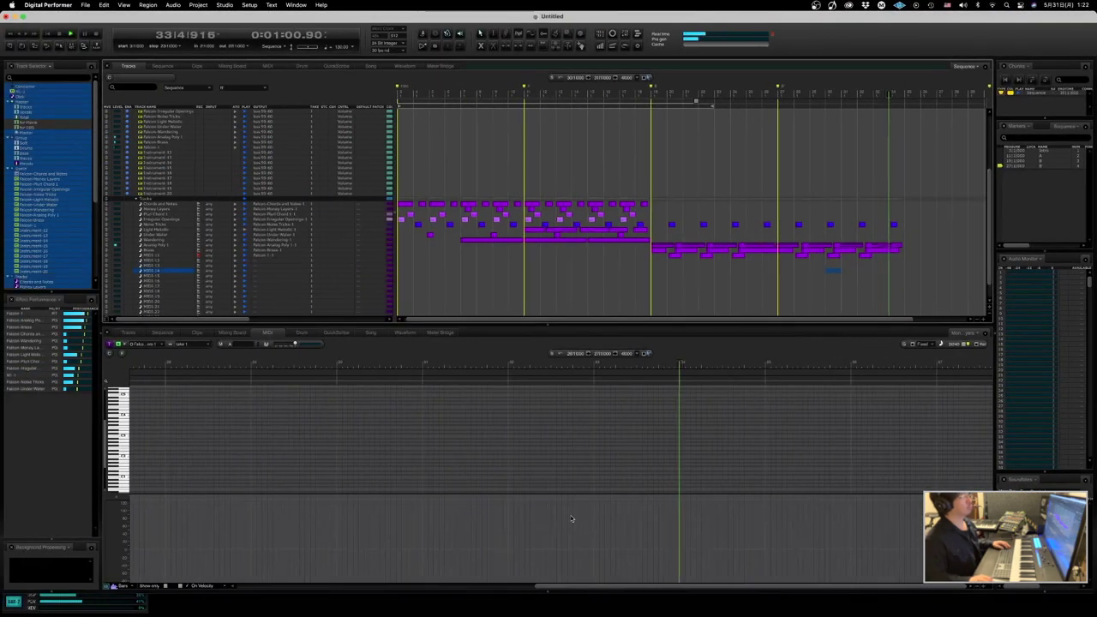
- Play the arrangement from measure 18 and insert another Falcon on the next free instrument track
key(space)
text(.18)
key(Return)
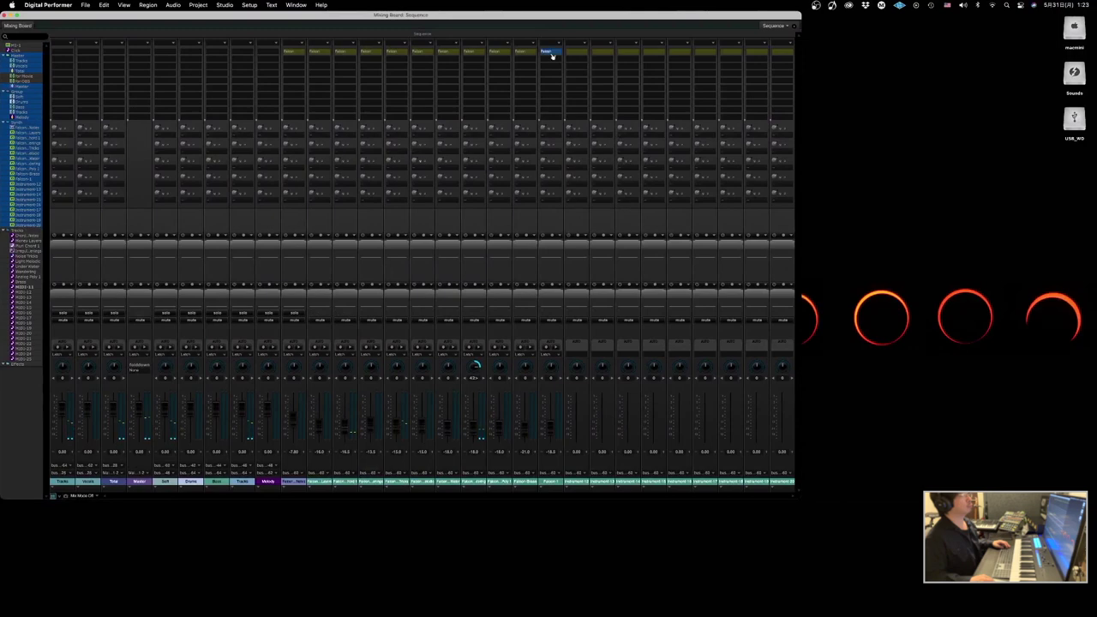
click(572, 52)
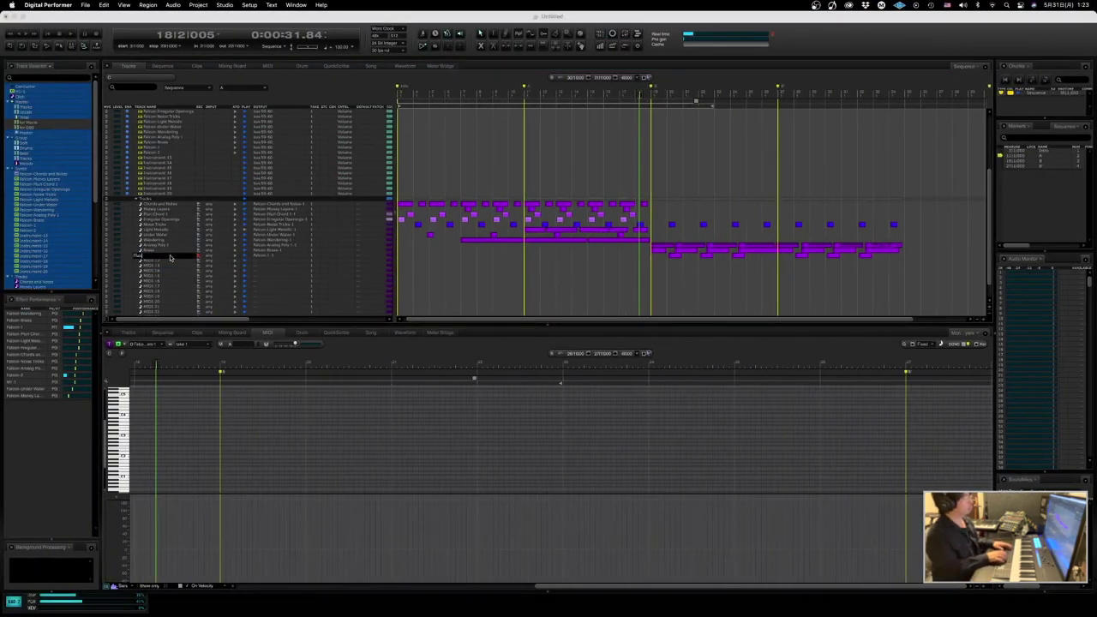
- Rename the MIDI-11 track as Flux 2 and its instrument track as Falcon-Flux 2
key(Return)
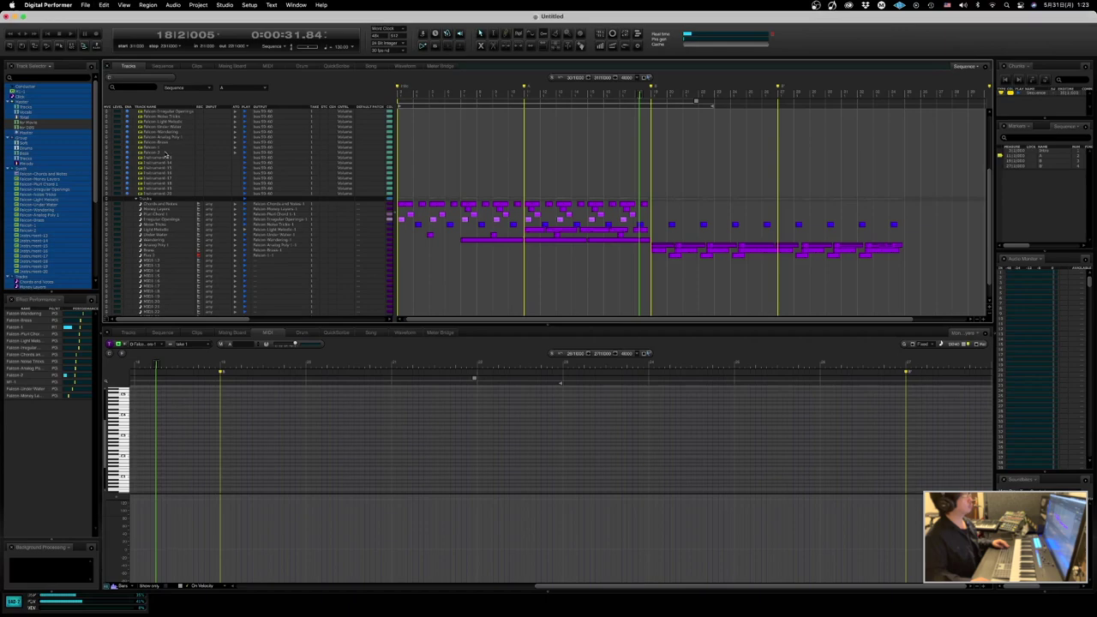
alt+click(167, 149)
text(Flux 2)
key(Return)
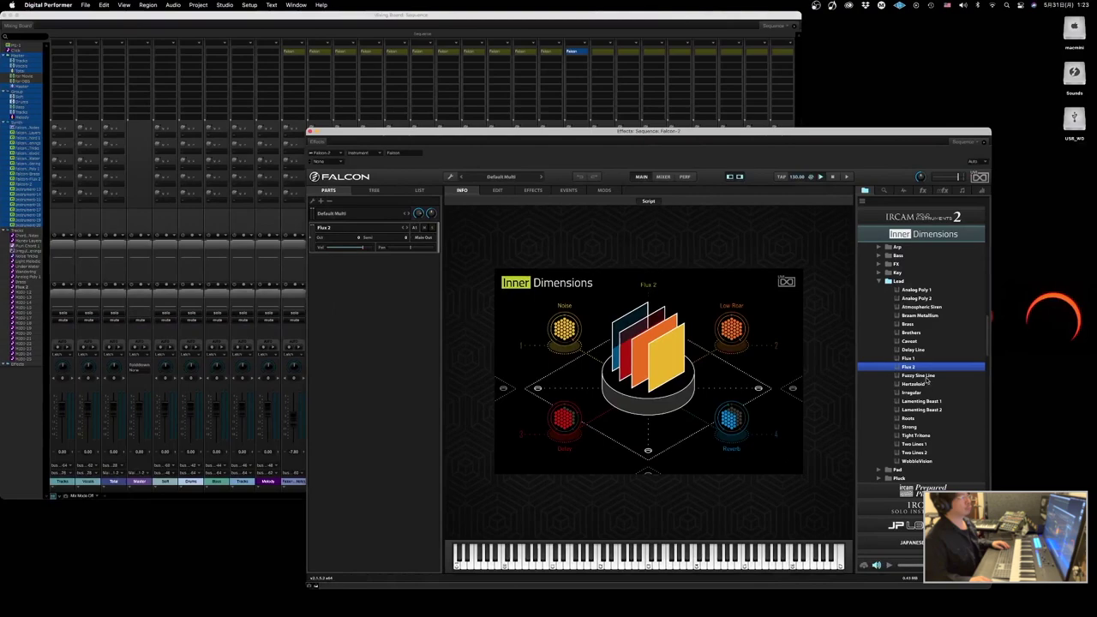
- Load the Fuzzy Sine Line lead preset into the new Falcon and route the record-armed MIDI-12 track to it on channel 1
double_click(919, 375)
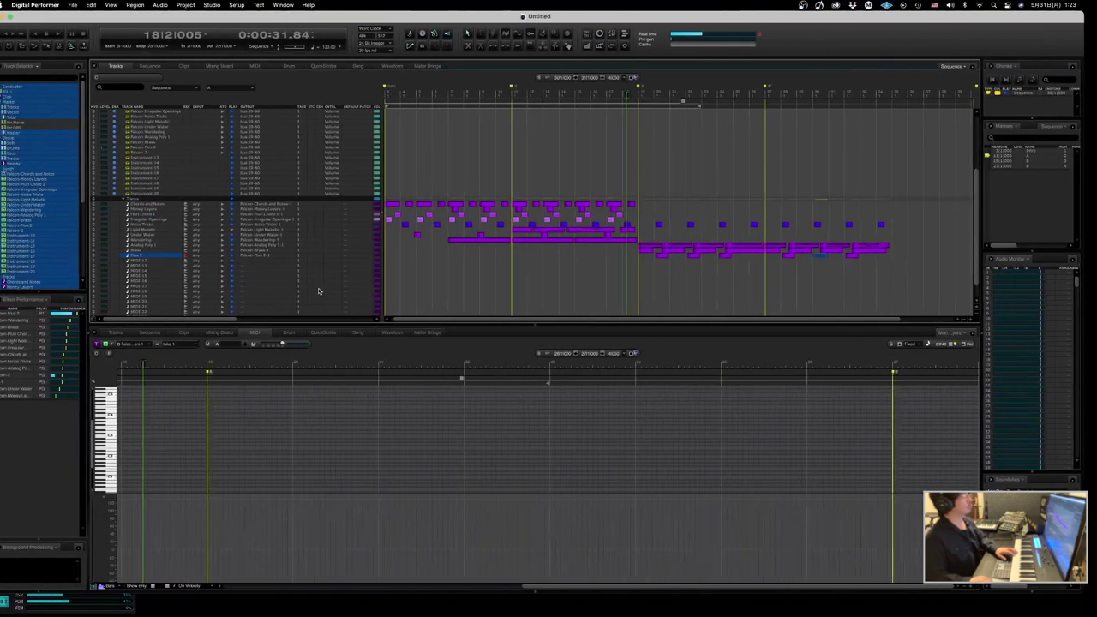
click(185, 266)
click(185, 266)
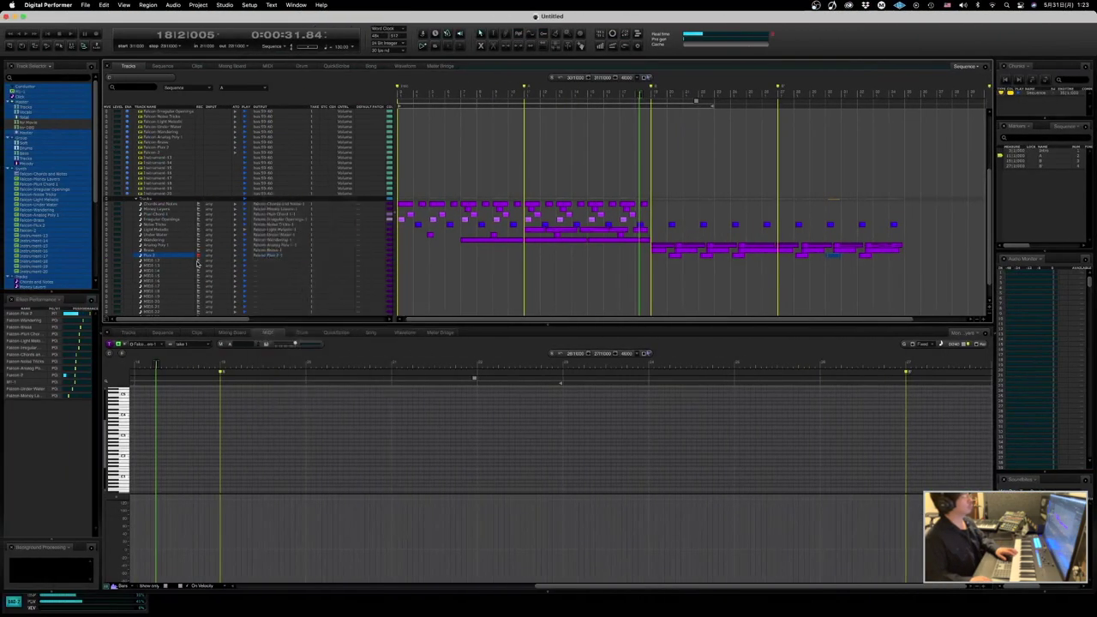
click(254, 259)
mouse_move(343, 292)
click(377, 292)
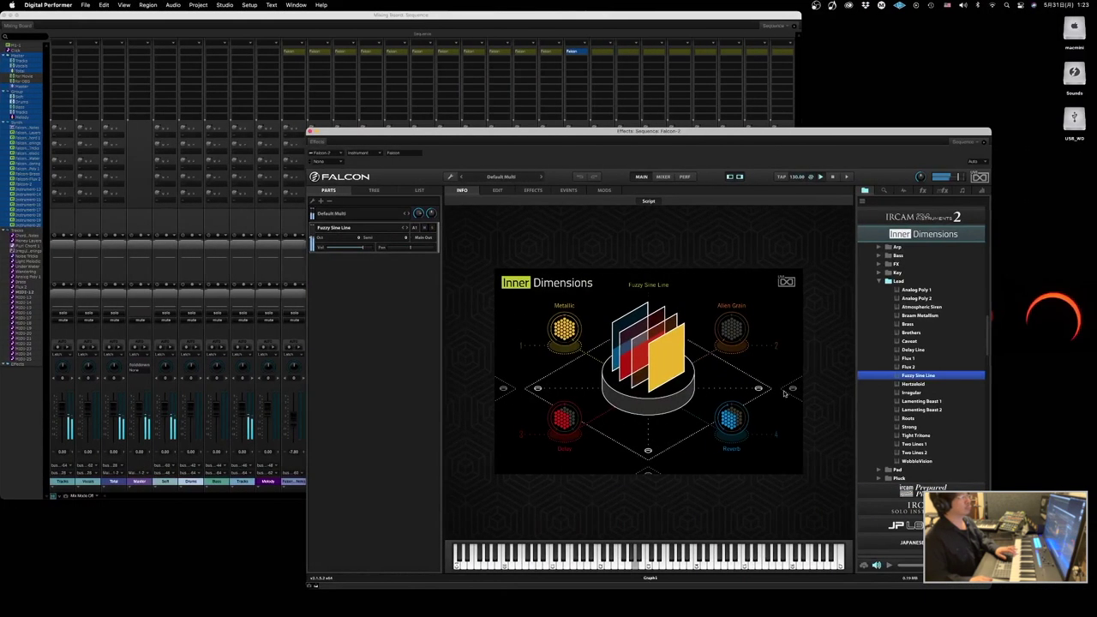
- Audition the Inner Dimensions lead presets below Fuzzy Sine Line, up to Two Lines 1, and load Strong in the Falcon
click(218, 268)
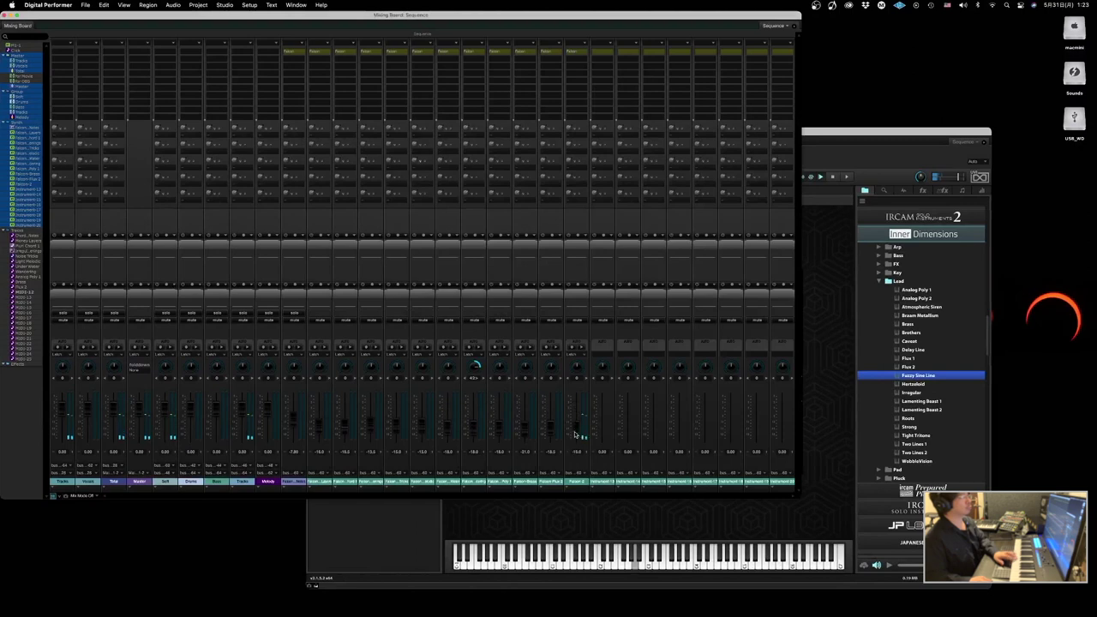
click(927, 385)
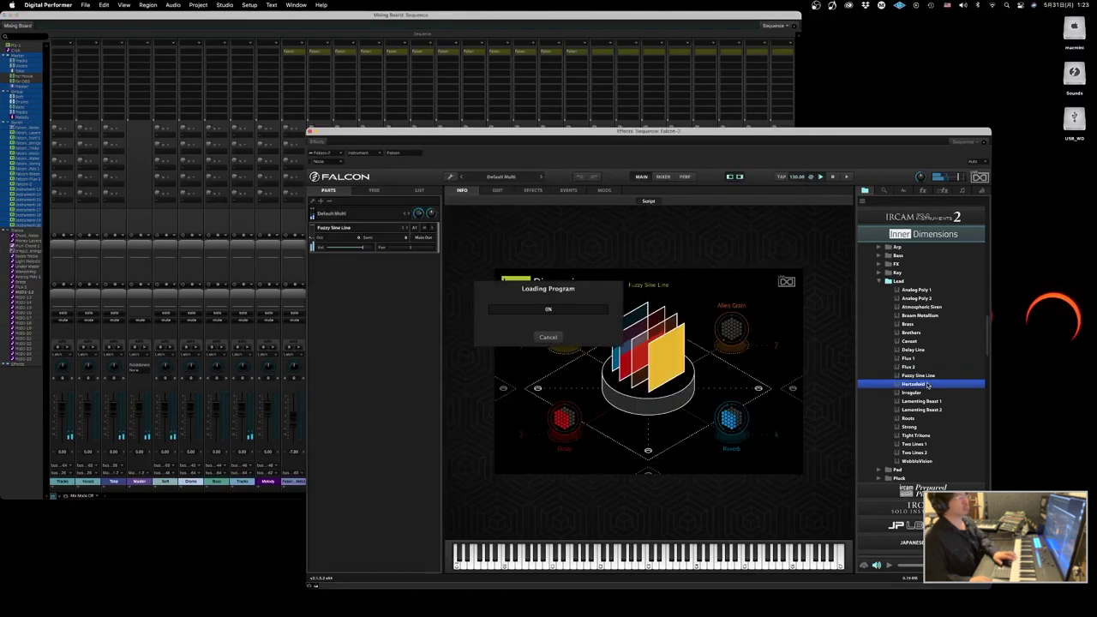
click(927, 394)
click(921, 401)
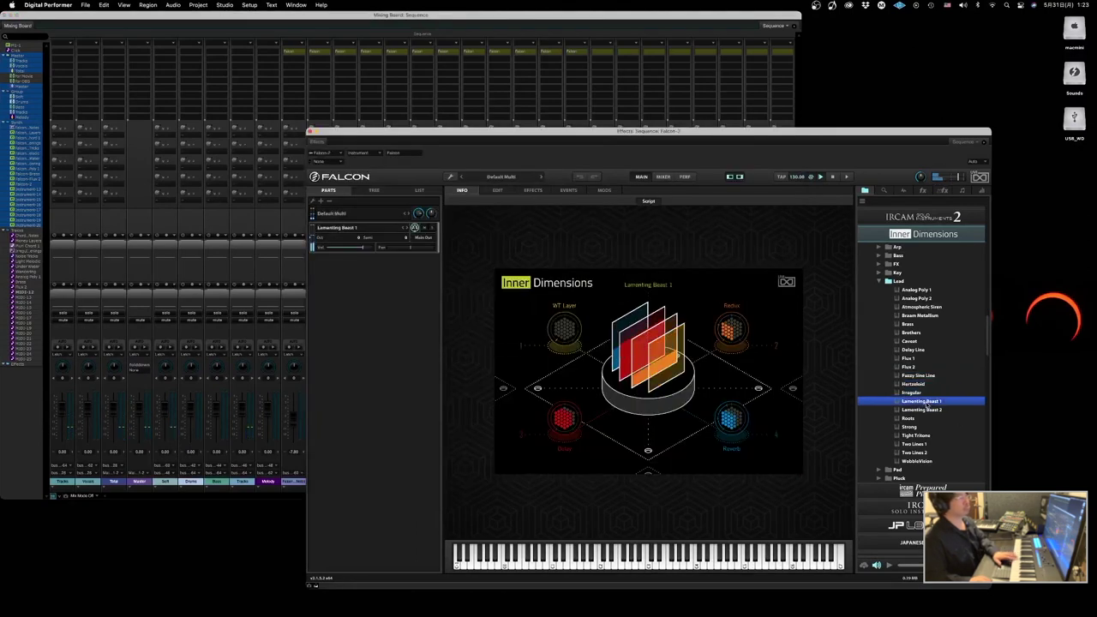
click(921, 409)
click(921, 418)
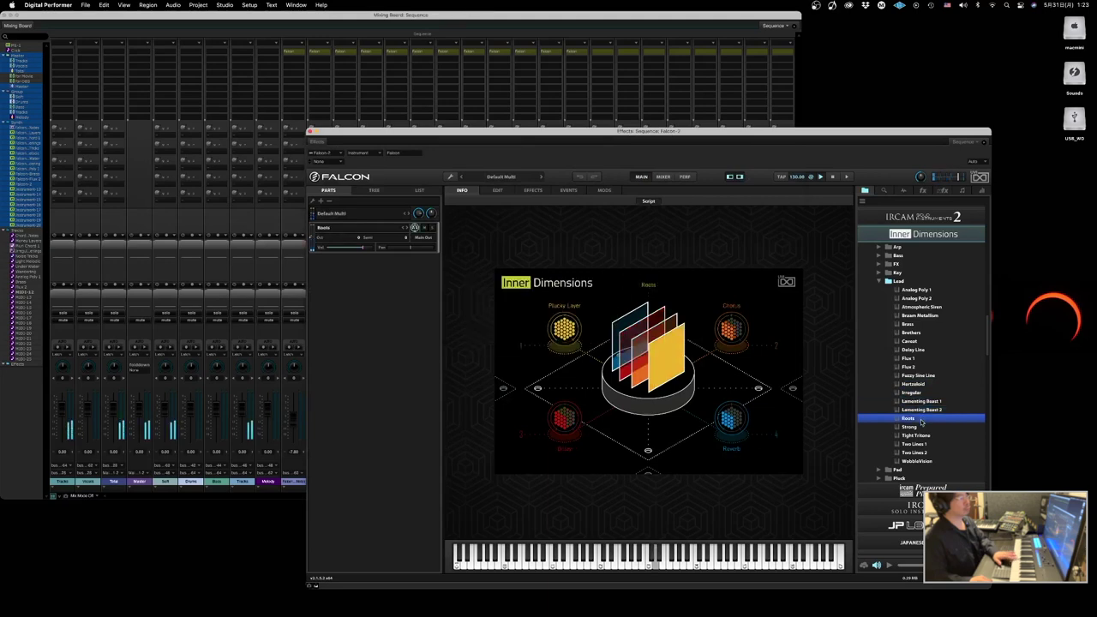
click(917, 426)
click(917, 435)
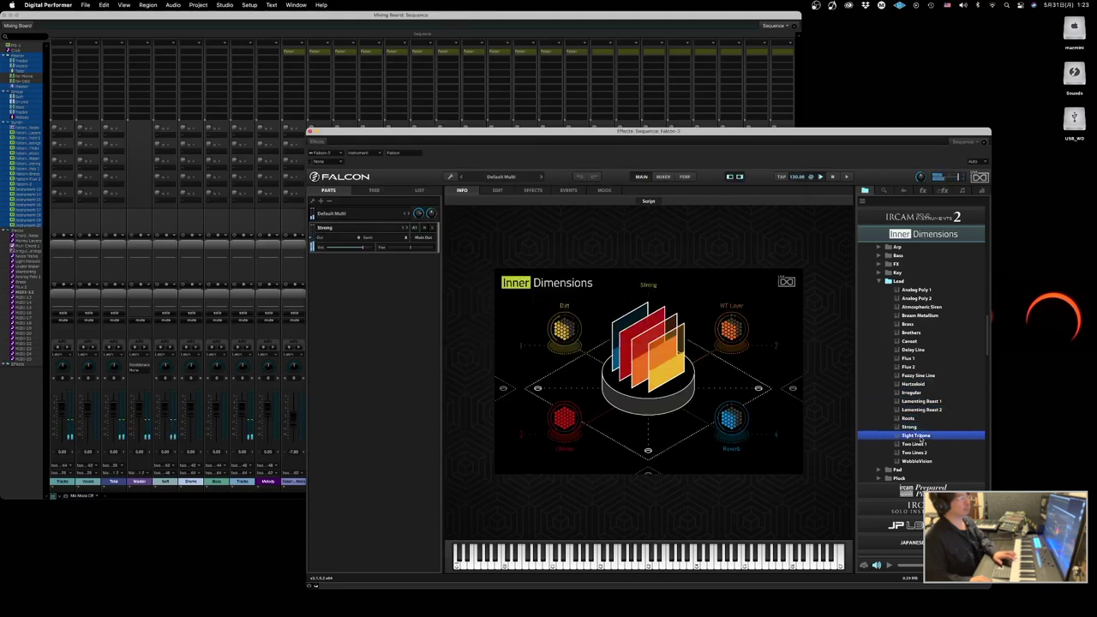
click(915, 444)
click(917, 427)
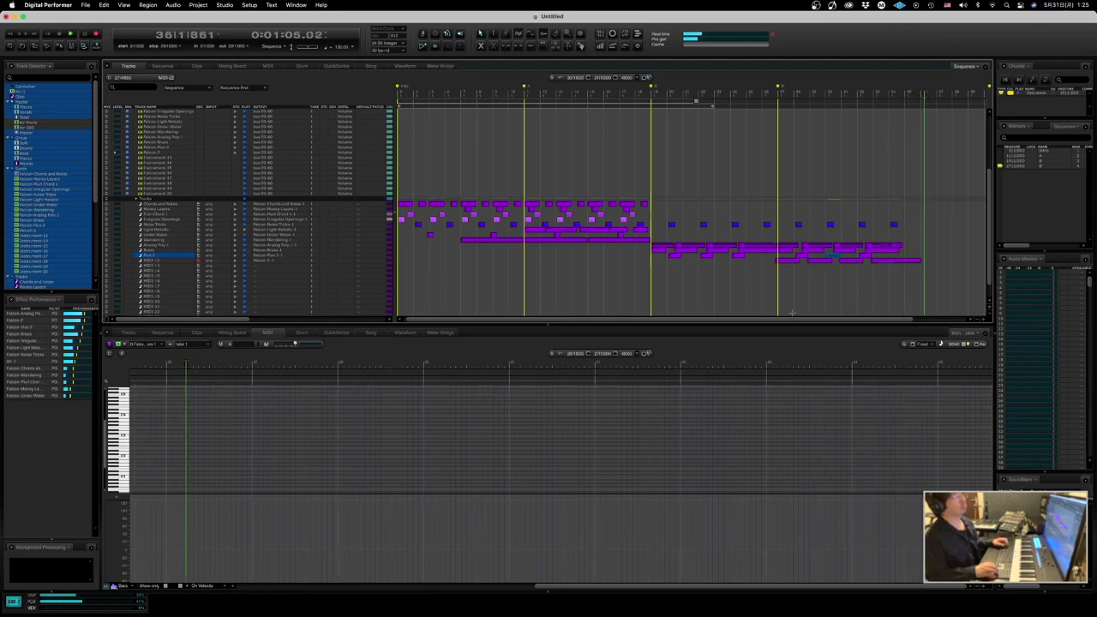
- Play the arrangement from measure 26 and select the recorded lead part in the last section
text(26)
key(Return)
key(space)
drag(765, 261, 959, 261)
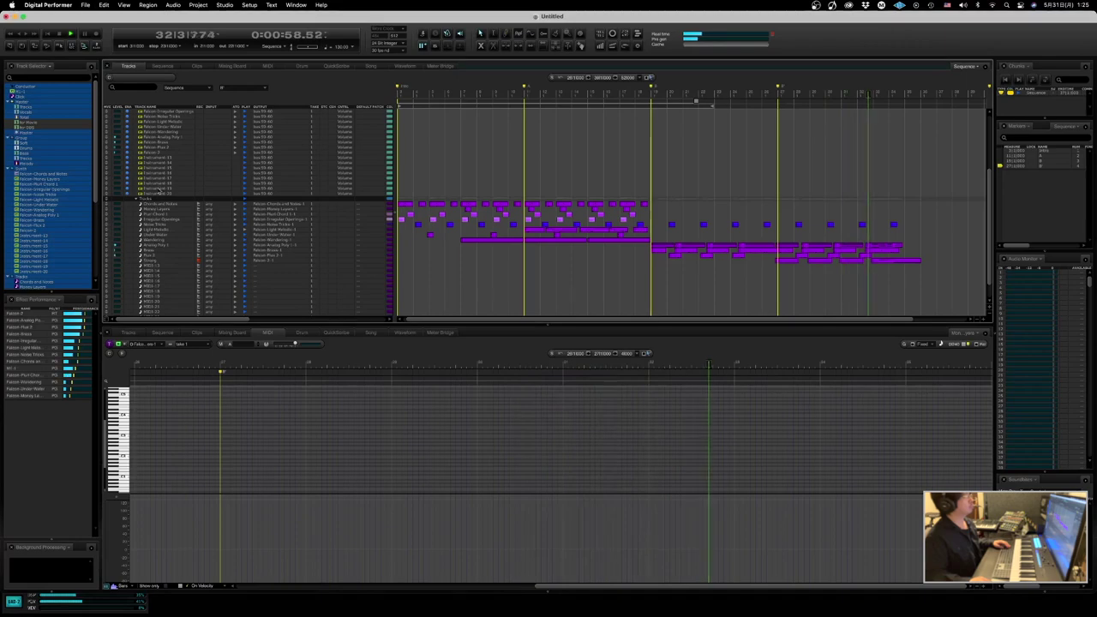
- Rename the Falcon-2 instrument track as Falcon-Strong
alt+click(161, 153)
key(BackSpace)
text(Strong)
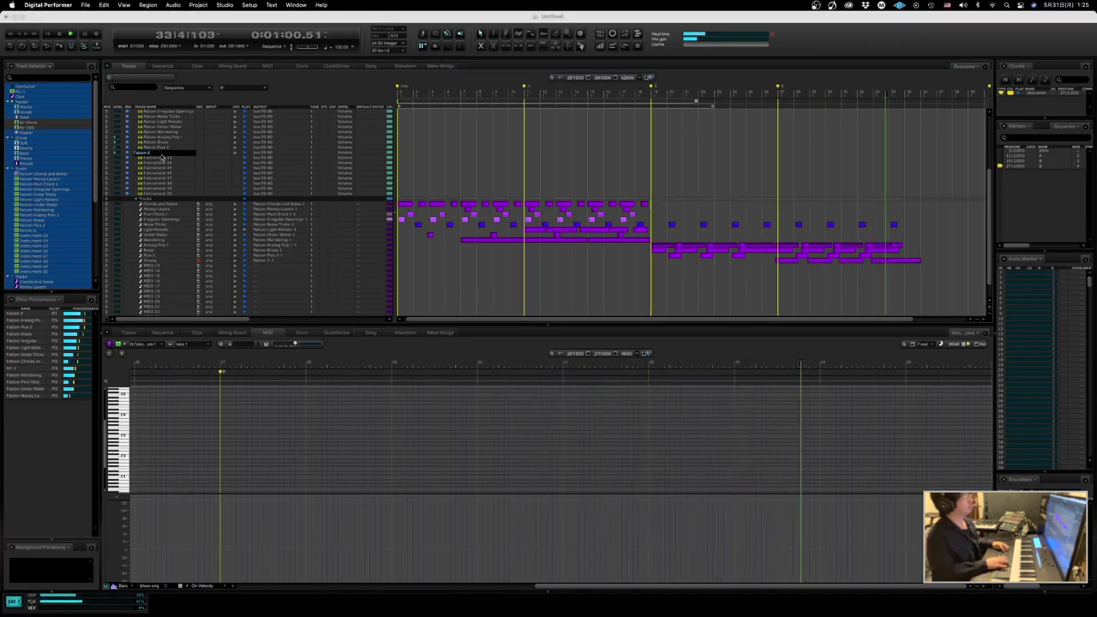
key(Return)
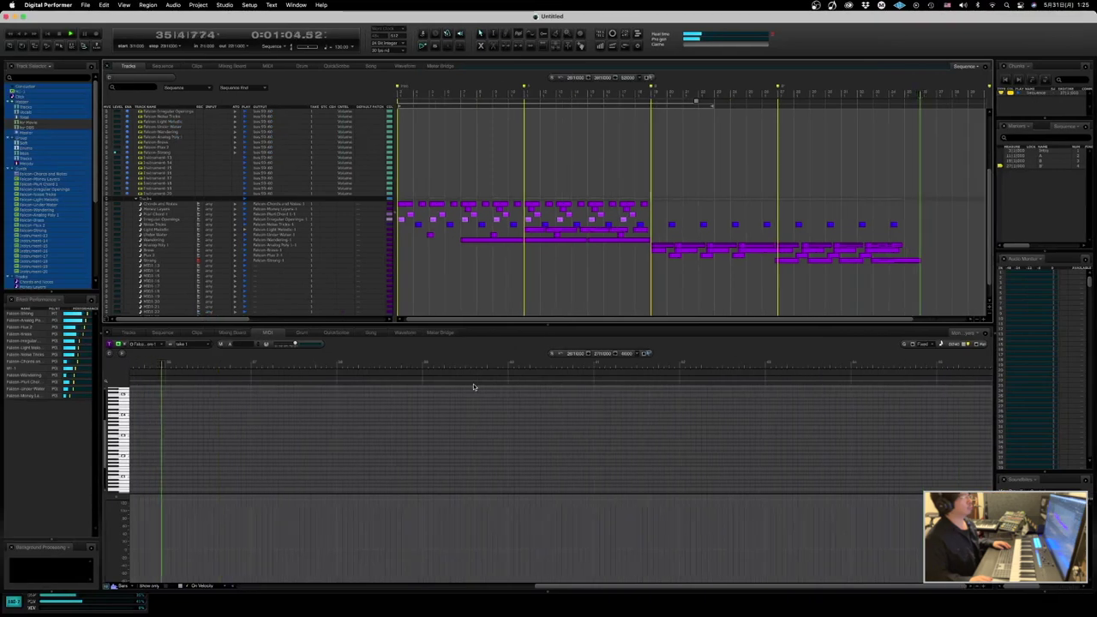
- Copy the section A clips on the tracks from Chords and Notes through Wandering to measure 36, after the Strong part
key(space)
key(space)
mouse_move(401, 203)
mouse_down()
mouse_move(681, 250)
mouse_move(524, 202)
mouse_up()
click(626, 270)
click(926, 205)
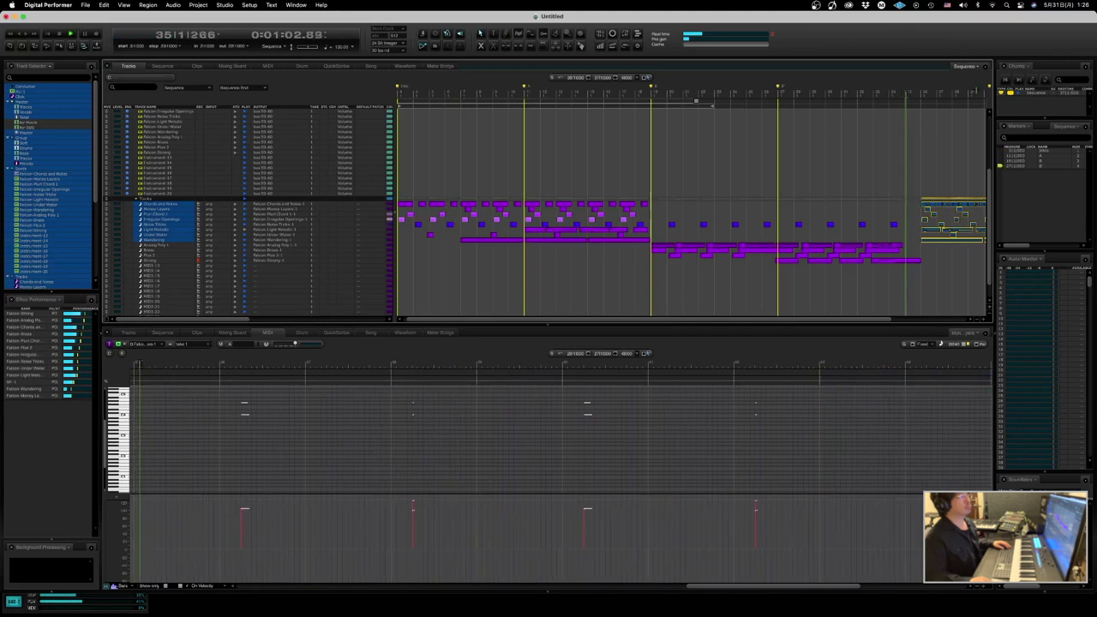
- Add a marker at measure 36 and name it C
key(ctrl+m)
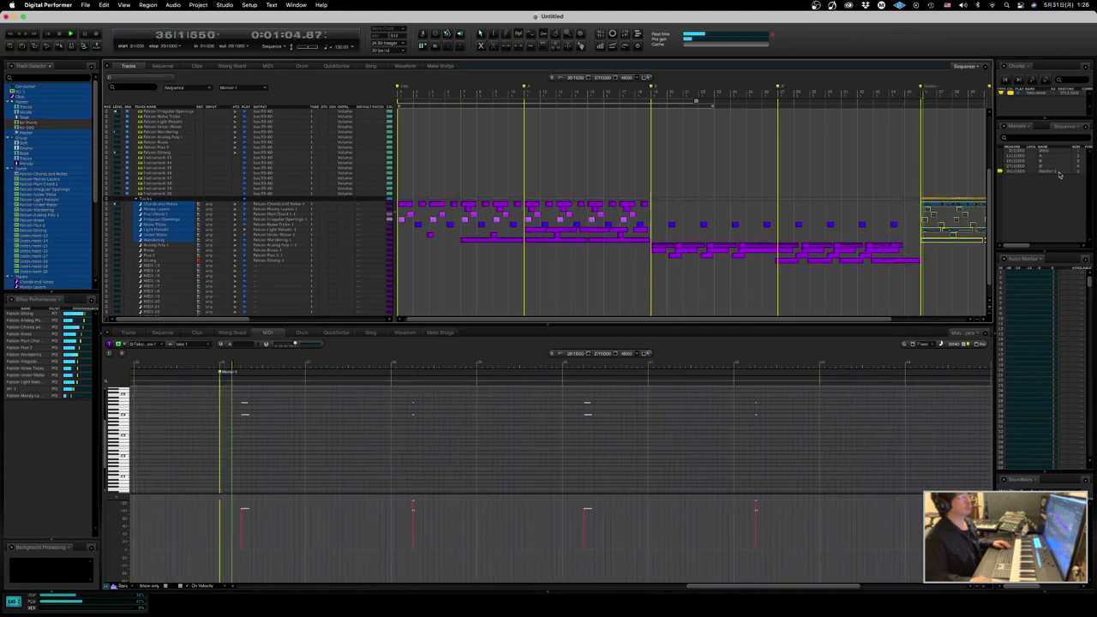
alt+click(1047, 173)
text(C)
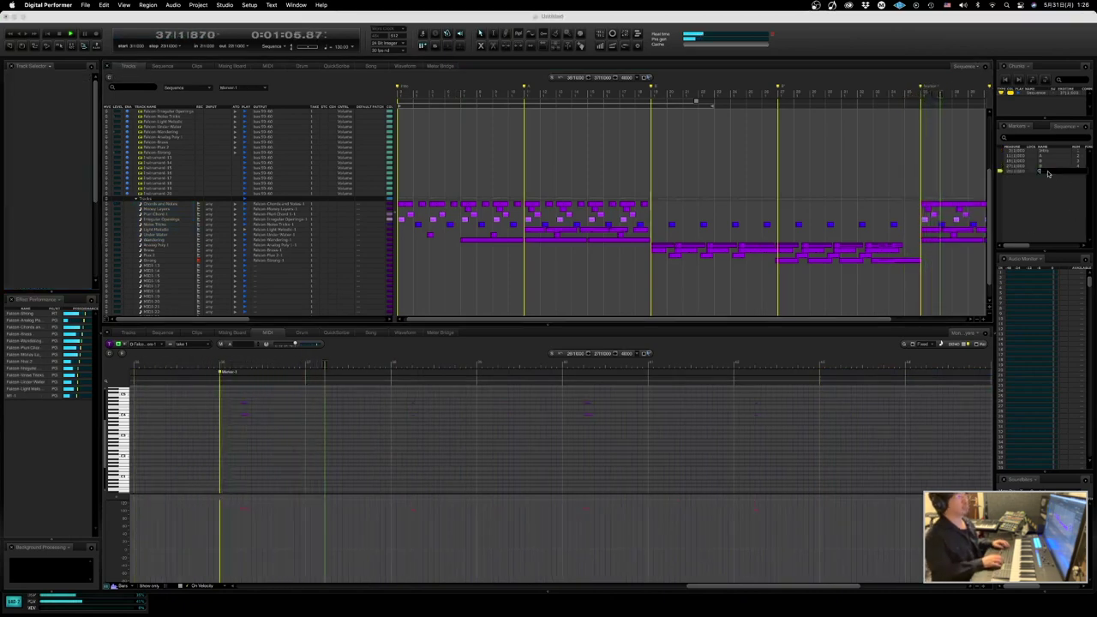
- Repeat the eight measures of copied clips in section C directly after themselves, starting at measure 44
drag(882, 318, 913, 318)
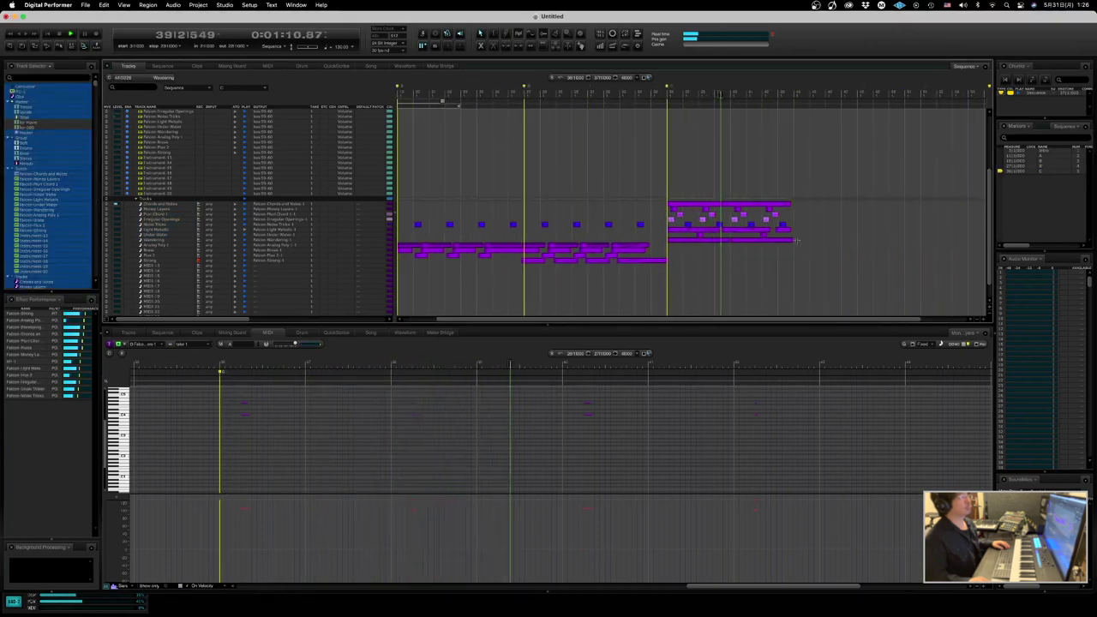
click(673, 208)
drag(673, 208, 798, 208)
click(799, 269)
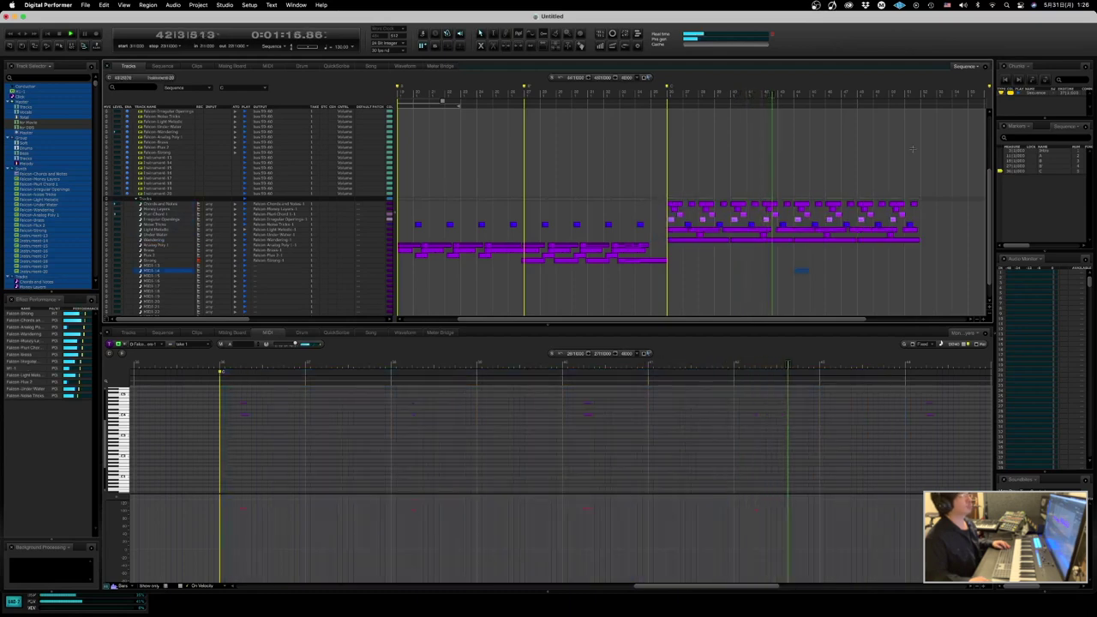
- Add a marker at measure 44 and name it C'
click(793, 86)
alt+click(1051, 179)
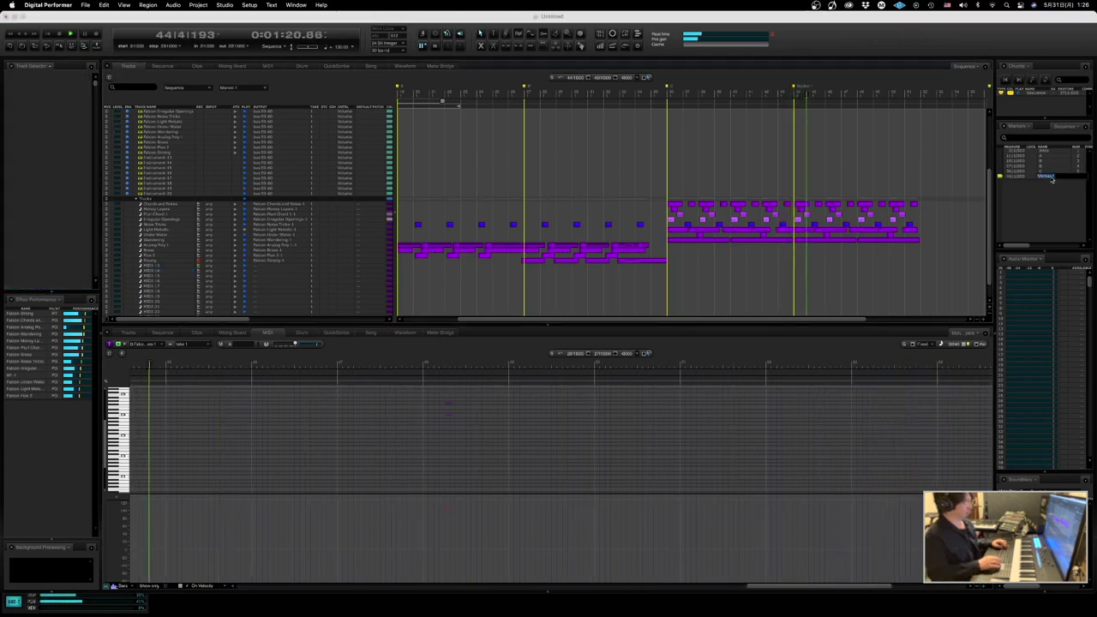
text(C')
key(Return)
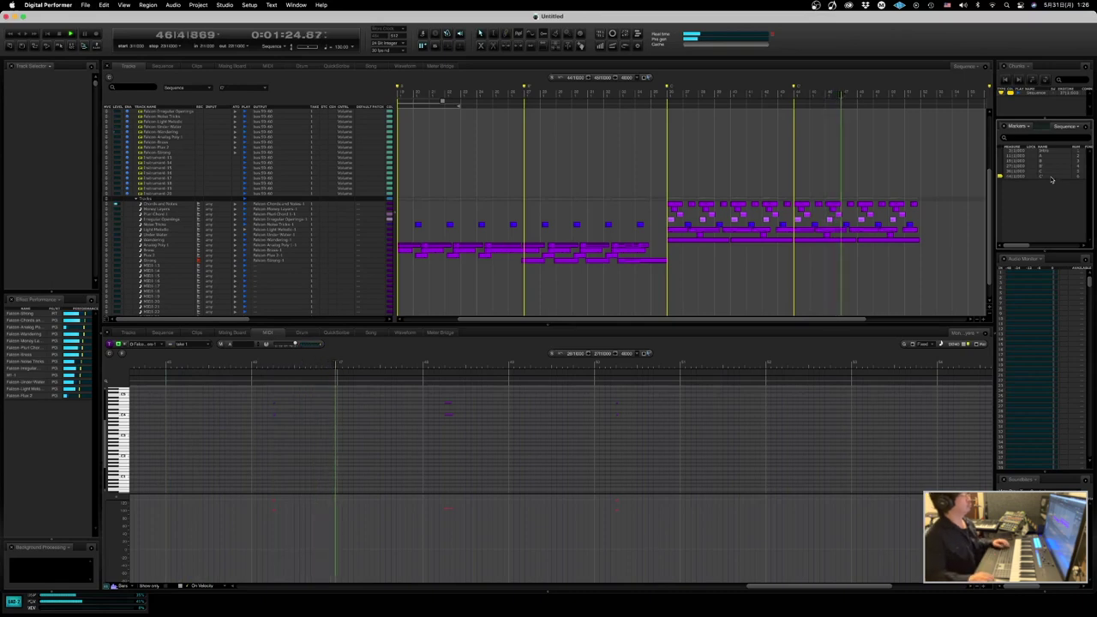
- Open the Falcon on the instrument track after Falcon-Strong and route the MIDI-13 track to Falcon-1 on channel 1
key(shift+m)
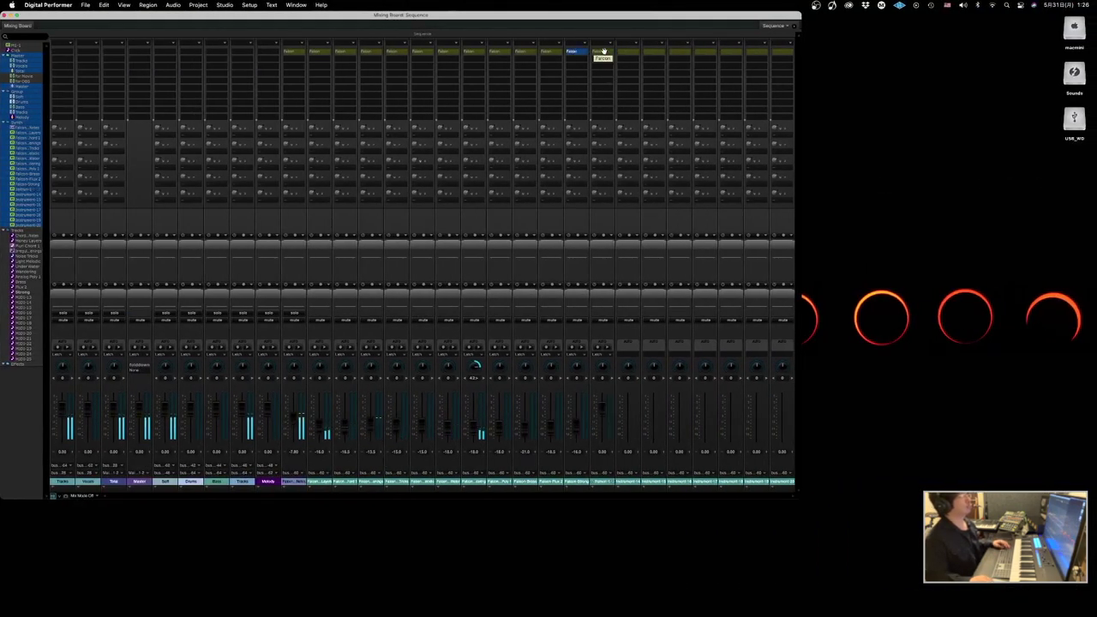
click(600, 51)
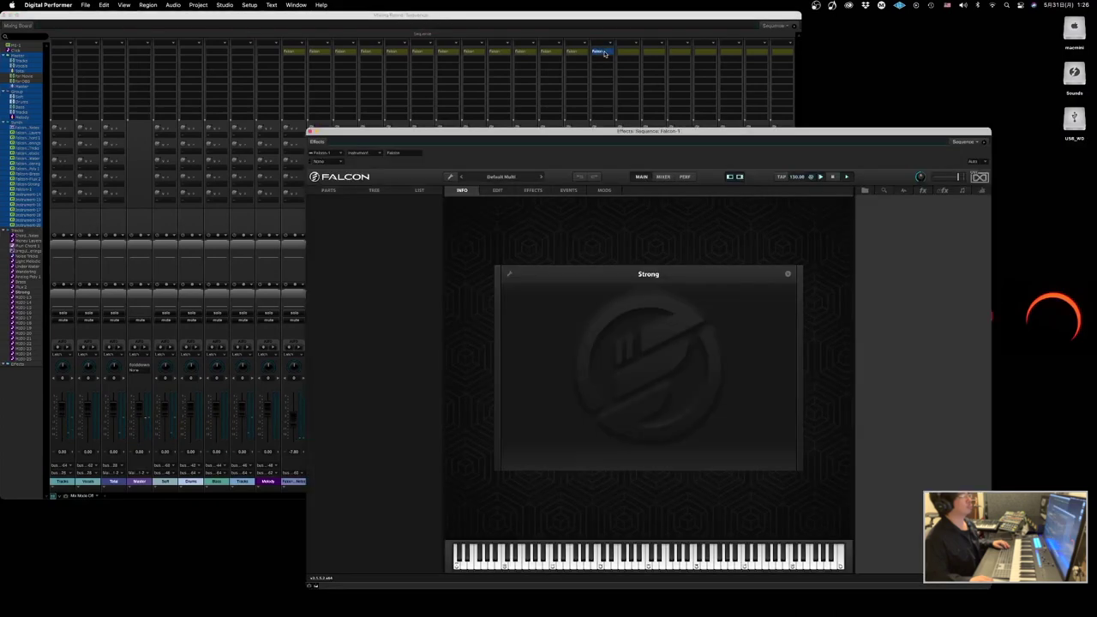
click(583, 31)
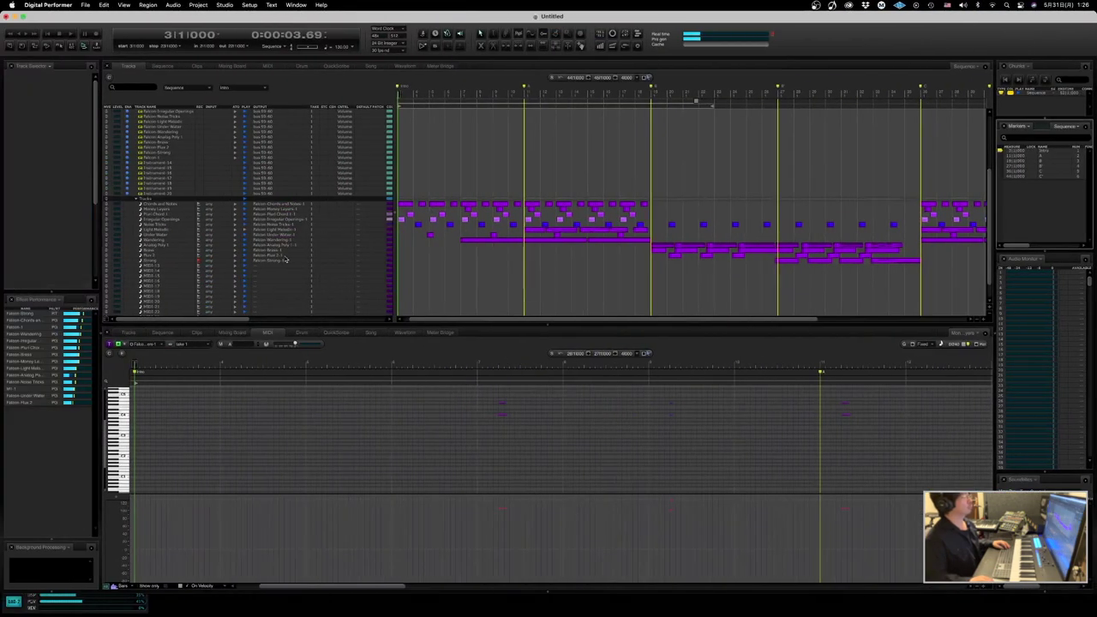
click(257, 264)
mouse_move(276, 300)
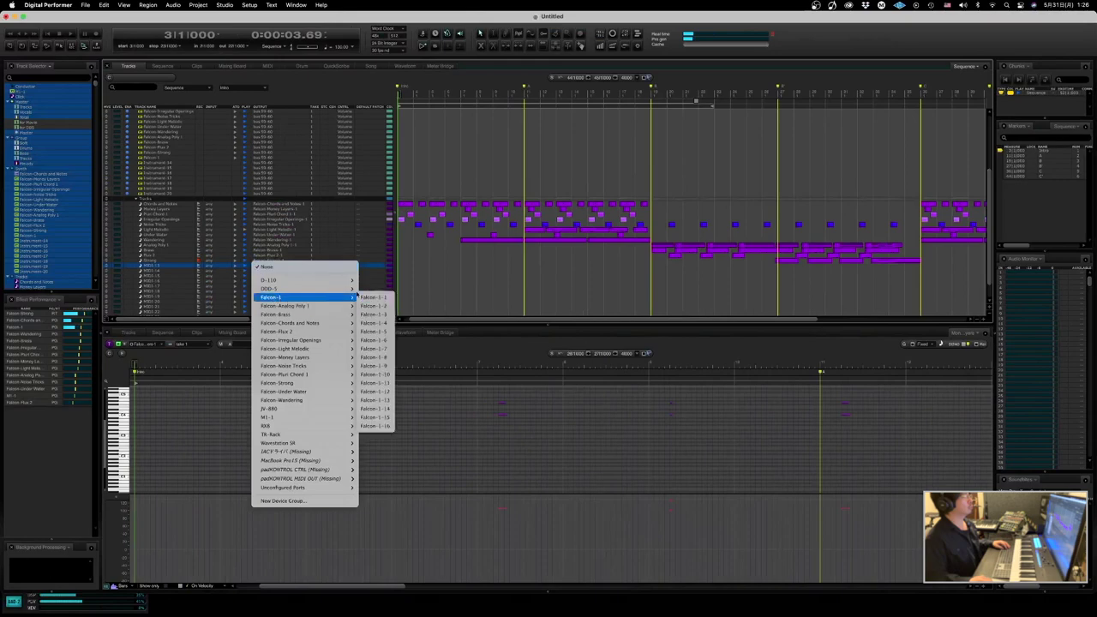
click(371, 298)
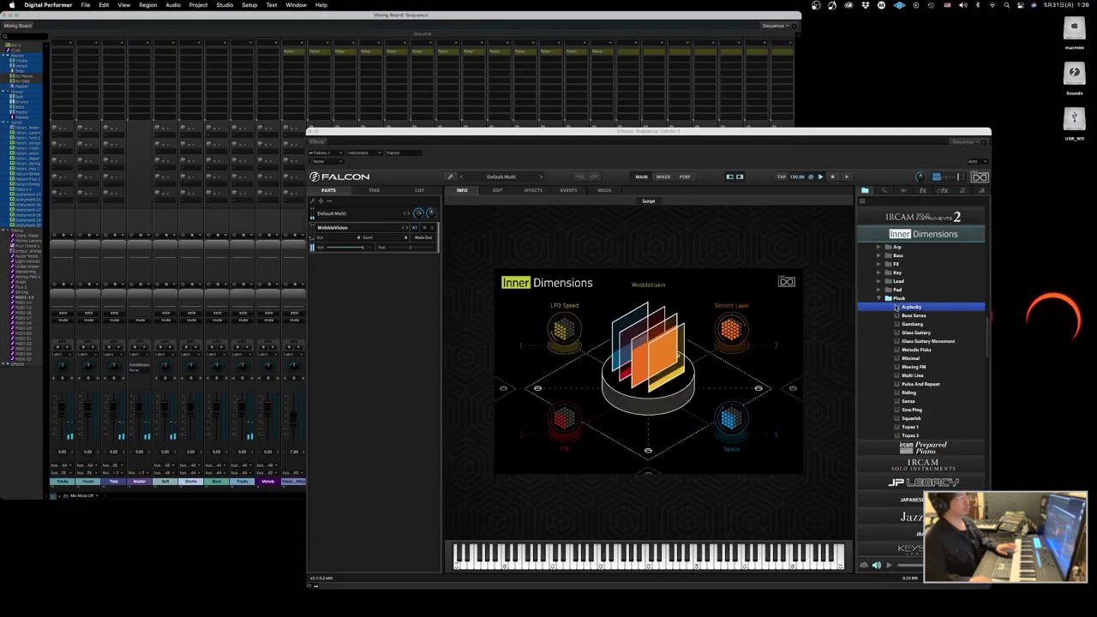
- Load the 1 Kit program from the Drum Designer library into the new Falcon
click(879, 299)
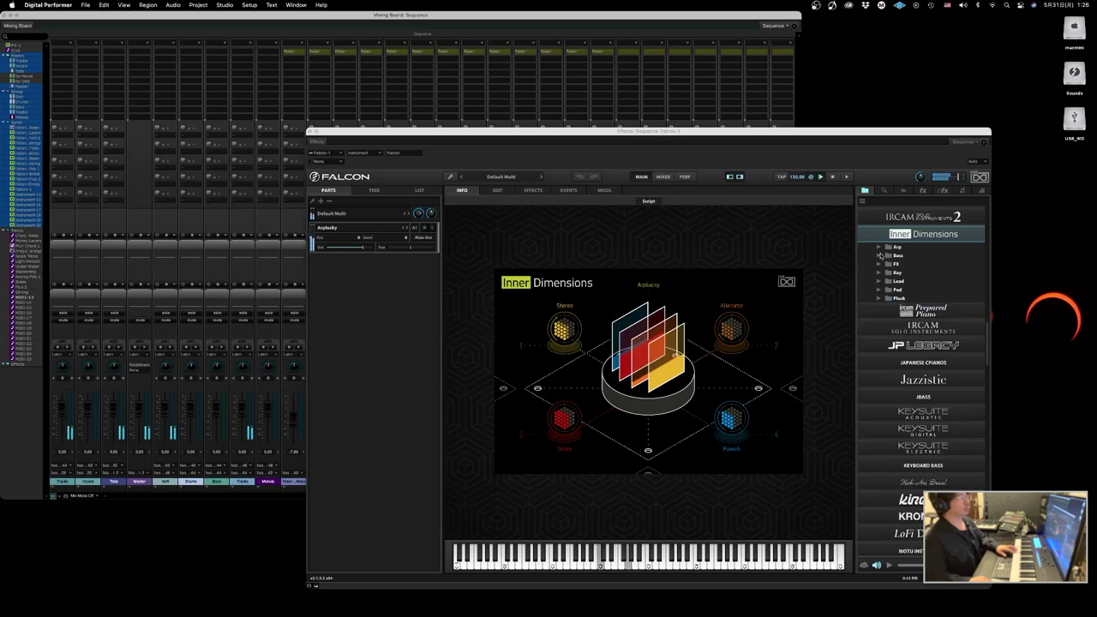
scroll(879, 254, up, 15)
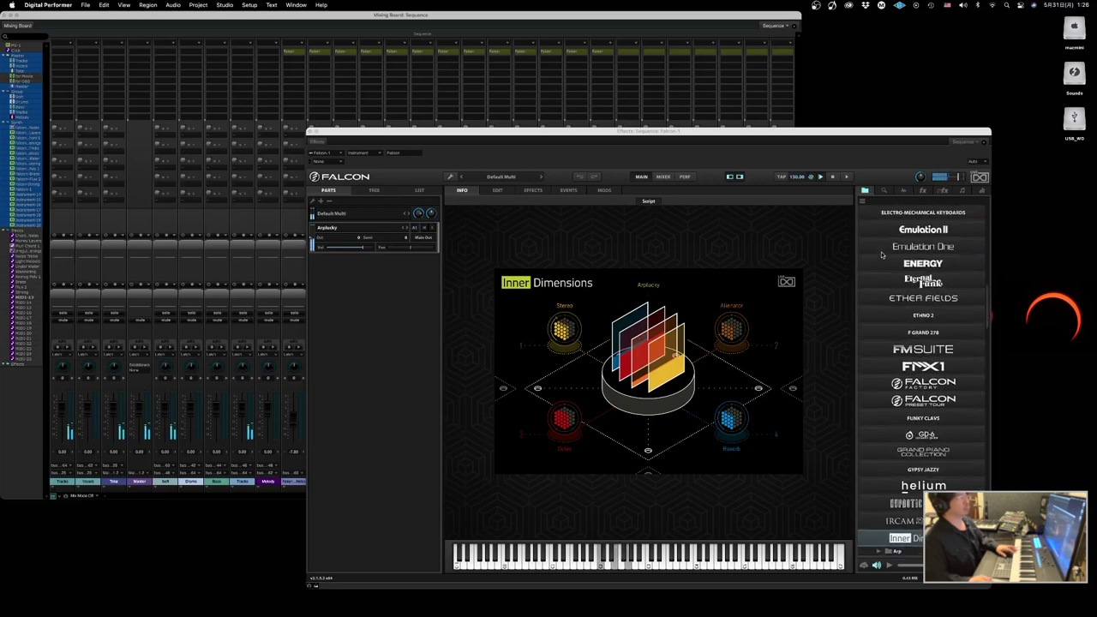
scroll(882, 255, up, 5)
click(882, 271)
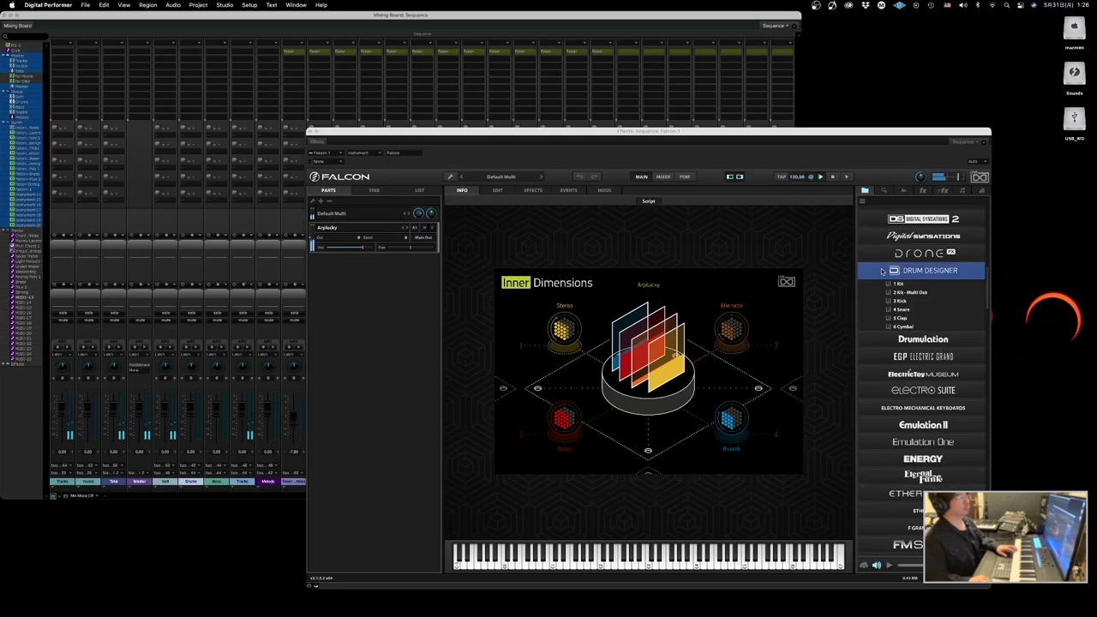
double_click(887, 284)
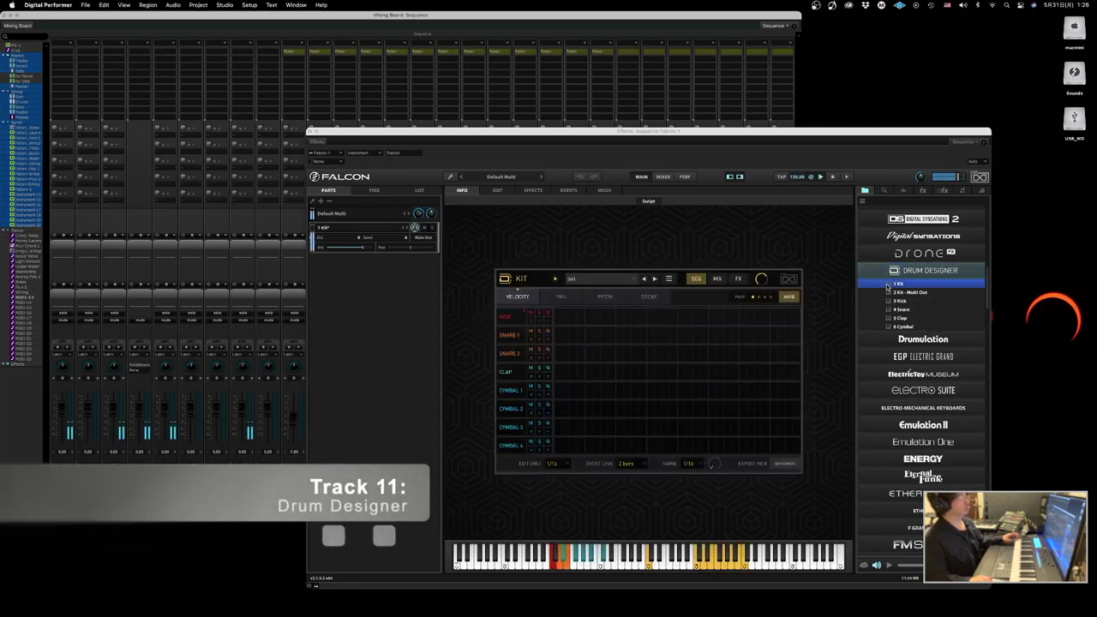
- Browse the 03 Future kit presets around 150 BPM, including Heavy Future 1.1, to choose a drum pattern
click(595, 278)
mouse_move(614, 336)
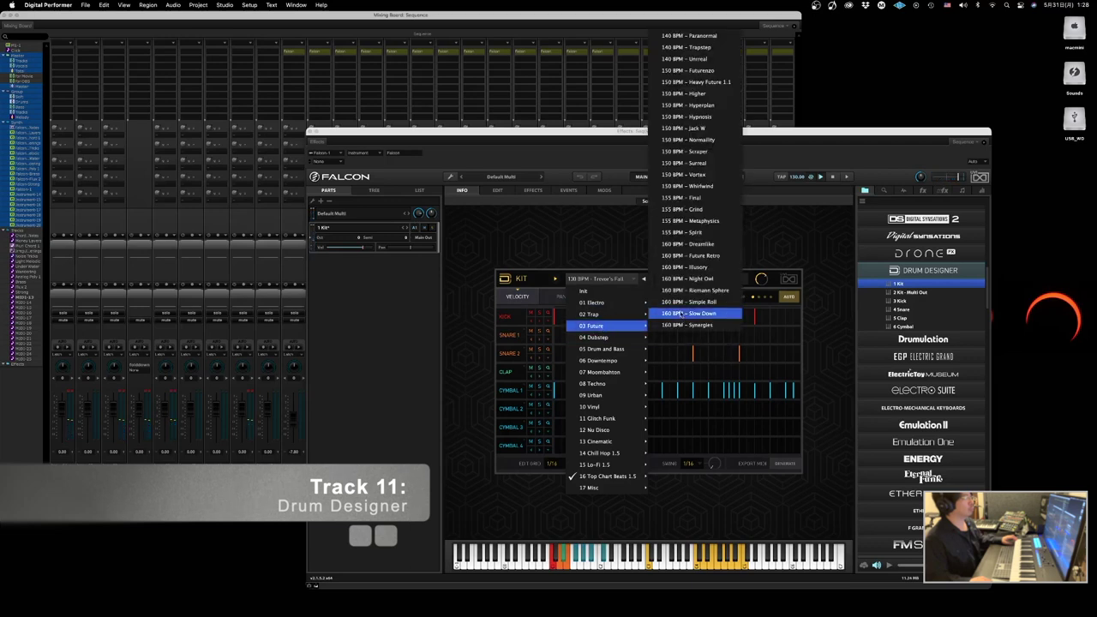
click(677, 104)
click(645, 279)
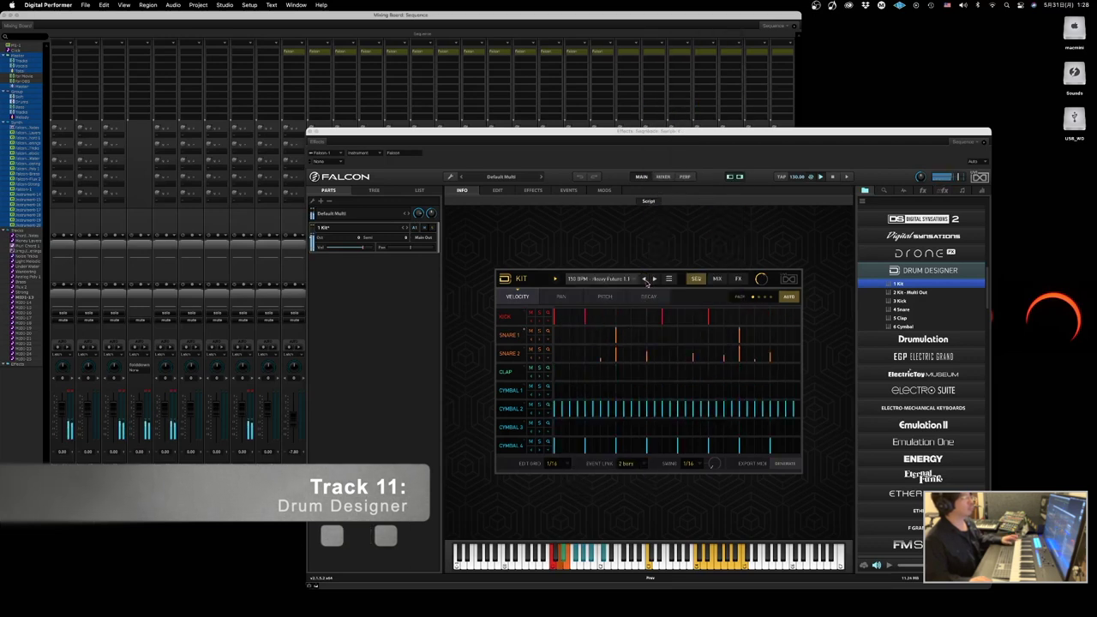
click(644, 279)
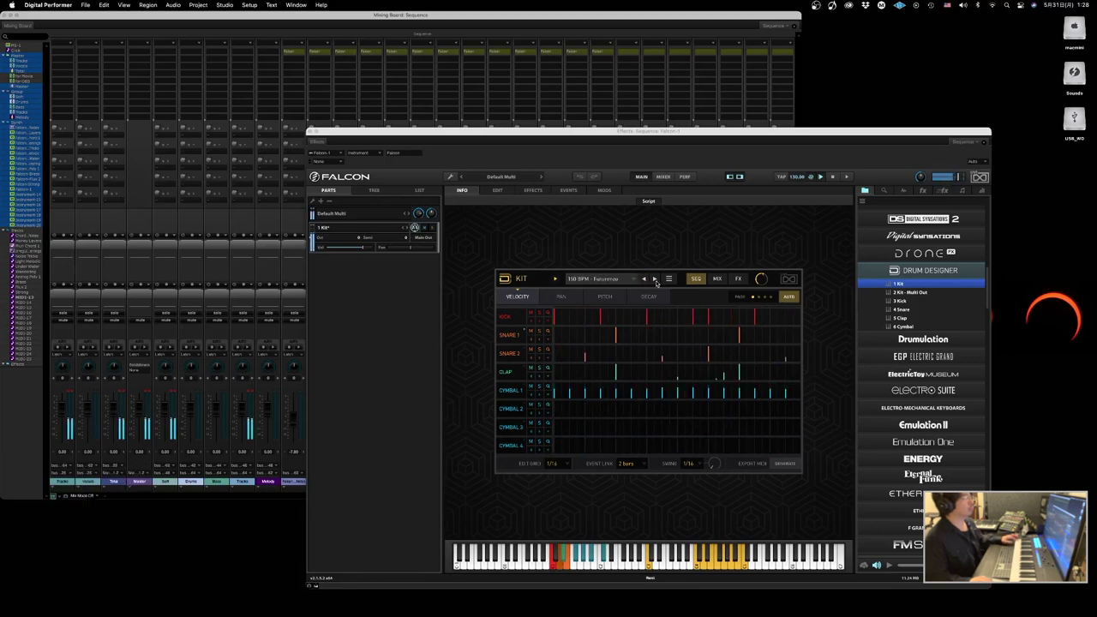
click(644, 279)
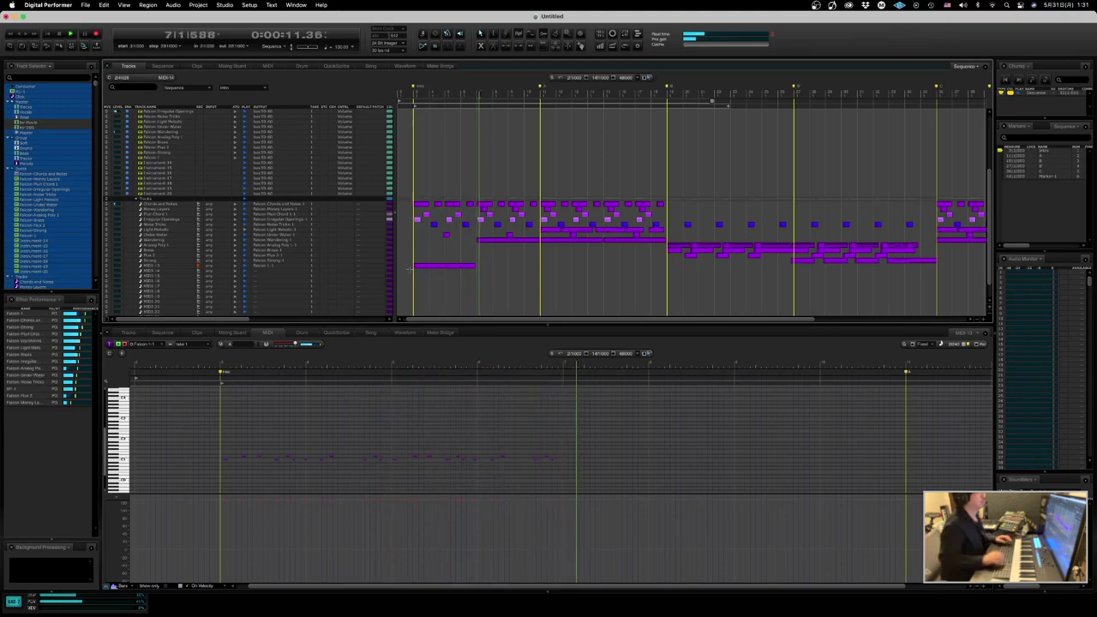
- Quantize the first note of the drum part recorded on the MIDI-13 track to the start of measure 3 and play it back
click(414, 266)
key(space)
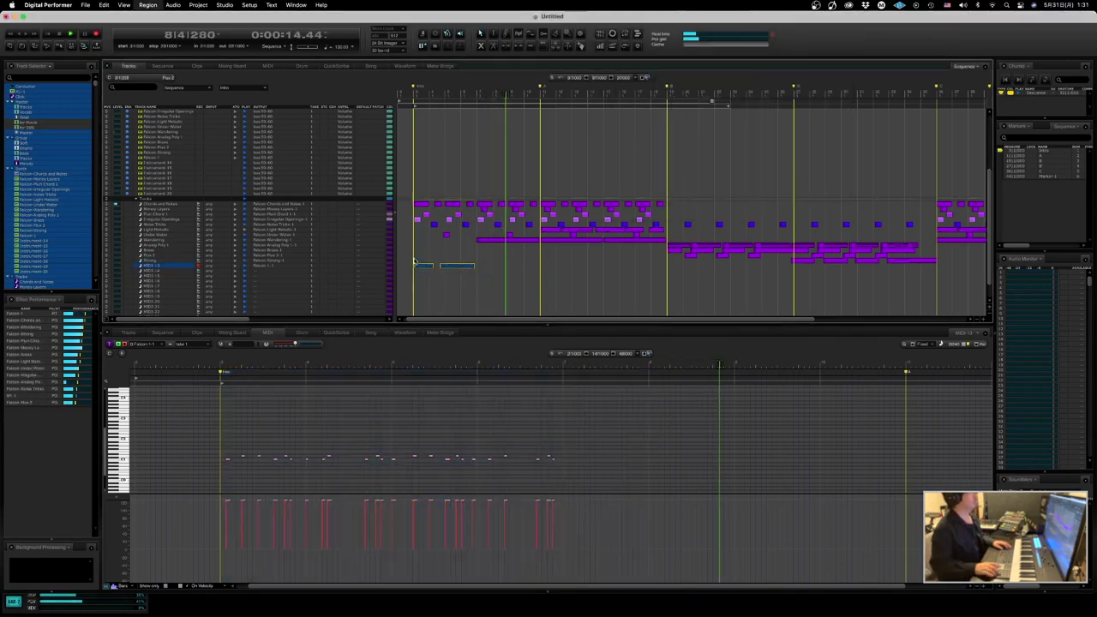
drag(214, 441, 232, 470)
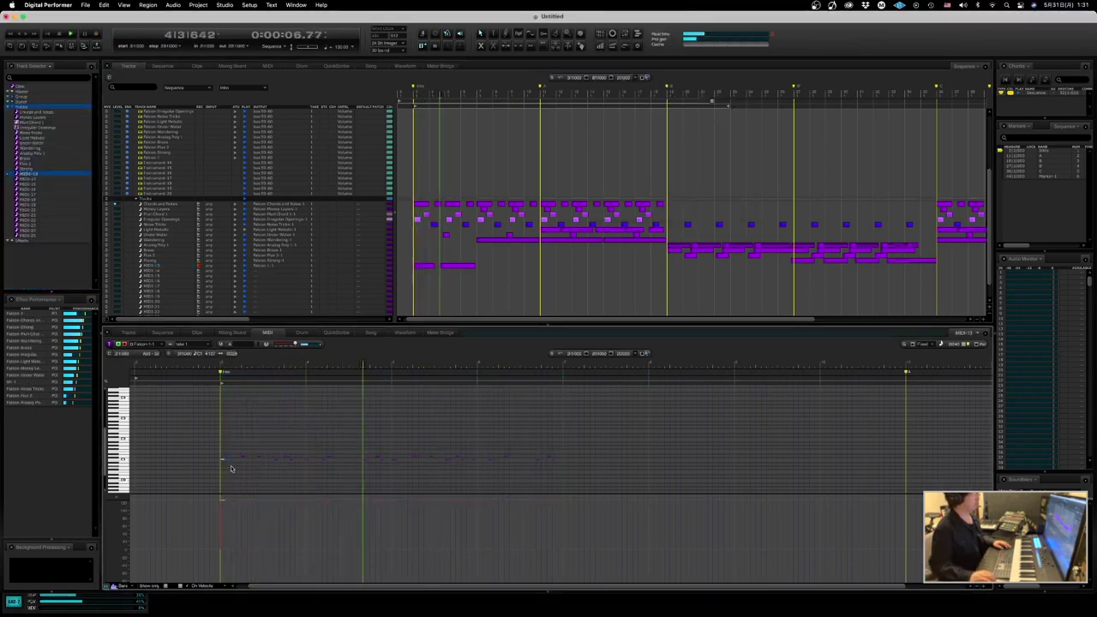
key(space)
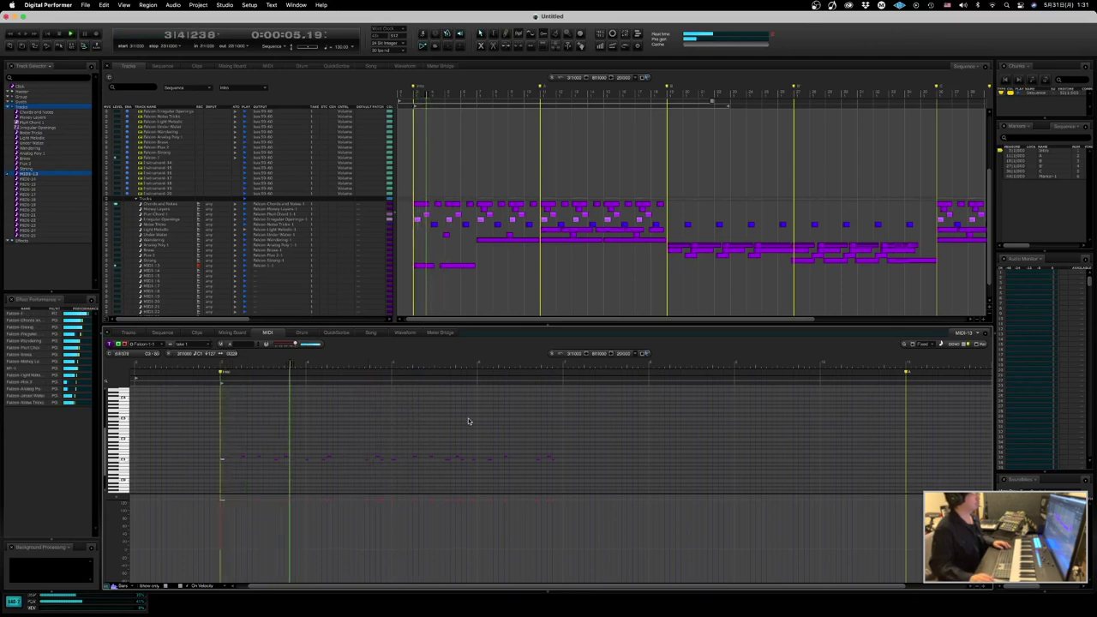
- Quantize the individual MIDI-13 drum notes around measure 4, checking their timing by playing from the intro
drag(299, 454, 320, 463)
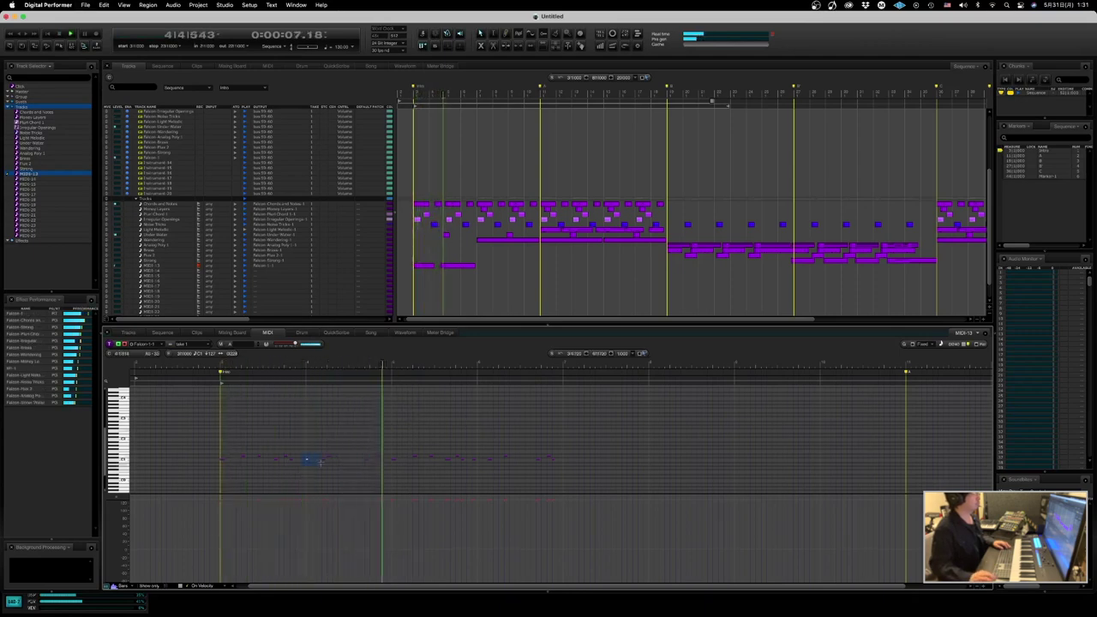
key(super+0)
key(Return)
key(space)
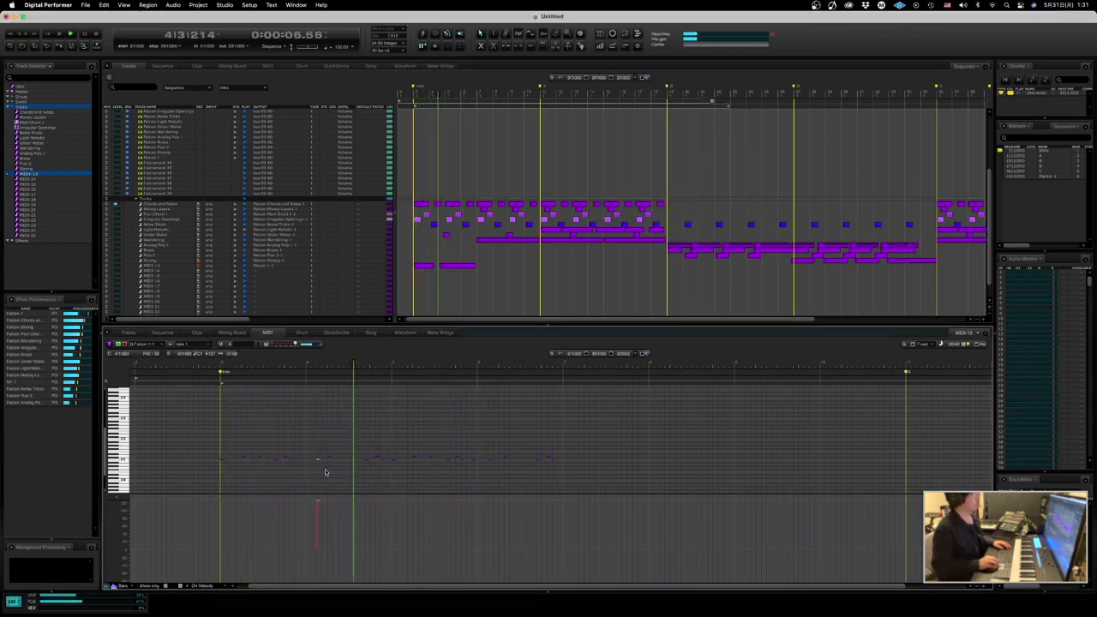
key(alt+0)
key(Return)
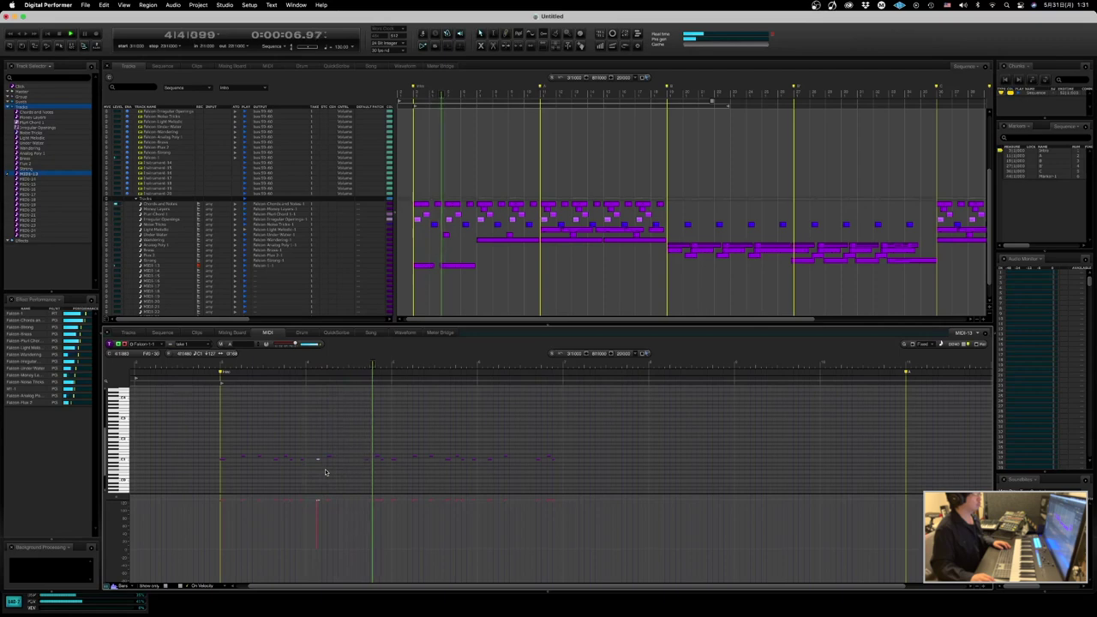
- Play the MIDI-13 drum part from the intro to check the timing of its notes
key(space)
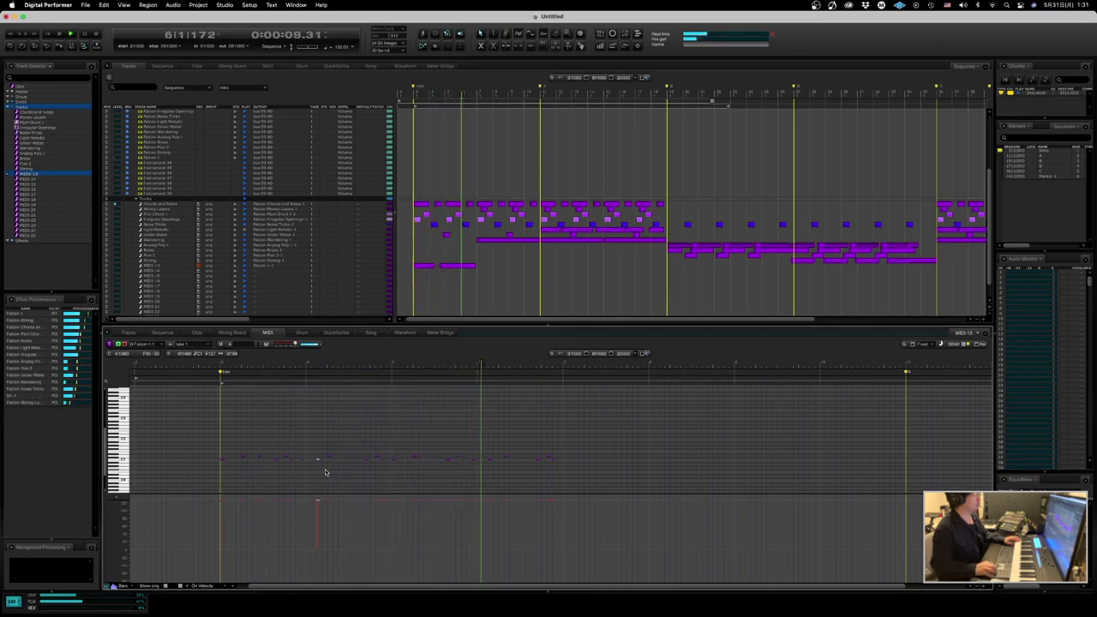
key(space)
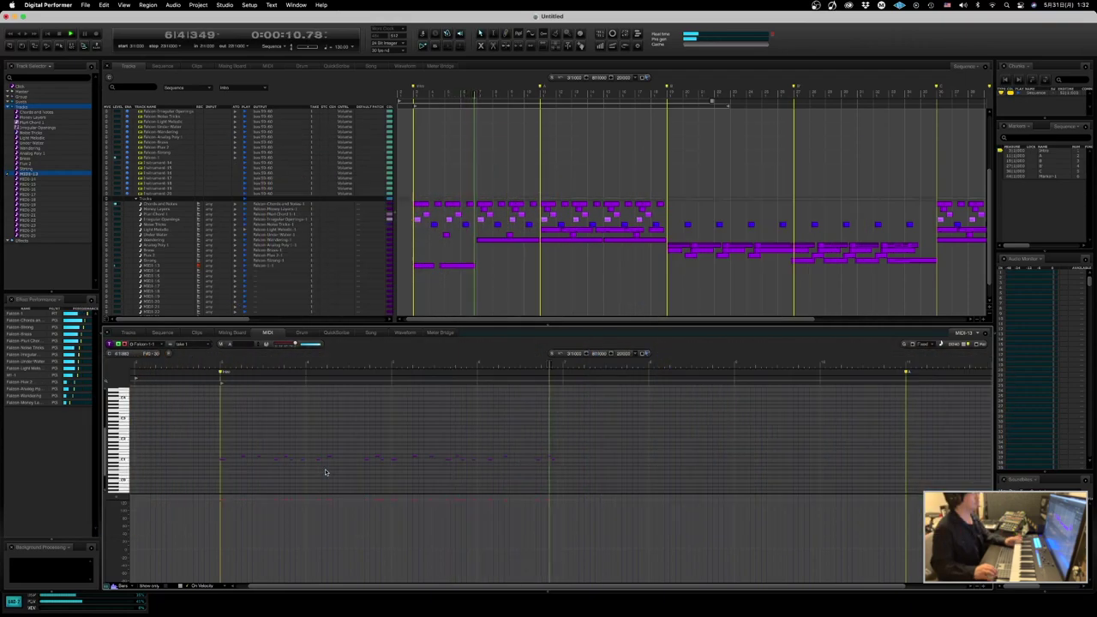
key(space)
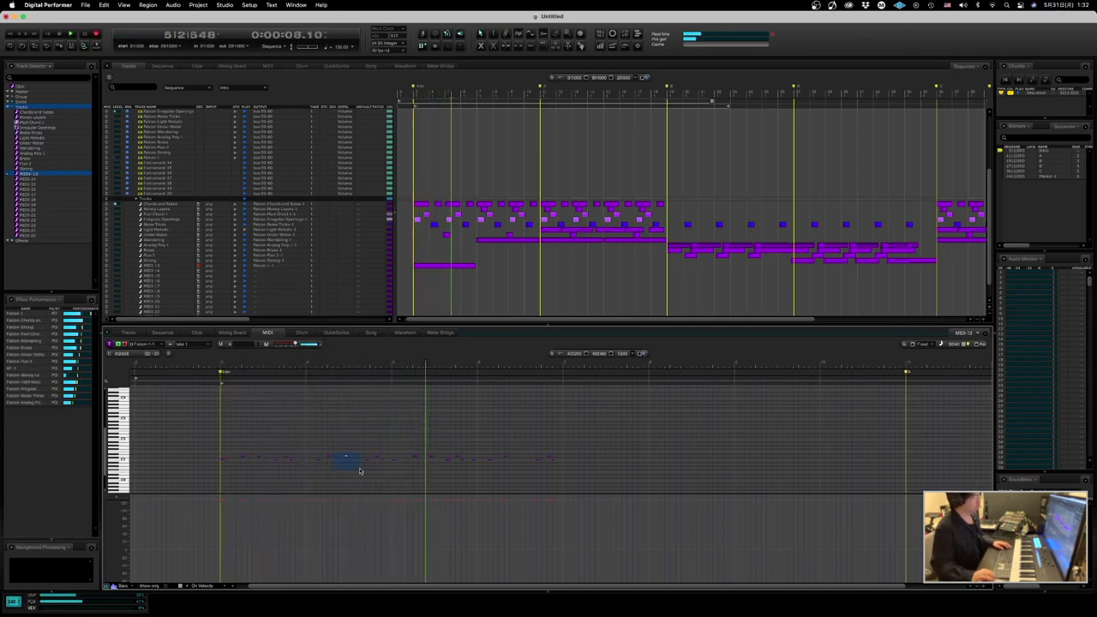
key(space)
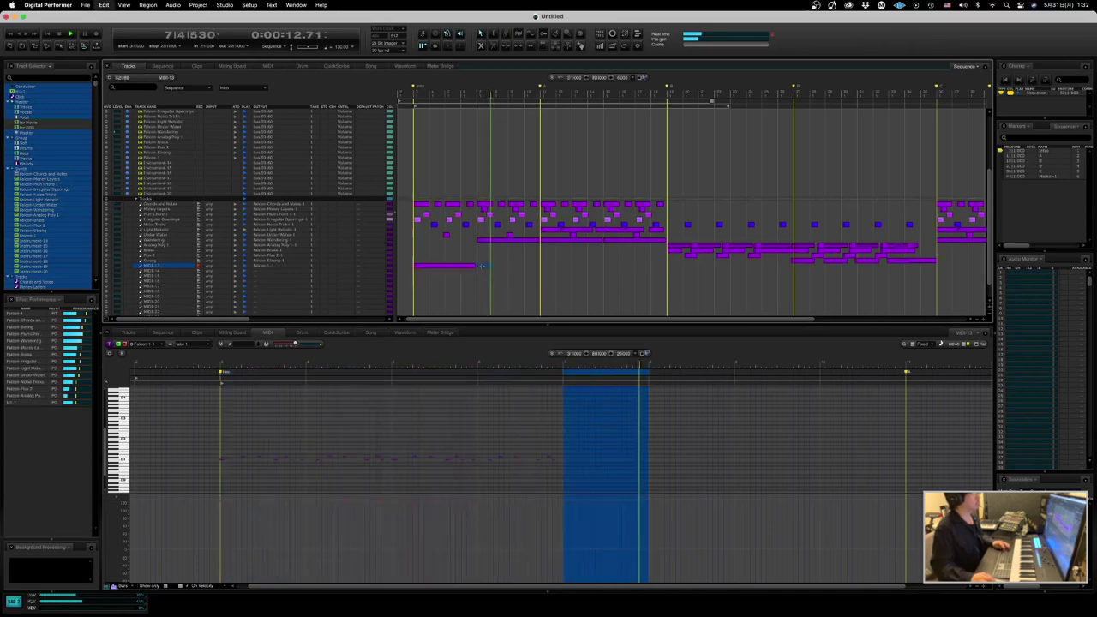
- Rename the MIDI-13 track as DrumDesigner_BDSD and restart playback from the intro
alt+click(170, 267)
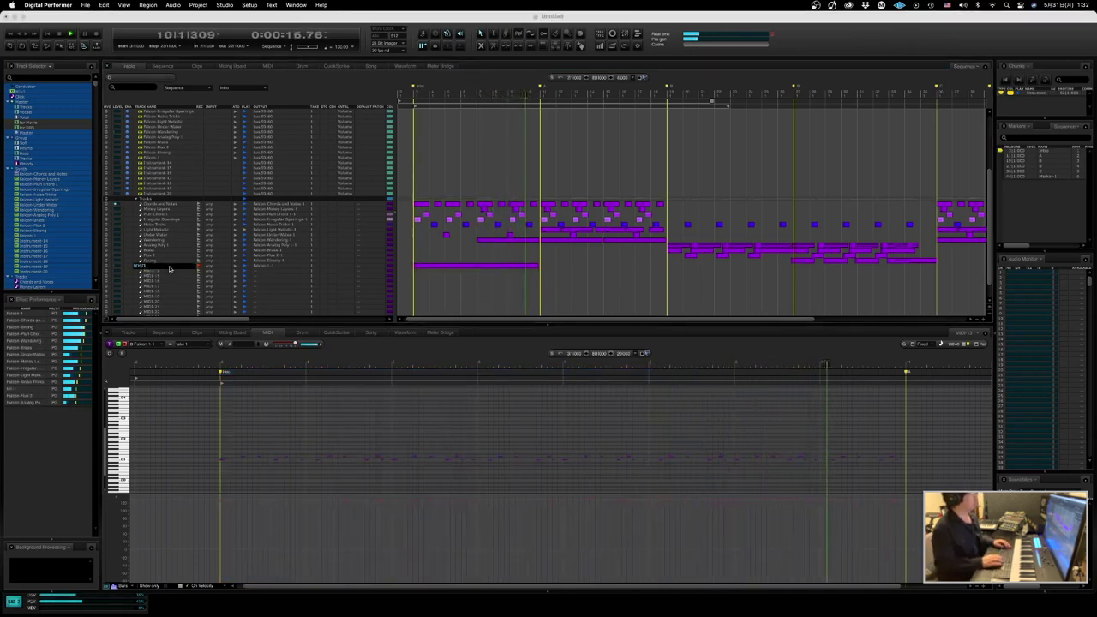
text(Drums)
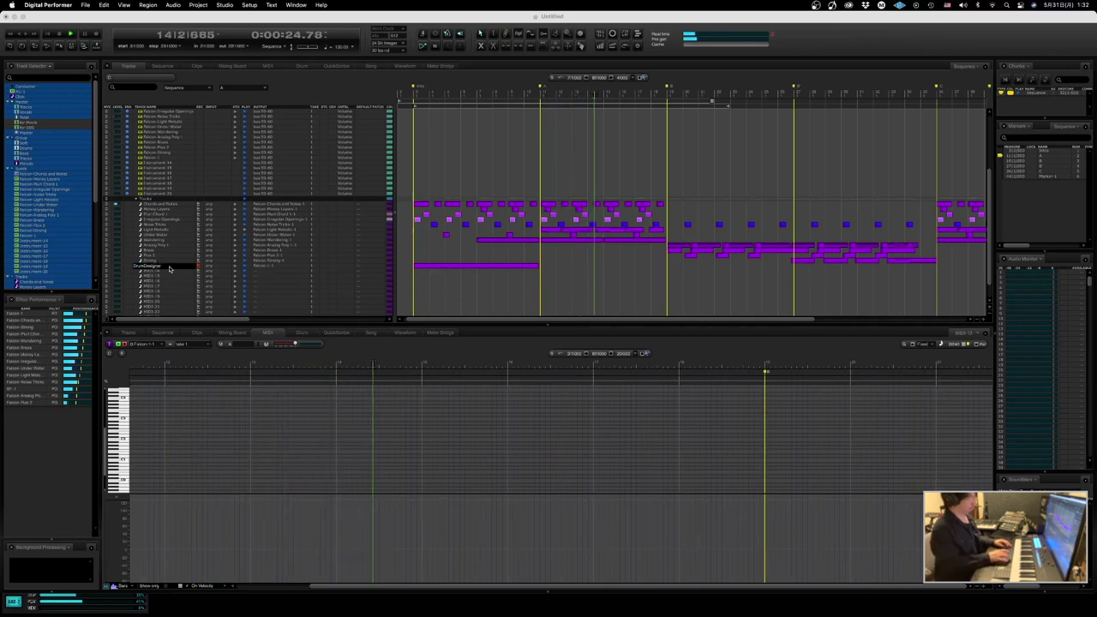
text(BDSD)
key(Return)
key(space)
key(space)
- Select the upper-pitched snare notes in DrumDesigner_BDSD and move them to the MIDI-14 track, with its output set to Falcon-1 channel 1
double_click(416, 265)
click(171, 454)
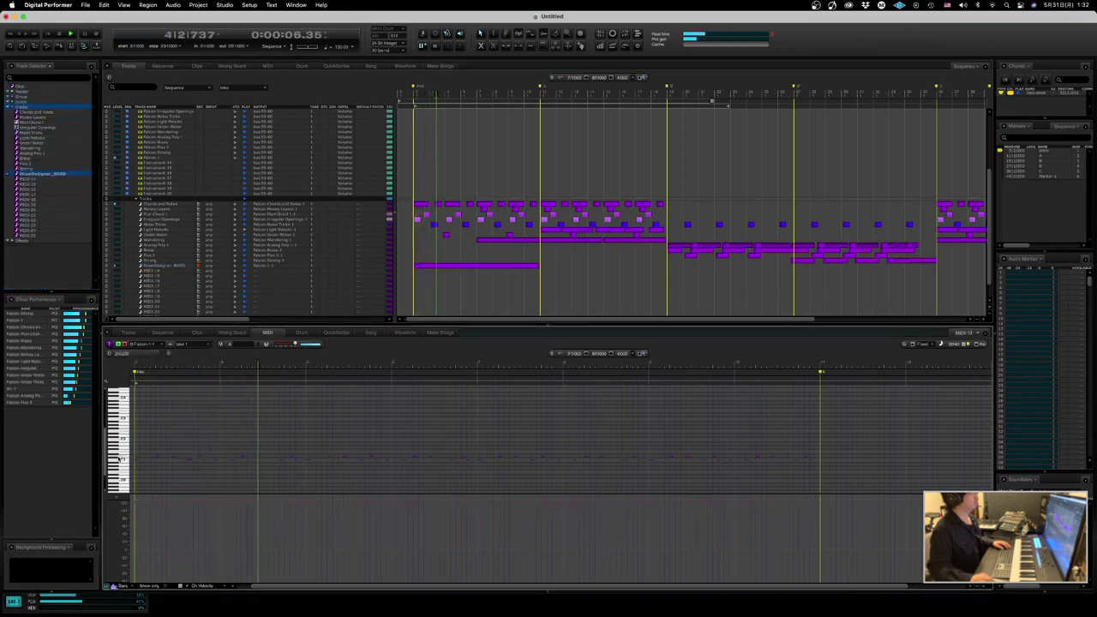
click(262, 271)
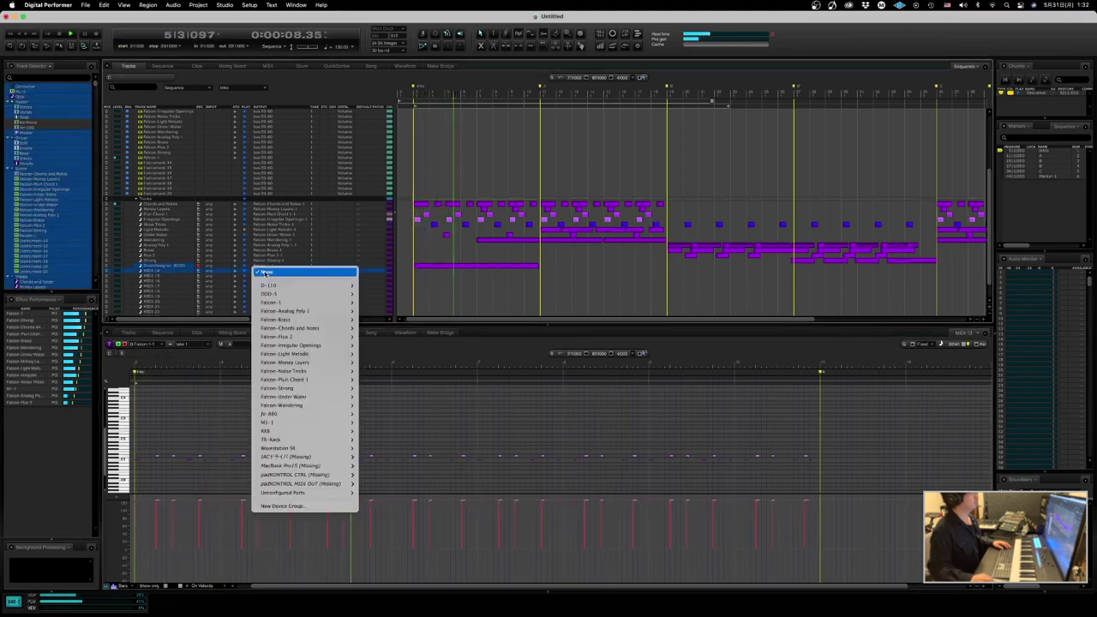
click(371, 301)
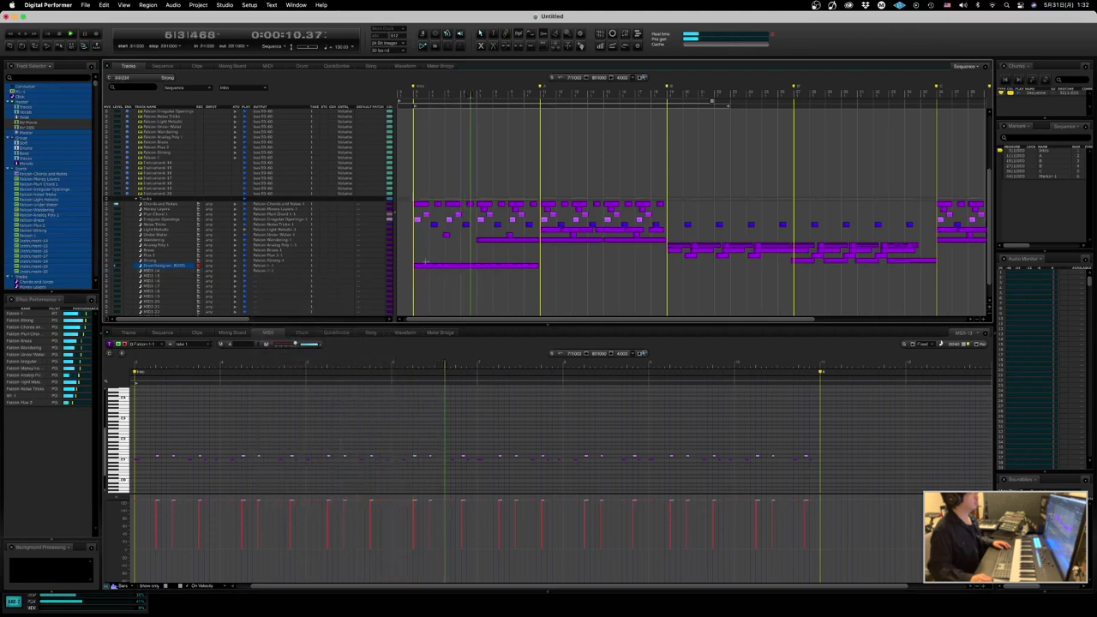
drag(427, 267, 427, 272)
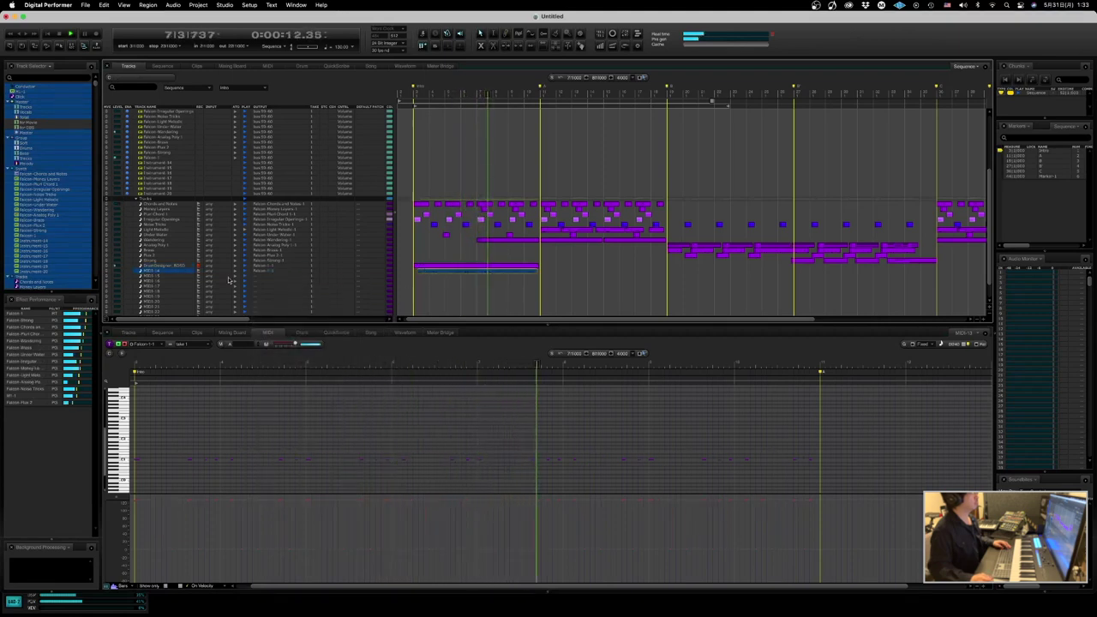
- Rename the two separated drum tracks as DrumDesigner_BD and DrumDesigner_SD
alt+click(172, 266)
key(BackSpace)
key(BackSpace)
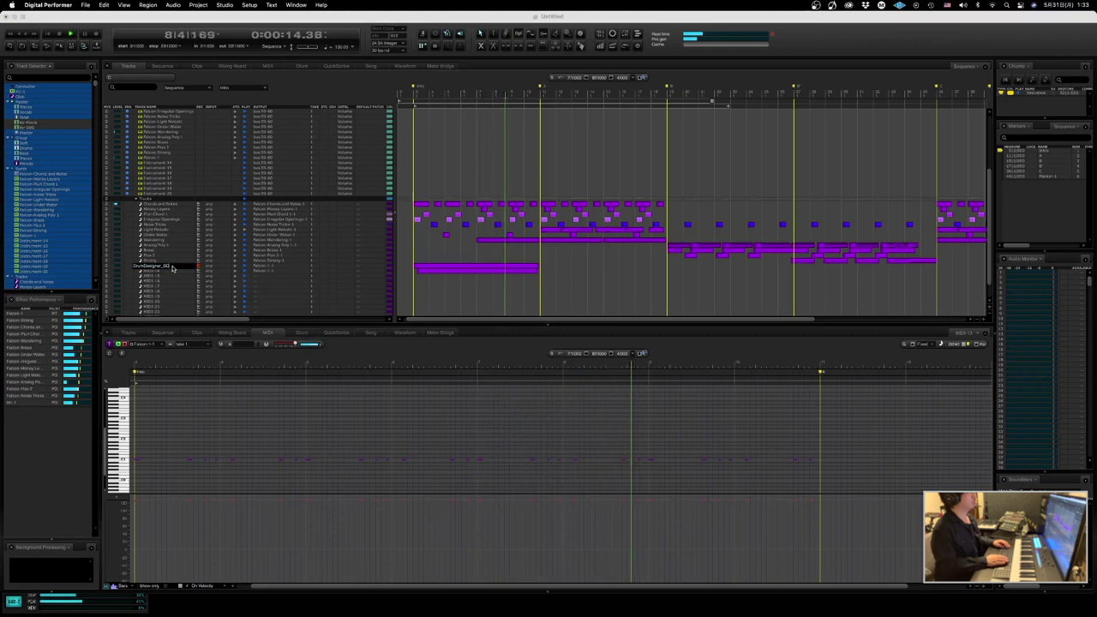
key(super+a)
key(super+c)
key(Down)
key(super+v)
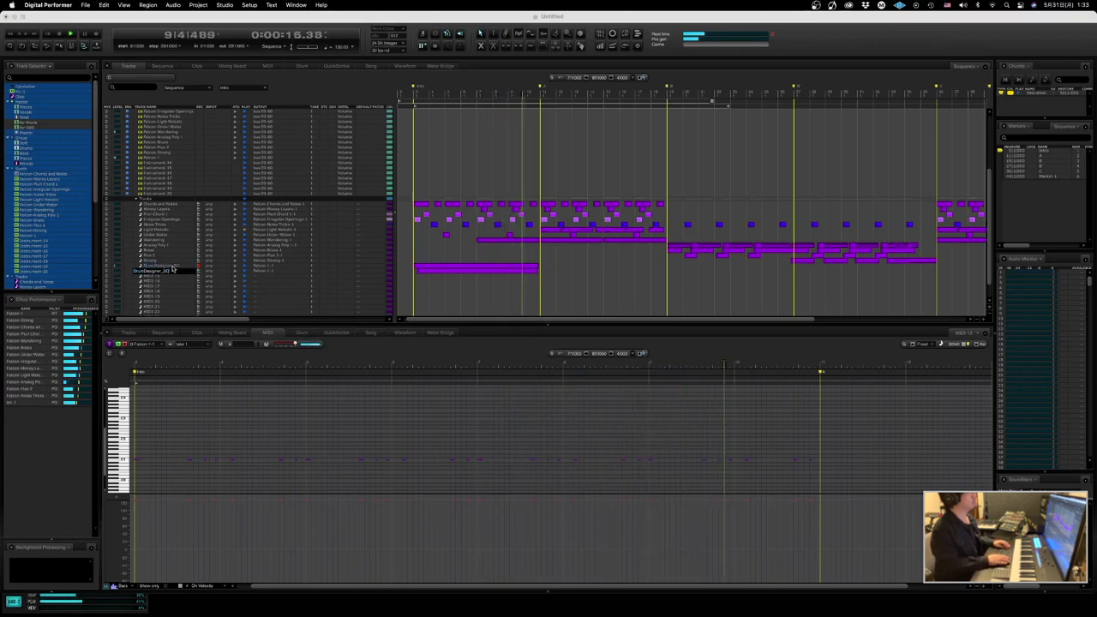
key(BackSpace)
text(SD)
key(Return)
- Rename the Falcon-1 instrument track as Falcon-DrumDesigner and restart playback from the intro
alt+click(171, 159)
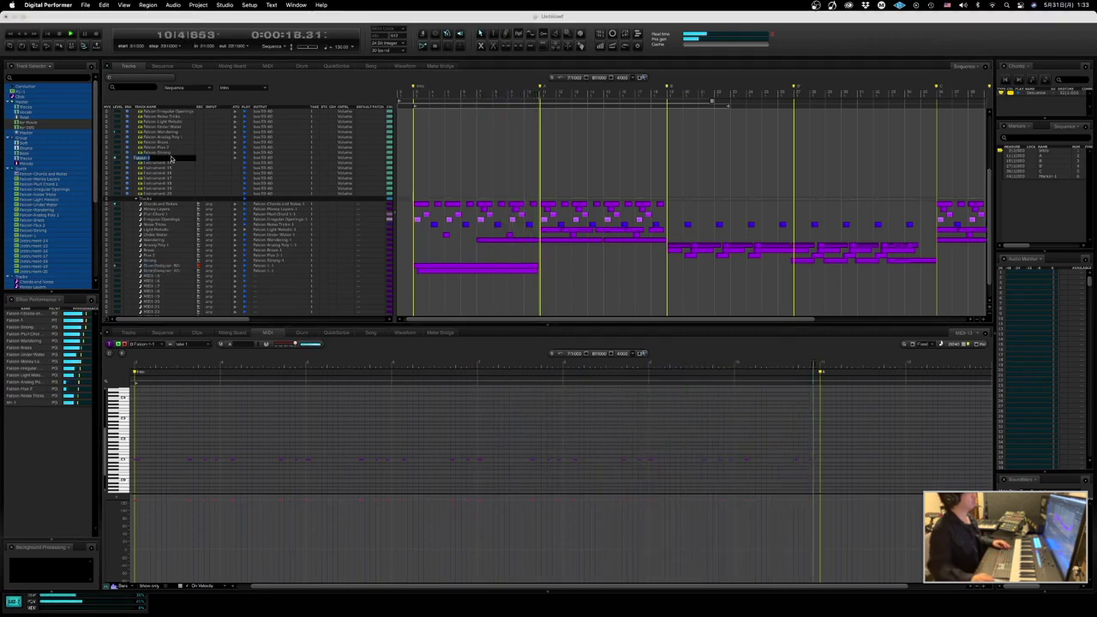
key(Right)
key(BackSpace)
key(super+v)
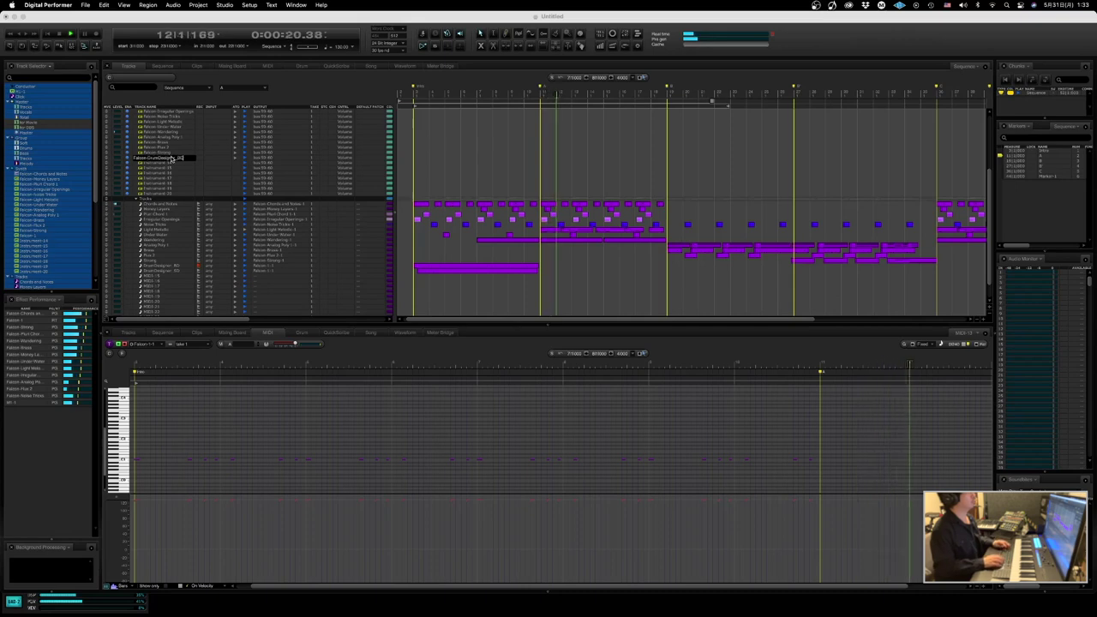
key(Return)
key(space)
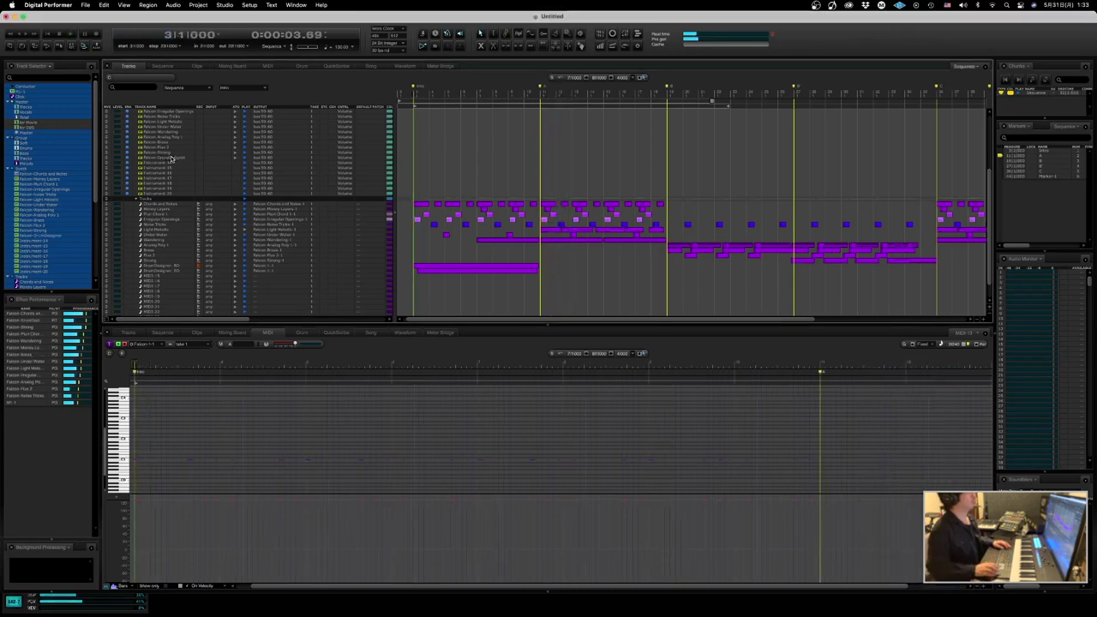
key(space)
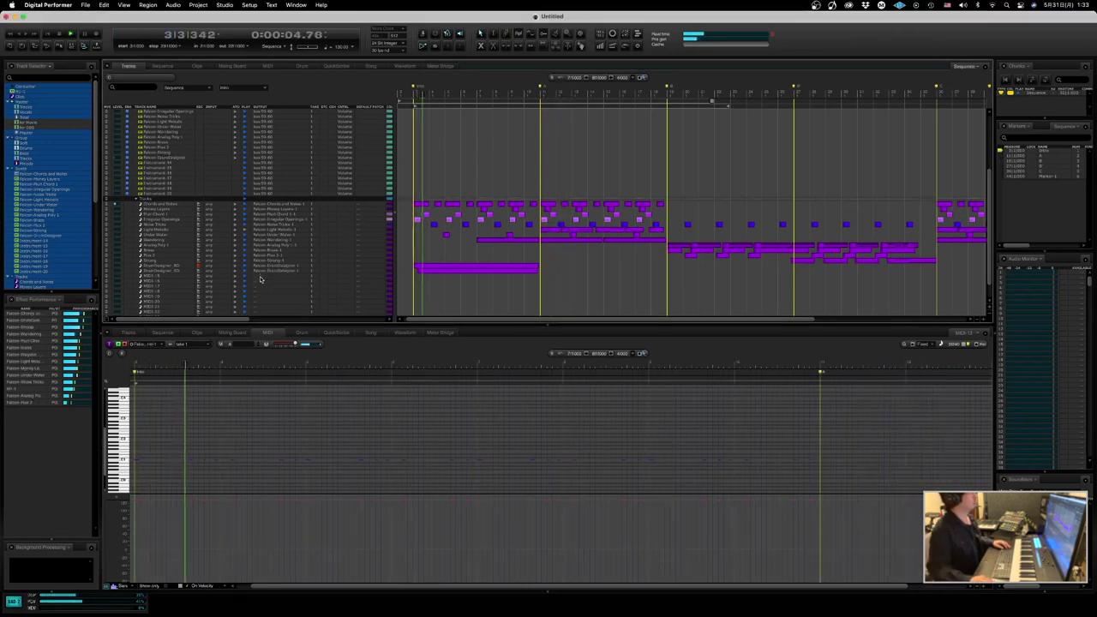
- Set the MIDI-15 track's output to Falcon-DrumDesigner-1
click(257, 276)
mouse_move(295, 318)
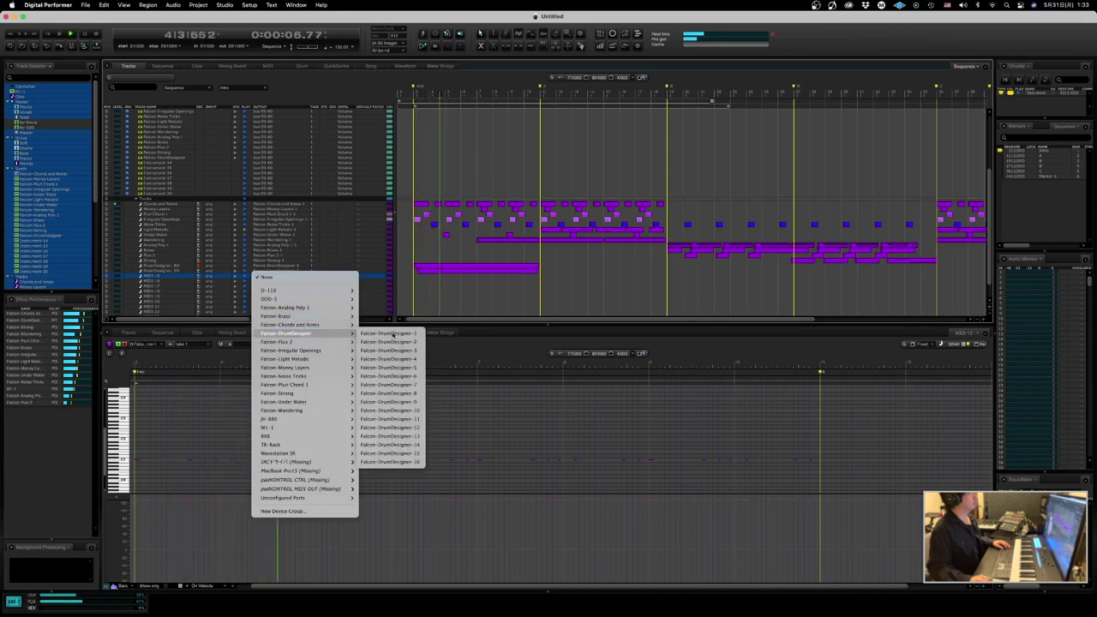
click(377, 333)
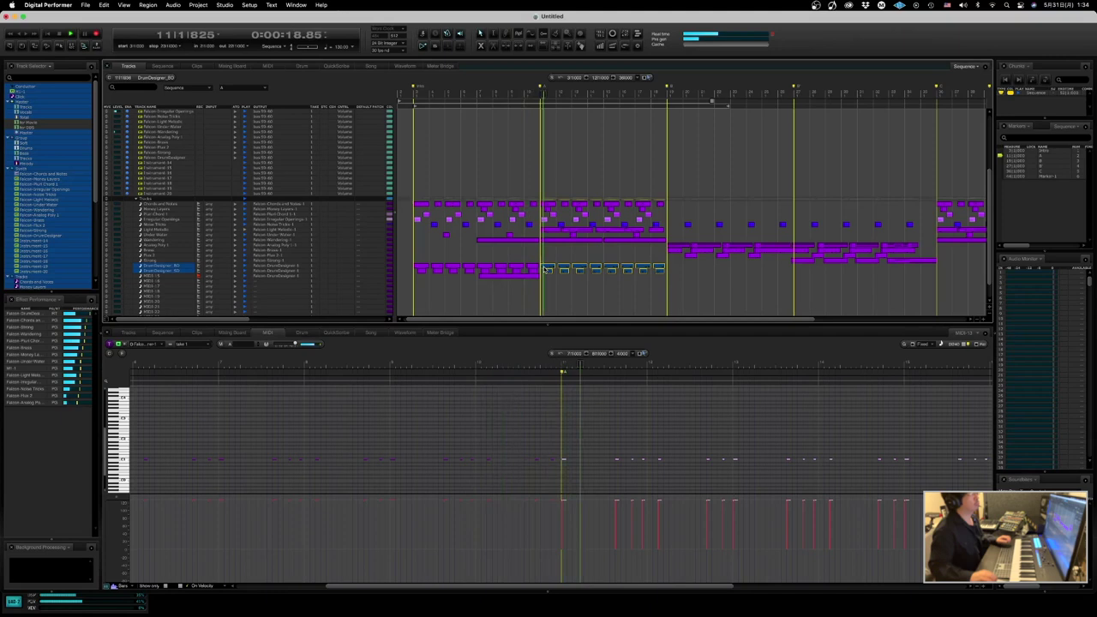
- Repeat the MIDI-15 phrase through section A, copy the three drum parts across measures 19 to 35, and play them back
click(483, 278)
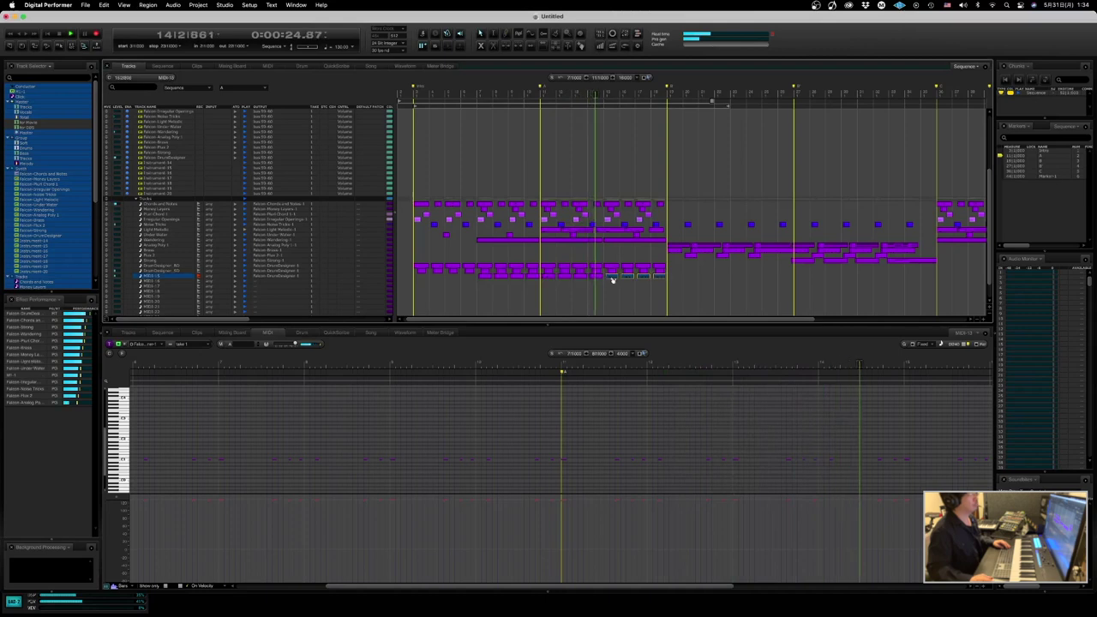
mouse_move(681, 276)
mouse_down()
mouse_move(545, 268)
mouse_move(672, 267)
mouse_up()
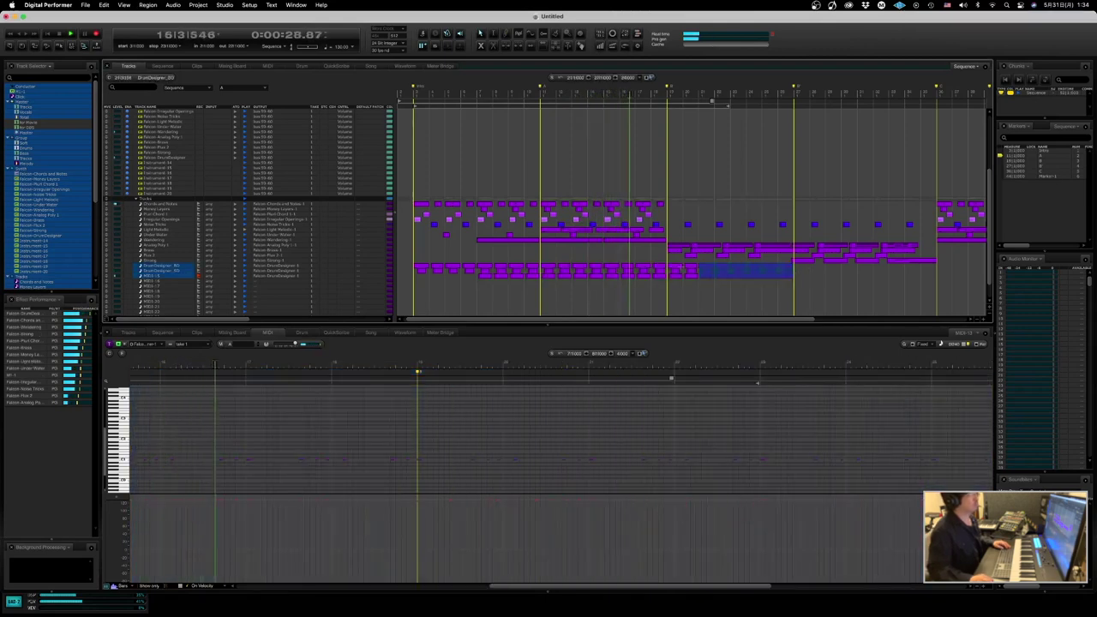
click(794, 272)
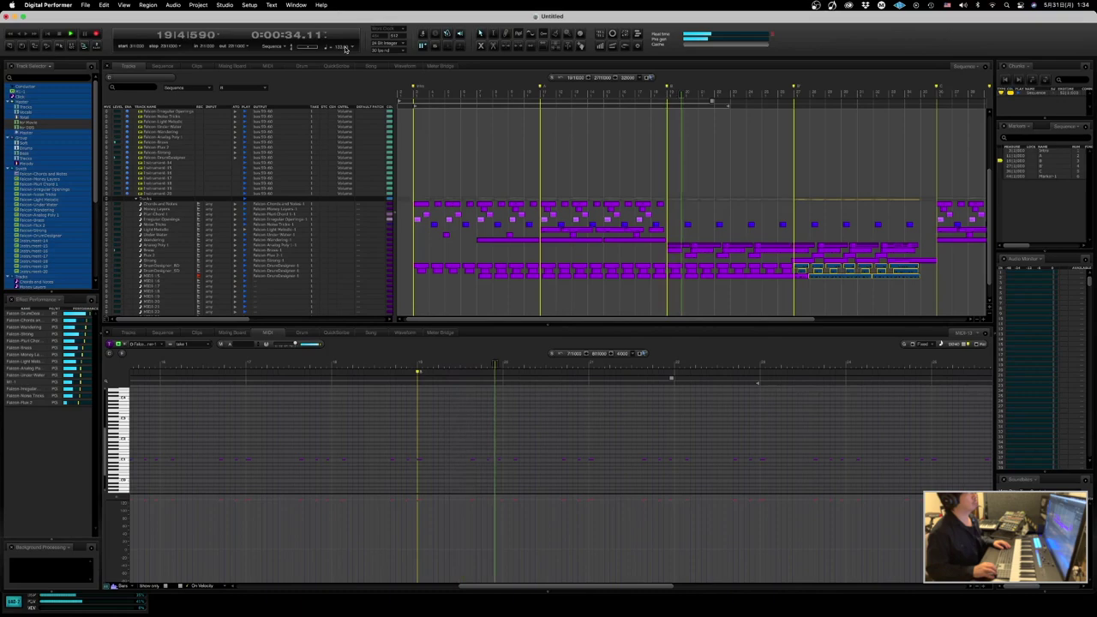
key(space)
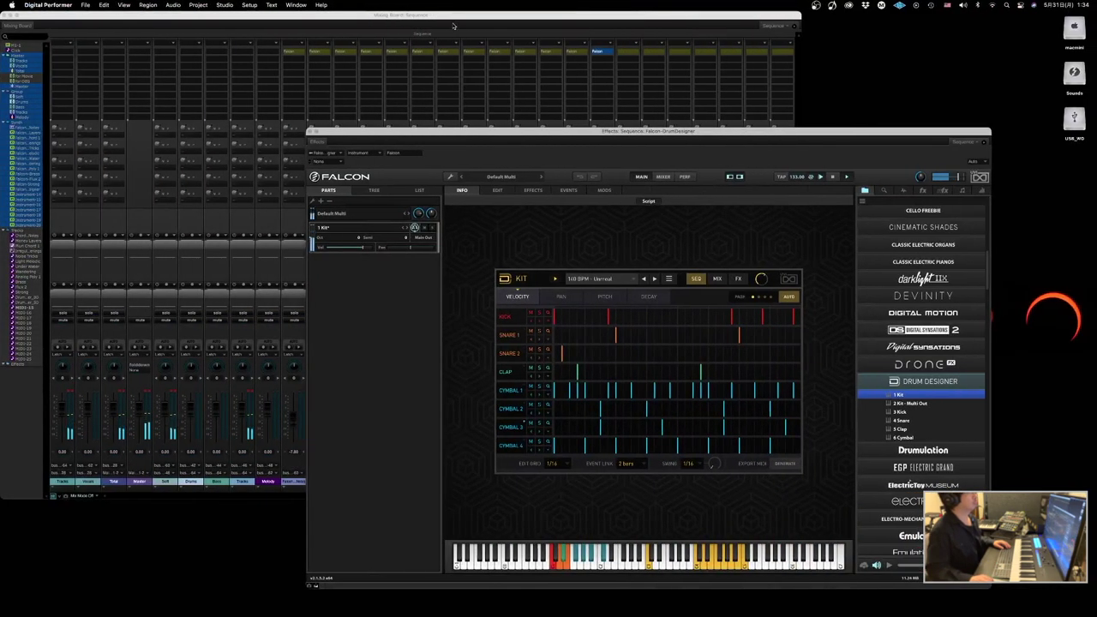
click(454, 26)
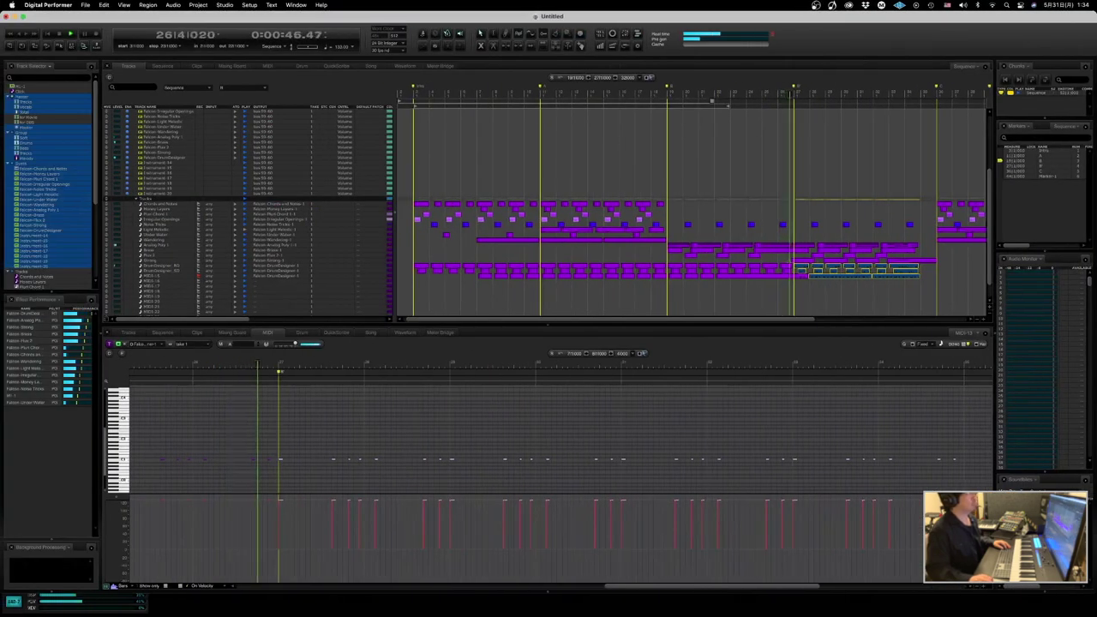
- Copy the eight-measure phrases of the three drum tracks to section C at measure 36 and again at Marker-1
scroll(766, 309, down, 2)
scroll(766, 309, right, 2)
drag(792, 276, 807, 268)
mouse_move(901, 257)
mouse_down()
mouse_move(771, 248)
mouse_move(921, 249)
mouse_up()
scroll(912, 258, right, 3)
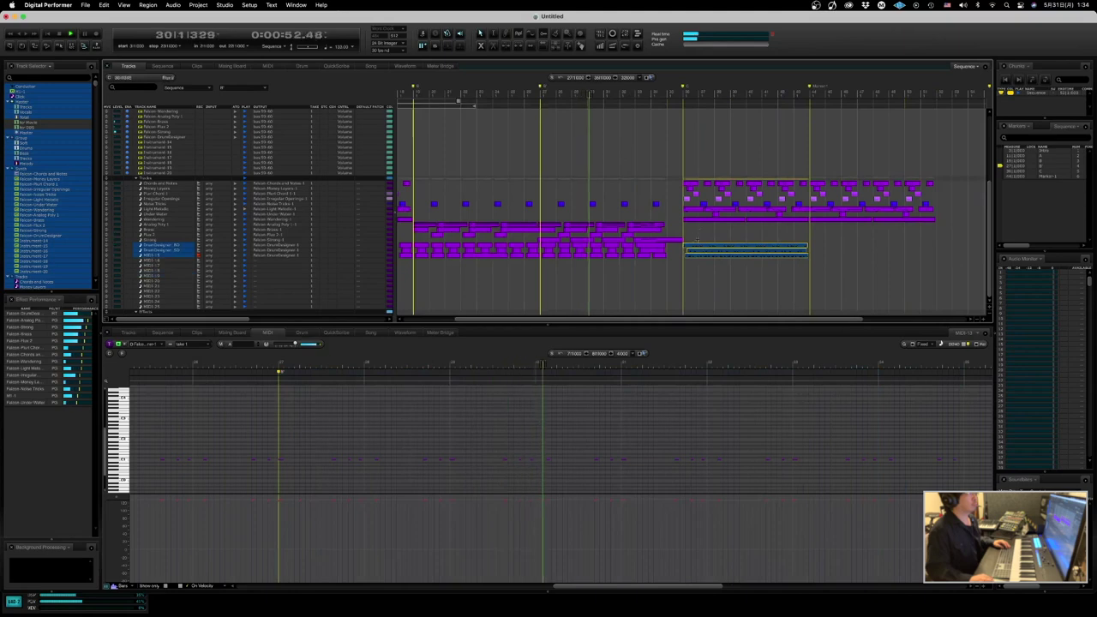
drag(693, 247, 822, 248)
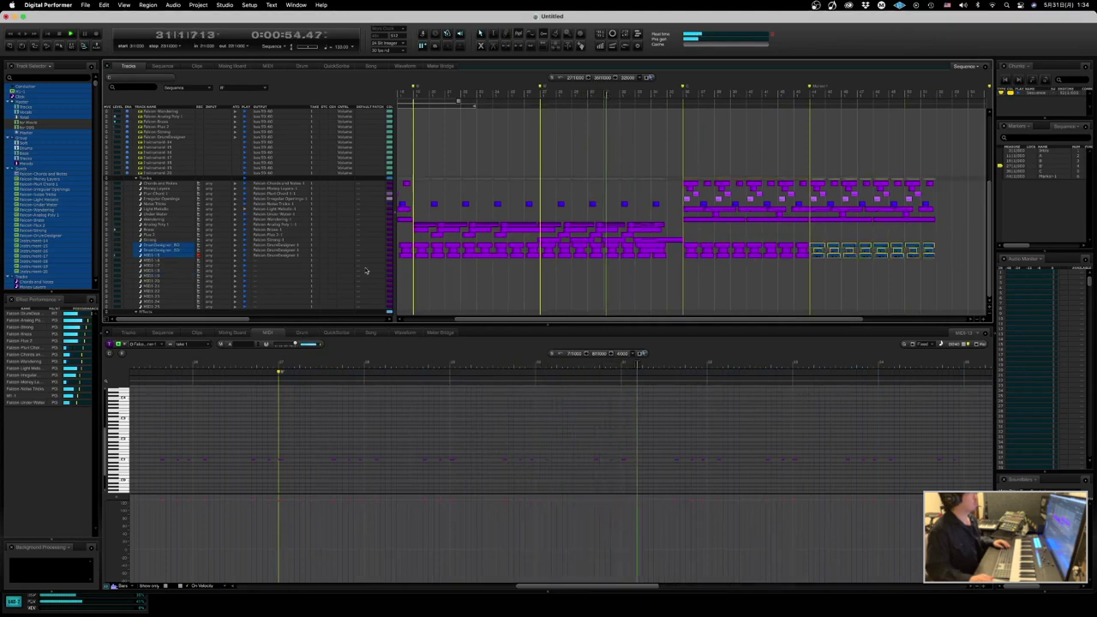
- Rename the MIDI-15 track as DrumDesigner_HH
alt+click(159, 255)
key(super+v)
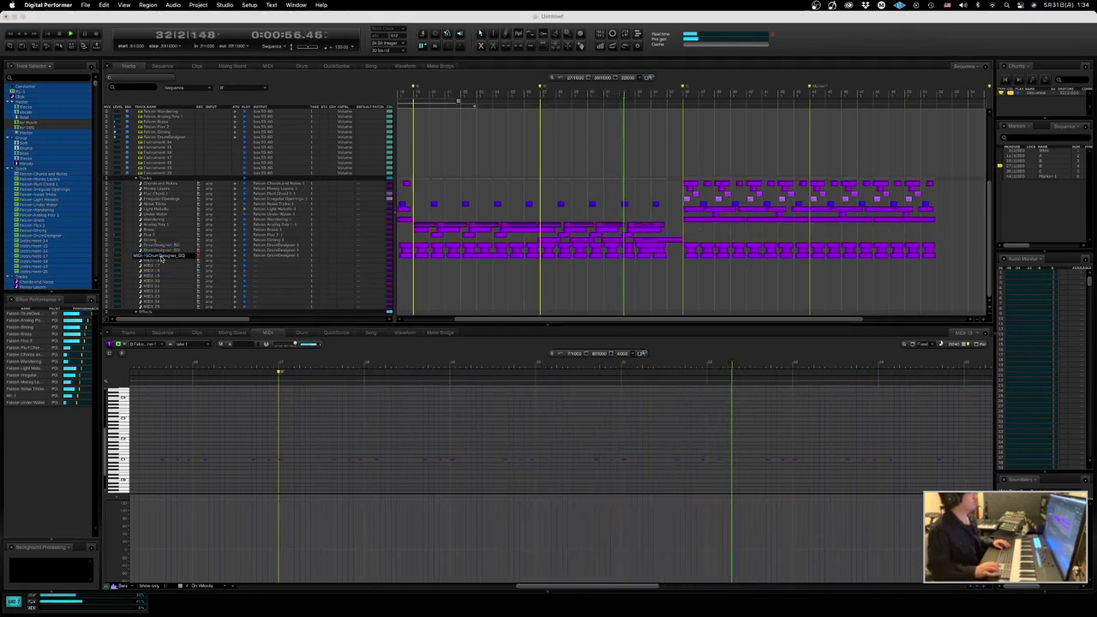
key(BackSpace)
key(BackSpace)
text(HH)
key(Return)
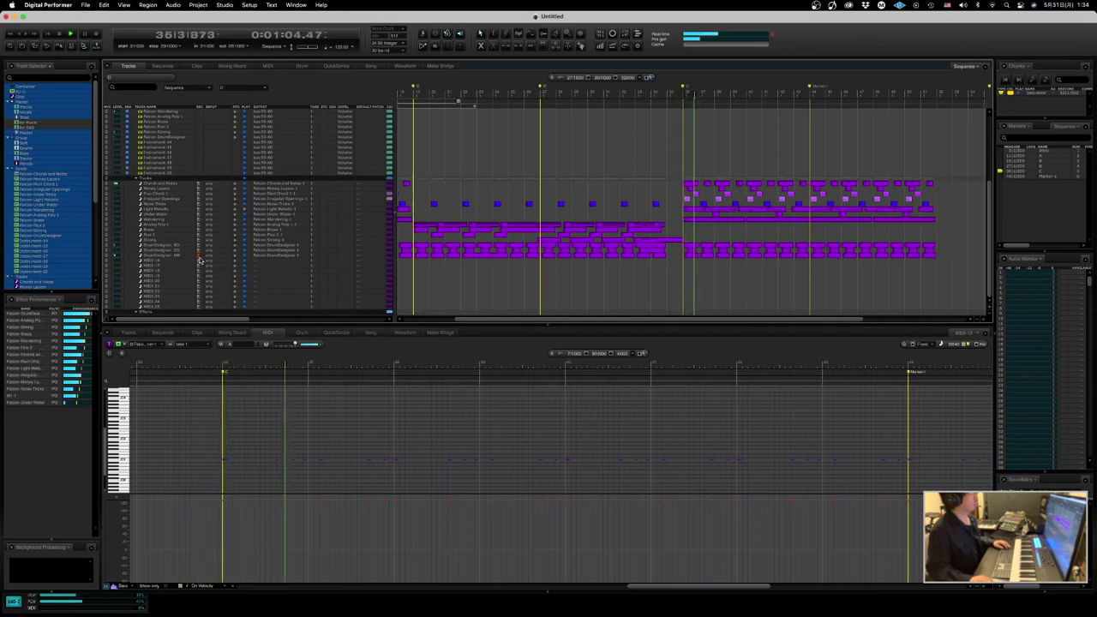
- Set the MIDI-16 track's output to Falcon-DrumDesigner-1
click(254, 260)
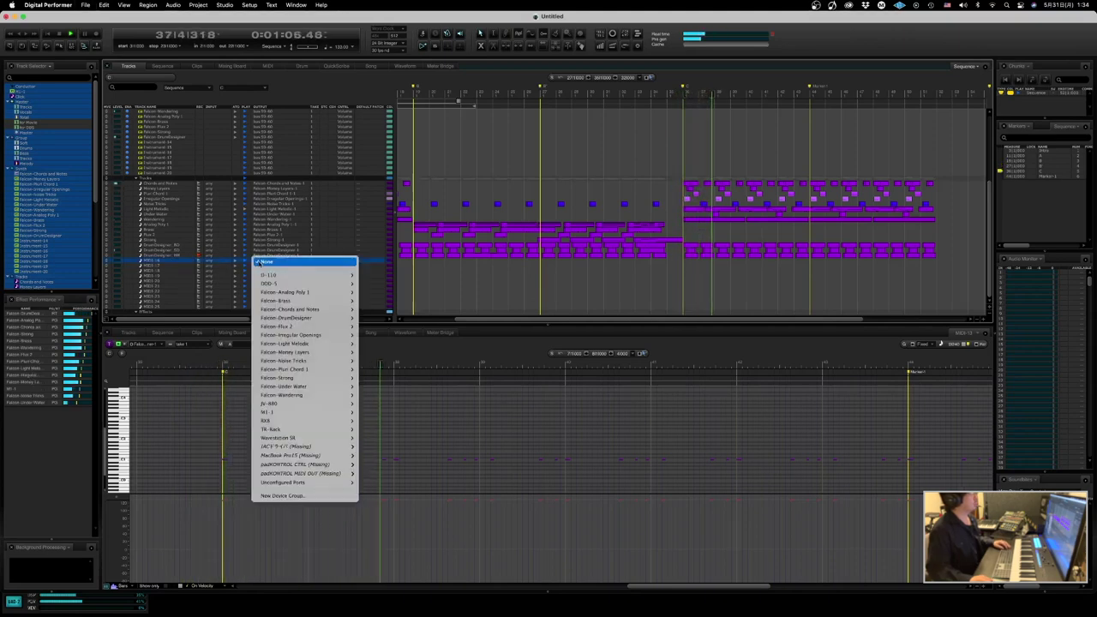
mouse_move(297, 293)
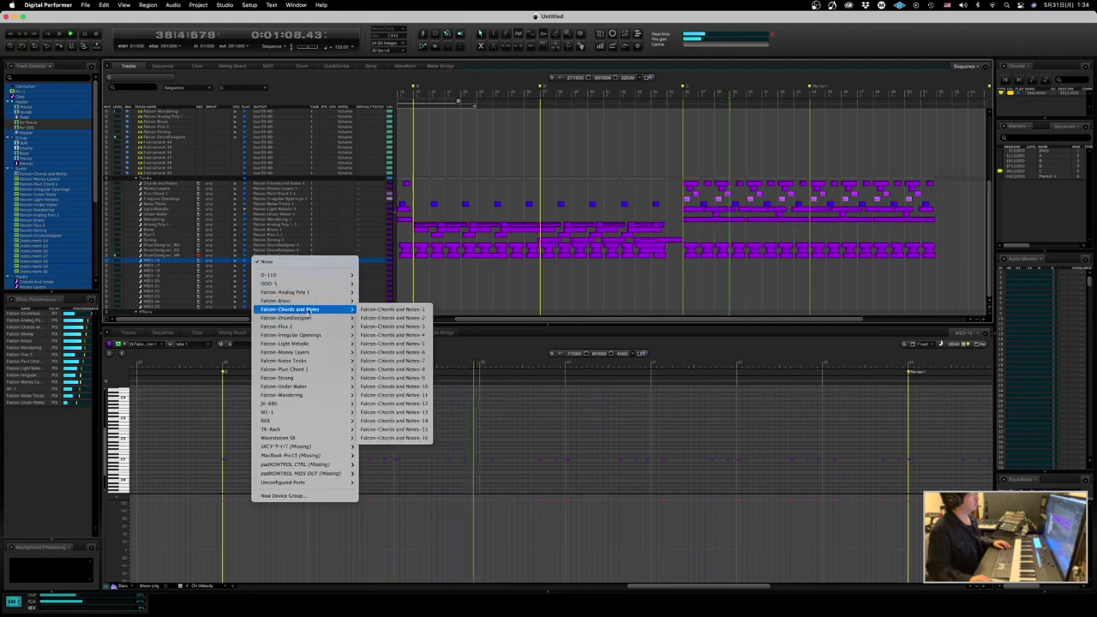
mouse_move(308, 318)
click(366, 318)
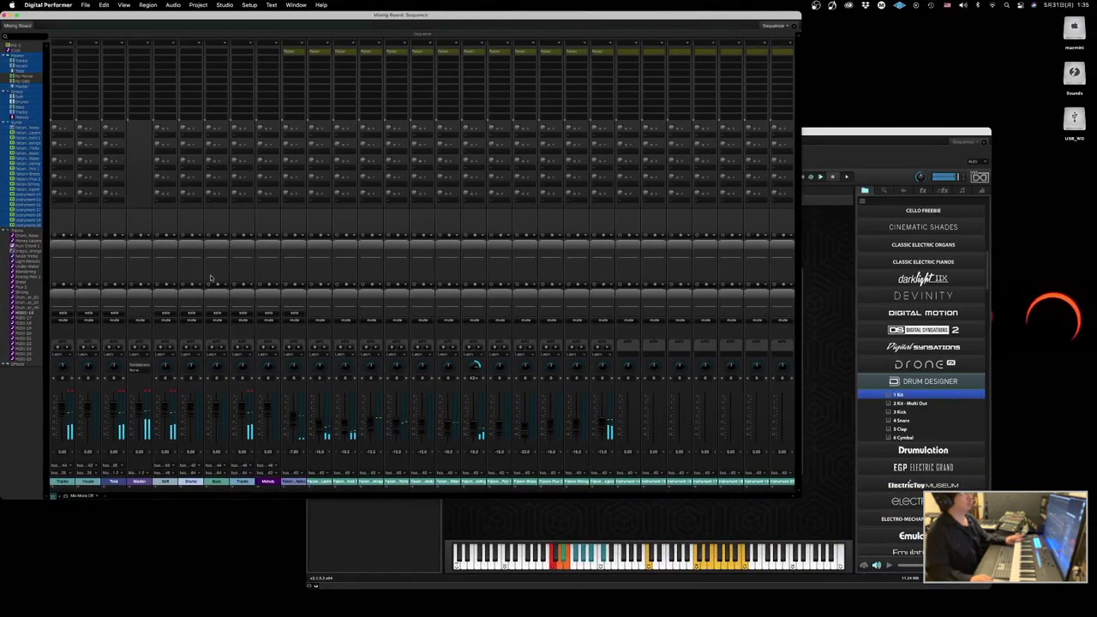
- Load the DD Crash 19 1.5 preset from the 04 Crash category into Cymbal 4 of the Drum Designer kit
click(337, 531)
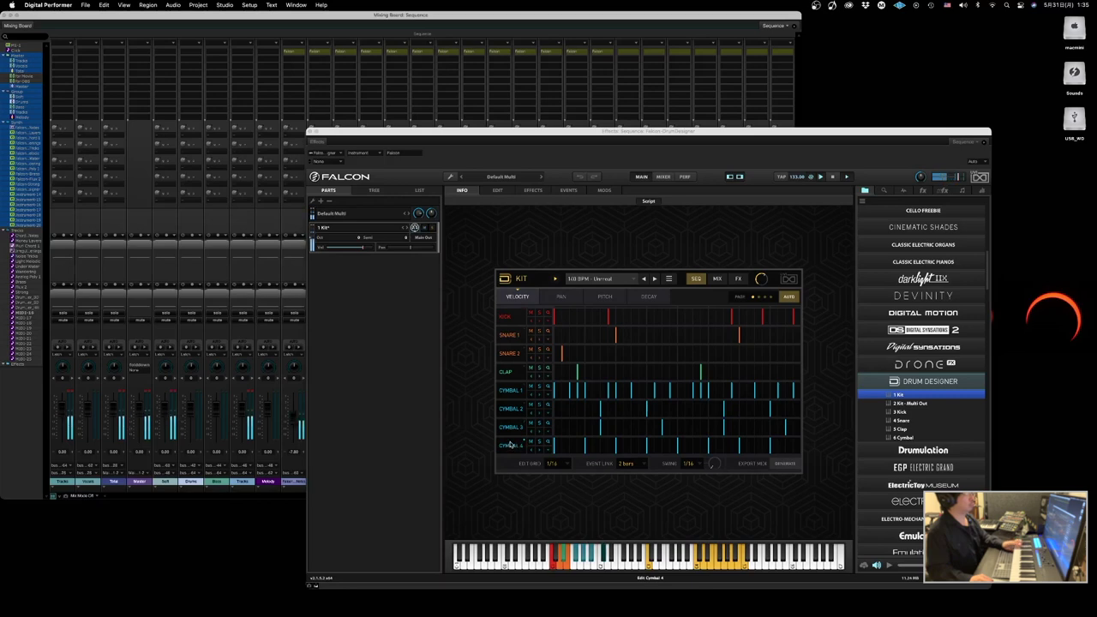
click(509, 444)
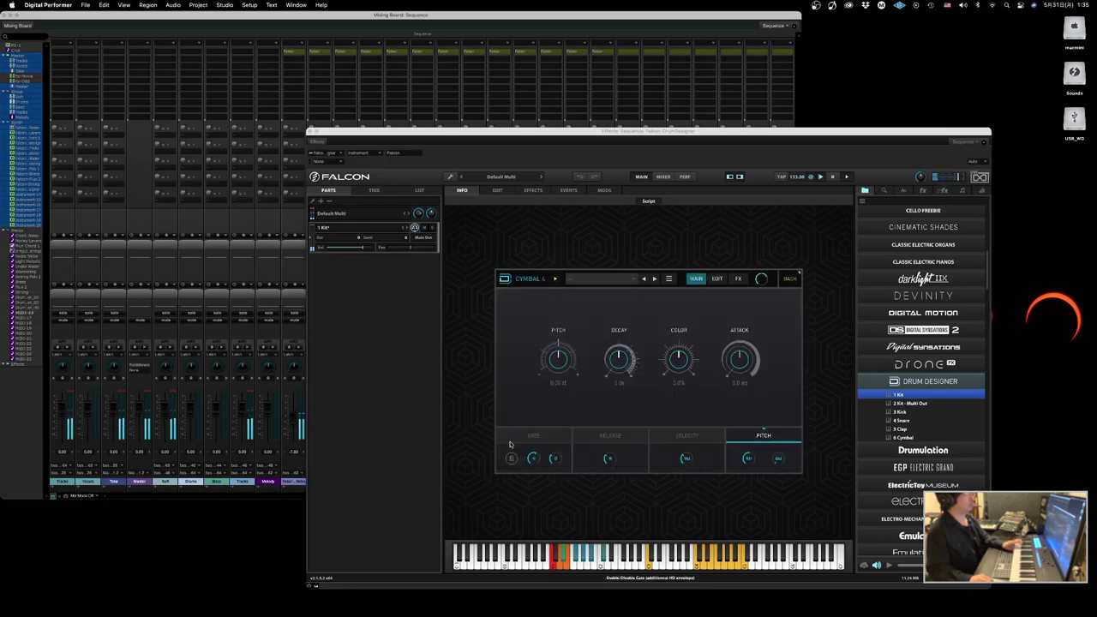
click(632, 282)
mouse_move(610, 337)
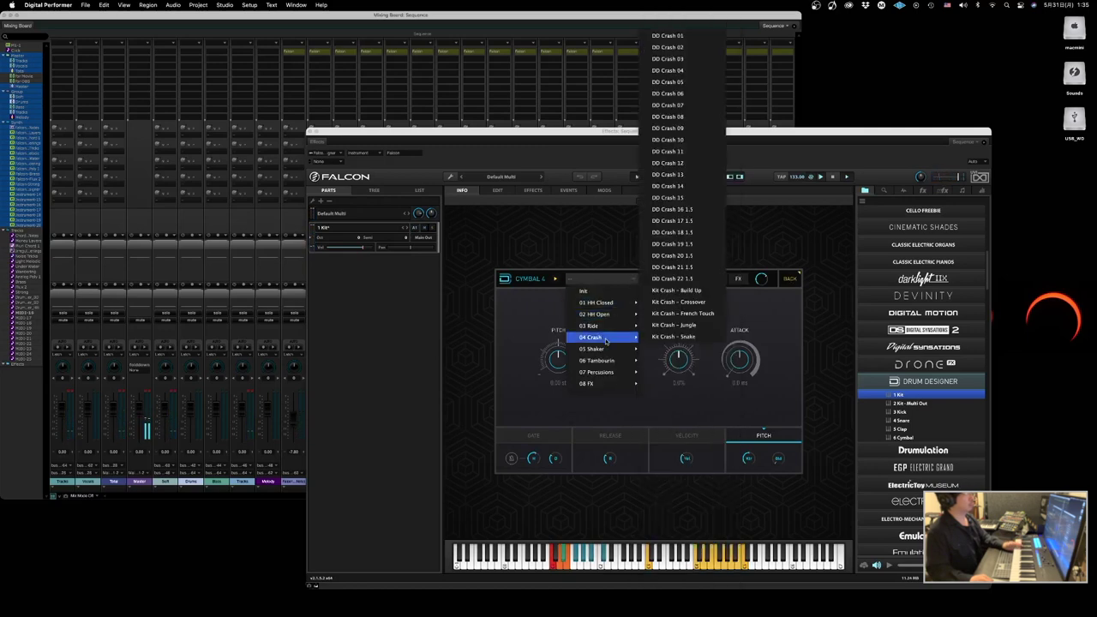
click(695, 235)
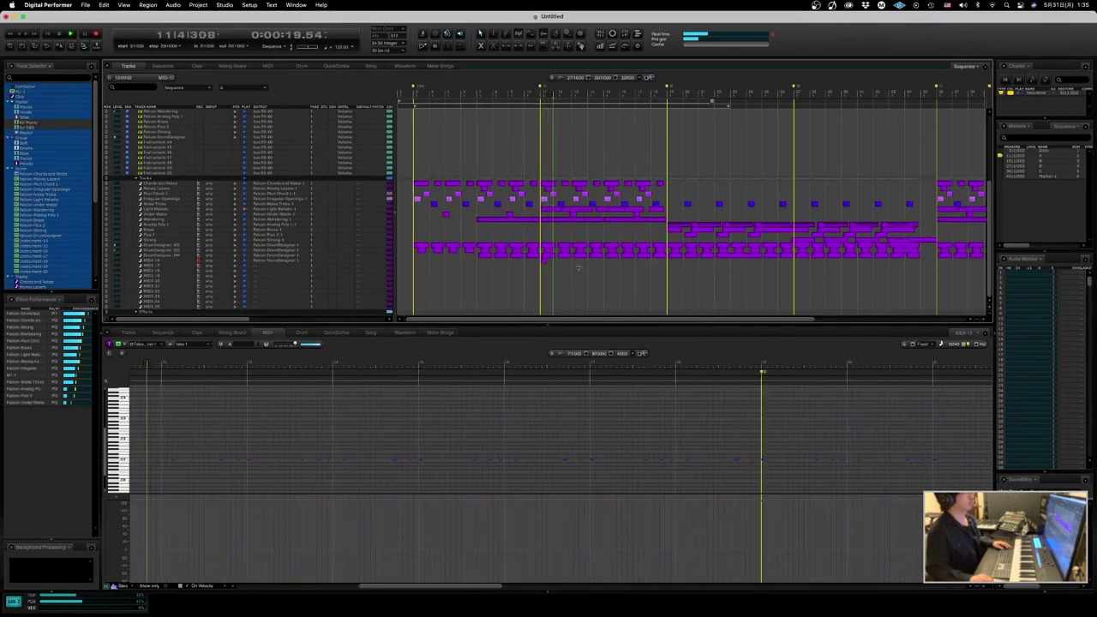
- Quantize the crash note recorded on the MIDI-16 track at the start of section A, and return to the Falcon window
drag(562, 265, 532, 263)
key(super+0)
key(Return)
key(ctrl+Right)
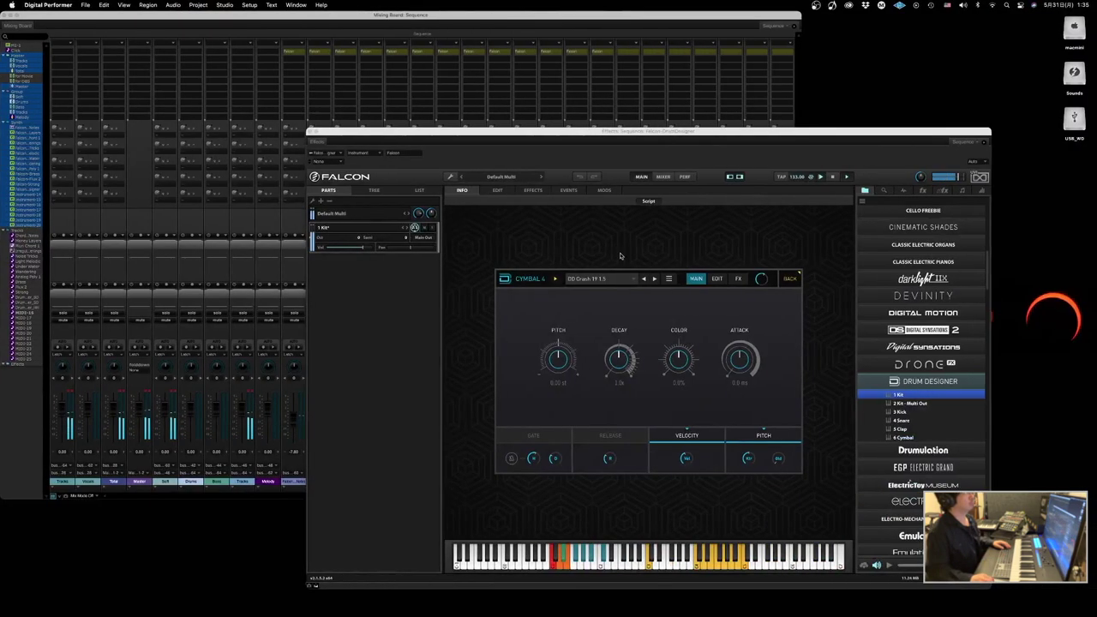
- Audition presets from the 04 Crash category for Cymbal 4, including Kit Crash - Build Up, and settle on DD Crash 19 1.5
click(655, 279)
click(620, 281)
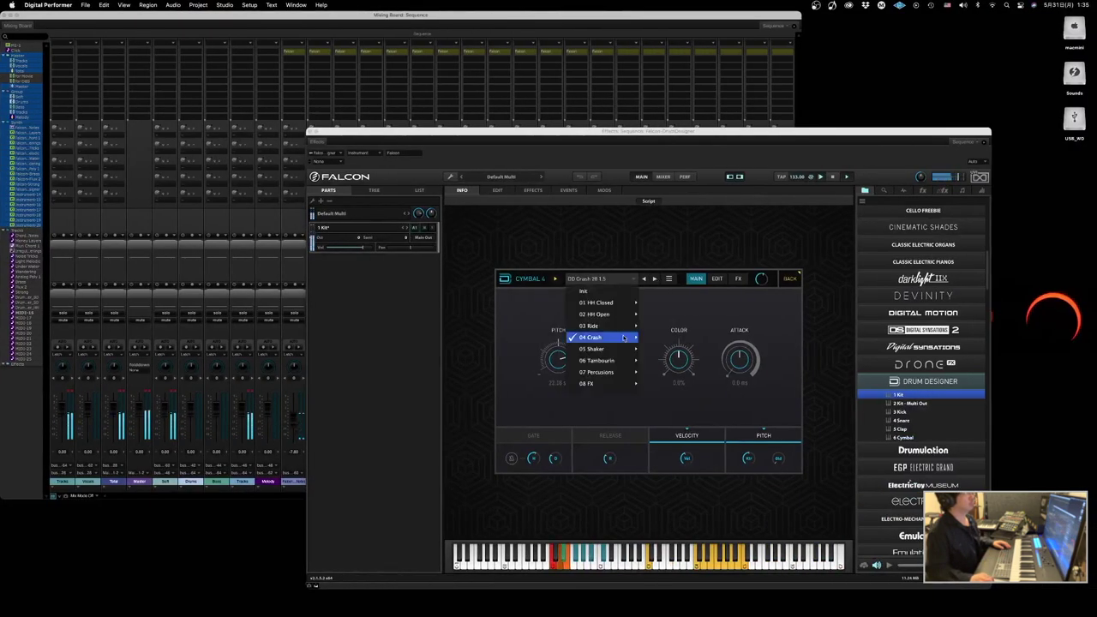
mouse_move(623, 339)
click(687, 374)
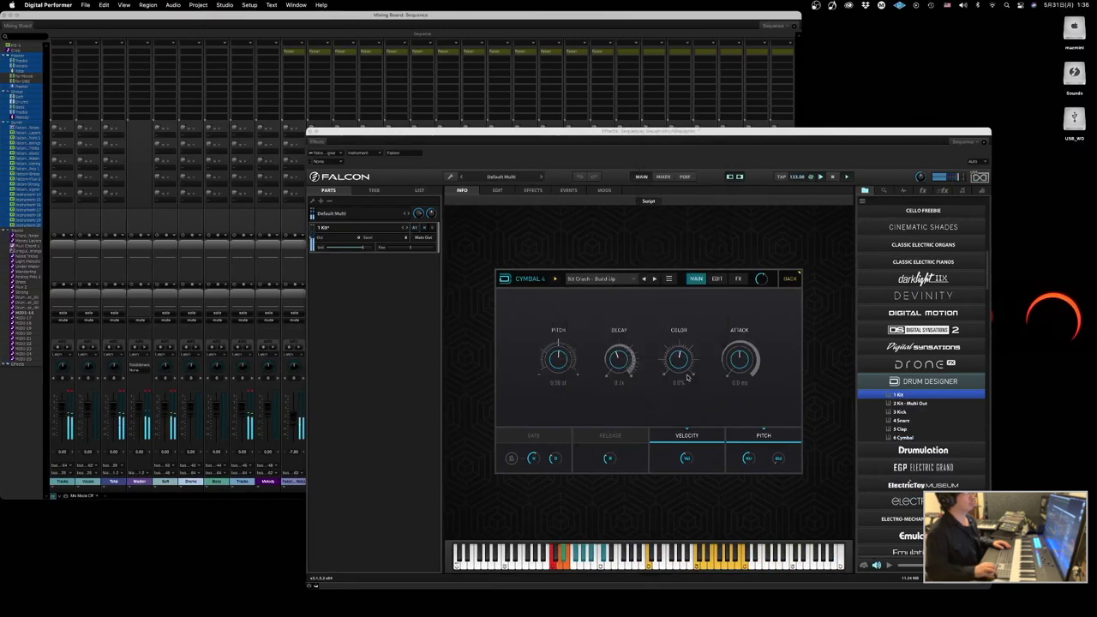
click(630, 283)
mouse_move(613, 341)
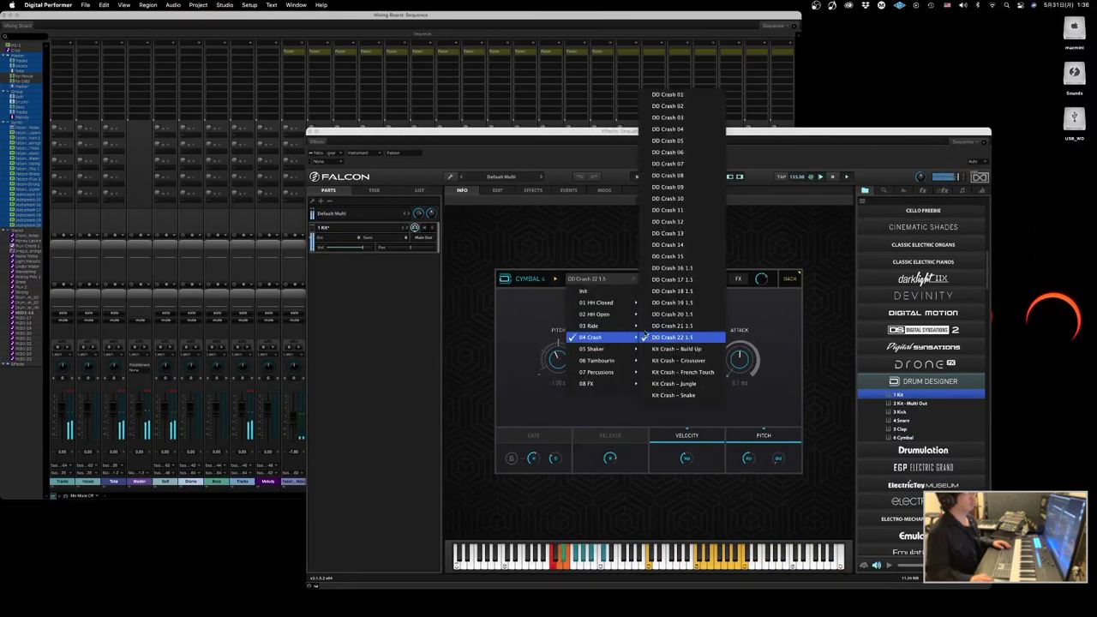
click(649, 326)
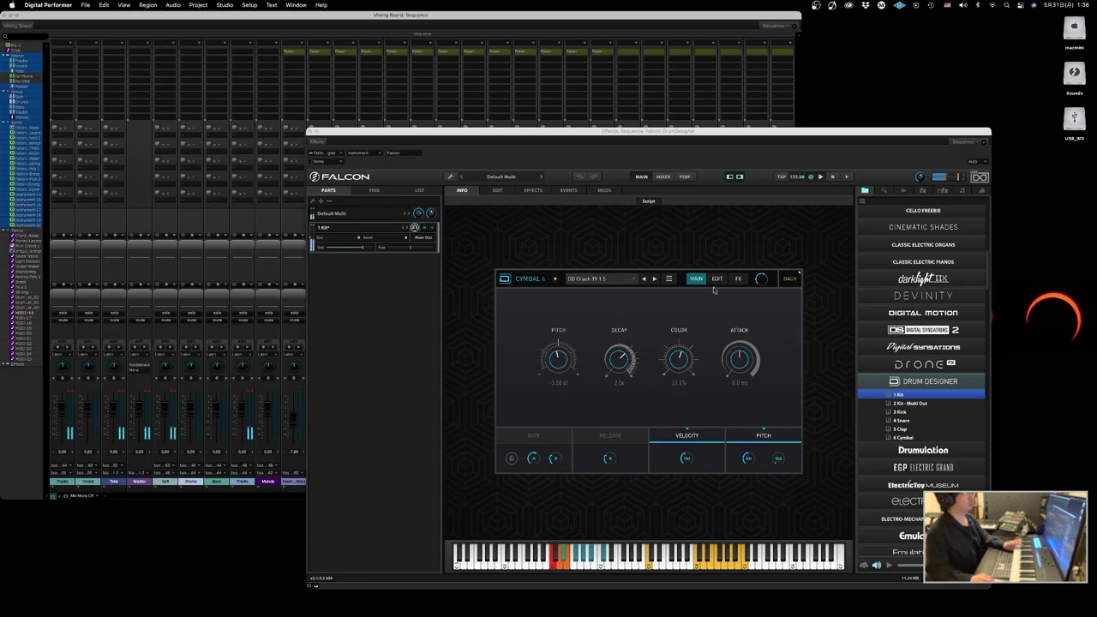
click(716, 280)
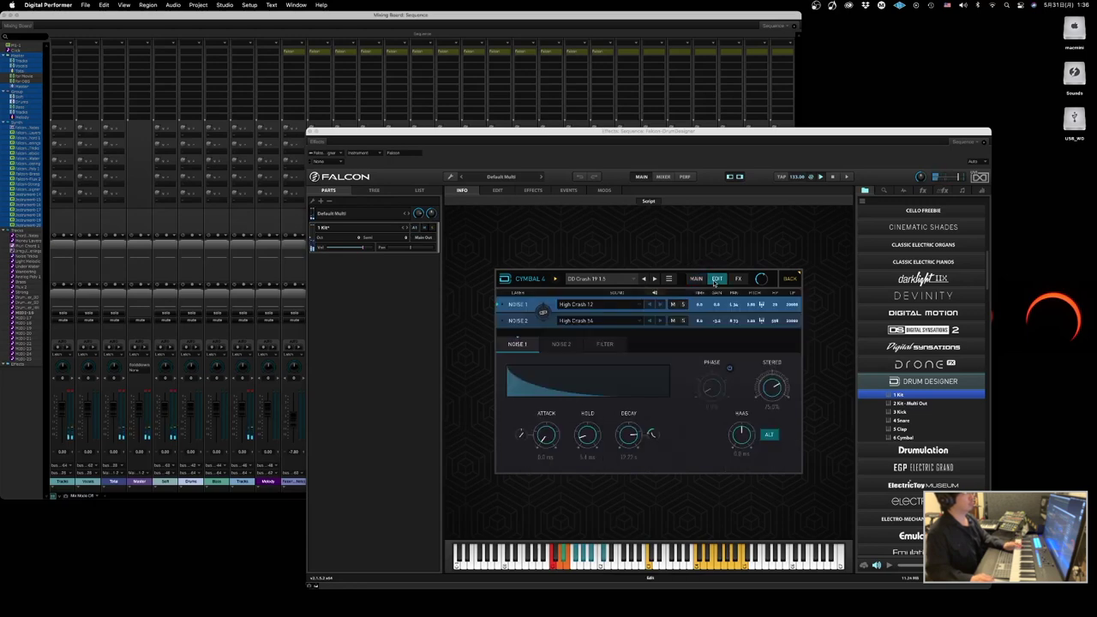
click(696, 281)
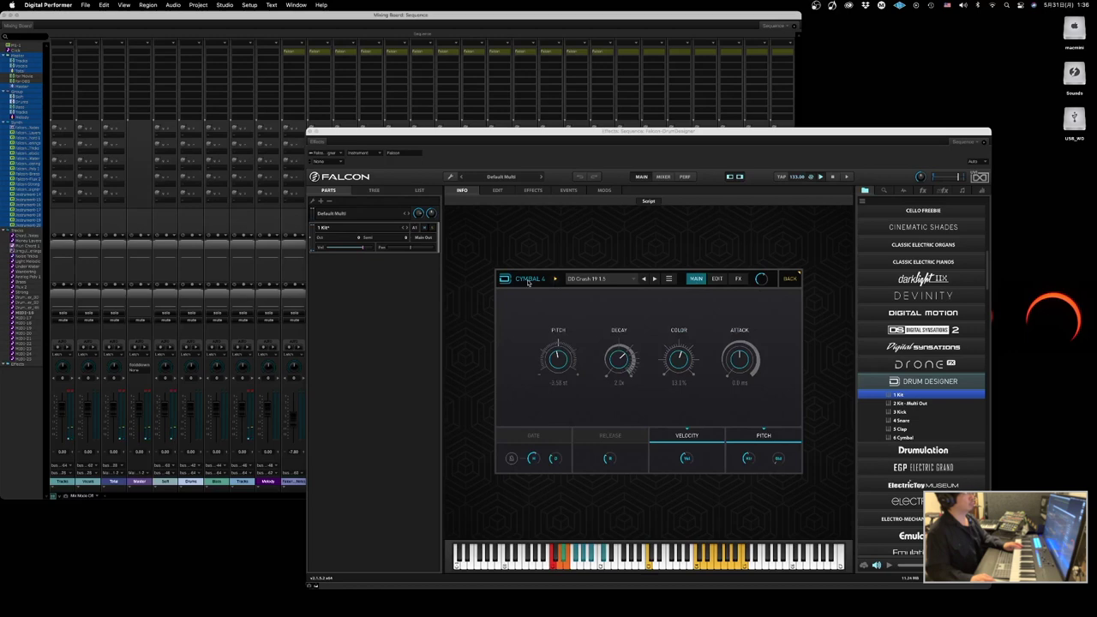
- Return to the kit overview and balance the cymbals in its mix view, setting Cymbal 3's gain to -1.2 dB and adjusting Cymbal 2's reverb
click(502, 280)
click(517, 449)
click(507, 280)
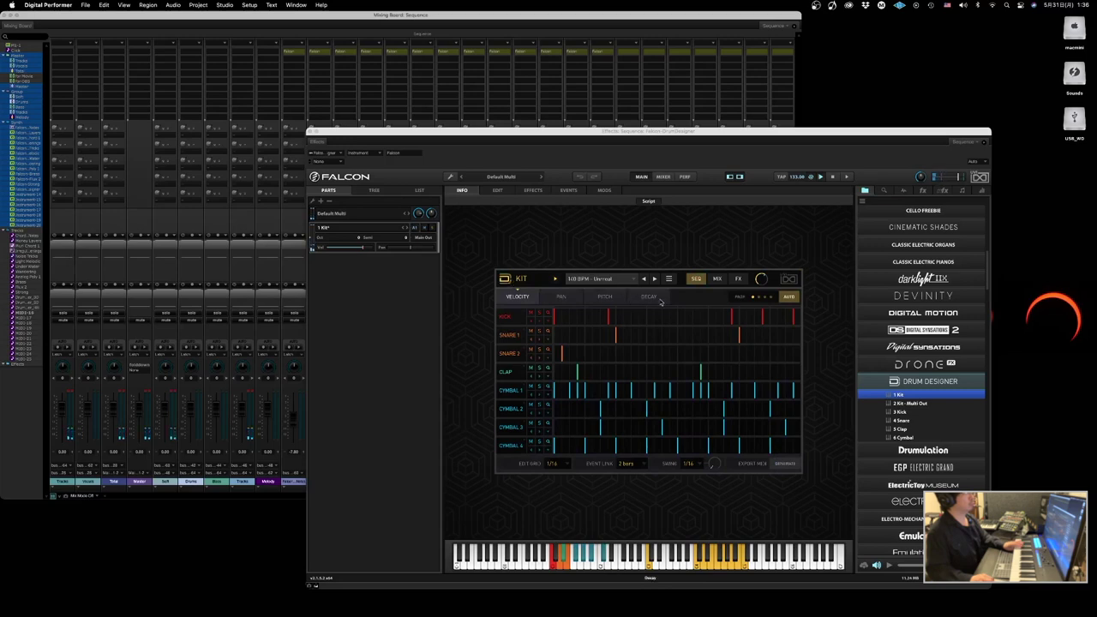
click(716, 279)
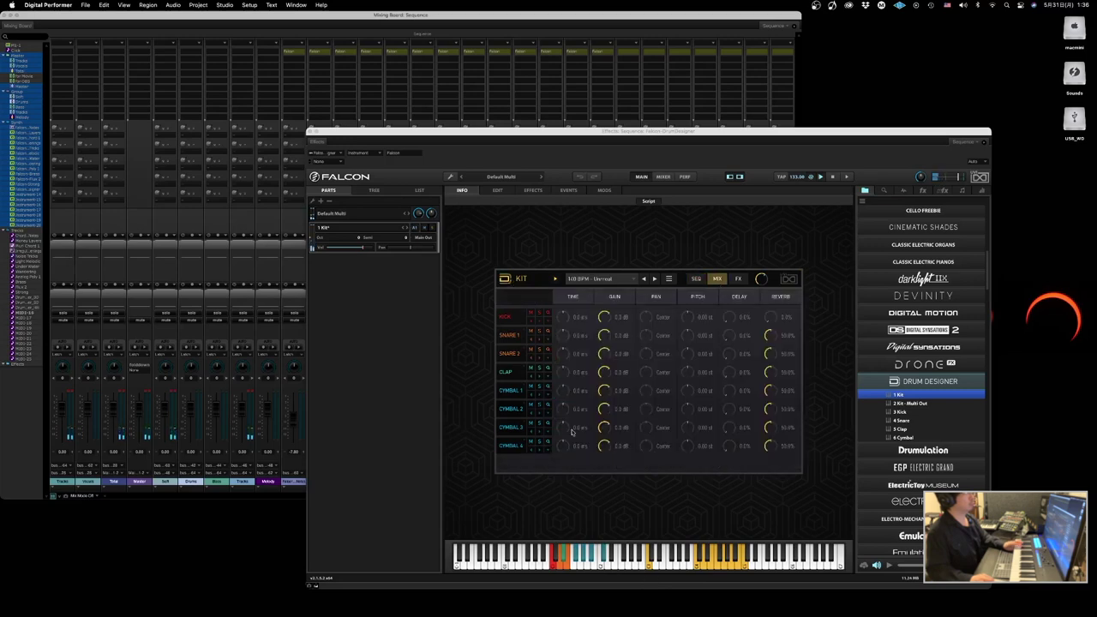
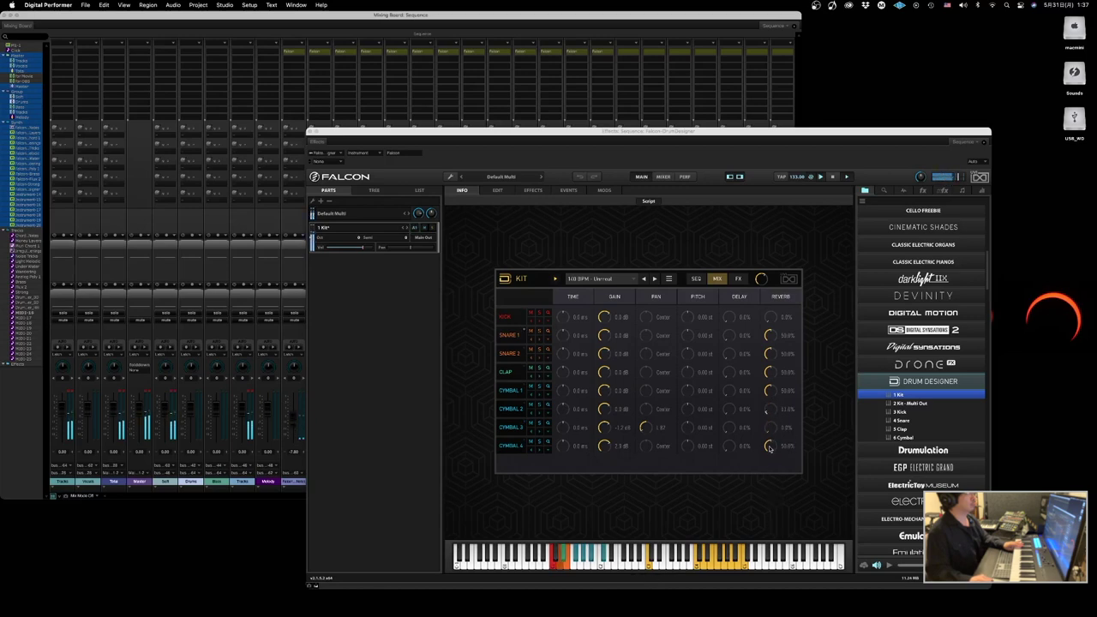
drag(773, 346, 772, 414)
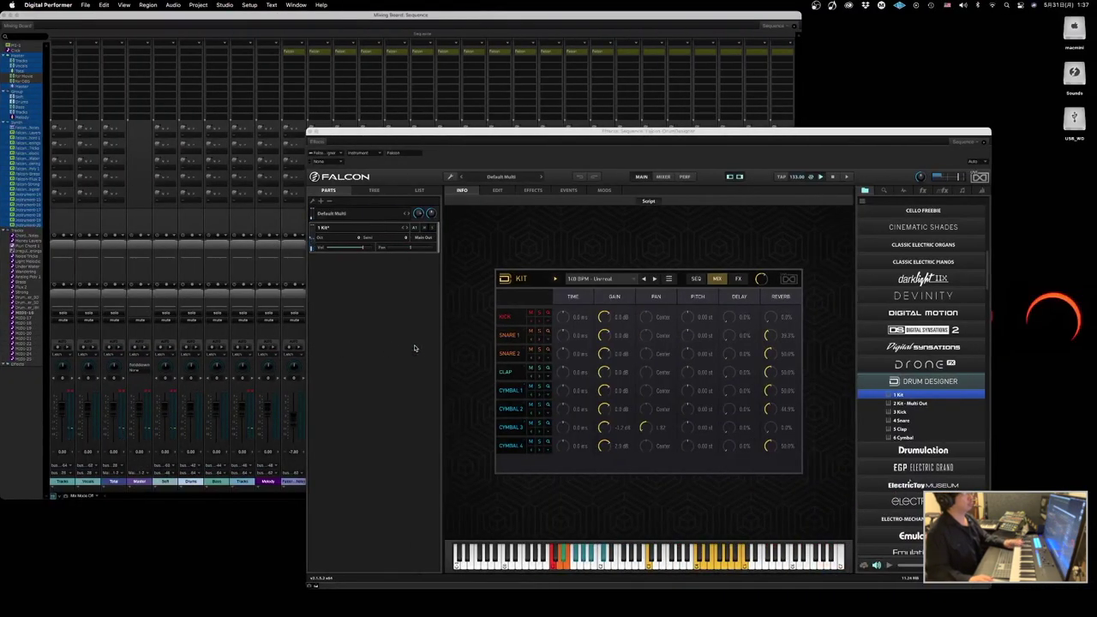
- Load the DD Shaker 22 1.5 preset from the 05 Shaker category into Cymbal 1, and return to the kit overview
click(519, 393)
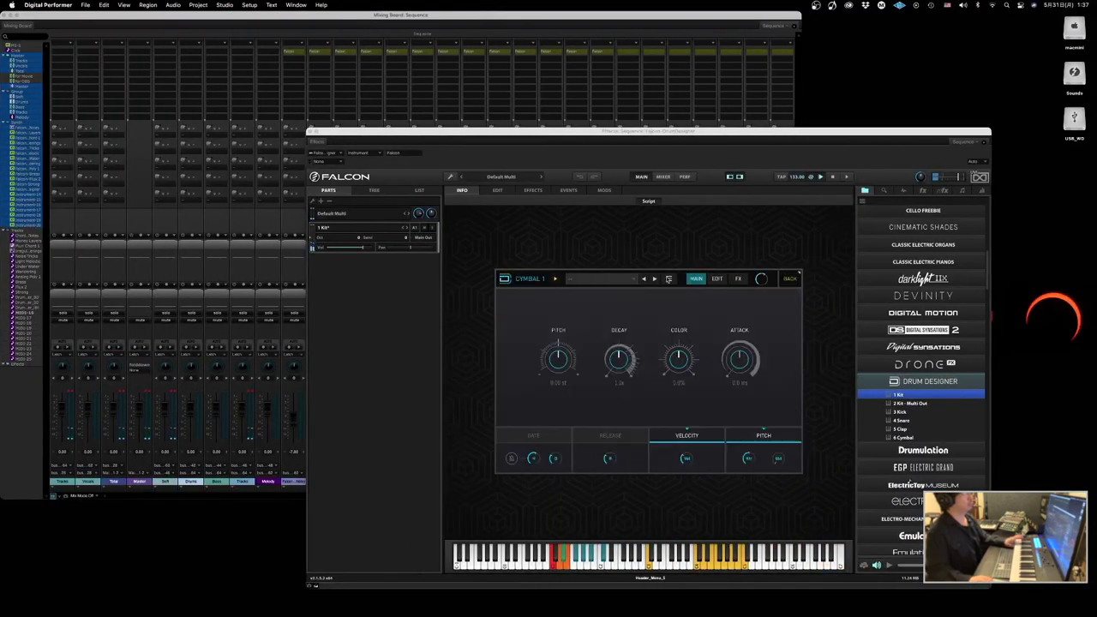
click(600, 278)
mouse_move(600, 349)
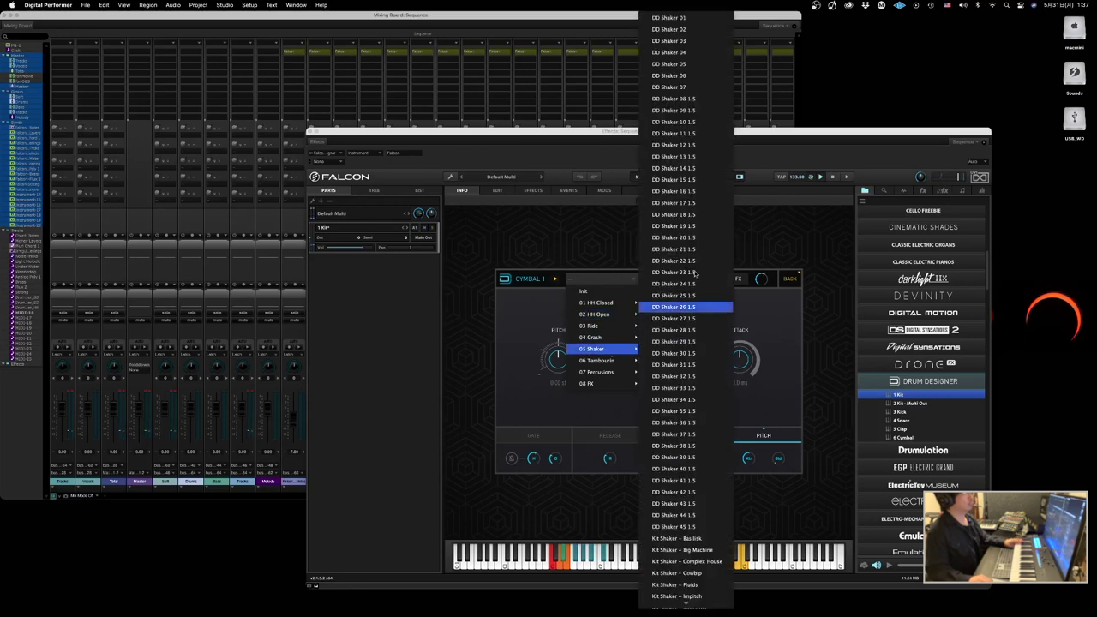
click(685, 214)
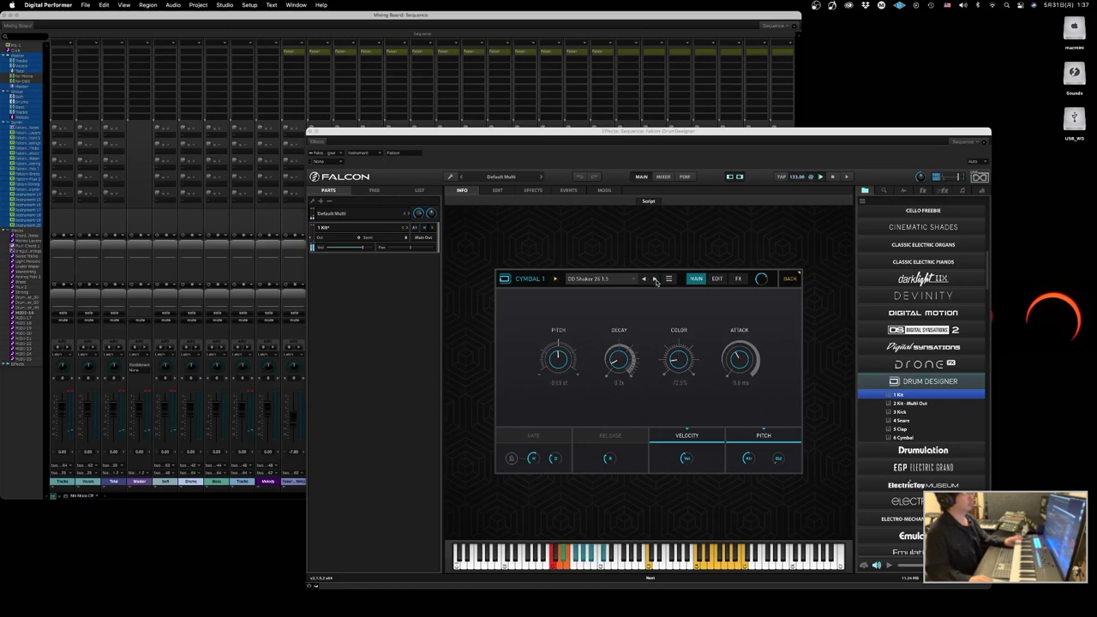
click(715, 280)
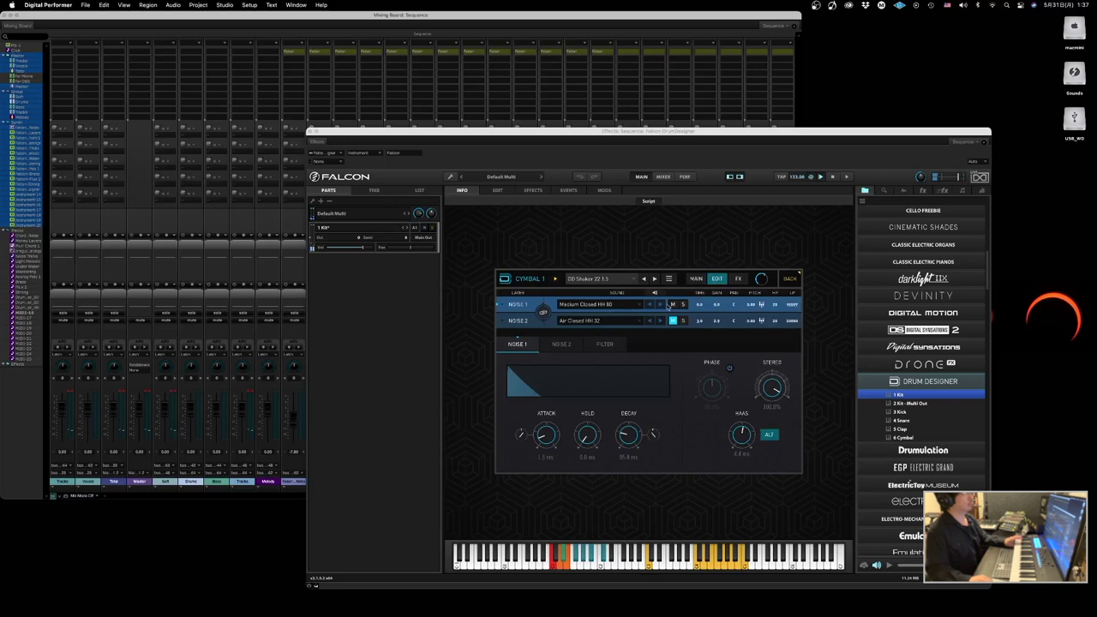
click(696, 280)
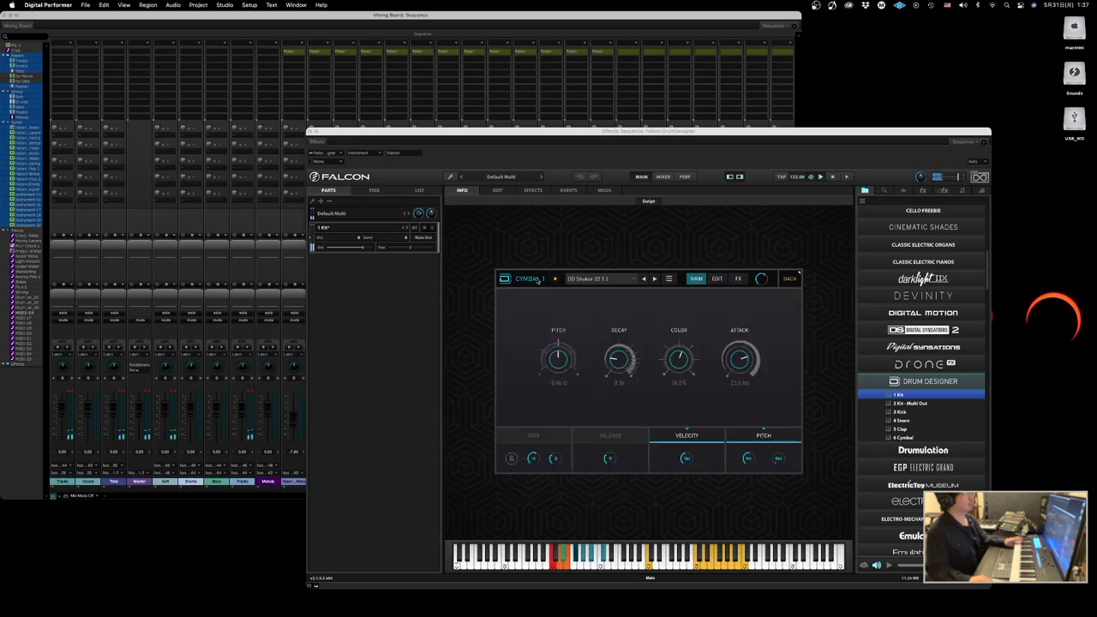
click(504, 279)
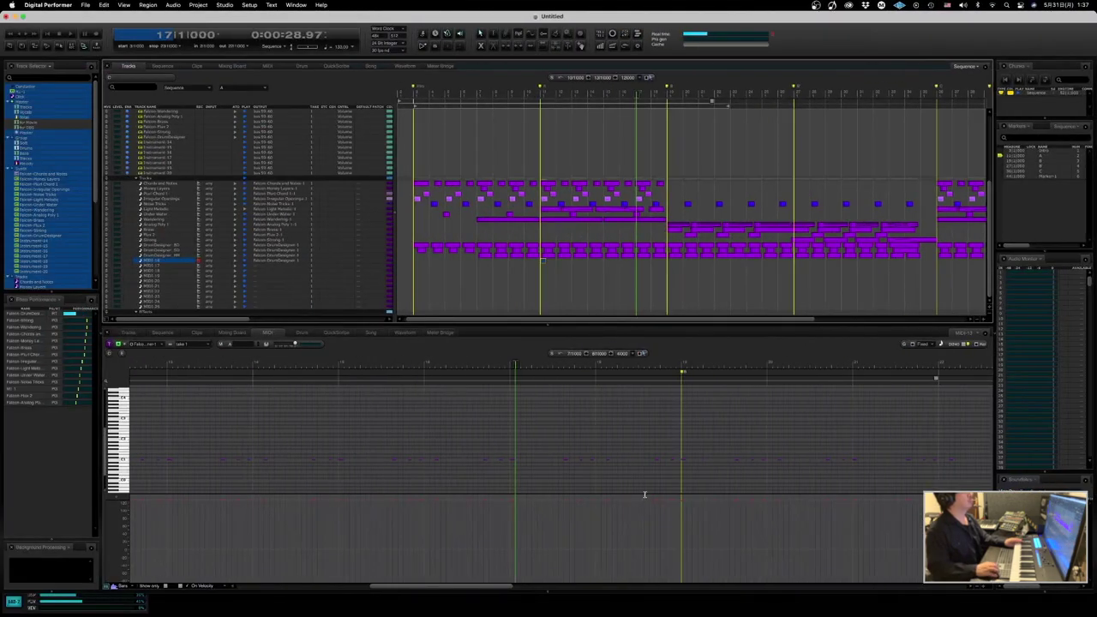
- Record shaker hits on the MIDI-16 track in section A and quantize them
key(space)
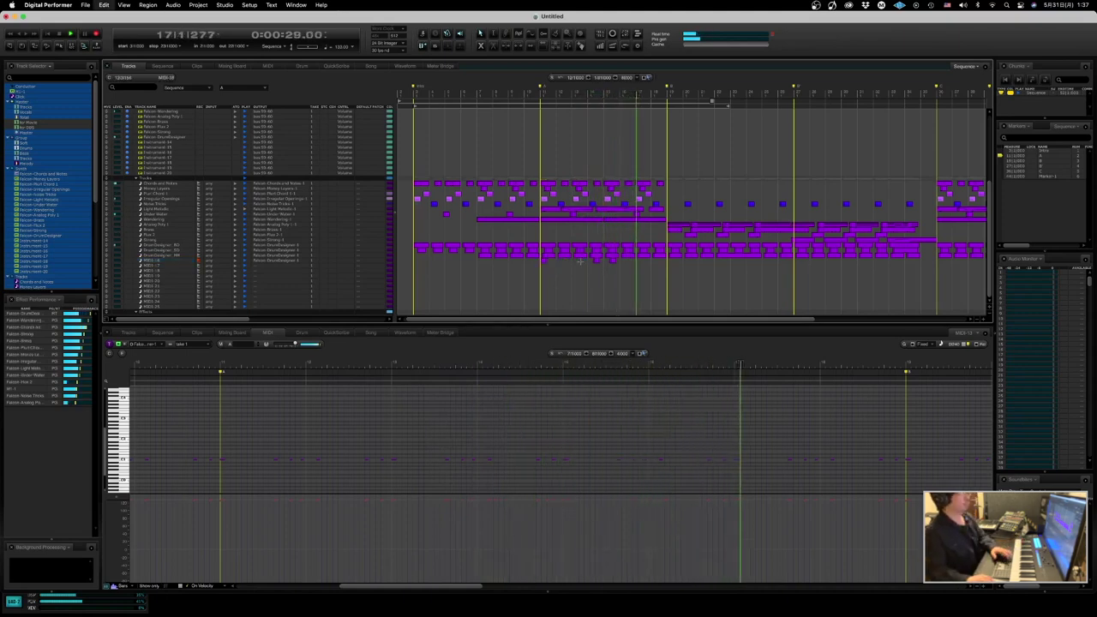
drag(585, 263, 629, 265)
key(super+0)
key(Return)
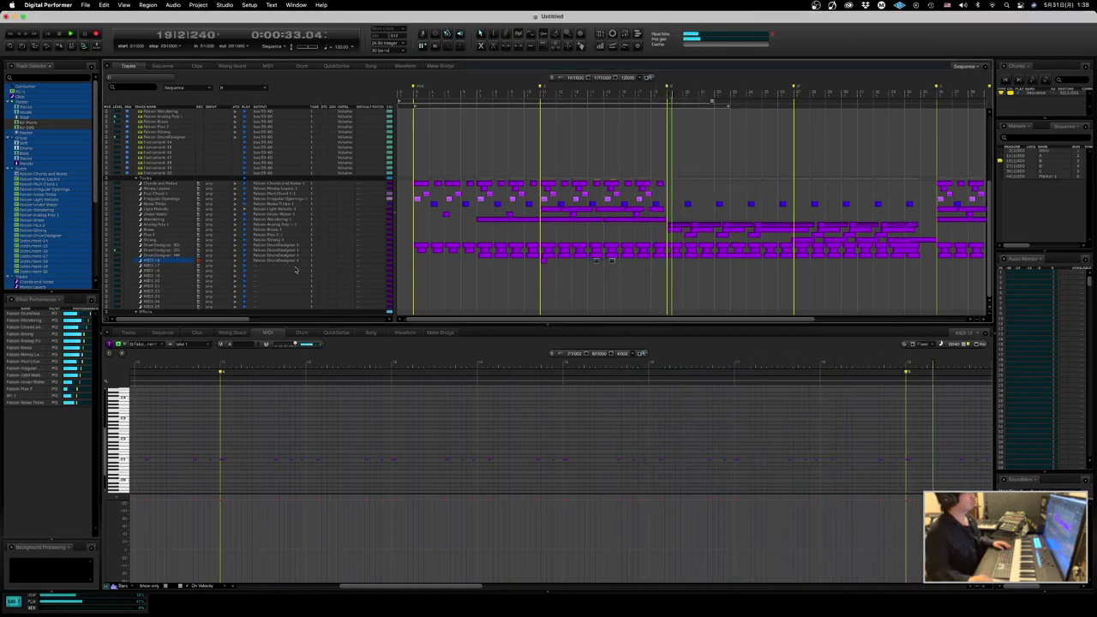
- Set the MIDI-17 track's output to Falcon-DrumDesigner-1, move the shaker notes onto it and repeat them through the following sections
click(272, 266)
mouse_move(293, 306)
click(377, 306)
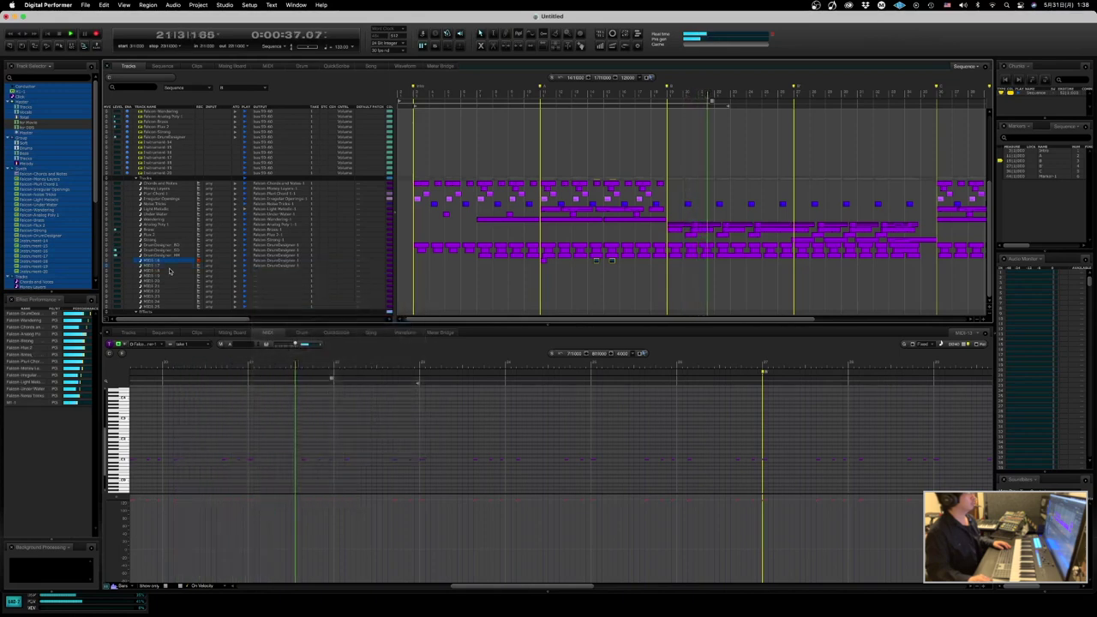
drag(598, 261, 556, 269)
click(582, 266)
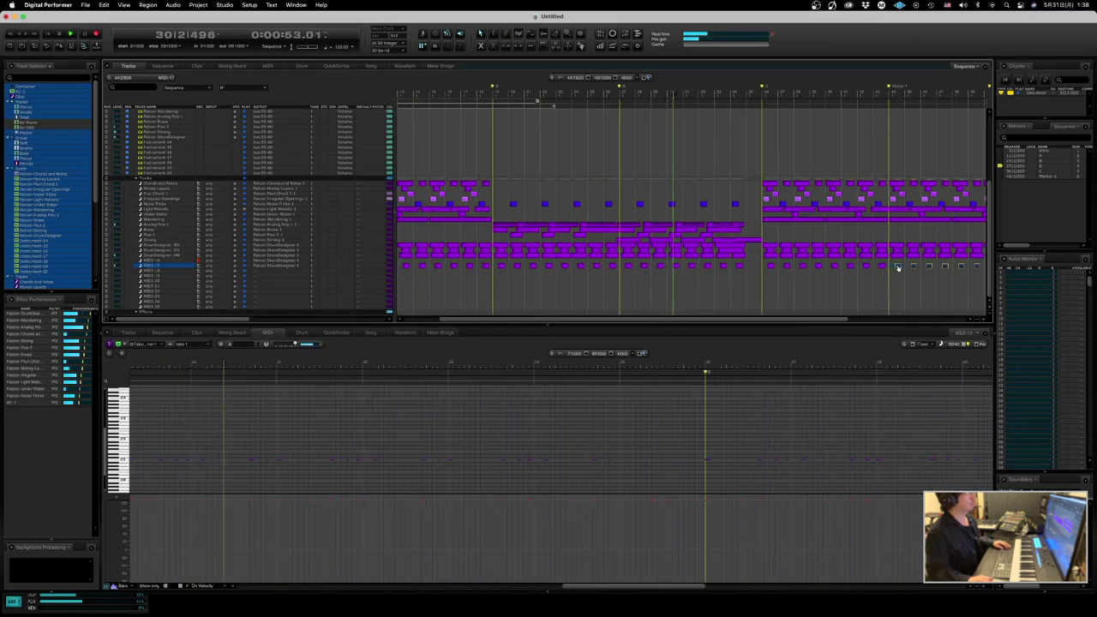
- Rename the MIDI-16 track as DrumDesigner_Cymbal, reusing the name copied from the hi-hat track
click(162, 256)
alt+click(162, 256)
key(super+c)
alt+click(161, 259)
key(super+v)
key(BackSpace)
key(BackSpace)
text(Cymbal)
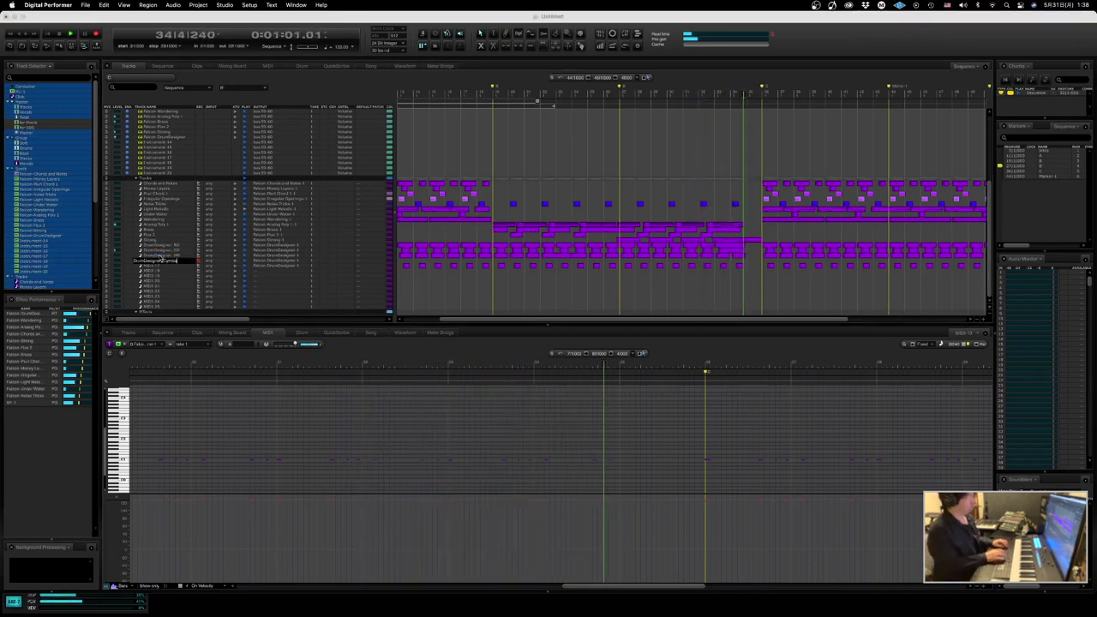
- Rename the MIDI-17 track as DrumDesigner_Shaker
key(Down)
key(super+v)
key(BackSpace)
key(BackSpace)
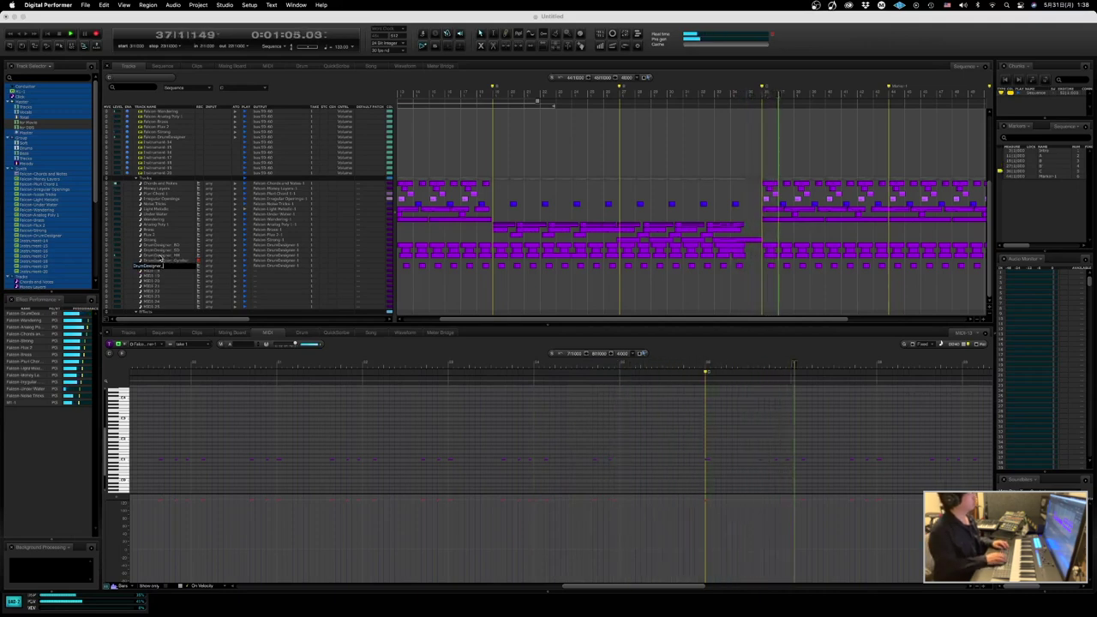
text(Shak)
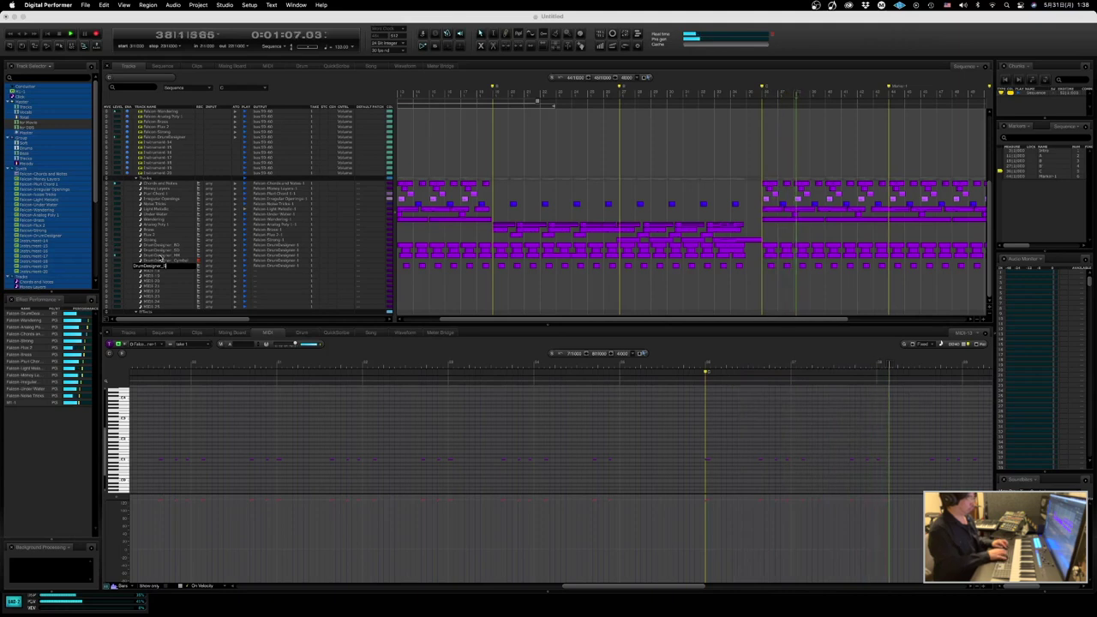
text(er)
key(Return)
- Play the arrangement from the intro with the shaker track selected, and close the MIDI editor pane below the track overview
key(space)
key(1)
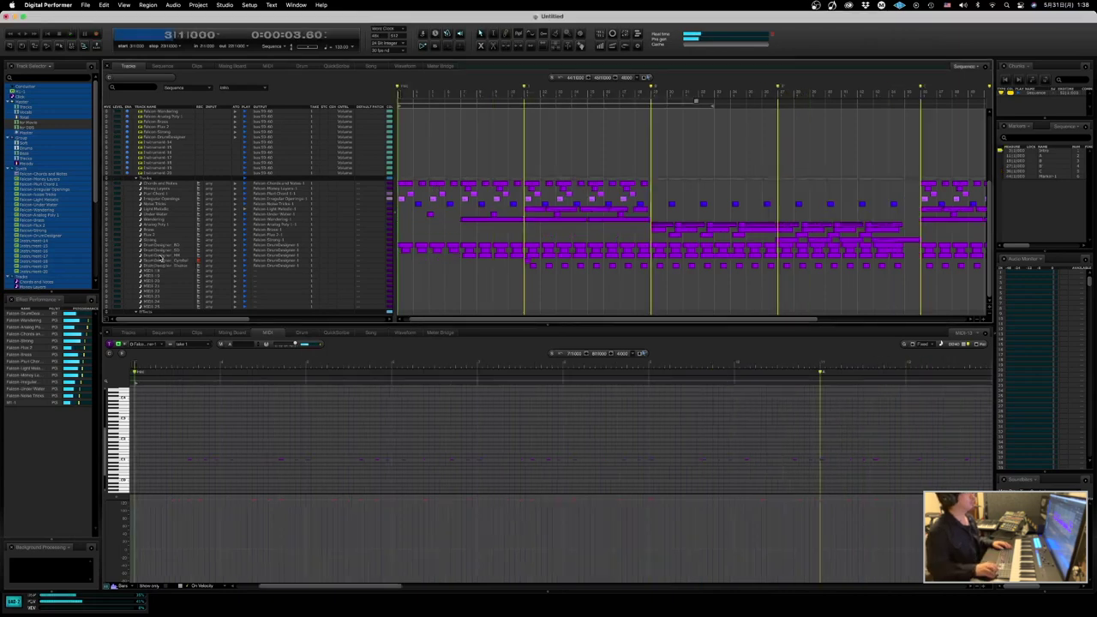
click(161, 265)
key(space)
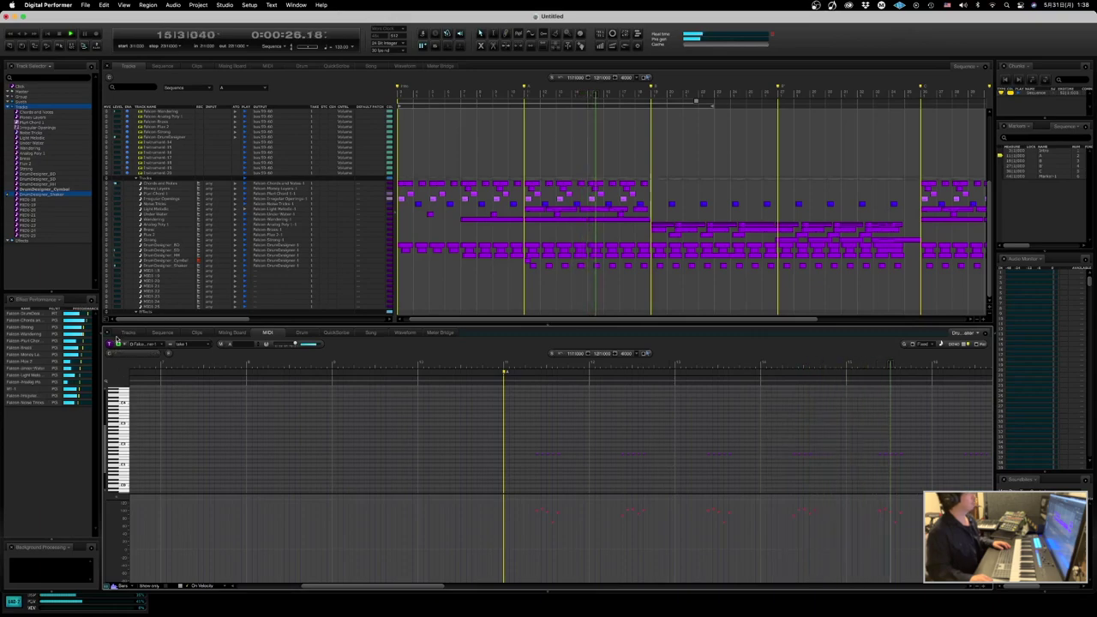
click(110, 337)
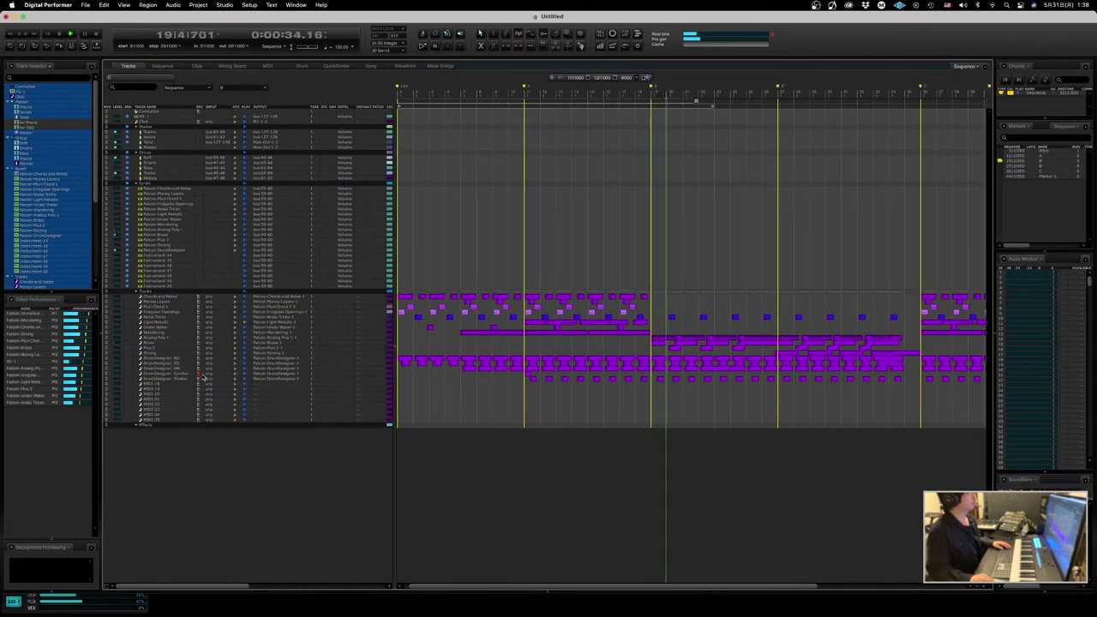
- Set the MIDI-18 track's output to Falcon-DrumDesigner-1
click(257, 383)
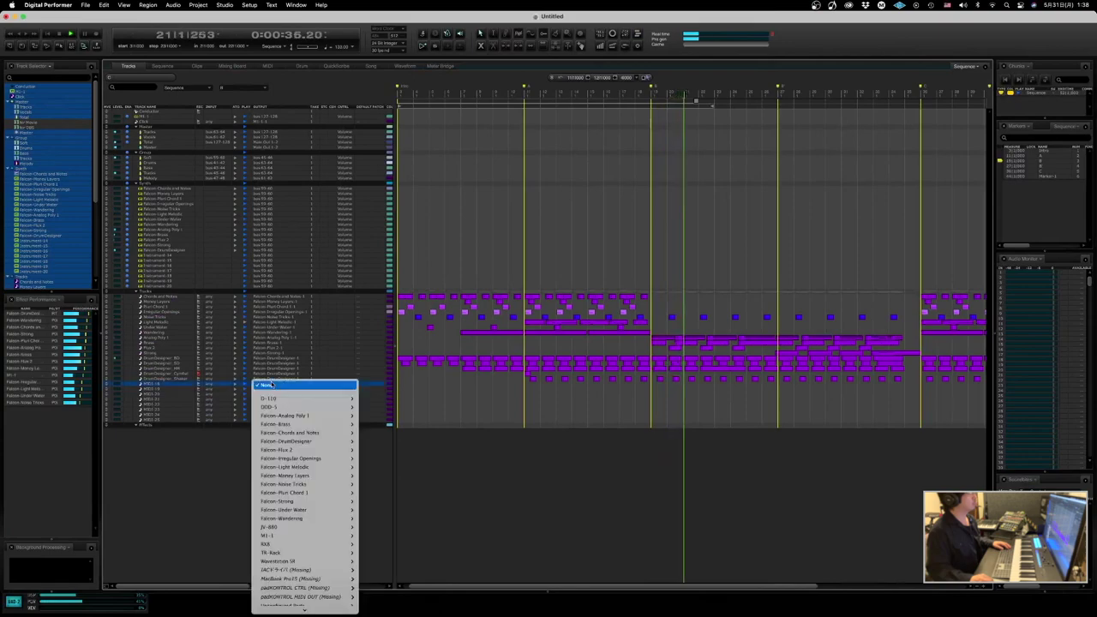
mouse_move(309, 441)
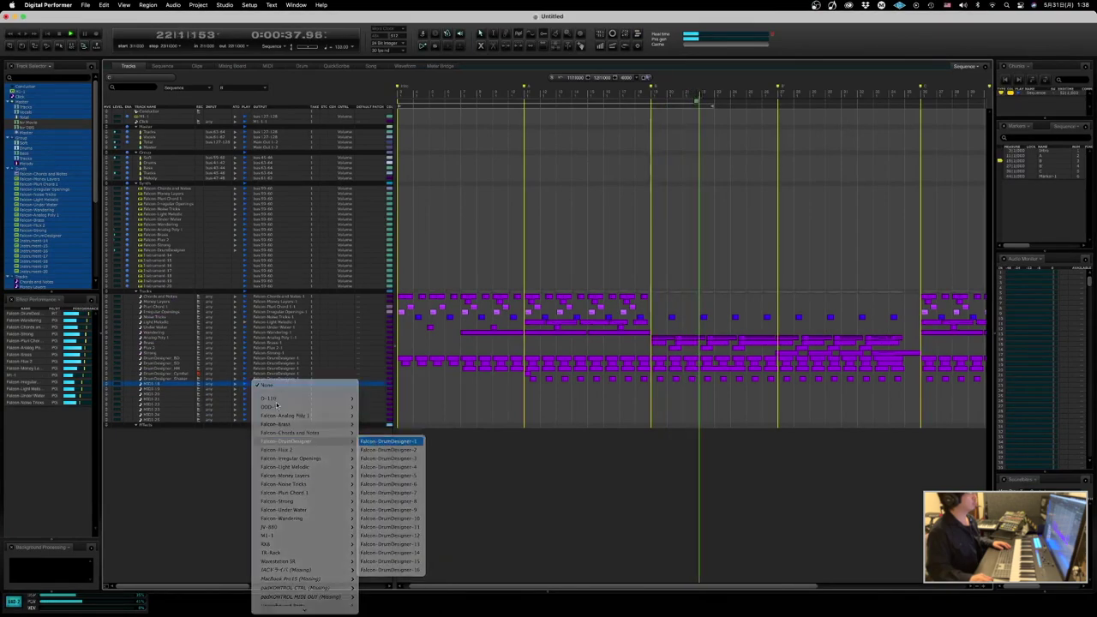
click(390, 441)
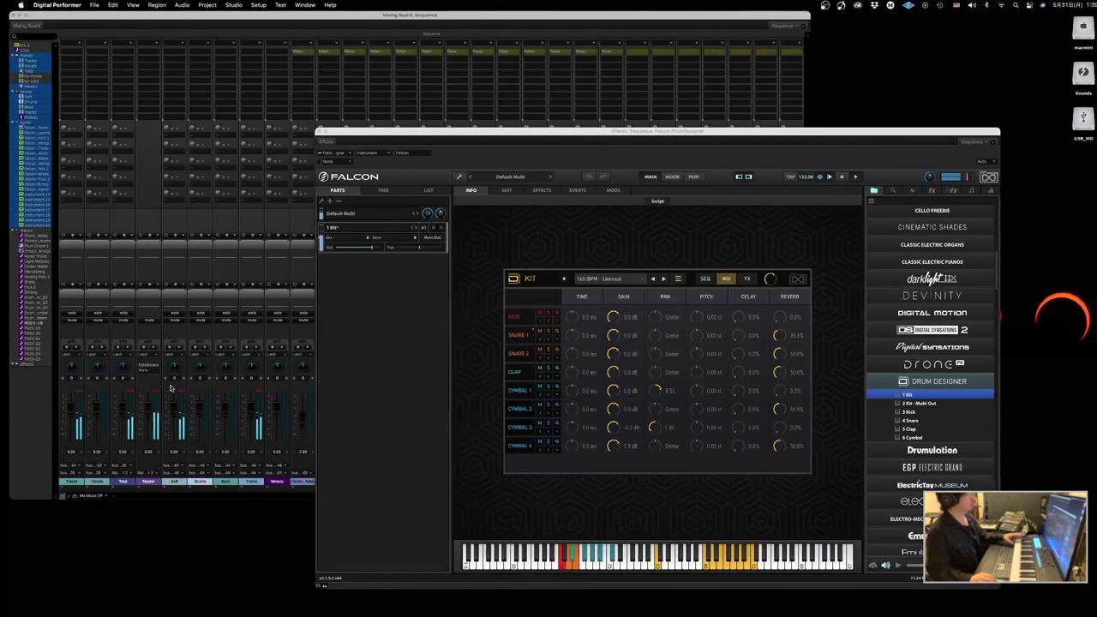
- Audition several long clap presets for the Drum Designer kit's clap and load the Kit Clap – 2K Meo preset
click(507, 373)
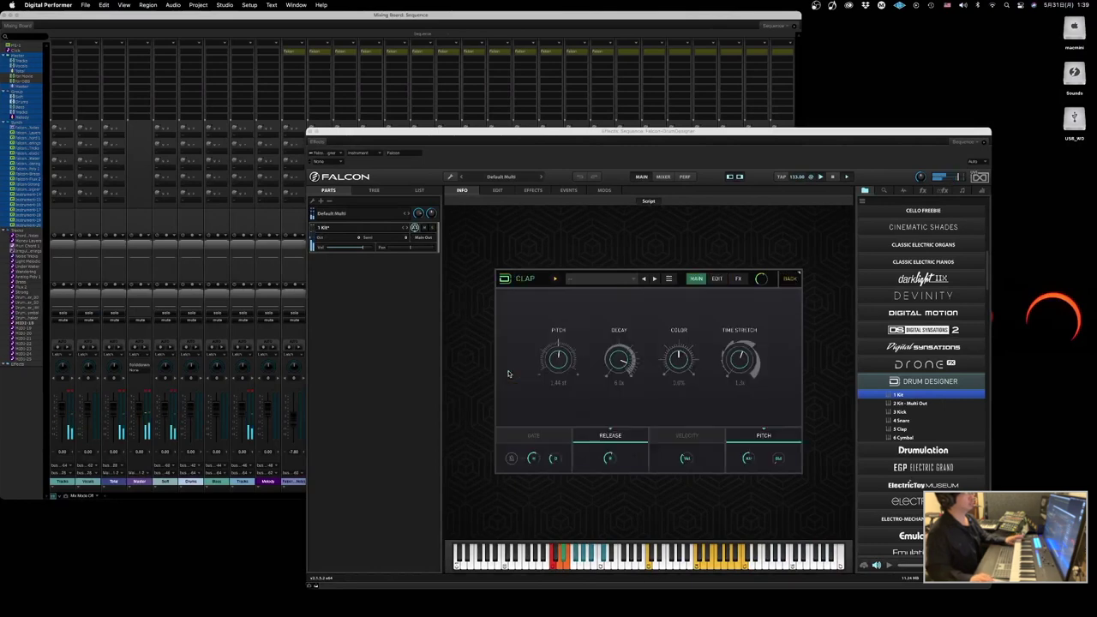
click(634, 279)
mouse_move(605, 320)
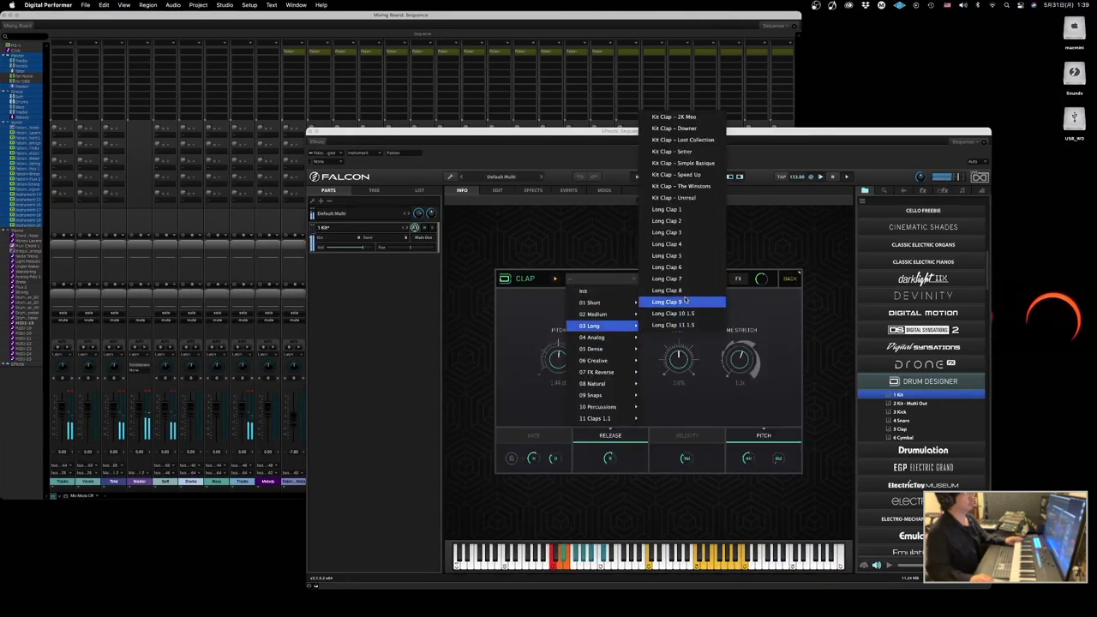
click(685, 299)
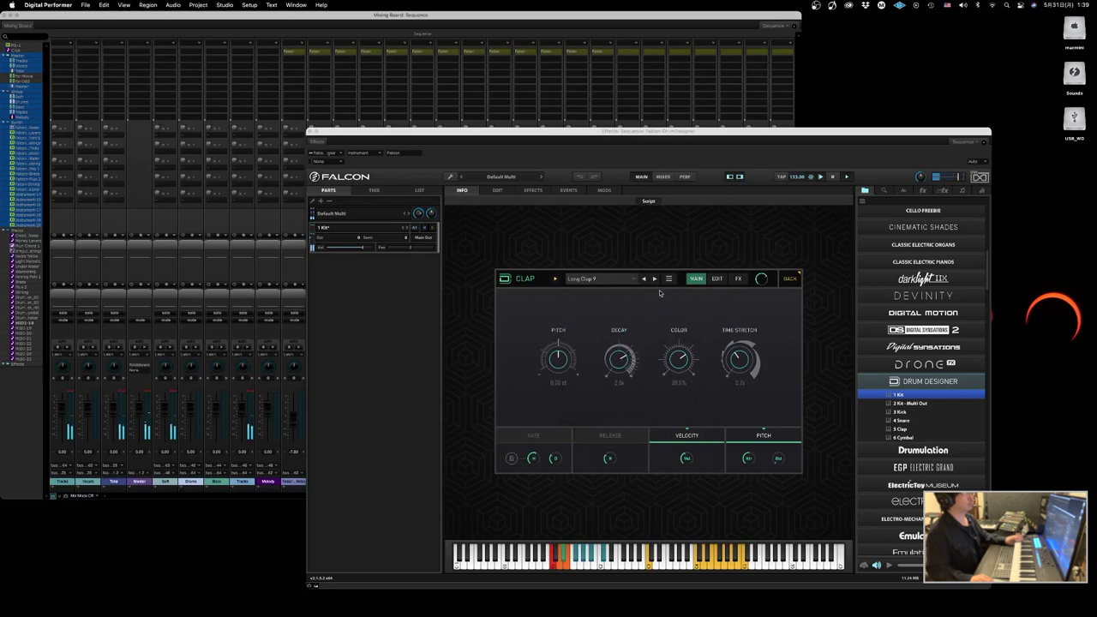
click(624, 281)
mouse_move(605, 326)
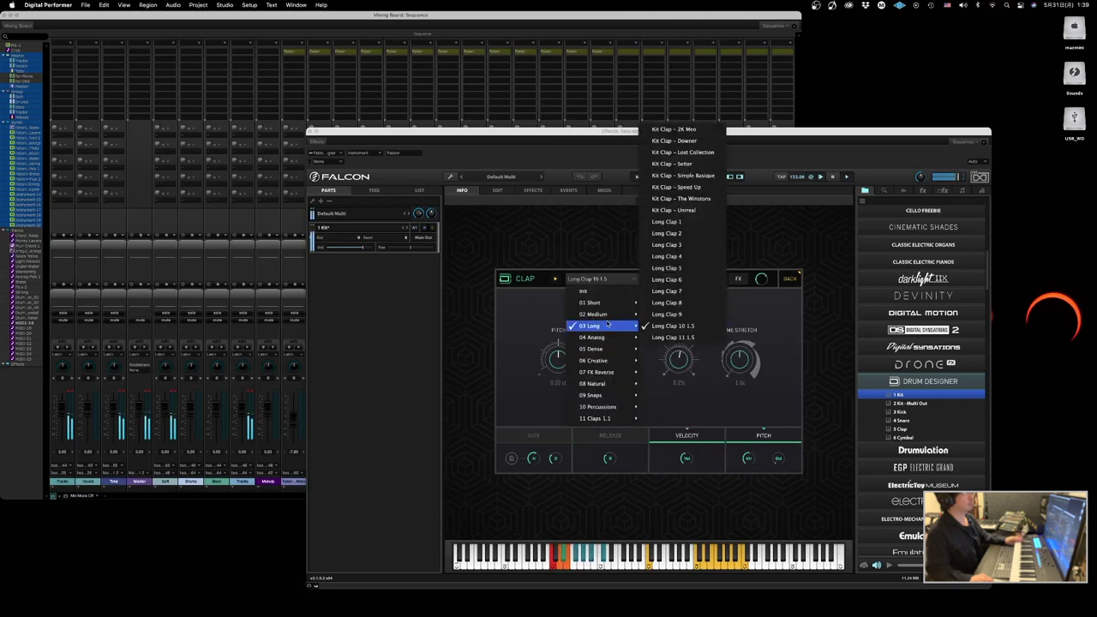
click(685, 222)
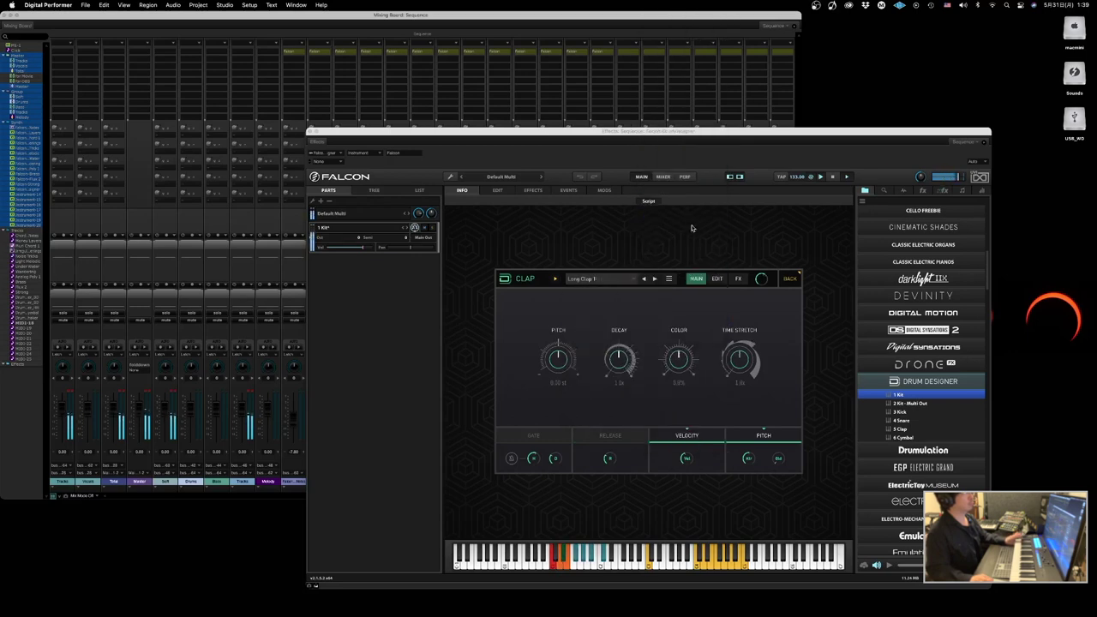
click(653, 279)
click(653, 280)
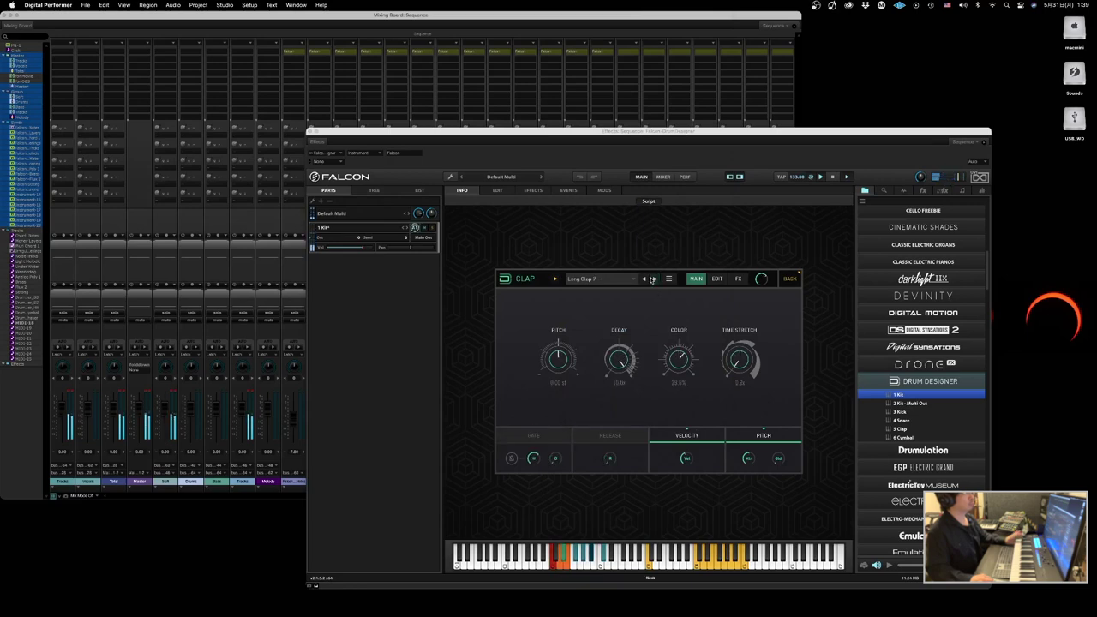
click(613, 278)
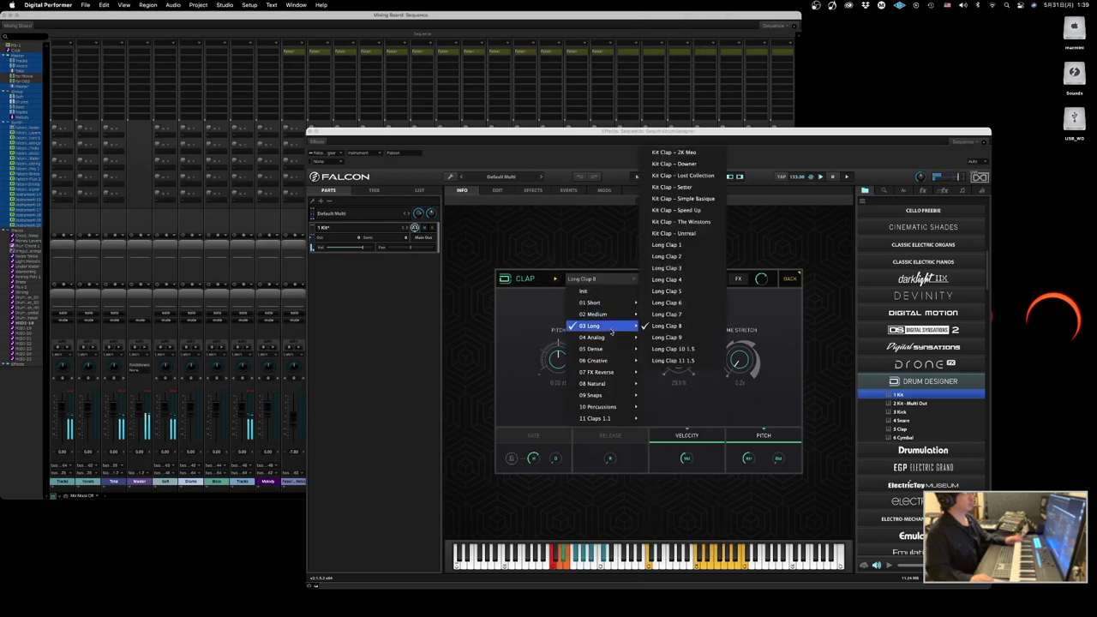
mouse_move(611, 329)
click(691, 153)
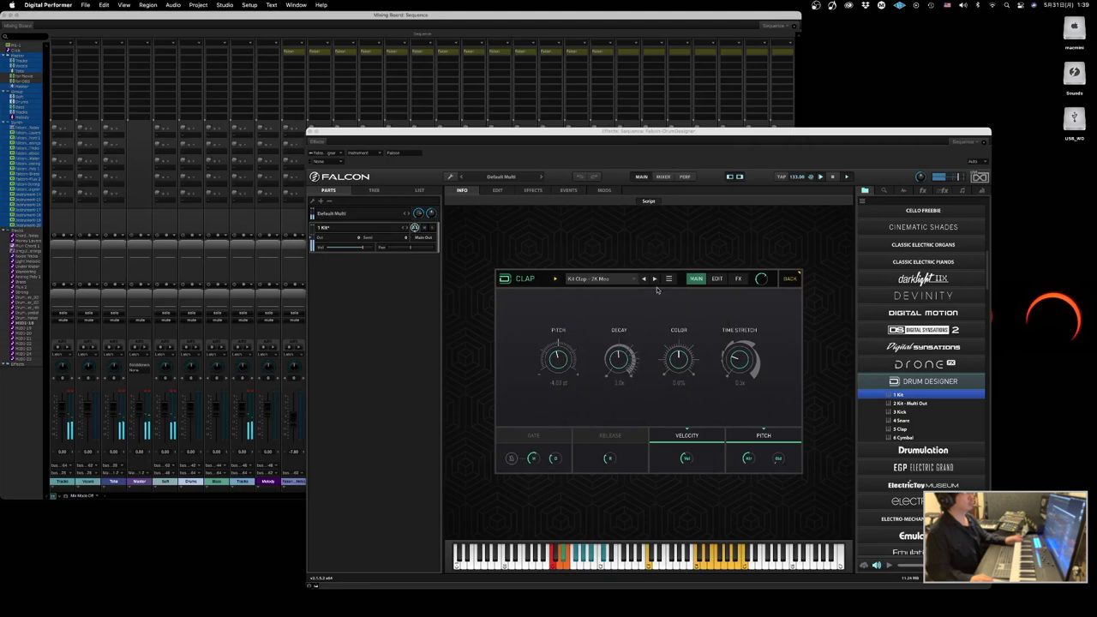
- Return to the track overview and record a clap part on the MIDI-18 track across both B sections
key(ctrl+Left)
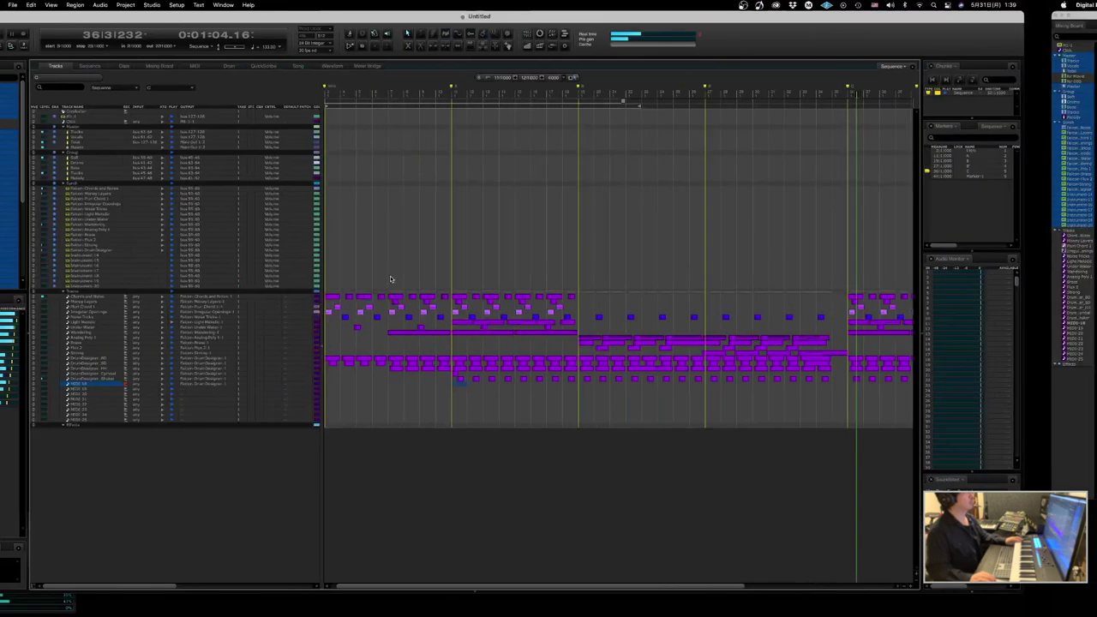
key(space)
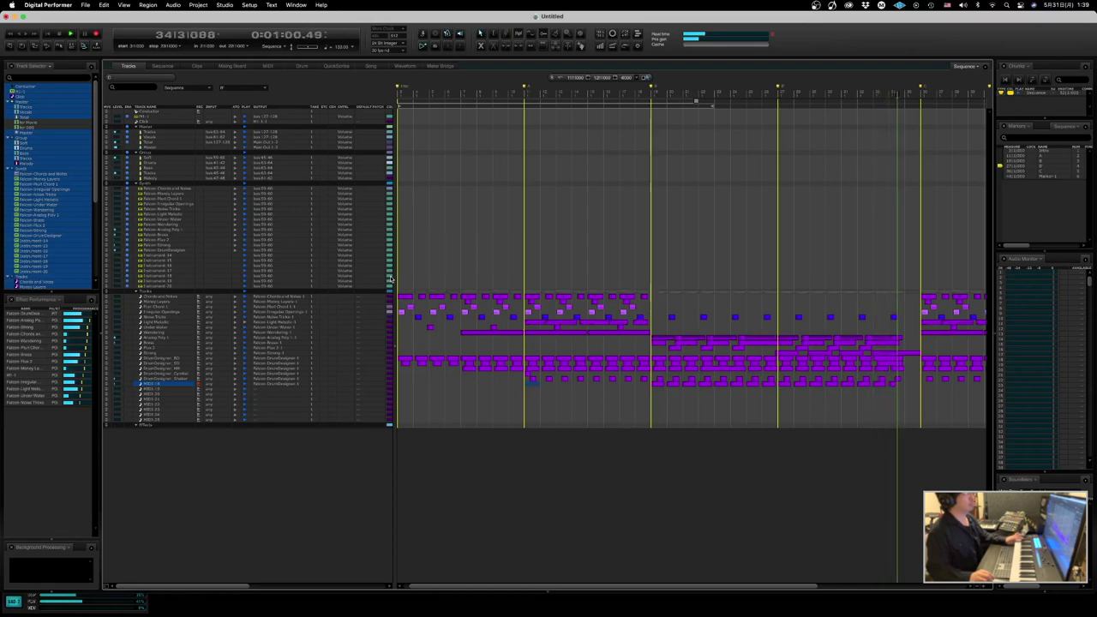
key(3)
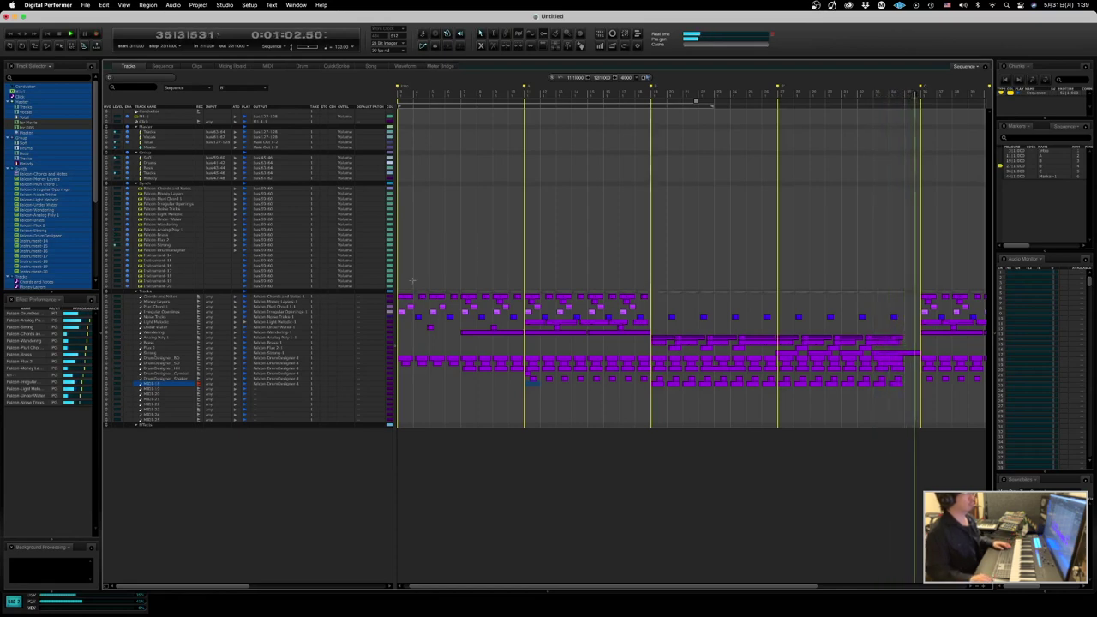
- Select the recorded clap notes on the MIDI-18 track across the B sections and quantize them
drag(638, 391, 922, 390)
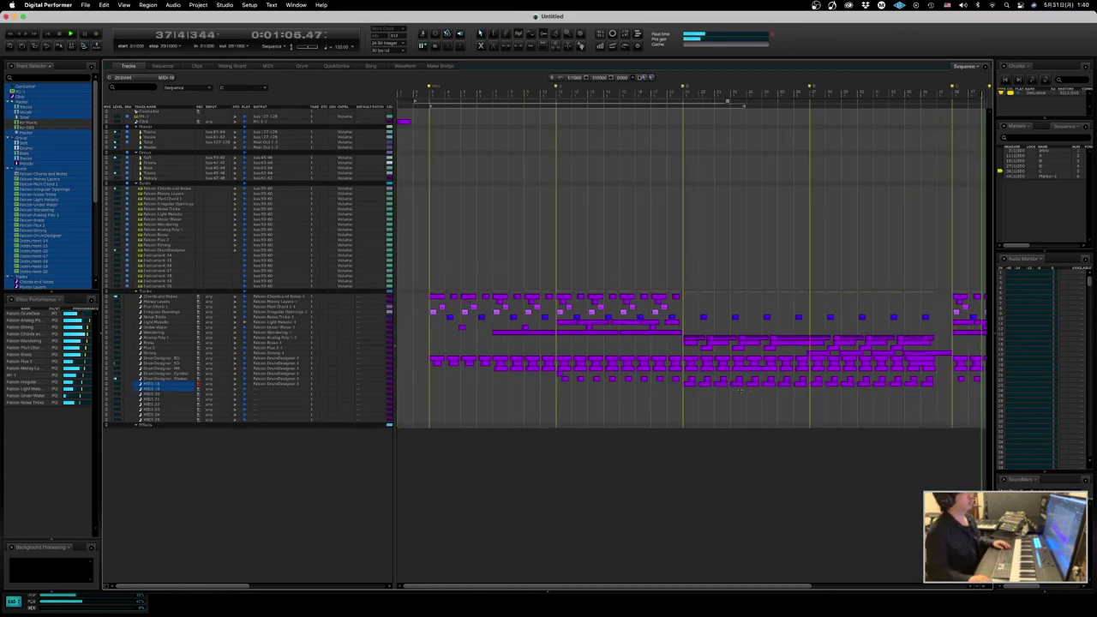
drag(958, 385, 962, 386)
key(super+0)
key(Return)
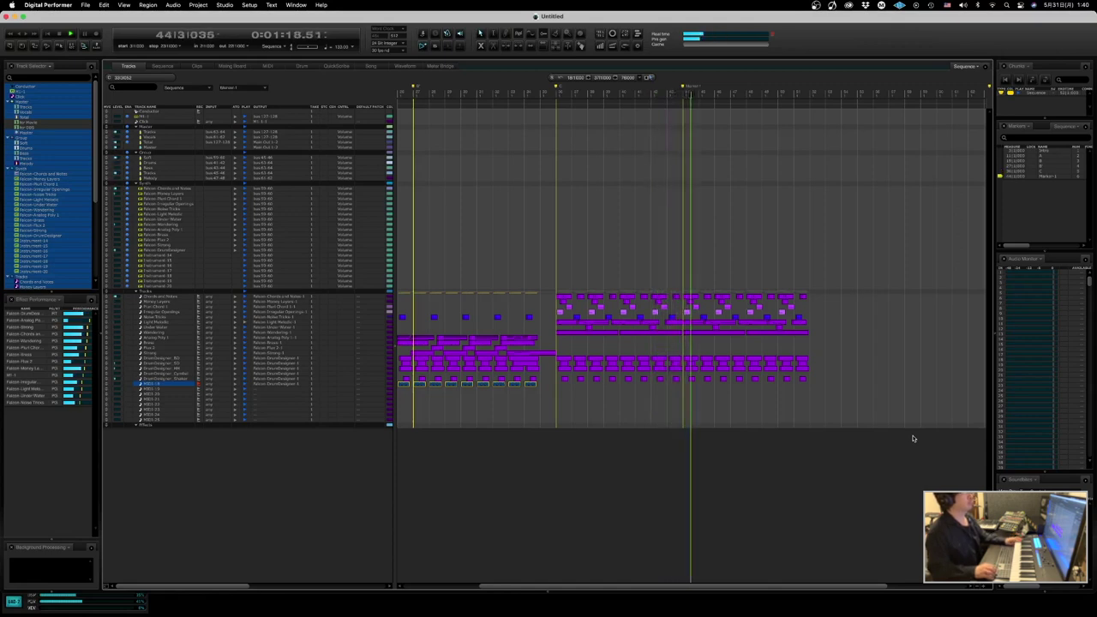
- Rename Marker-1 in the markers list as C'
alt+click(1045, 177)
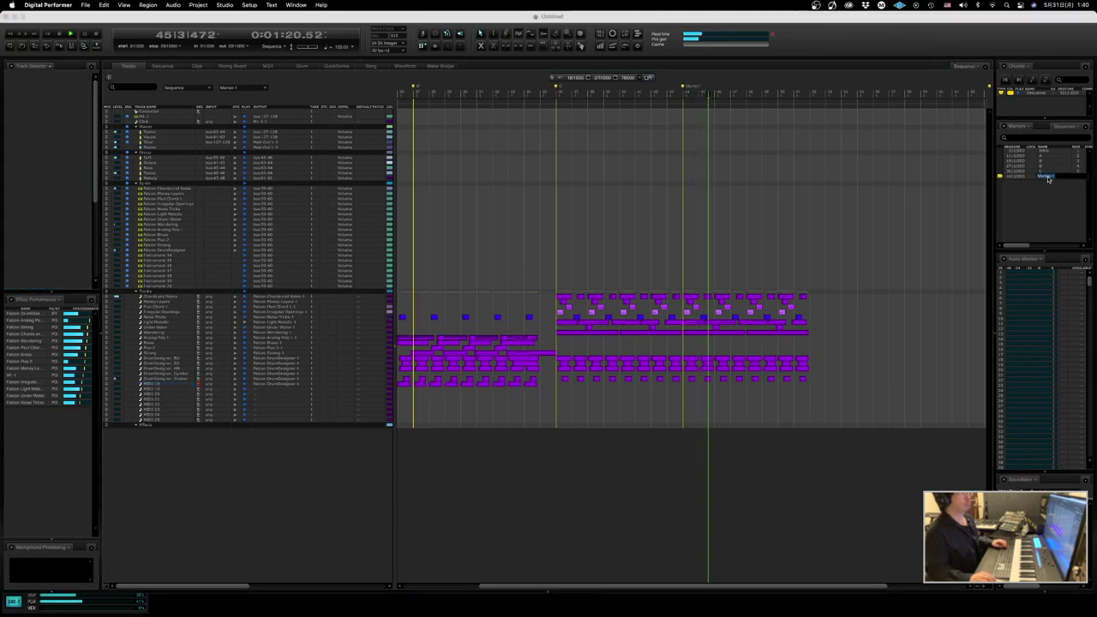
text(C')
key(Return)
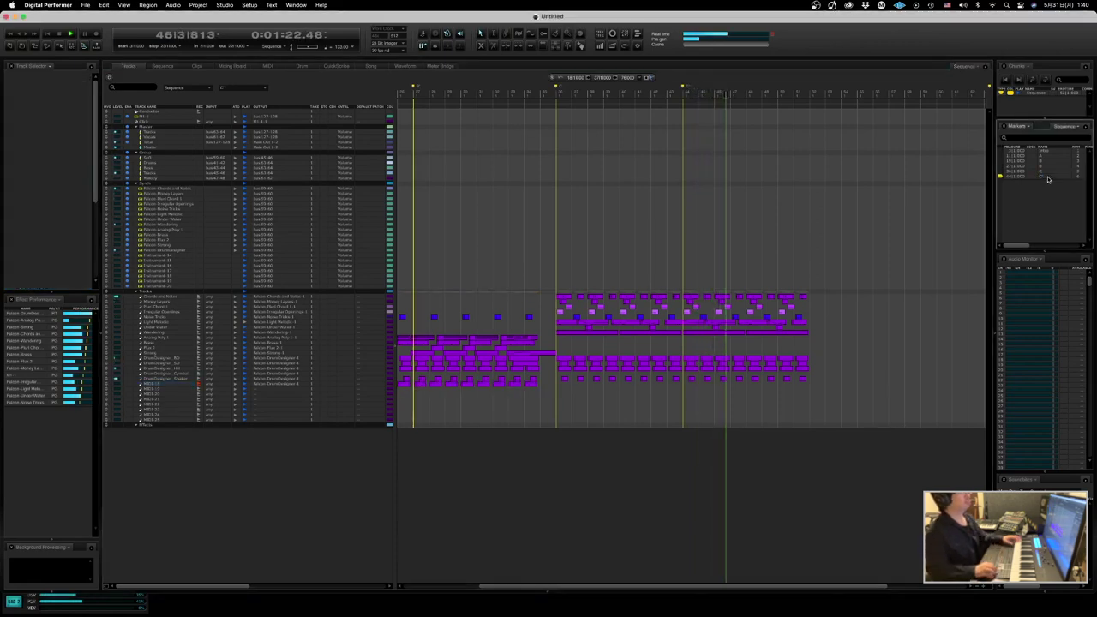
key(Return)
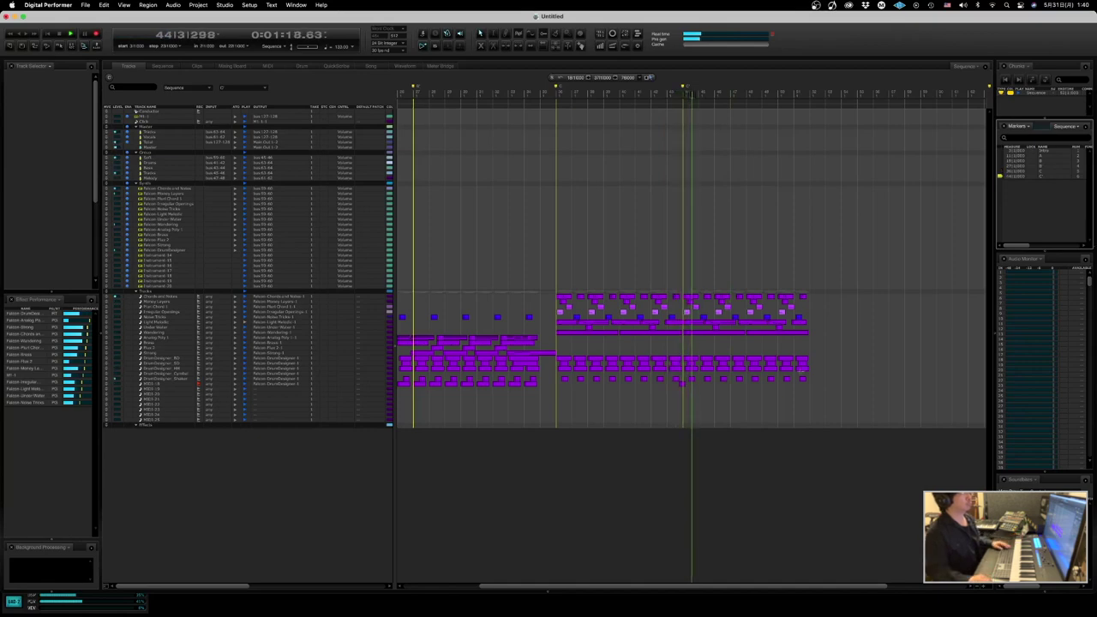
- Open the MIDI-18 clap fill just before marker C' for note editing and adjust its opening velocity while playing it back
click(682, 385)
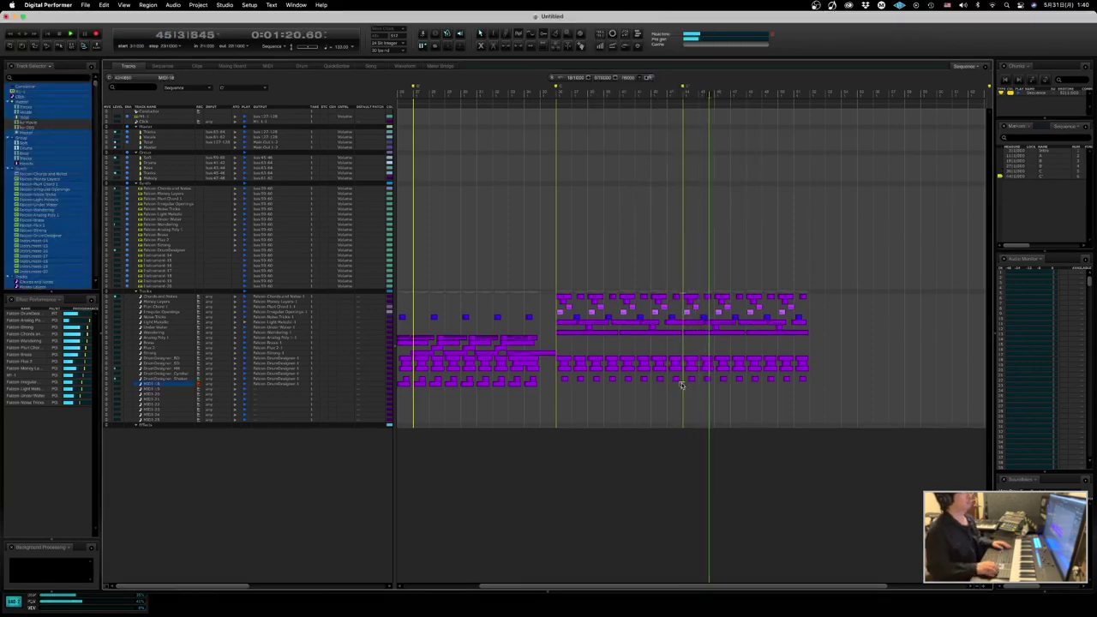
key(space)
double_click(681, 385)
key(space)
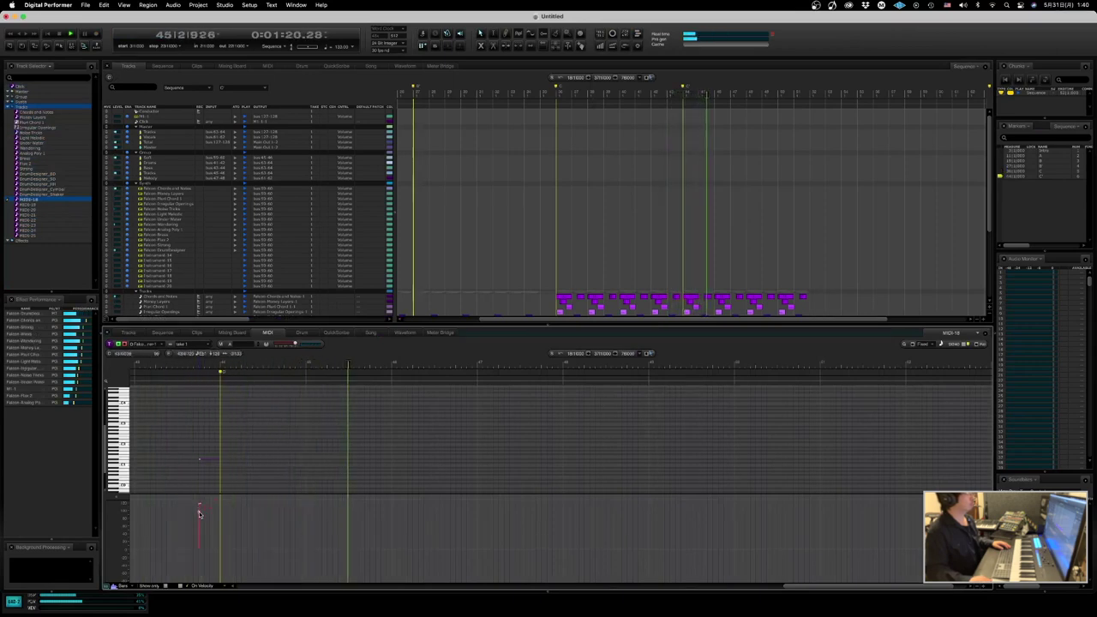
key(space)
key(space)
- Copy the clap fill from the bar before marker C' to eight bars further along the MIDI-18 track
click(615, 255)
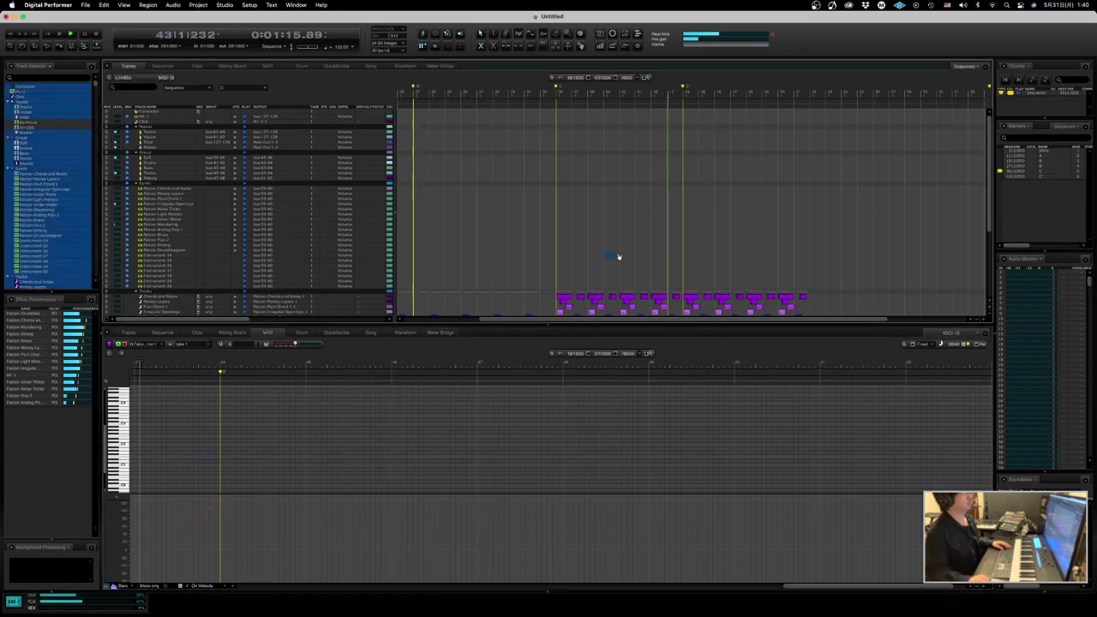
scroll(617, 257, down, 4)
scroll(616, 257, left, 3)
click(723, 271)
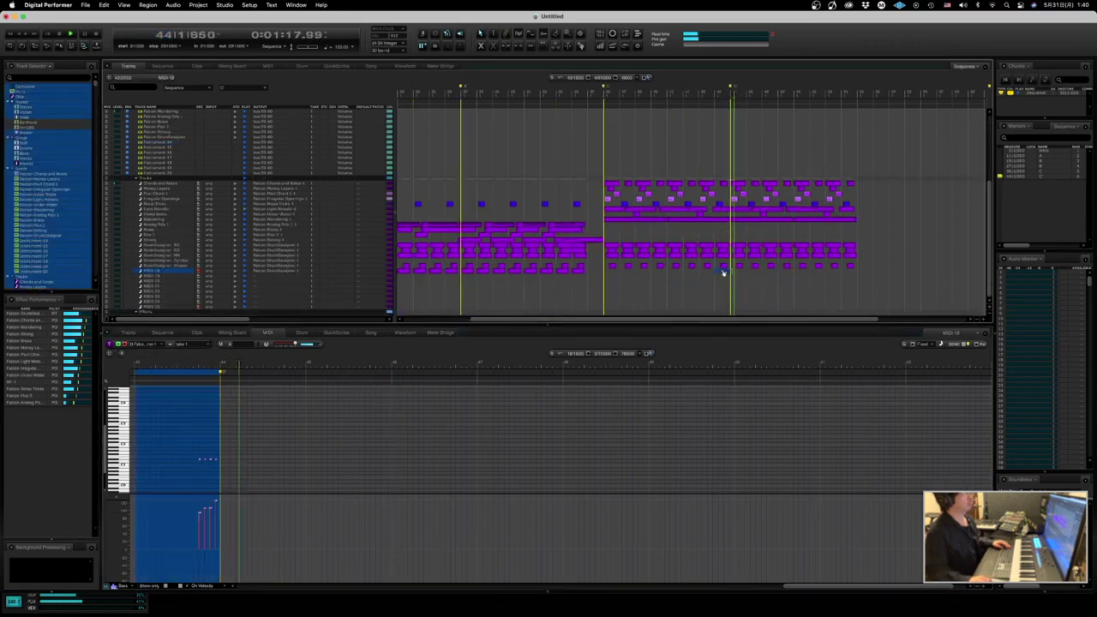
double_click(727, 270)
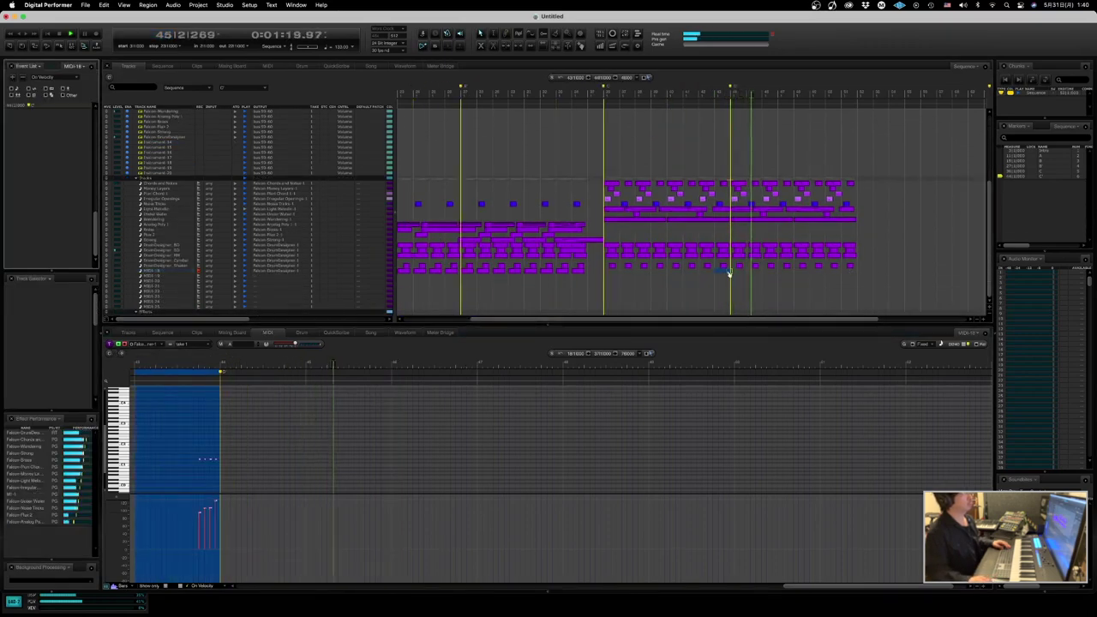
drag(727, 271, 833, 275)
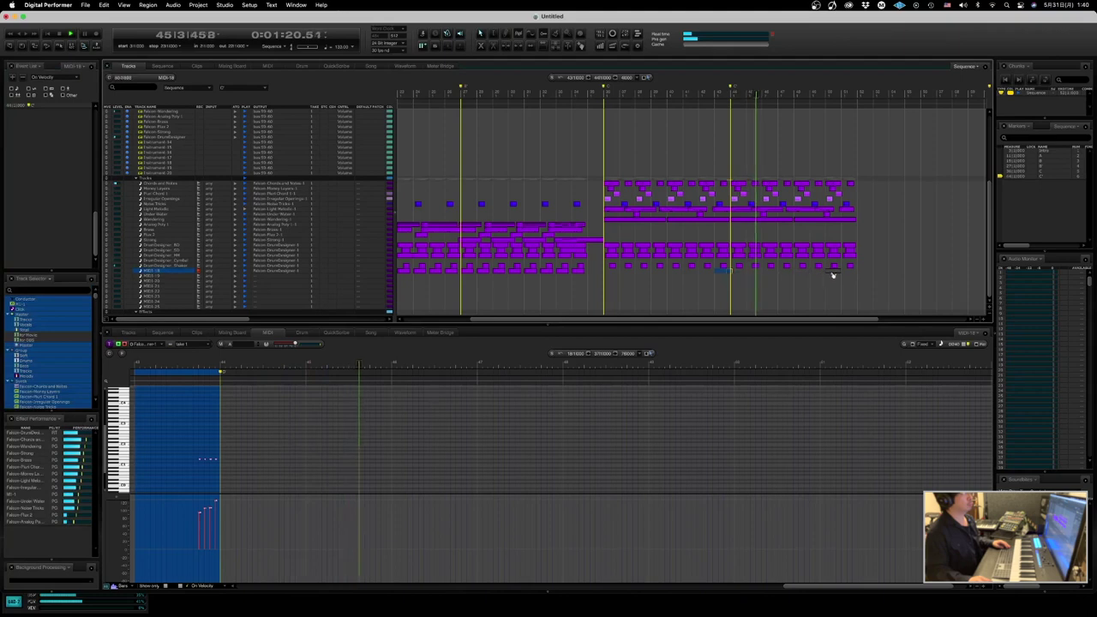
- Move the playback position to 18|1|000
click(625, 283)
key(KP_Decimal)
text(18|1|000)
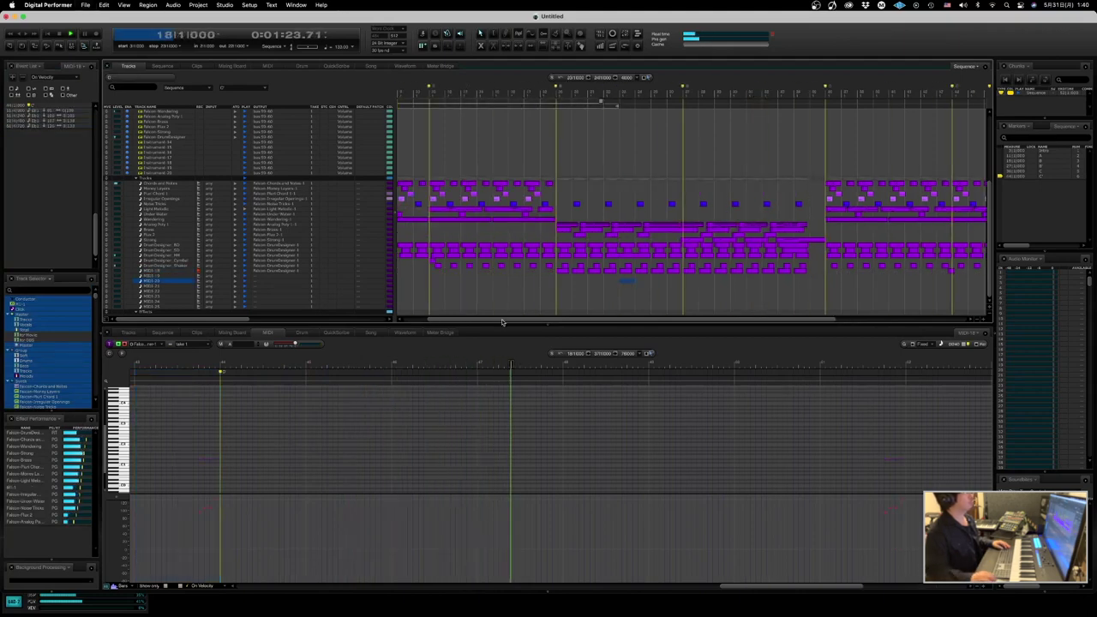
key(Return)
- Rename the MIDI-18 track as DrumDesigner_Clap and delete its claps from the first B section, bars 19 to 27
alt+click(160, 272)
key(Up)
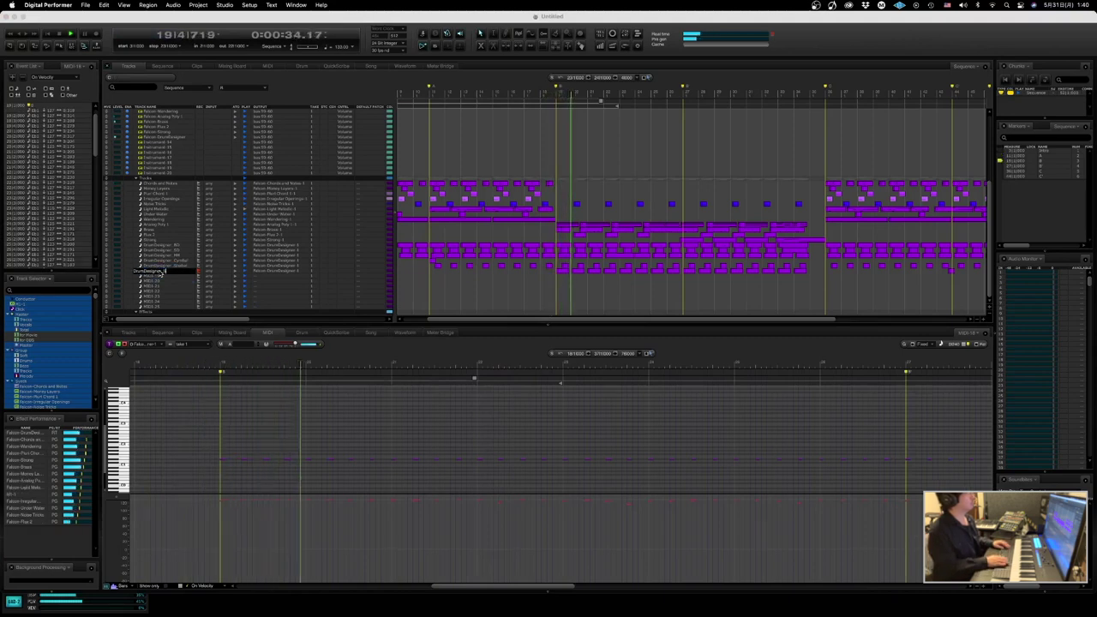
text(Clap)
key(Return)
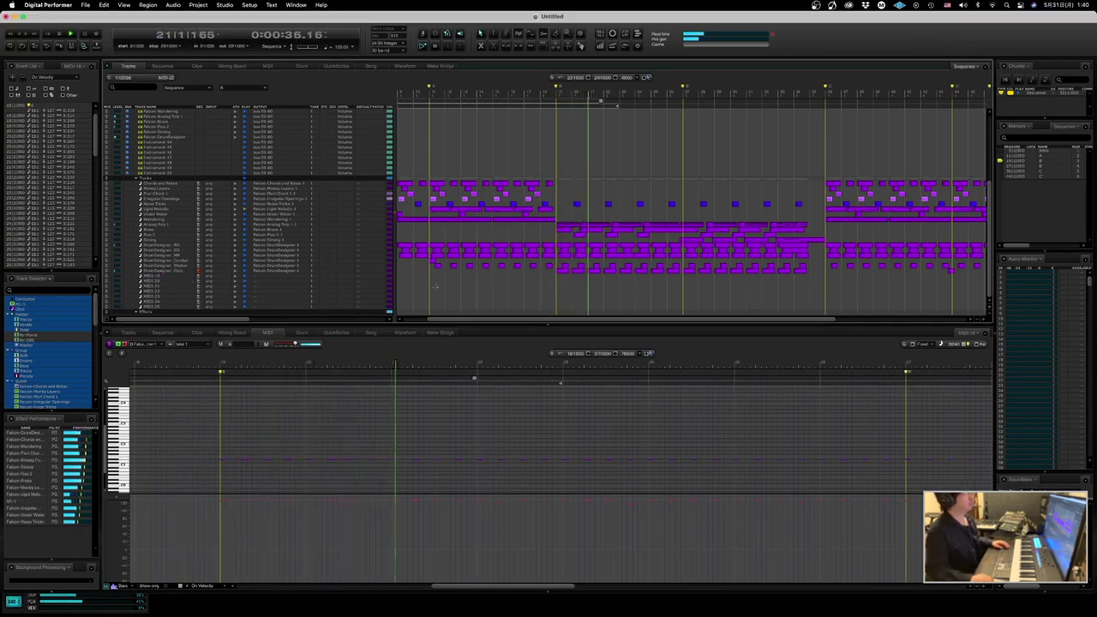
drag(545, 271, 675, 275)
key(Delete)
- Copy the cymbal hit at the start of section A to the starts of the B, B', C and C' sections
click(437, 261)
mouse_move(433, 262)
mouse_down()
mouse_move(571, 264)
mouse_move(561, 262)
mouse_up()
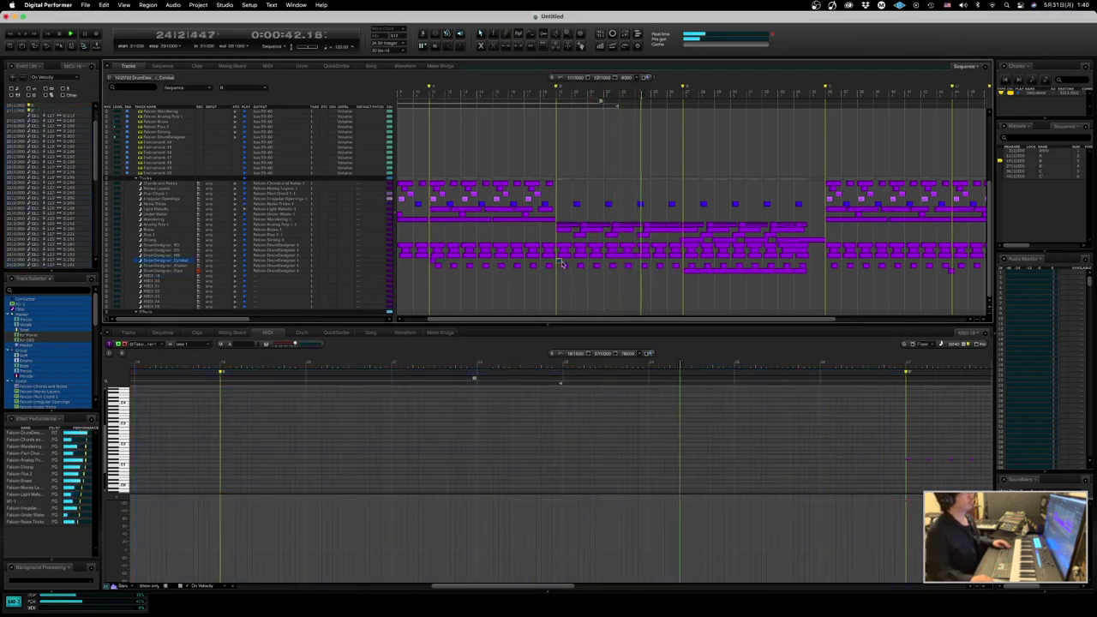
click(686, 260)
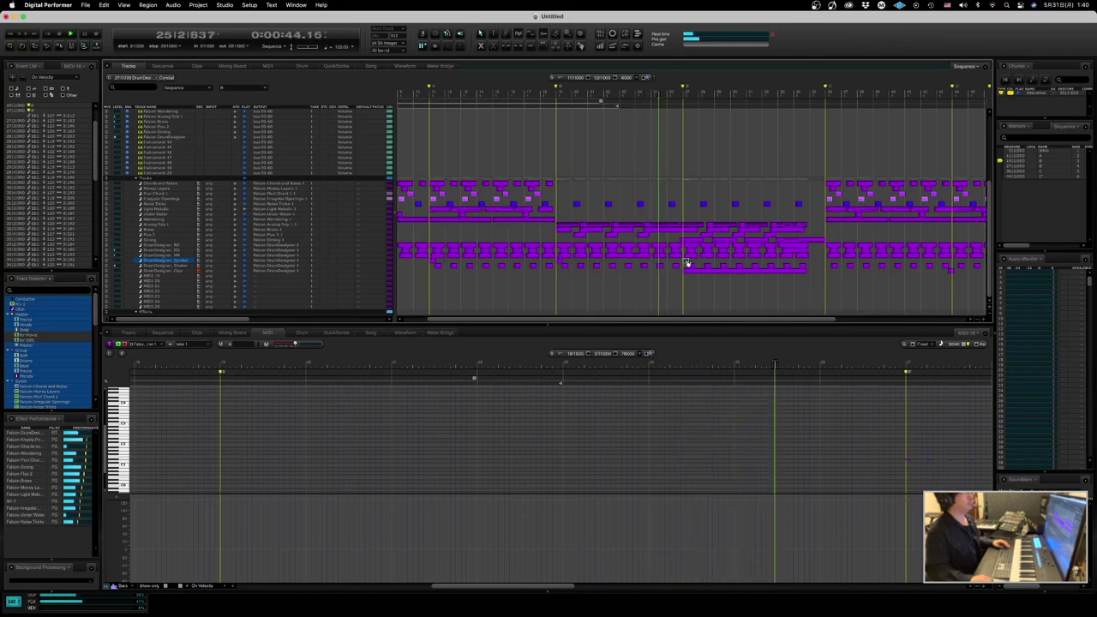
click(828, 260)
drag(830, 261, 957, 260)
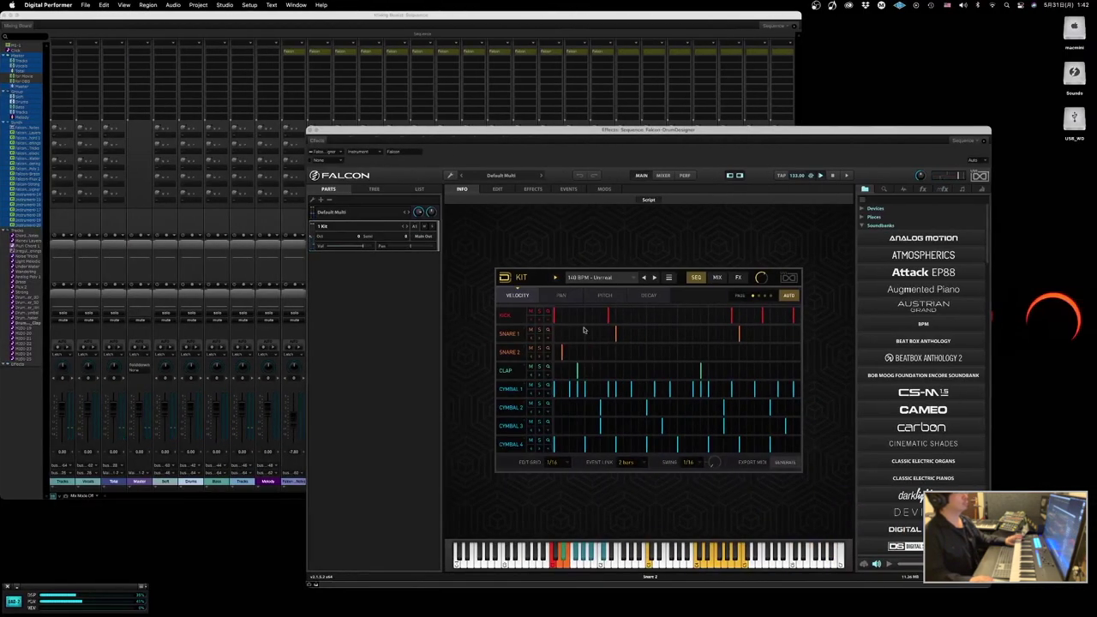
- Open the clap in the Drum Designer kit and play the arrangement from bar 27
click(509, 371)
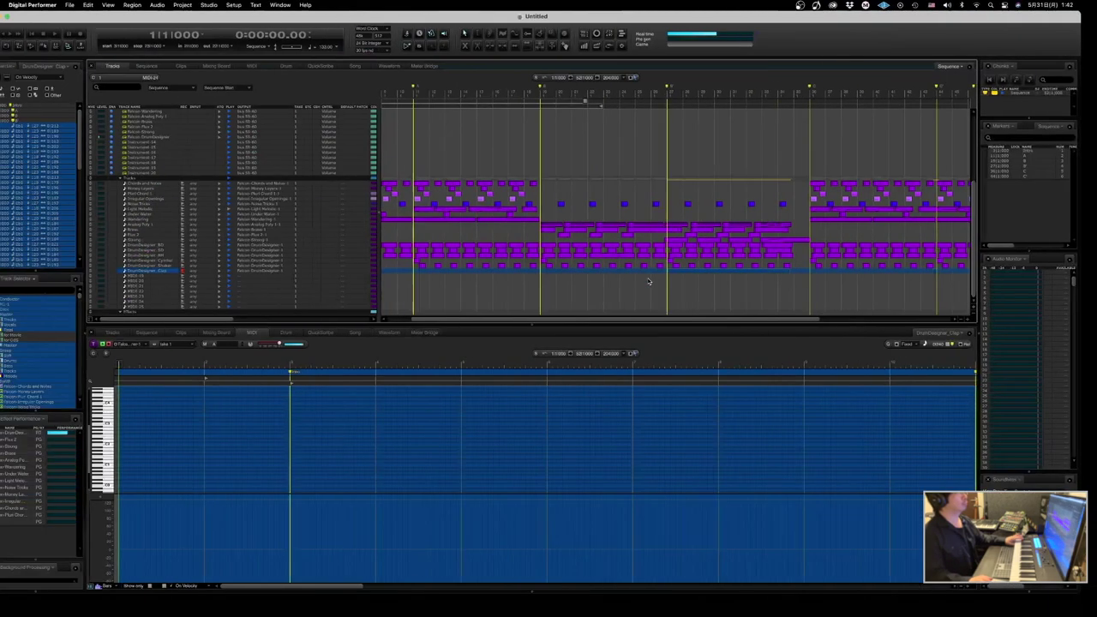
key(Right)
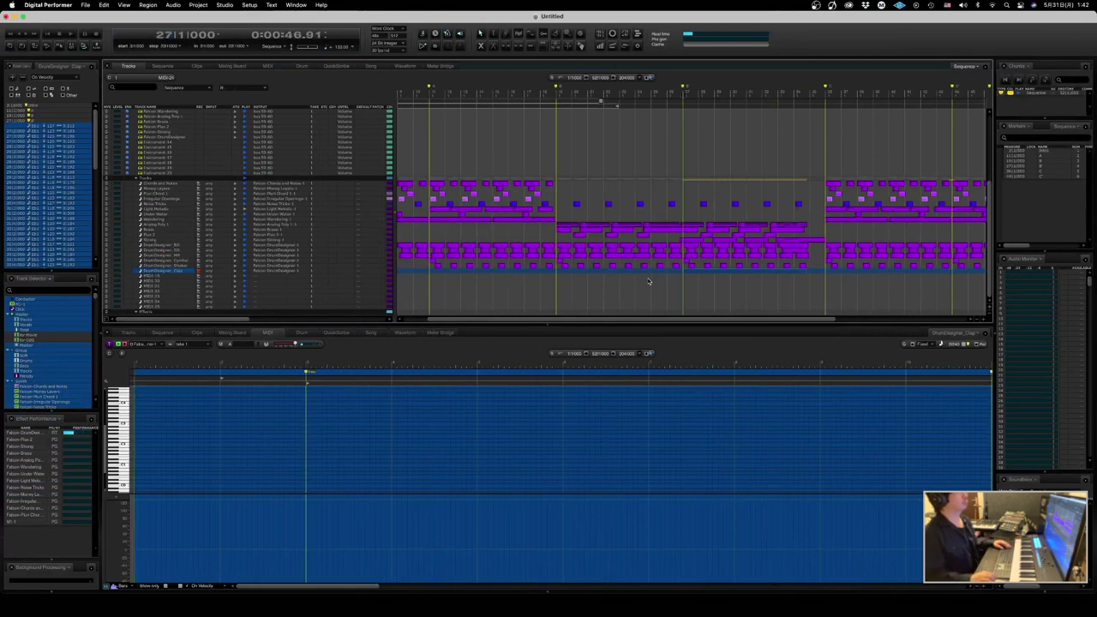
key(space)
- Move the six DrumDesigner MIDI tracks to the top of the Tracks folder and the Falcon-DrumDesigner channel ahead of the other Falcon channels
click(469, 270)
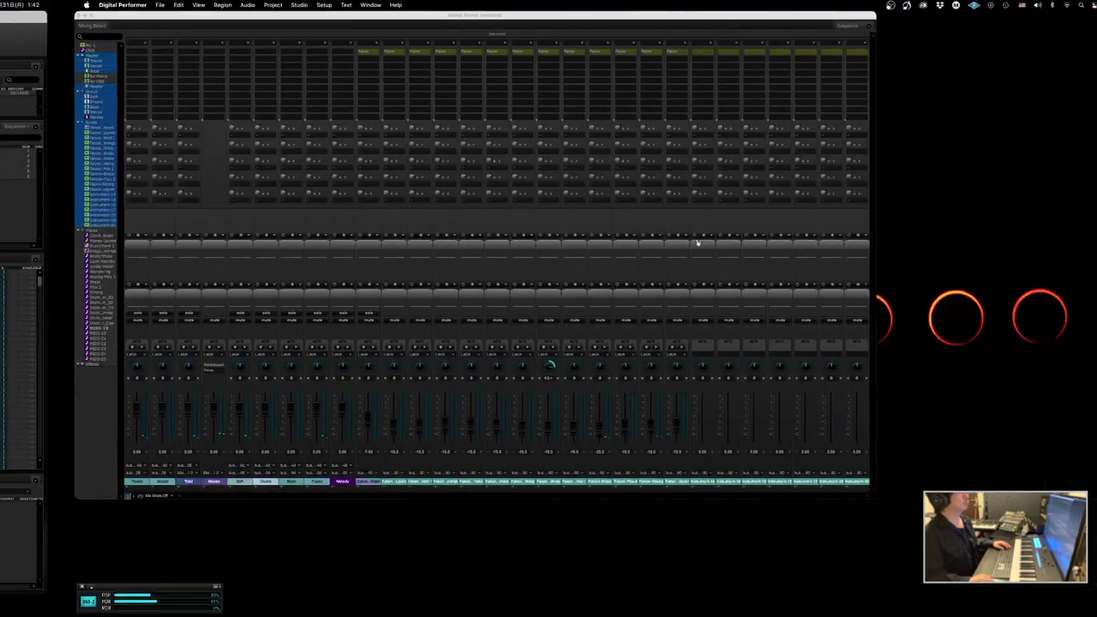
drag(608, 486, 776, 489)
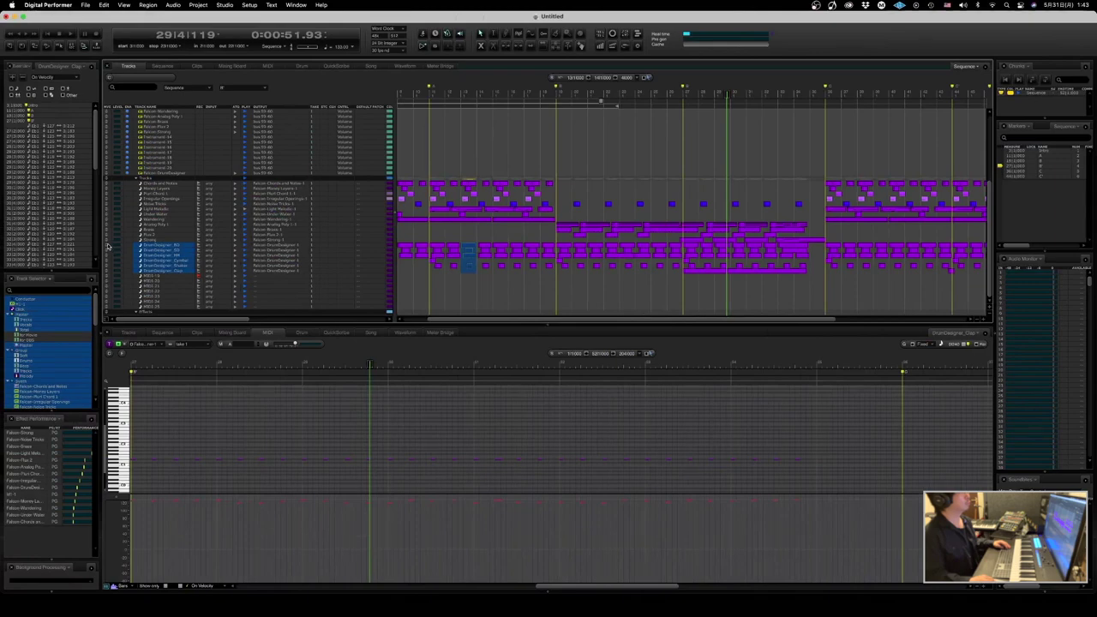
click(111, 180)
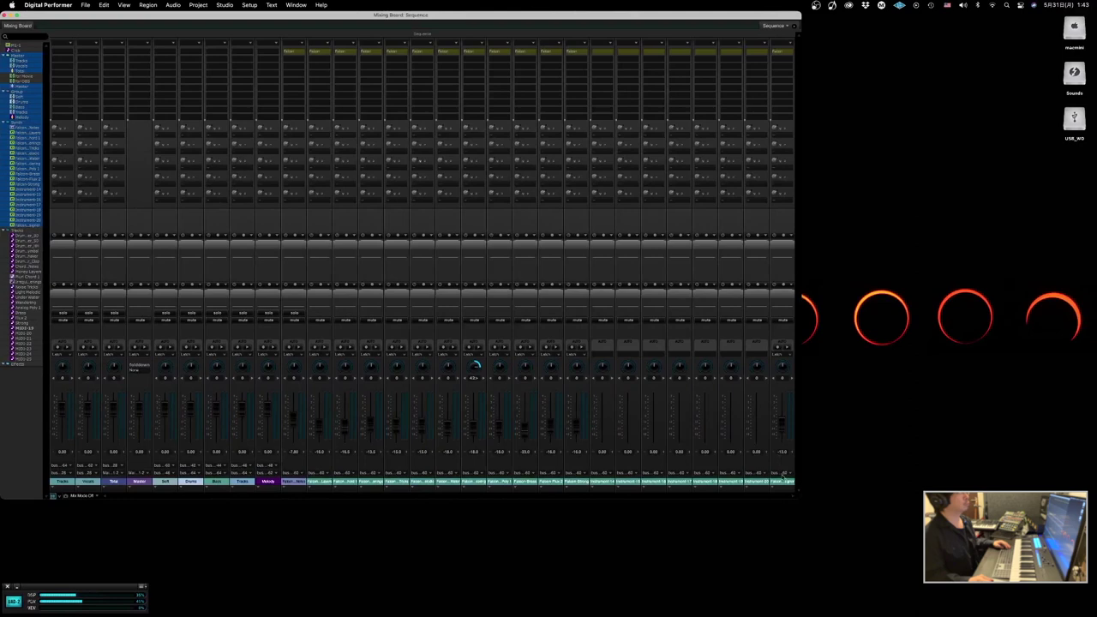
drag(783, 475, 293, 482)
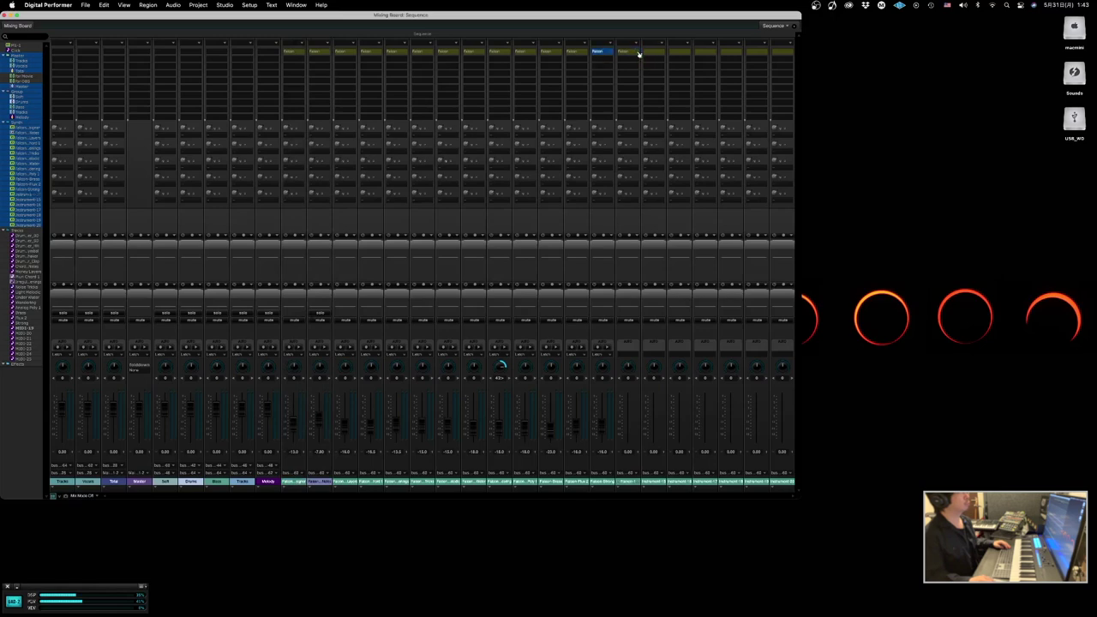
- Add another Falcon instrument on the first unused instrument channel in the mixing board
click(634, 51)
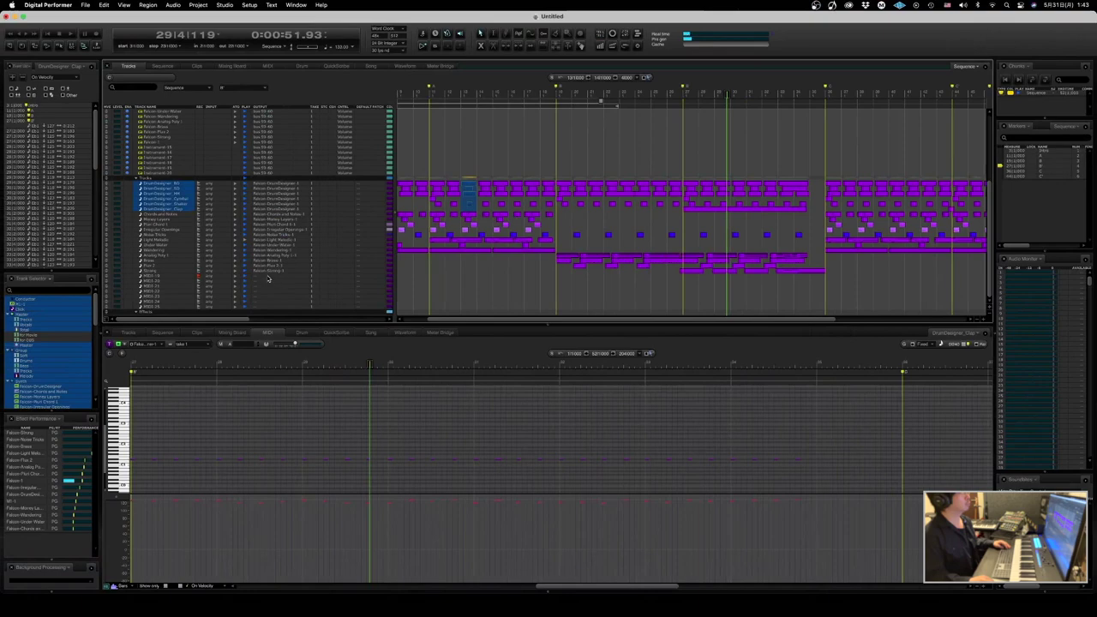
- Route the output of the MIDI-19 track to channel 1 of the new Falcon-1 instrument
click(267, 279)
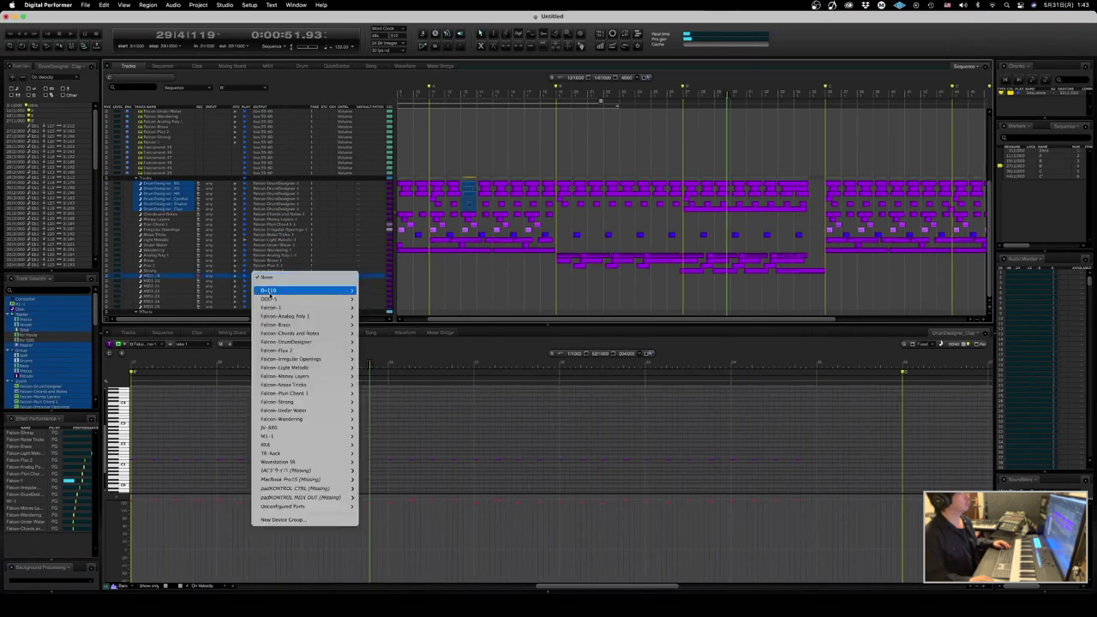
mouse_move(307, 309)
click(373, 306)
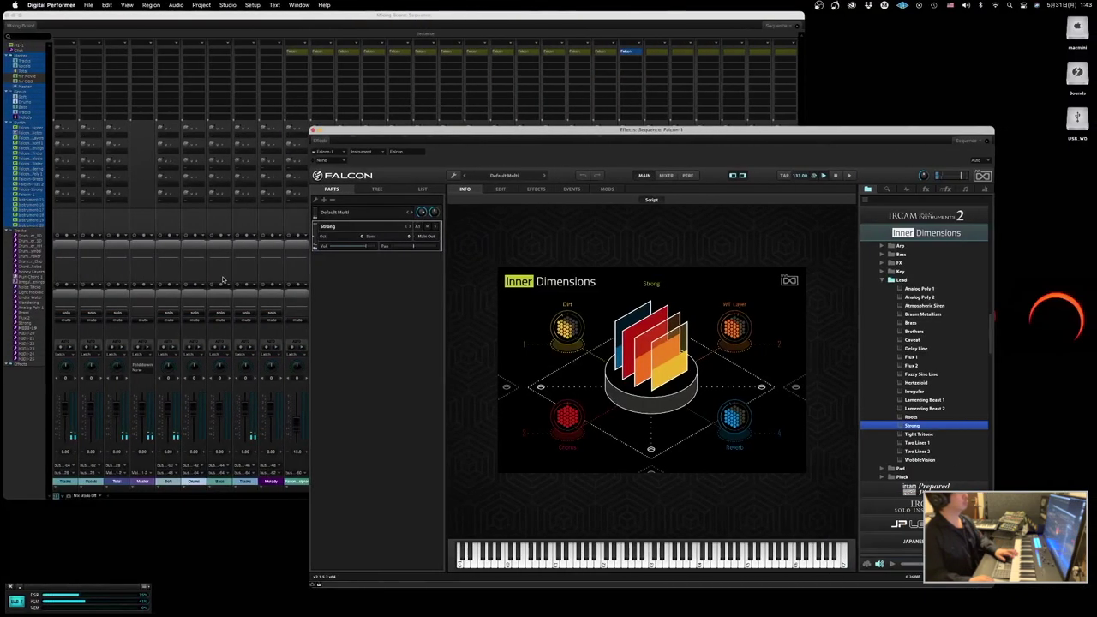
- Audition the Inner Dimensions lead programs Tight Tritone, Two Lines 1, Two Lines 2 and WobbleVision in the Falcon-1 instrument
click(293, 271)
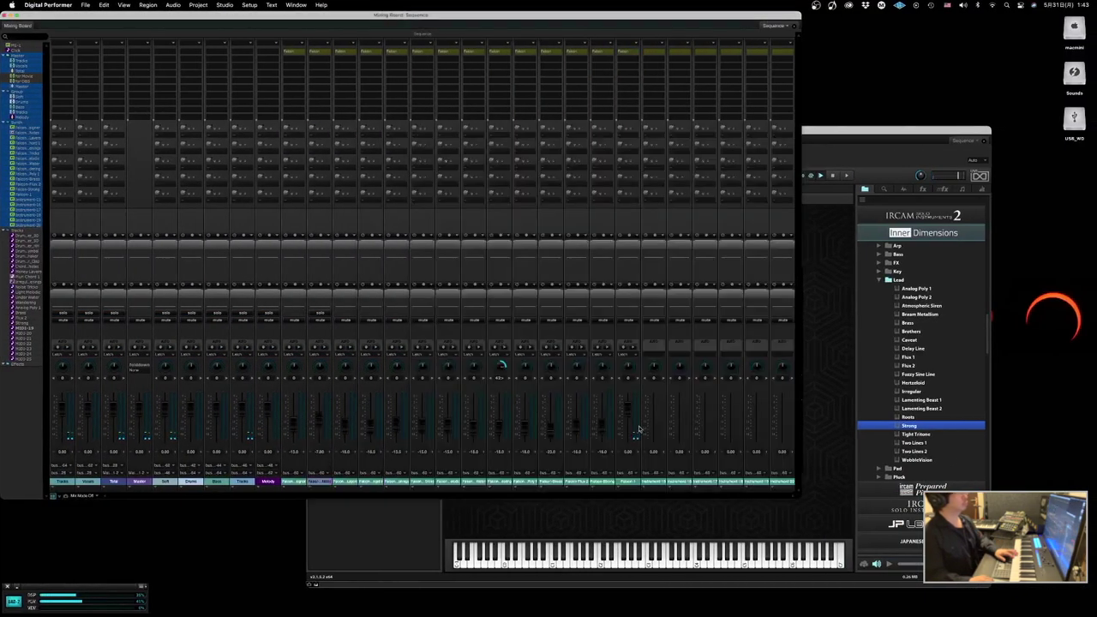
double_click(928, 435)
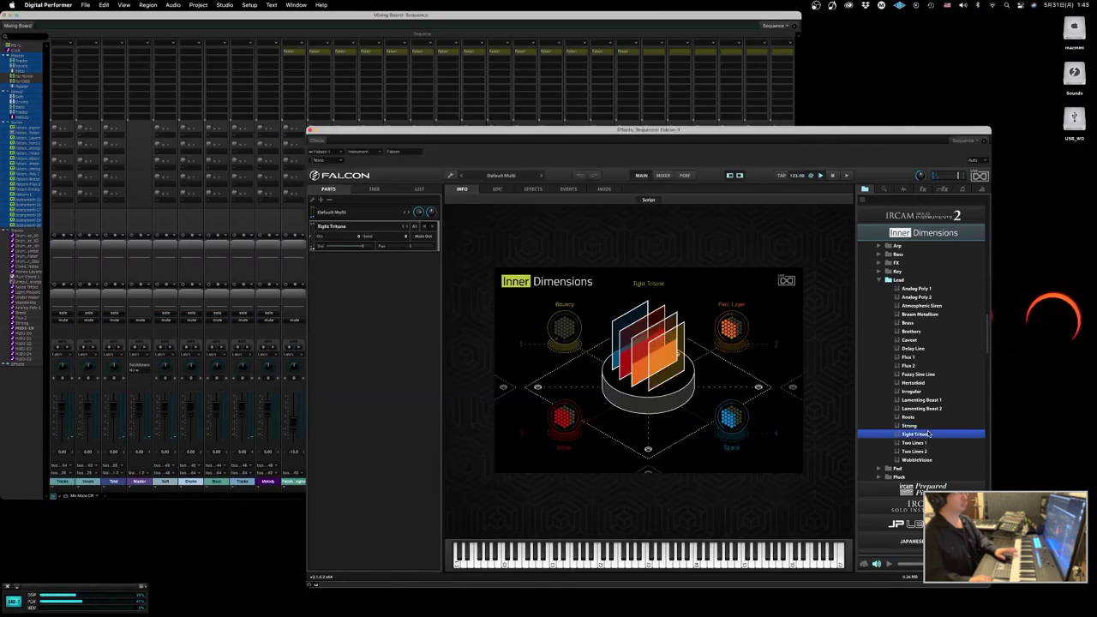
double_click(927, 443)
double_click(919, 452)
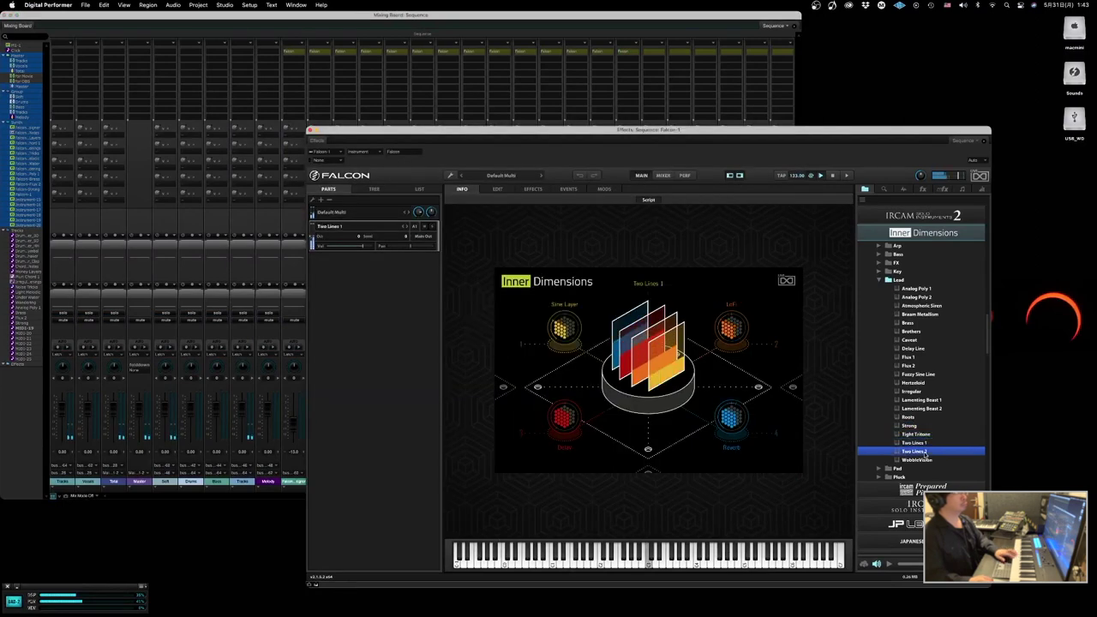
double_click(921, 460)
- Switch to the Inner Dimensions bass programs, compare Big Bad Ugly 1 with Big Bad Ugly 2, and load Big Bad Ugly 1
click(878, 281)
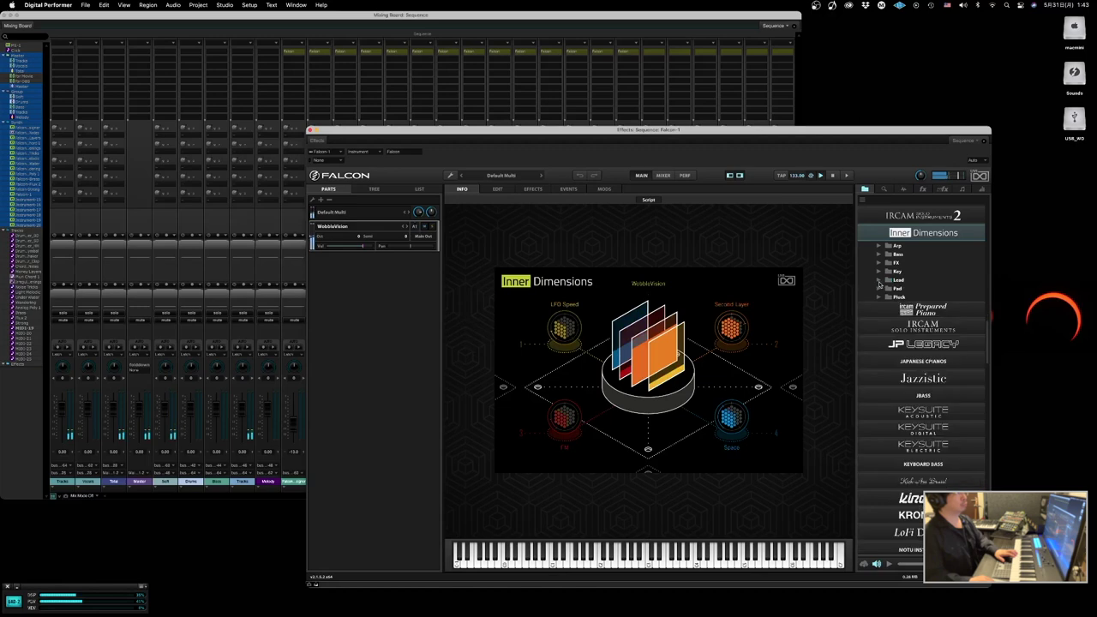
click(878, 255)
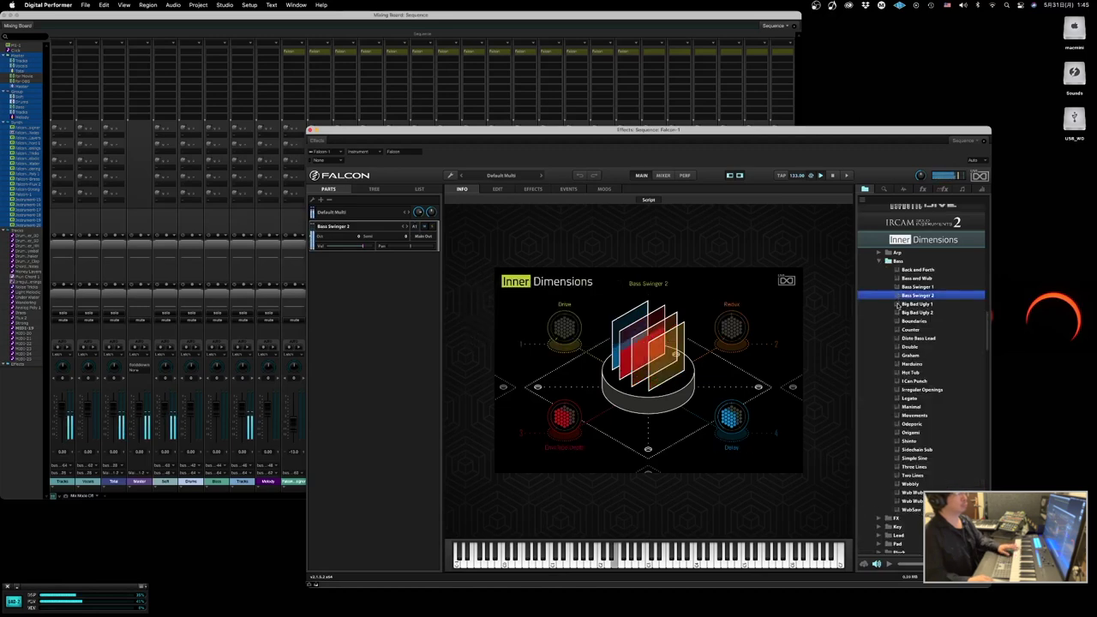
double_click(898, 304)
double_click(897, 312)
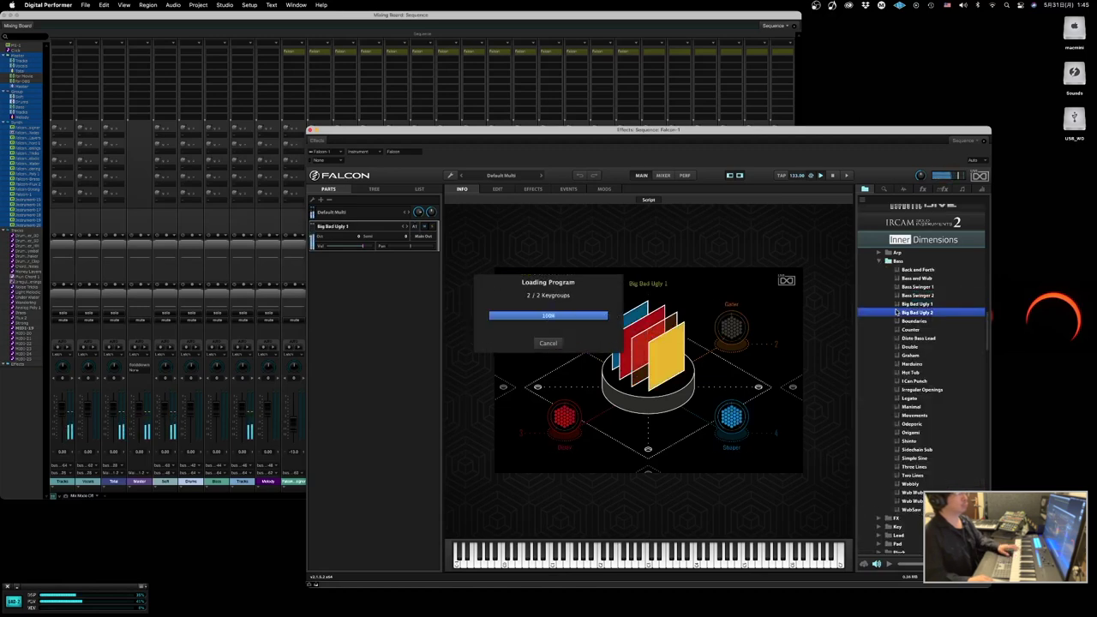
click(896, 305)
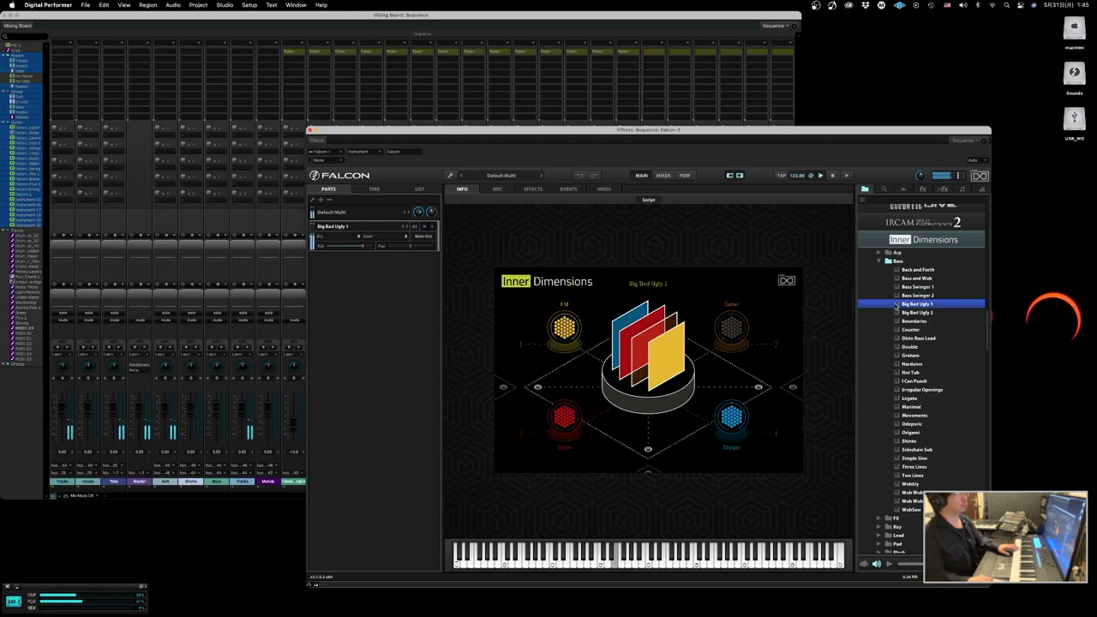
double_click(896, 313)
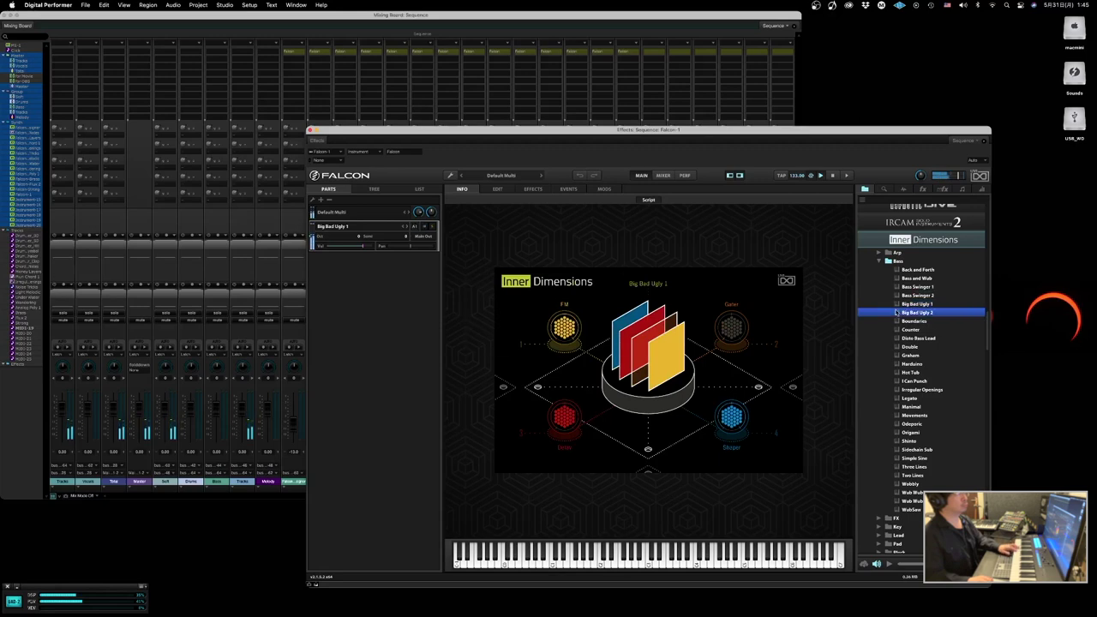
double_click(896, 305)
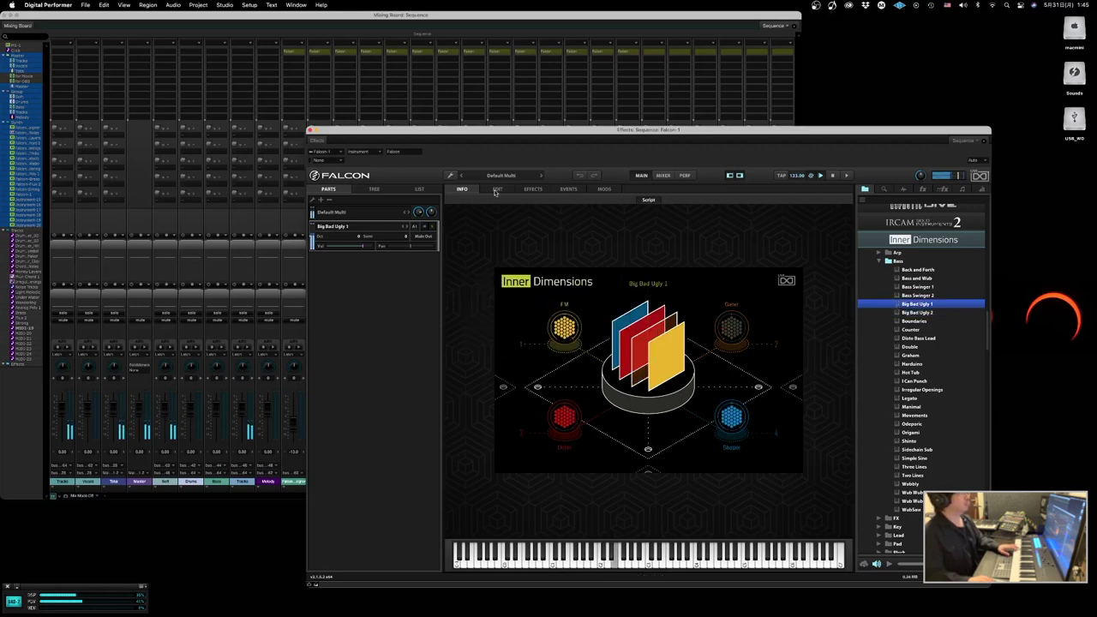
- Examine the Big Bad Ugly 1 program's macros and amp envelope, and boost the low band of its Digital EQ to about 15 dB
click(497, 190)
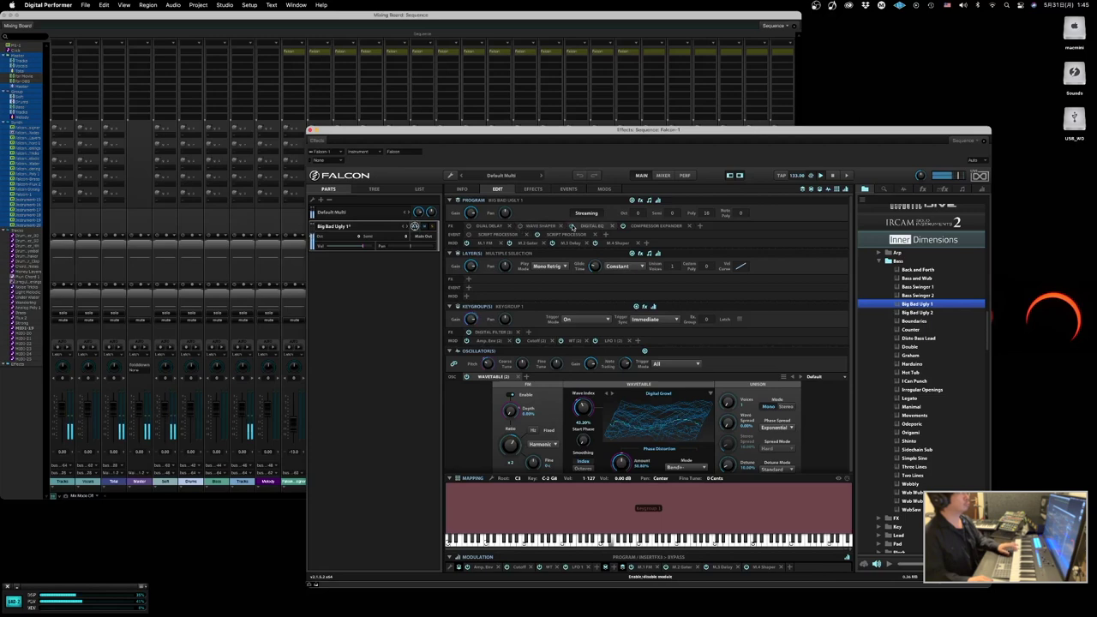
click(585, 227)
click(585, 226)
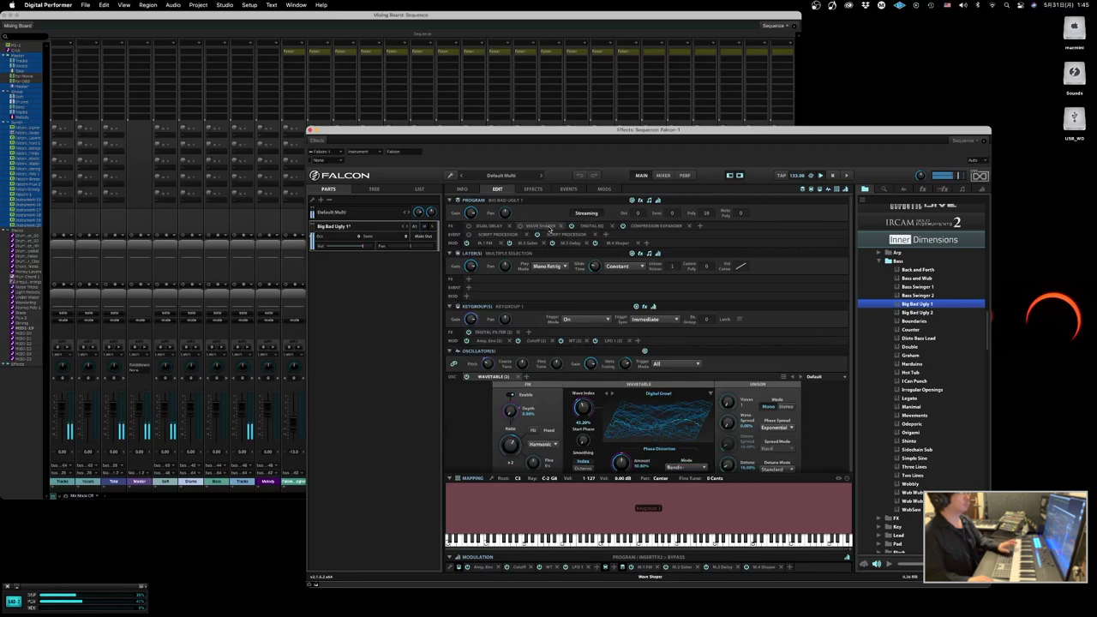
click(481, 243)
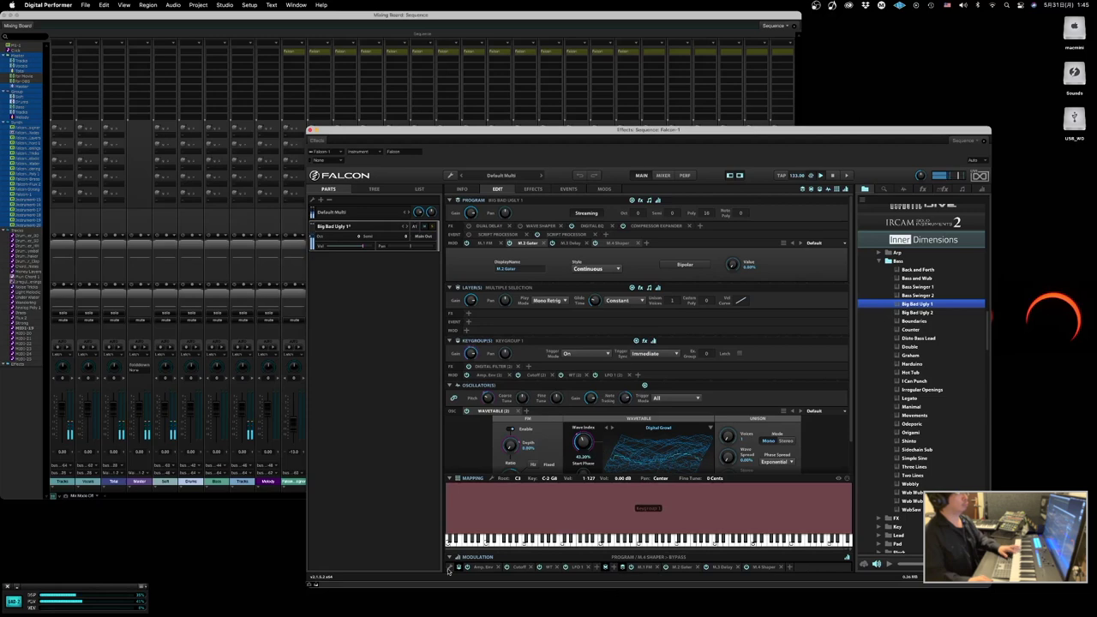
click(485, 567)
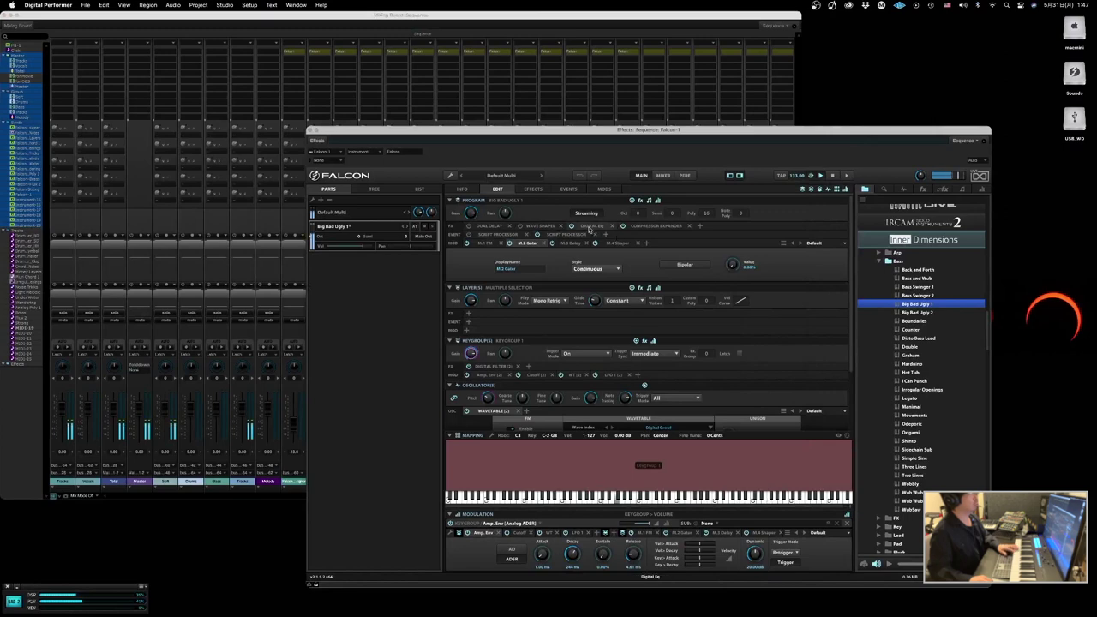
click(591, 227)
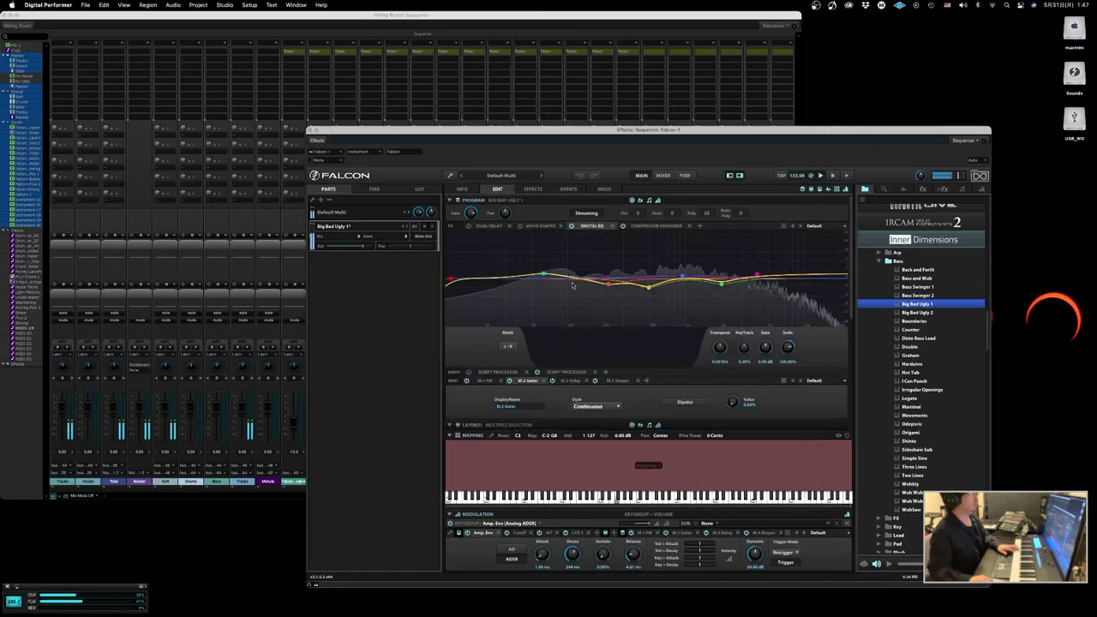
drag(515, 268, 533, 256)
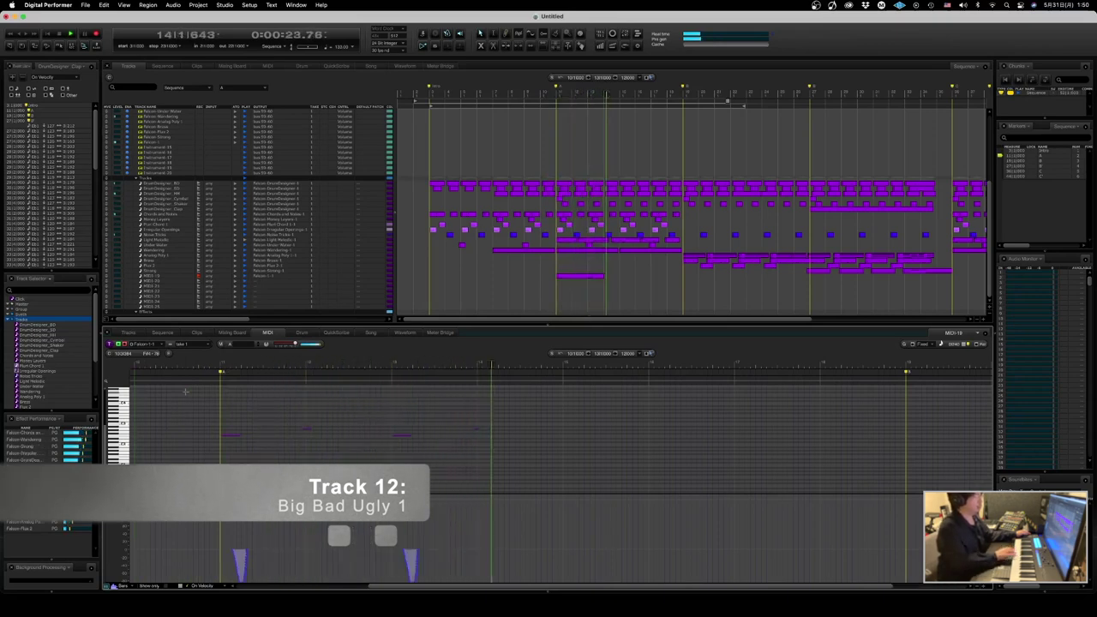
- Extend the bass phrase on the MIDI-19 track by recording more notes up to bar 15, and select the added notes
drag(196, 399, 527, 480)
key(space)
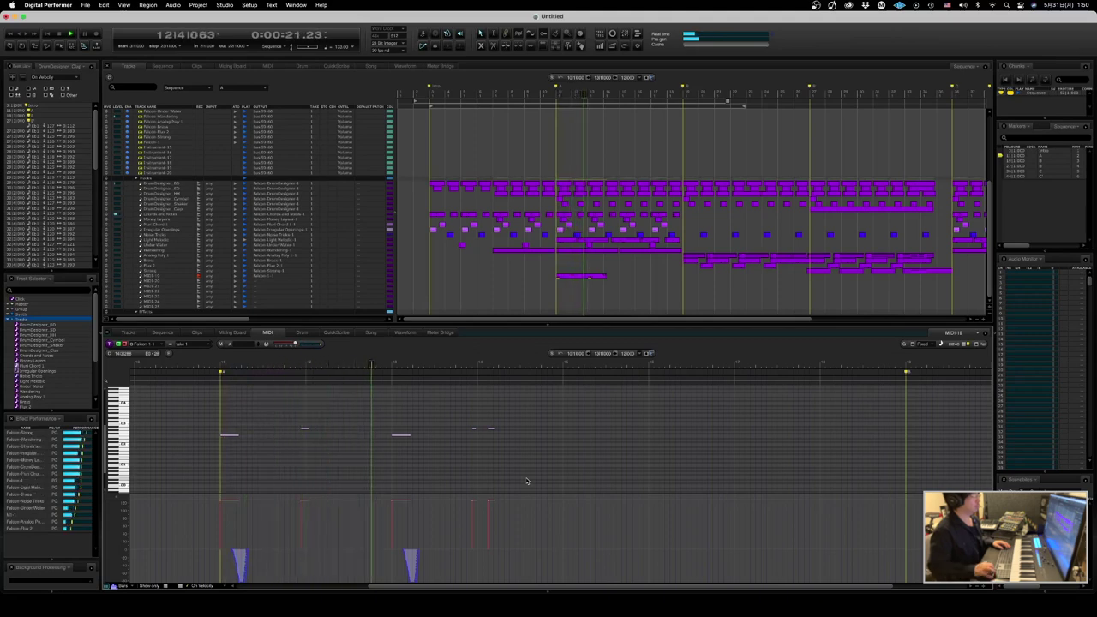
key(space)
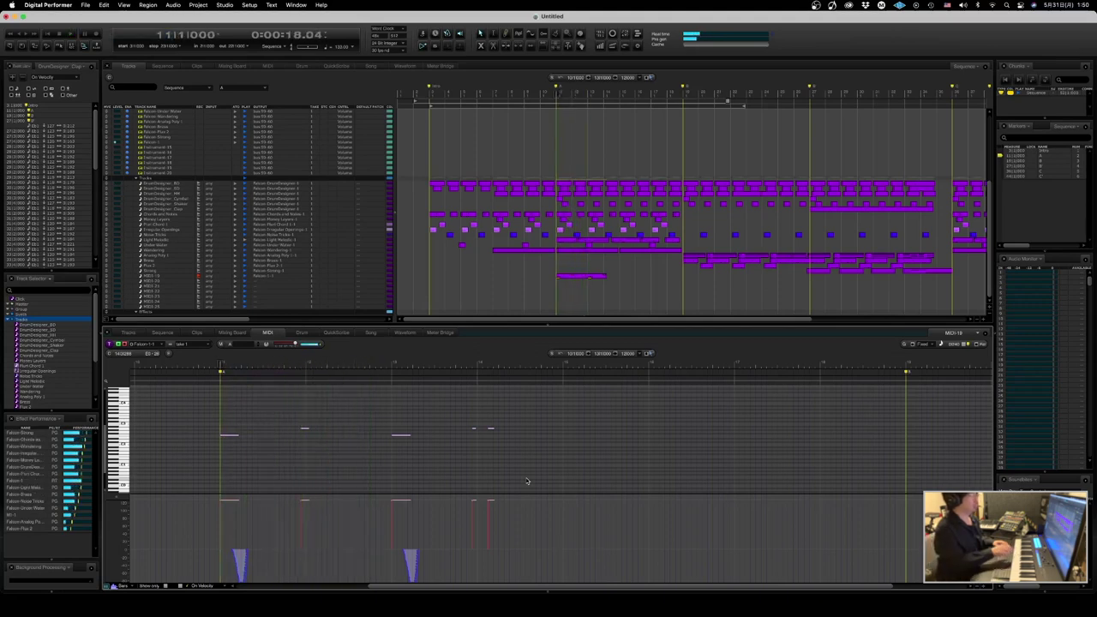
key(space)
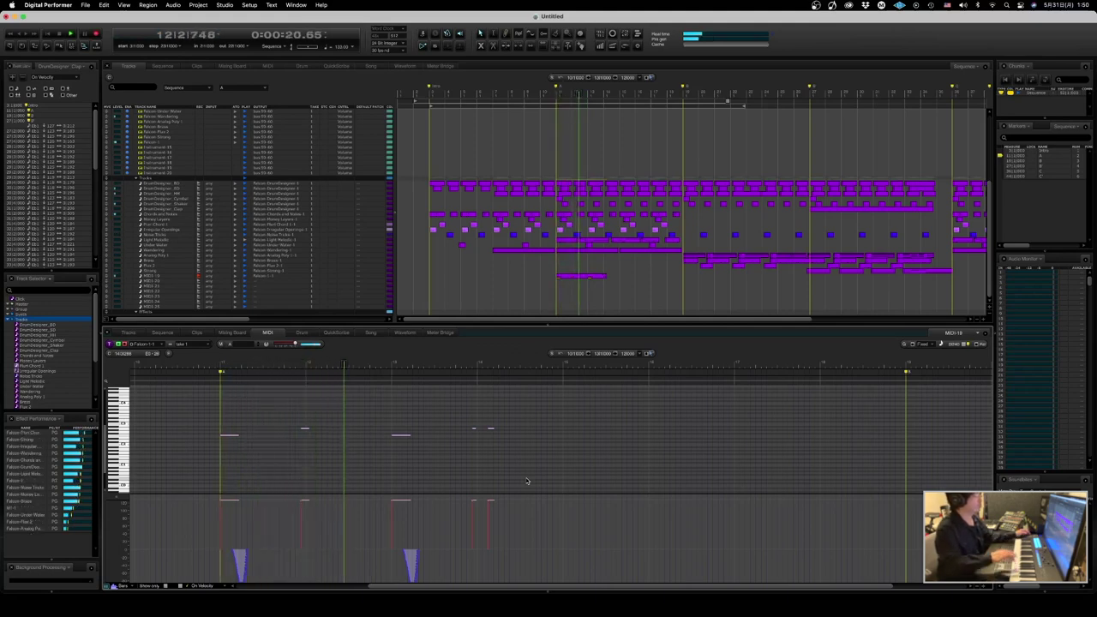
key(space)
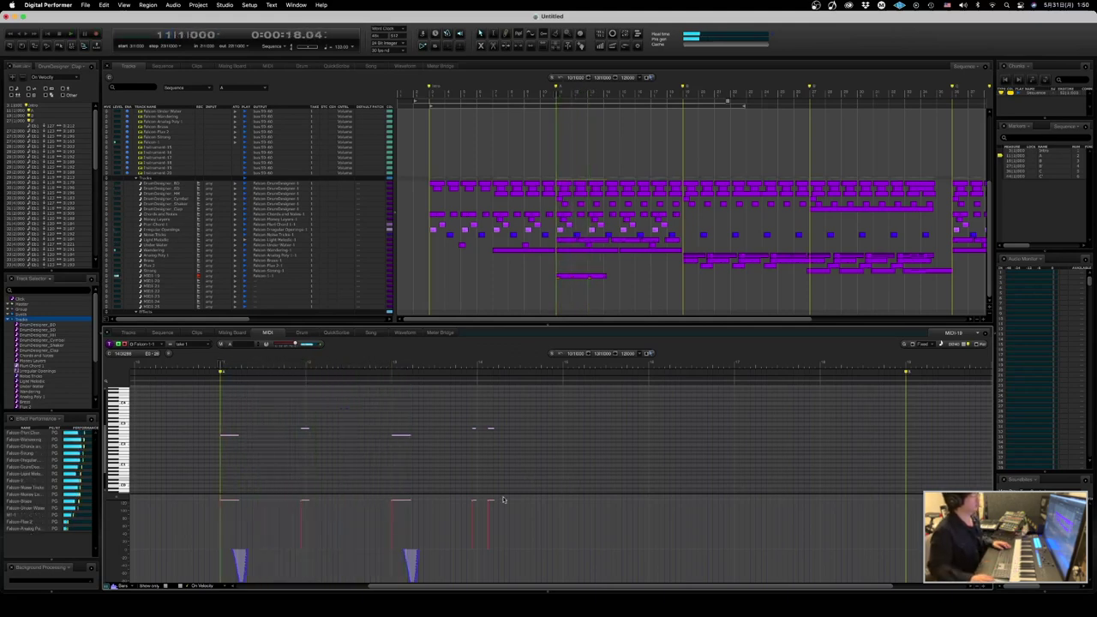
key(space)
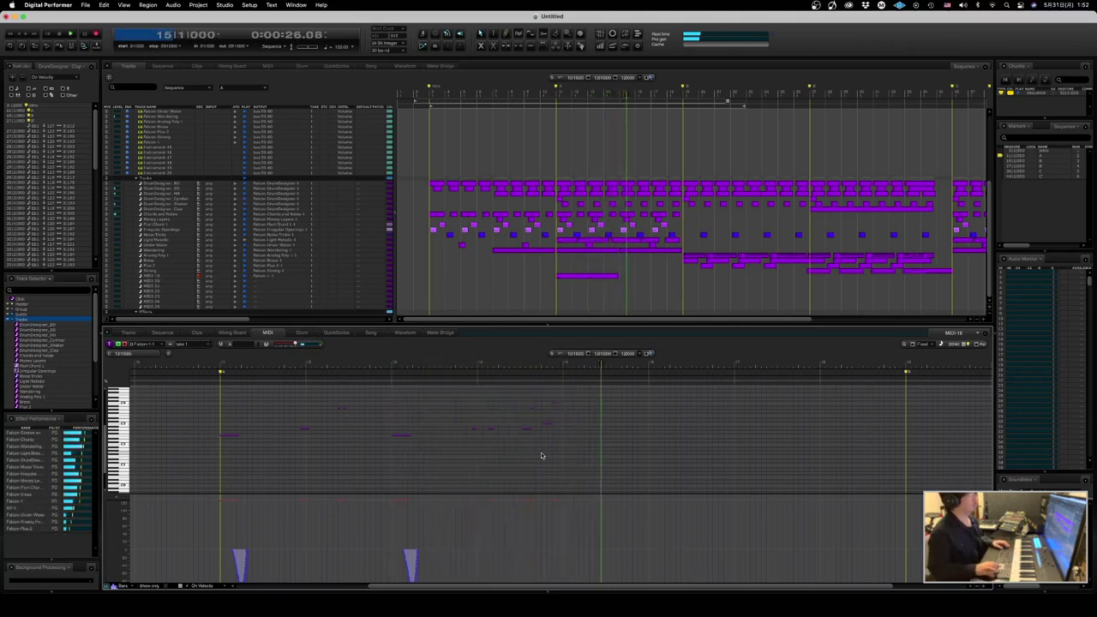
drag(509, 395, 576, 445)
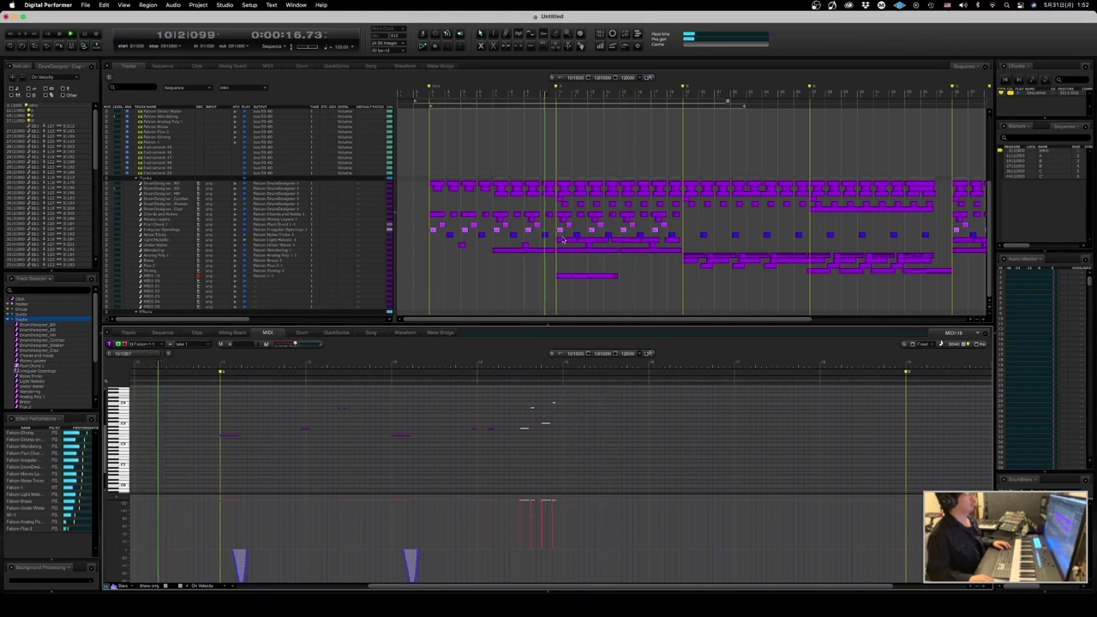
- Play section A and duplicate the MIDI-19 bass phrase from bar 11 to bar 15 to fill the section
click(243, 248)
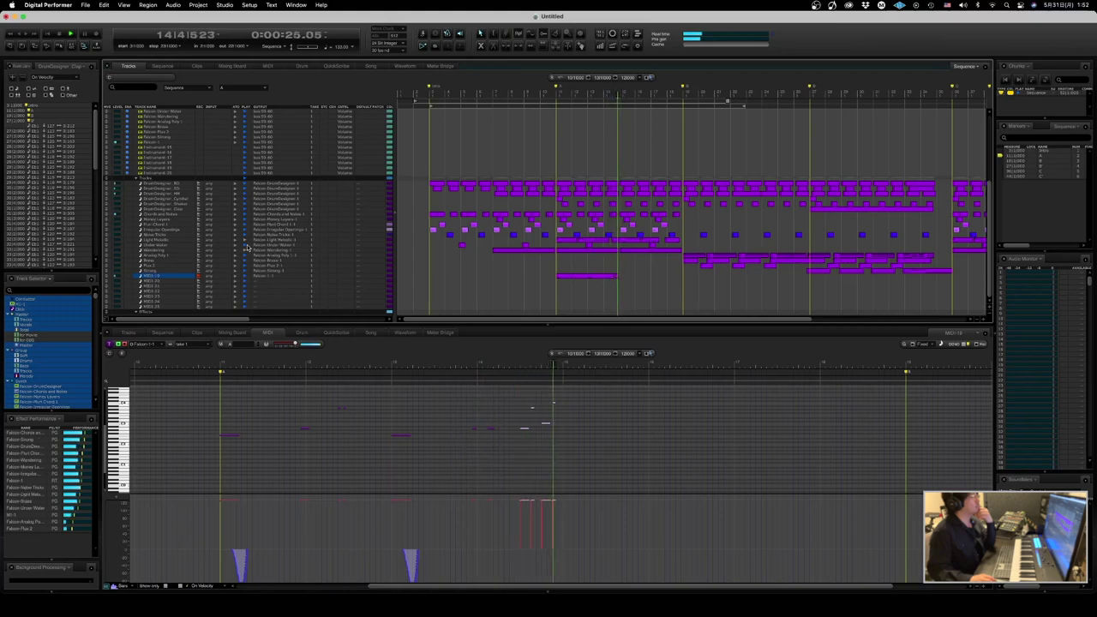
key(space)
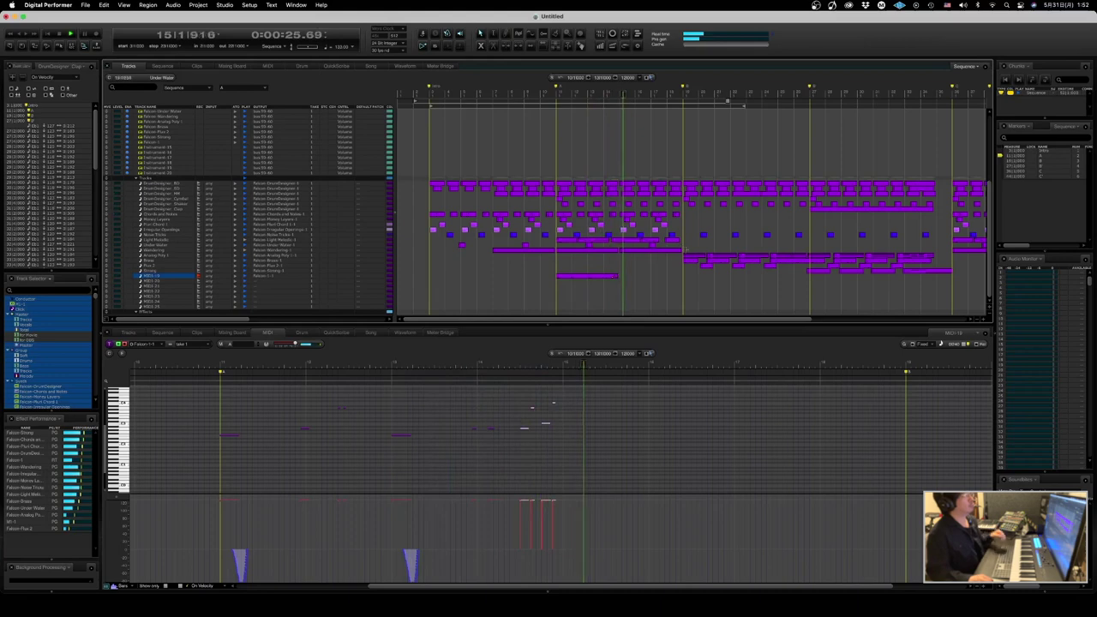
click(566, 277)
drag(566, 279, 630, 279)
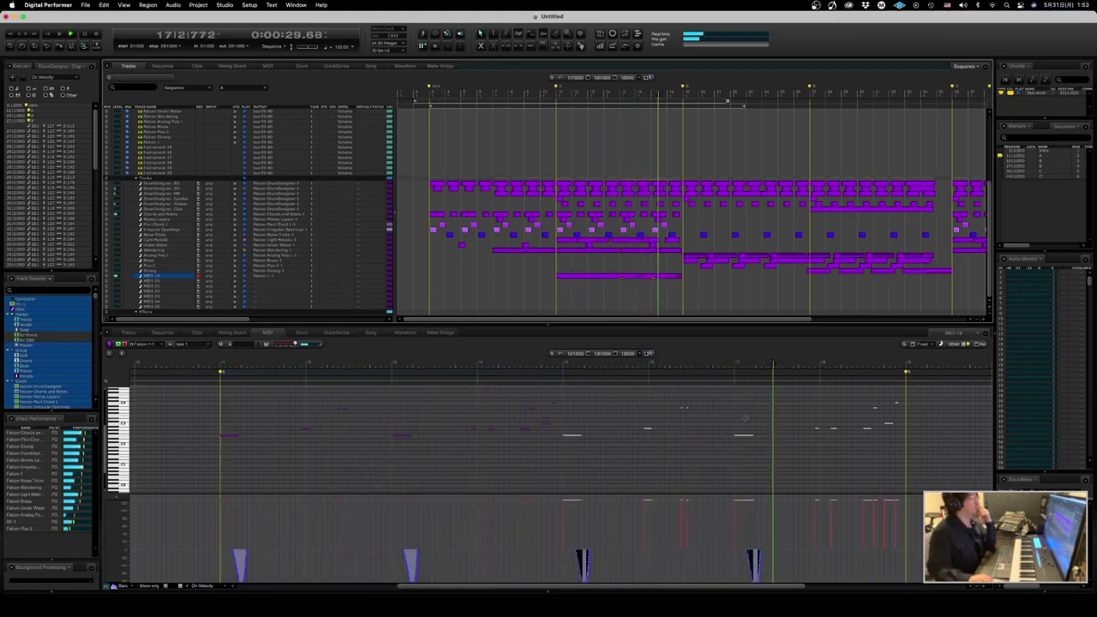
click(772, 470)
scroll(774, 470, right, 1)
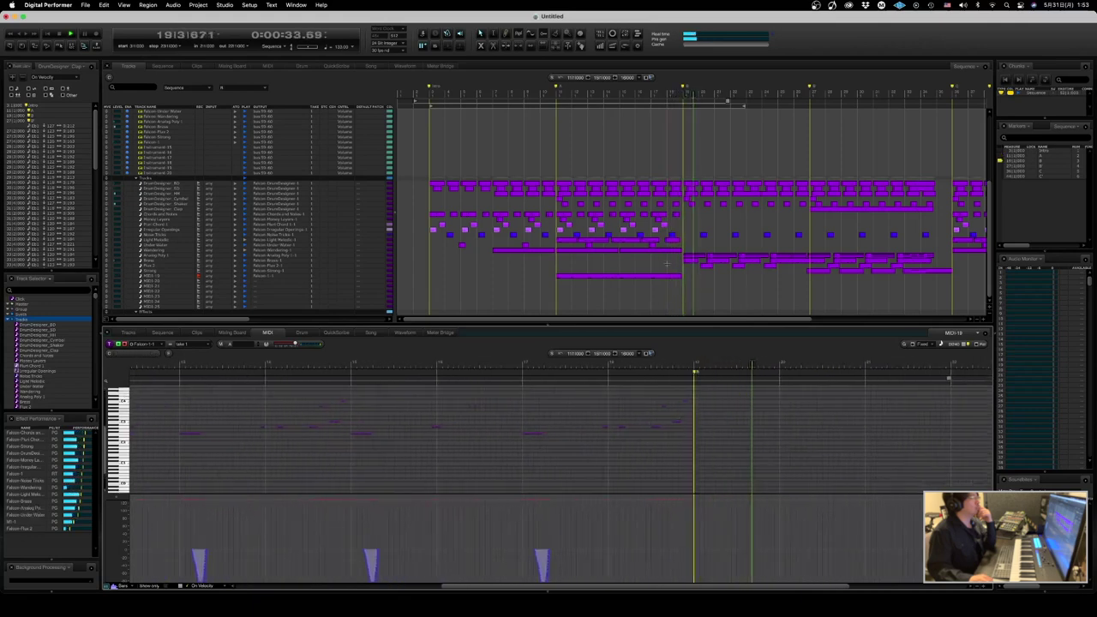
- Reduce the low-band boost in the Big Bad Ugly 1 Digital EQ to about 11 dB and check the program's info page
click(548, 276)
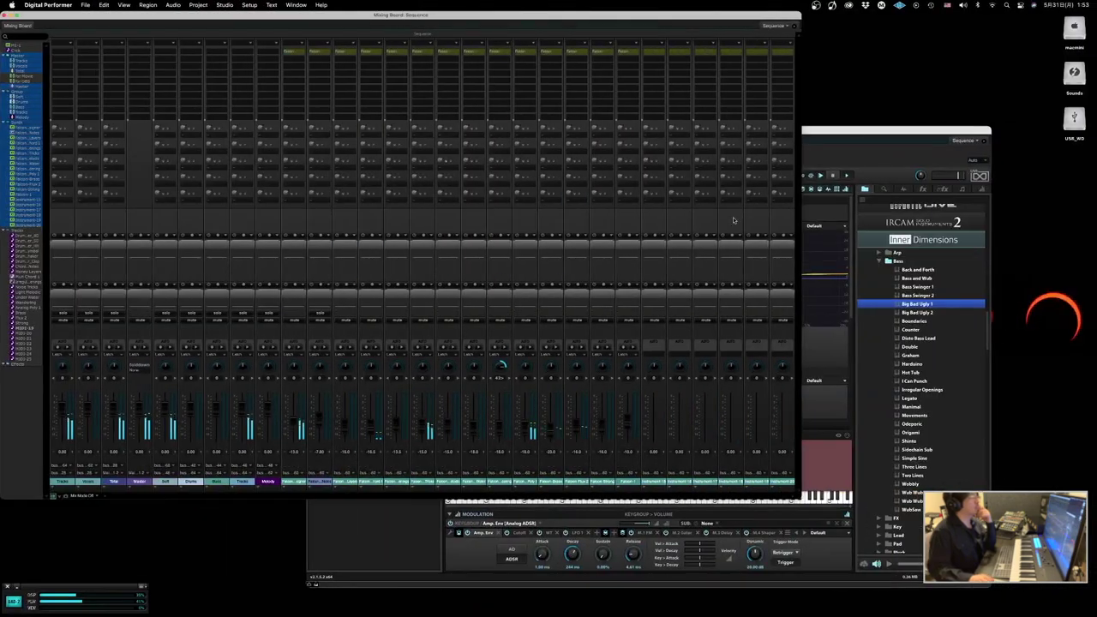
click(859, 142)
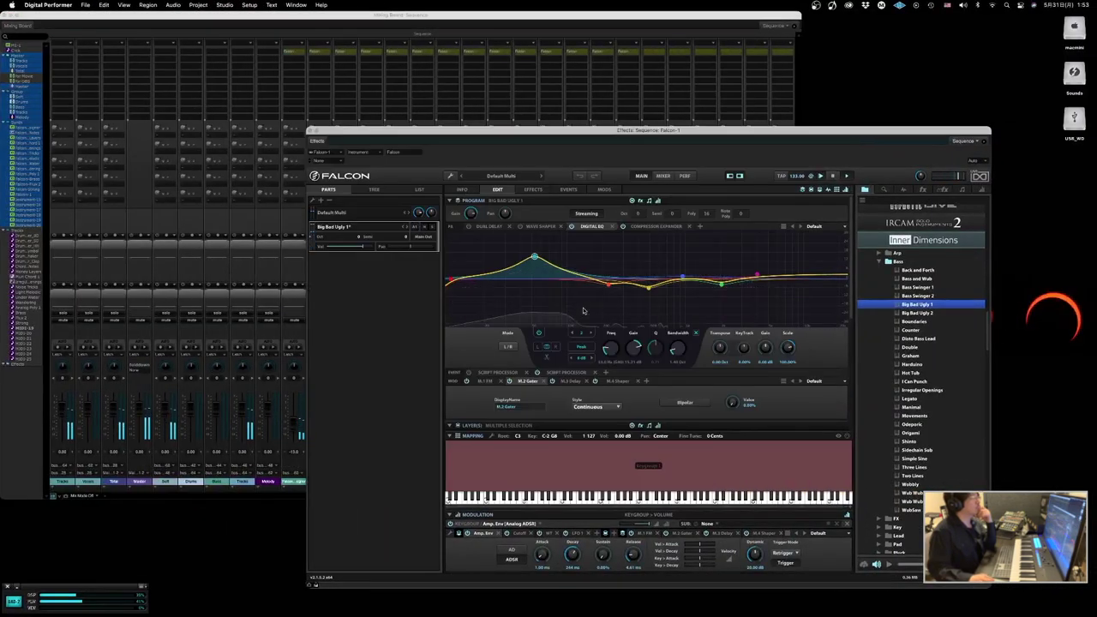
drag(534, 256, 535, 262)
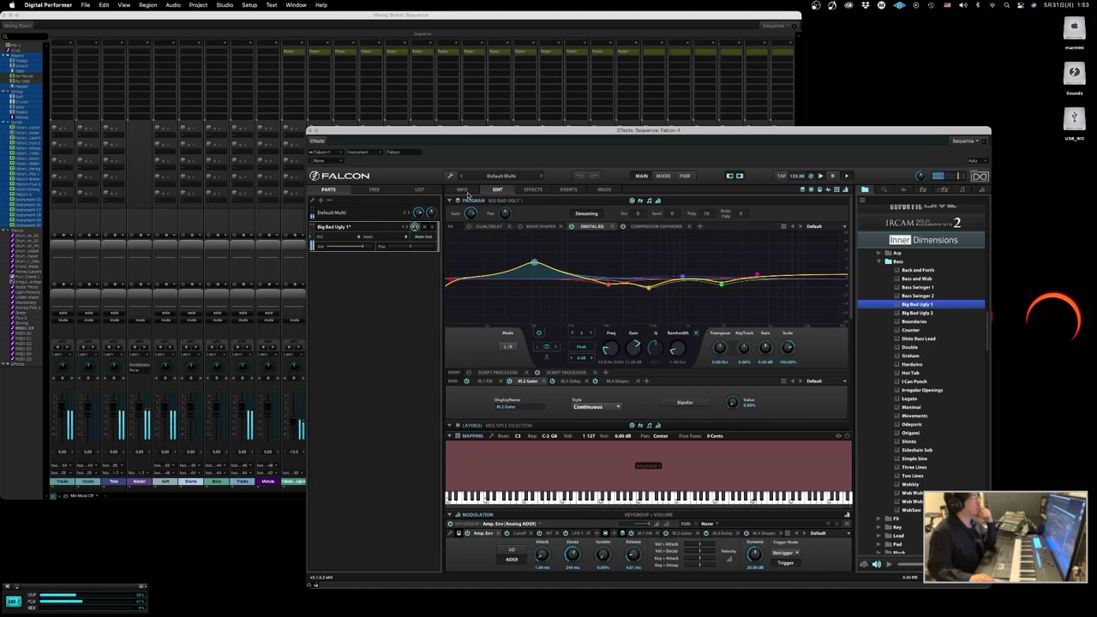
click(462, 189)
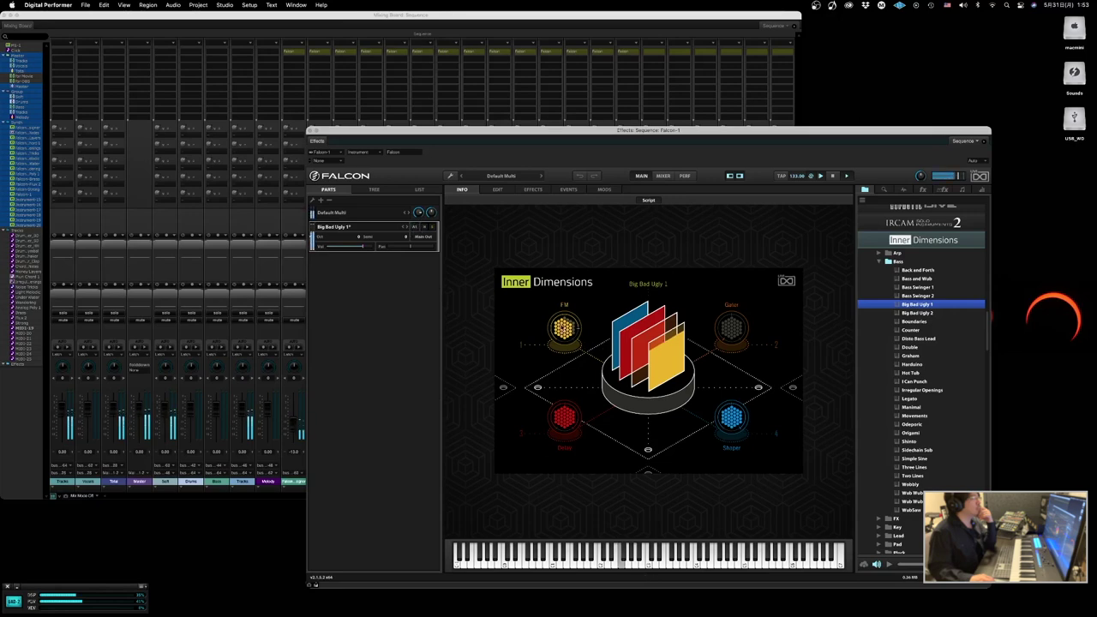
click(498, 190)
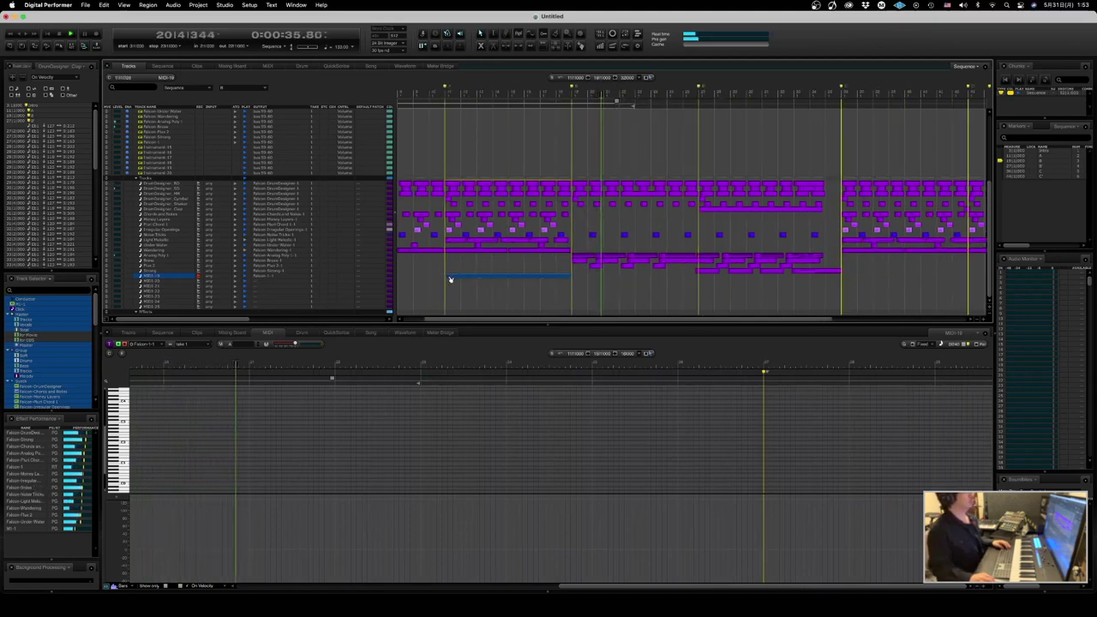
- Copy the section A bass phrase on the MIDI-19 track to the start of section C and quantize the selected notes
click(855, 279)
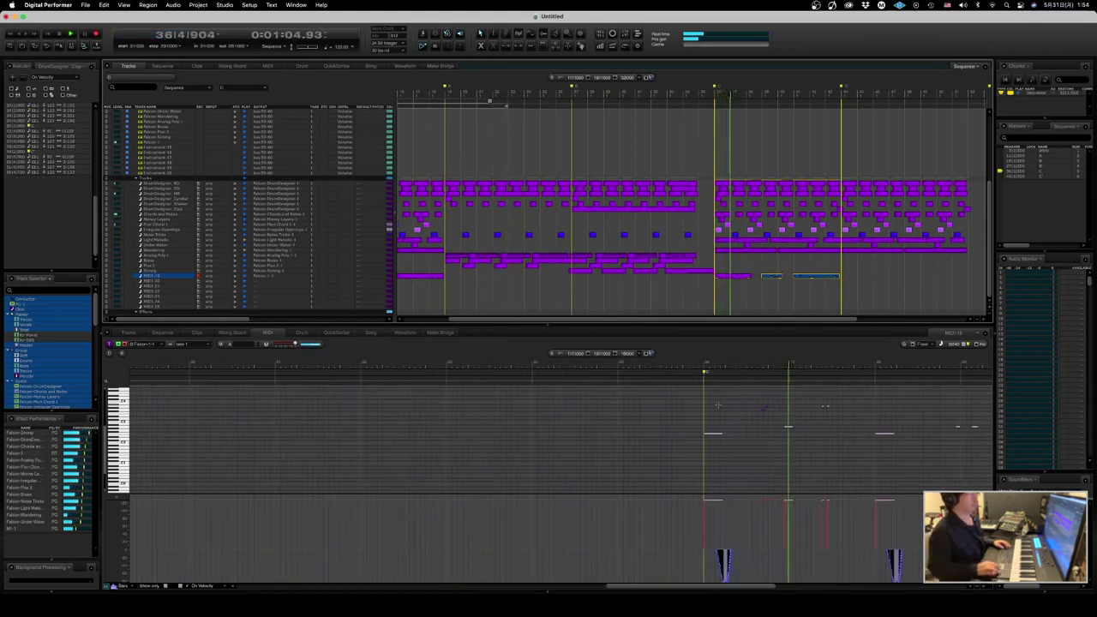
key(super+0)
key(Return)
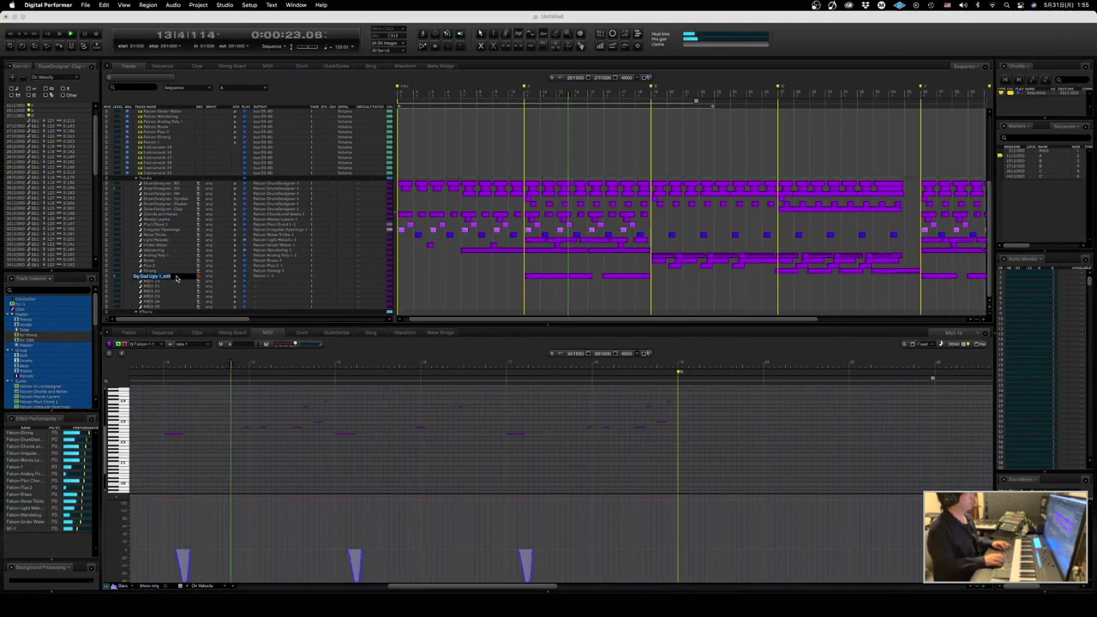
- Rename the bass part's Falcon instrument track to match its MIDI track, Big Bad Ugly 1_edit
click(162, 146)
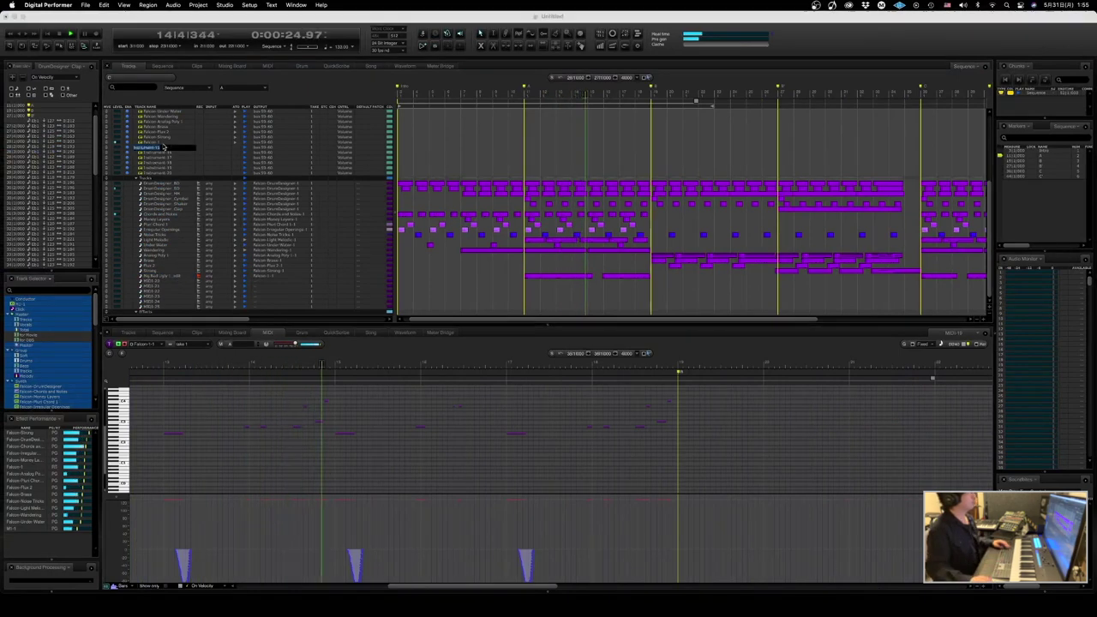
key(BackSpace)
text(Big Bad Ugly 1_edit)
key(Return)
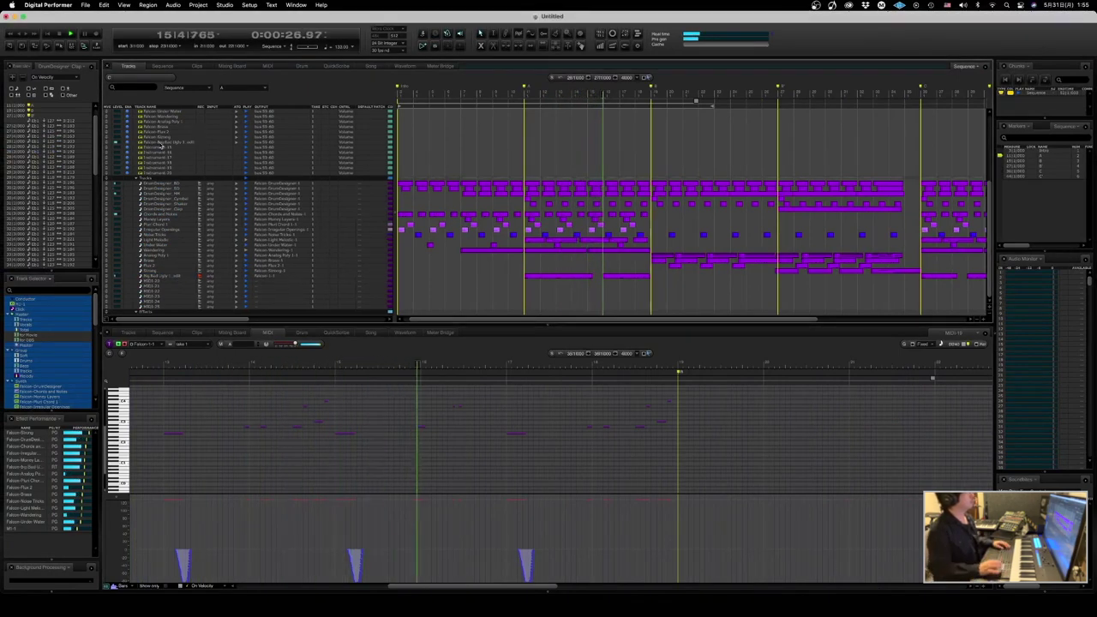
click(174, 277)
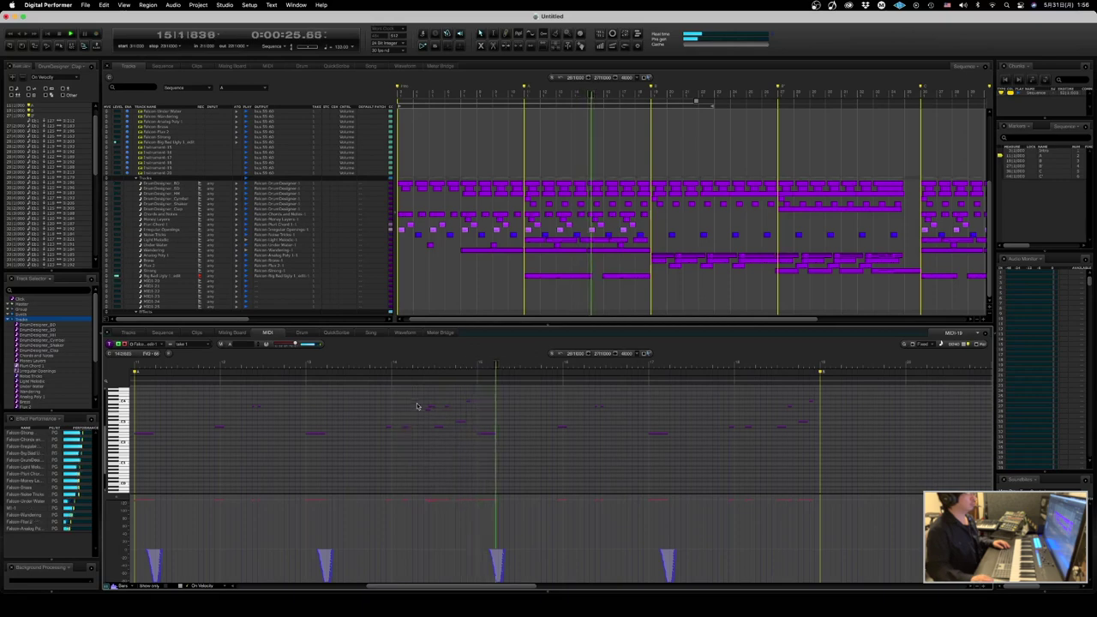
- Adjust the two short notes in bar 14 of the bass phrase and play section A from bar 11
drag(441, 421, 437, 421)
key(Return)
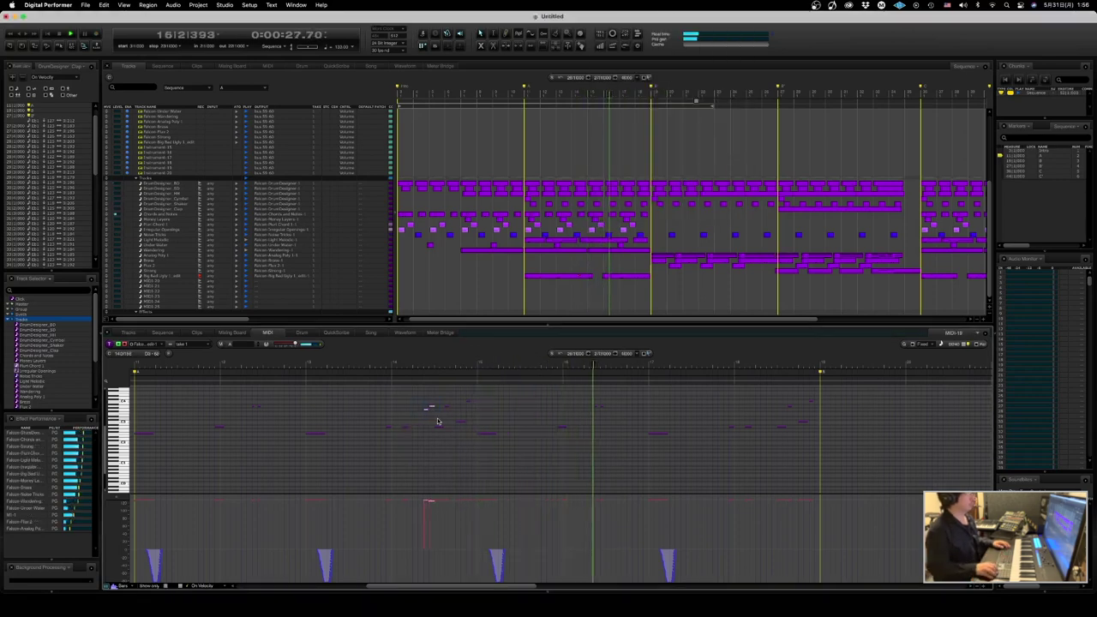
key(Return)
click(435, 409)
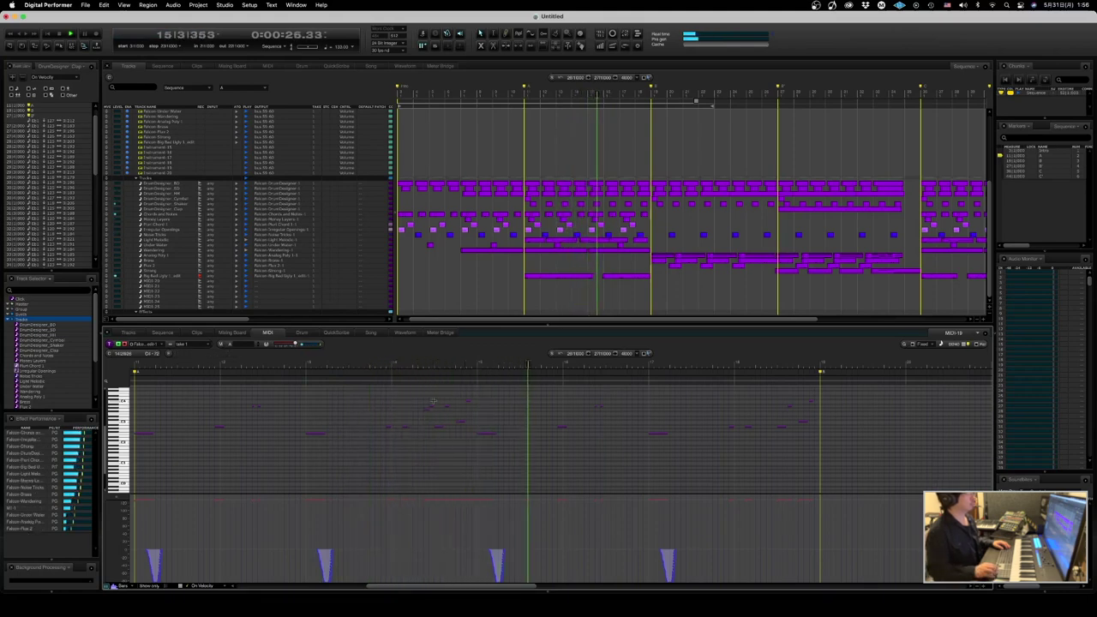
key(KP_Decimal)
text(11)
key(Return)
- Copy bar 14 of the Big Bad Ugly 1_edit bass part over bar 18
click(579, 274)
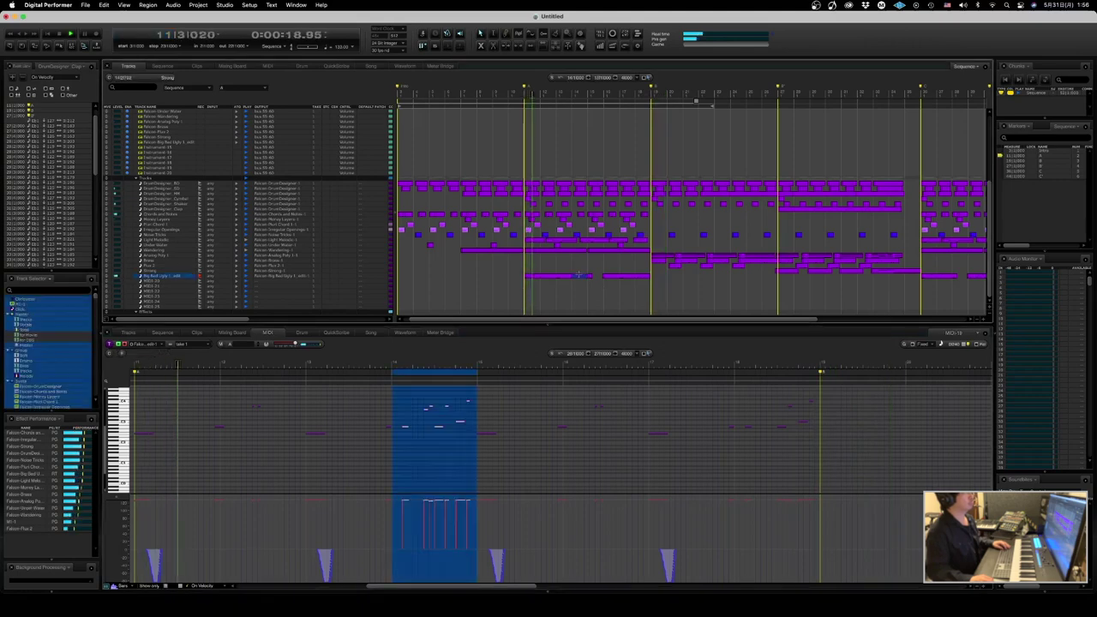
click(646, 276)
key(super+v)
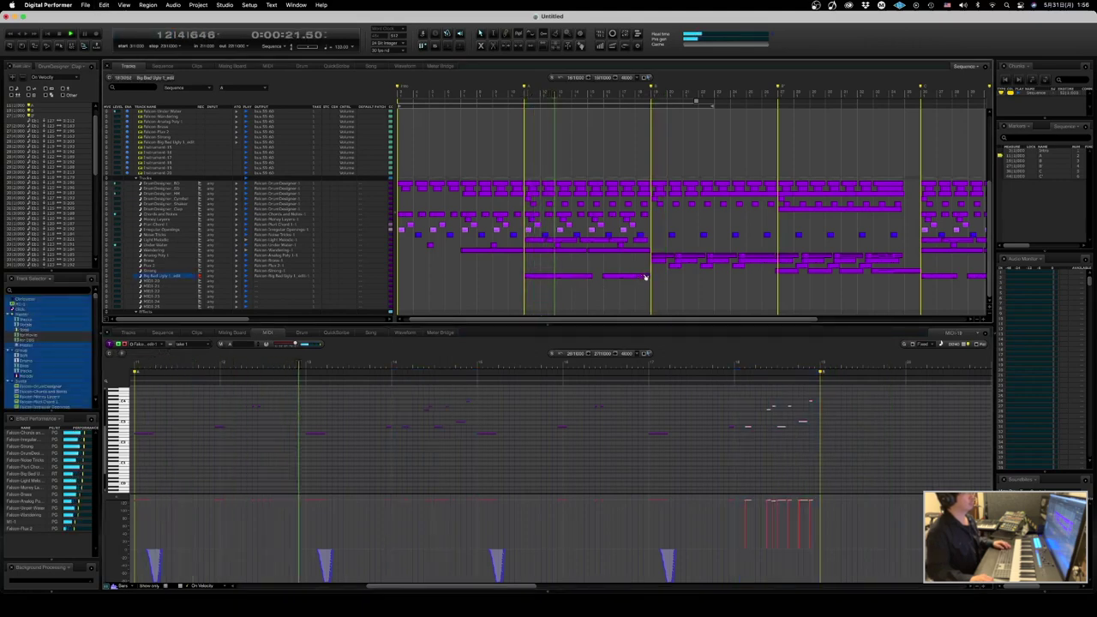
- Copy the revised bass part from all of section A over section C of the Big Bad Ugly 1_edit track
click(659, 482)
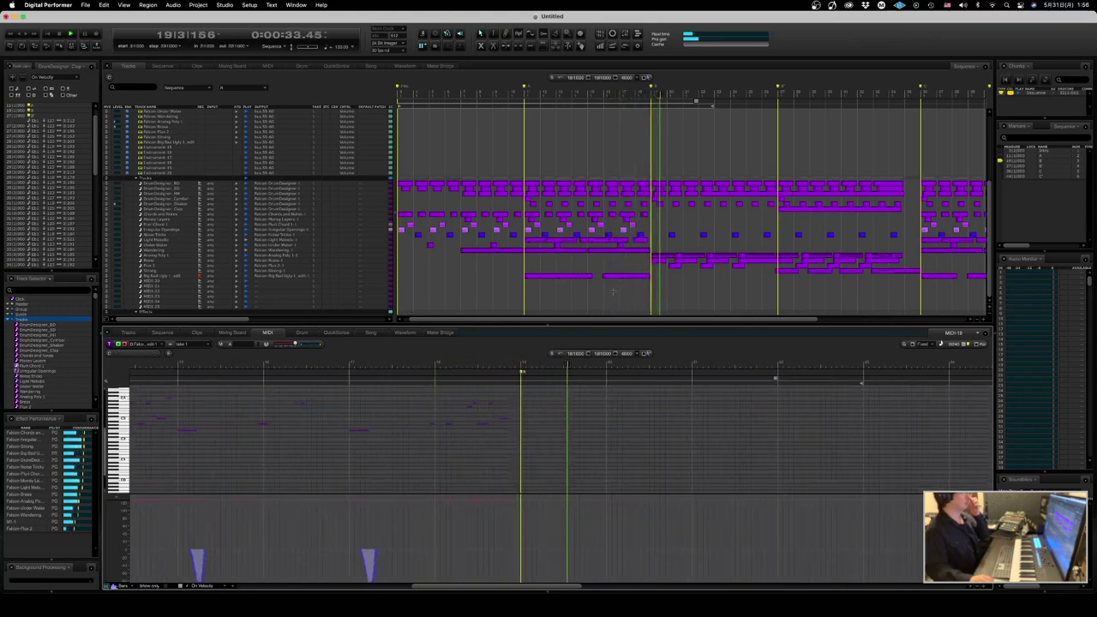
drag(661, 276, 529, 277)
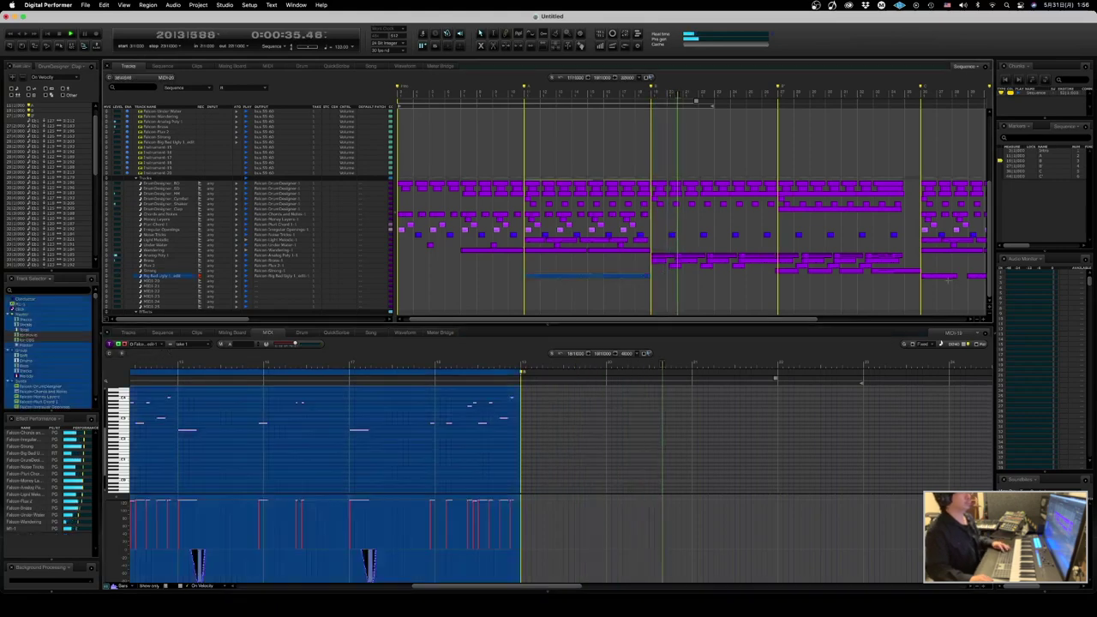
mouse_move(922, 276)
mouse_down()
mouse_move(938, 287)
mouse_move(842, 276)
mouse_up()
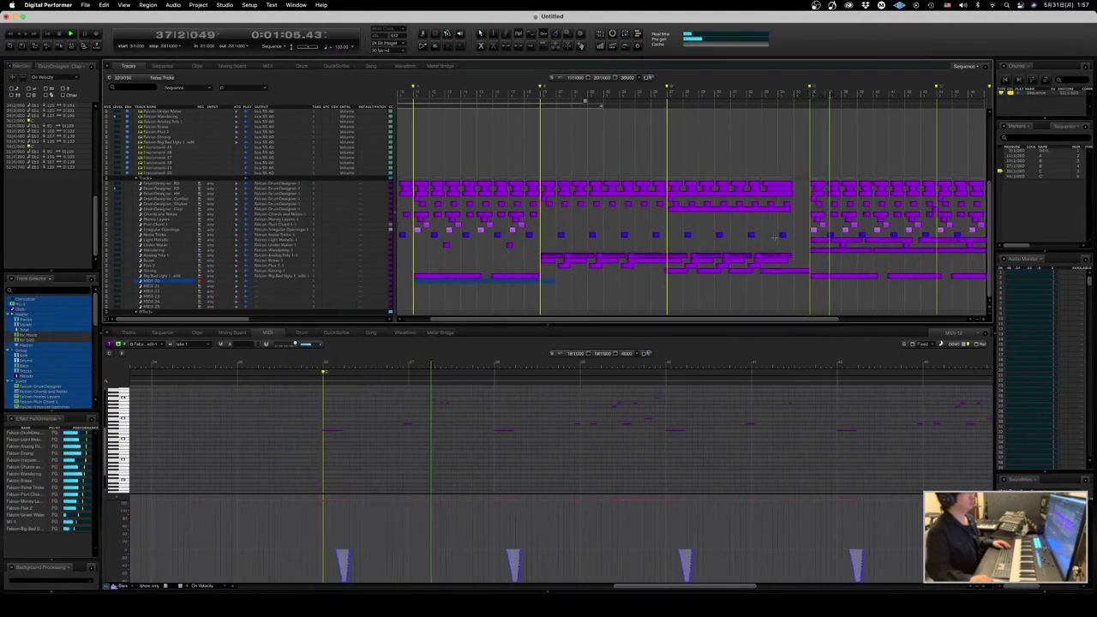
- Clear the Wandering part throughout section C and arm that track for recording
click(811, 249)
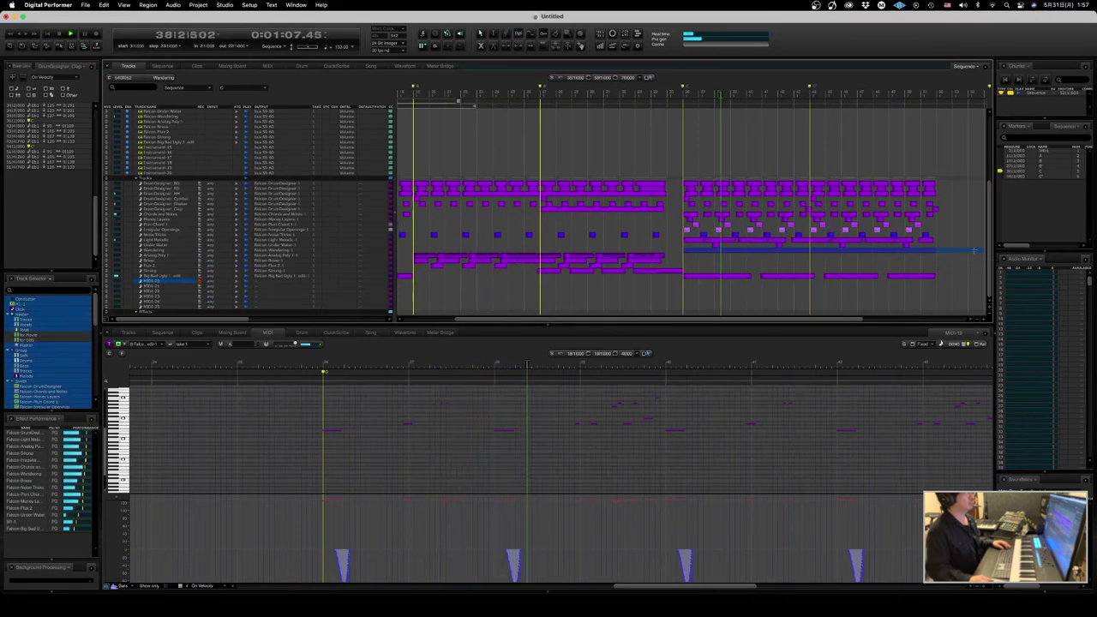
click(905, 251)
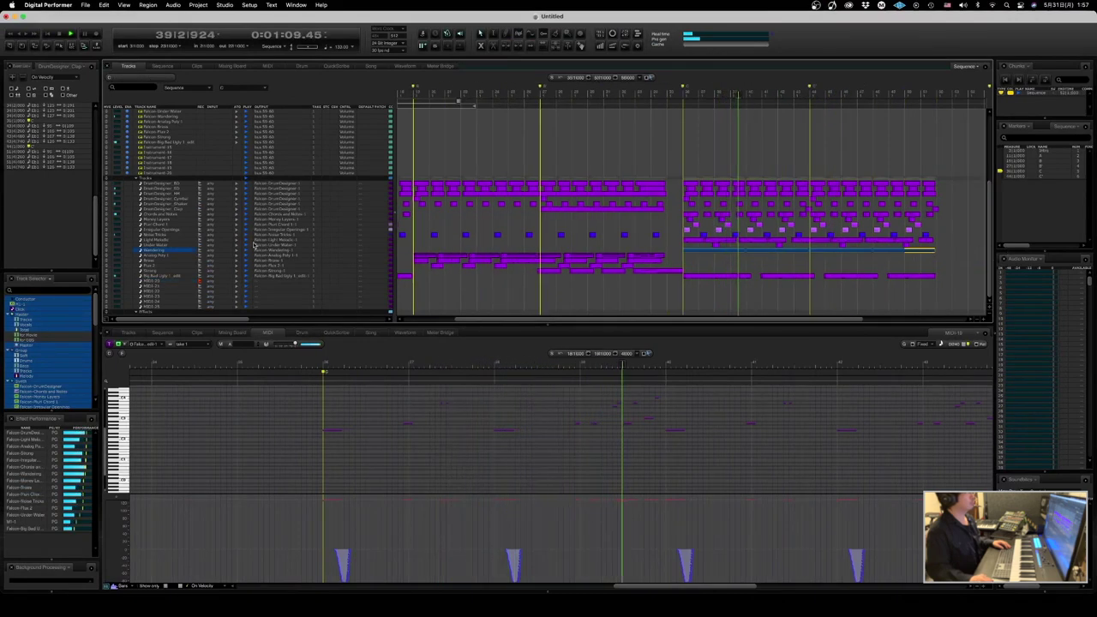
click(734, 243)
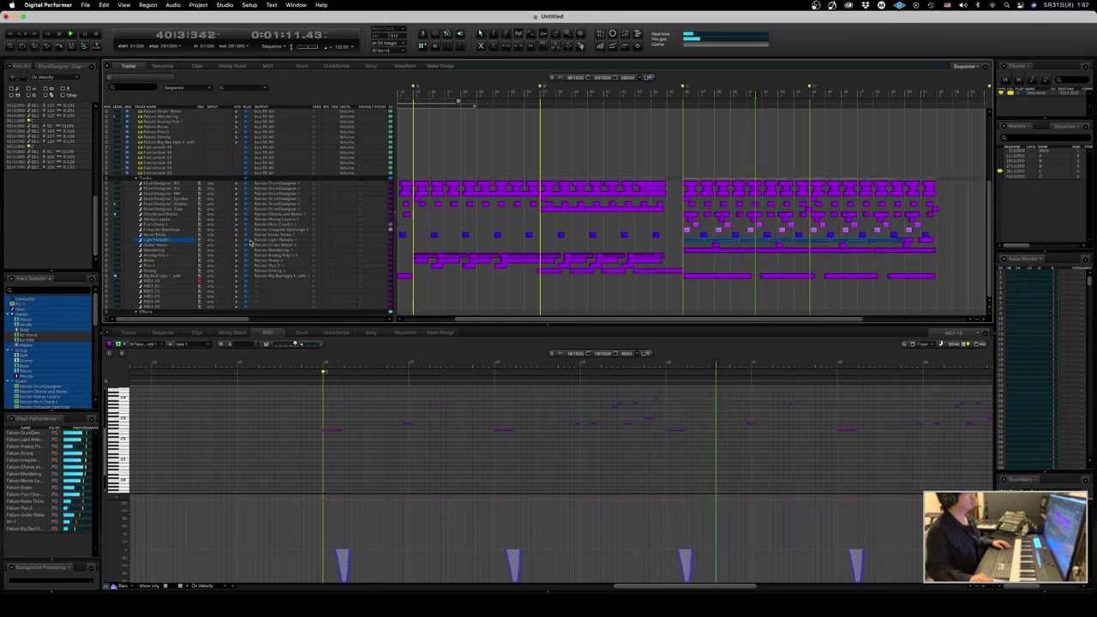
click(697, 251)
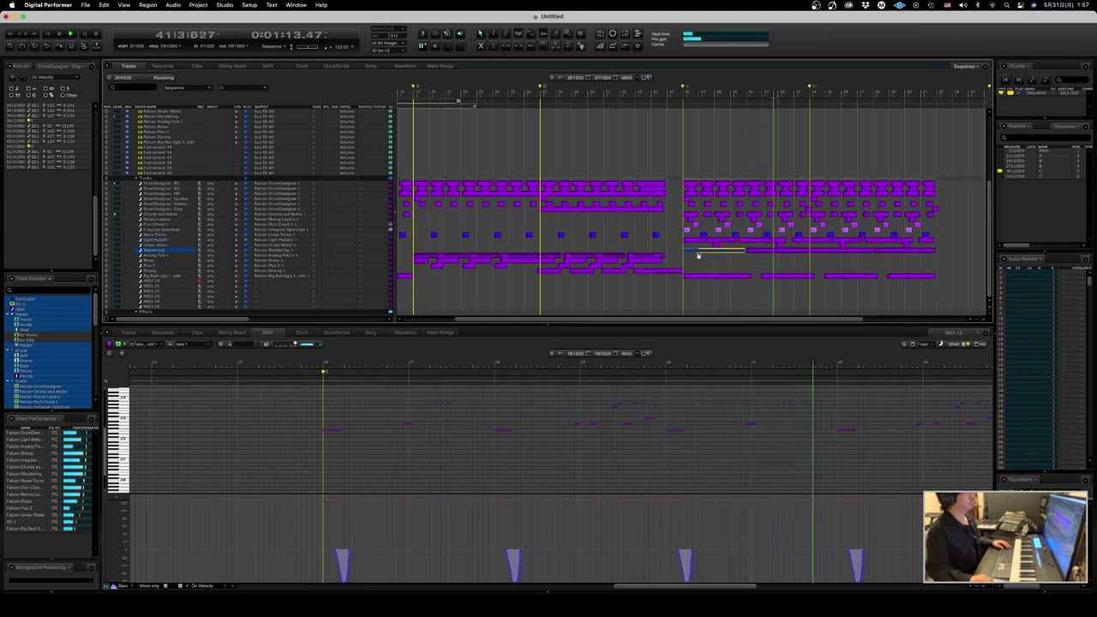
drag(955, 249, 683, 249)
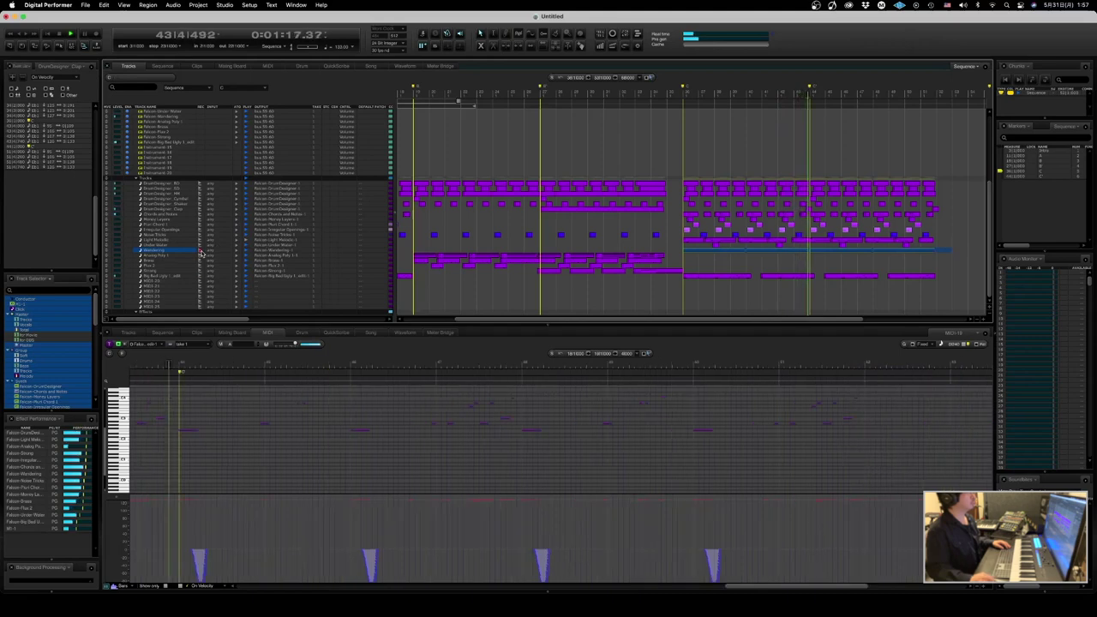
key(Return)
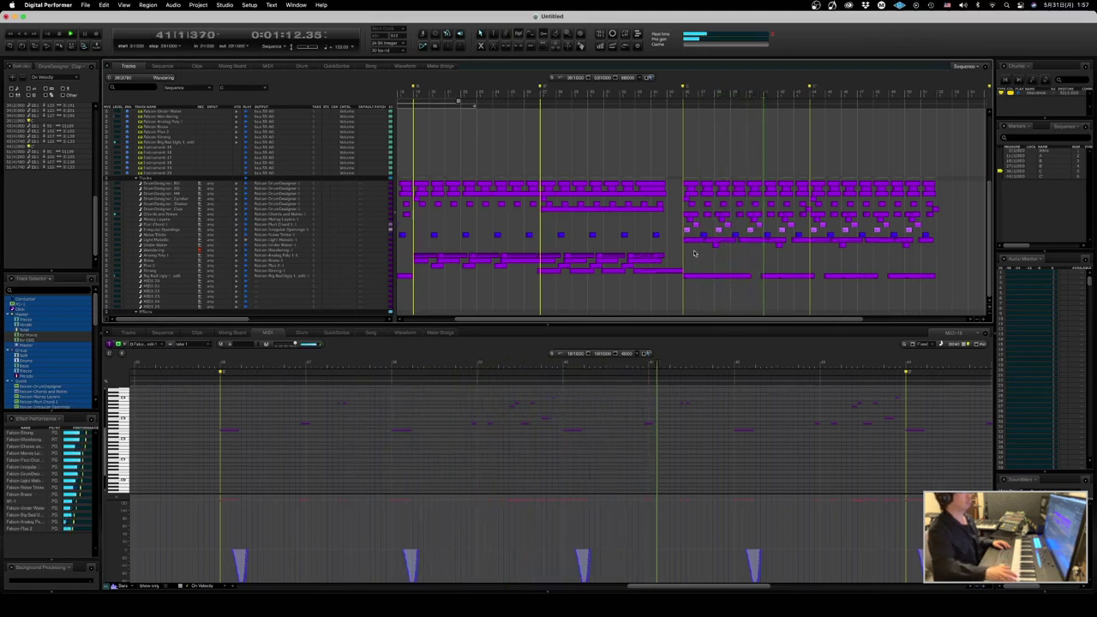
- Play the lead-in to section C, check the mixer levels, and record a short Wandering passage just before the section
key(KP_Decimal)
text(35)
key(Return)
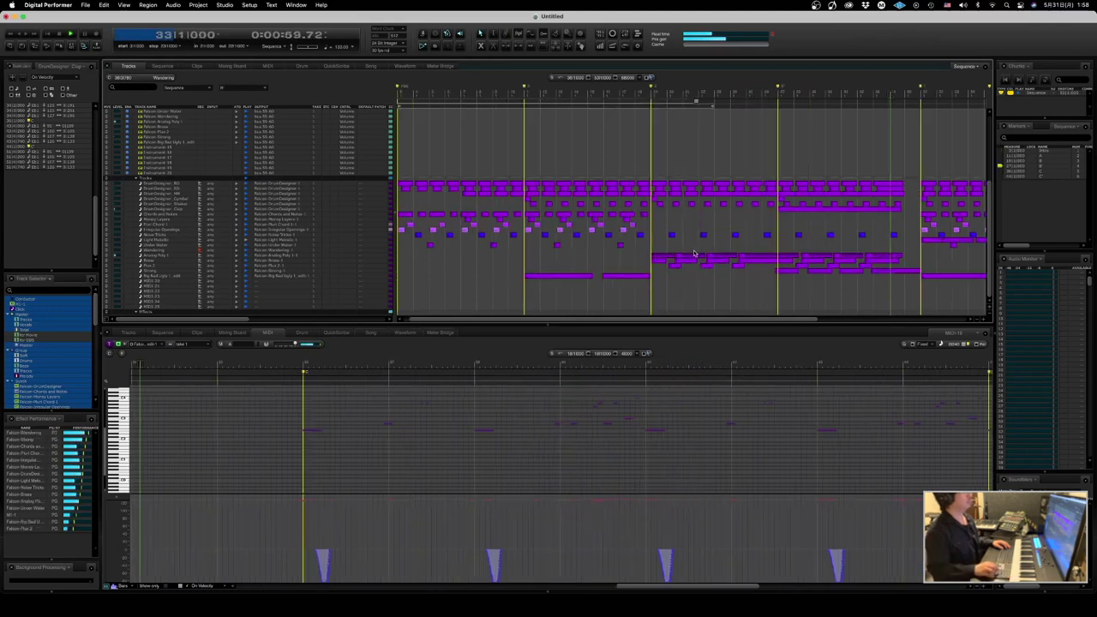
key(space)
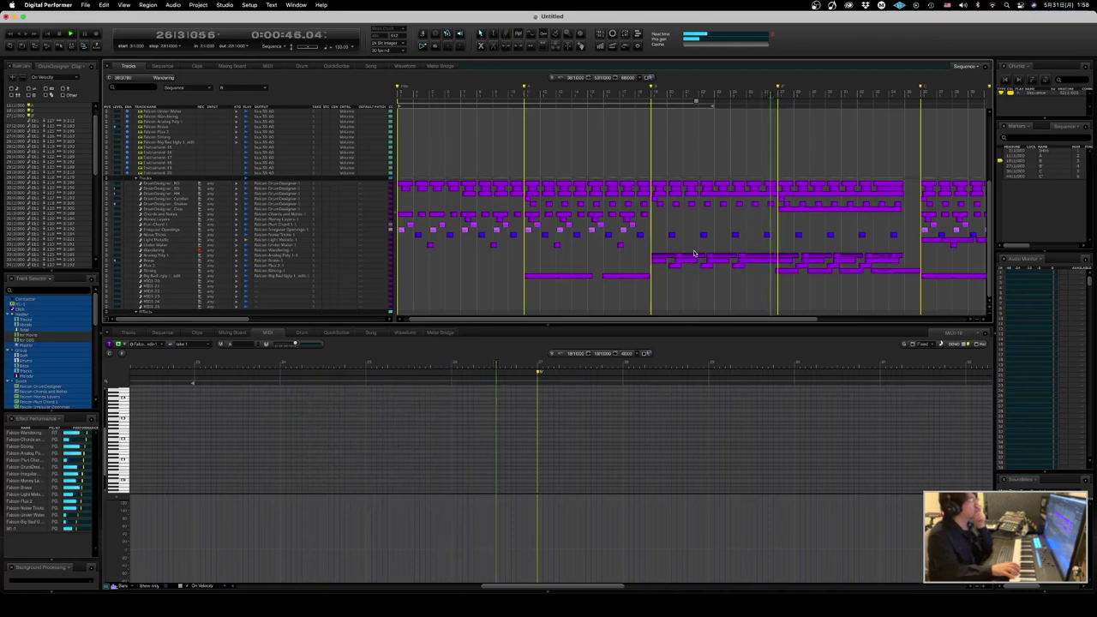
key(ctrl+Right)
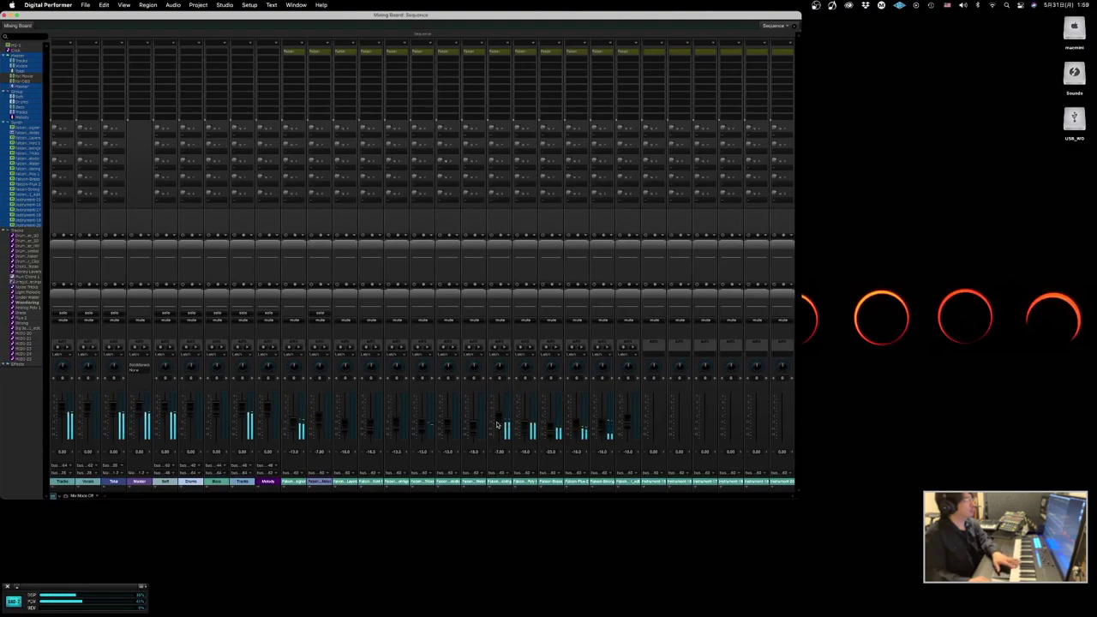
key(ctrl+Left)
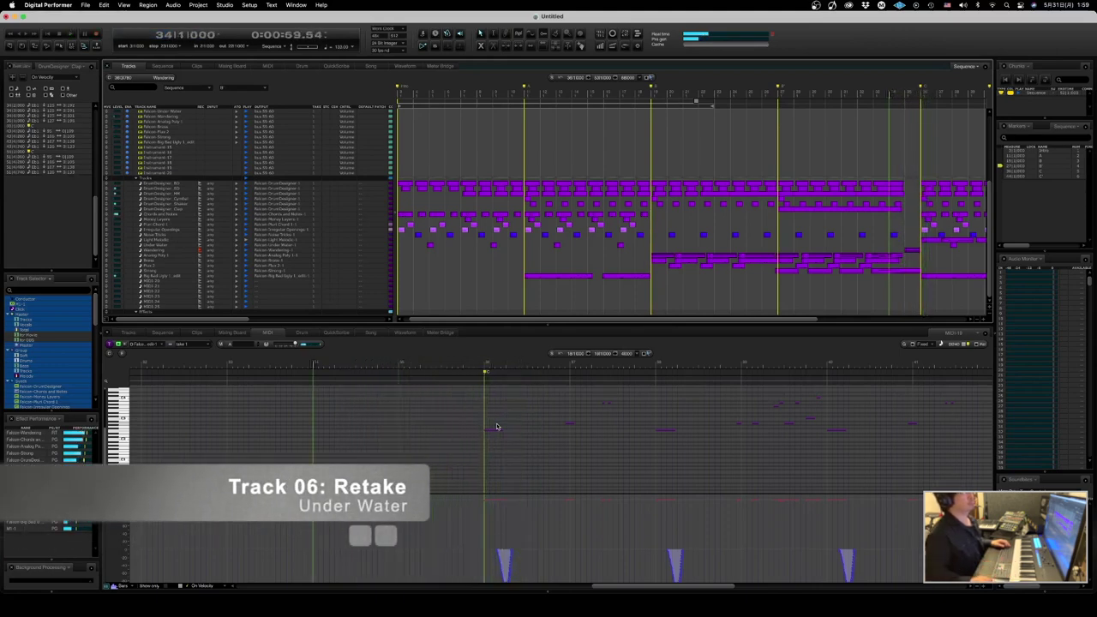
- Select the new Wandering passage leading into section C and disarm the track's recording
drag(898, 248, 928, 249)
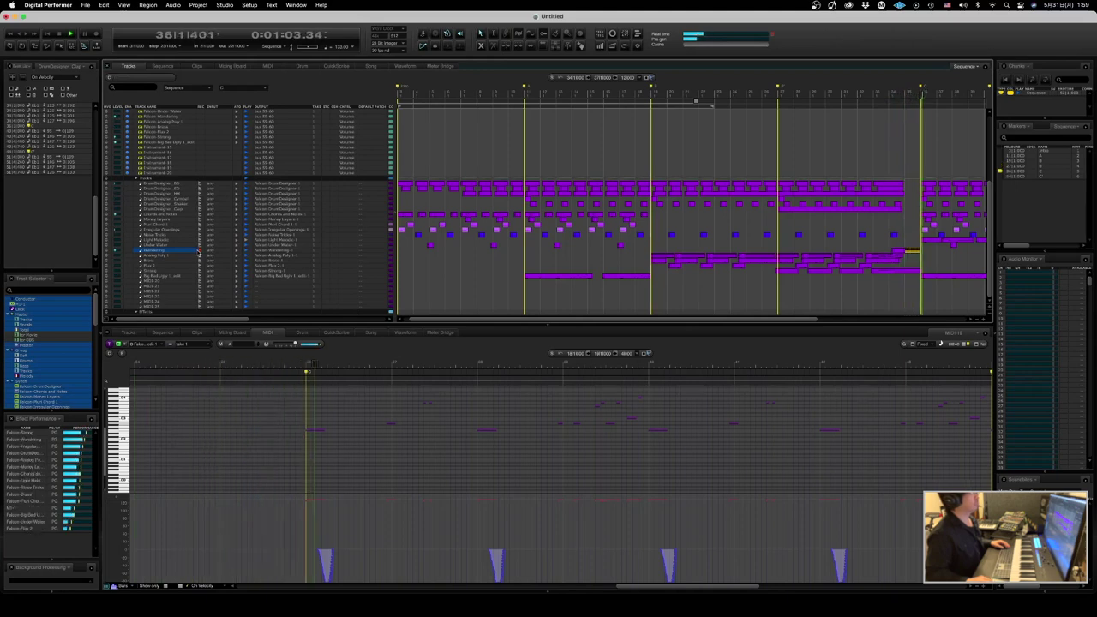
click(234, 256)
click(244, 257)
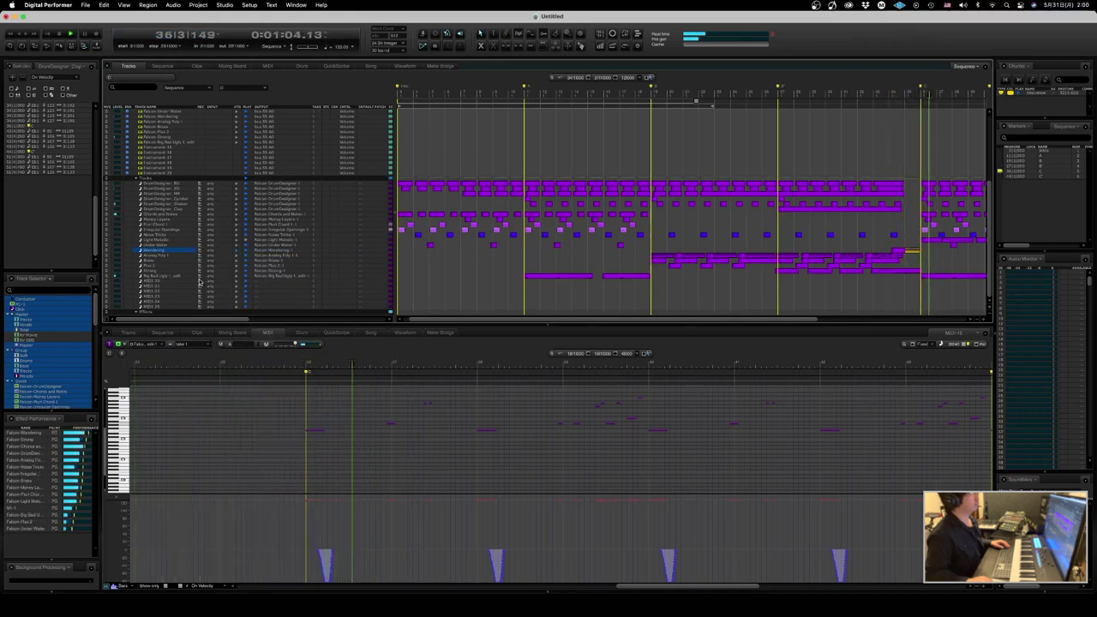
- Add a Falcon instance to the first unused instrument track and route the MIDI-20 track's output to Falcon-1-1
click(182, 279)
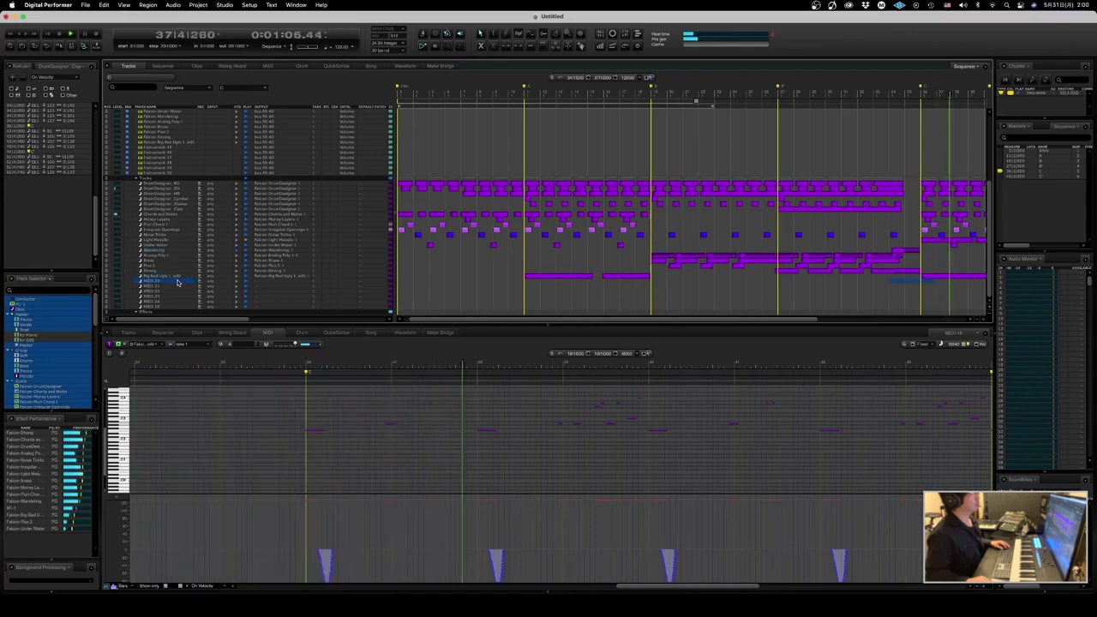
key(ctrl+Right)
key(ctrl+Left)
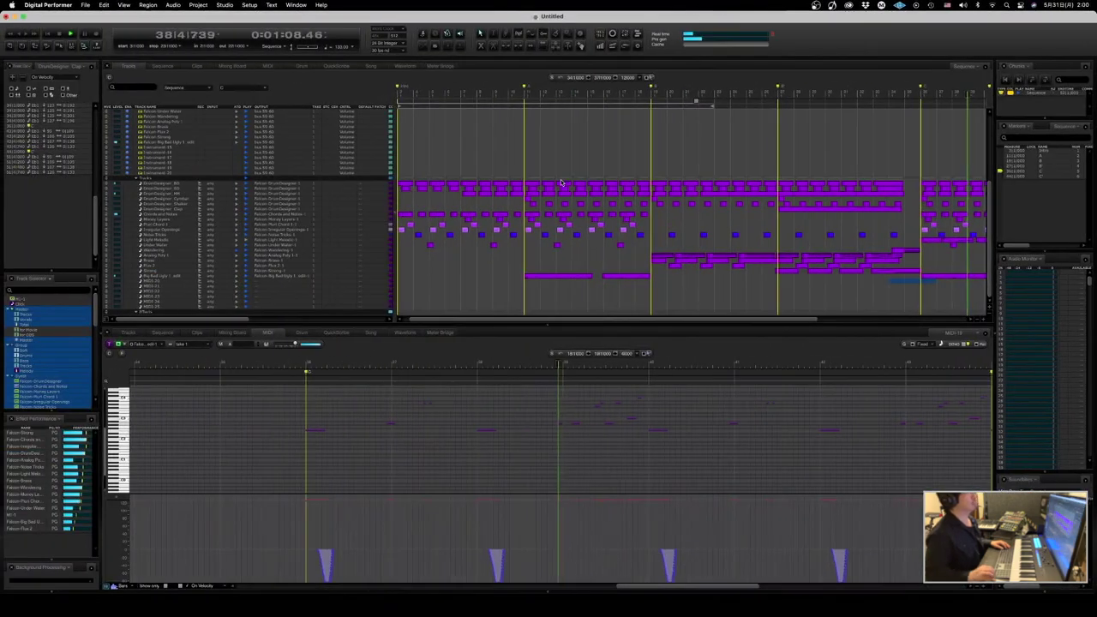
key(space)
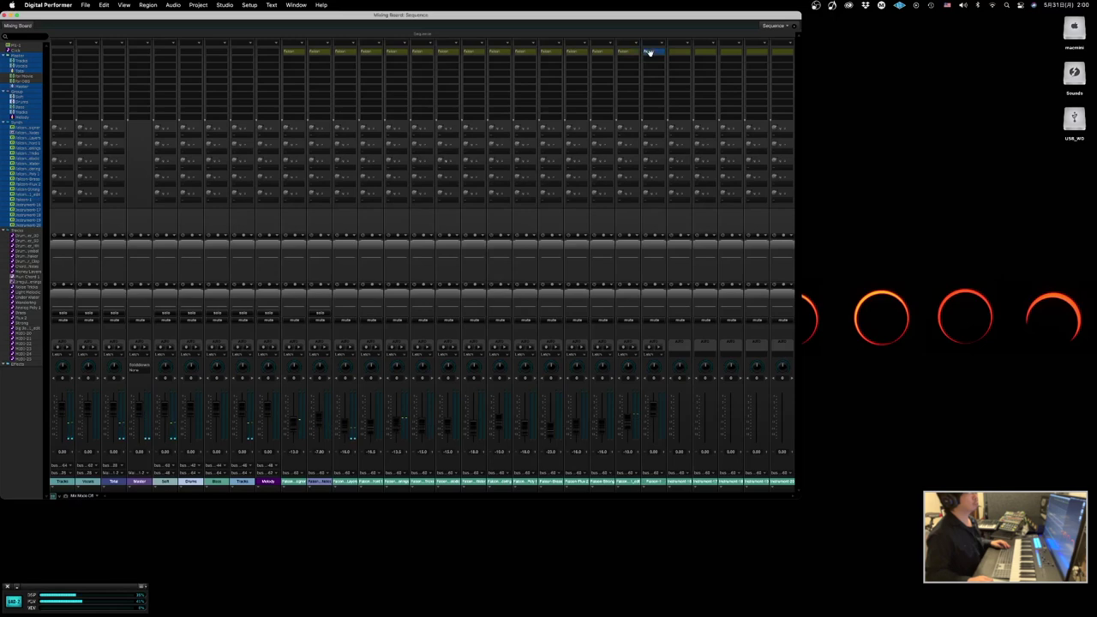
click(648, 52)
click(581, 20)
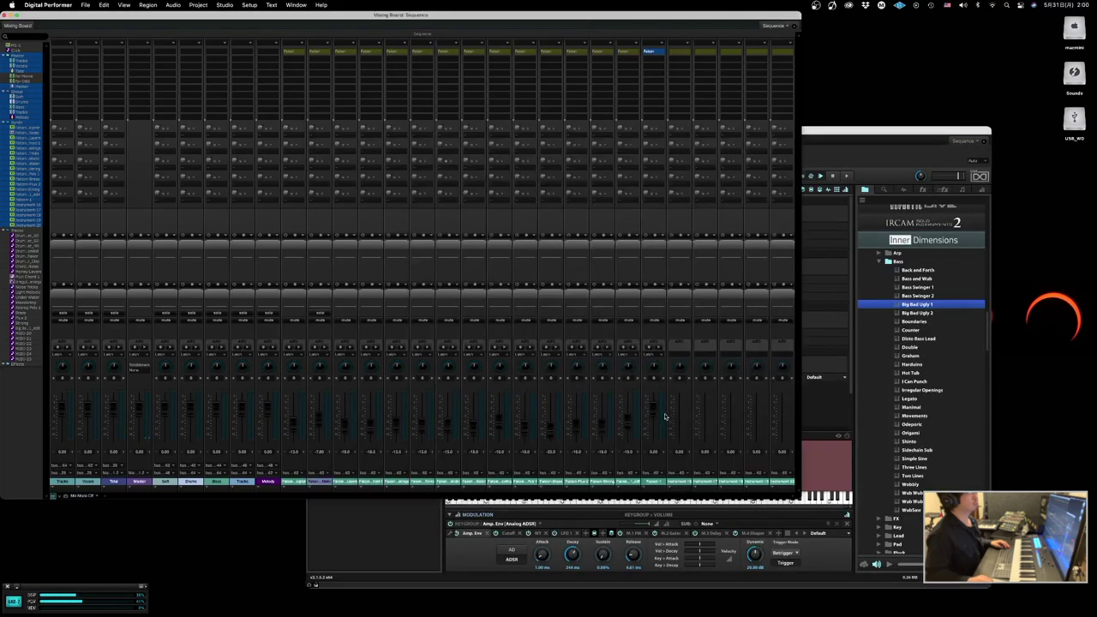
click(417, 529)
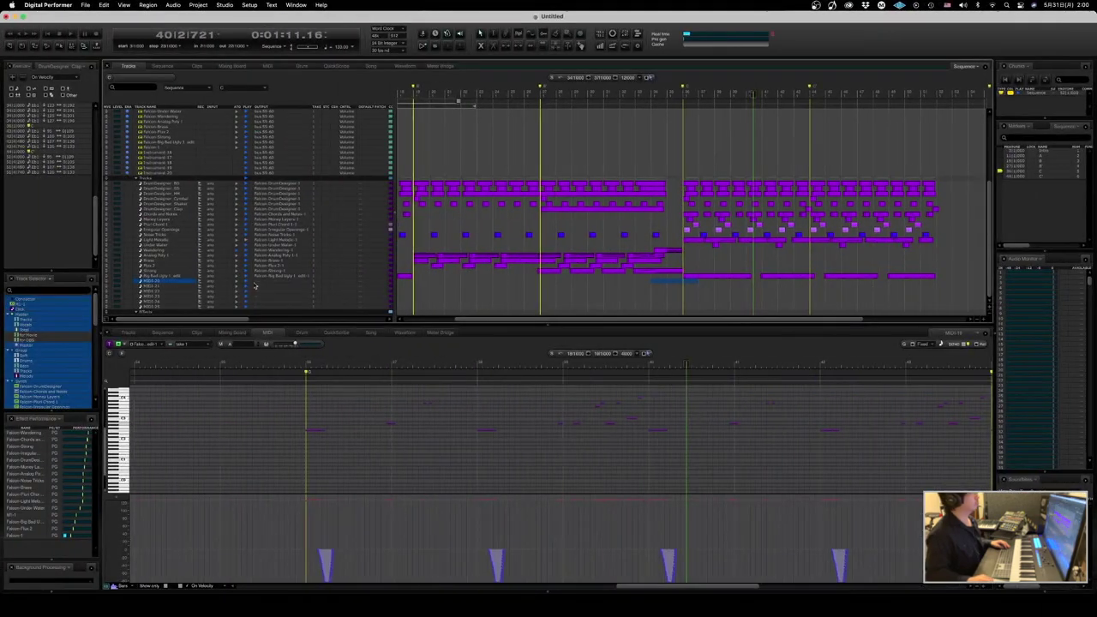
click(270, 281)
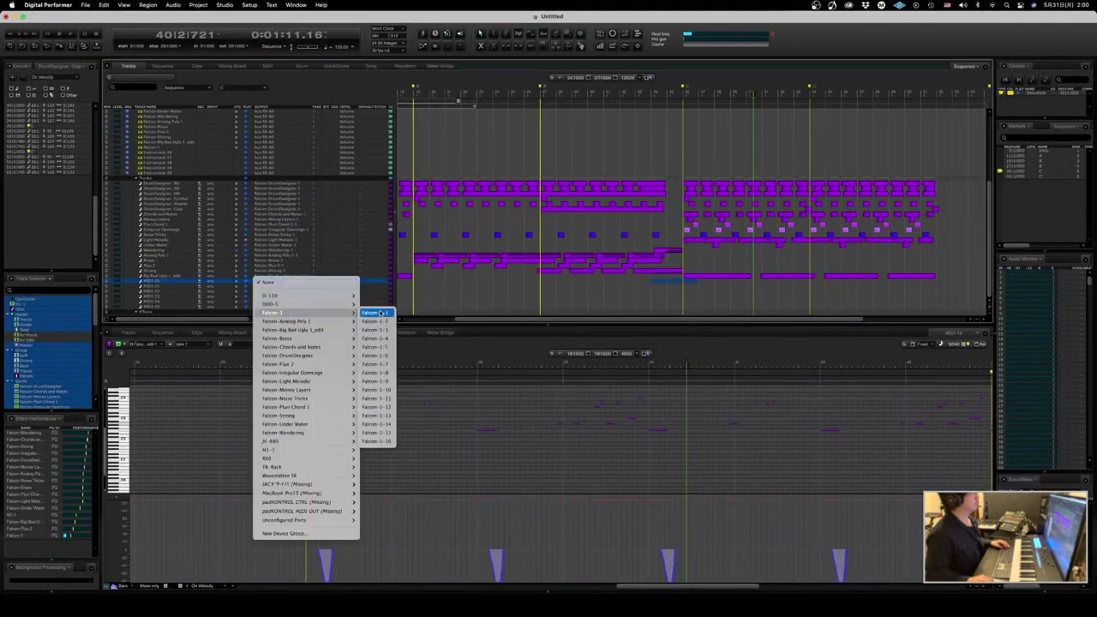
click(381, 312)
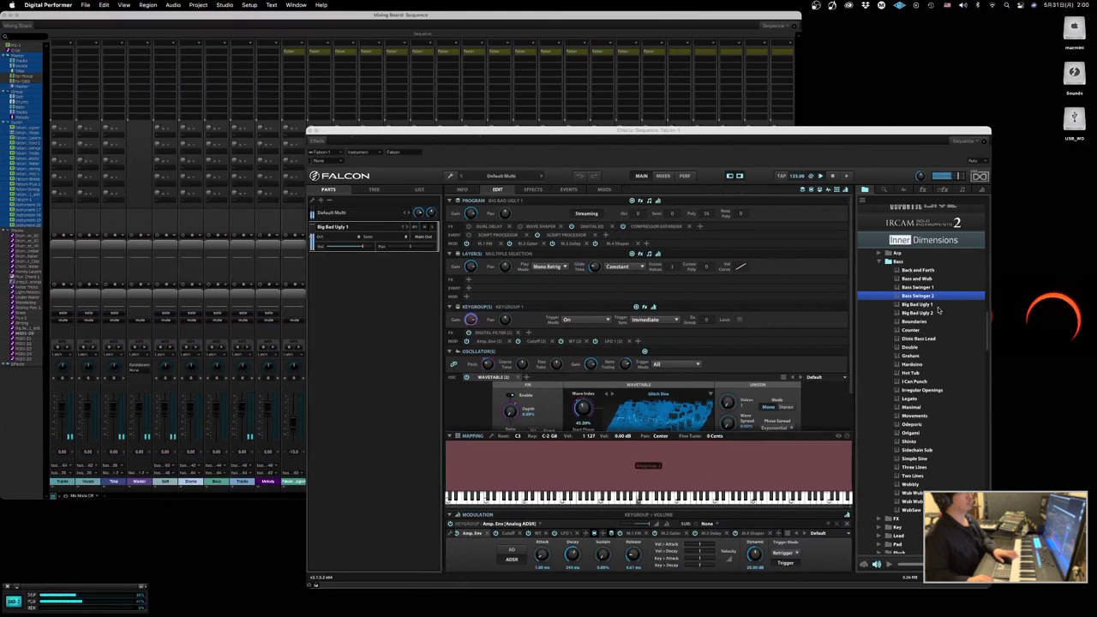
- Load the Big Bad Ugly 2 bass preset and switch the Inner Dimensions preset browser from Bass to the Arp folder
click(938, 312)
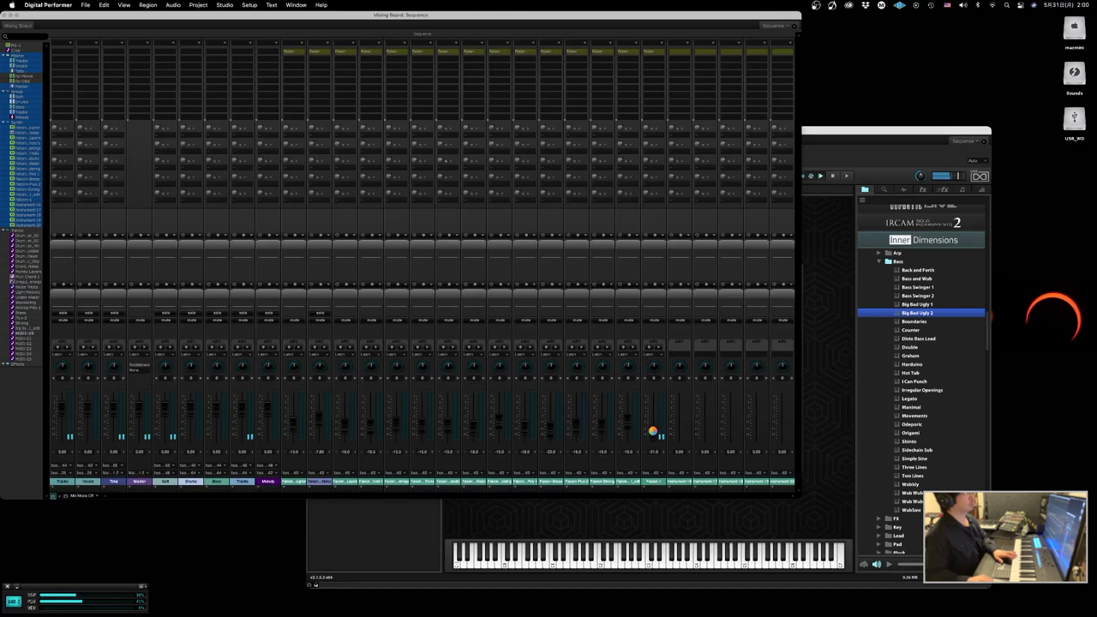
click(877, 262)
click(879, 253)
click(272, 283)
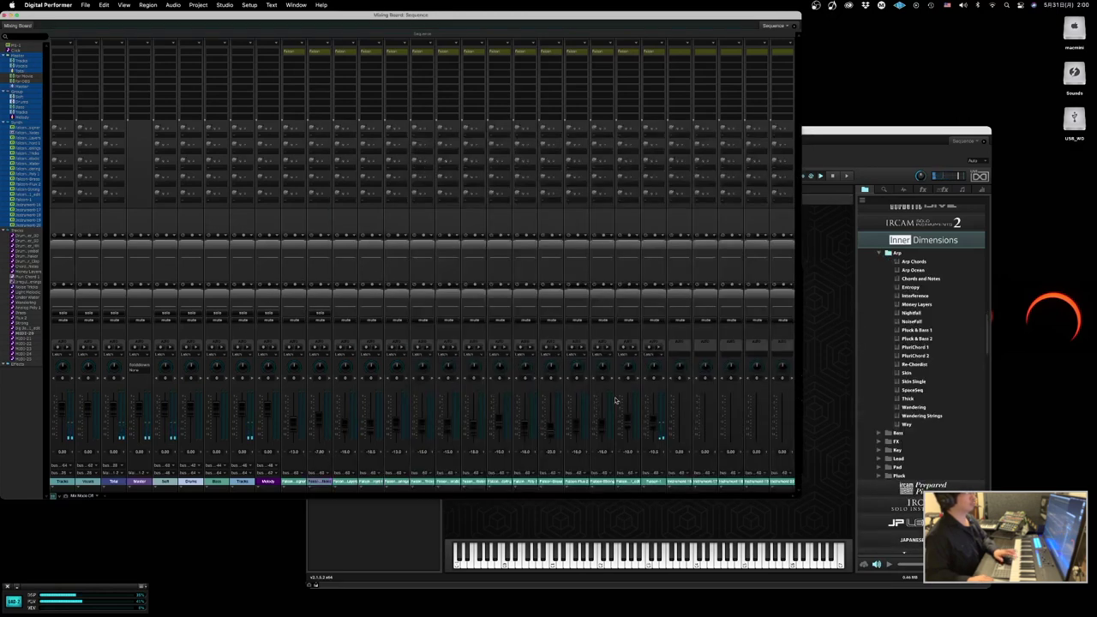
- Audition the Arp presets from Arp Ocean onward and load NoiseFall into the Falcon-1 instrument
double_click(918, 270)
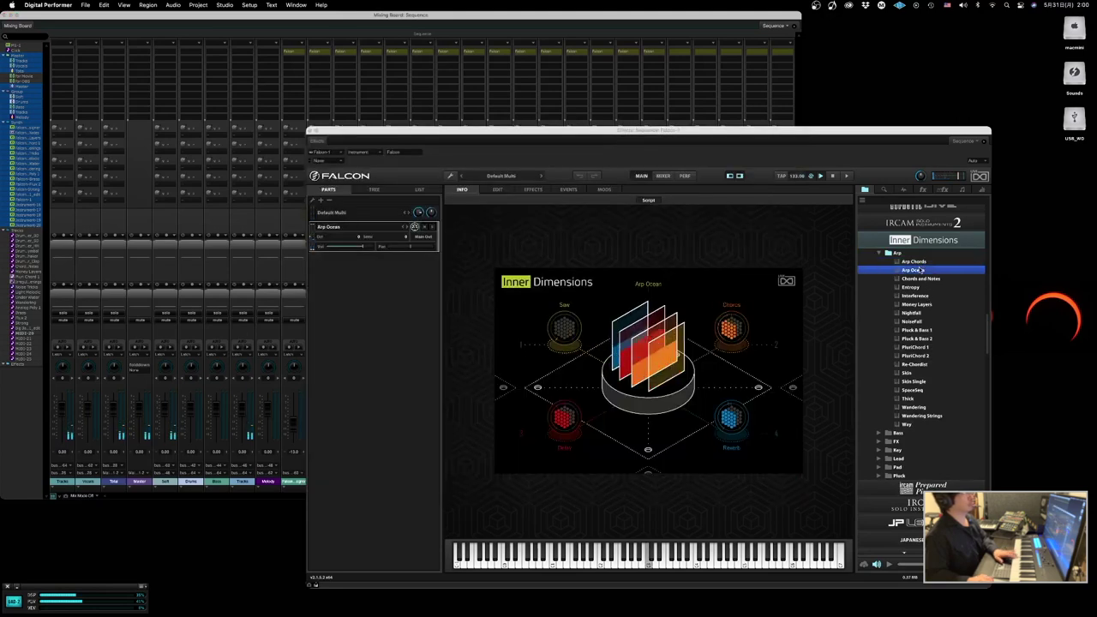
double_click(921, 278)
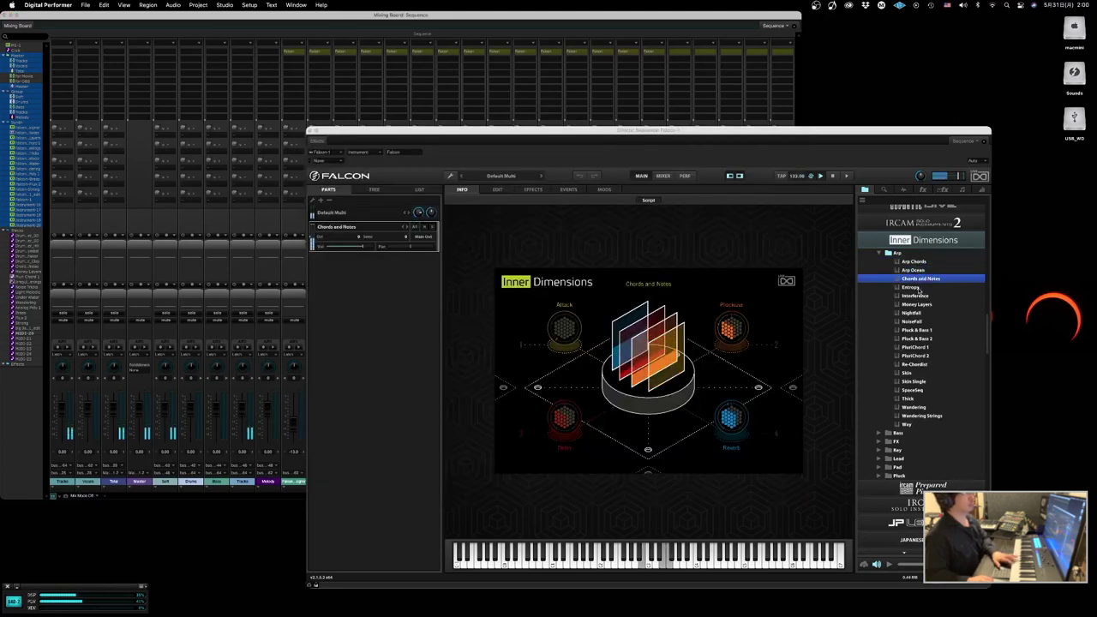
double_click(919, 288)
double_click(915, 296)
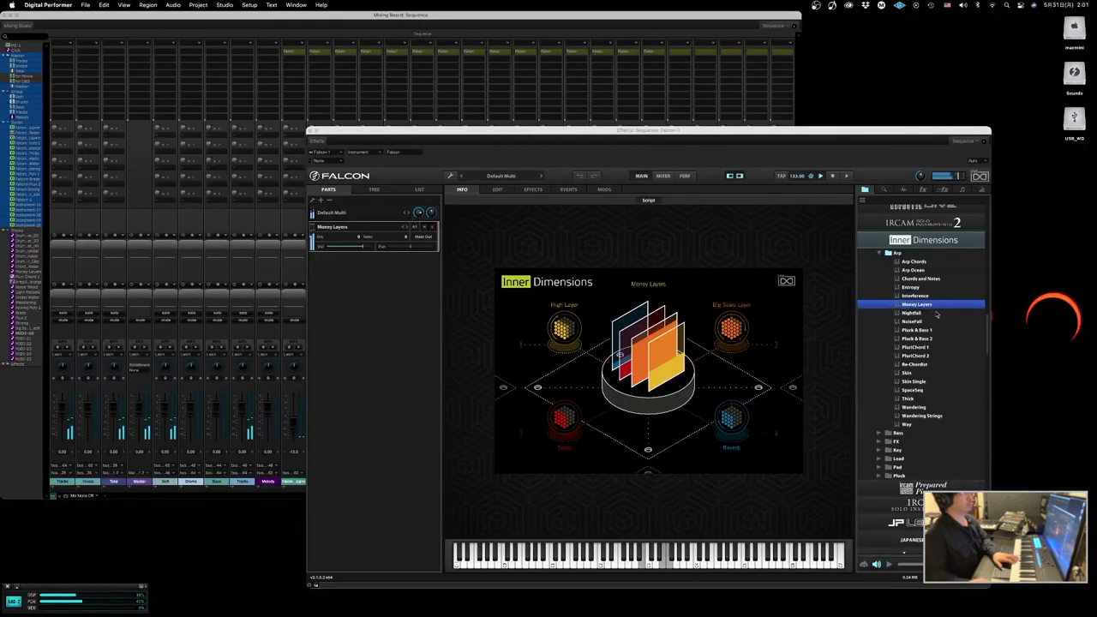
double_click(930, 313)
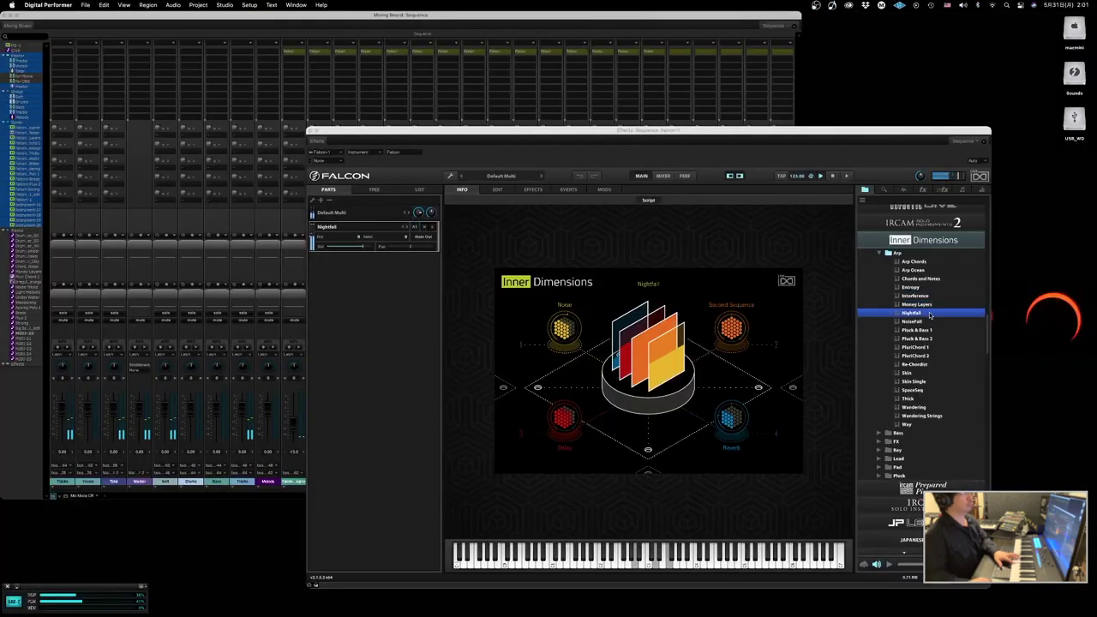
double_click(927, 321)
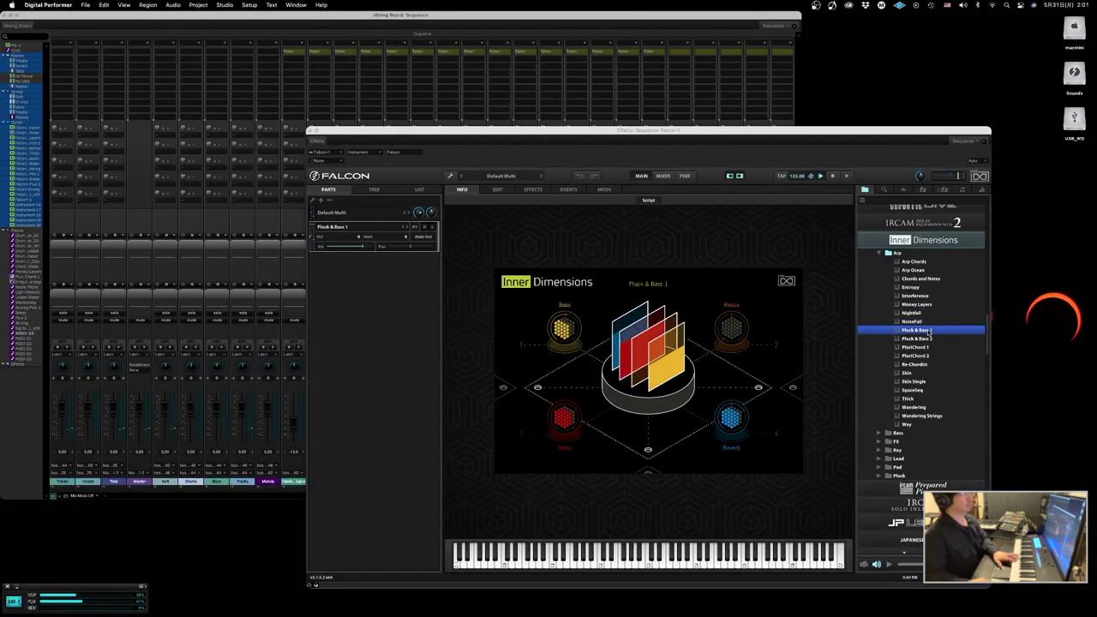
- Bring the mixing board forward for the Falcon-1 channel and return to the sequence's track overview
click(291, 265)
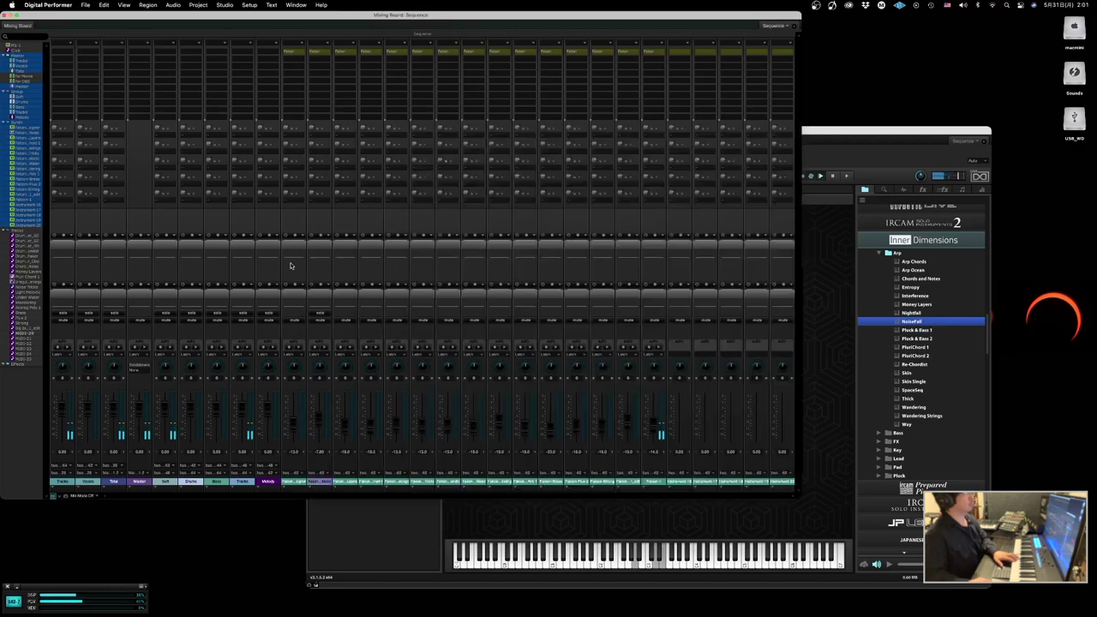
key(ctrl+Left)
right_click(654, 423)
key(ctrl+Right)
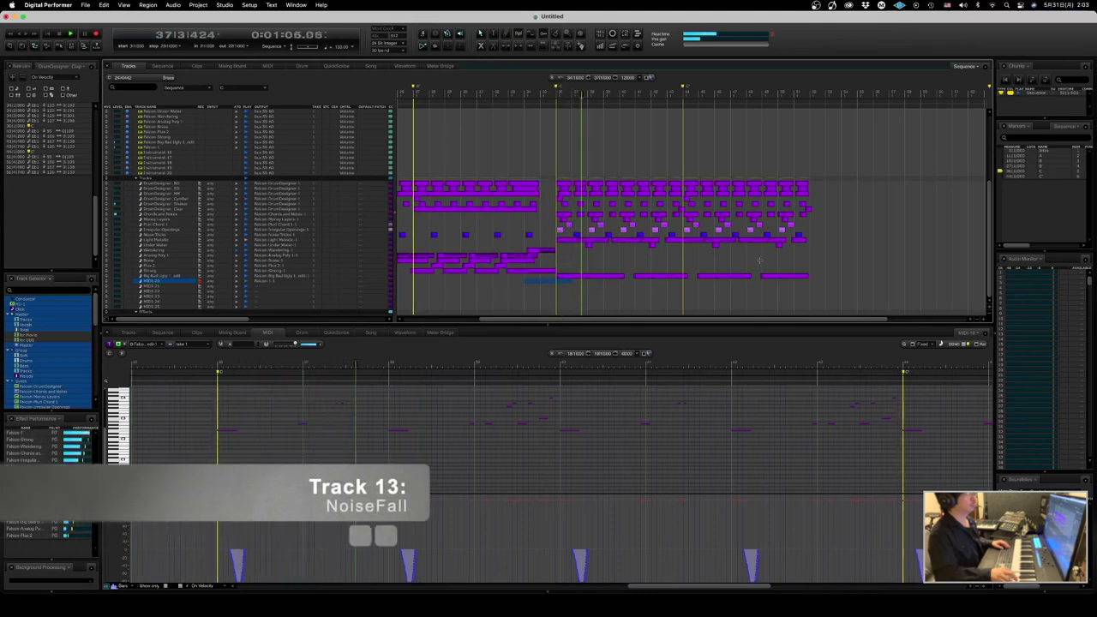
- Quantize the newly recorded phrase on the MIDI-20 track and start playback to check it
key(super+0)
key(Return)
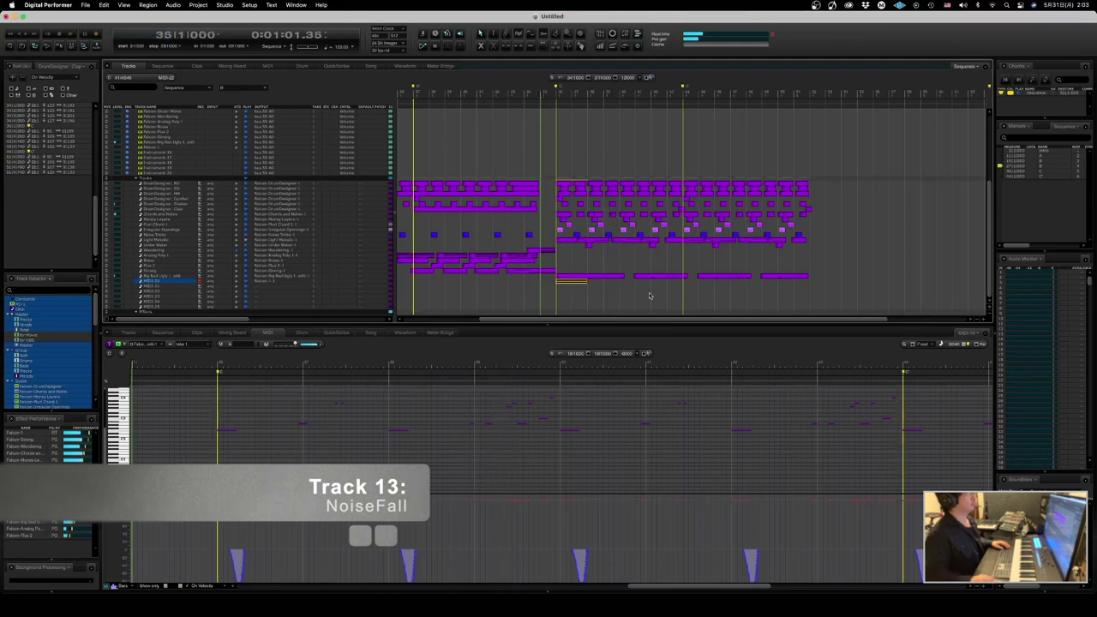
key(space)
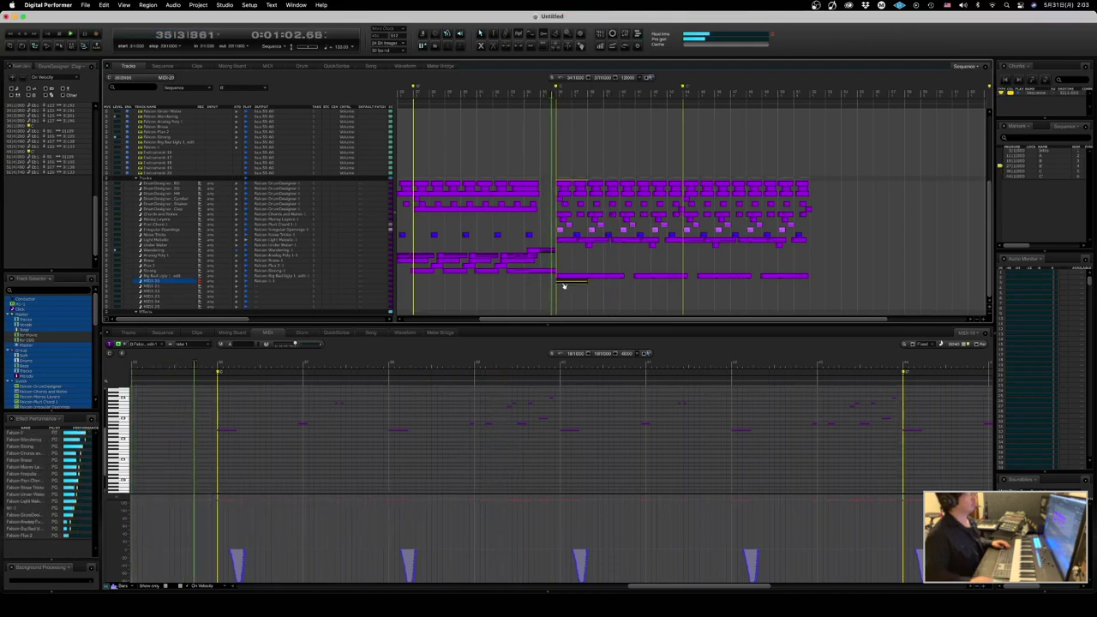
- Extend the MIDI-20 chord notes to the marker at bar 44 and duplicate the phrase into the following section
double_click(565, 283)
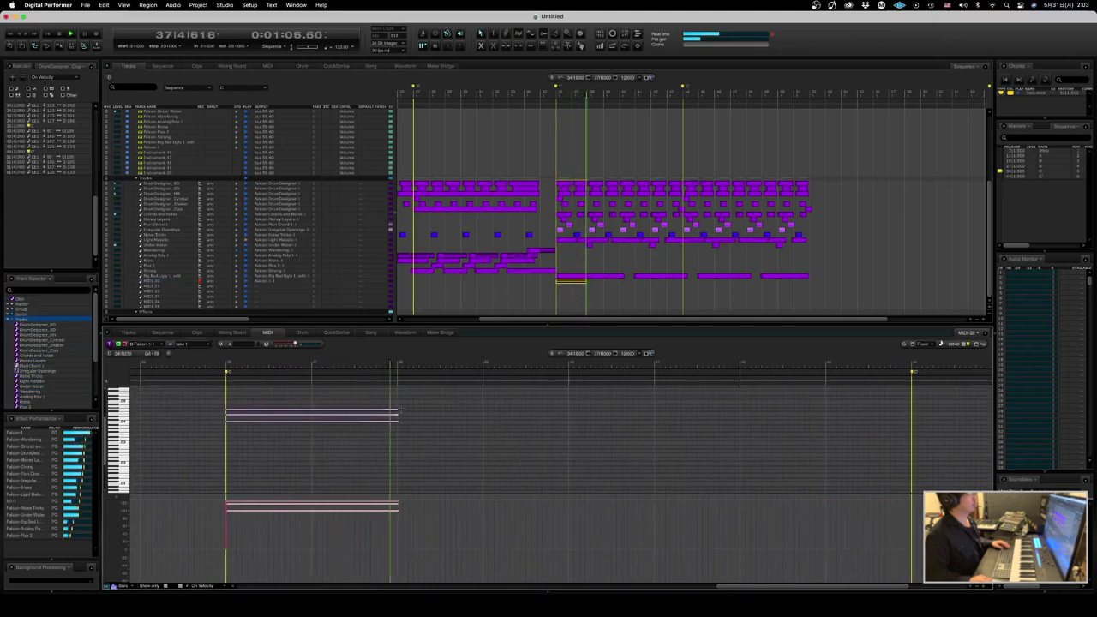
drag(398, 414, 911, 411)
key(space)
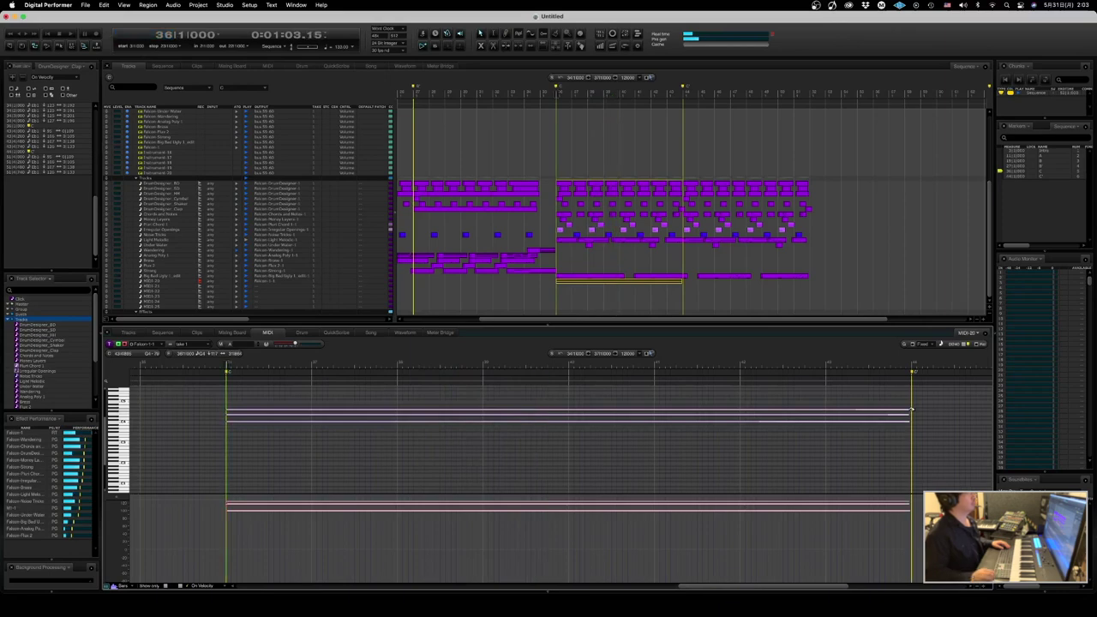
drag(564, 280, 695, 283)
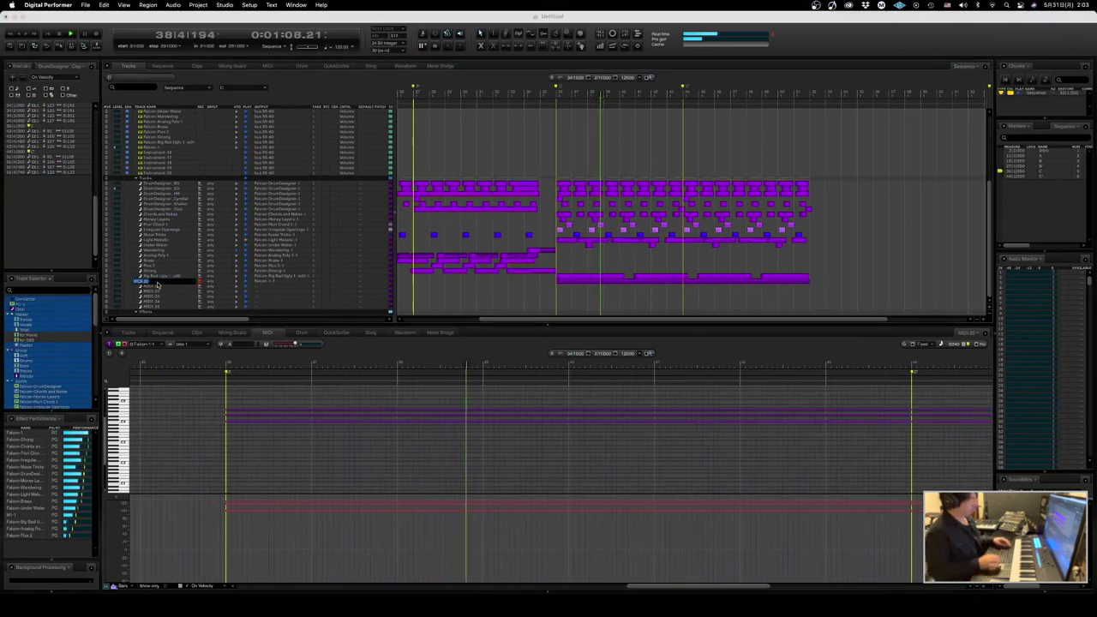
- Rename the MIDI-20 track as NoiseFall and check its Falcon instrument window
text(oisePad)
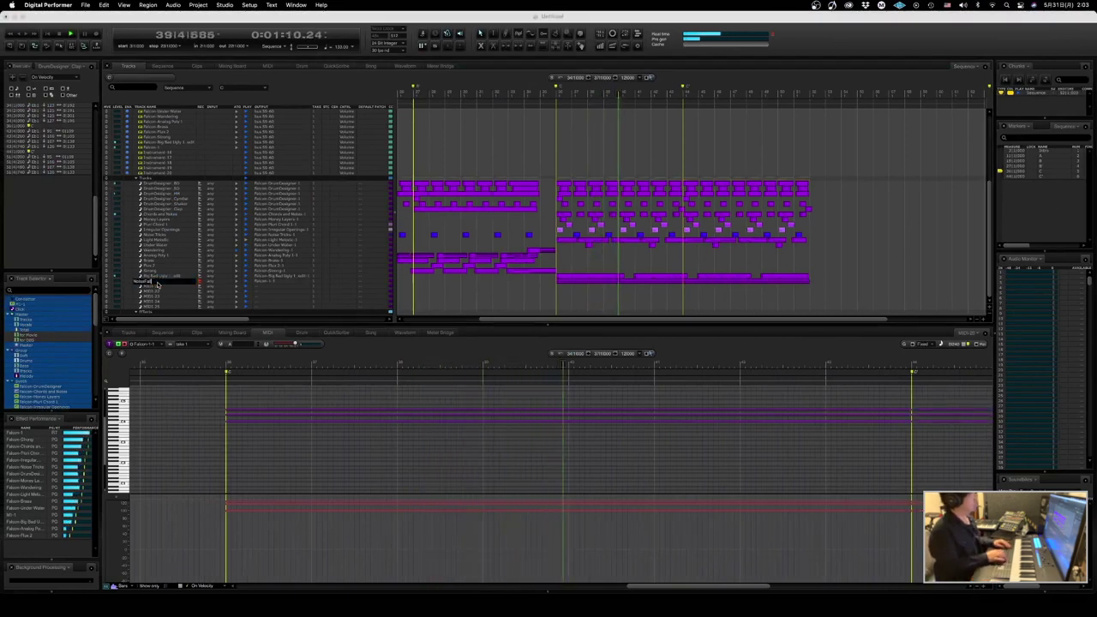
key(Return)
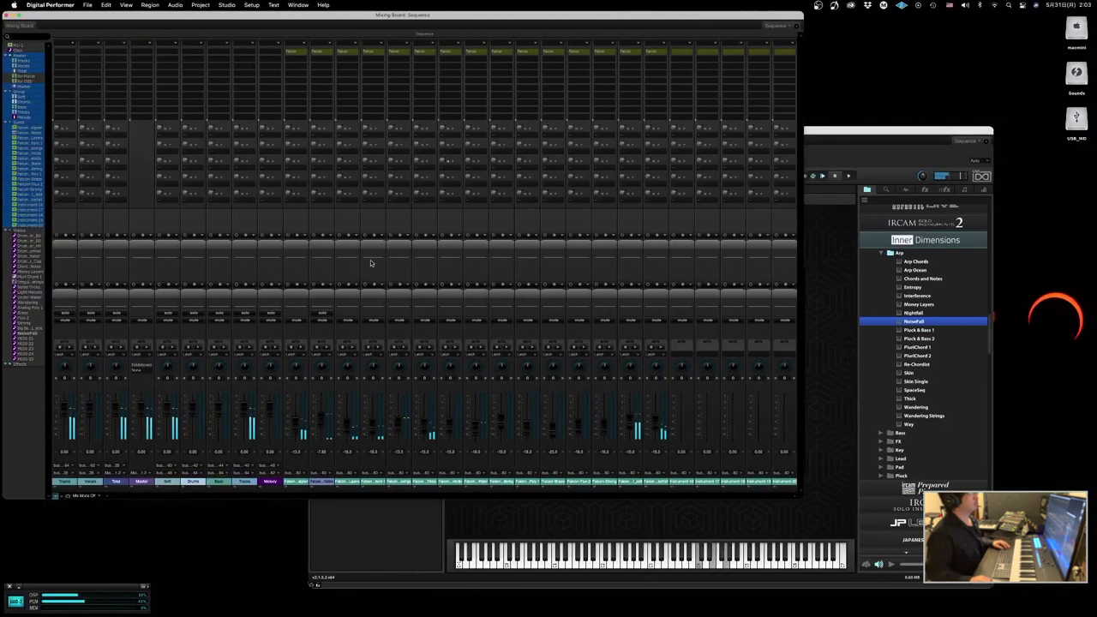
click(828, 404)
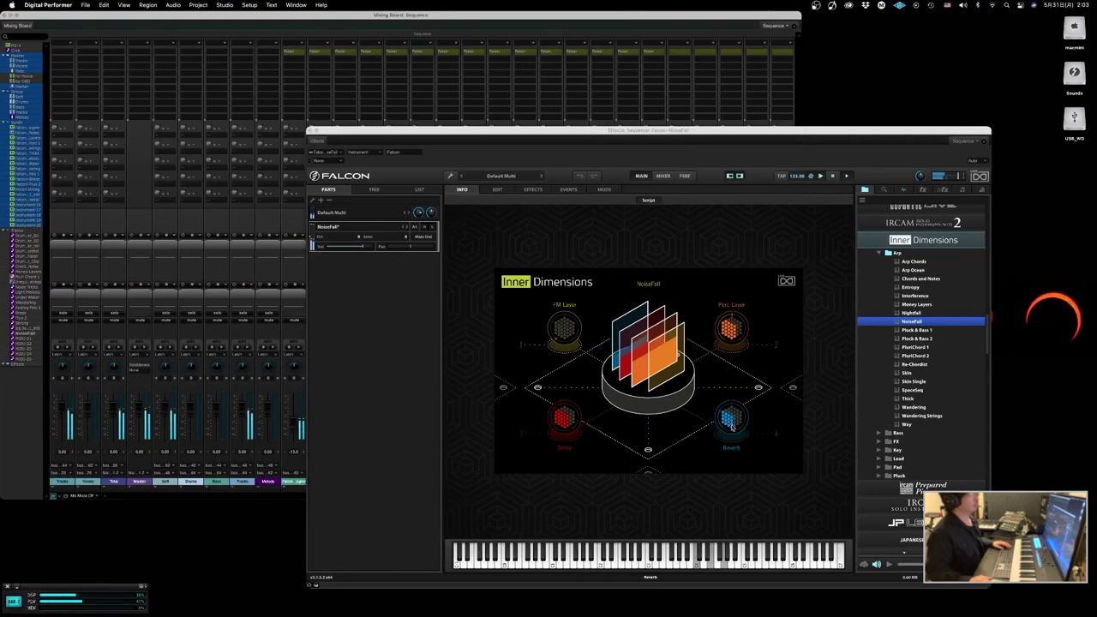
key(super+w)
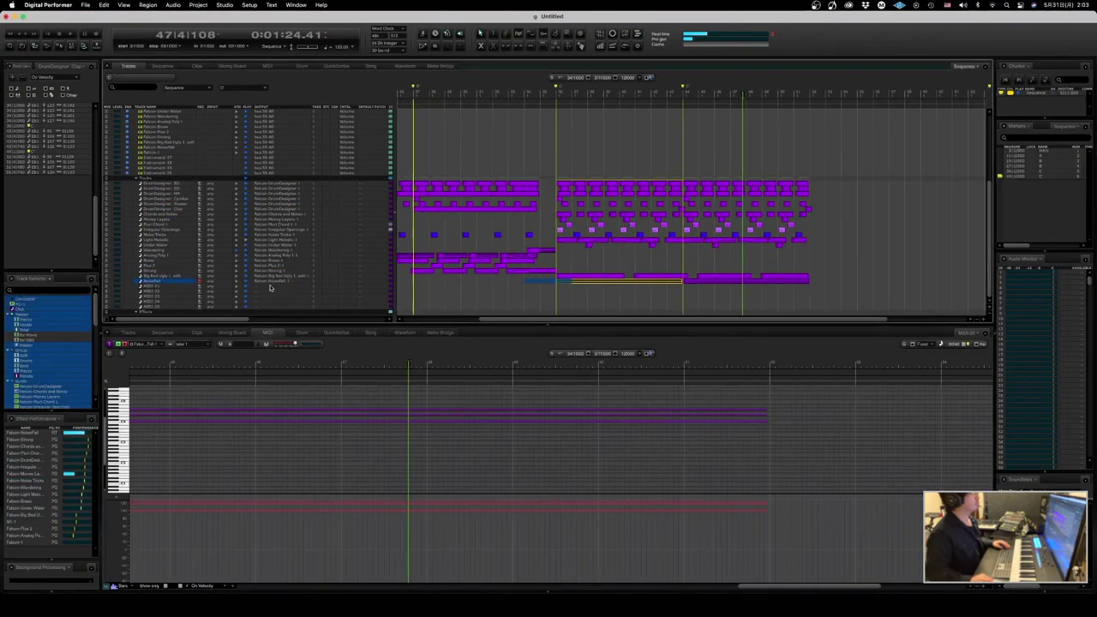
- Route the MIDI-21 track's output to Falcon-1-1 and select the new Falcon instrument in the mixing board
click(269, 288)
mouse_move(325, 321)
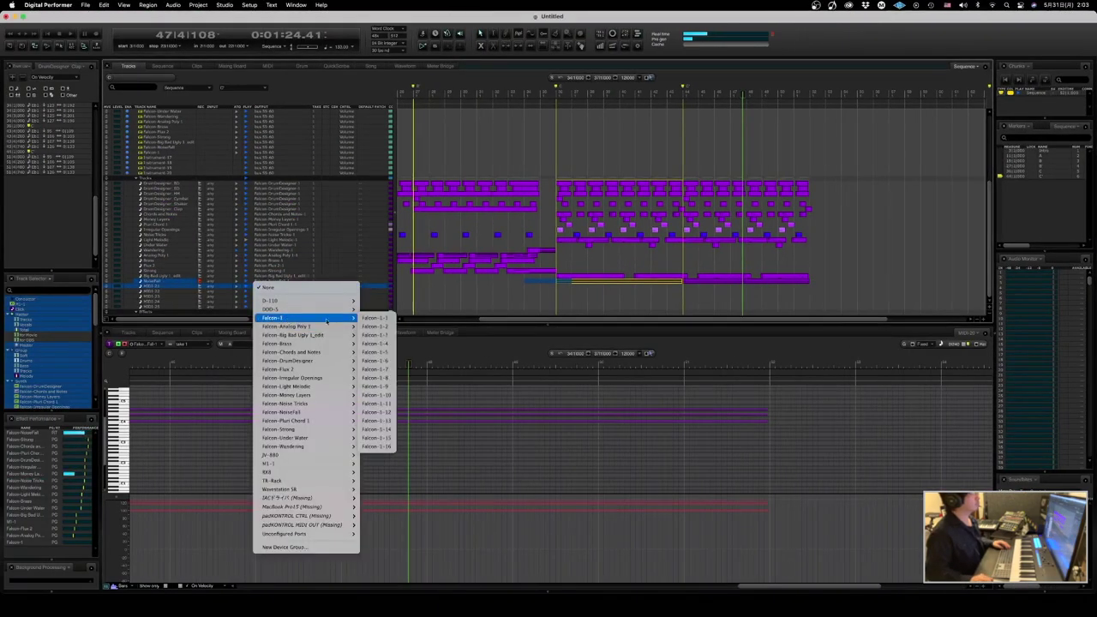
click(374, 318)
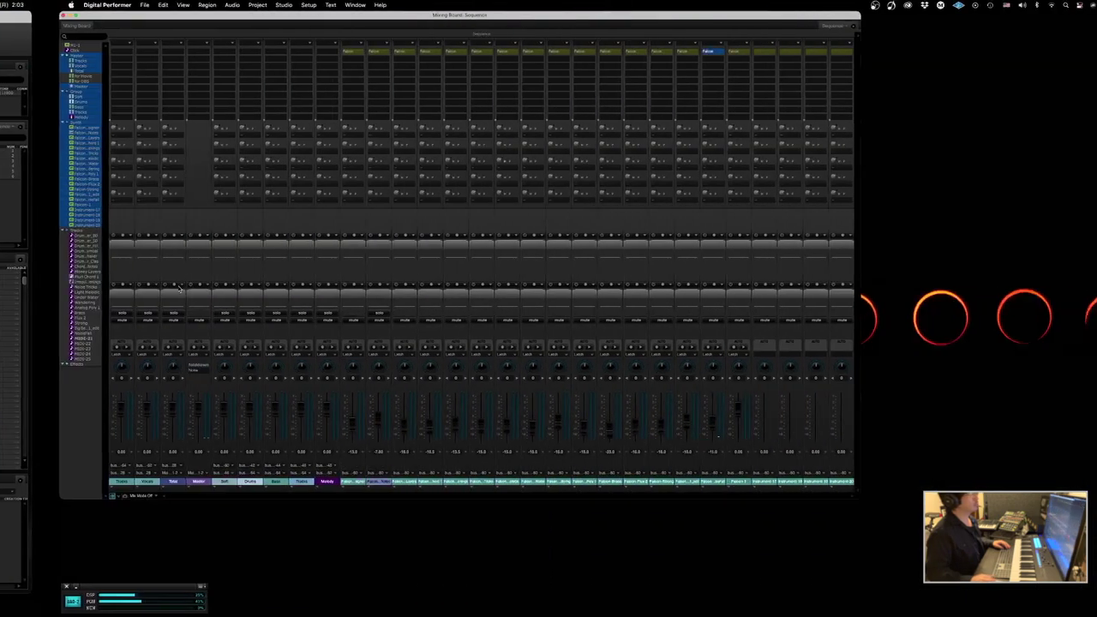
click(677, 50)
click(643, 30)
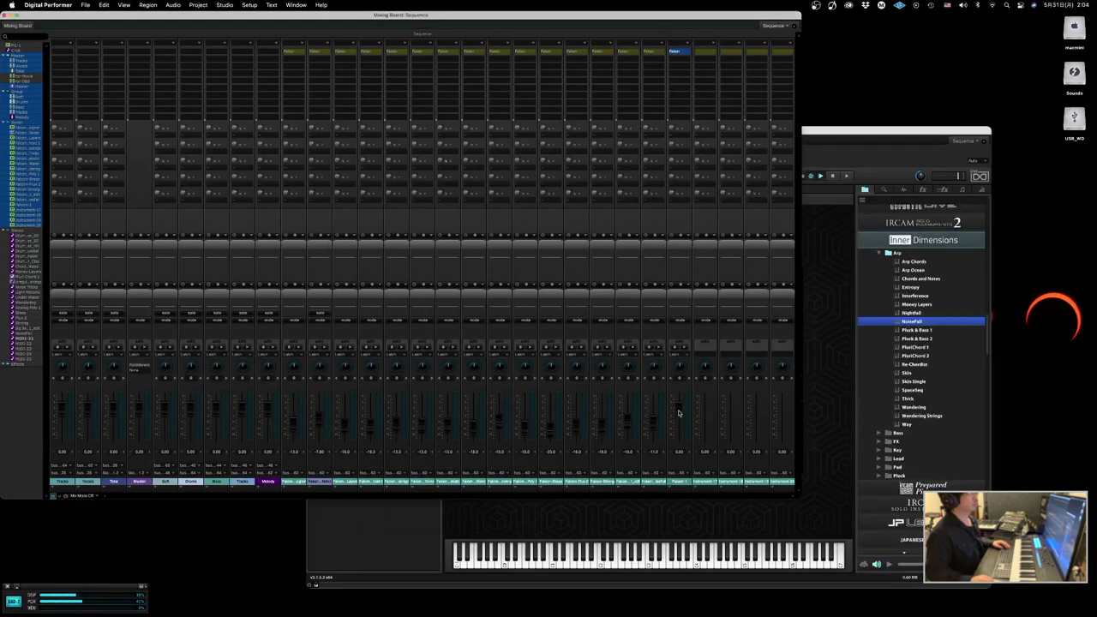
- Audition the Inner Dimensions Arp presets from Pluck & Bass 1 through Thick and Wandering Strings on the new Falcon instrument
double_click(916, 330)
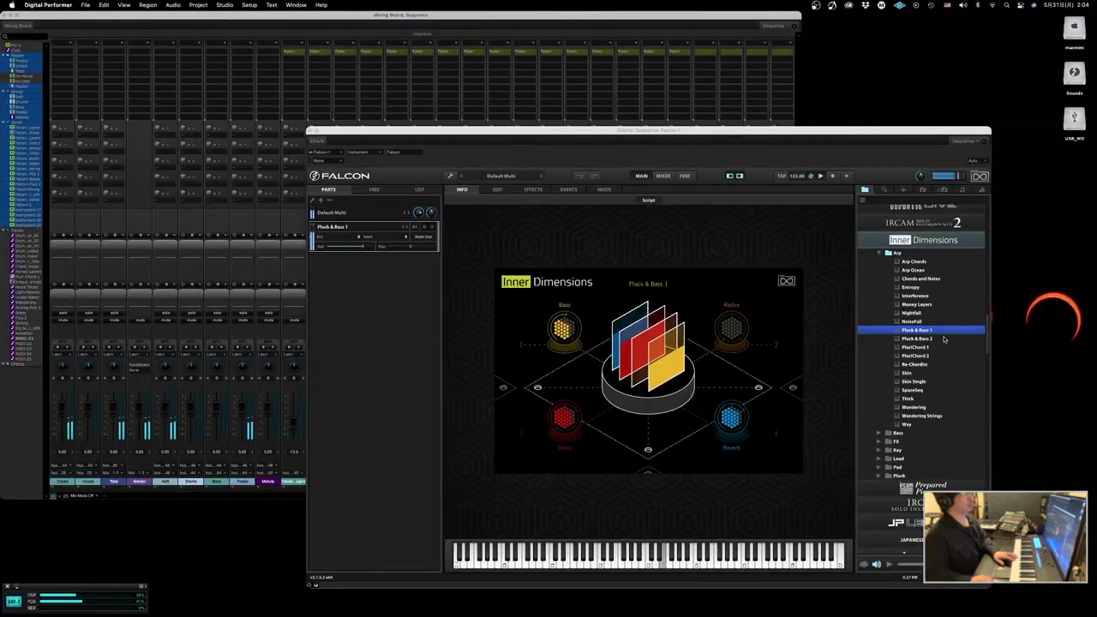
double_click(943, 339)
double_click(930, 347)
double_click(929, 357)
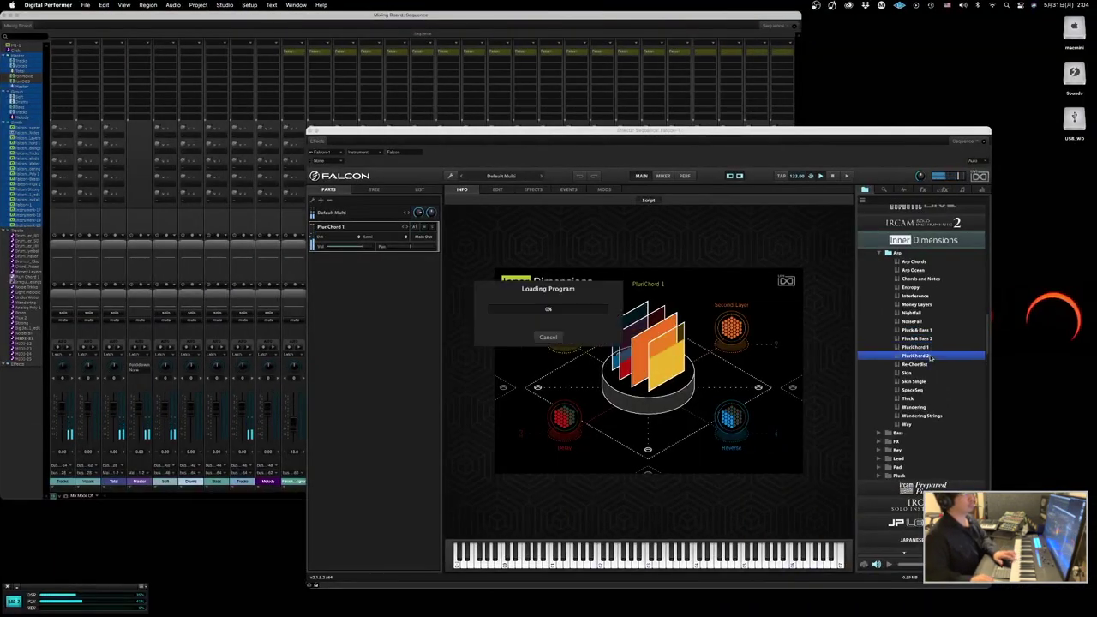
double_click(930, 365)
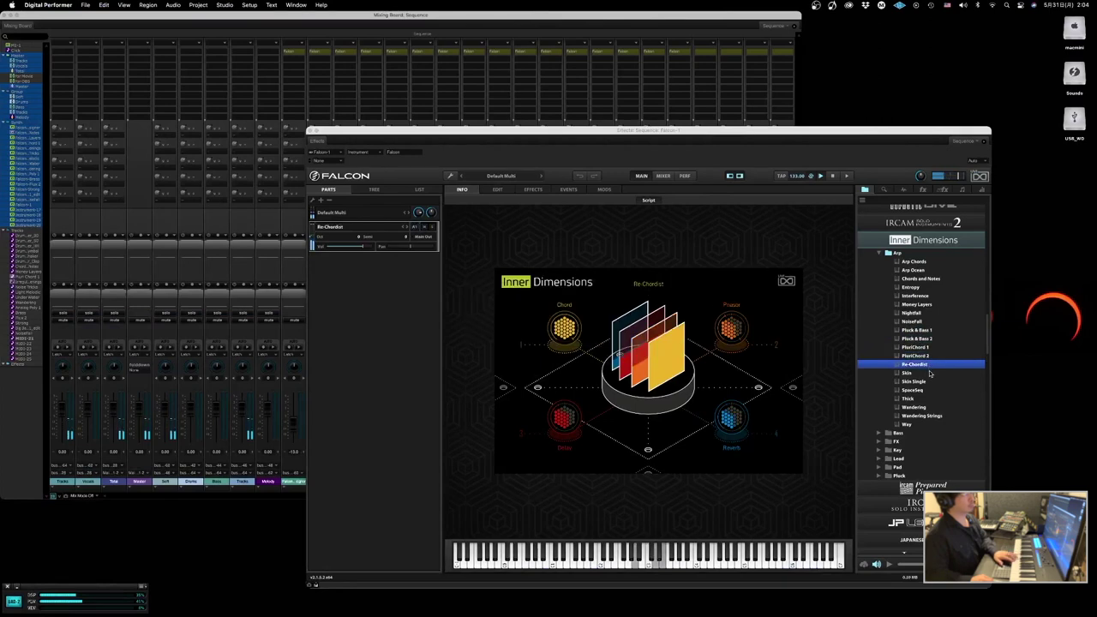
double_click(930, 373)
double_click(928, 382)
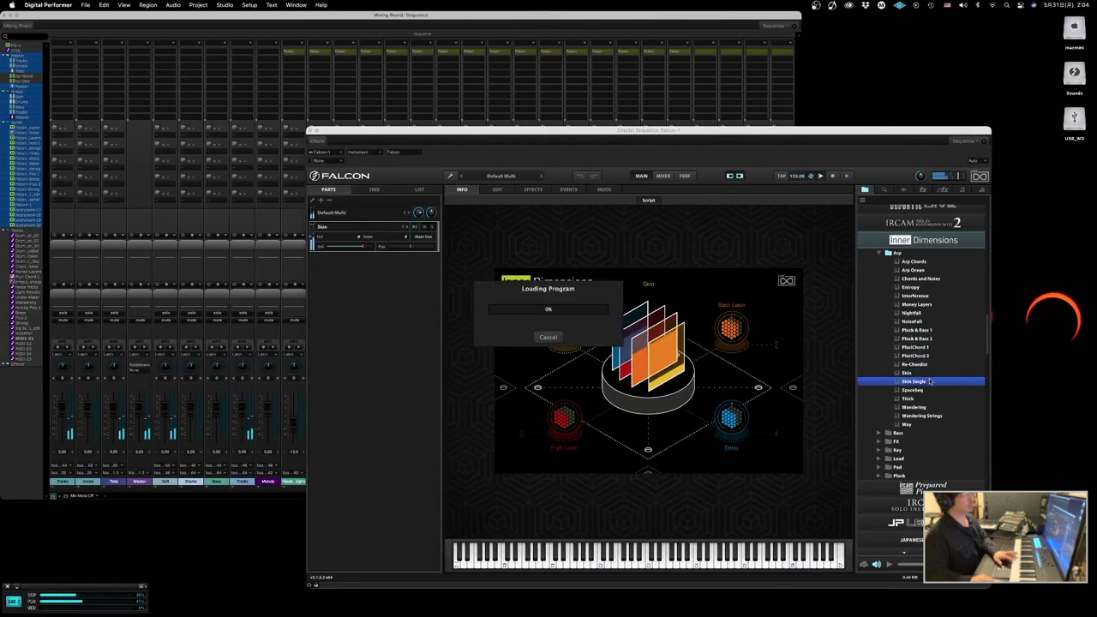
double_click(927, 391)
double_click(927, 399)
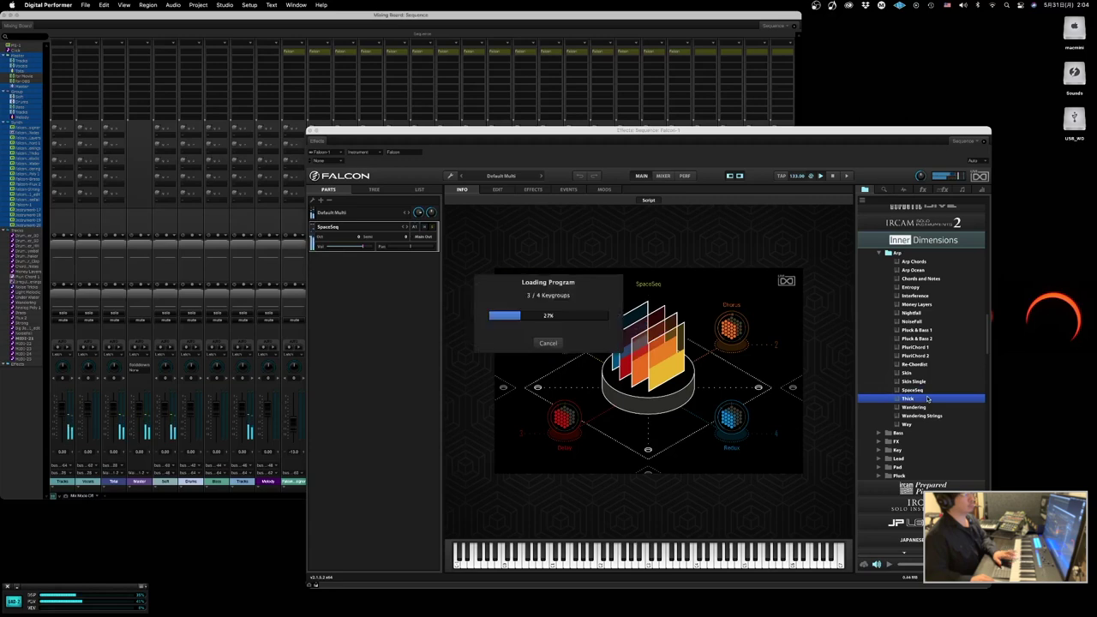
double_click(925, 415)
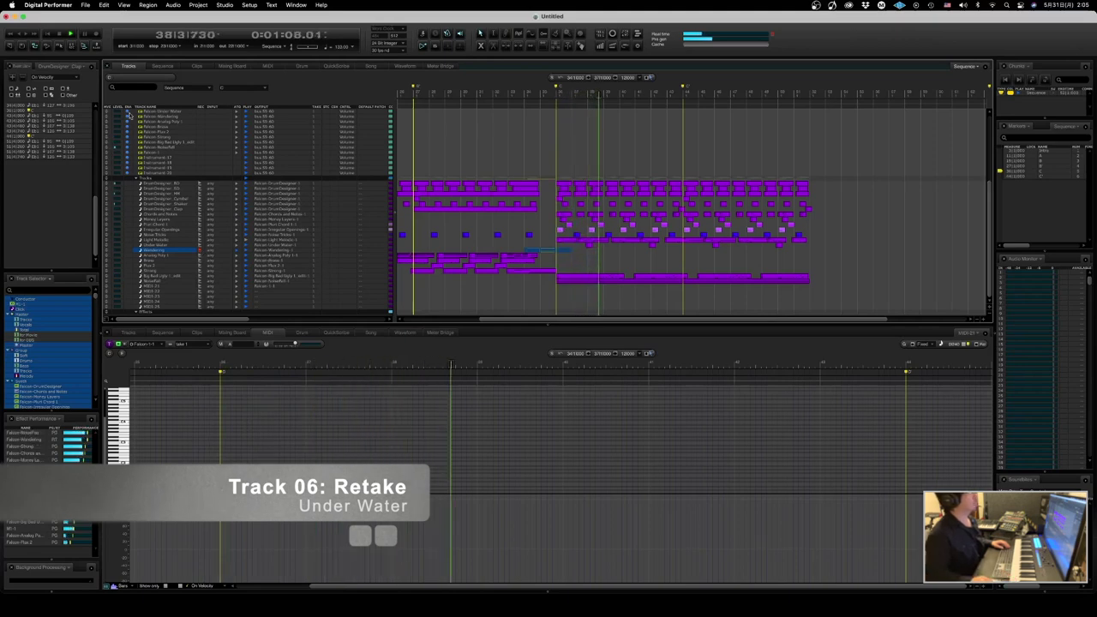
- Capture the just-played notes on the Wandering track with Retrospective MIDI Record
click(147, 5)
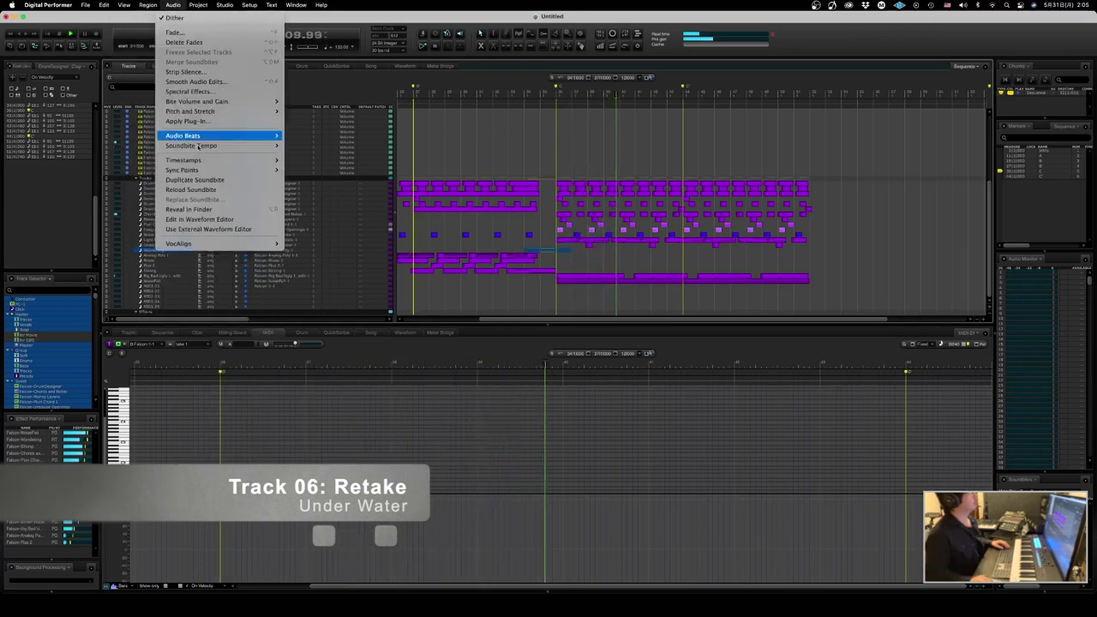
mouse_move(198, 5)
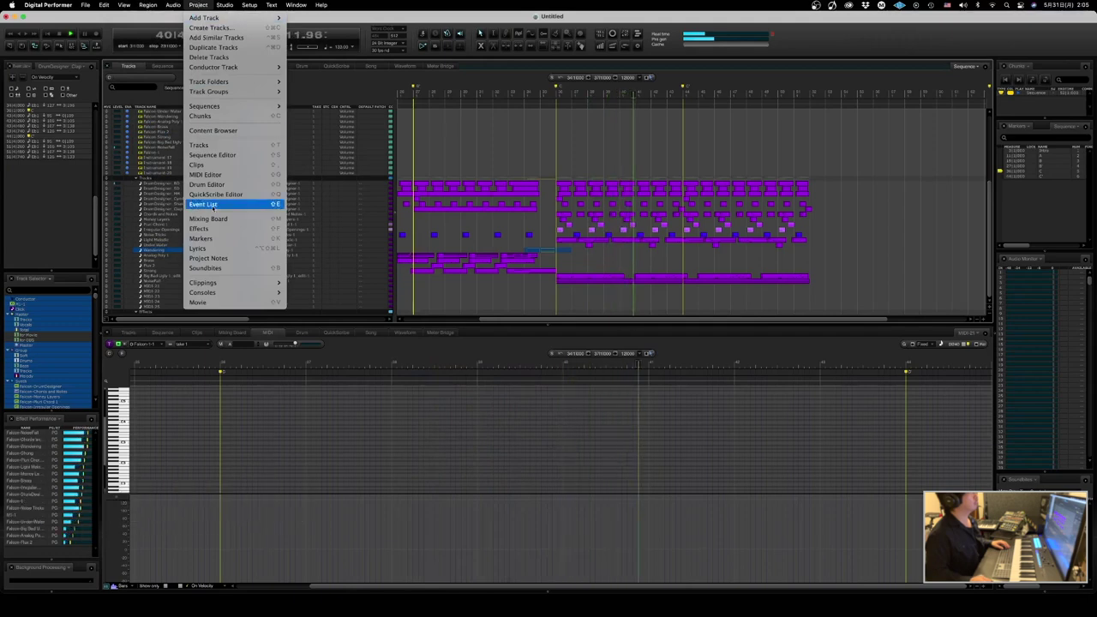
mouse_move(147, 5)
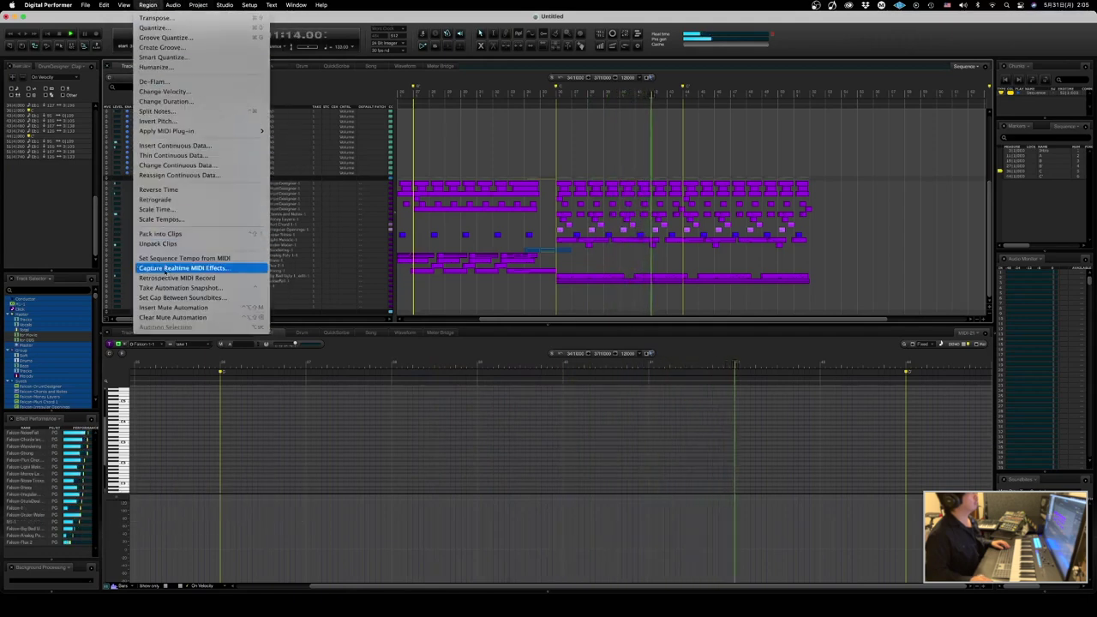
click(163, 278)
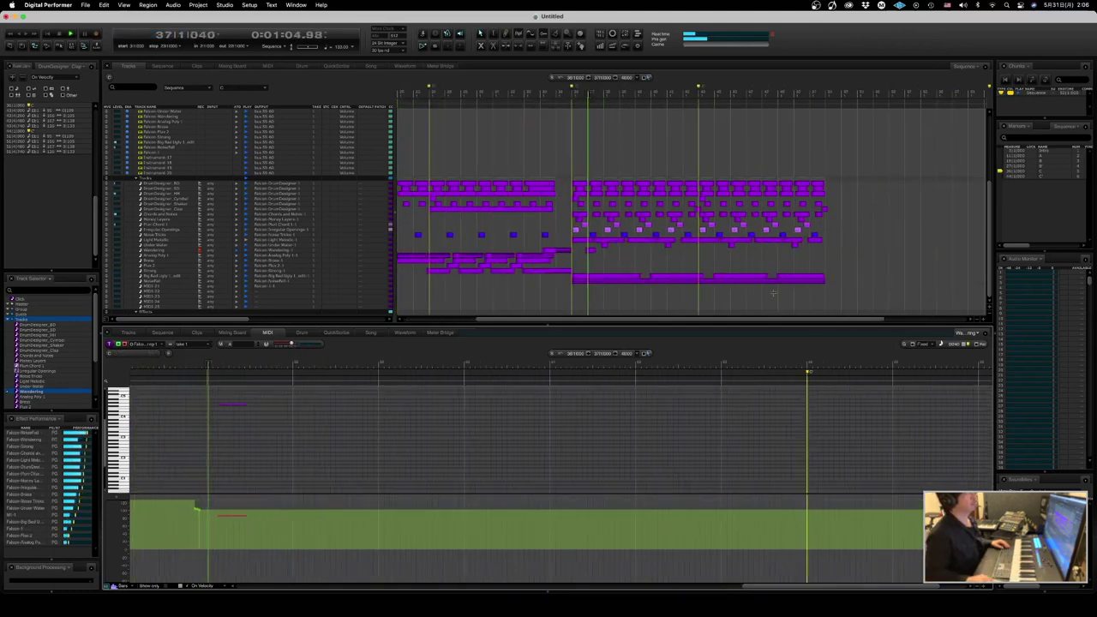
- Select the bar 37 phrase on the Wandering track and repeat it every four bars, at bars 41, 45 and 49
click(574, 249)
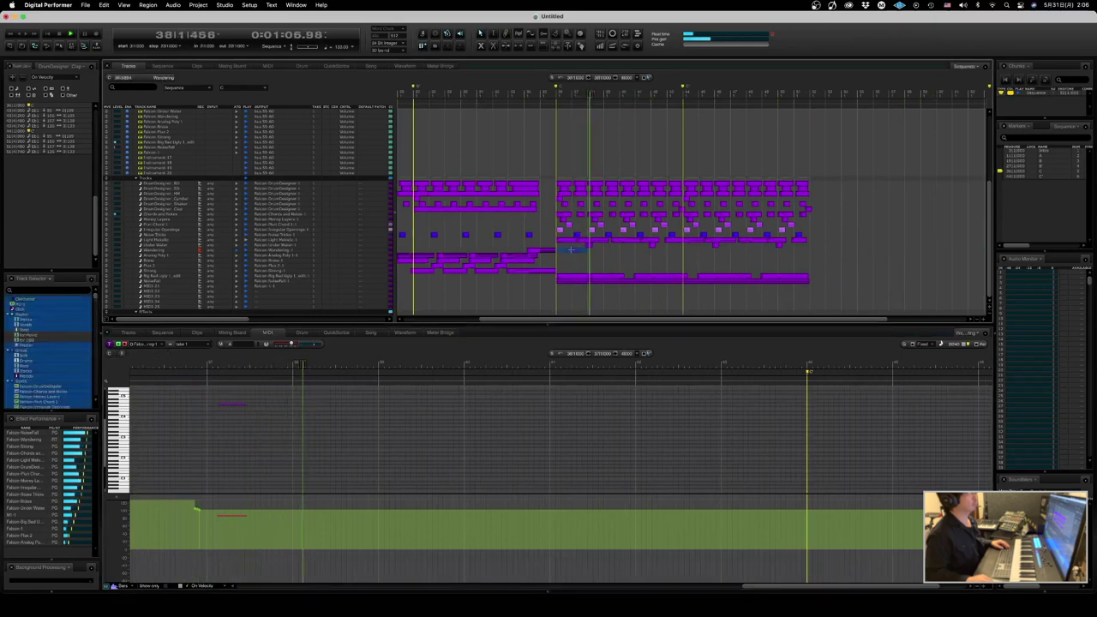
click(570, 249)
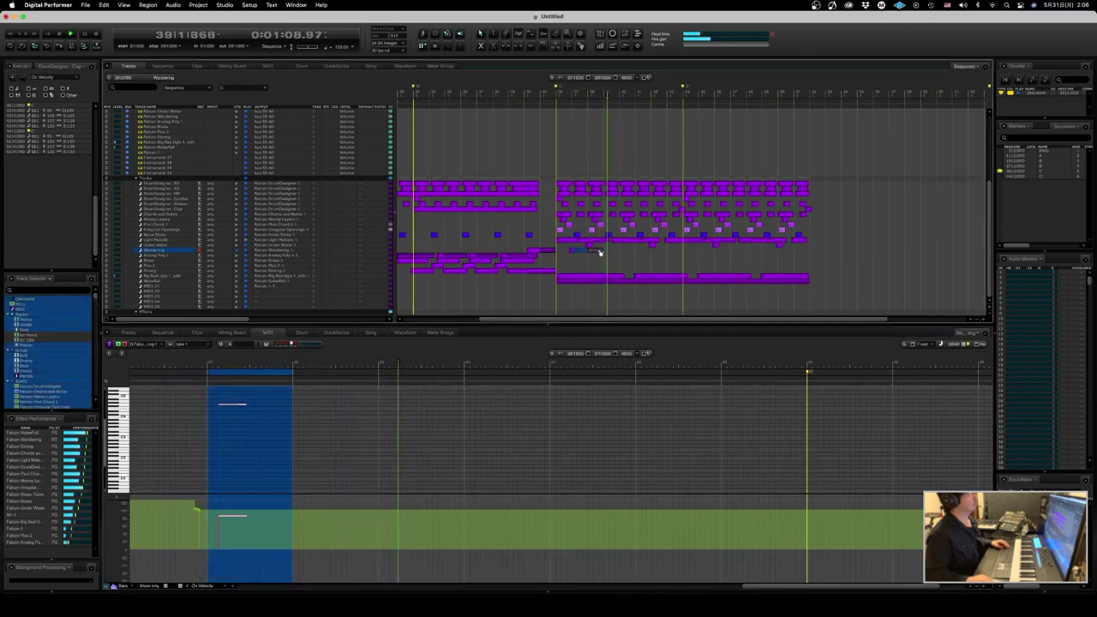
drag(635, 253, 570, 253)
click(635, 255)
click(638, 252)
click(705, 252)
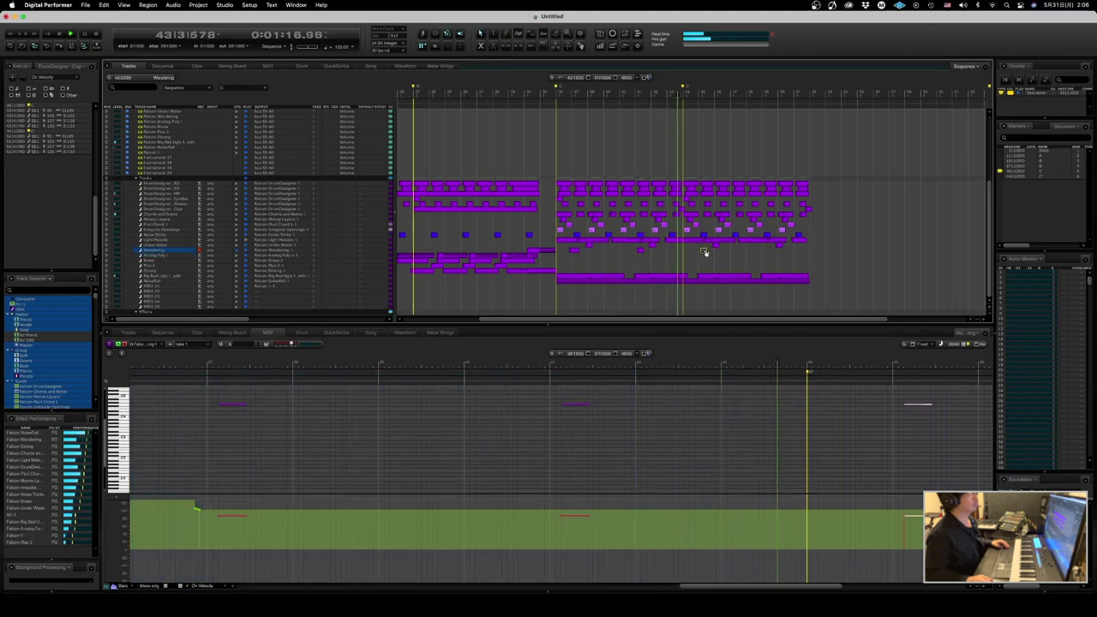
click(767, 251)
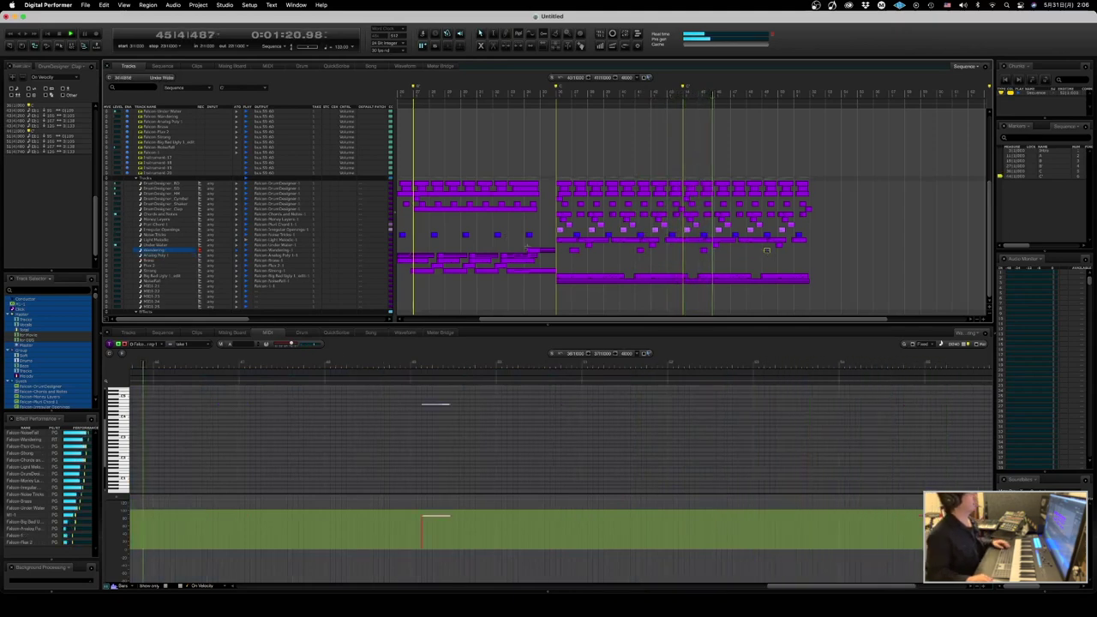
- Audition the Wandering Strings, Way and Back and Forth presets and open the Inner Dimensions FX preset folder
key(KP_Decimal)
text(5)
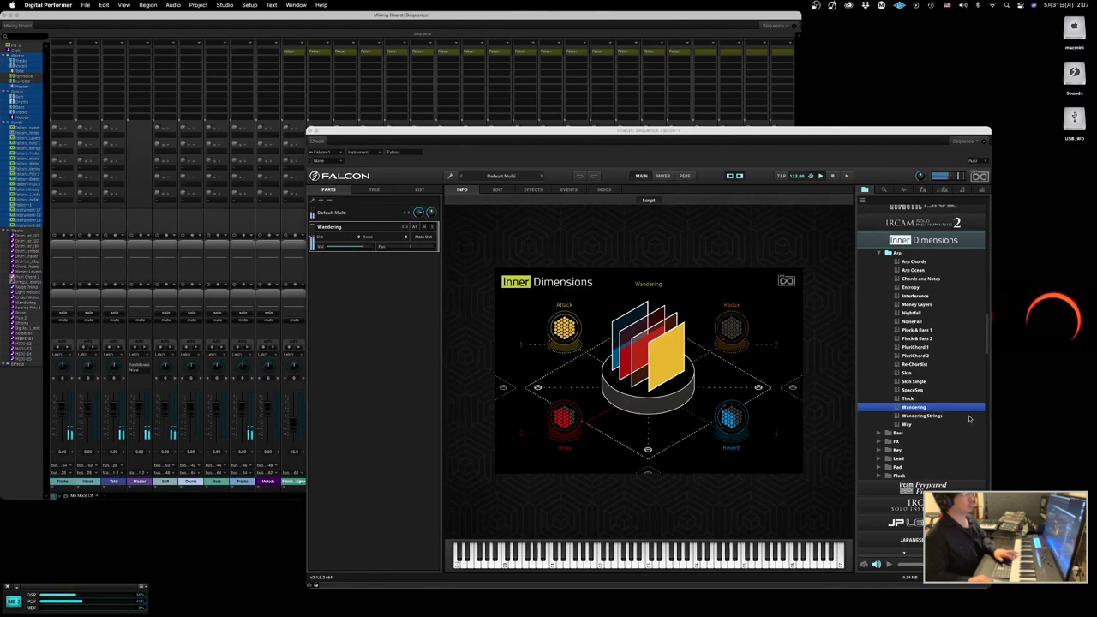
click(964, 416)
click(936, 424)
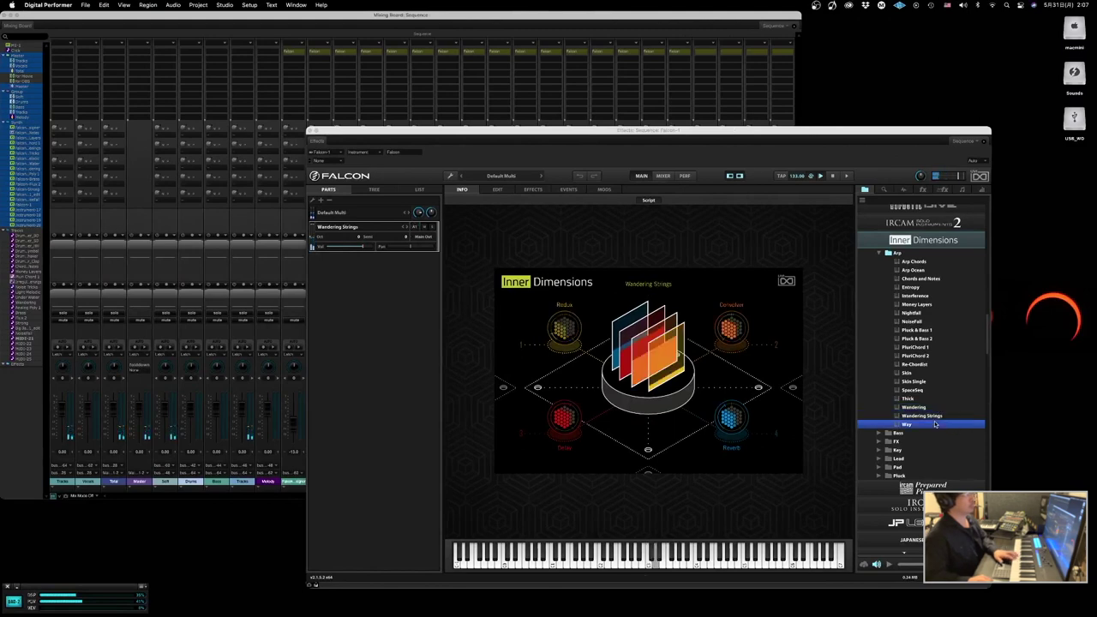
click(879, 254)
click(878, 263)
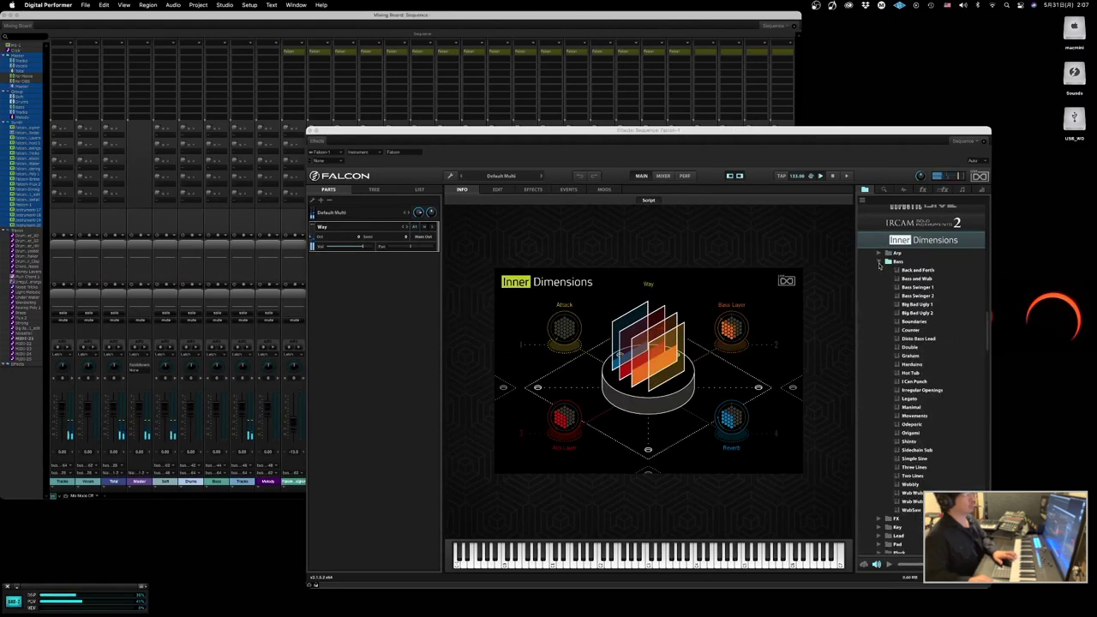
click(878, 262)
click(878, 271)
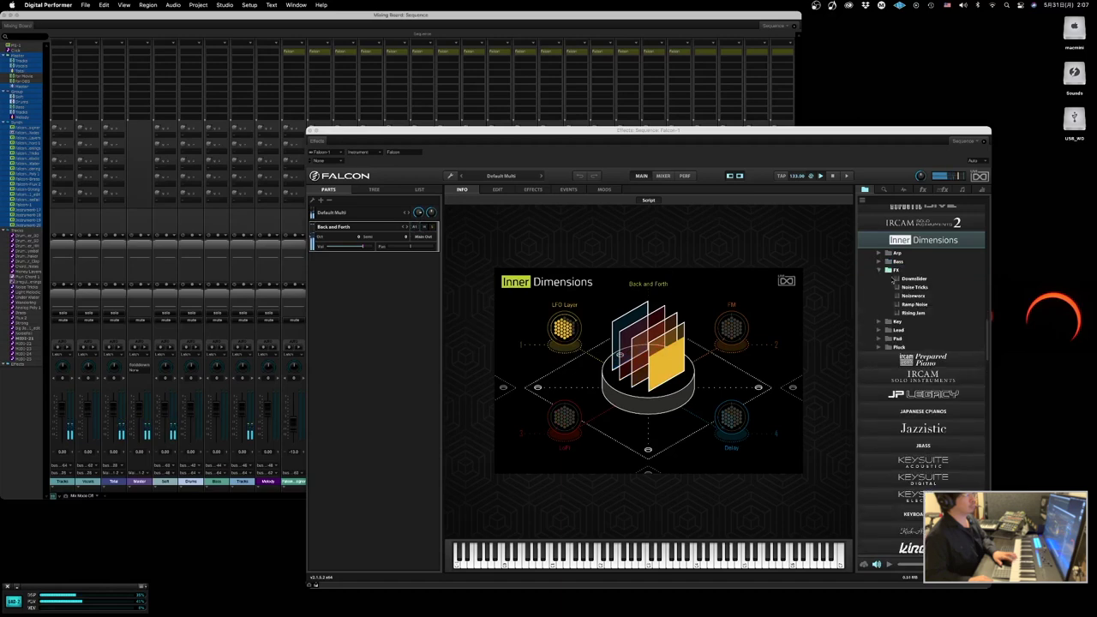
- Audition the Inner Dimensions FX presets from Downslider through Rising Jam and load Downslider on the new Falcon instrument
click(896, 278)
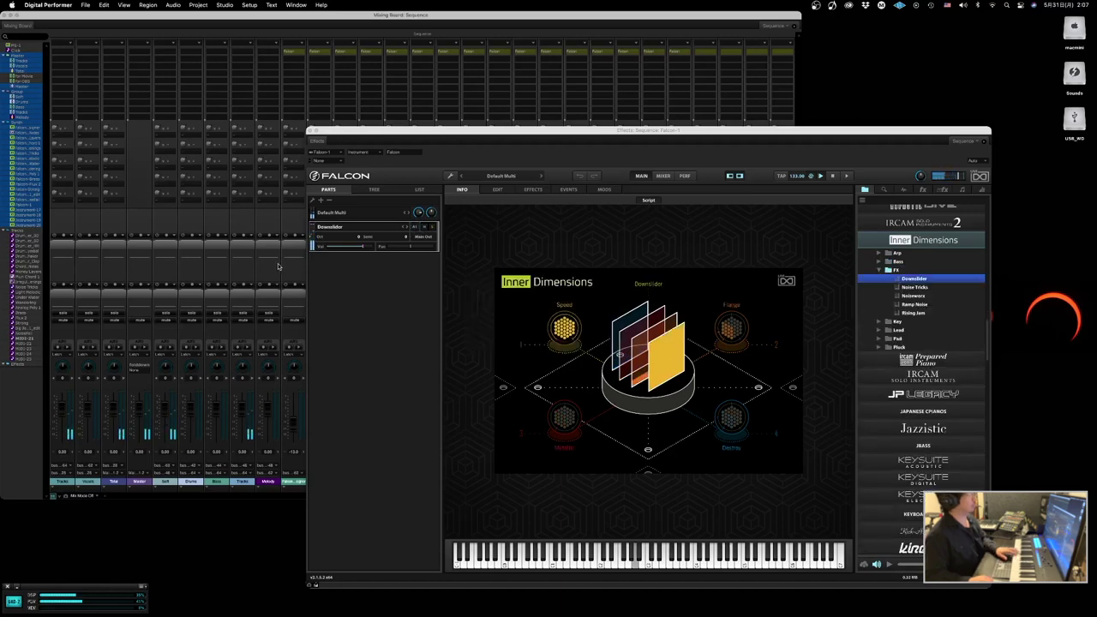
click(281, 271)
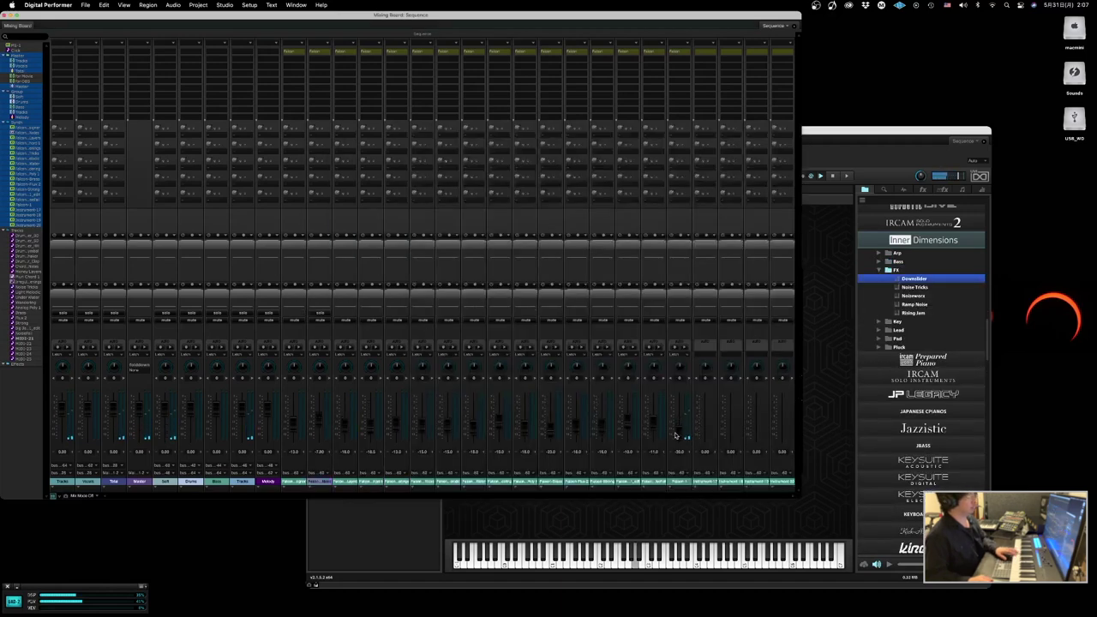
click(928, 296)
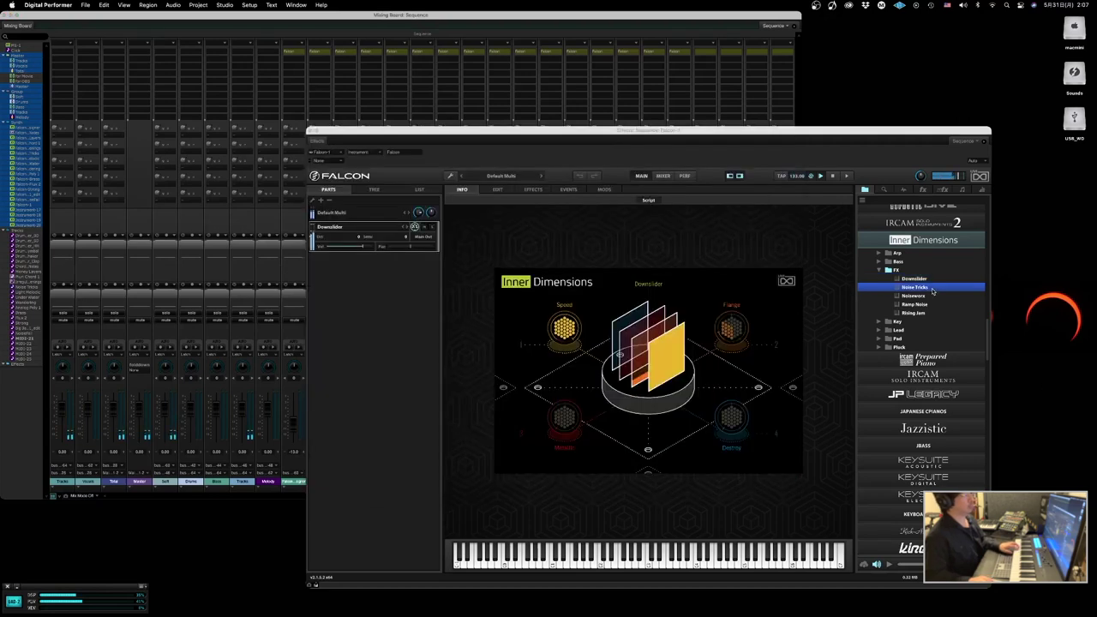
click(929, 304)
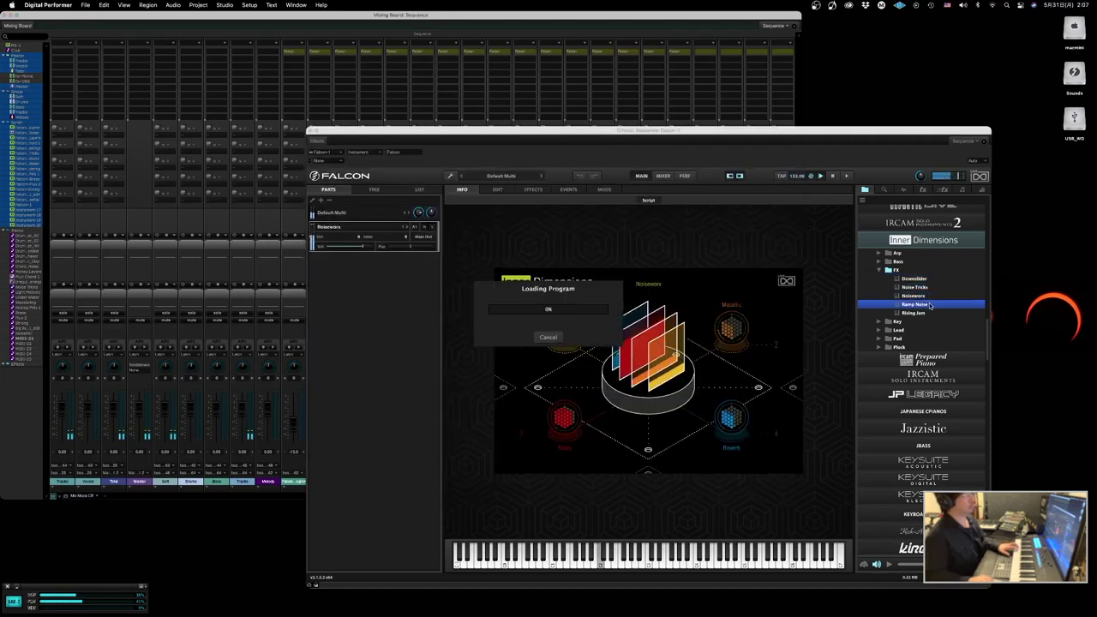
click(929, 313)
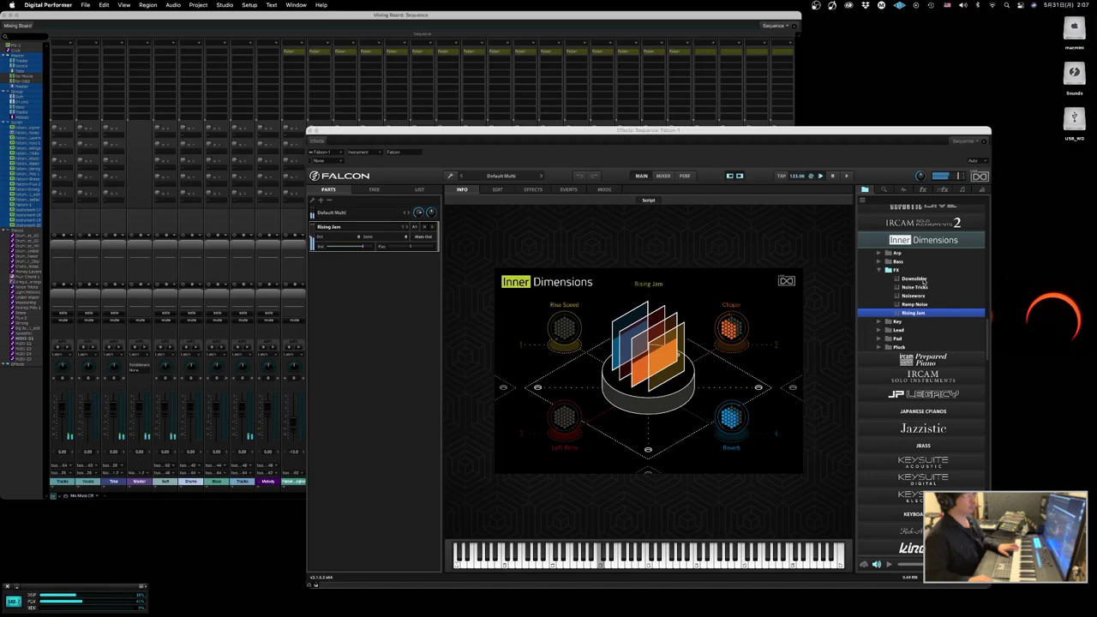
click(924, 279)
- Record a long Downslider note on the MIDI-21 track leading into bar 36 and open the phrase in the MIDI editor
key(ctrl+Left)
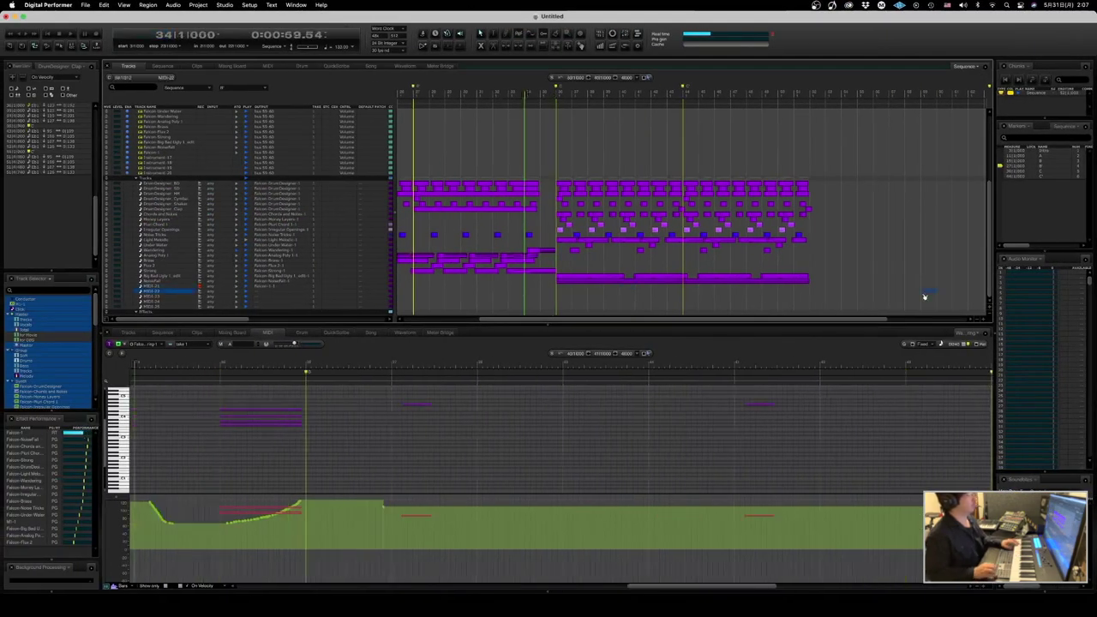
key(space)
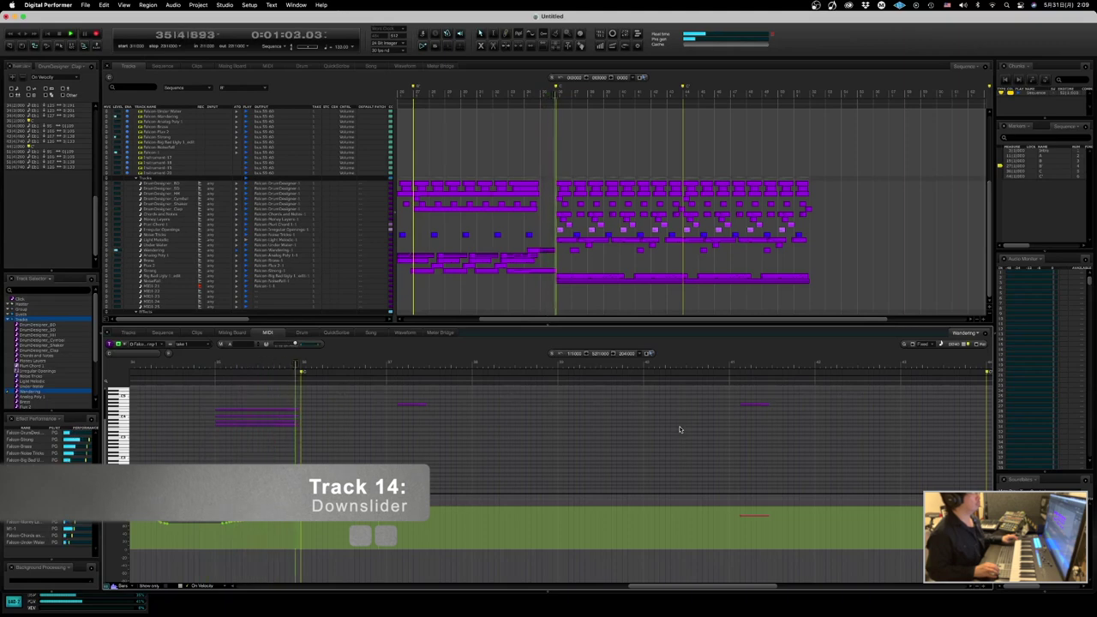
key(space)
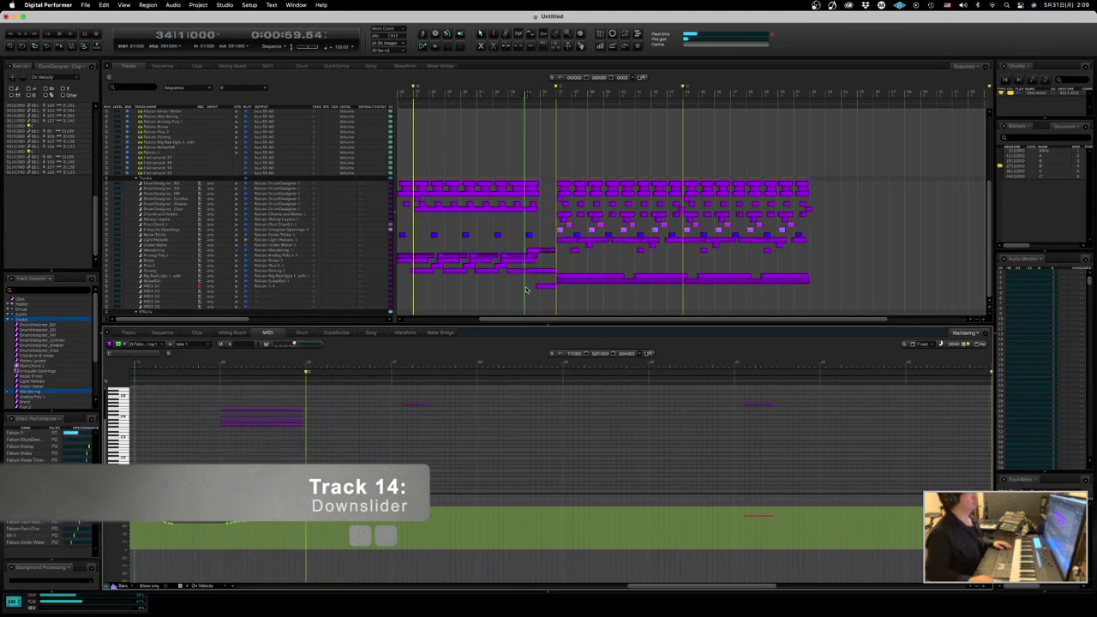
drag(527, 290, 566, 290)
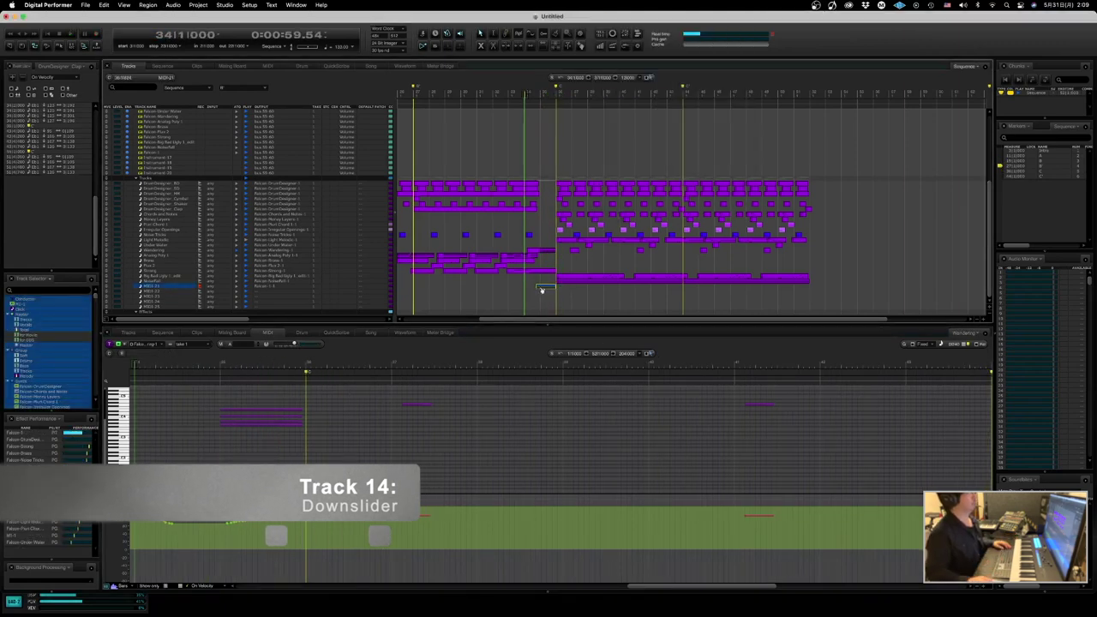
double_click(541, 288)
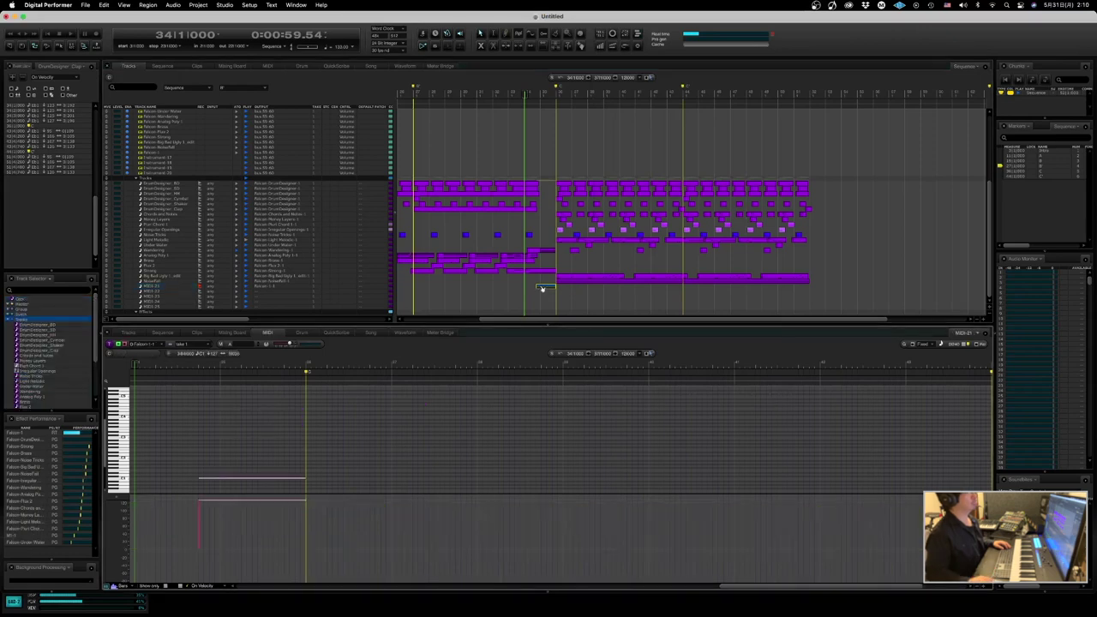
key(space)
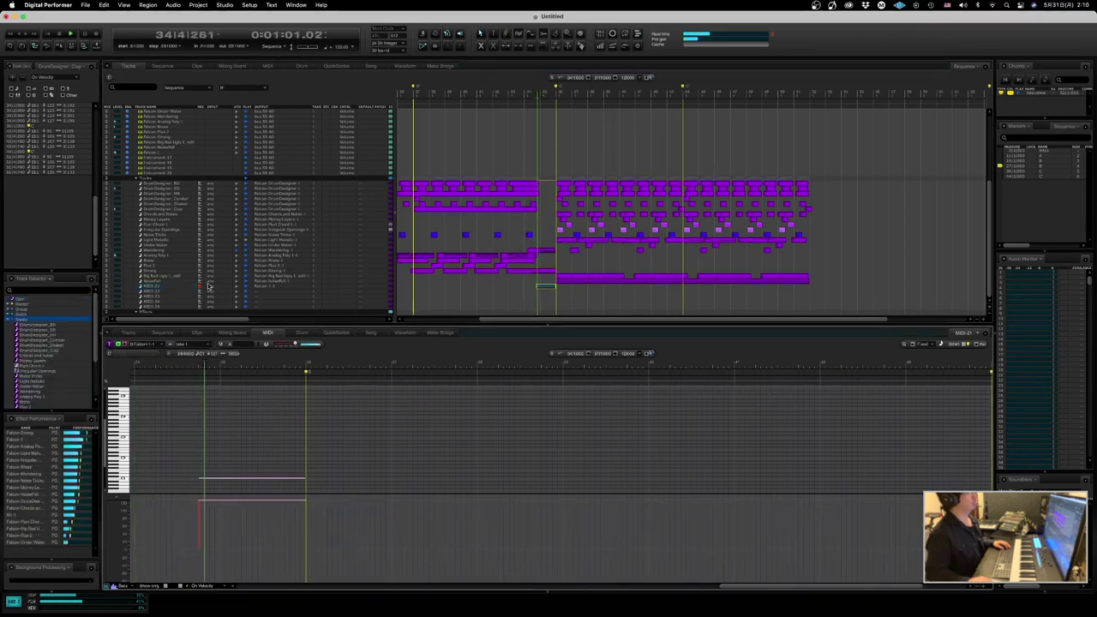
- Rename the MIDI-21 track as Downslider and its Falcon-1 instrument track as Falcon-Downslider
alt+click(174, 288)
text(D)
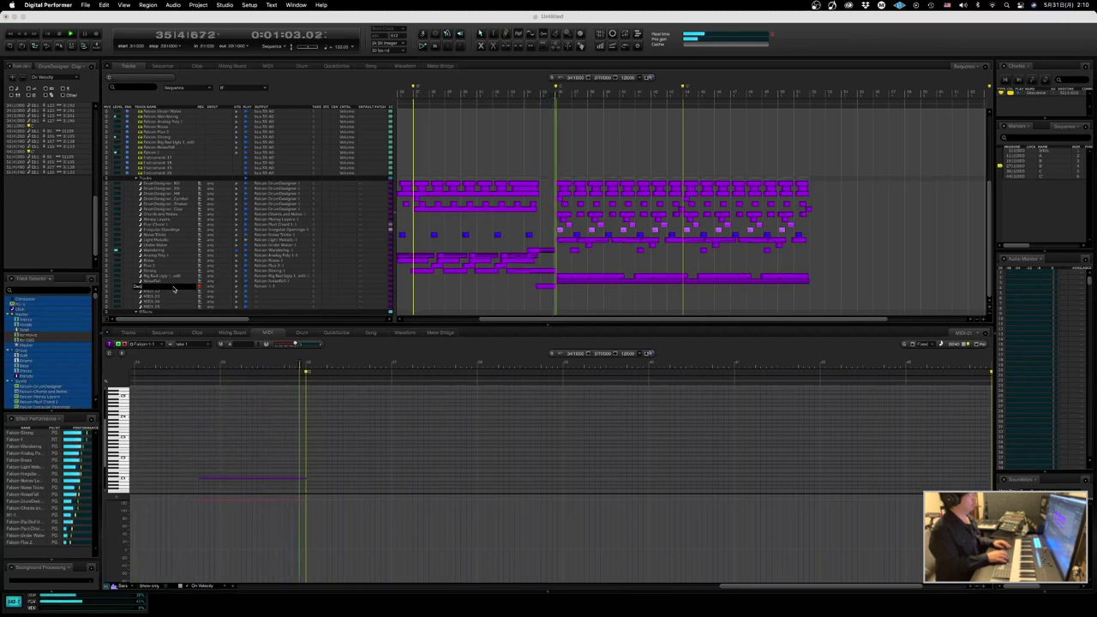
text(ownslide)
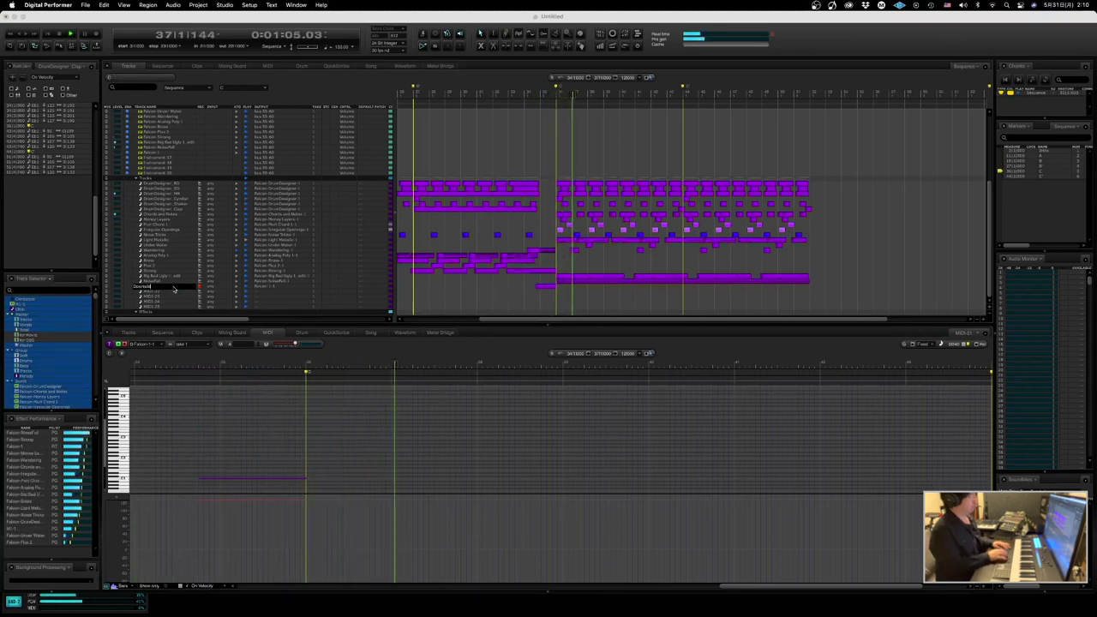
key(Return)
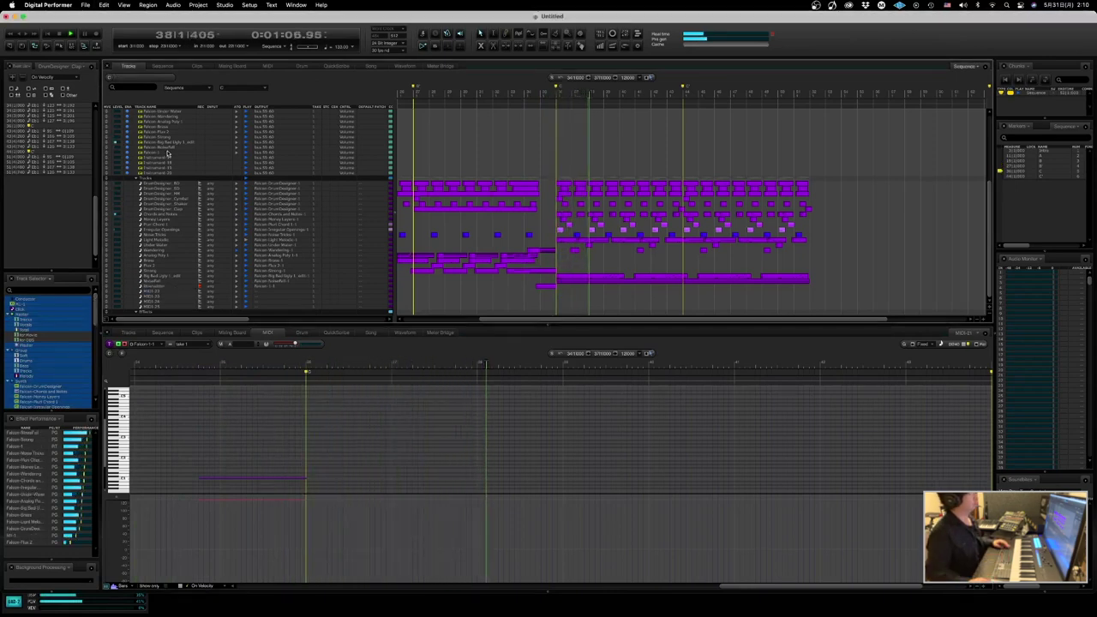
alt+click(168, 153)
key(BackSpace)
text(Downslide)
key(Return)
- Return playback to bar 34 and copy the Downslider phrase 16 bars later so it leads into bar 52
key(space)
key(KP_Decimal)
text(34)
key(Return)
drag(547, 288, 799, 288)
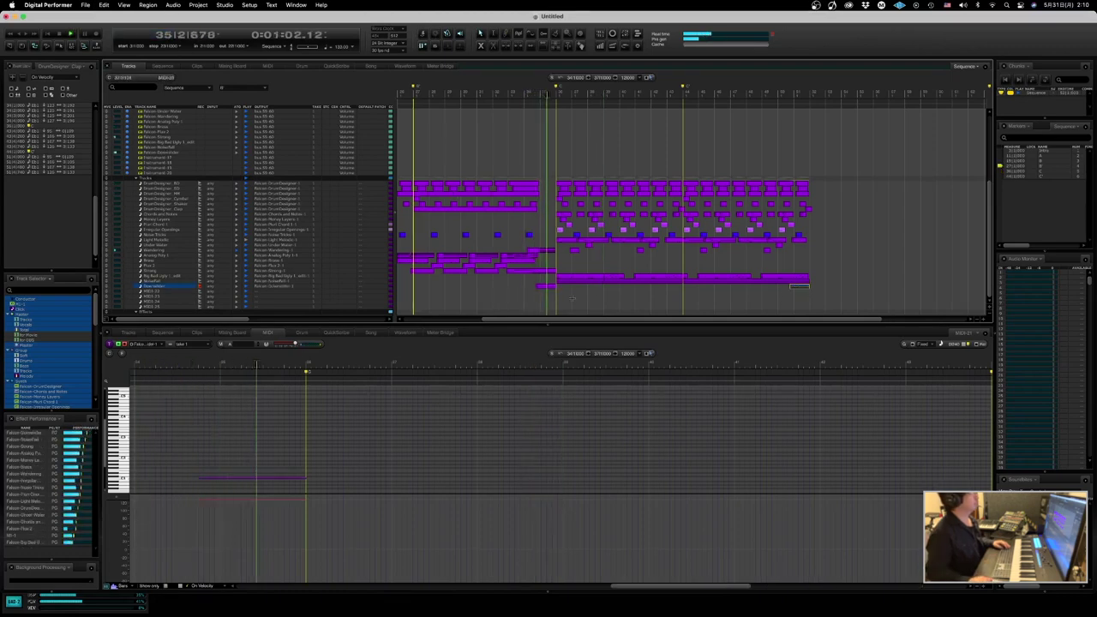
- Add Falcon to the next free instrument track in the mixing board and route the MIDI-22 track's output to Falcon-1-1
key(ctrl+Right)
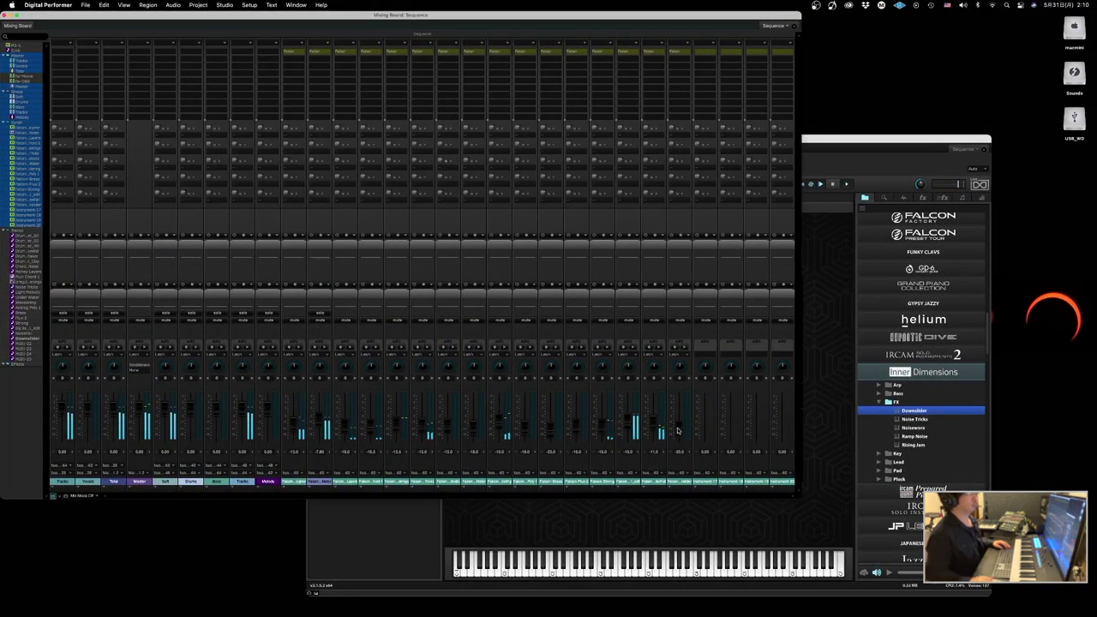
click(880, 416)
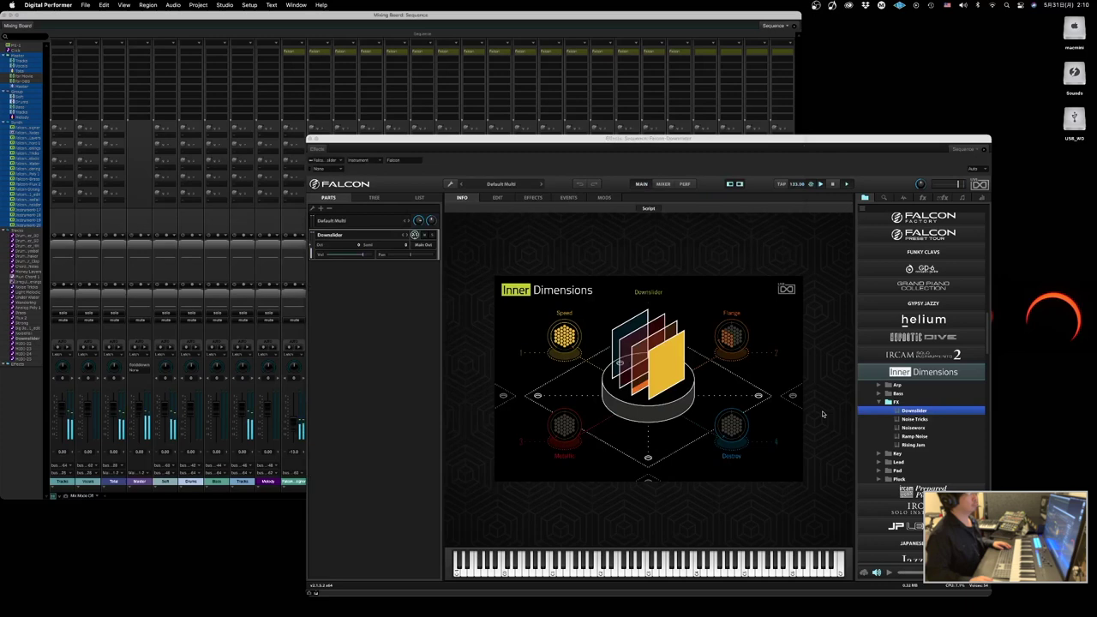
key(super+w)
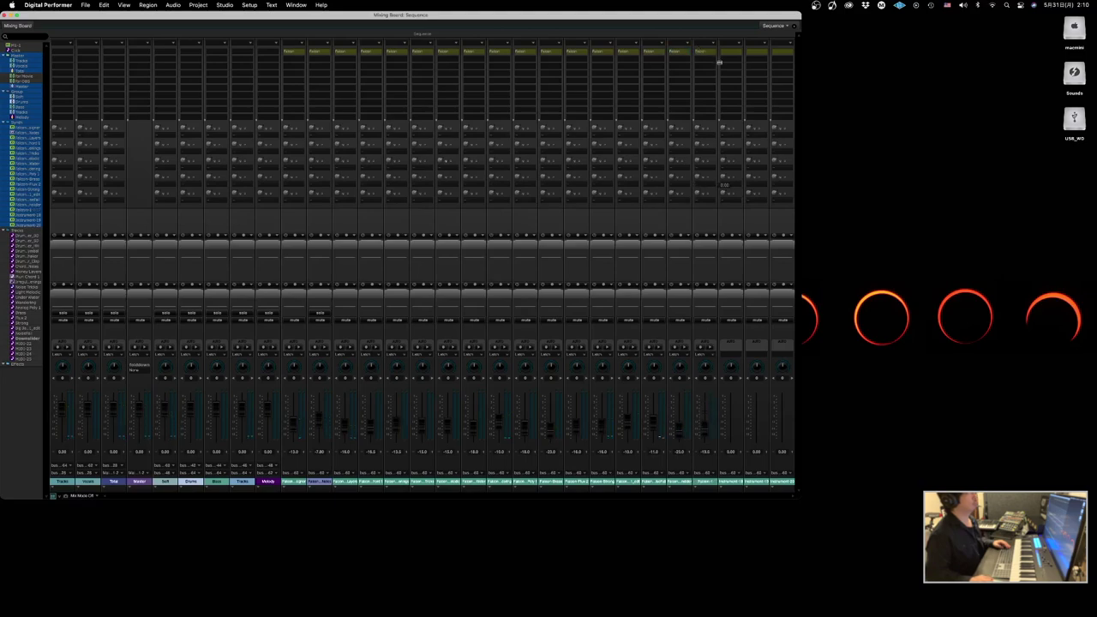
click(701, 52)
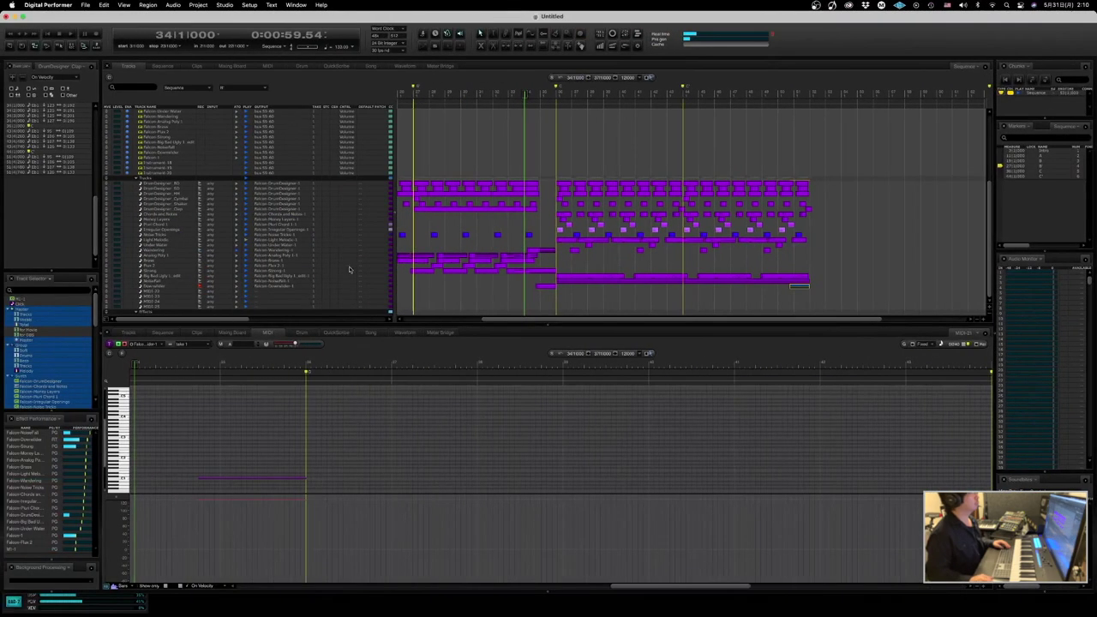
click(263, 294)
mouse_move(341, 321)
click(375, 322)
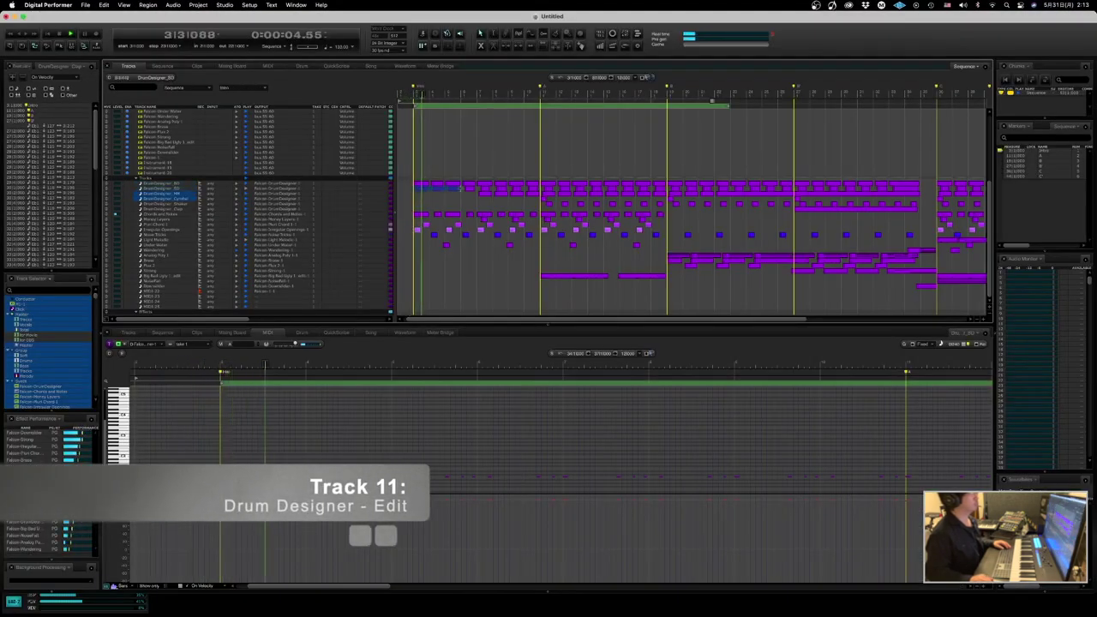
- Open the intro phrase of the DrumDesigner bass drum track and nudge the selected bar 3 notes earlier
click(420, 185)
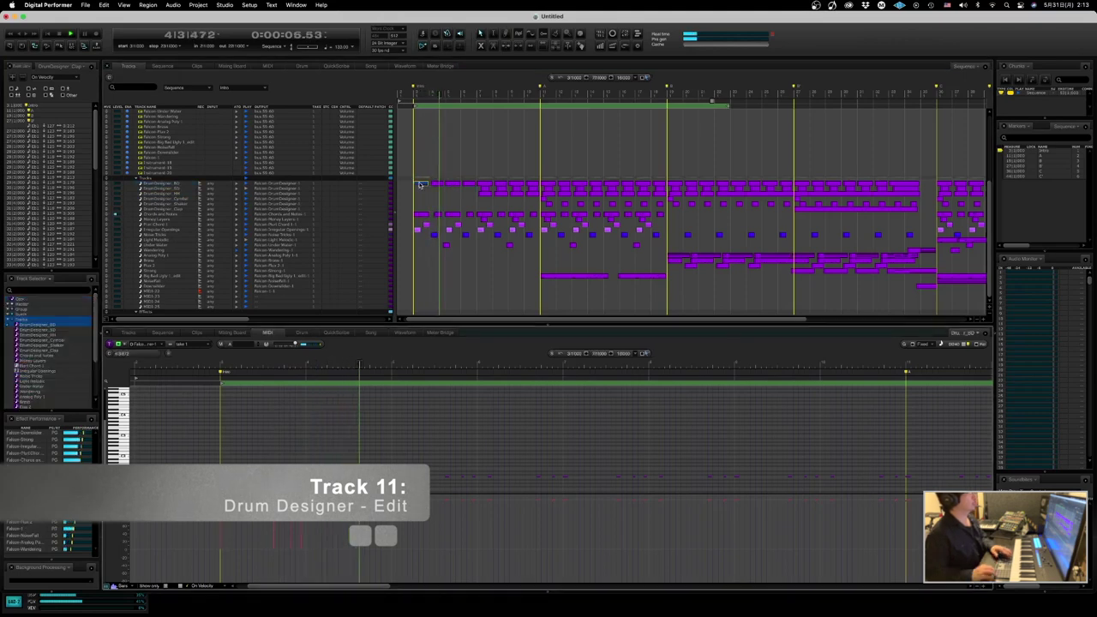
key(space)
drag(274, 446, 294, 471)
key(Left)
key(Left)
key(Left)
key(Left)
key(Left)
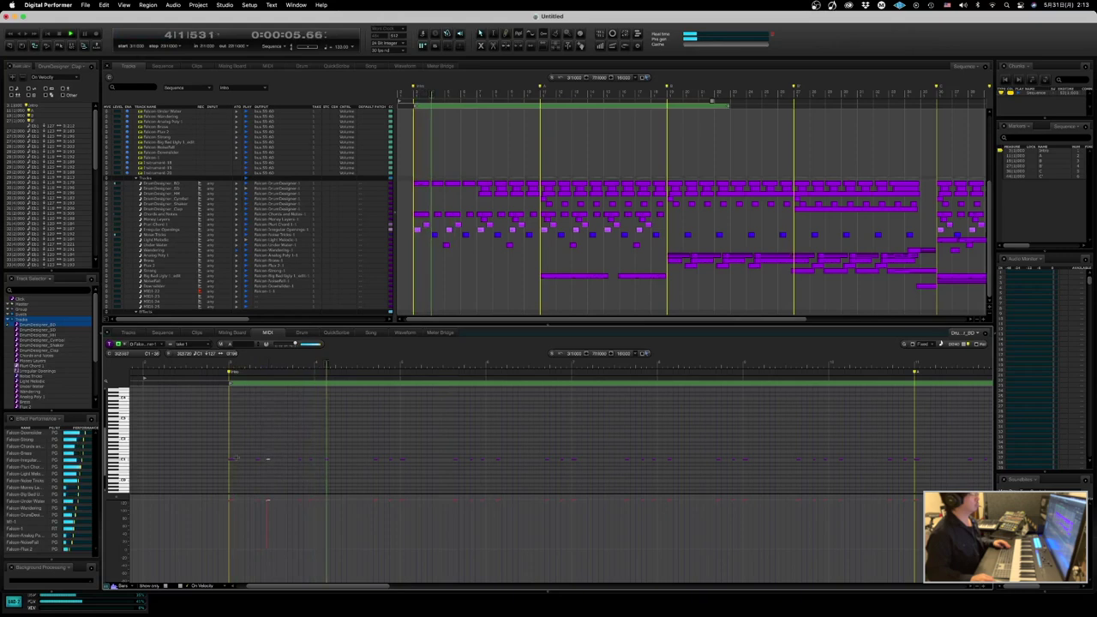
- Thin out the bass drum notes between bars 3 and 4 and quantize the notes in the second half of bar 4
drag(276, 469, 277, 471)
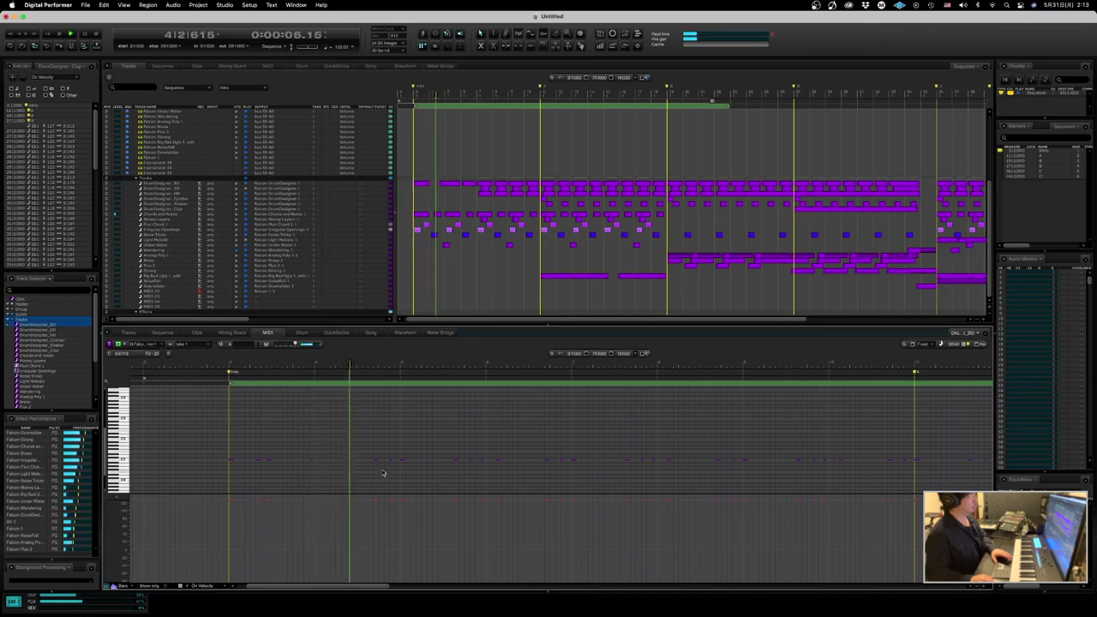
drag(358, 452, 384, 463)
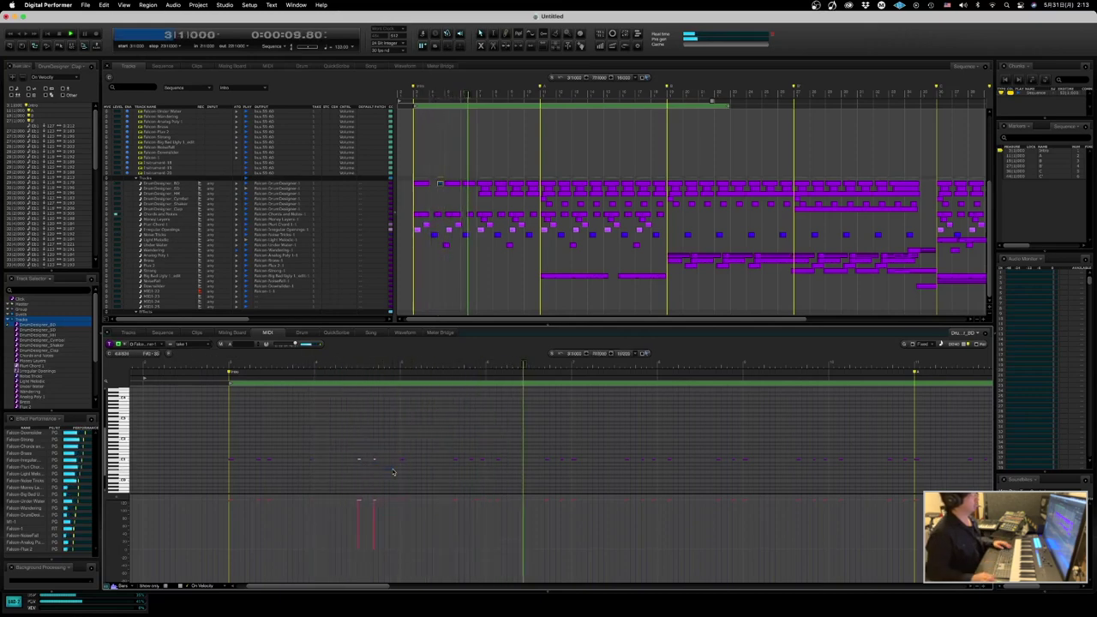
drag(370, 444, 350, 458)
key(super+0)
key(Return)
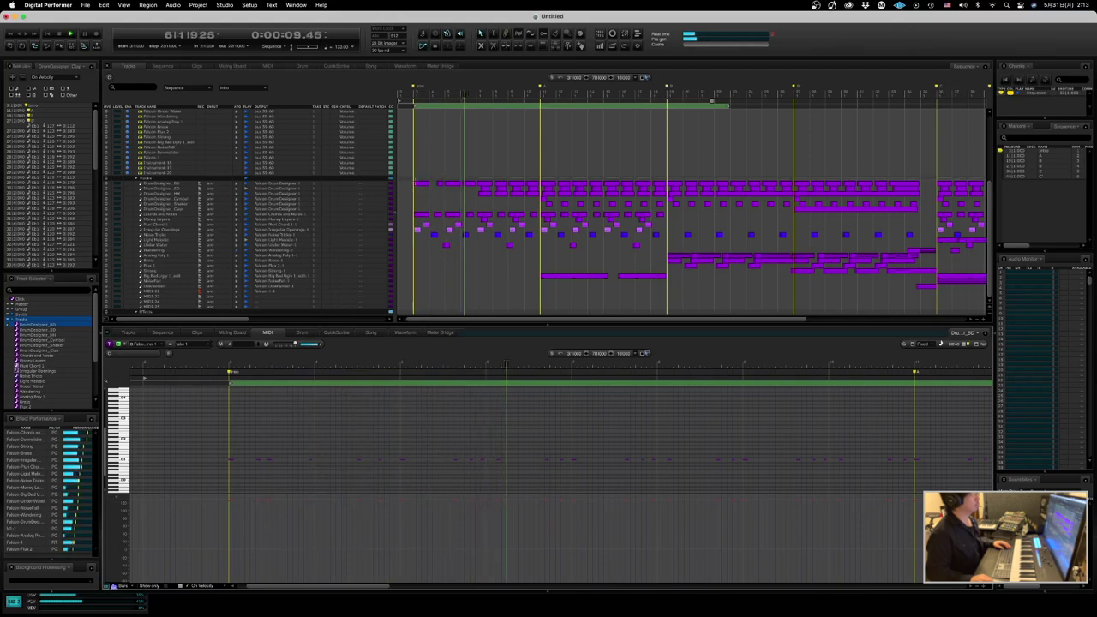
- Copy the edited bass drum pattern from bars 3 and 4 into bars 5 and 6
click(437, 181)
drag(438, 182, 451, 185)
key(super+v)
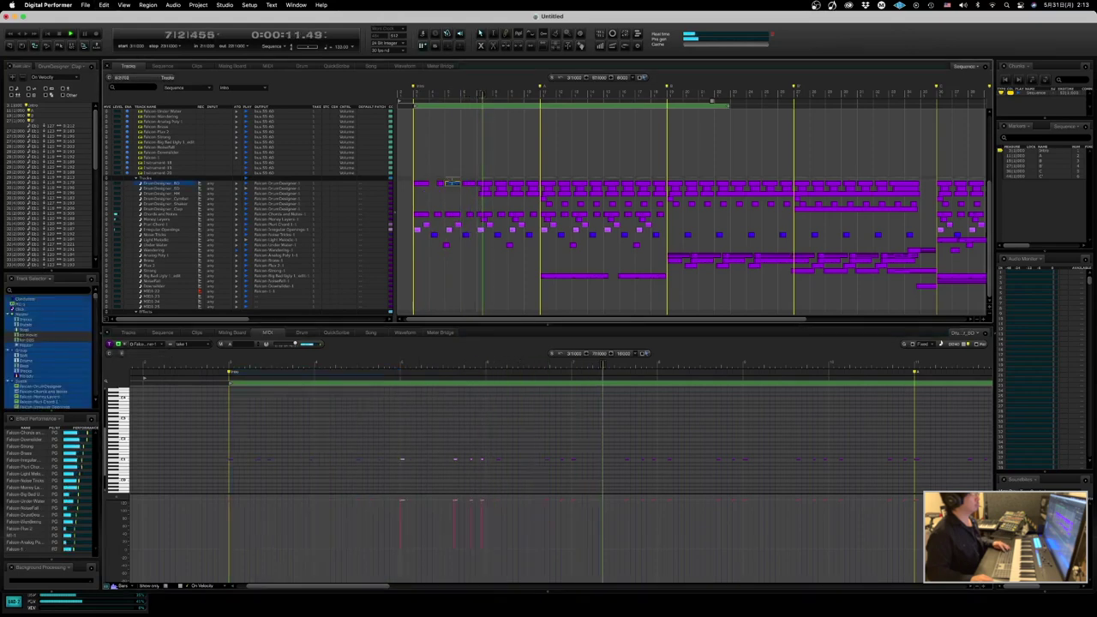
key(space)
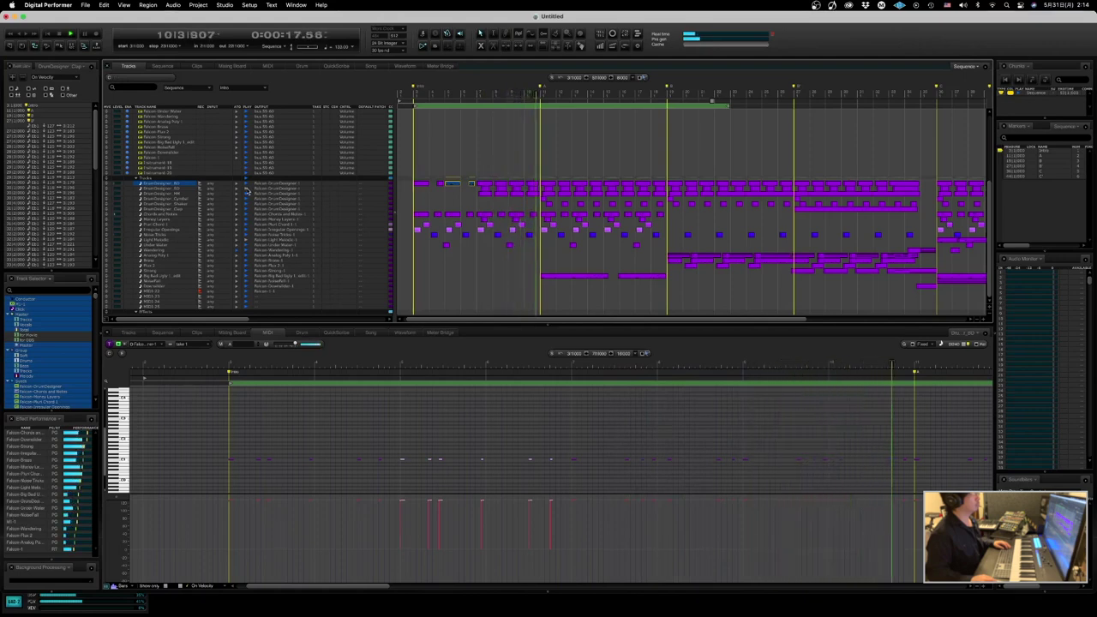
- Delete the DrumDesigner_SD notes in bars 7 to 10 except the last pickup before bar 11, and quantize that pickup
drag(479, 190, 533, 193)
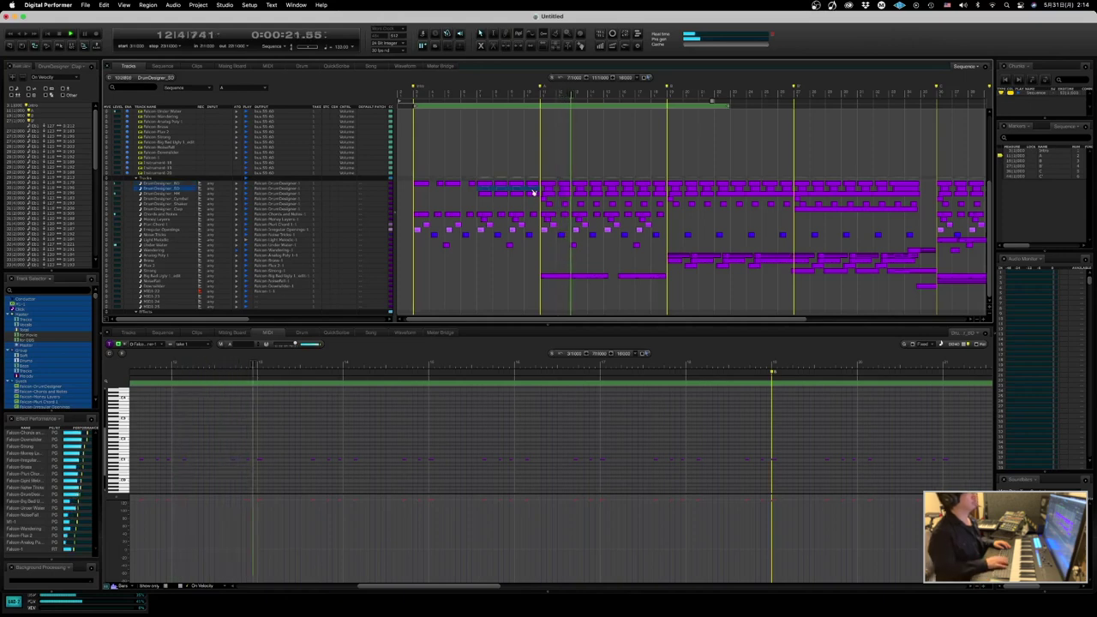
double_click(534, 193)
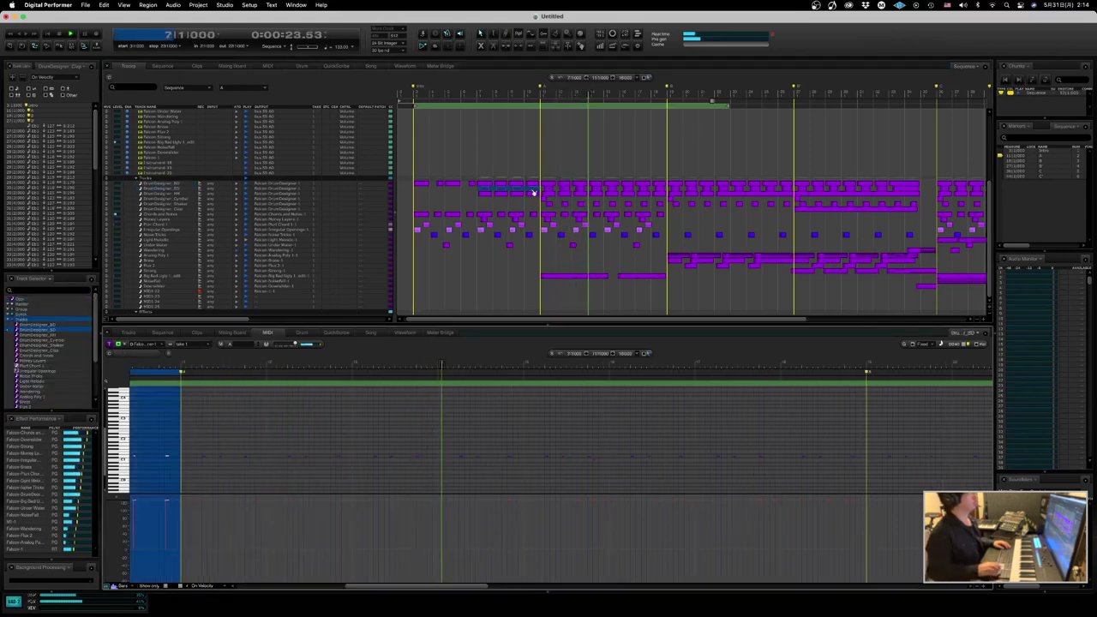
key(shift+space)
drag(145, 444, 443, 465)
key(Delete)
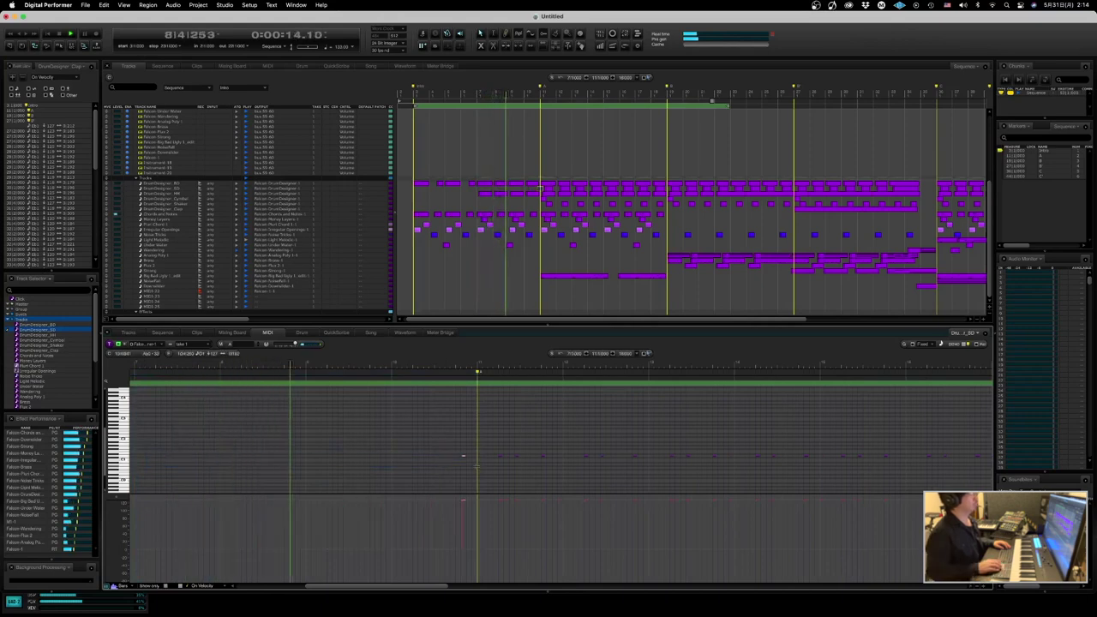
key(super+0)
key(Return)
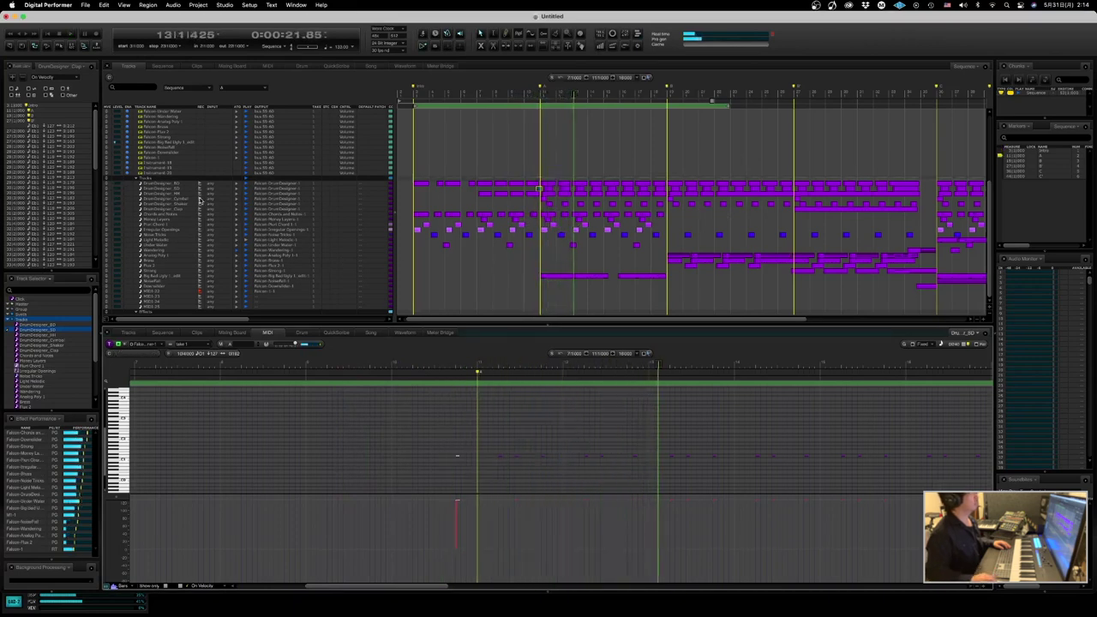
- Record-enable the DrumDesigner_Clap track and record a clap hit near the end of bar 10
click(198, 210)
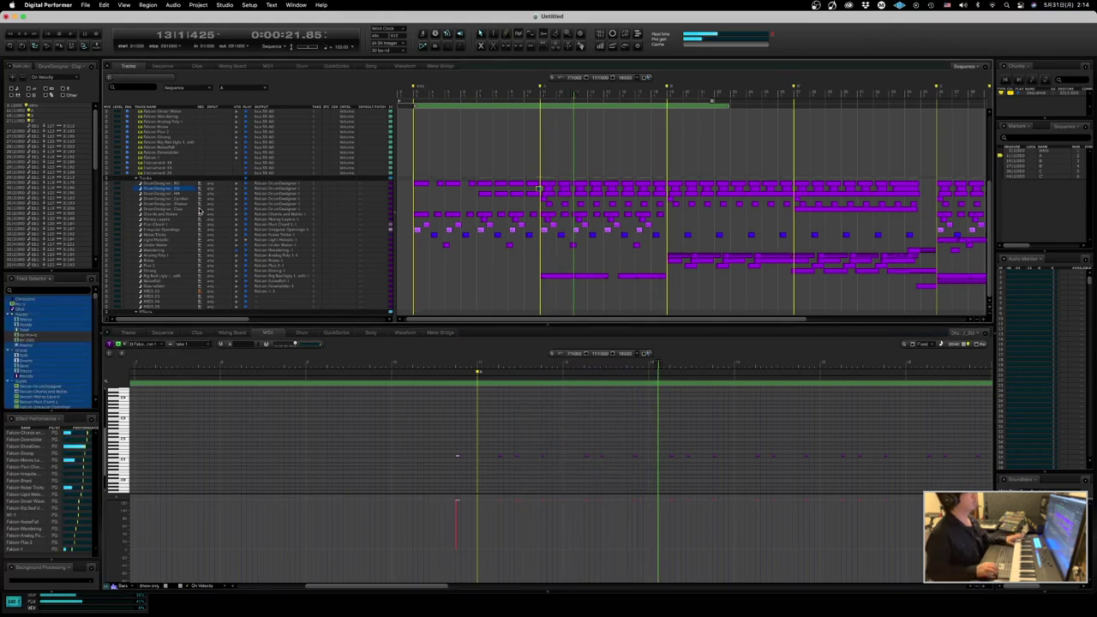
key(space)
key(space)
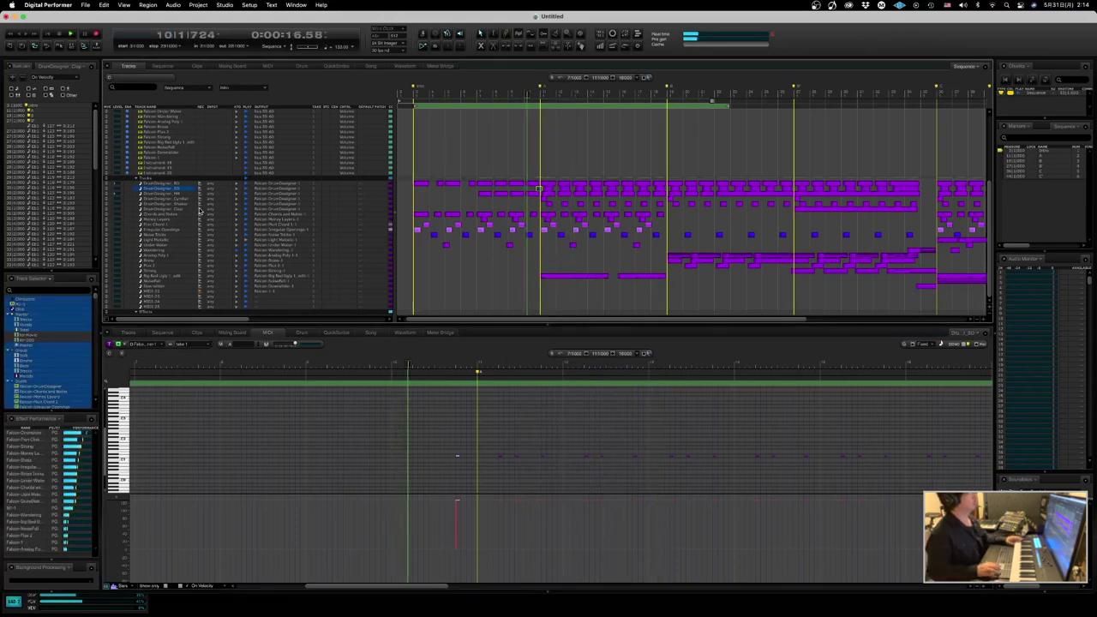
key(space)
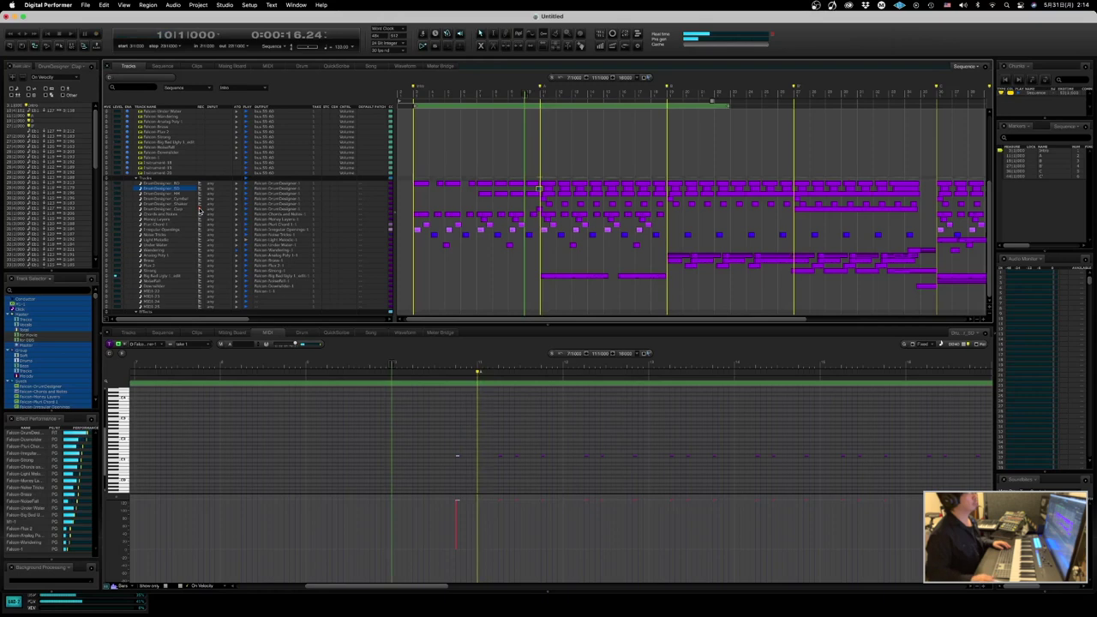
- Quantize the recorded DrumDesigner_Clap note in bar 10 and play the result back
double_click(532, 211)
key(super+0)
key(Return)
click(533, 211)
key(super+0)
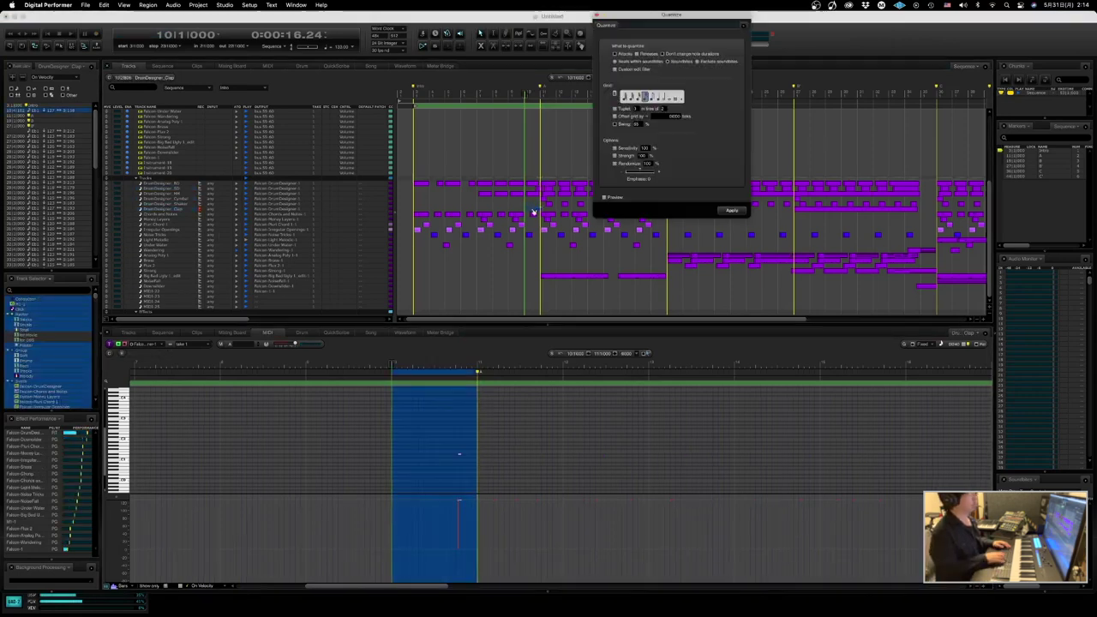
key(Return)
key(space)
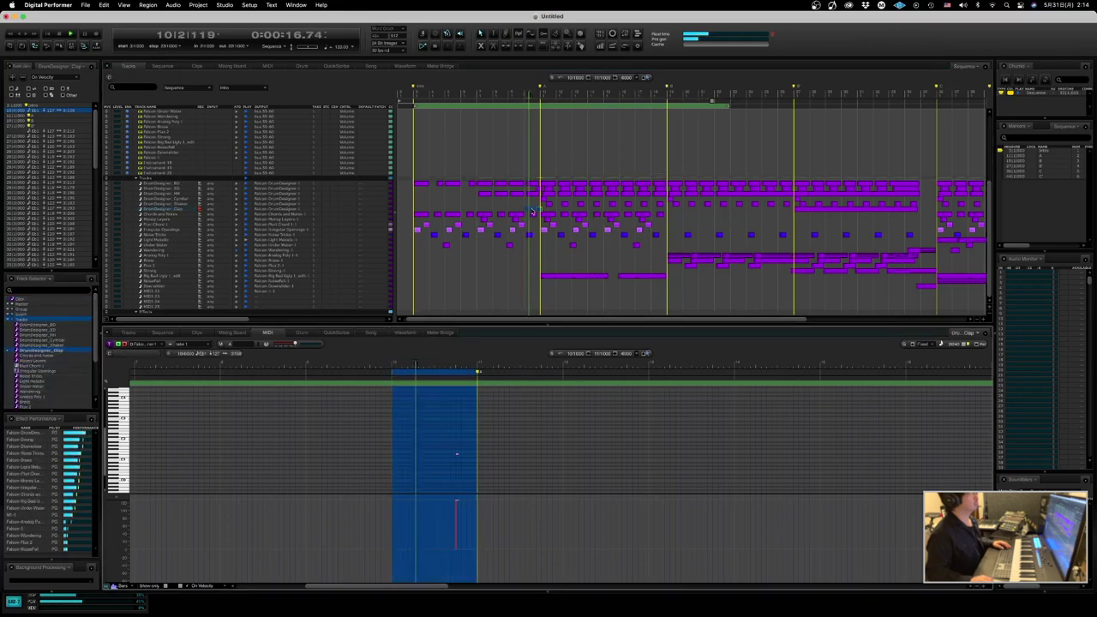
- Move DrumDesigner_Clap directly below DrumDesigner_SD and copy the bar 10 snare and clap pickup to bar 35
drag(110, 209, 112, 195)
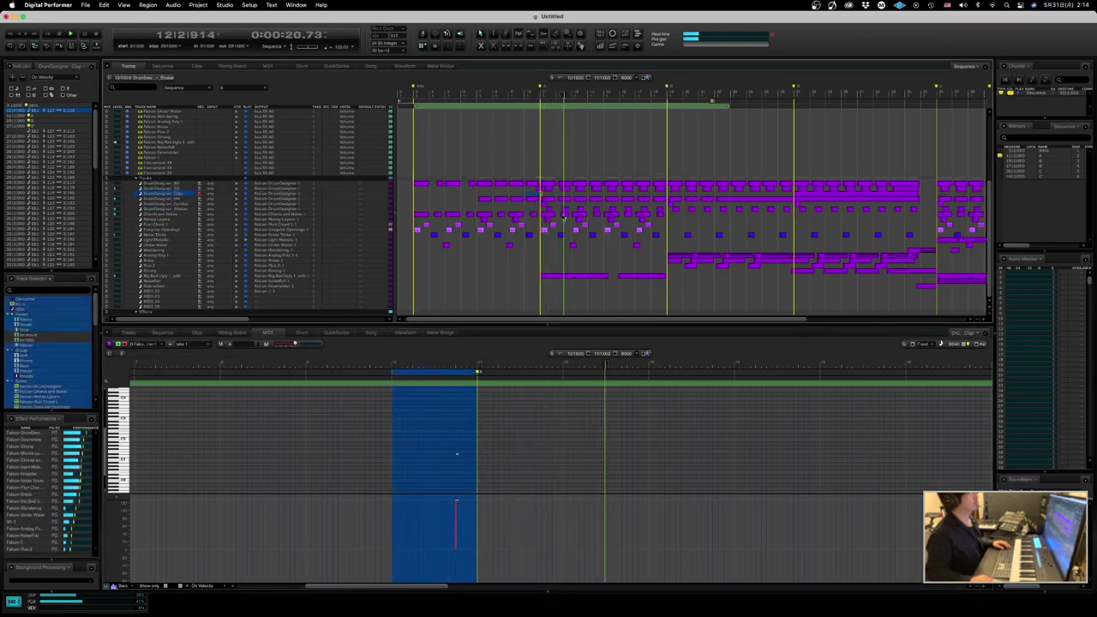
click(514, 196)
click(533, 196)
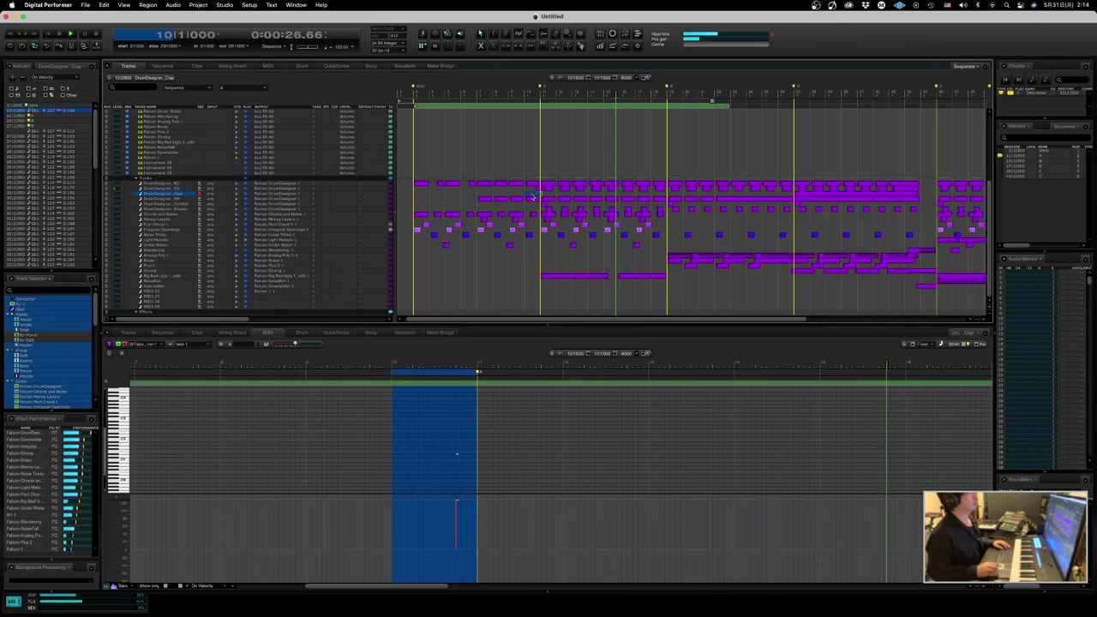
click(529, 191)
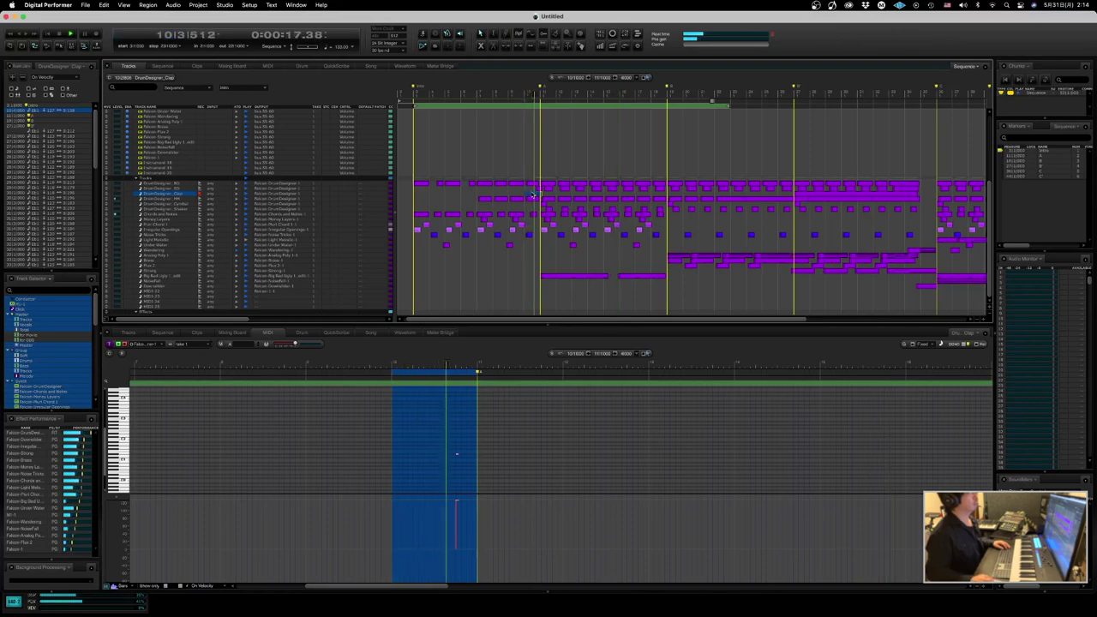
drag(529, 190, 532, 196)
click(934, 192)
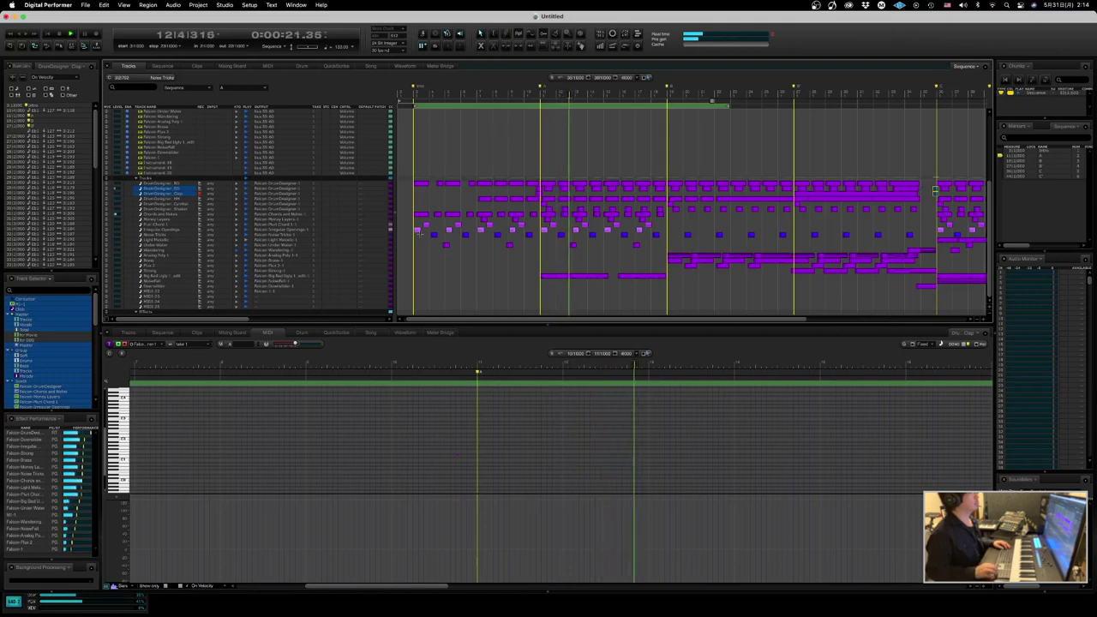
click(419, 233)
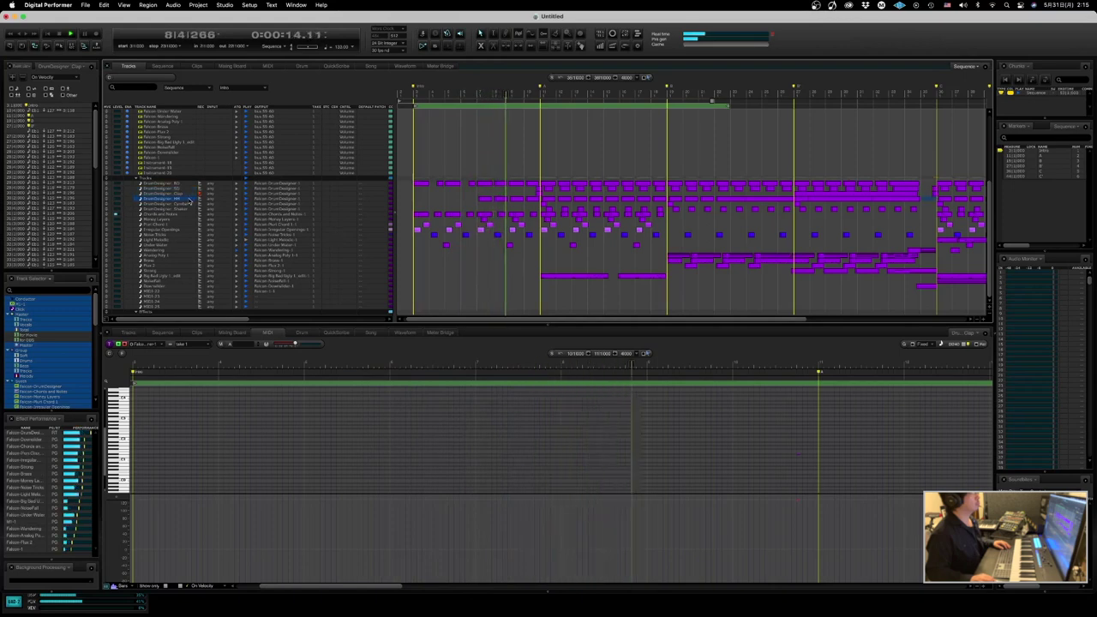
- Add a new MIDI track, record-enable it and route its output to Falcon-DrumDesigner
click(199, 5)
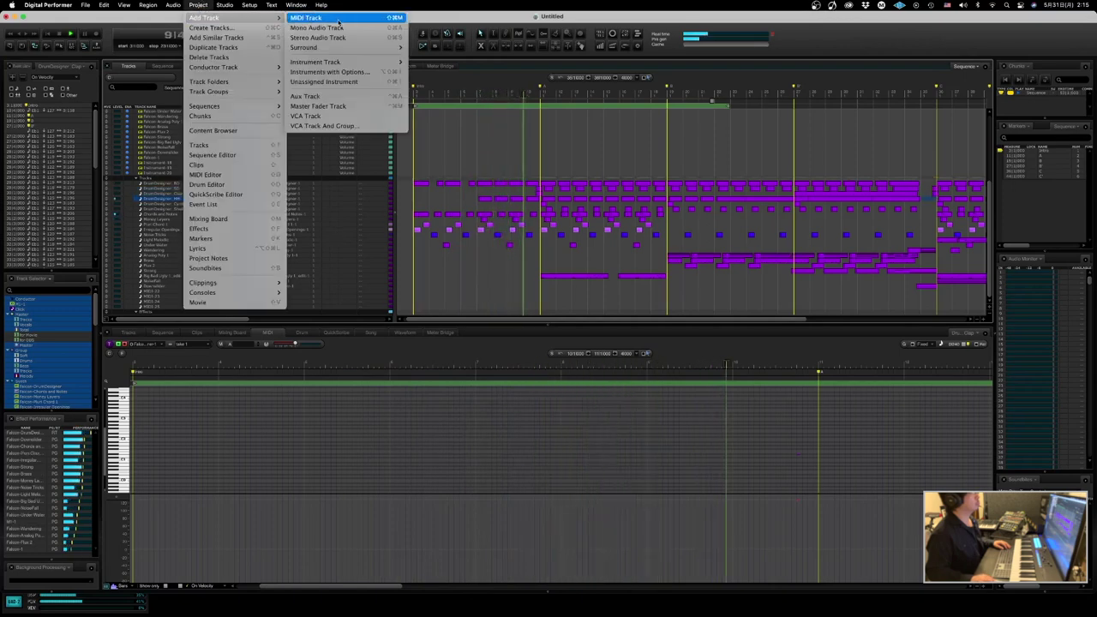
click(200, 278)
click(216, 297)
click(263, 302)
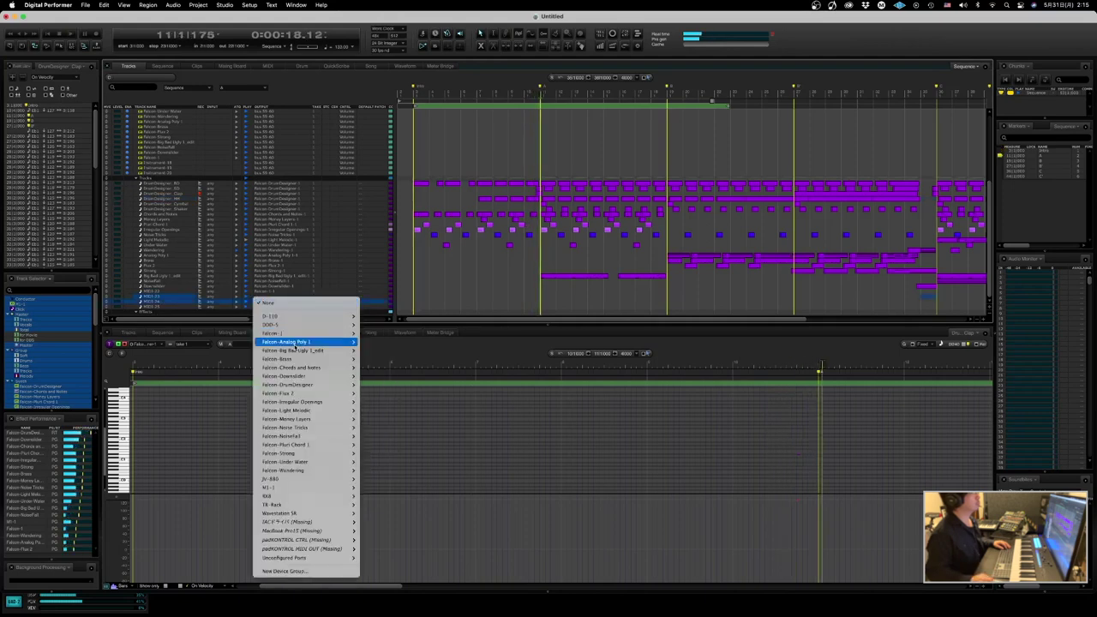
mouse_move(314, 392)
mouse_move(354, 384)
click(389, 385)
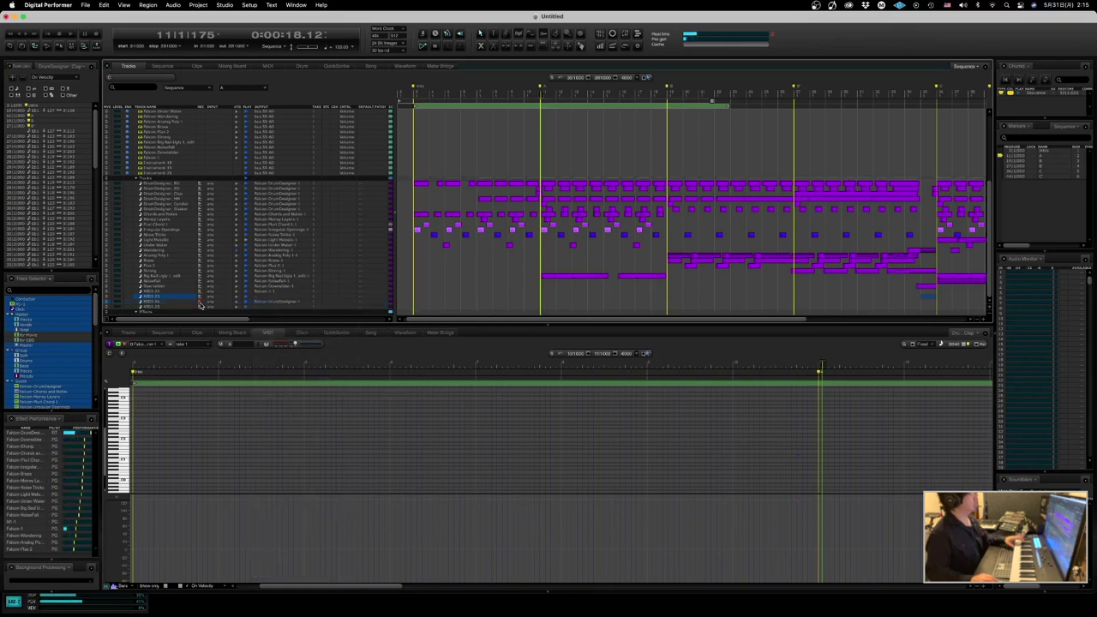
- Place the new track below the DrumDesigner hi-hat track and name the two hi-hat tracks DrumDesigner_HH1 and DrumDesigner_HH2
drag(104, 306, 127, 205)
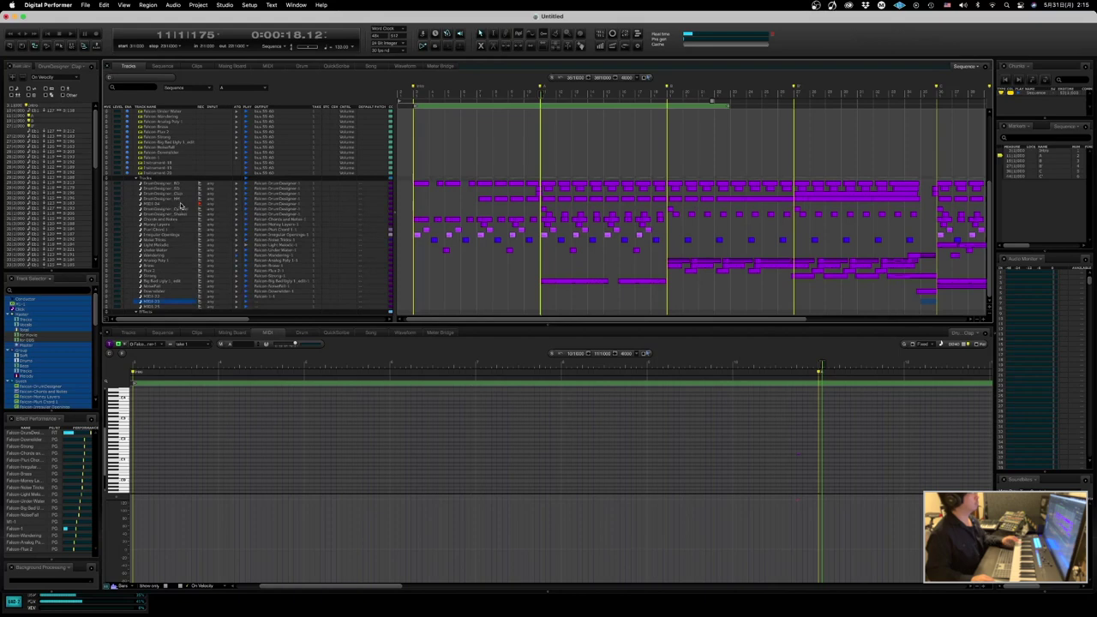
double_click(178, 199)
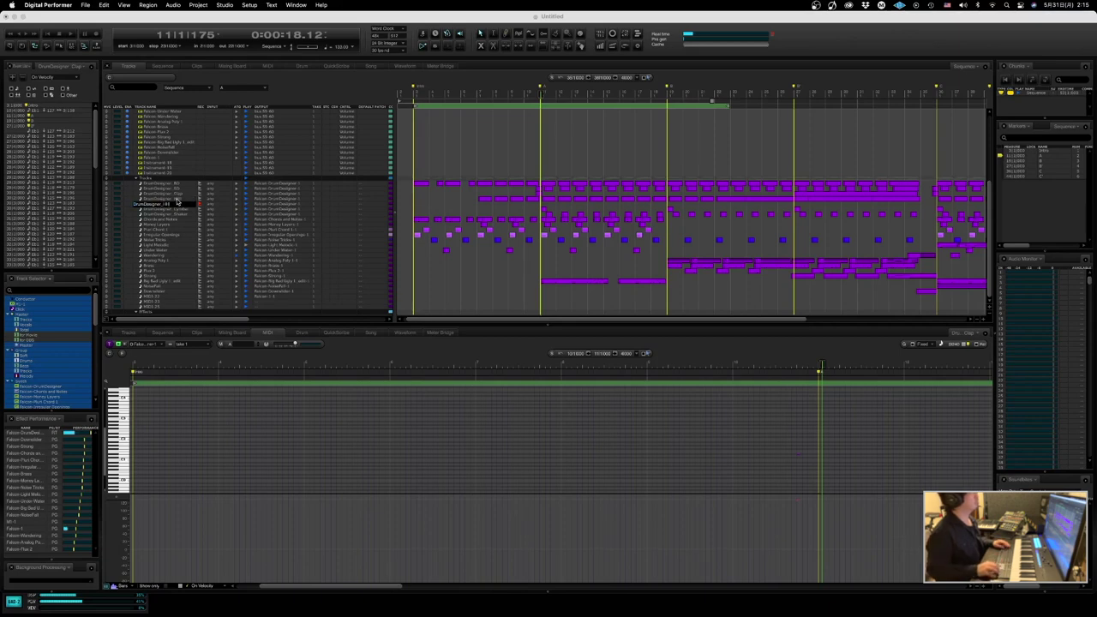
key(Return)
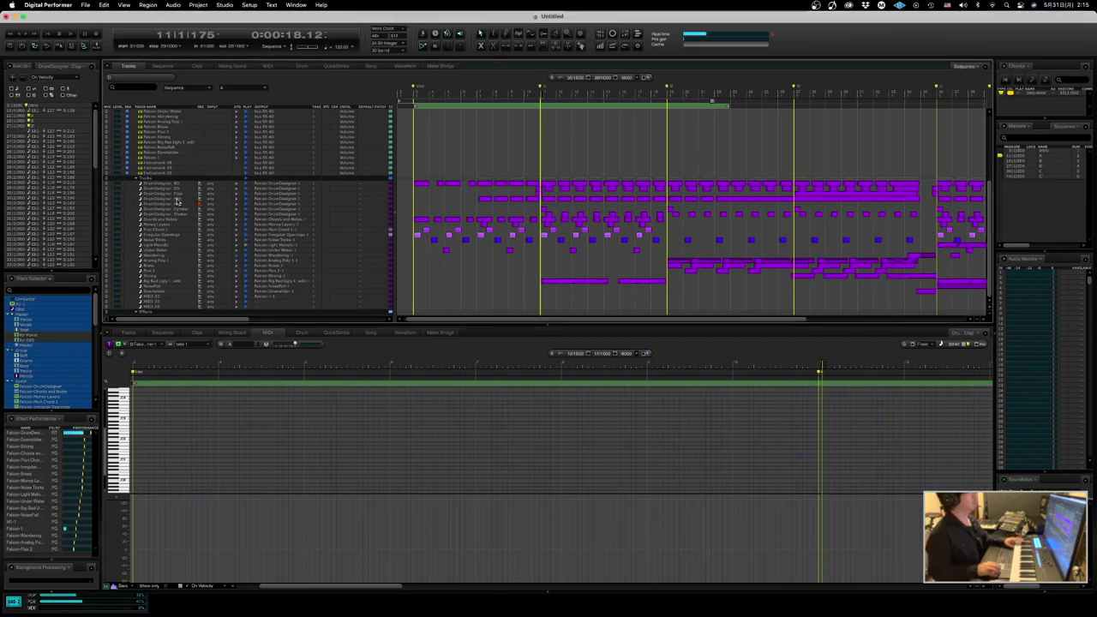
- Record a hi-hat part on DrumDesigner_HH2 over bars 11 to 18 and copy the phrase to the sections starting at bars 36 and 44
key(Left)
key(space)
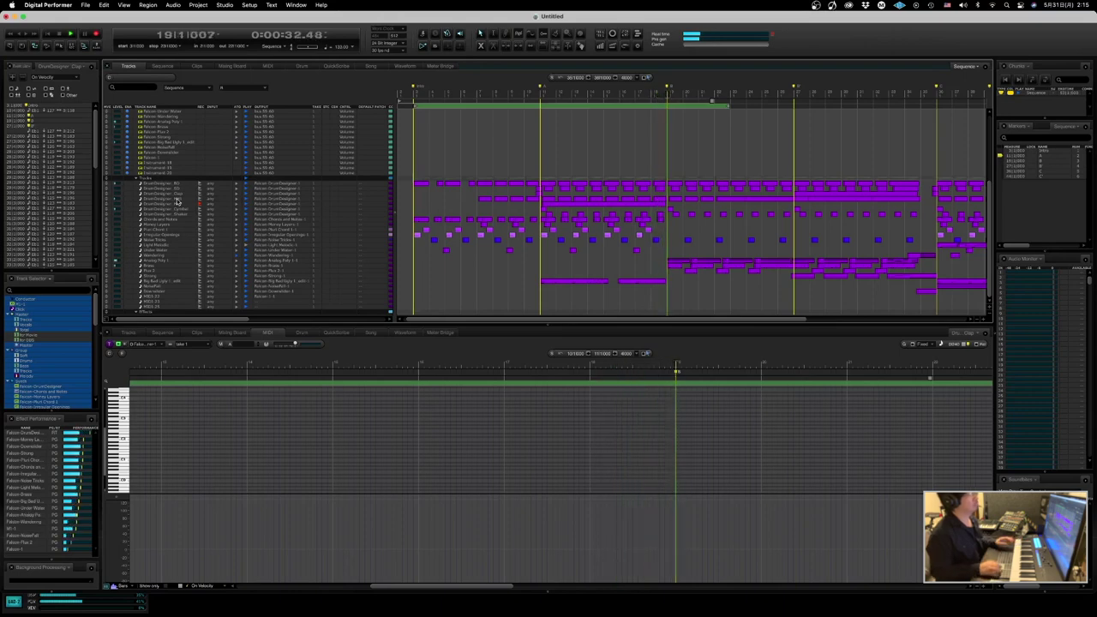
click(558, 205)
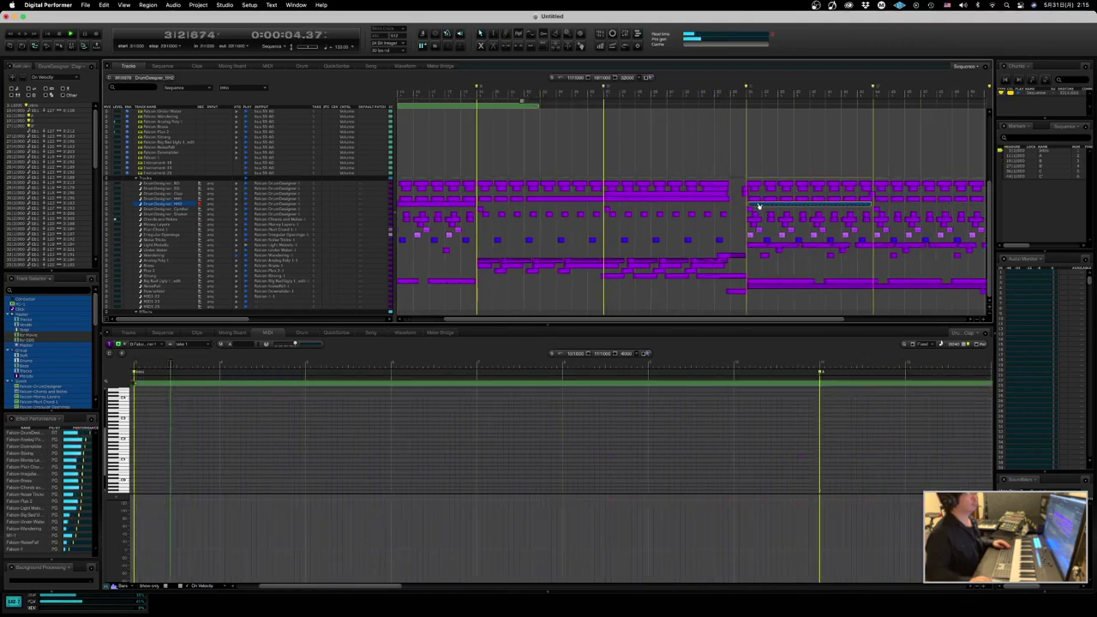
drag(880, 206, 882, 207)
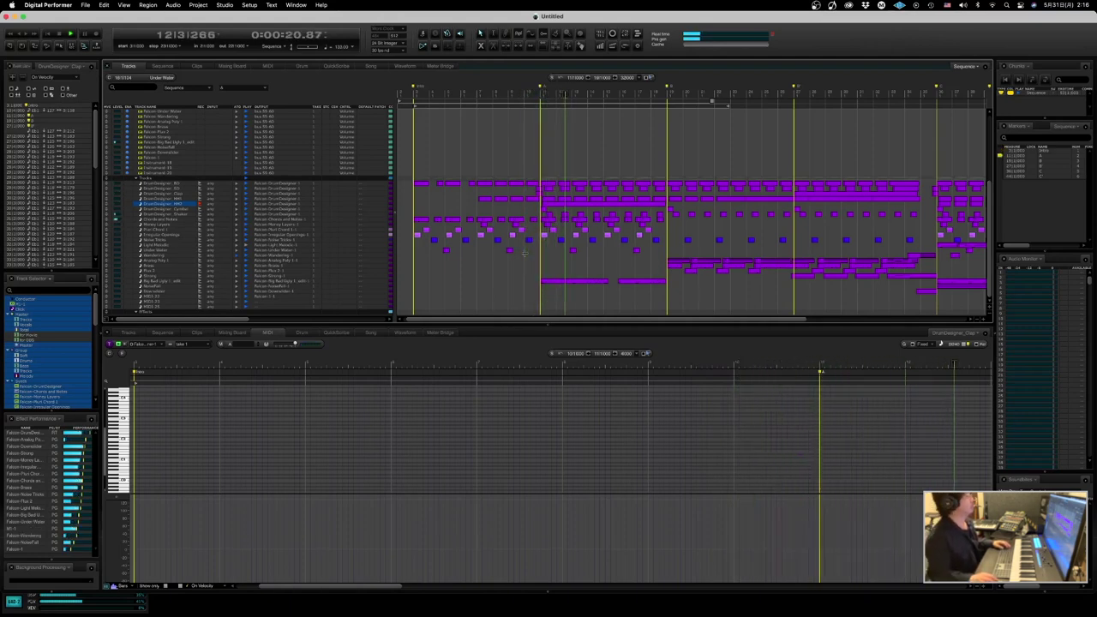
- Open the DrumDesigner hi-hat and bass drum parts around bar 11 and delete the bass drum note just before that bar
click(531, 200)
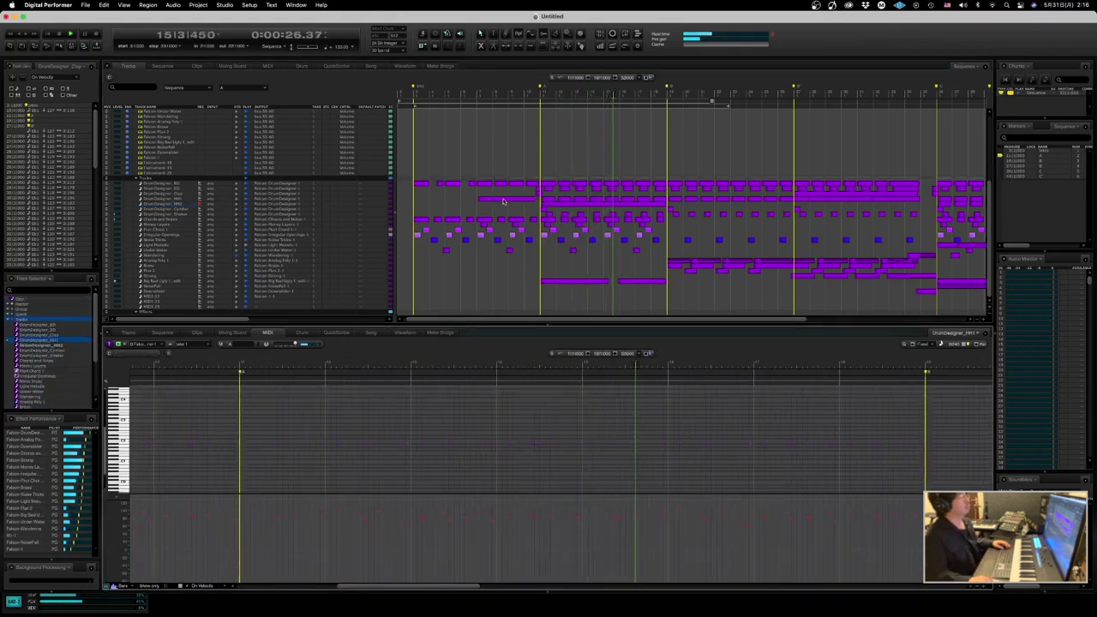
click(229, 459)
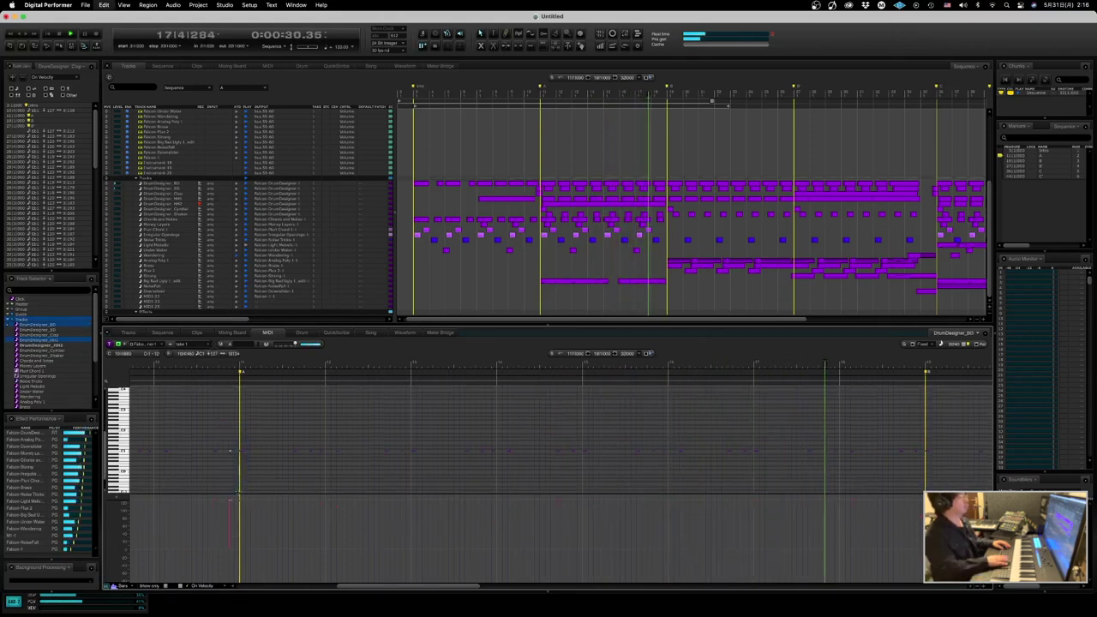
key(Return)
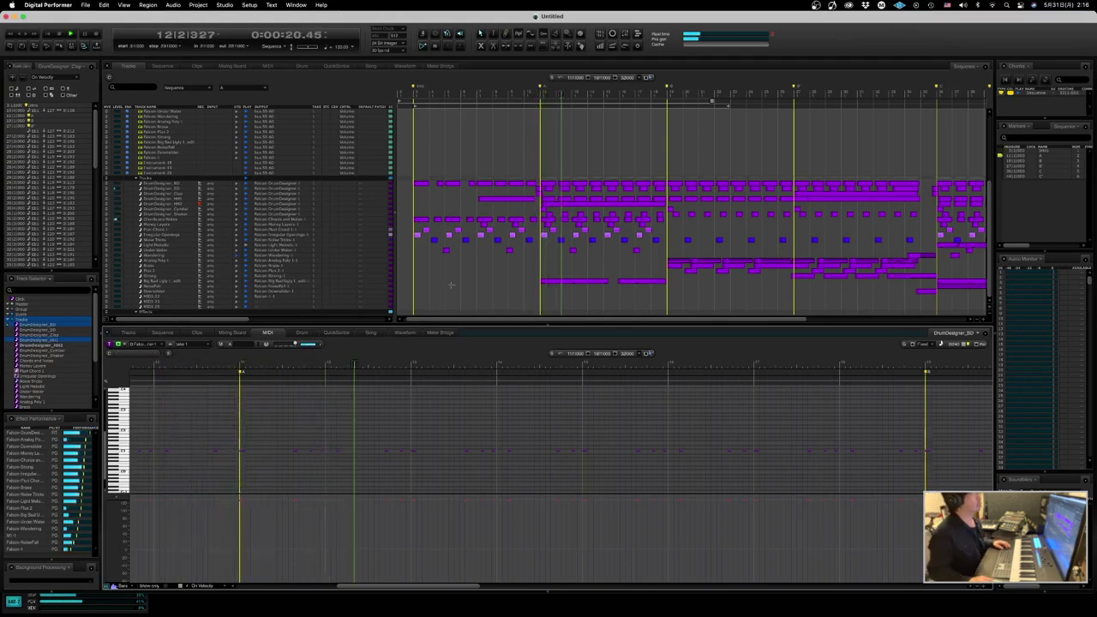
- Delete the Noise Tricks phrases in bars 19 to 26
click(180, 210)
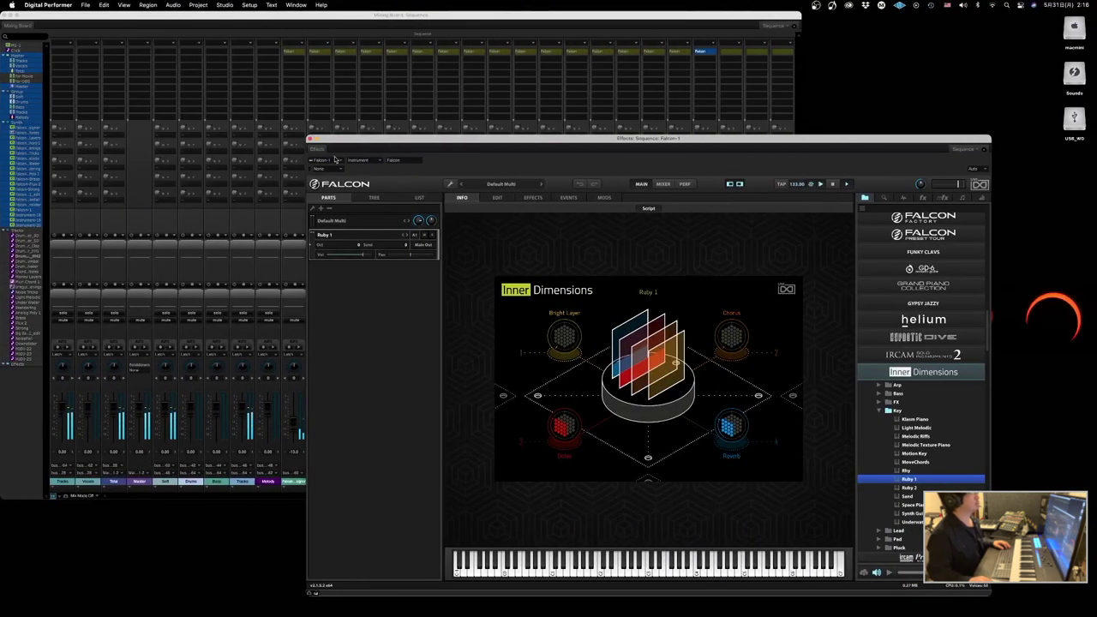
click(387, 34)
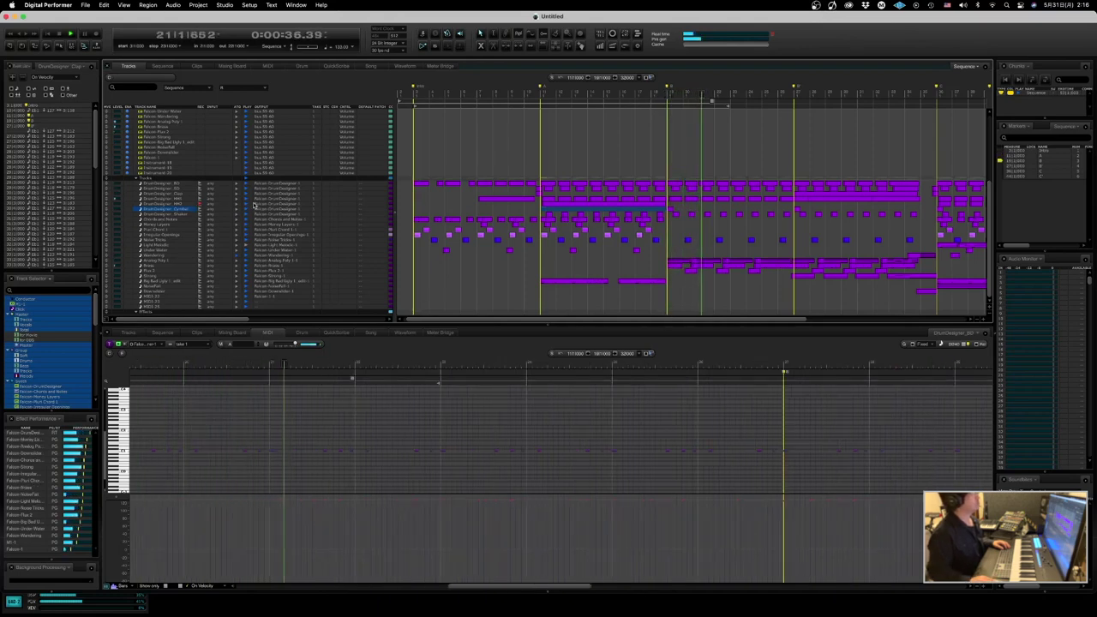
click(685, 242)
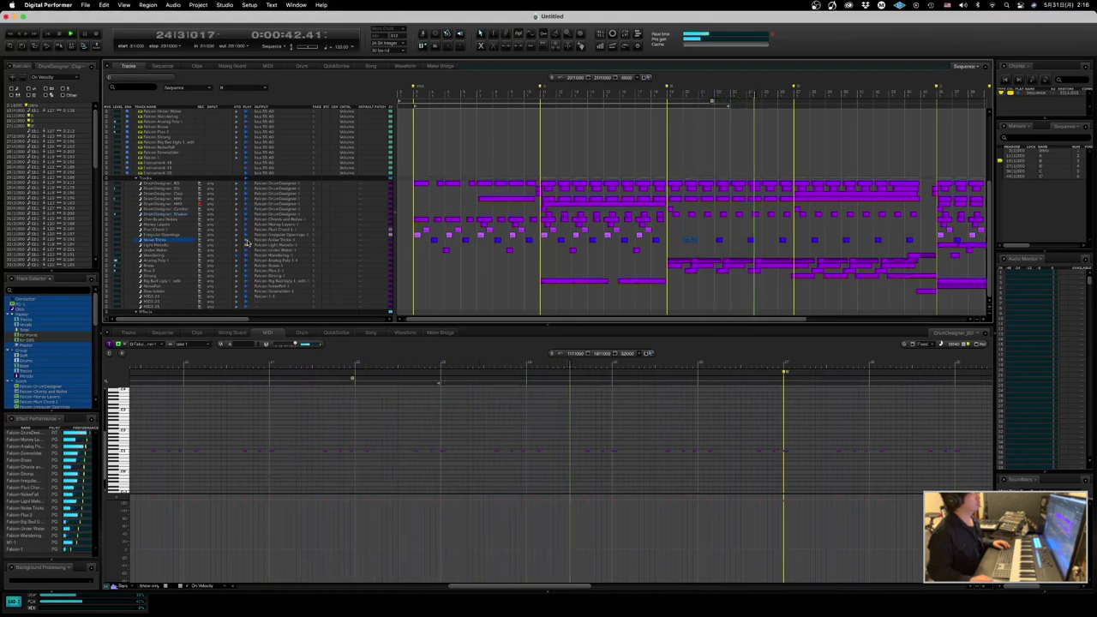
drag(685, 240, 914, 239)
drag(793, 240, 682, 239)
key(Delete)
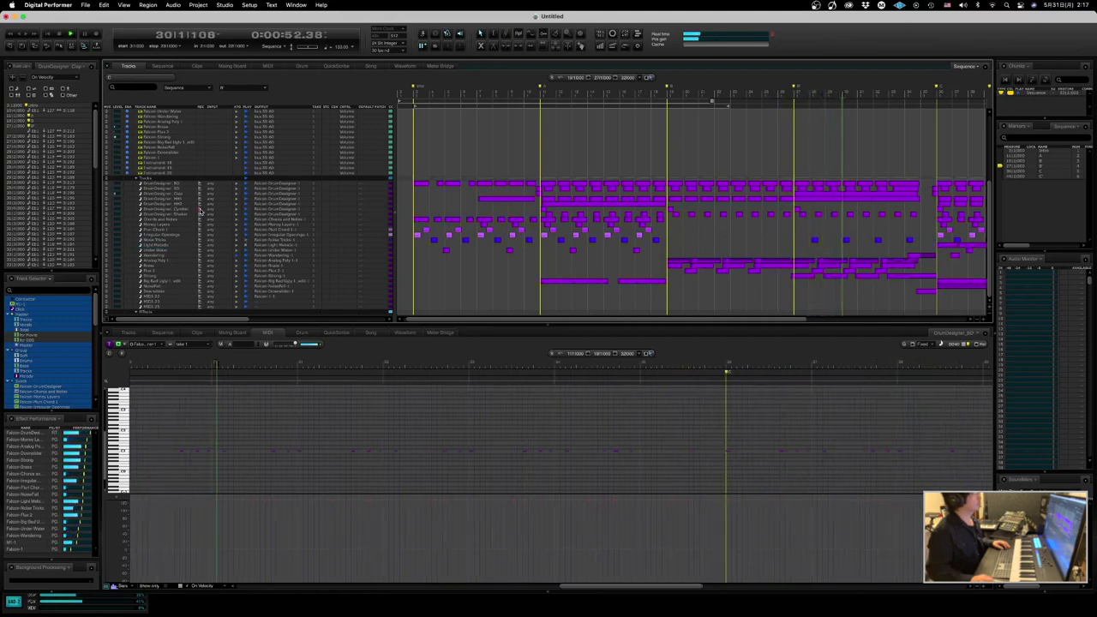
- Record-enable the MIDI track routed to Falcon-1 and adjust the Falcon-1 volume fader in the Mixing Board
click(200, 299)
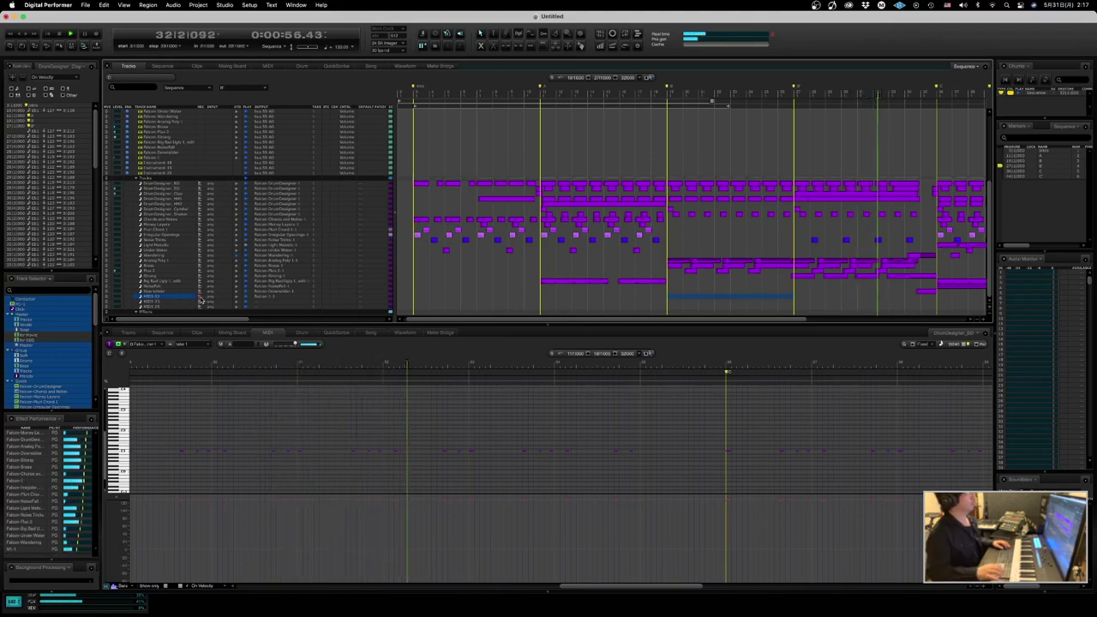
key(ctrl+Right)
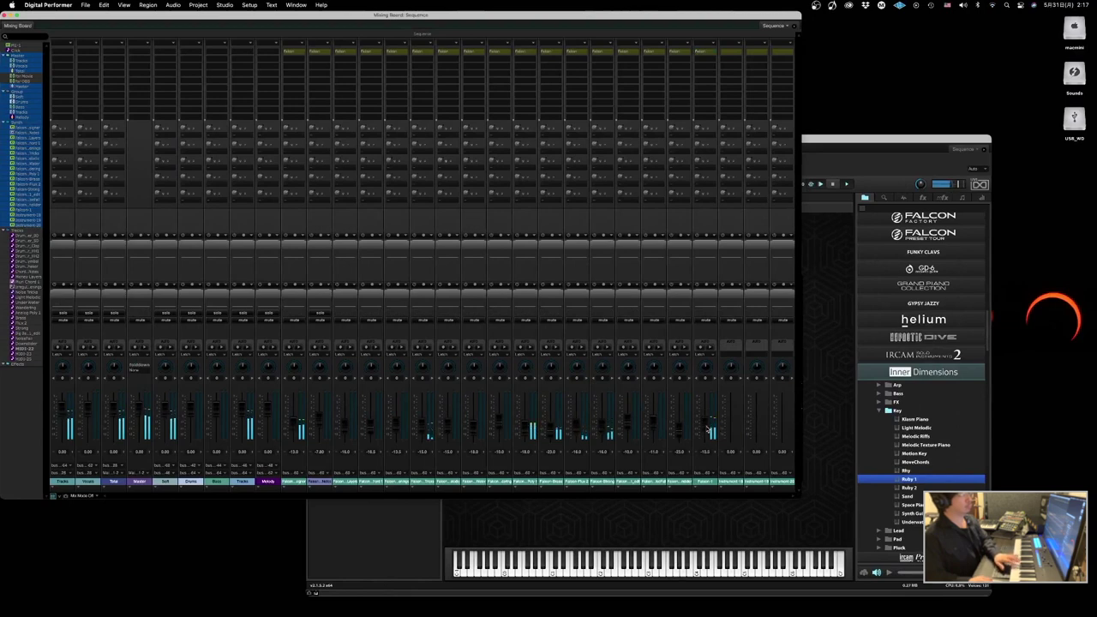
right_click(707, 426)
click(705, 425)
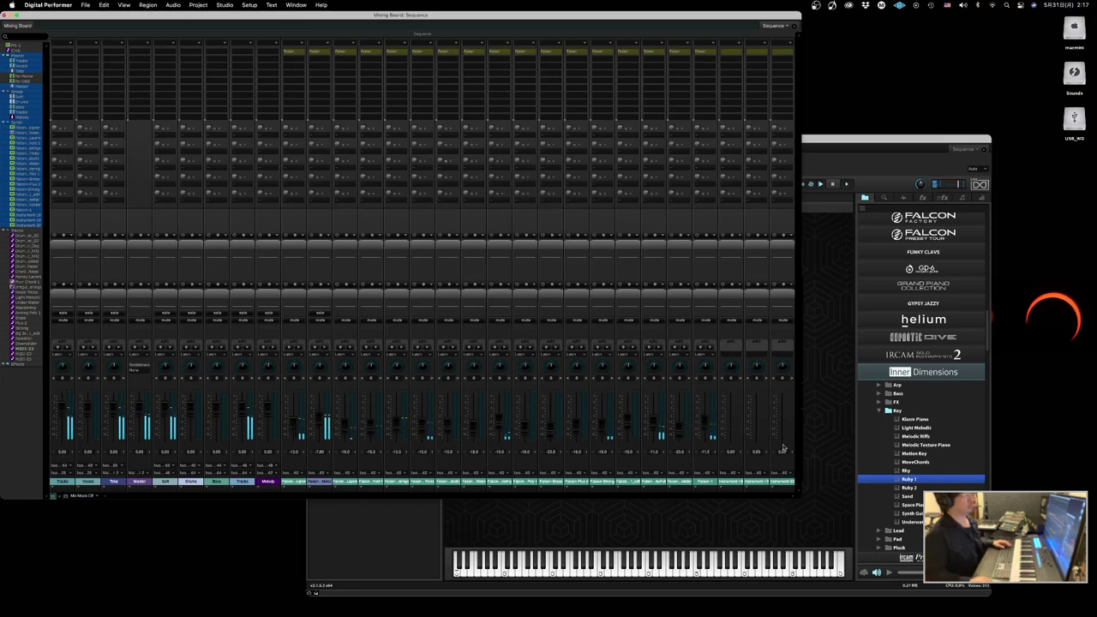
- Audition the Inner Dimensions Key presets in Falcon-1, starting with Ruby 2 and Sand
double_click(913, 487)
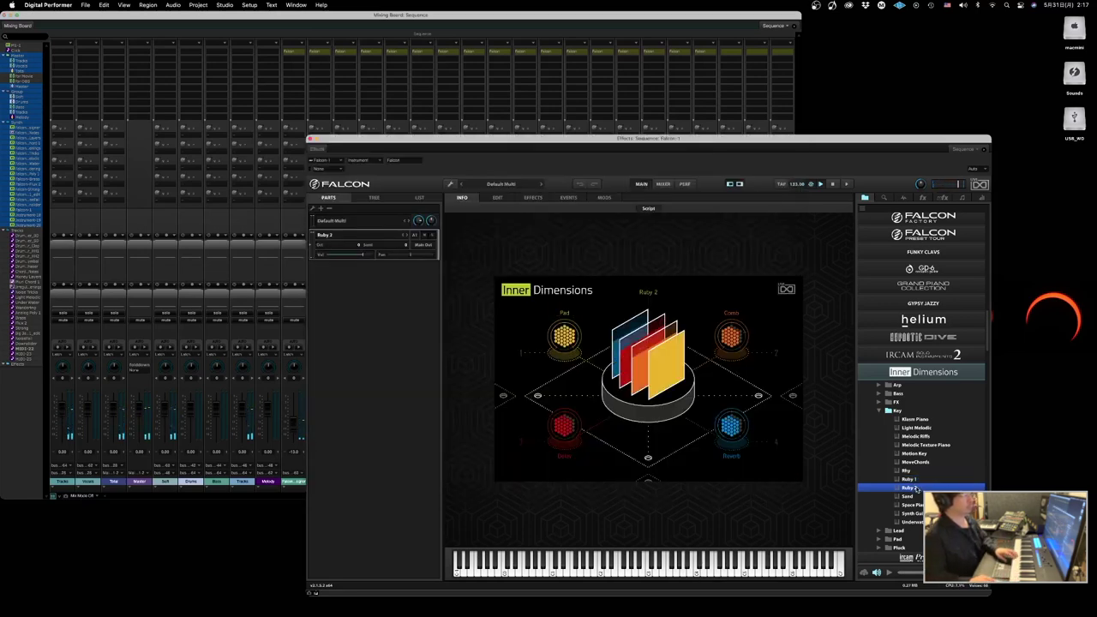
double_click(910, 496)
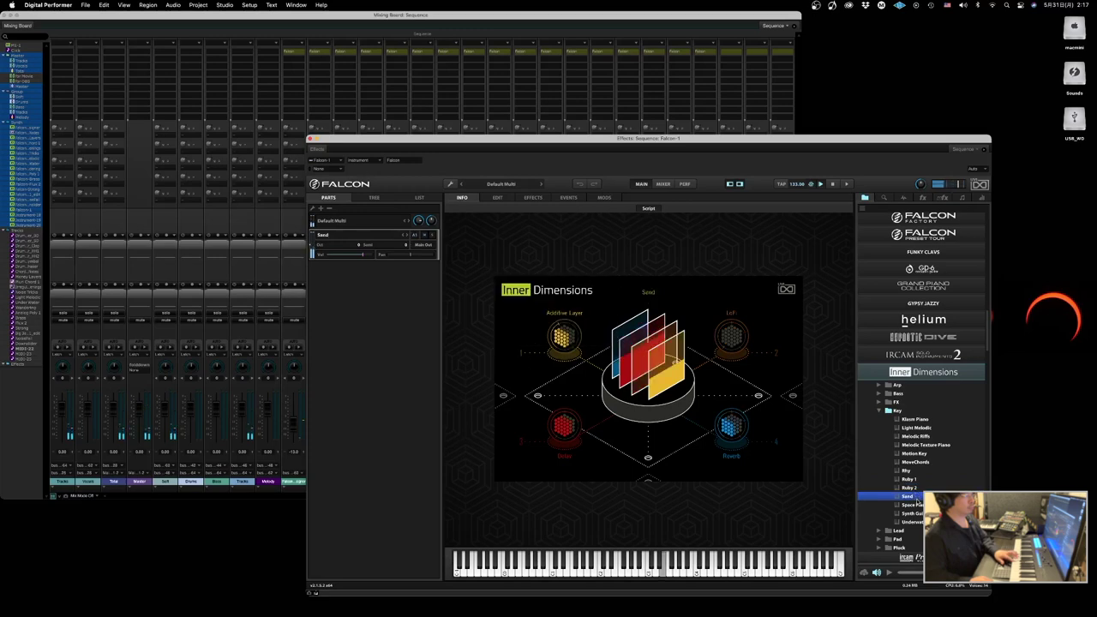
double_click(913, 504)
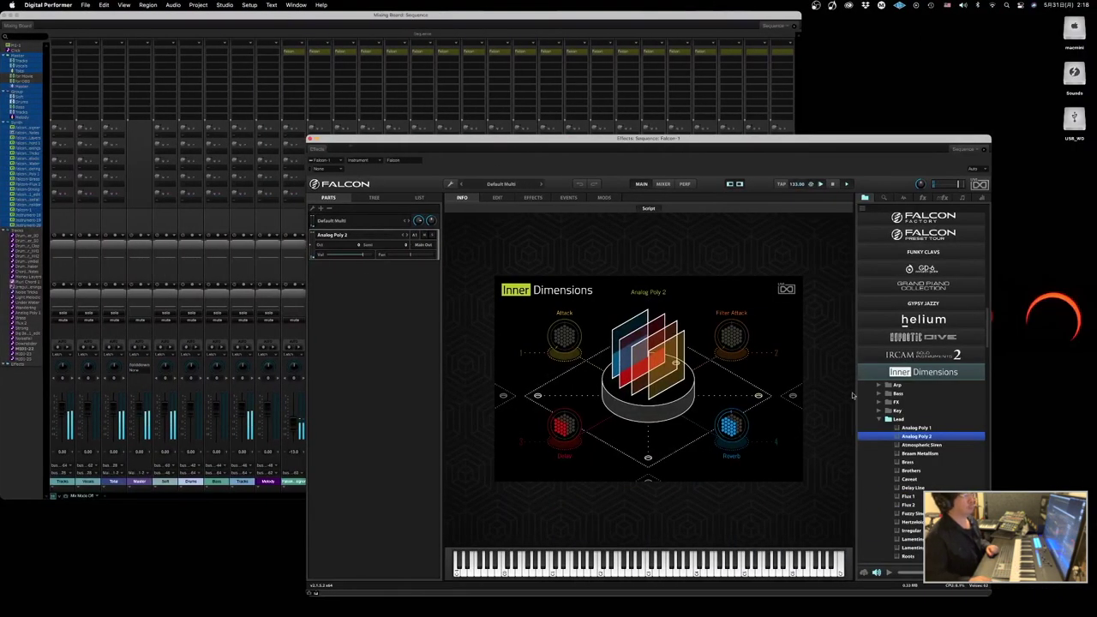
- Audition the Inner Dimensions Lead preset Atmospheric Siren in Falcon-1, load Braam Metallism and bring the Mixing Board forward
double_click(899, 444)
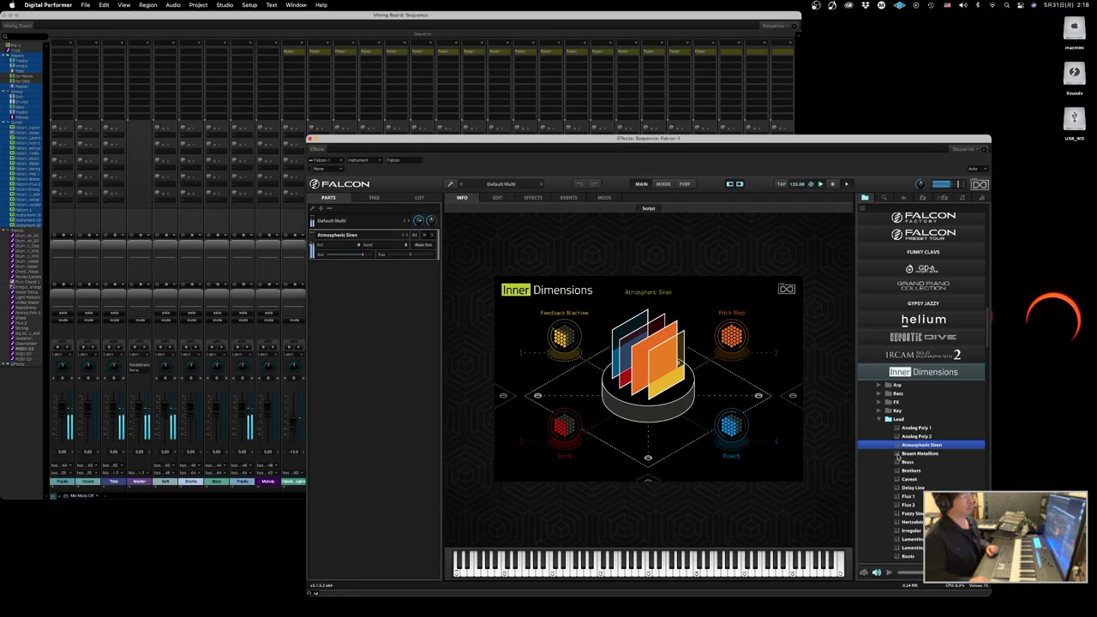
double_click(897, 453)
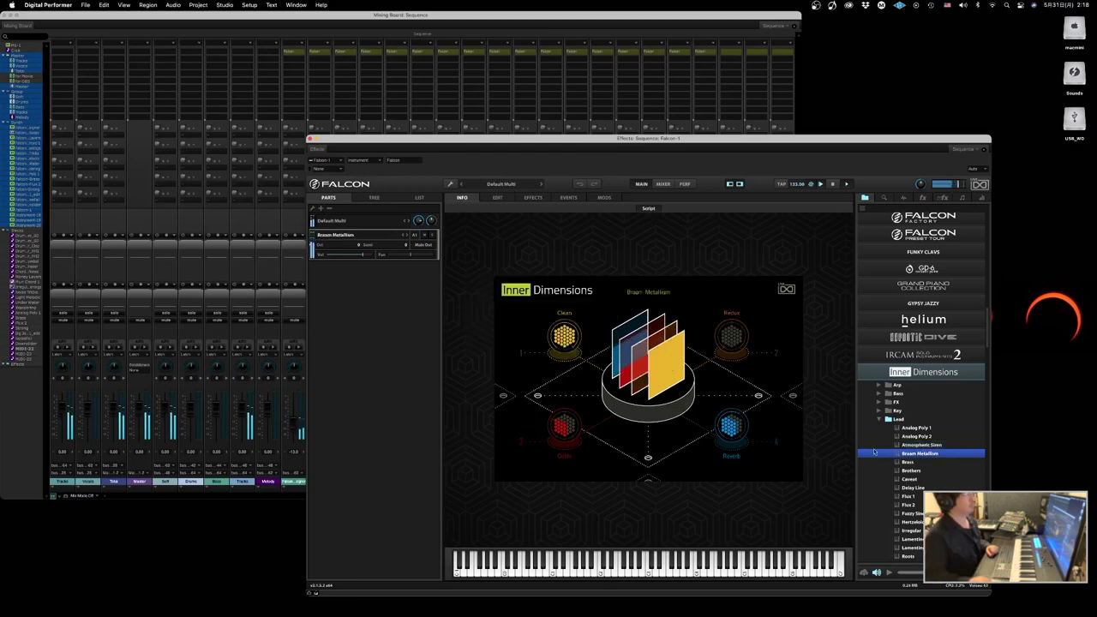
click(569, 19)
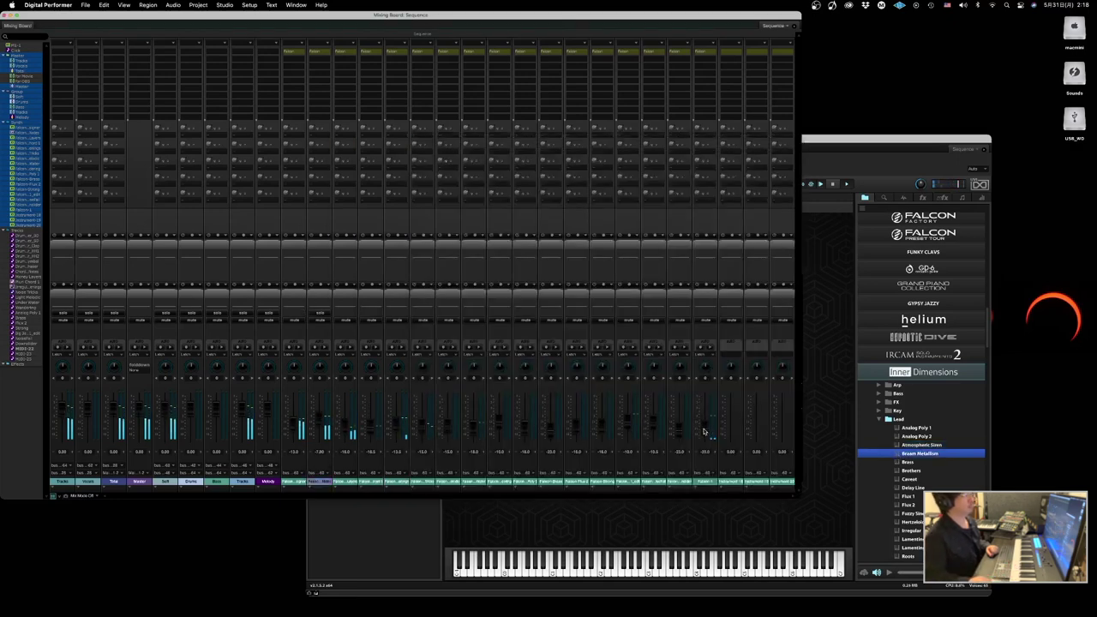
- Audition the Inner Dimensions Lead presets Caveat, Delay Line, Flux 1 and Irregular in Falcon-1, checking the level in the Mixing Board
click(898, 463)
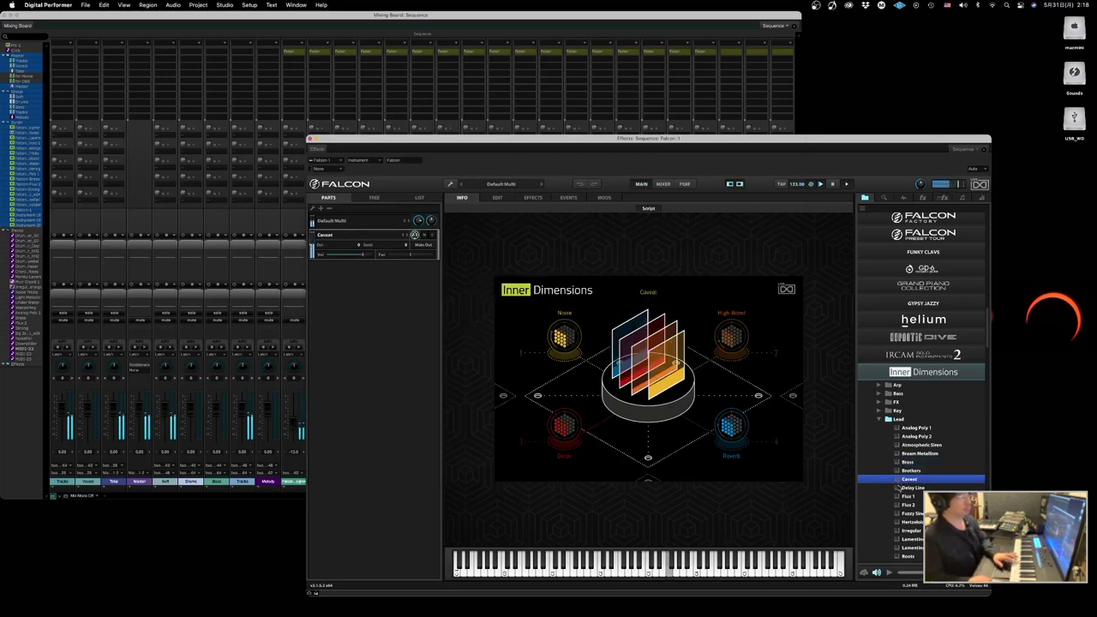
click(900, 487)
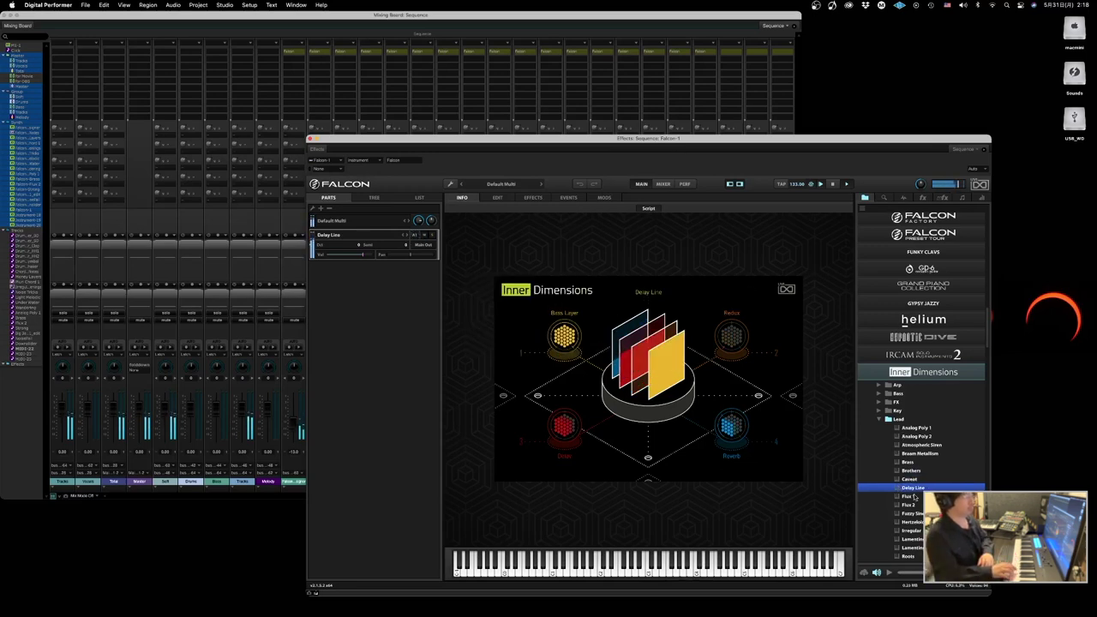
click(909, 496)
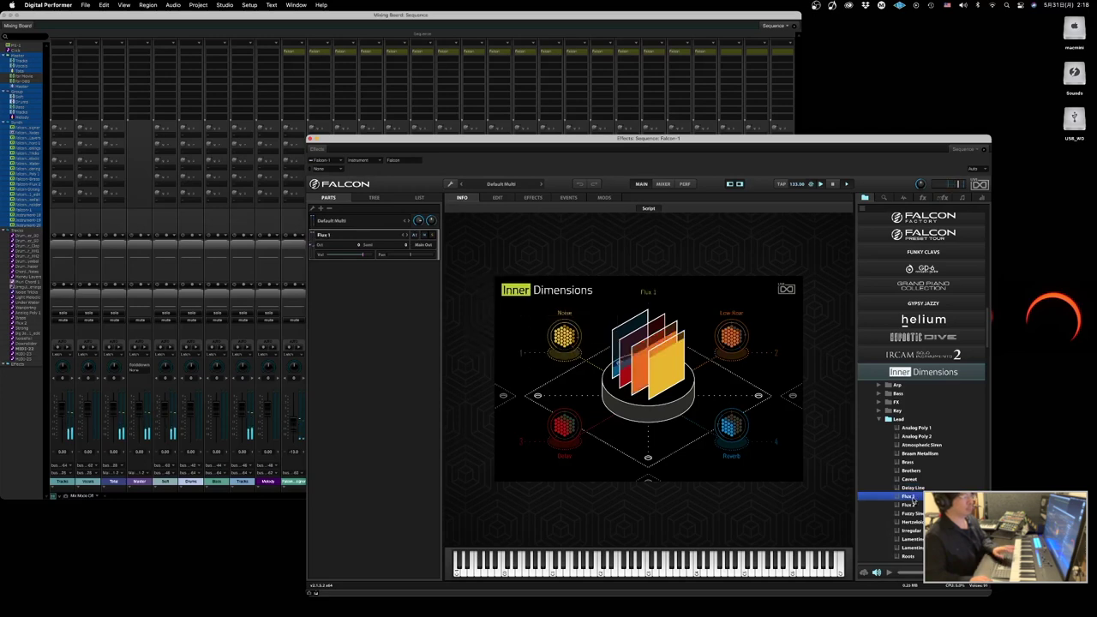
scroll(906, 506, down, 2)
click(910, 481)
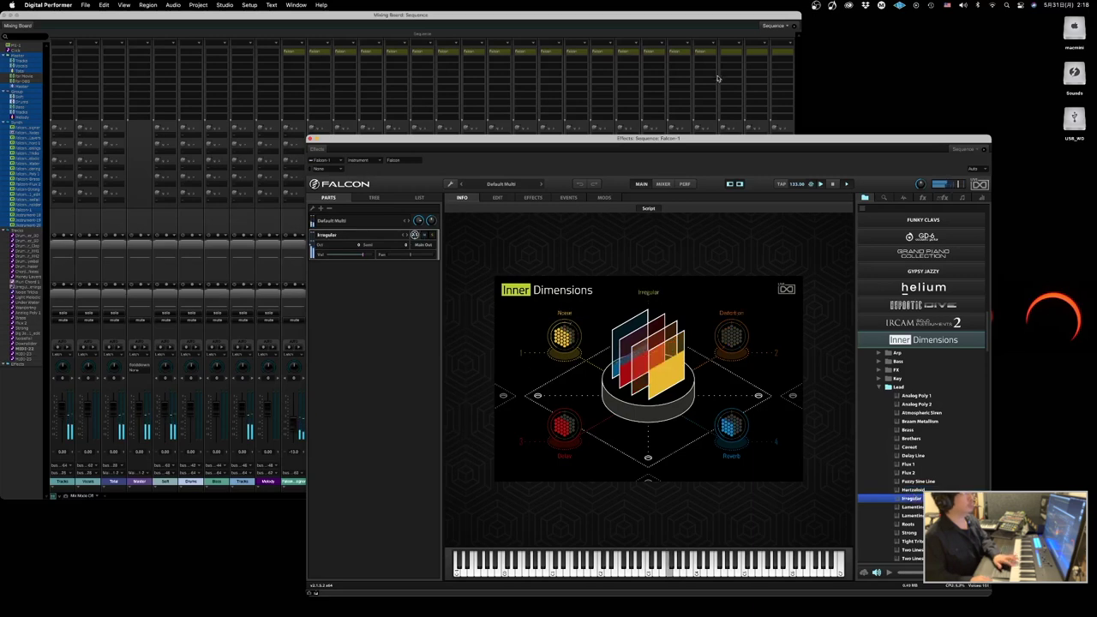
click(701, 27)
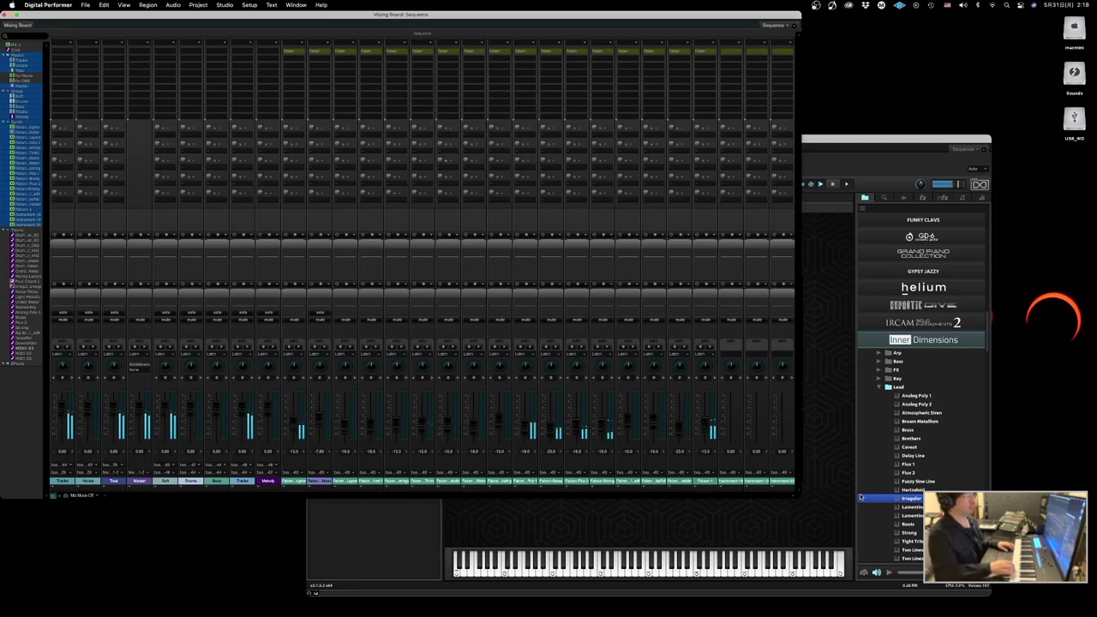
- Load the Inner Dimensions Lead preset Lamenting Beast 1 in Falcon-1 and bring the Mixing Board forward
click(895, 511)
double_click(903, 509)
click(282, 280)
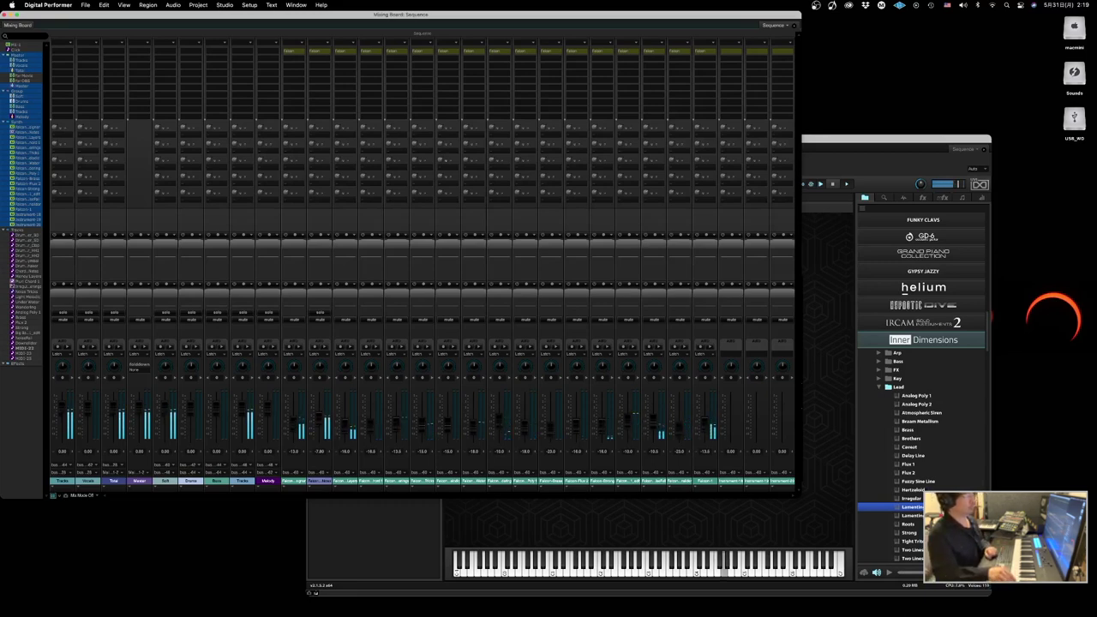
- Rename the record-enabled MIDI track and its Falcon-1 instrument track after the Lamenting Beast 1 preset
key(ctrl+Left)
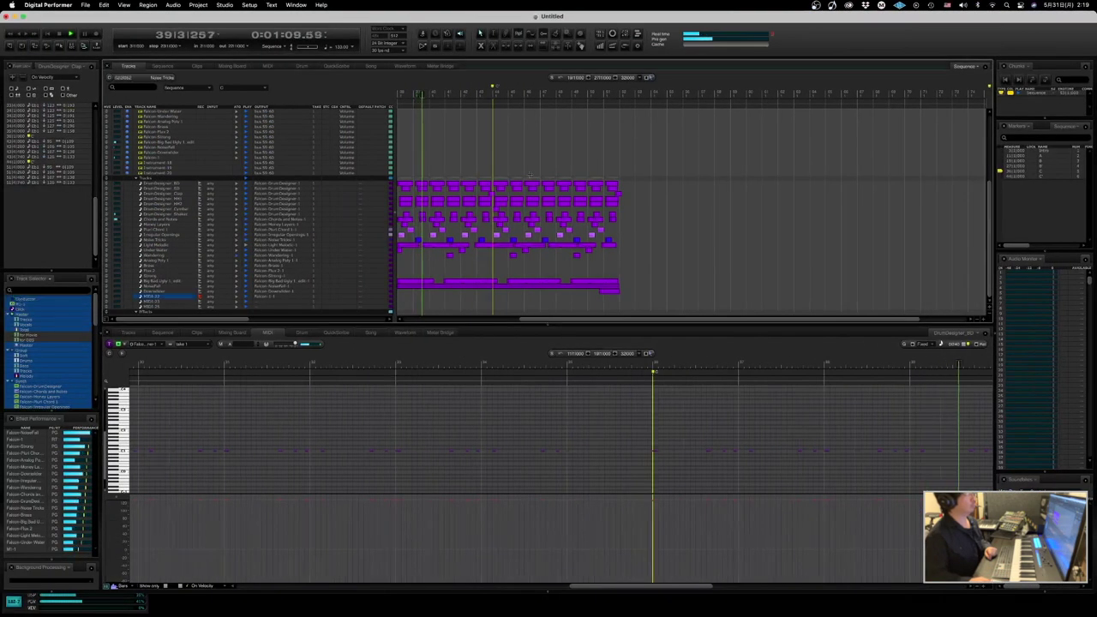
drag(530, 320, 510, 320)
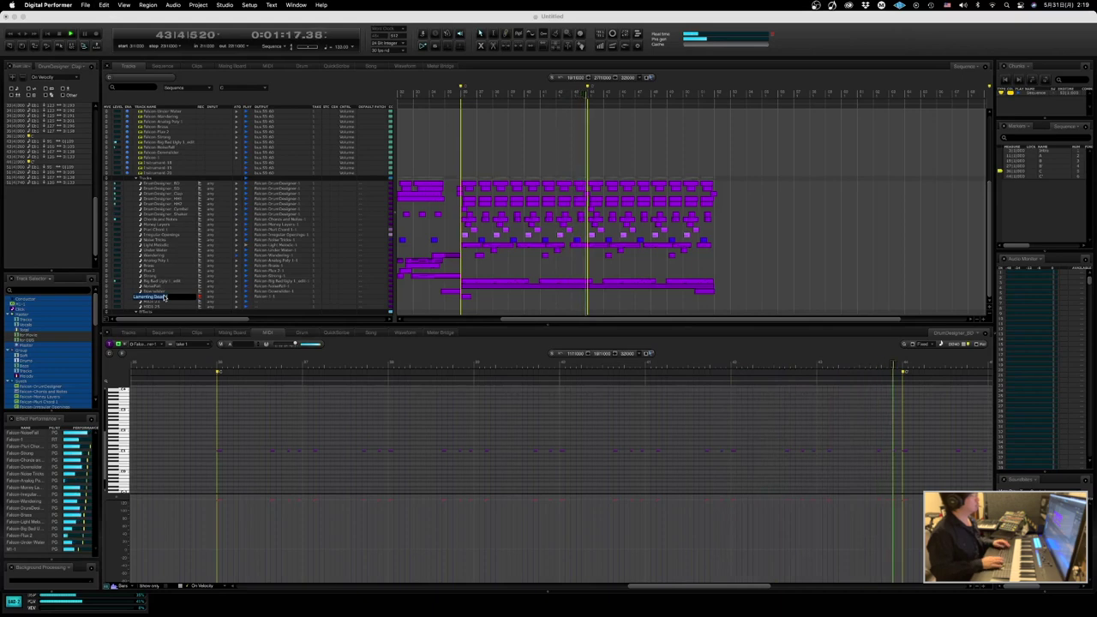
key(Return)
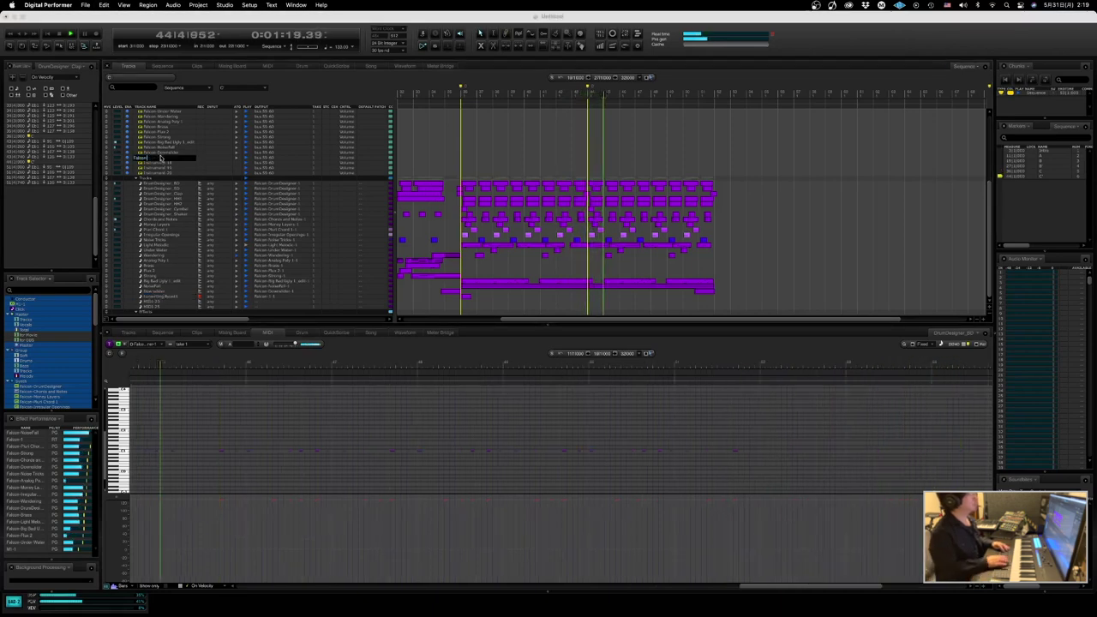
- Copy the Lamenting Beast 1 phrase from bar 36 to bar 44 and quantize it
click(467, 298)
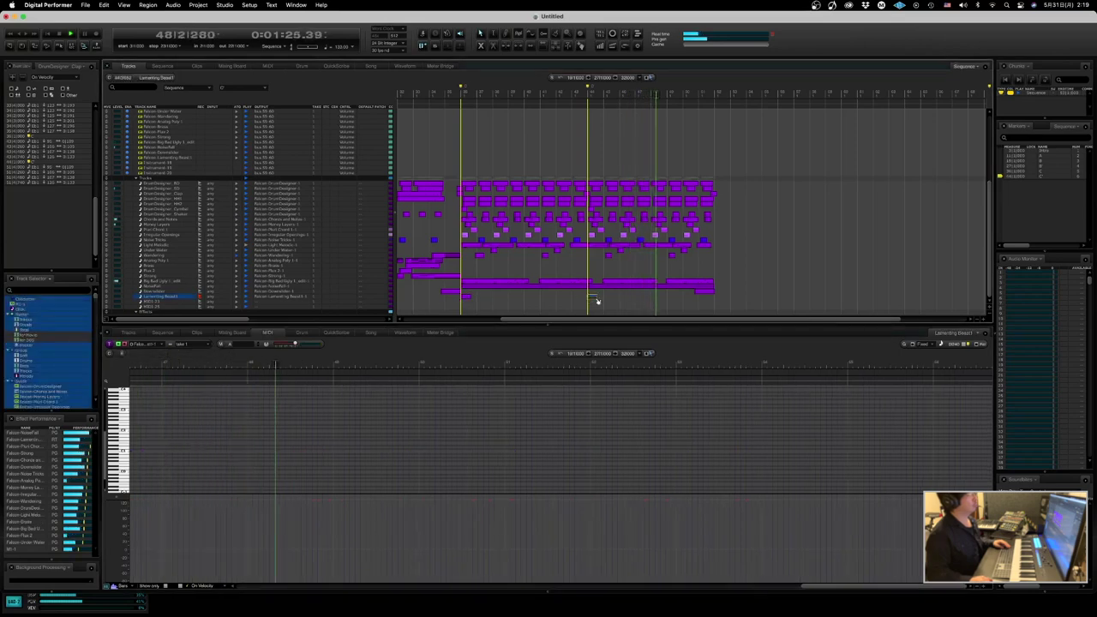
key(super+0)
key(Return)
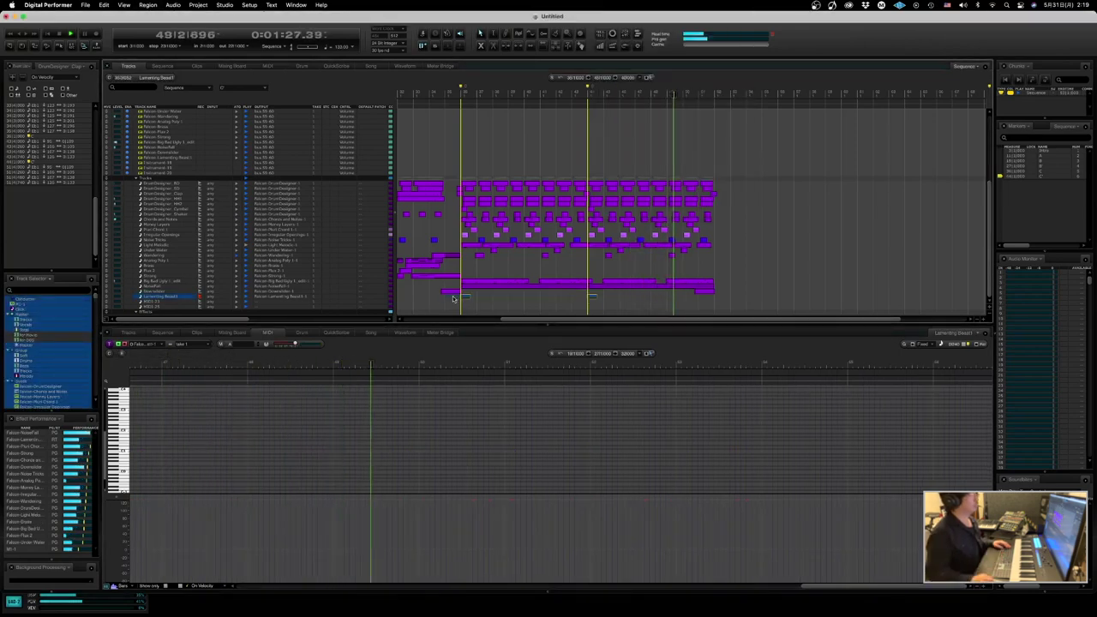
drag(616, 298, 611, 298)
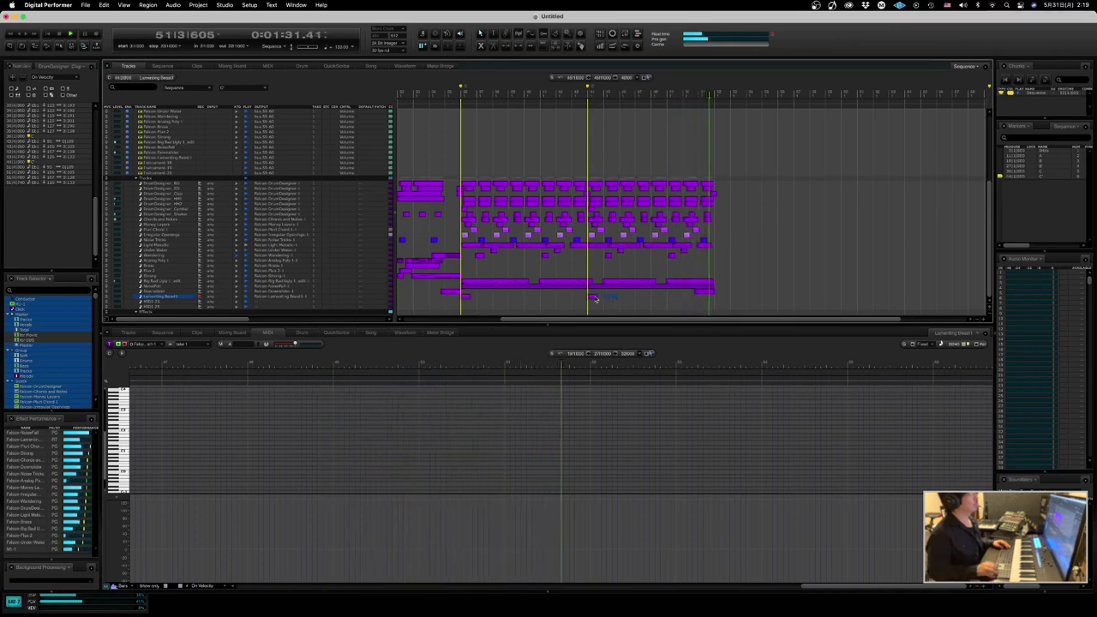
- Open the Lamenting Beast 1 phrase in the MIDI editor and quantize the notes at bars 36 and 44
double_click(467, 296)
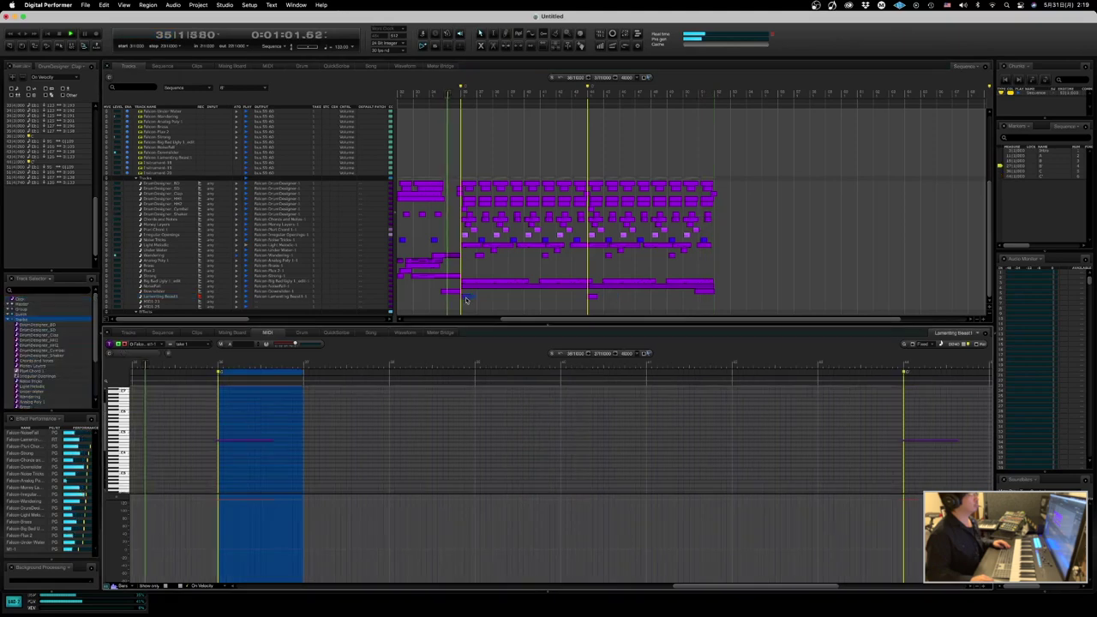
click(282, 439)
drag(187, 423, 936, 469)
key(super+0)
key(Return)
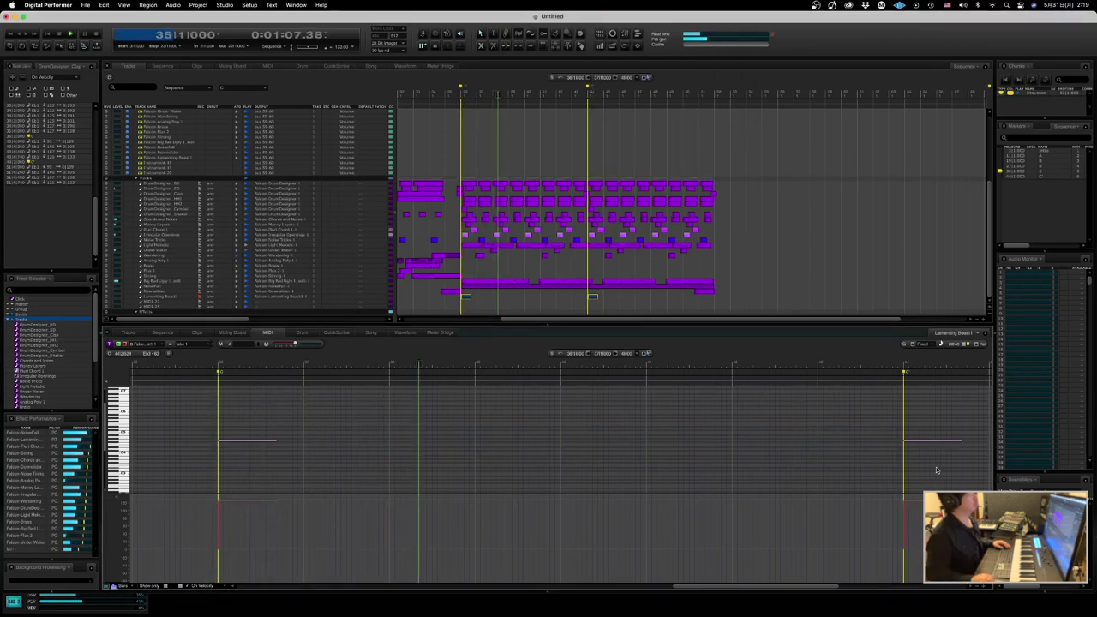
click(467, 298)
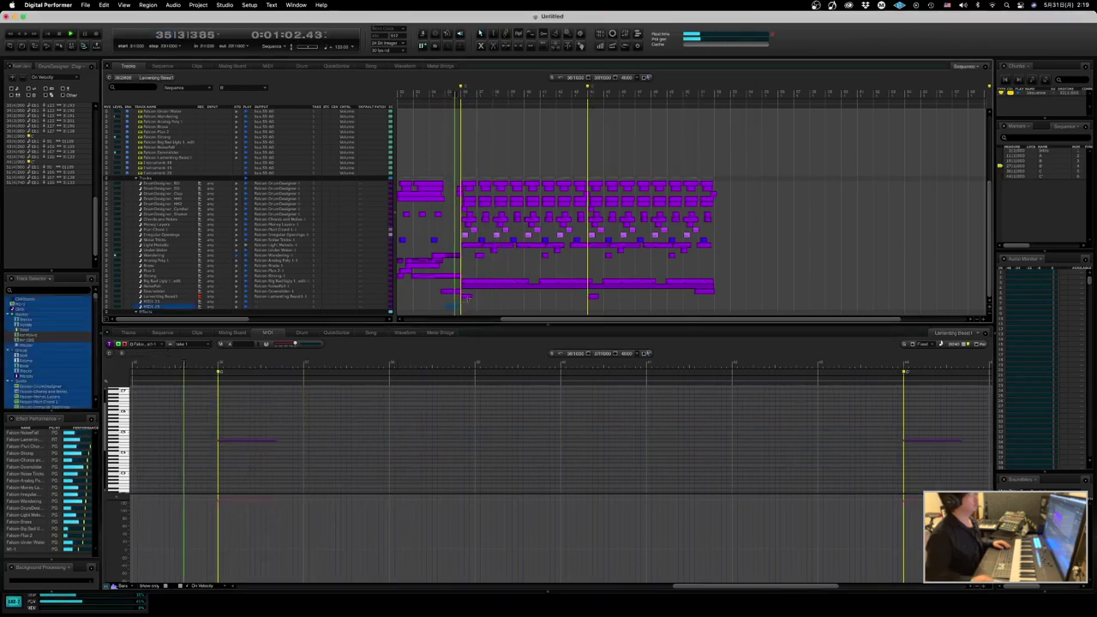
- Insert a new Falcon on the next empty instrument track, then route MIDI-23 to it and record-enable that track
click(159, 297)
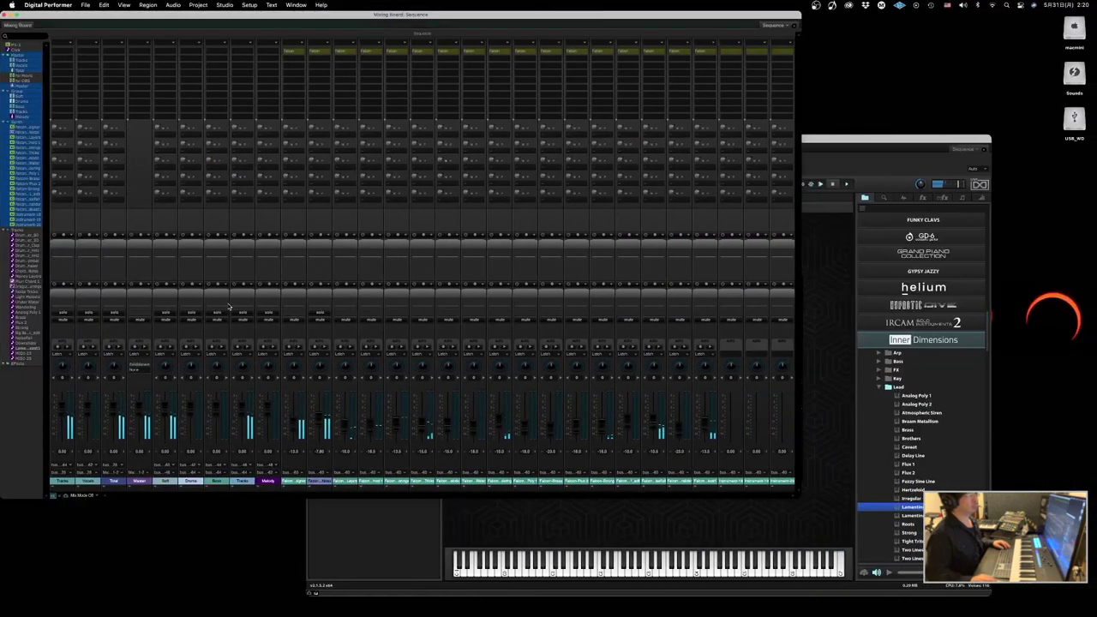
click(720, 517)
key(super+w)
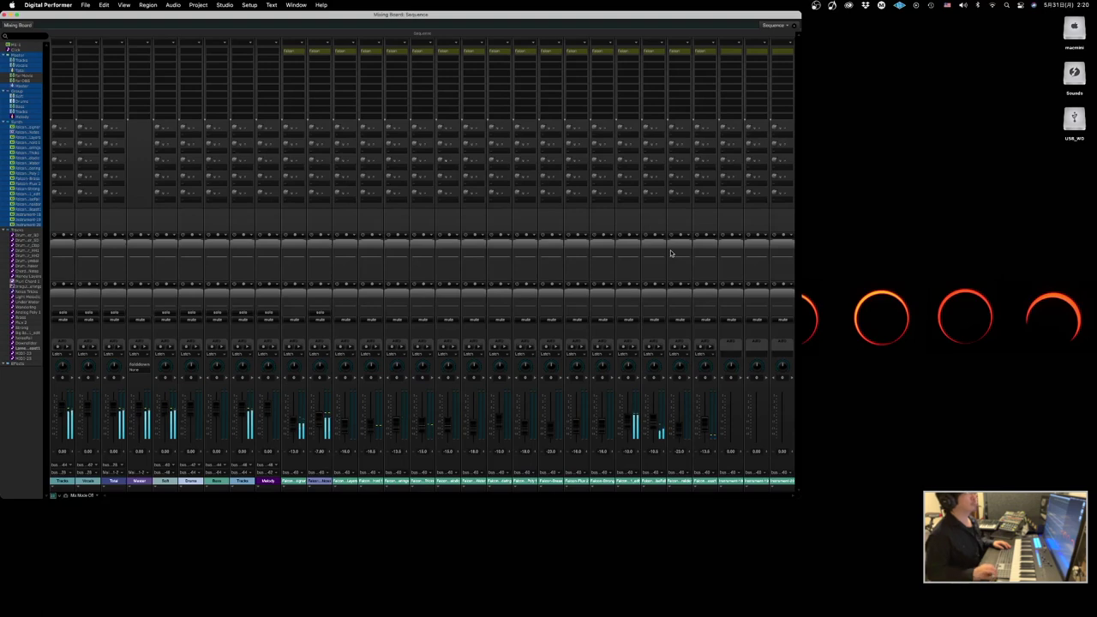
click(721, 52)
click(696, 36)
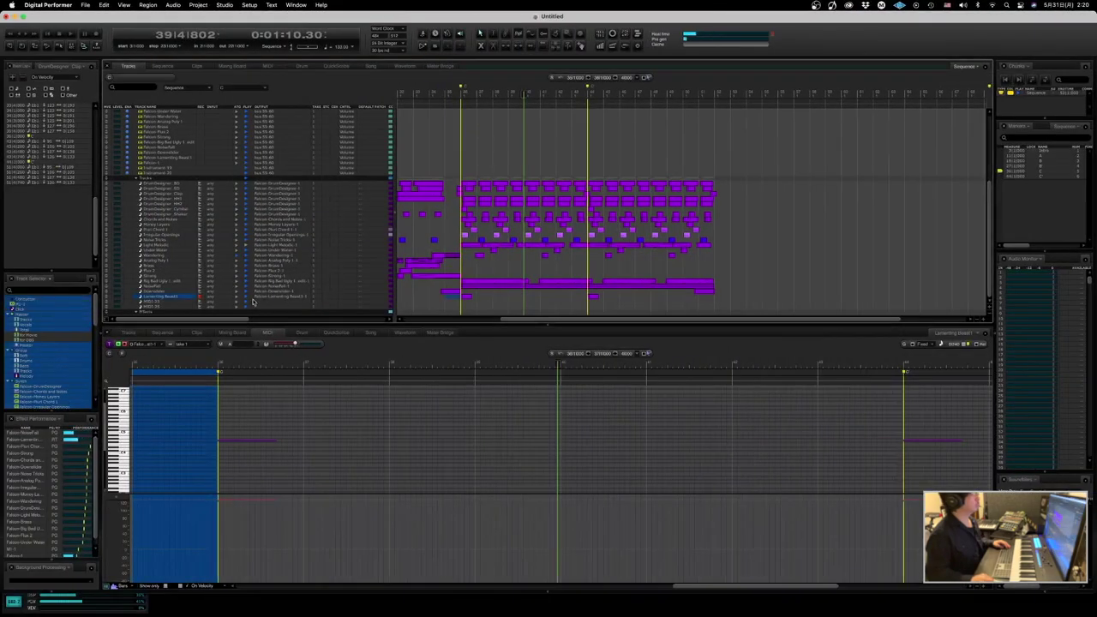
click(252, 301)
click(375, 332)
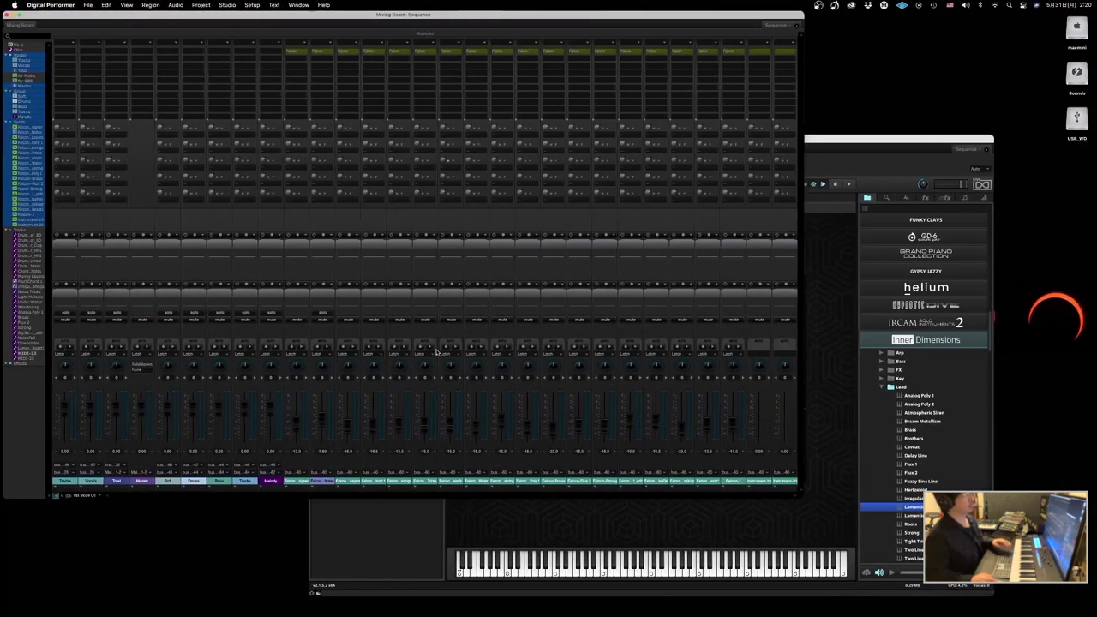
- Audition the Inner Dimensions Lead presets Roots, Strong, Tight Tritone, Two Lines 1, Two Lines 2 and WobbleVision in the new Falcon
double_click(908, 524)
scroll(908, 514, down, 3)
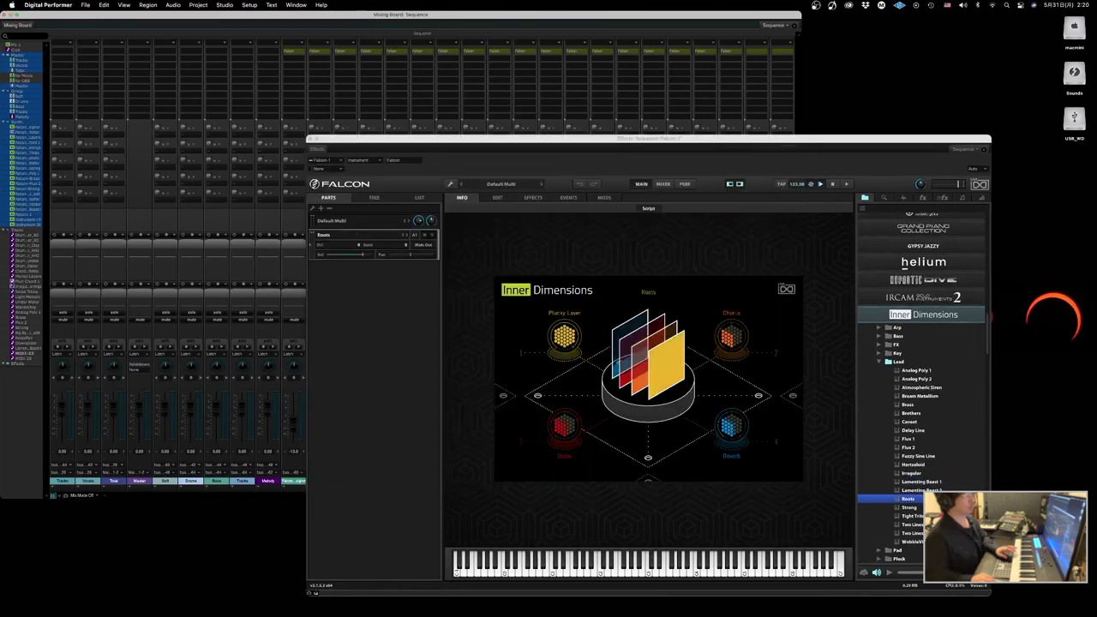
double_click(914, 456)
double_click(914, 463)
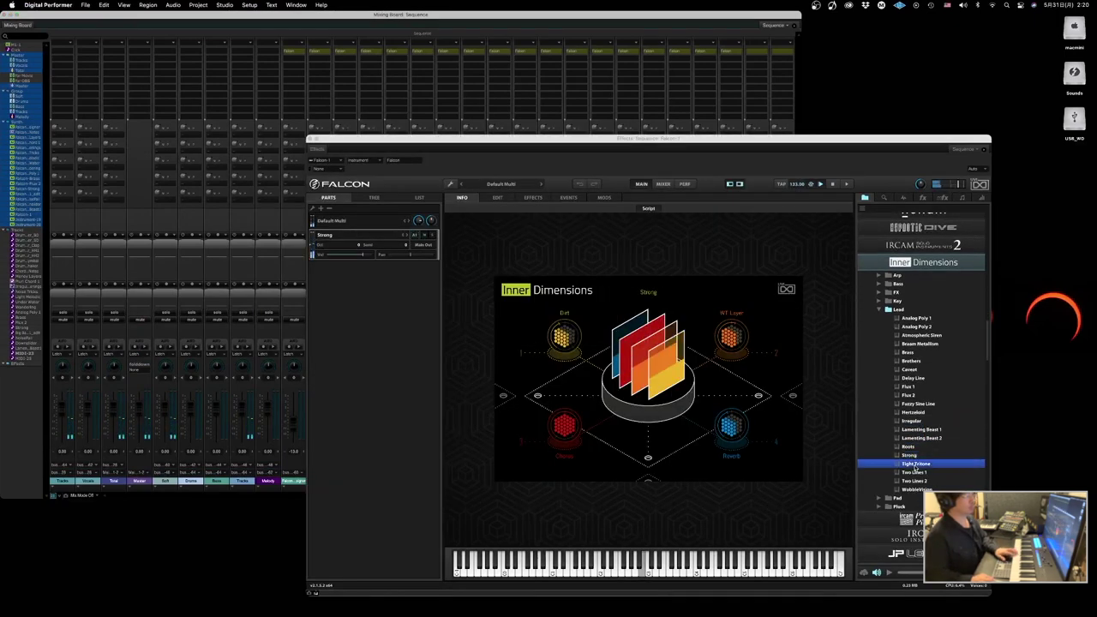
double_click(913, 471)
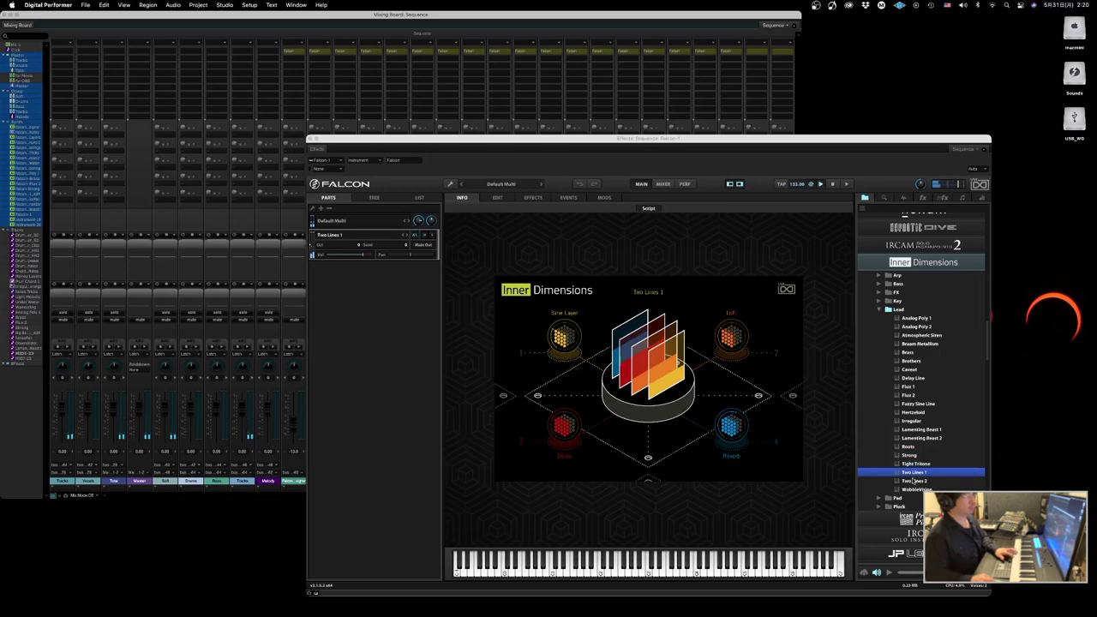
key(Down)
key(Down)
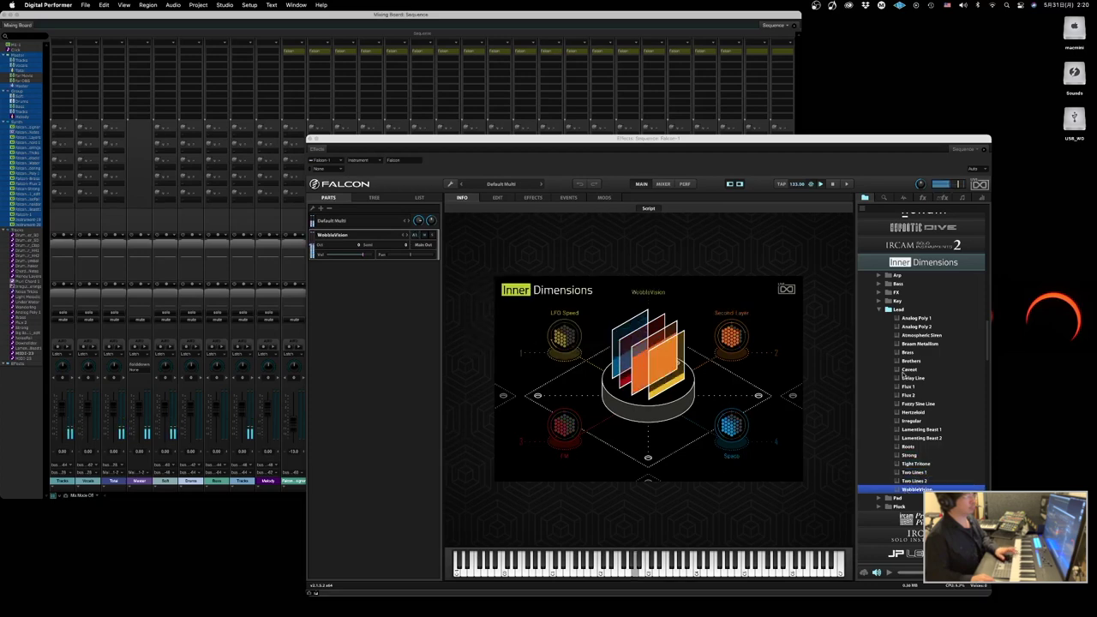
- Audition the Inner Dimensions Pad presets Calm Wobble, Cosmic, Delicate and Density against the playing track
click(879, 310)
click(879, 318)
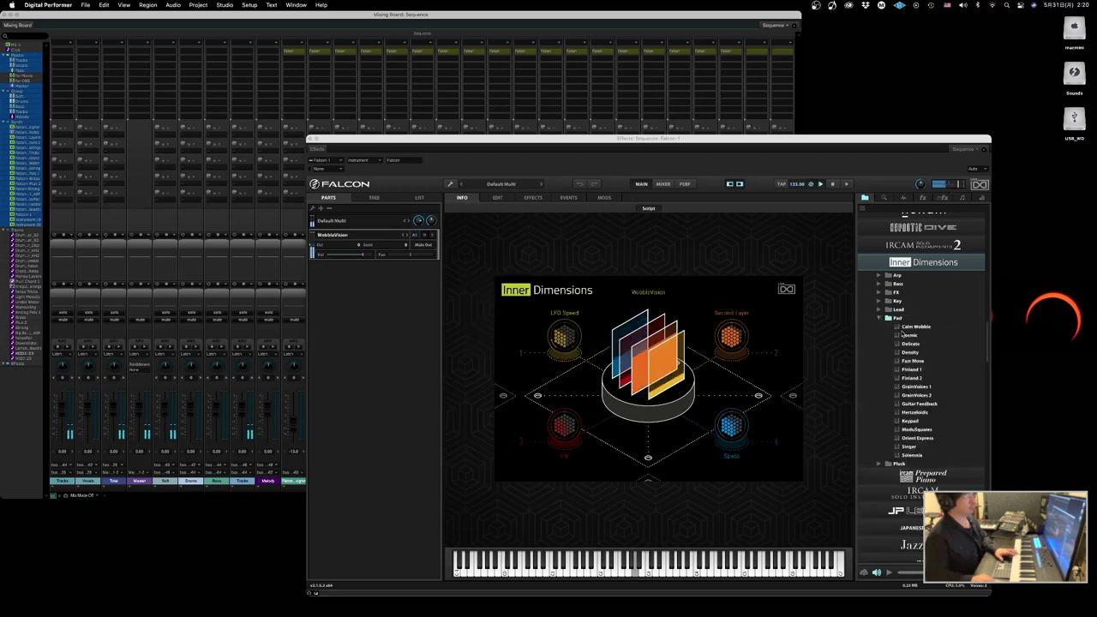
click(904, 327)
click(904, 335)
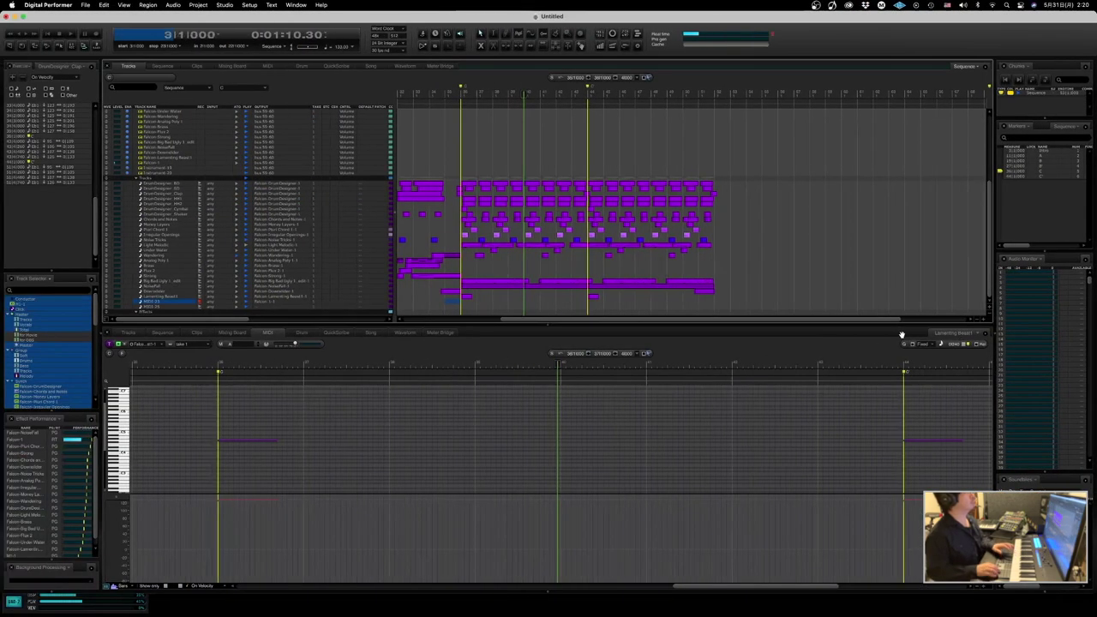
key(space)
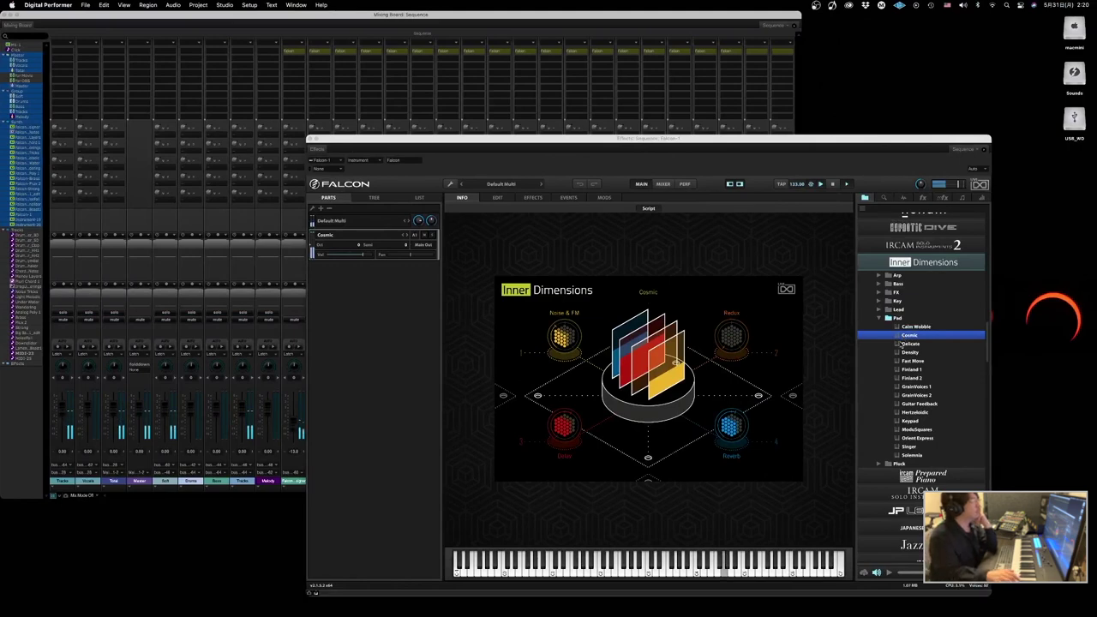
click(901, 344)
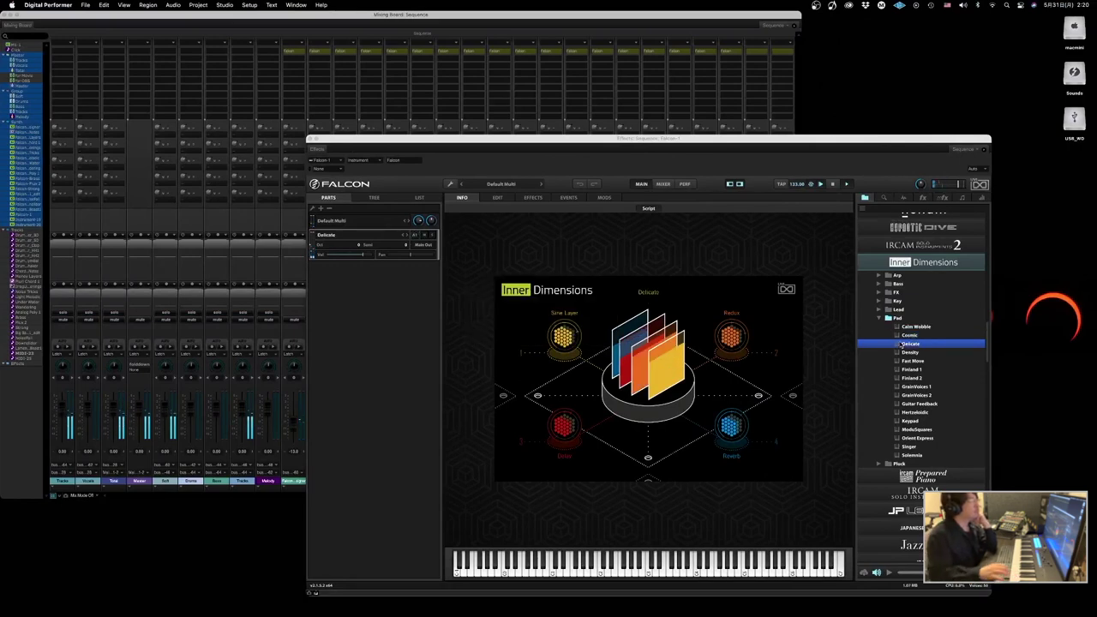
click(906, 352)
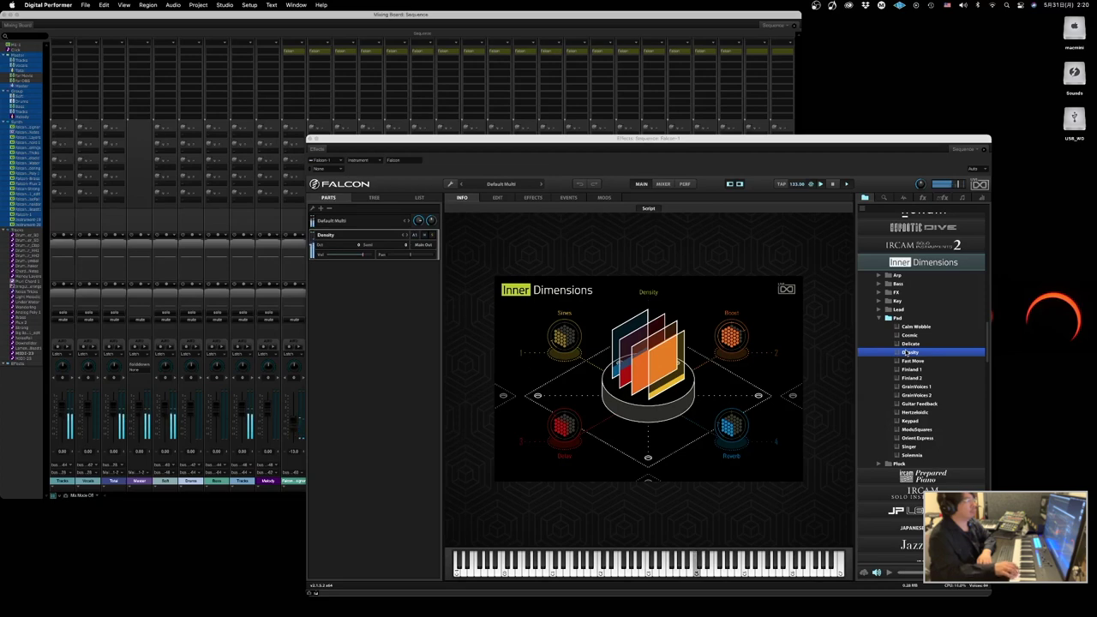
- Audition the Inner Dimensions Pad presets Fast Move, Finland 1, Finland 2, GrainVoices 2 and GrainVoices 1 in the new Falcon
click(903, 360)
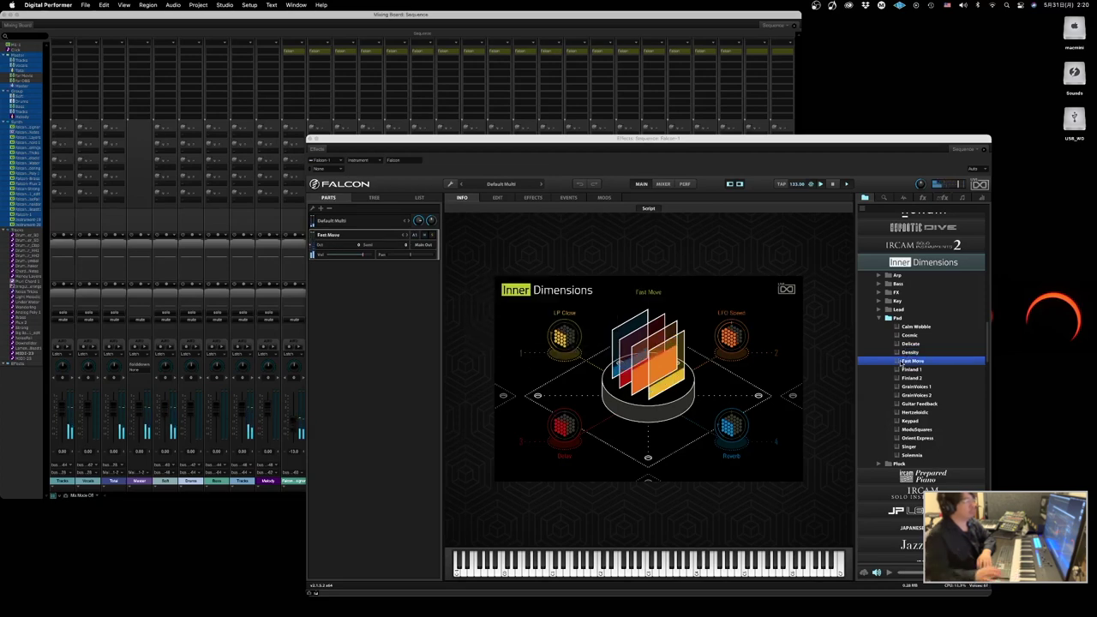
click(912, 369)
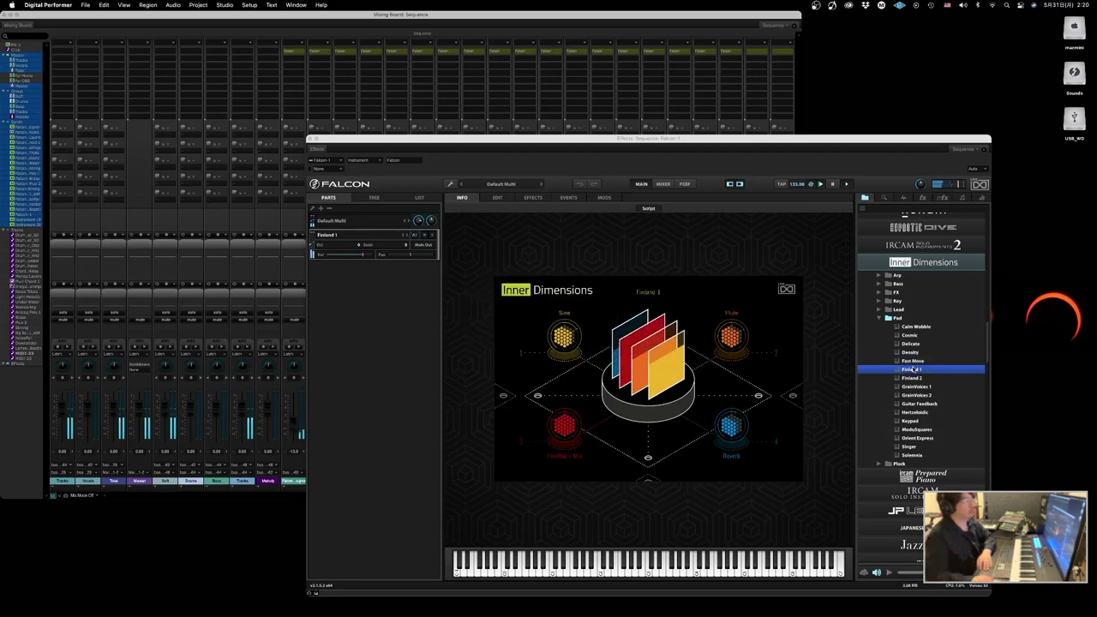
click(912, 378)
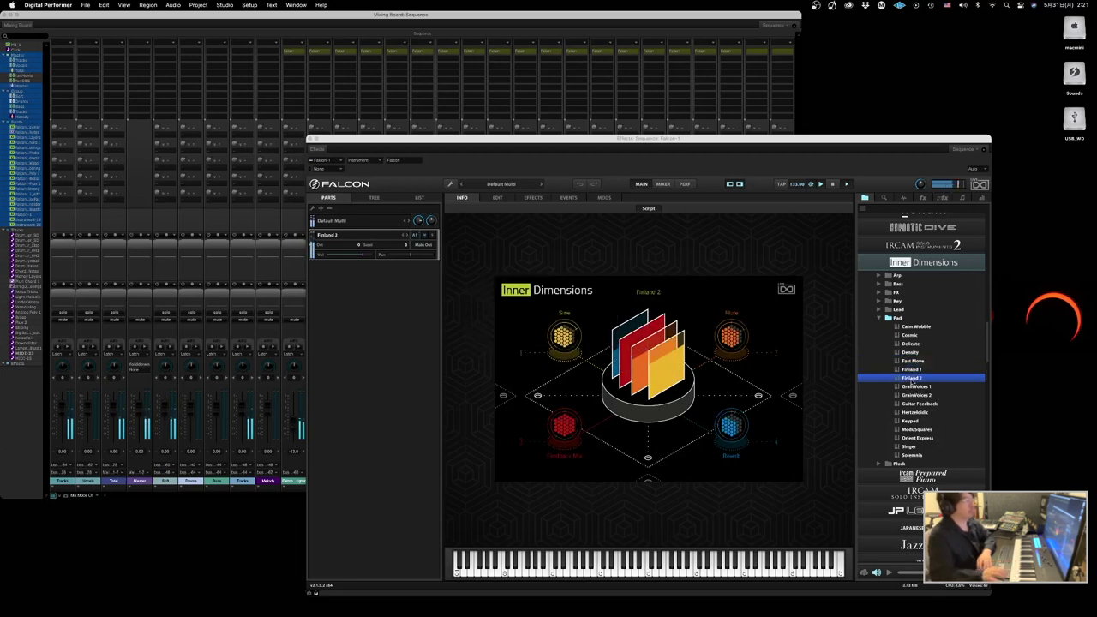
click(915, 394)
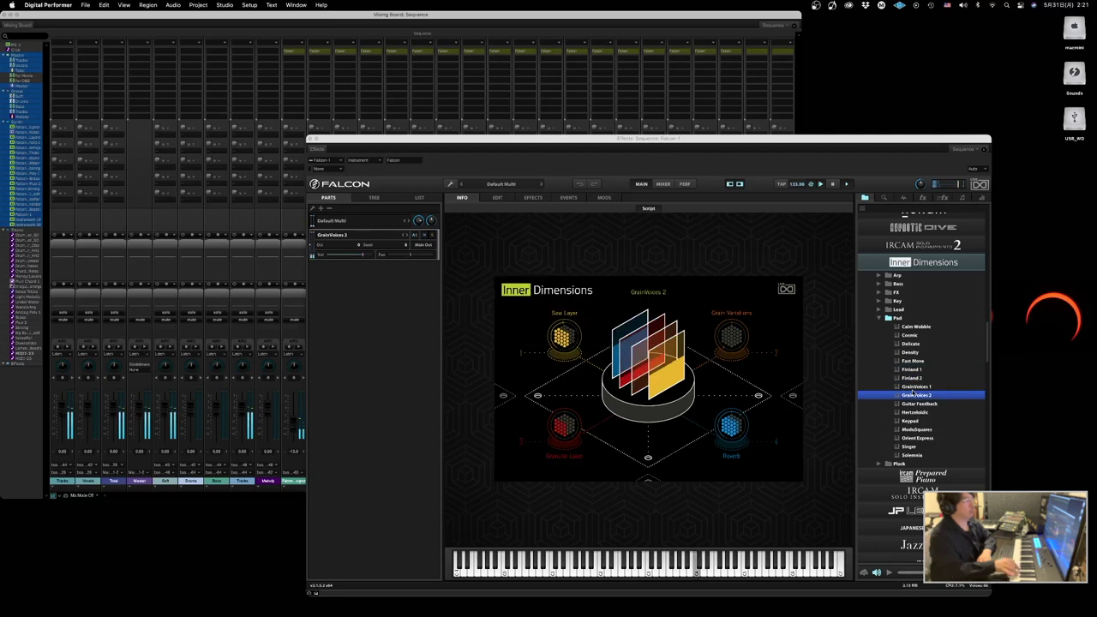
key(Up)
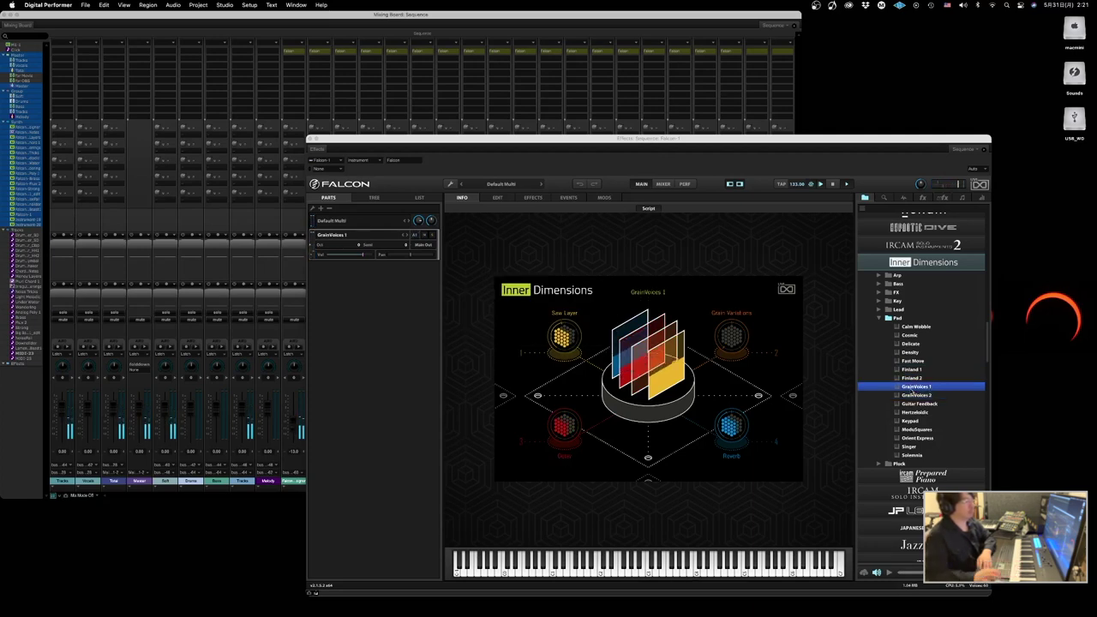
- Audition the remaining Pad presets from Guitar Feedback through Solemnia, restarting the sequence playback while trying Singer
click(912, 403)
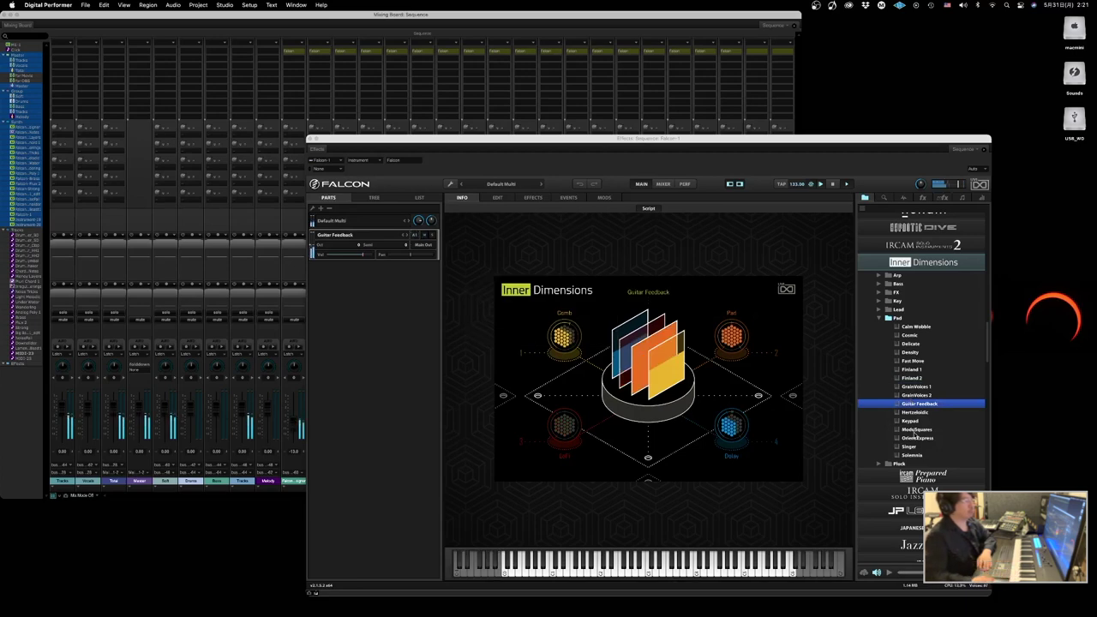
click(913, 413)
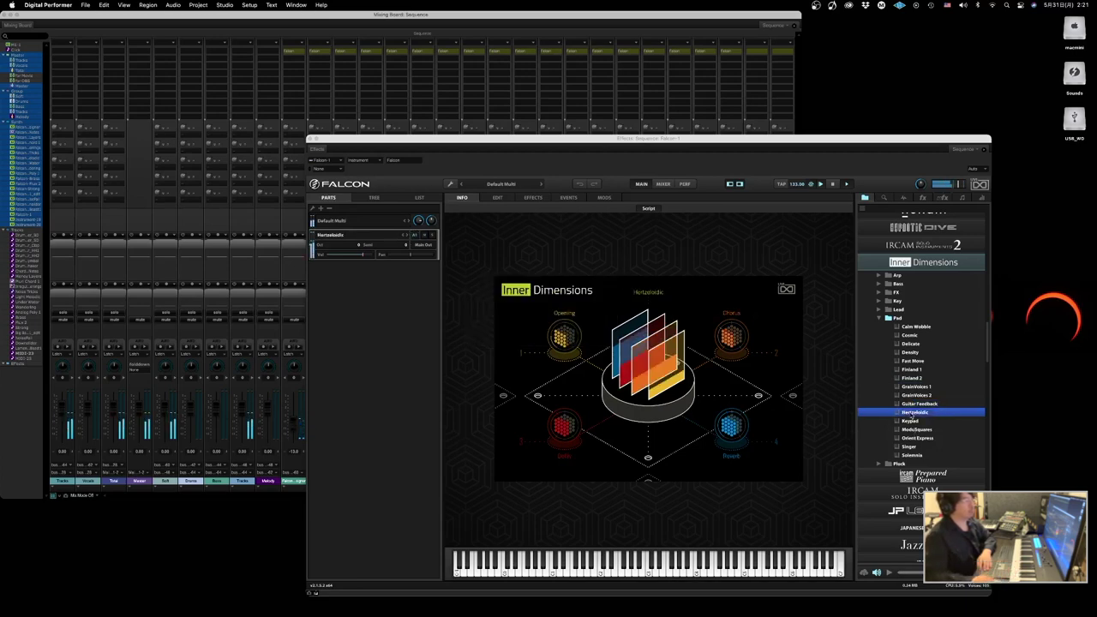
click(910, 421)
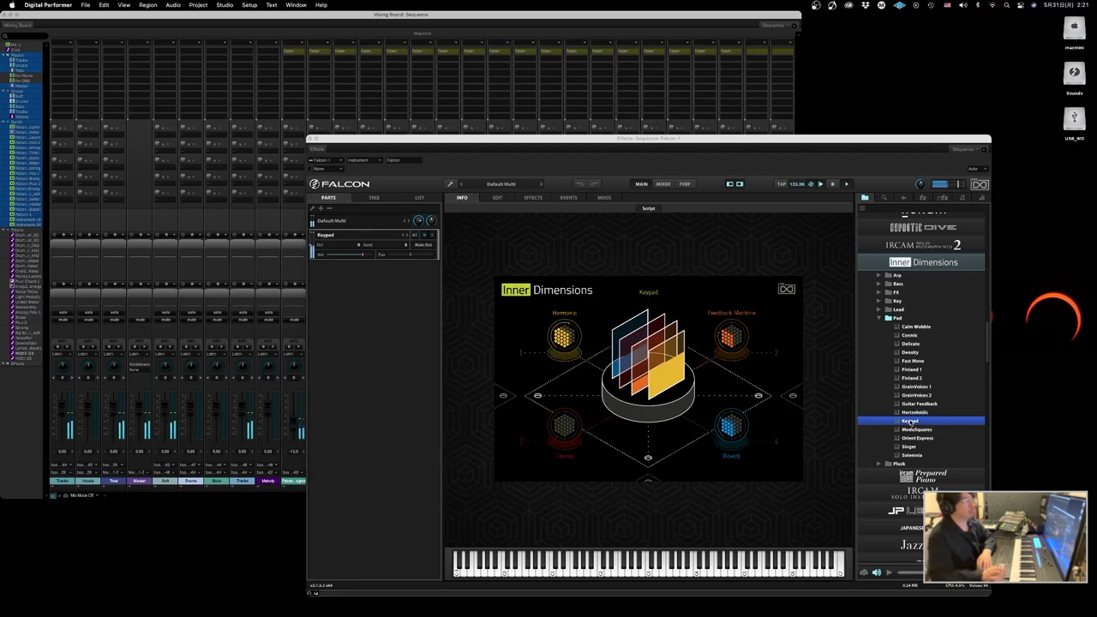
click(915, 429)
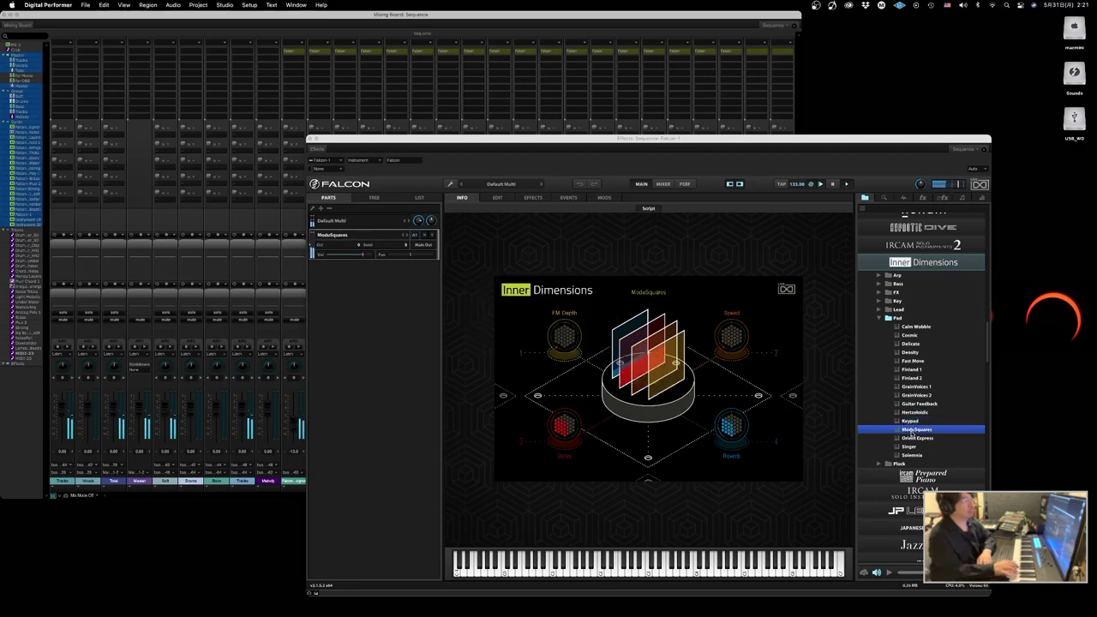
click(914, 437)
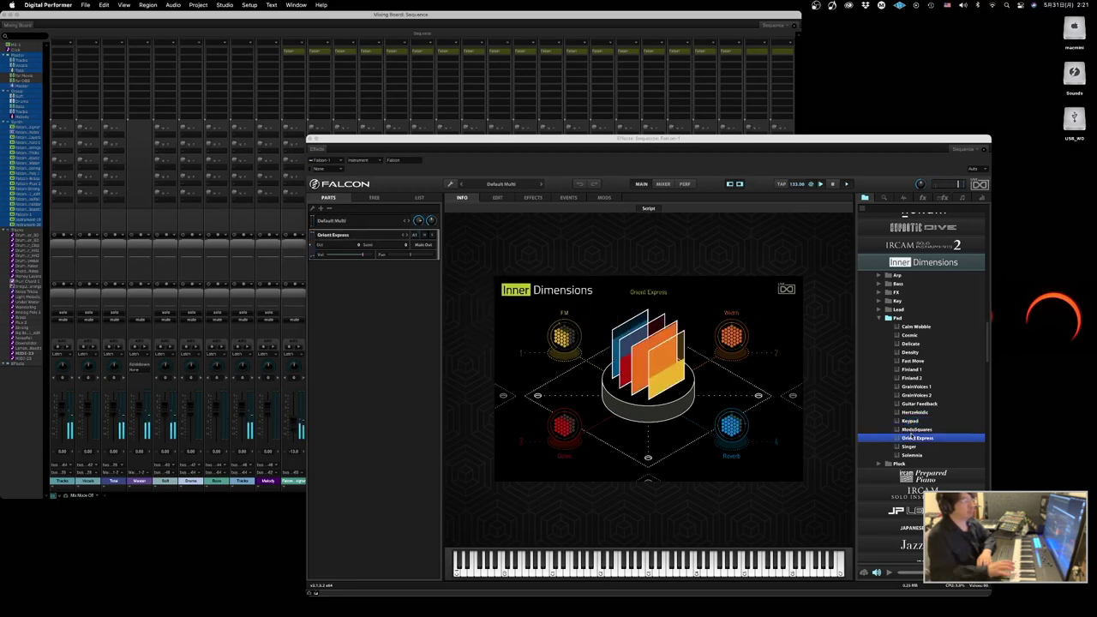
click(910, 446)
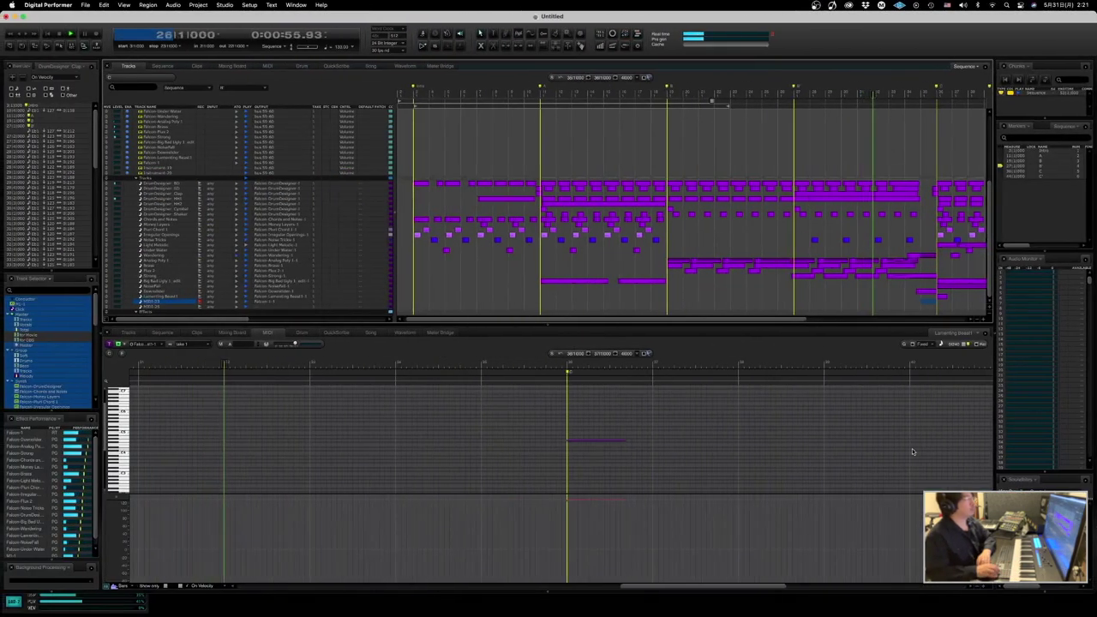
key(Return)
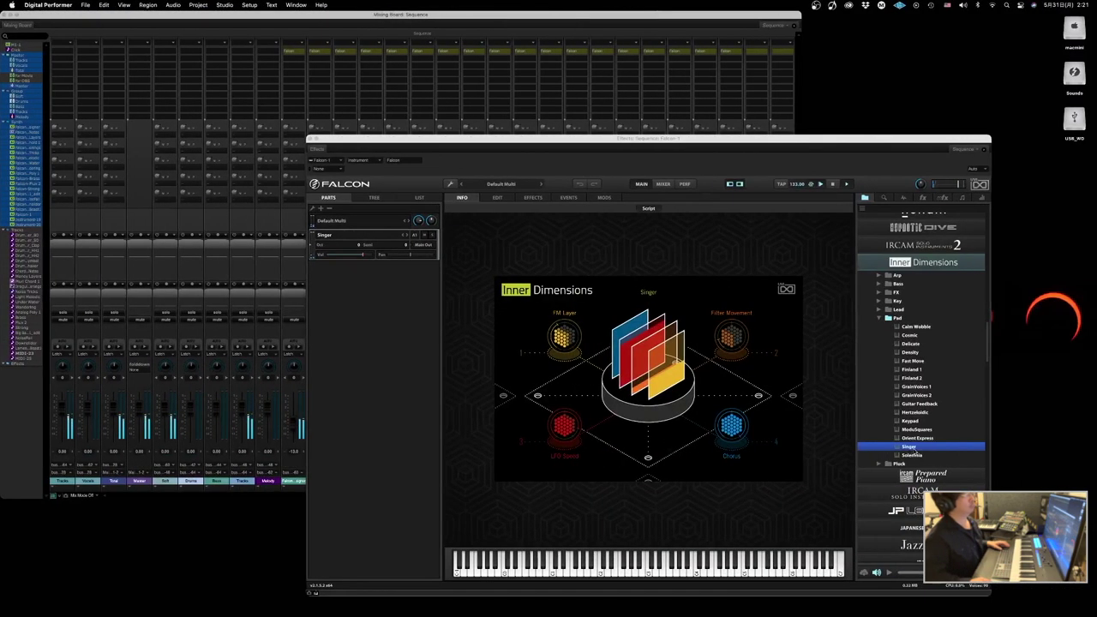
click(915, 455)
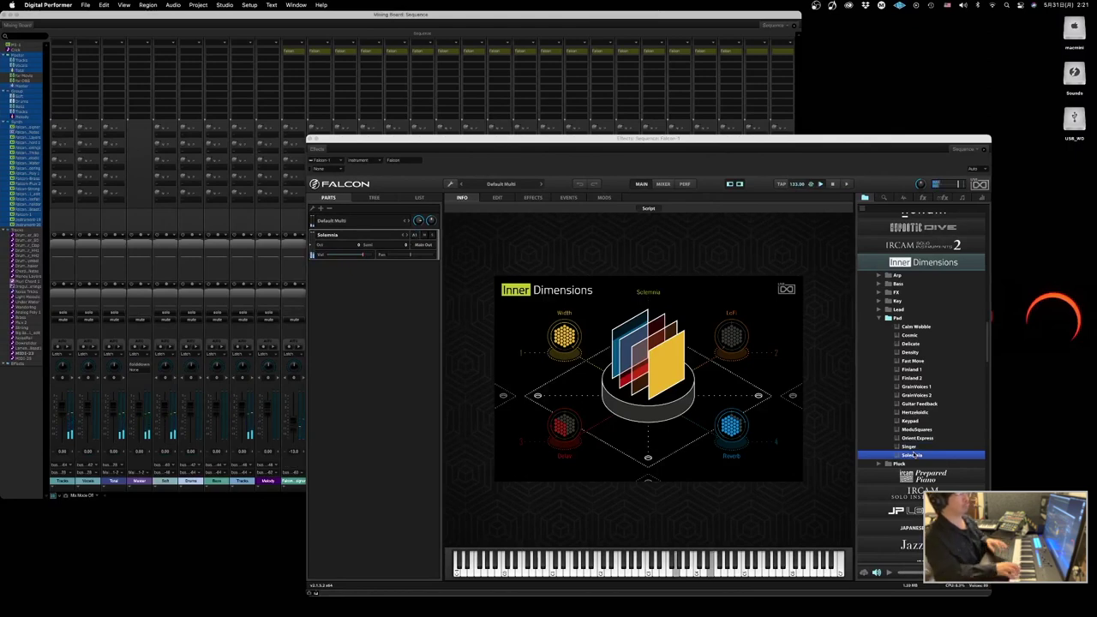
- Audition the Inner Dimensions Pluck presets Arplucky, Buzz Sanza, Gambang, Glass Guitary, Melodic Picks and Glass Guitary Movement
click(879, 319)
click(880, 328)
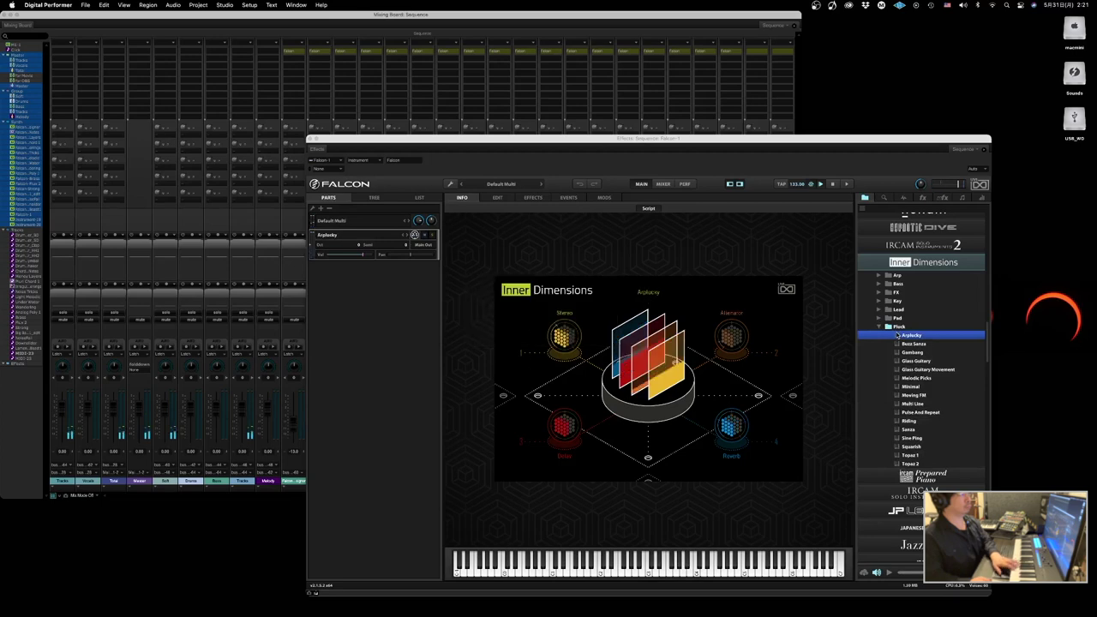
click(898, 343)
click(897, 353)
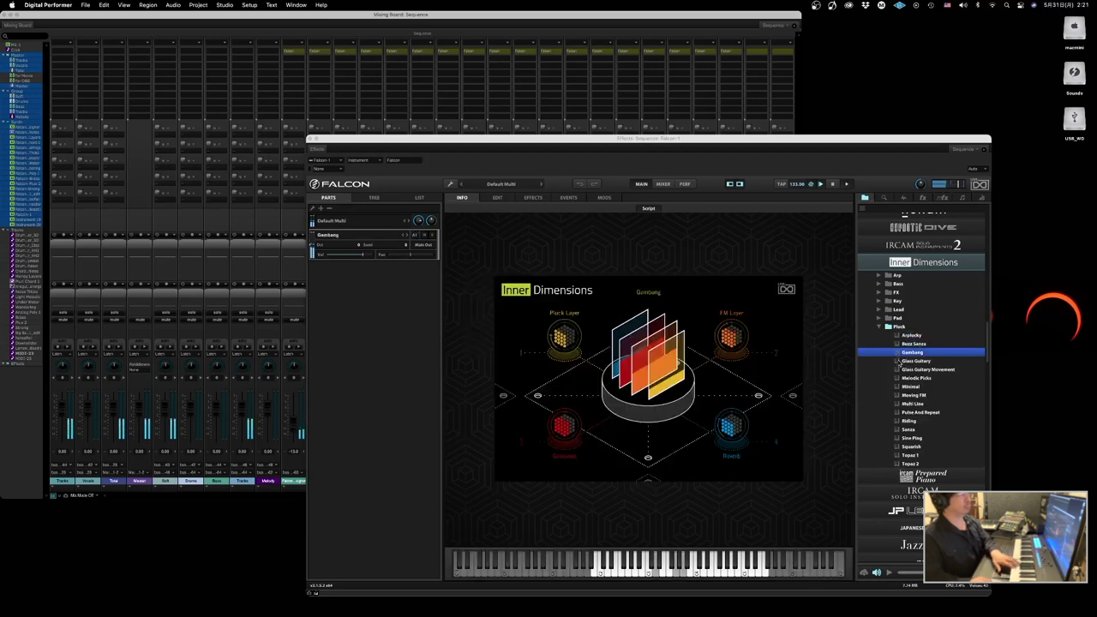
click(898, 360)
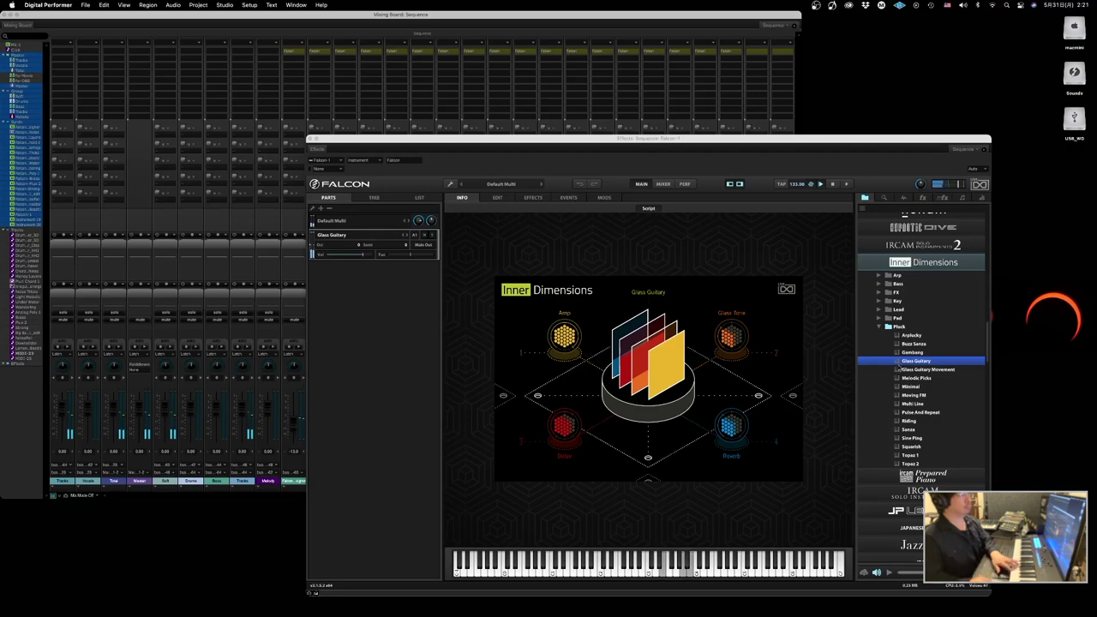
click(898, 369)
click(898, 377)
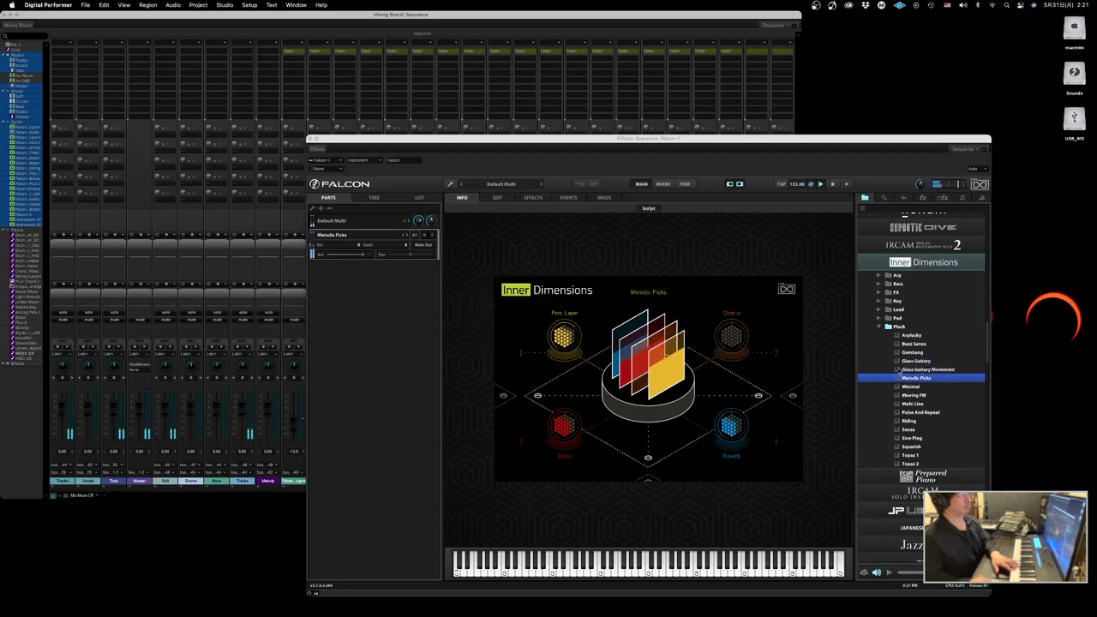
click(899, 369)
- Audition Glass Guitary Movement, Melodic Picks and Minimal against the sequence, and load the Pluck preset Moving FM
key(ctrl+Left)
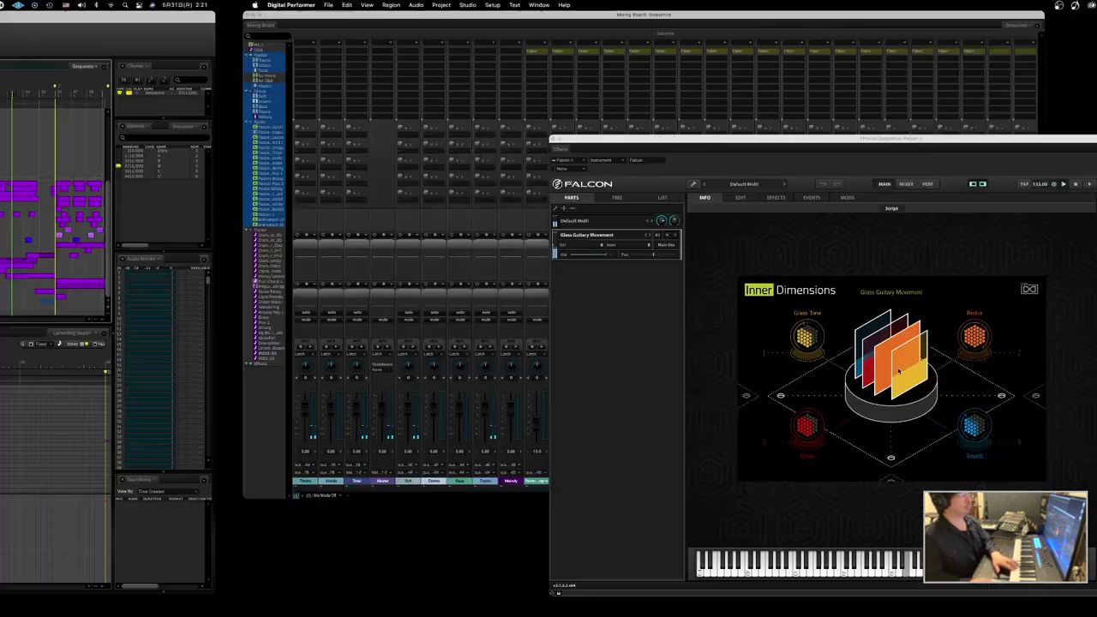
key(space)
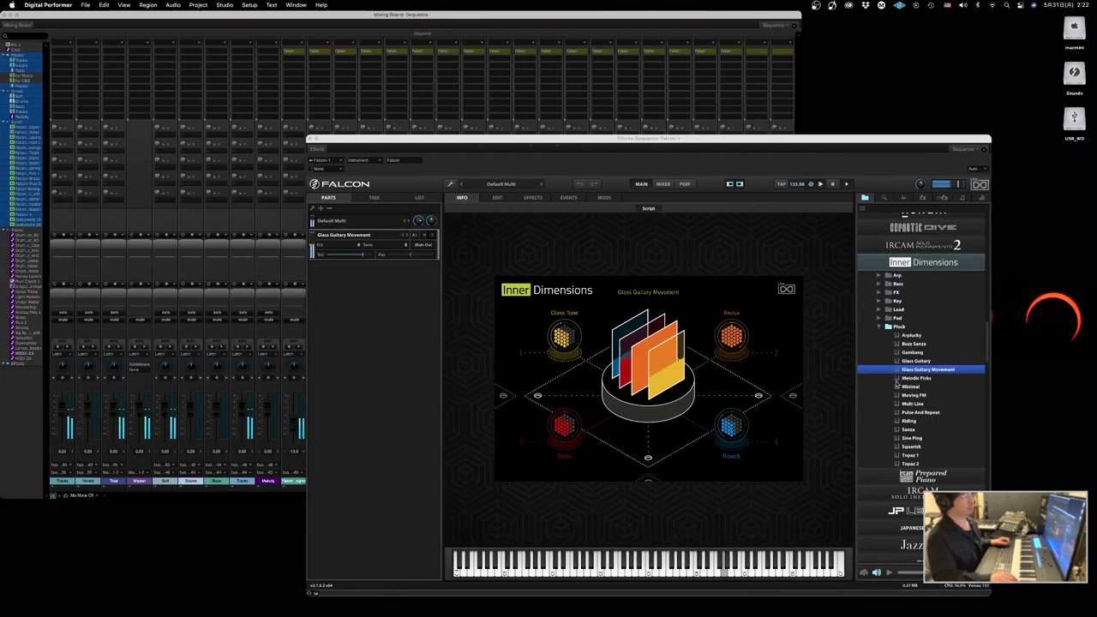
key(Down)
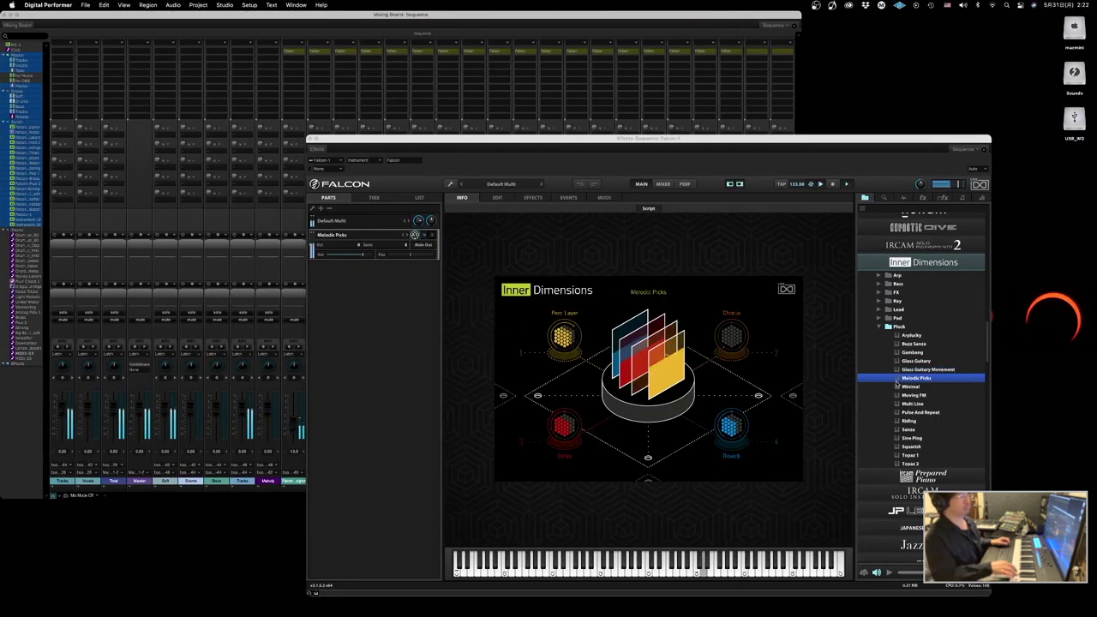
key(Down)
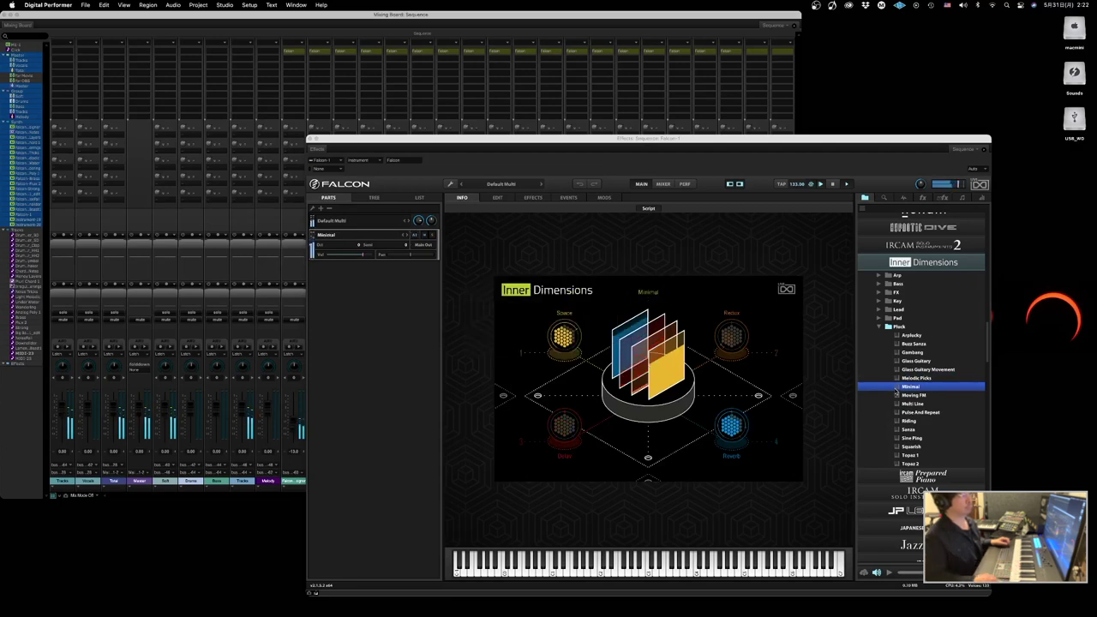
key(Down)
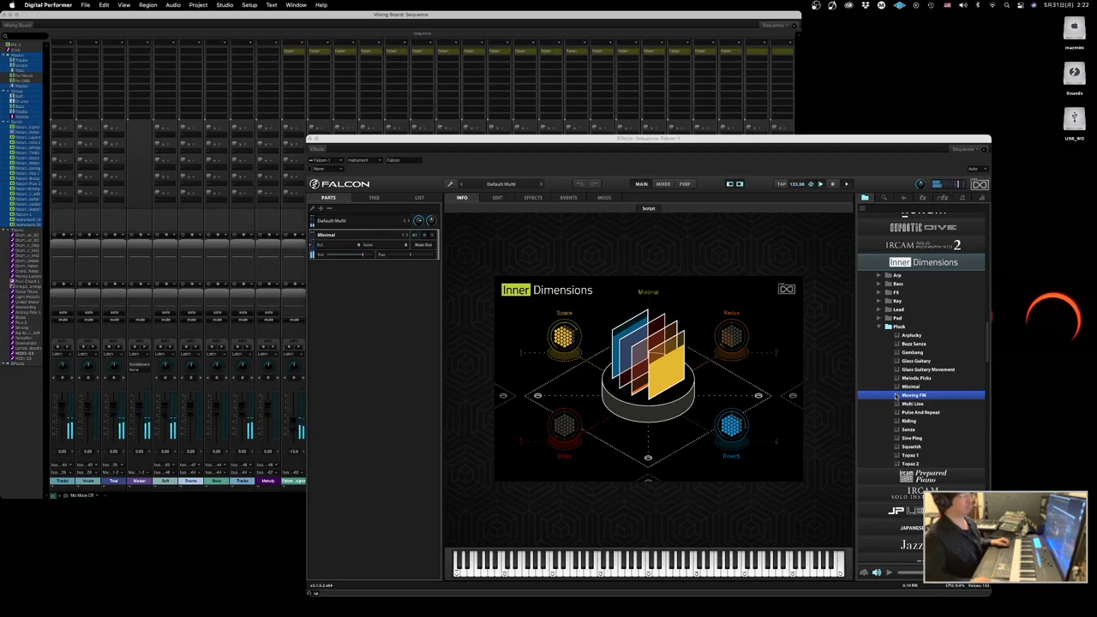
- Play the sequence from the beginning and look over the channels in the Mixing Board
key(ctrl+Left)
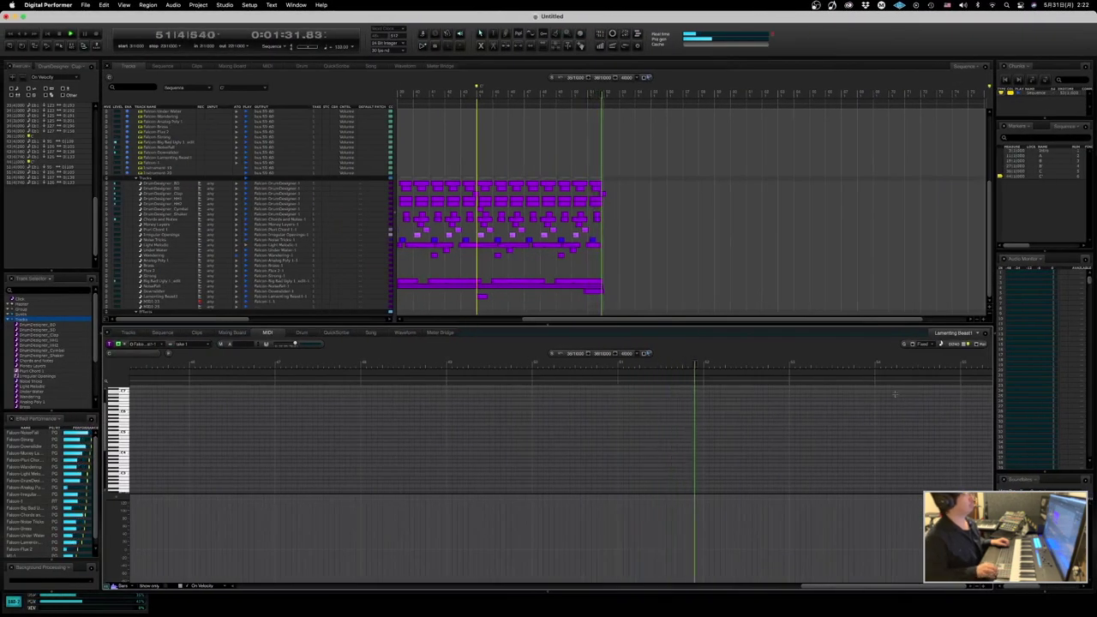
key(Return)
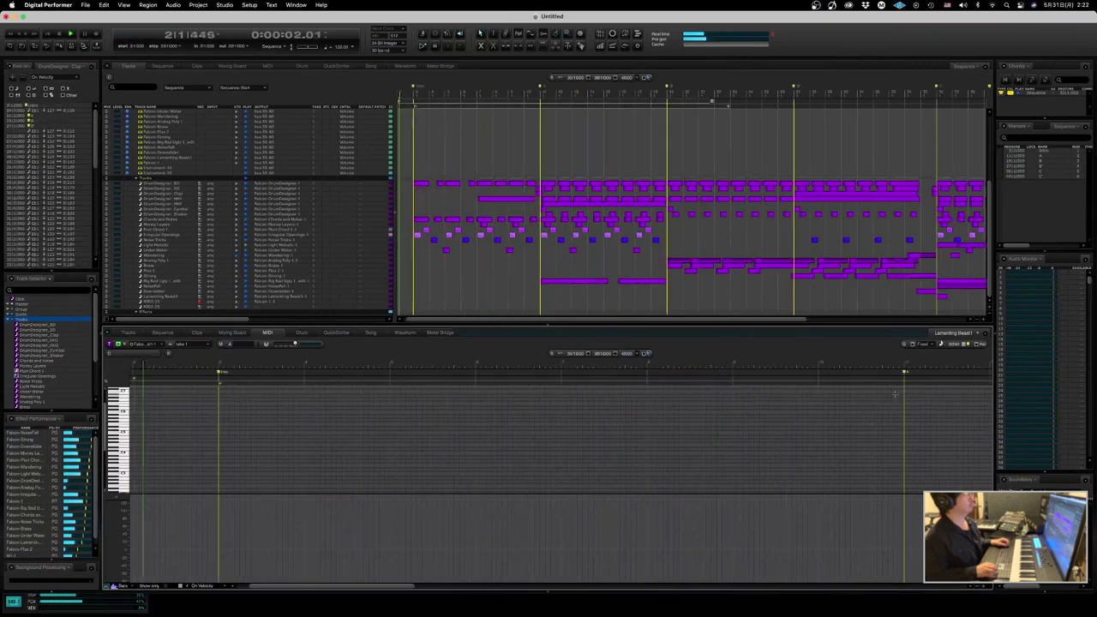
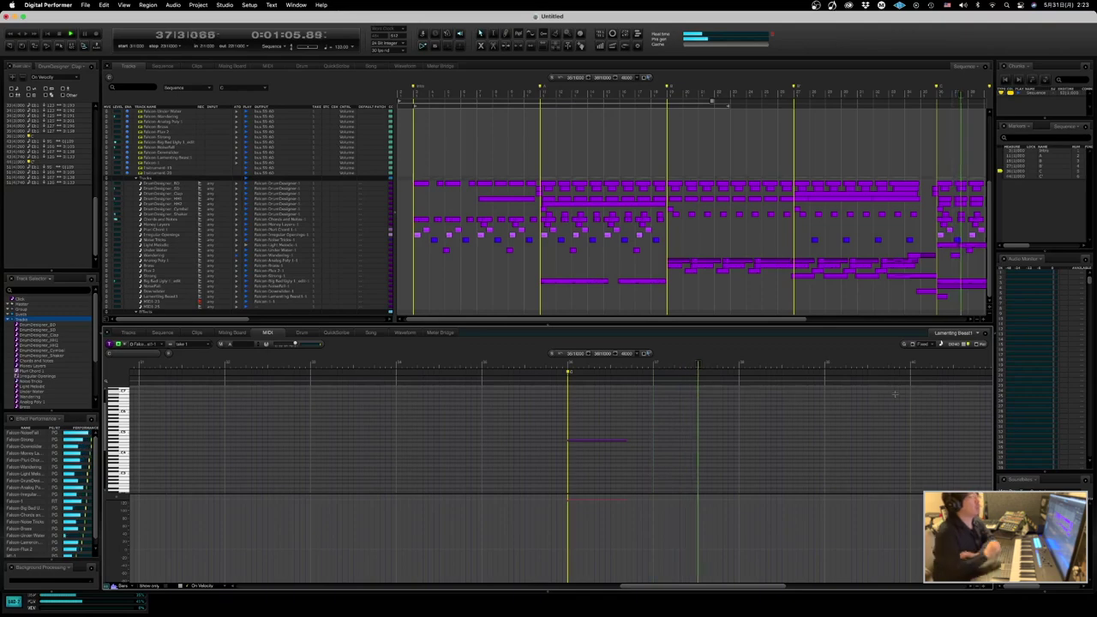
key(ctrl+Right)
click(645, 16)
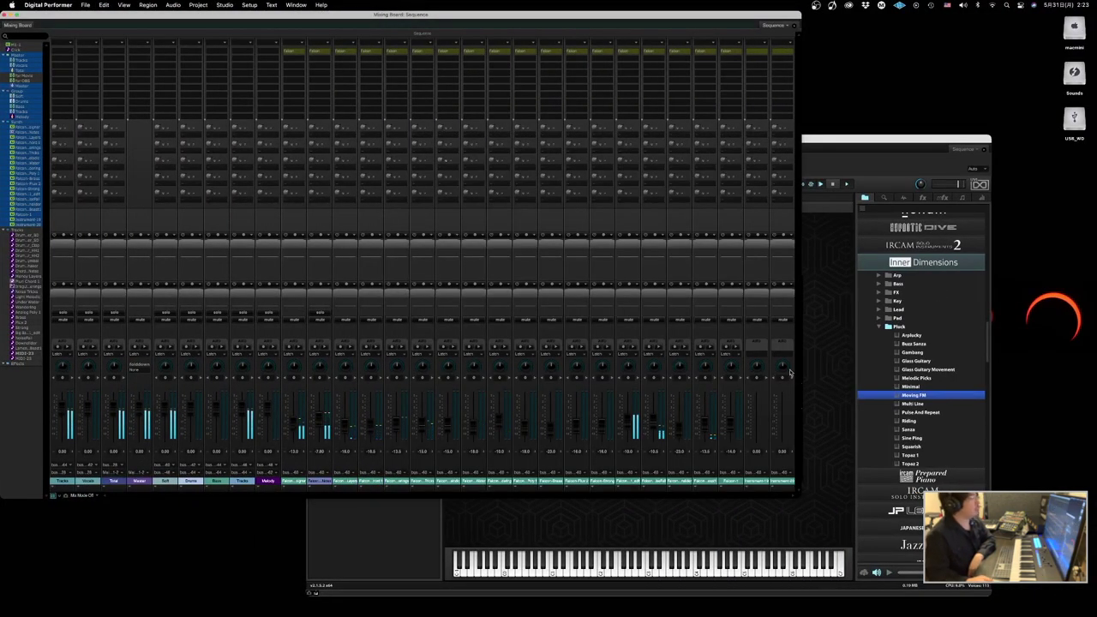
key(ctrl+Left)
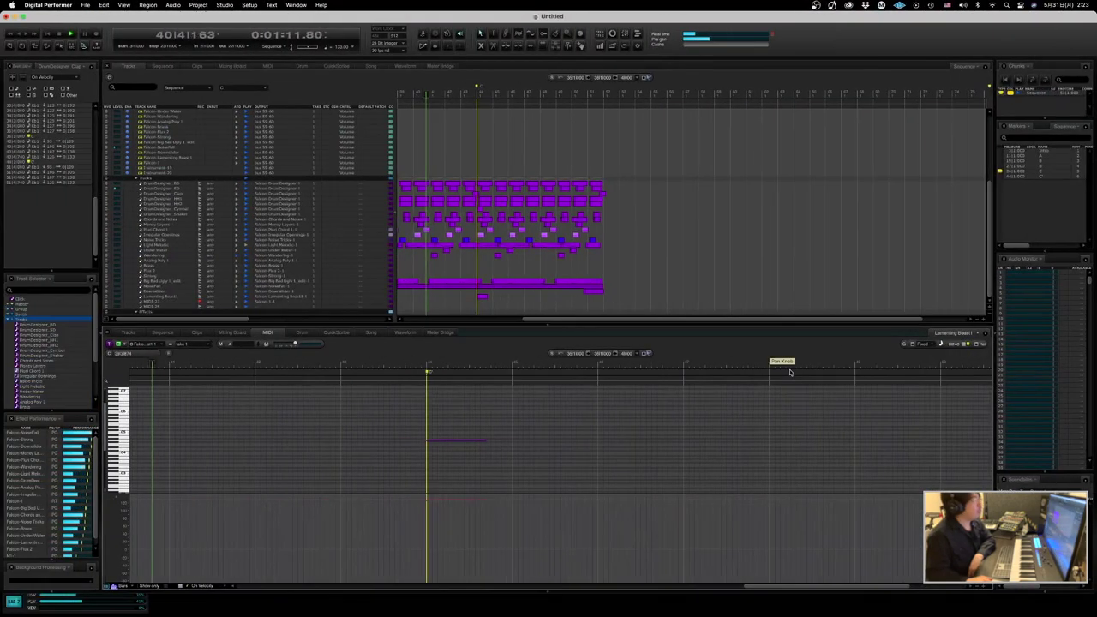
- Record a phrase on MIDI-23 from about bar 35 to bar 41 and open it in the MIDI editor
drag(545, 320, 531, 321)
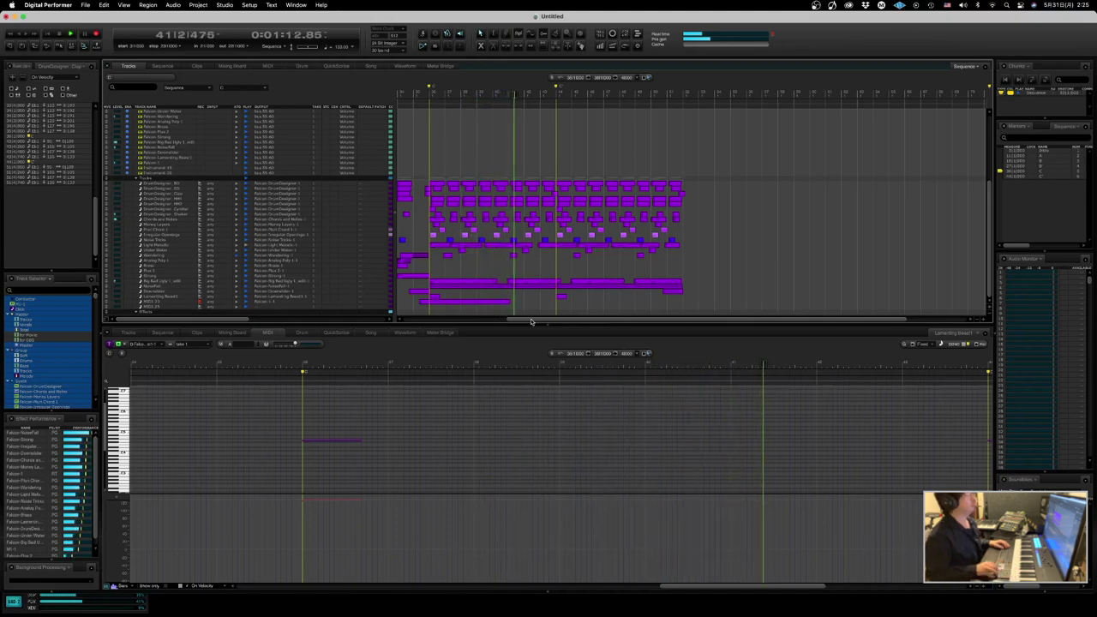
key(space)
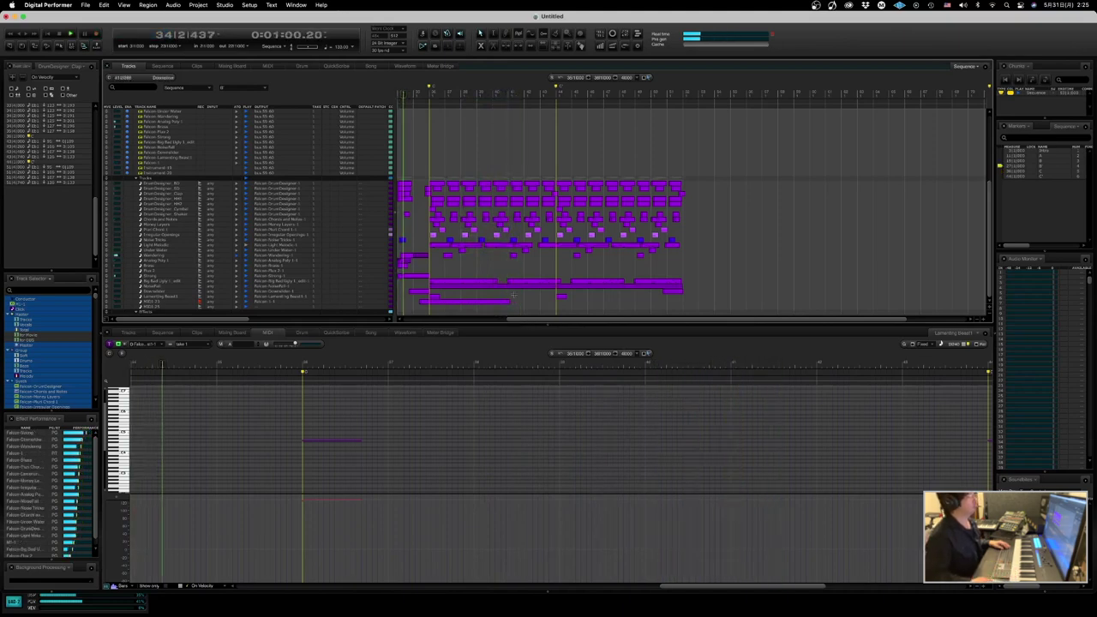
click(416, 305)
drag(416, 307, 414, 305)
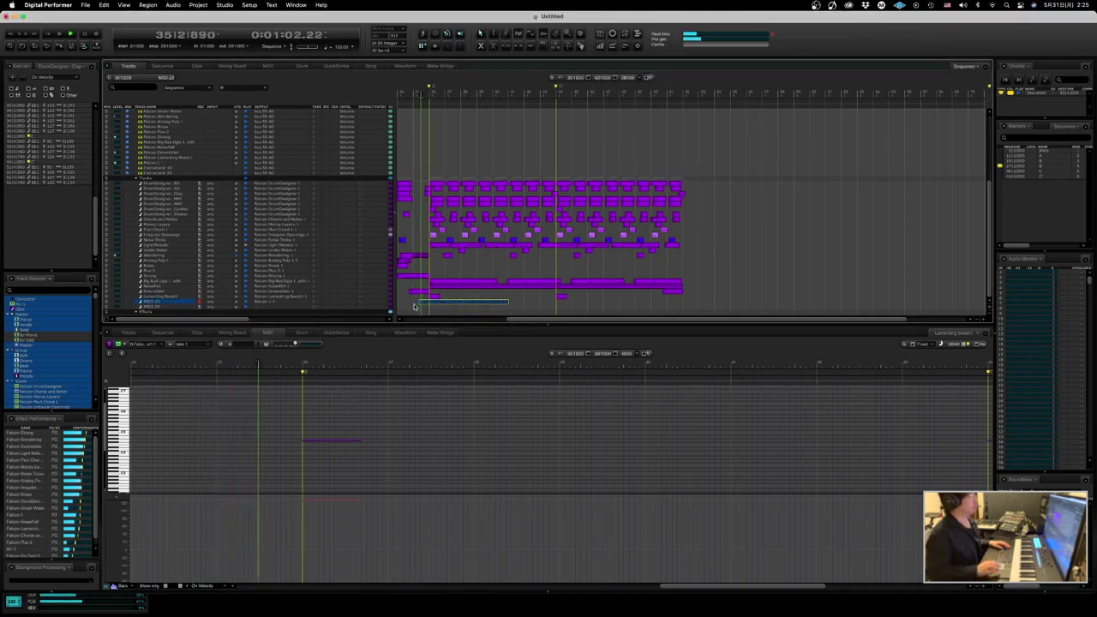
double_click(423, 303)
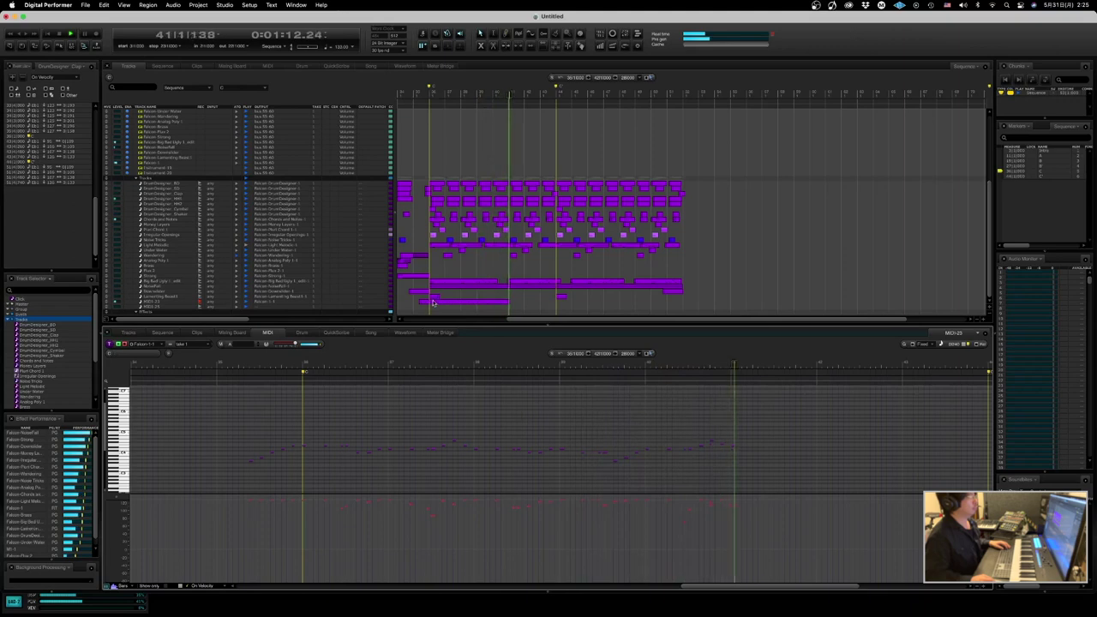
drag(431, 299, 510, 302)
key(super+c)
click(521, 303)
key(super+v)
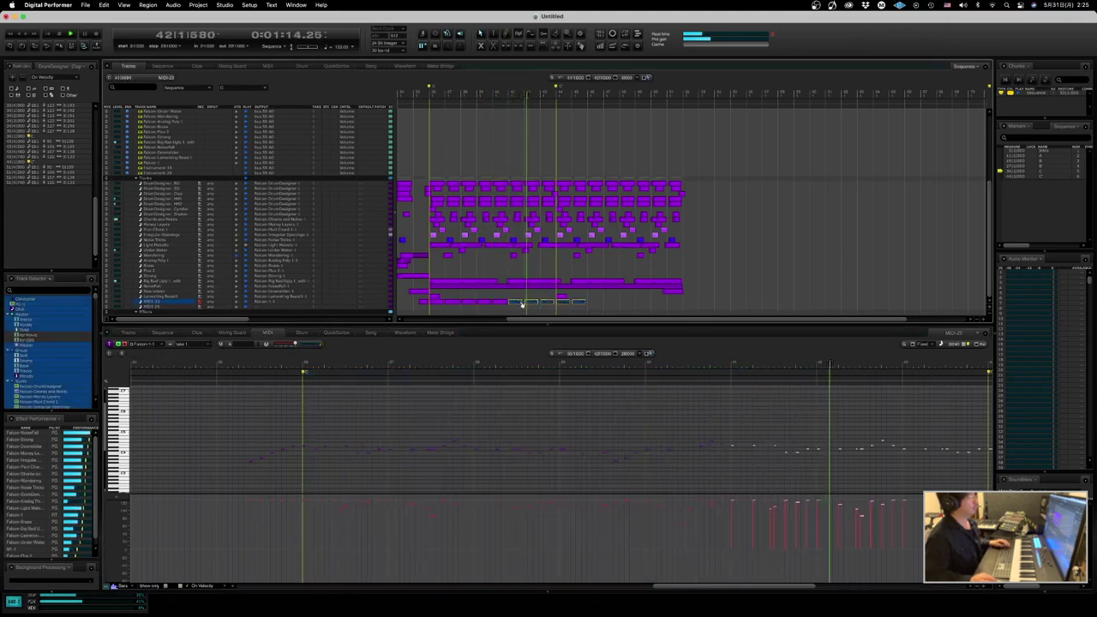
key(super+z)
- Duplicate the MIDI-23 phrase from bars 36–40 at bar 40, and replace the copied notes in bars 42–43 with a newly recorded ending
drag(439, 303, 507, 302)
key(super+v)
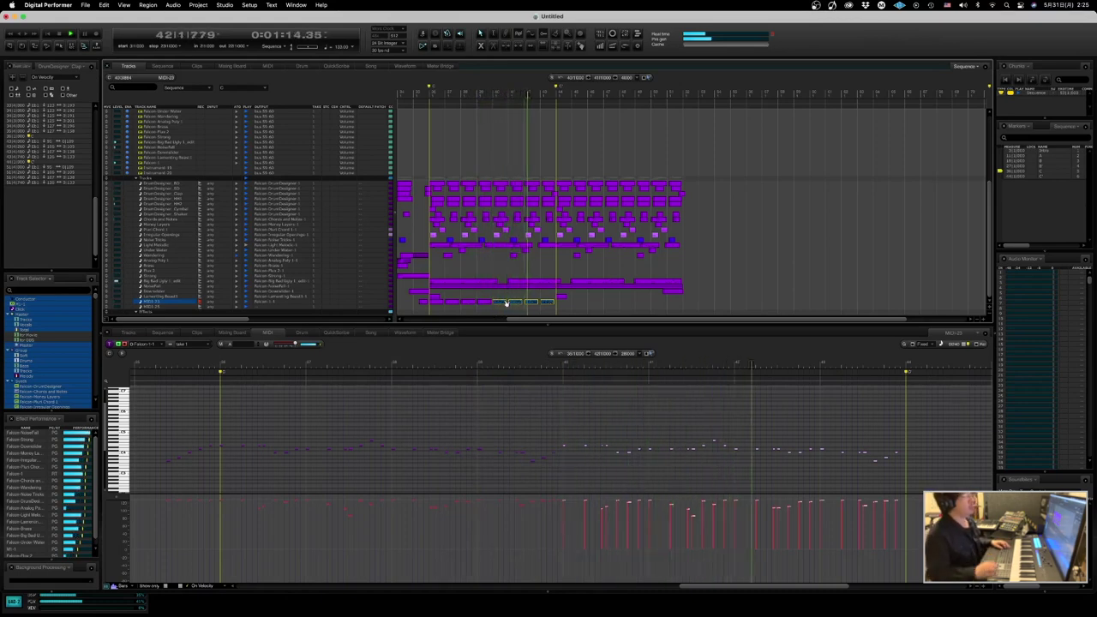
drag(736, 399, 915, 463)
key(Delete)
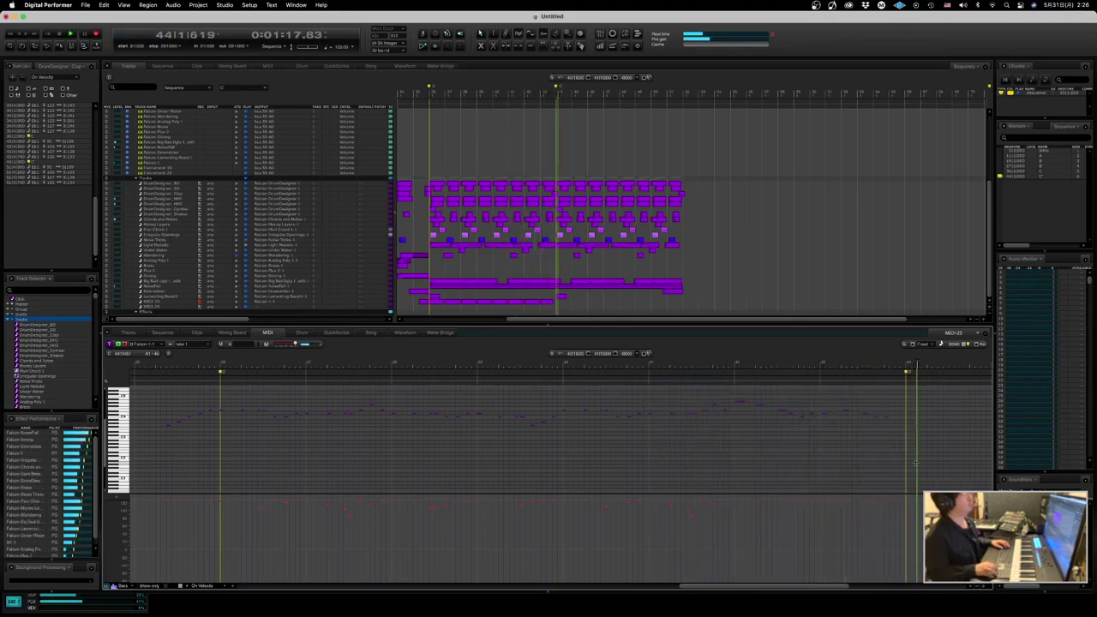
key(space)
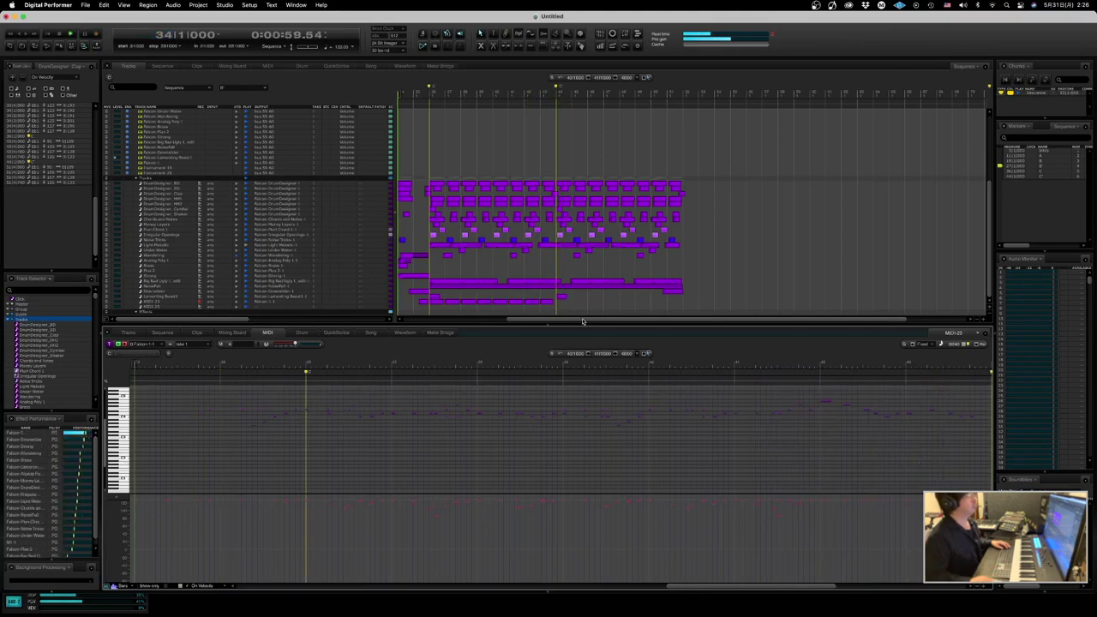
- Try to copy the whole MIDI-23 phrase to bar 44, play it from bar 43, and undo the copy
drag(568, 300, 516, 305)
click(514, 305)
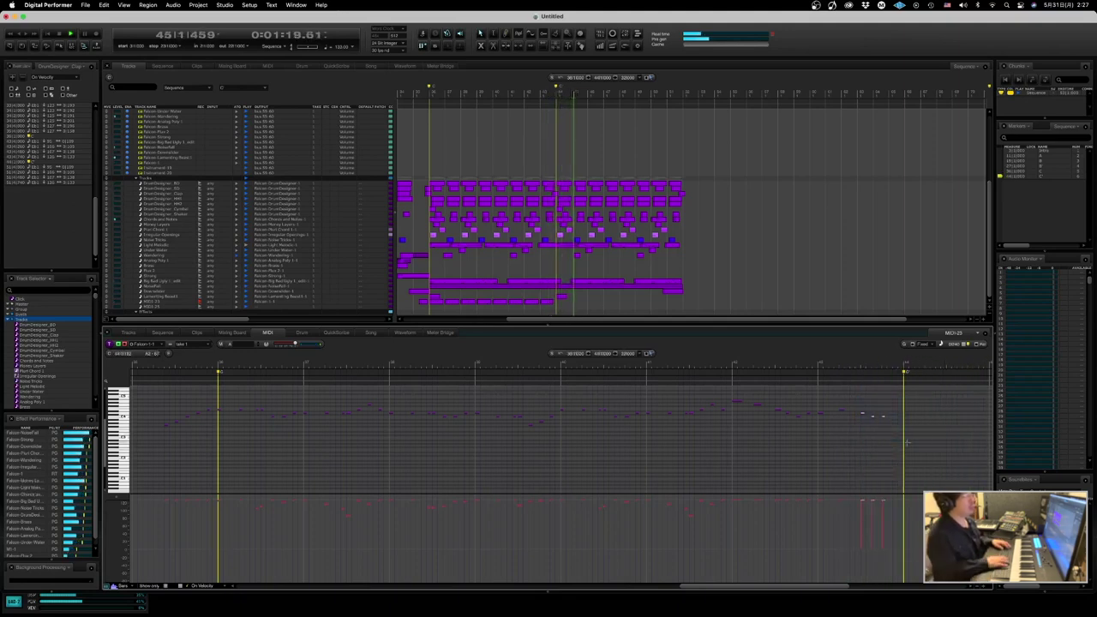
click(433, 303)
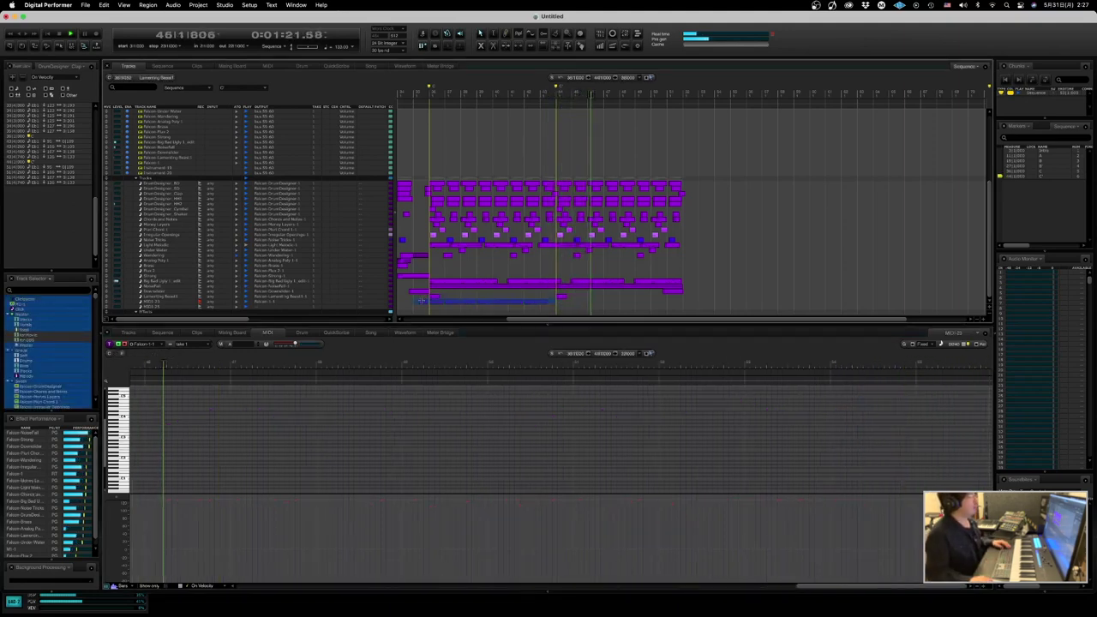
click(426, 304)
drag(426, 304, 551, 304)
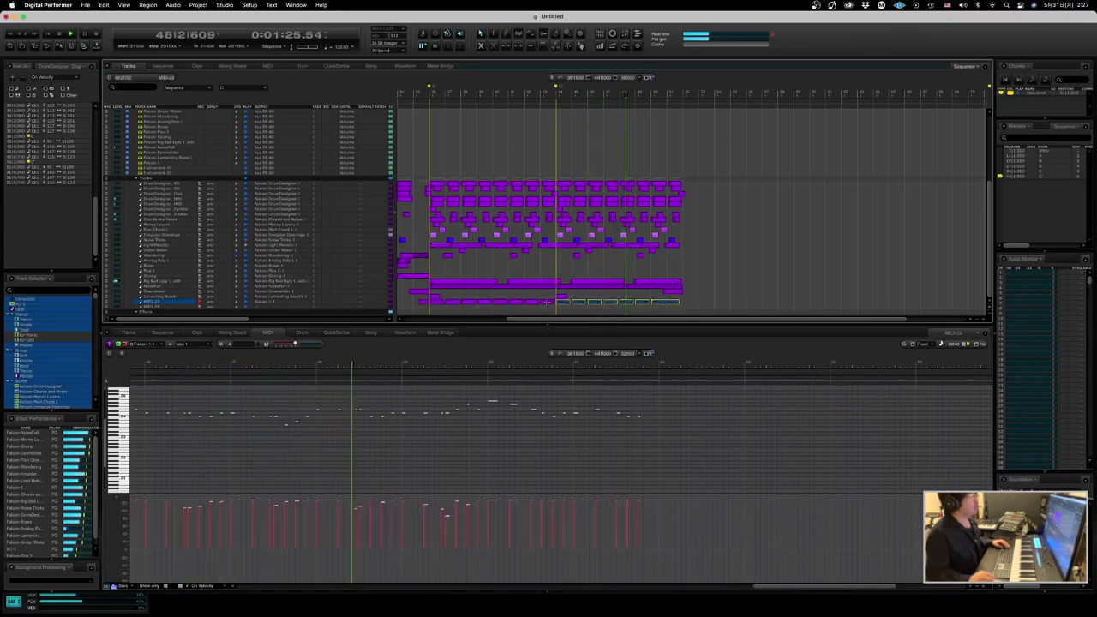
key(Return)
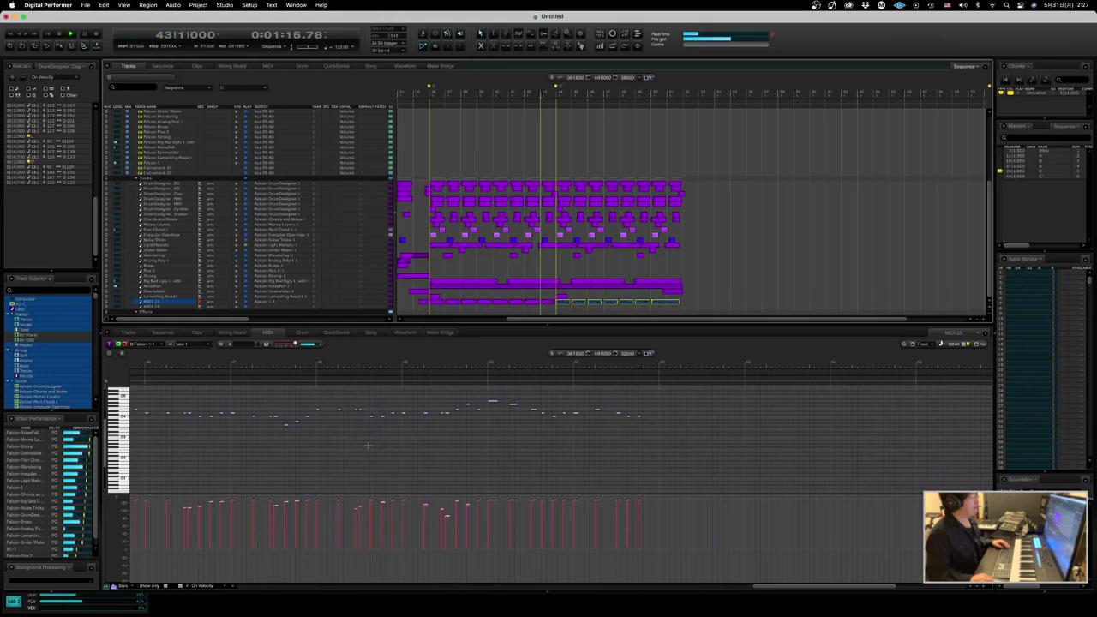
click(223, 433)
key(super+z)
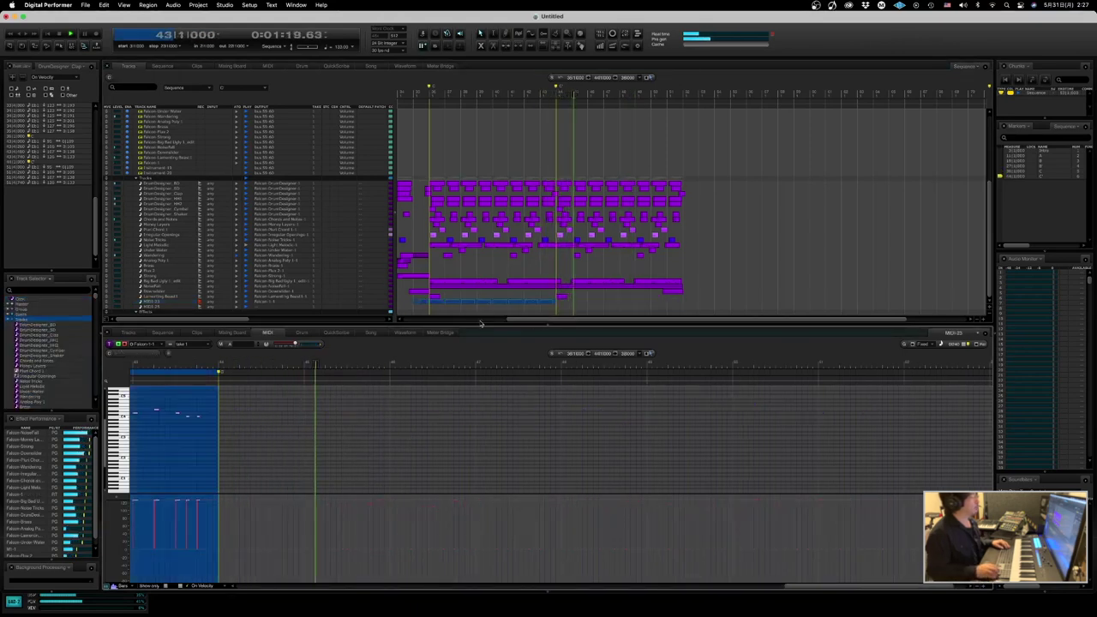
- Delete the last three notes of bar 43 on MIDI-23 and repeat the phrase with its pickup from bar 44 to bar 52
click(171, 392)
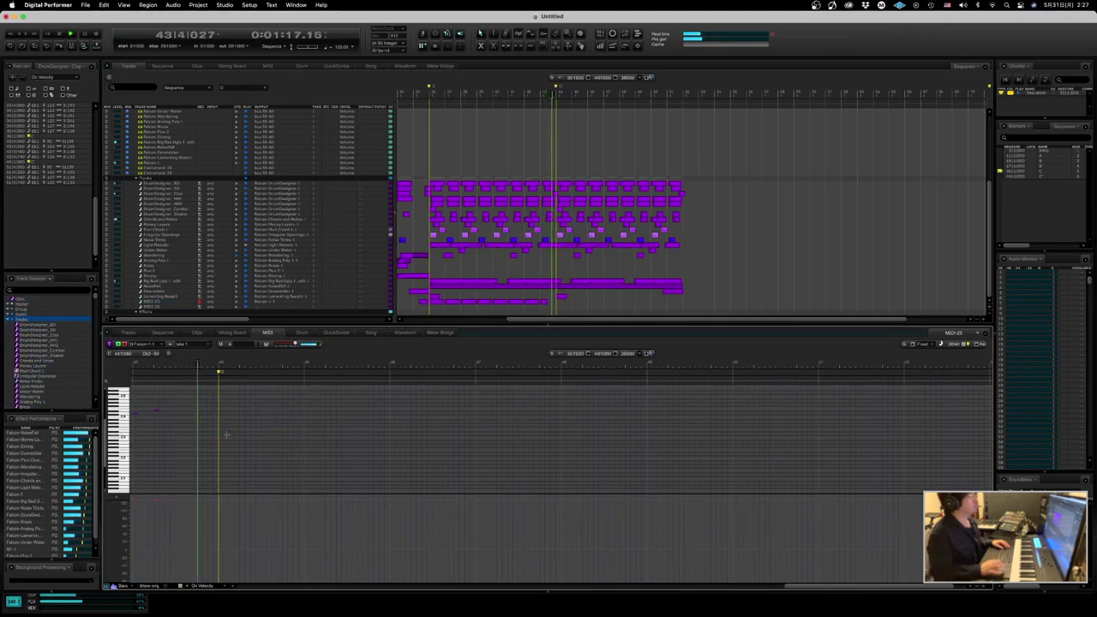
click(421, 303)
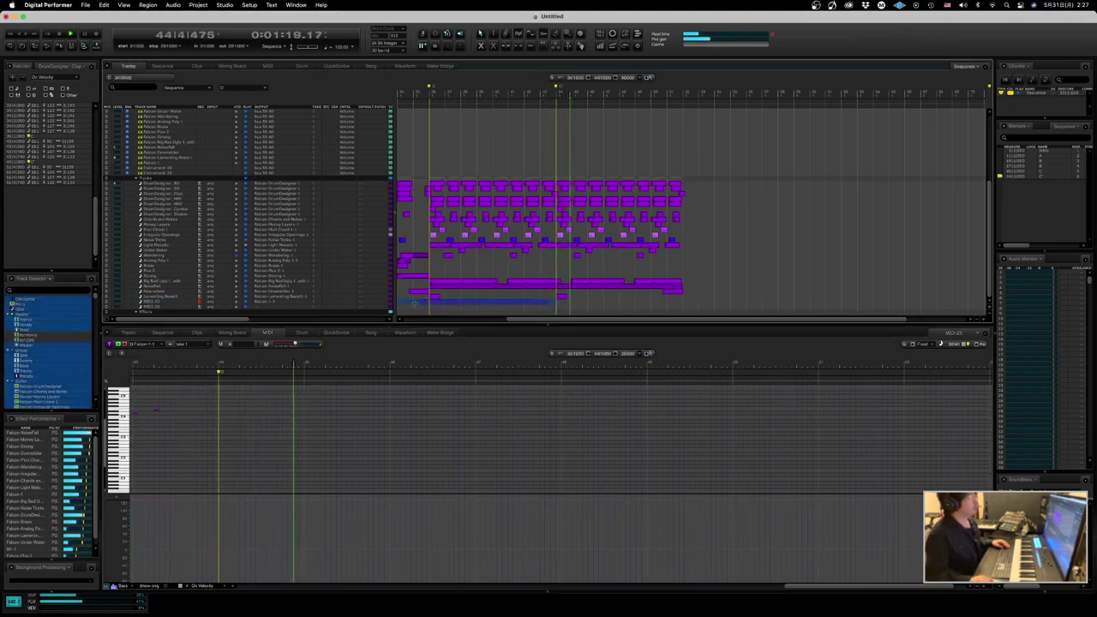
drag(421, 306, 548, 306)
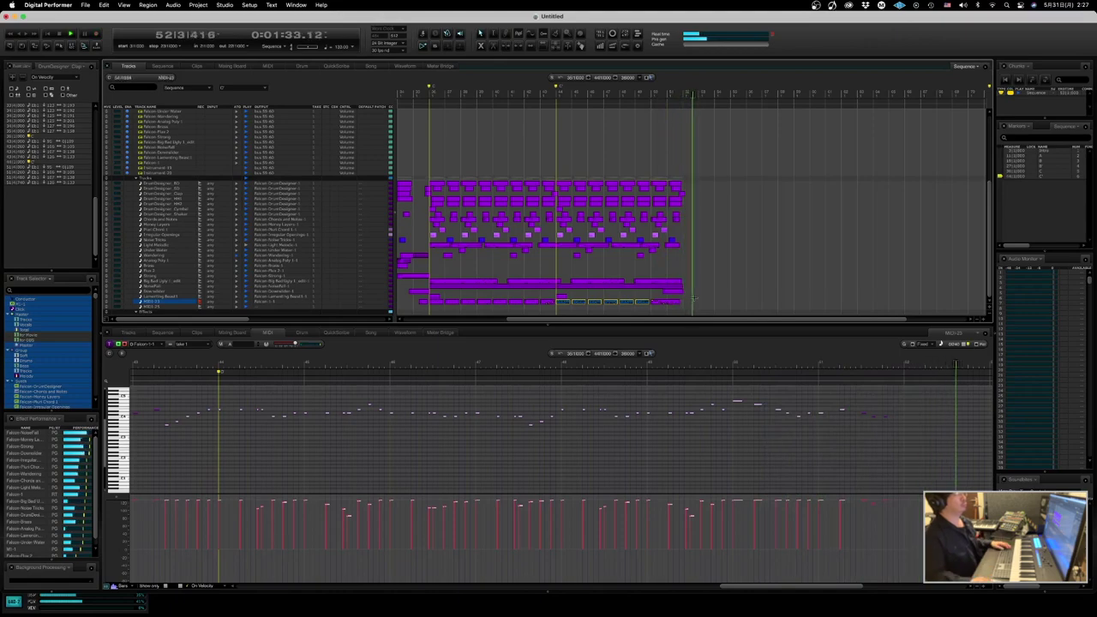
click(665, 304)
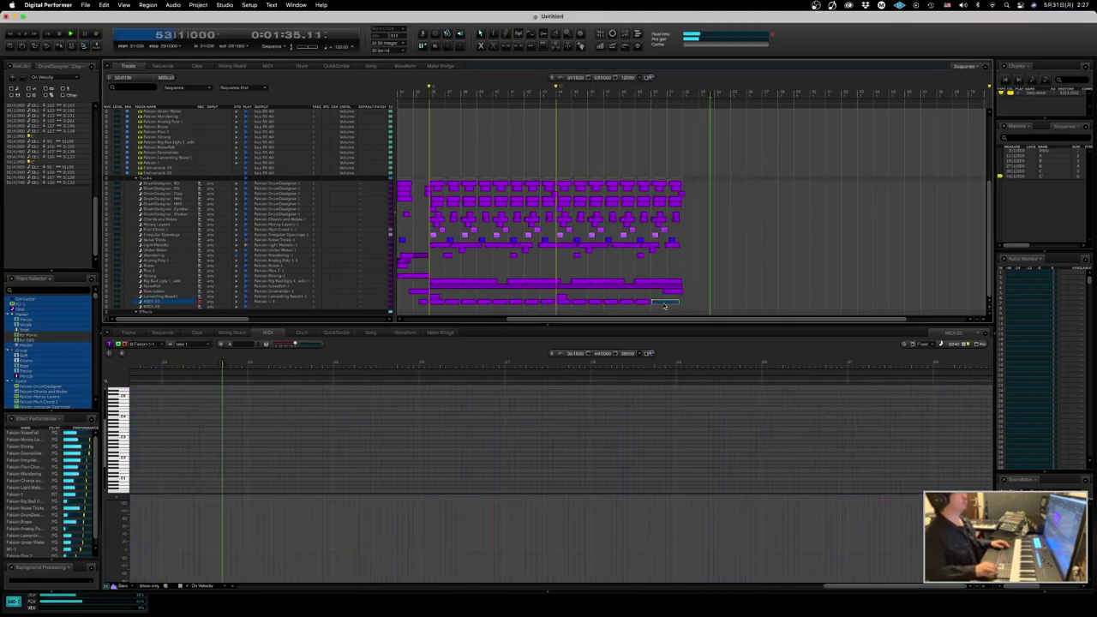
- Name the pluck's MIDI track Moving FM and its instrument track Falcon-Moving FM
key(ctrl+Right)
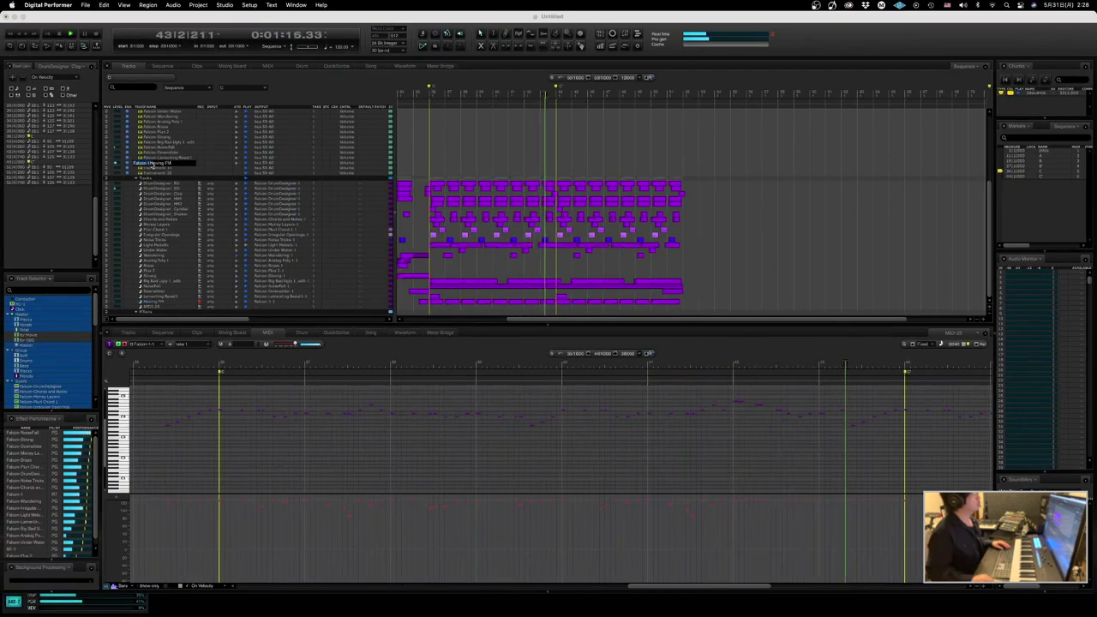
key(Return)
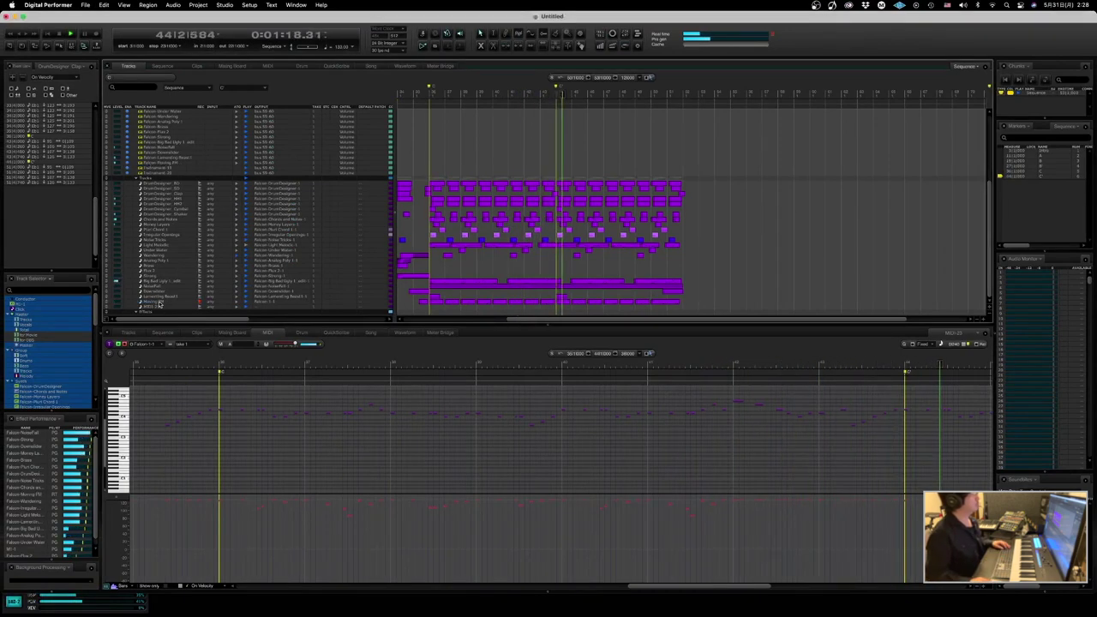
click(158, 302)
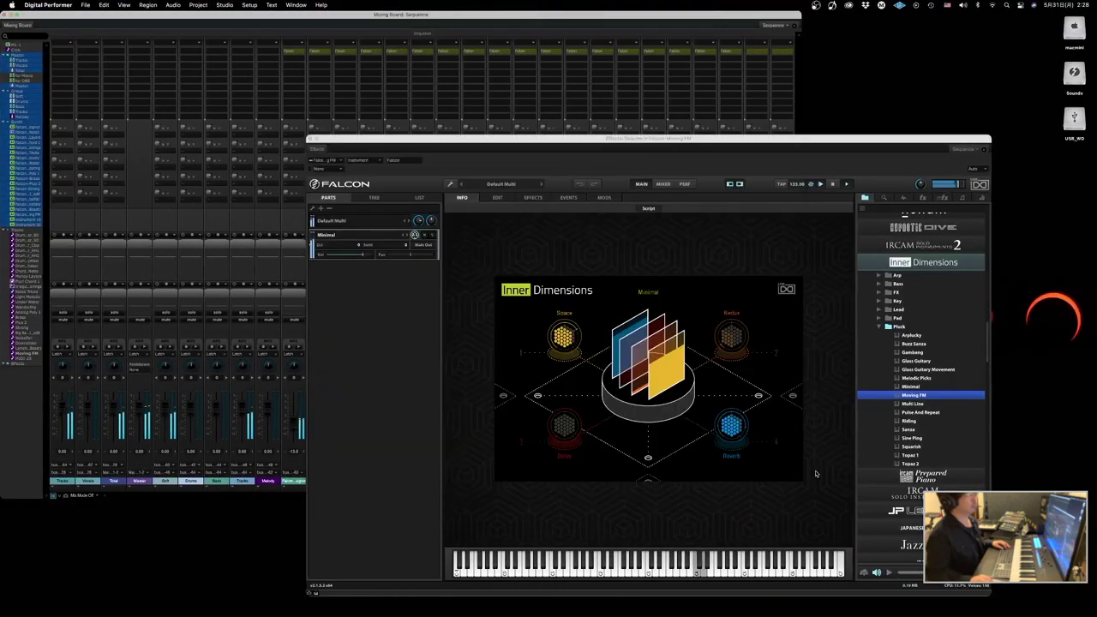
key(super+w)
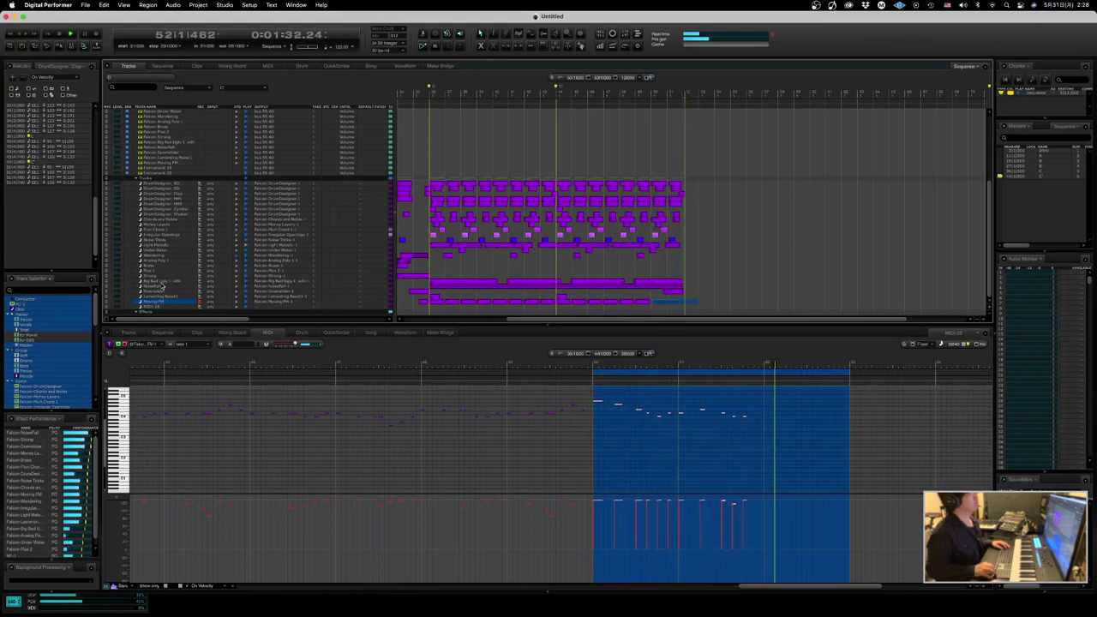
- Play the sequence from bar 34 and check the Moving FM part in the Mixing Board, Falcon and the MIDI editor
key(space)
key(space)
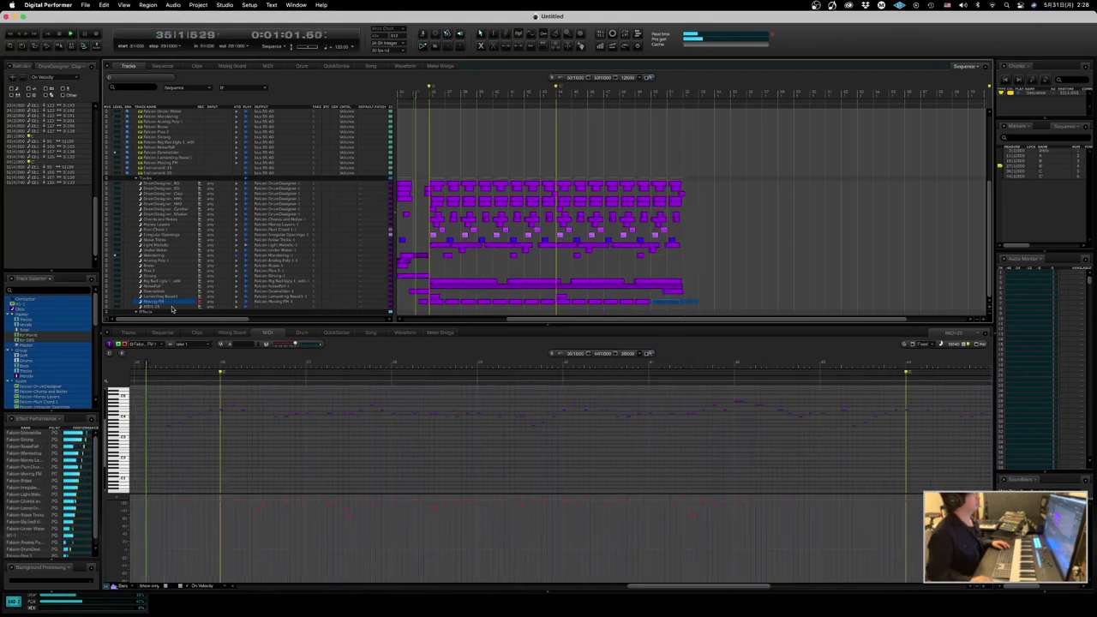
key(ctrl+Right)
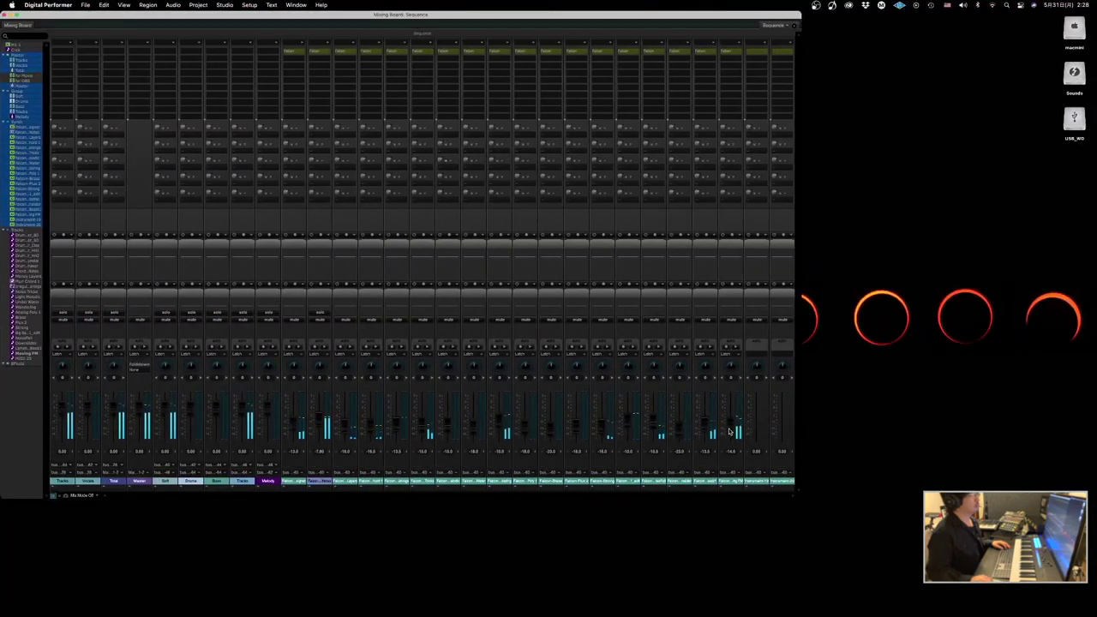
click(736, 51)
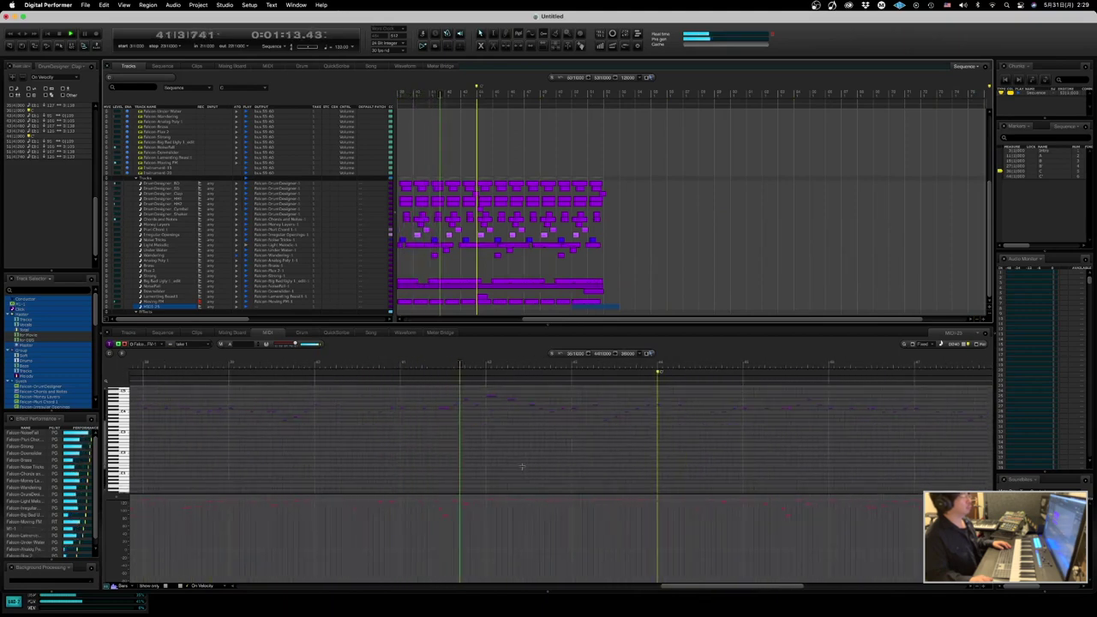
click(424, 407)
click(512, 406)
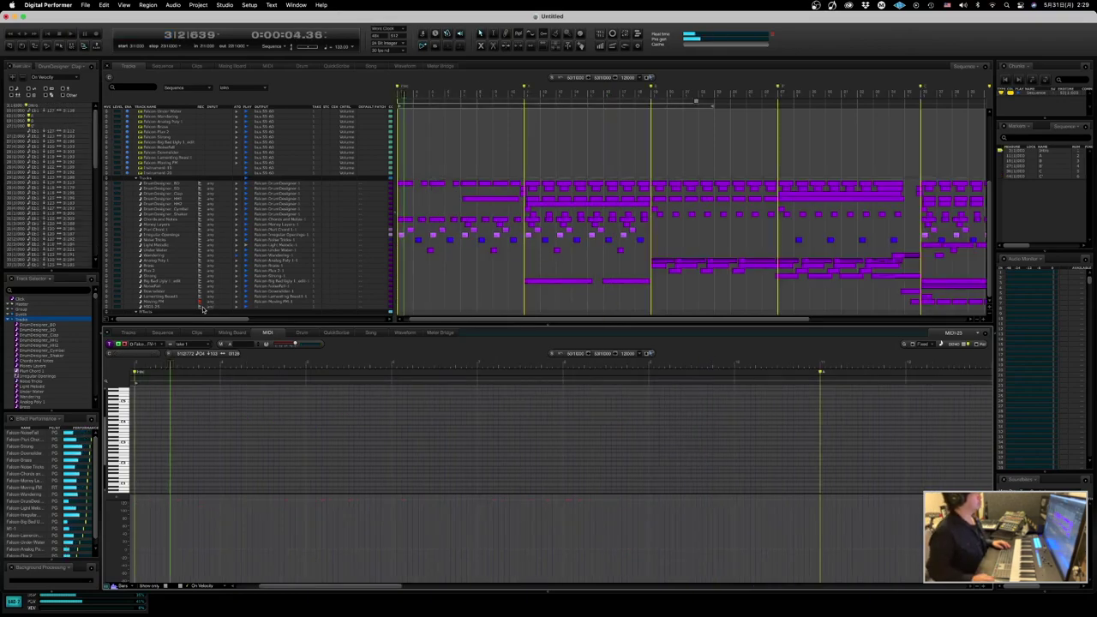
- Copy the Moving FM channel's Falcon to the next empty instrument channel and route the empty MIDI track below Moving FM to Falcon-1-1
key(ctrl+Right)
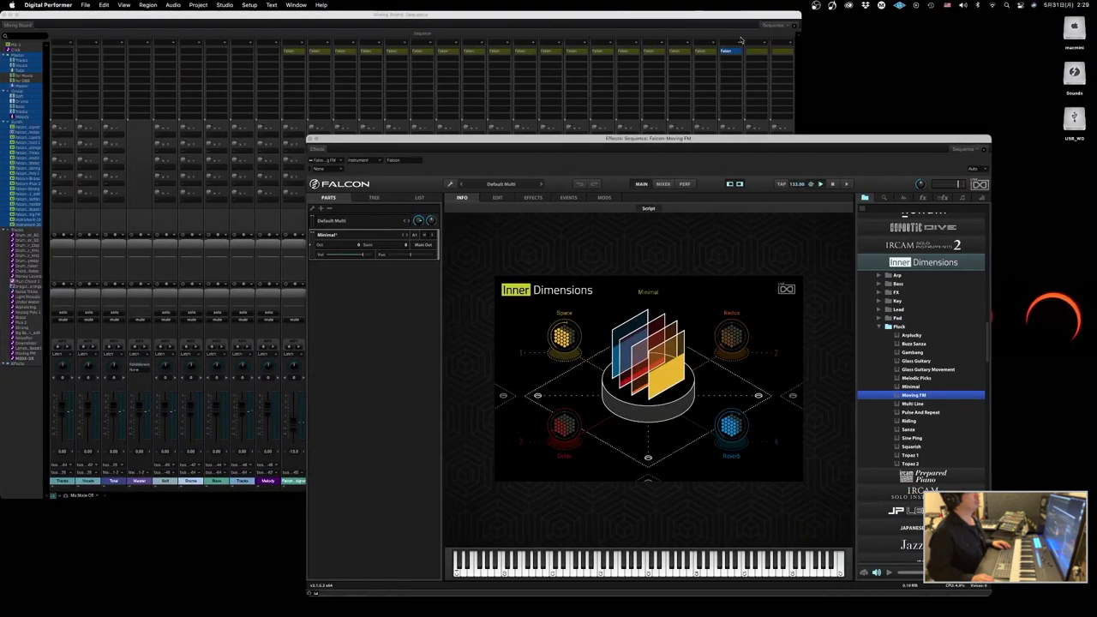
key(ctrl+Right)
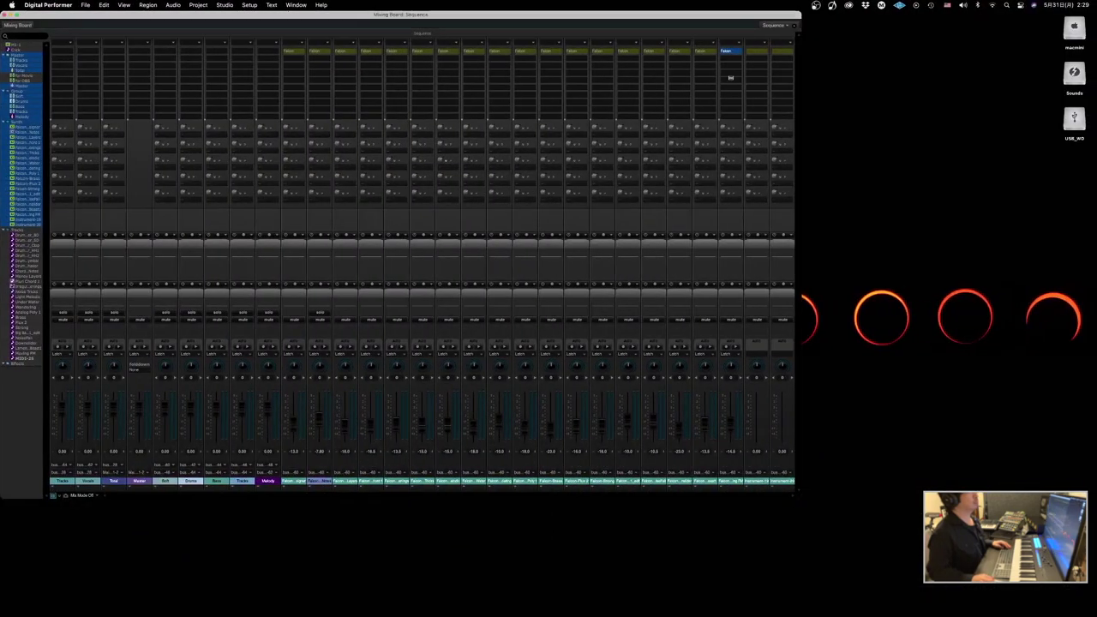
click(748, 51)
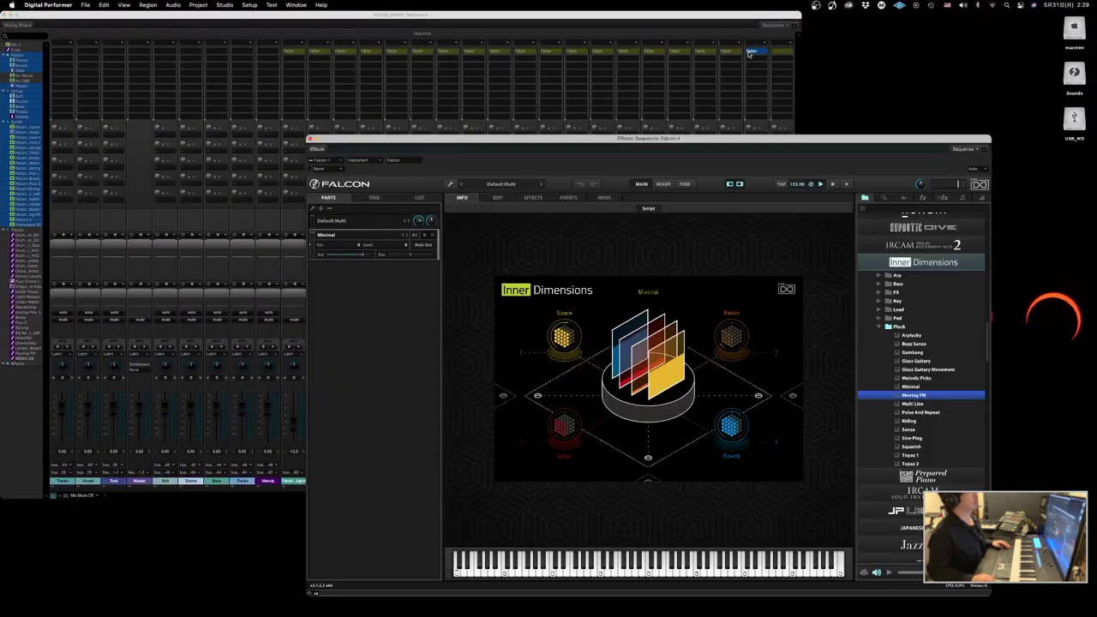
key(ctrl+Left)
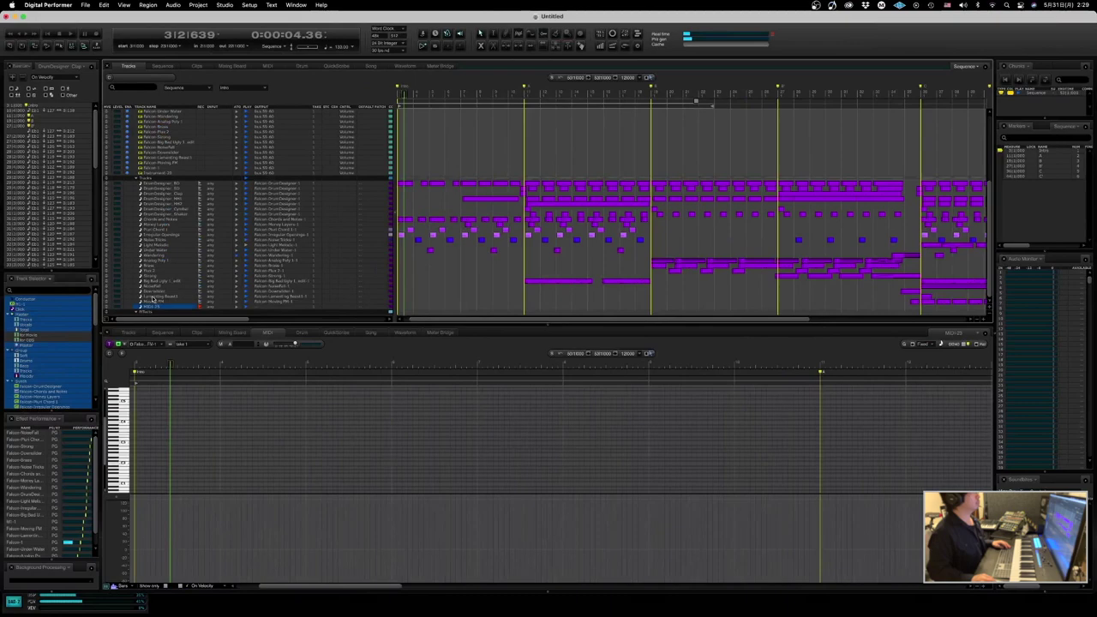
click(273, 304)
mouse_move(276, 339)
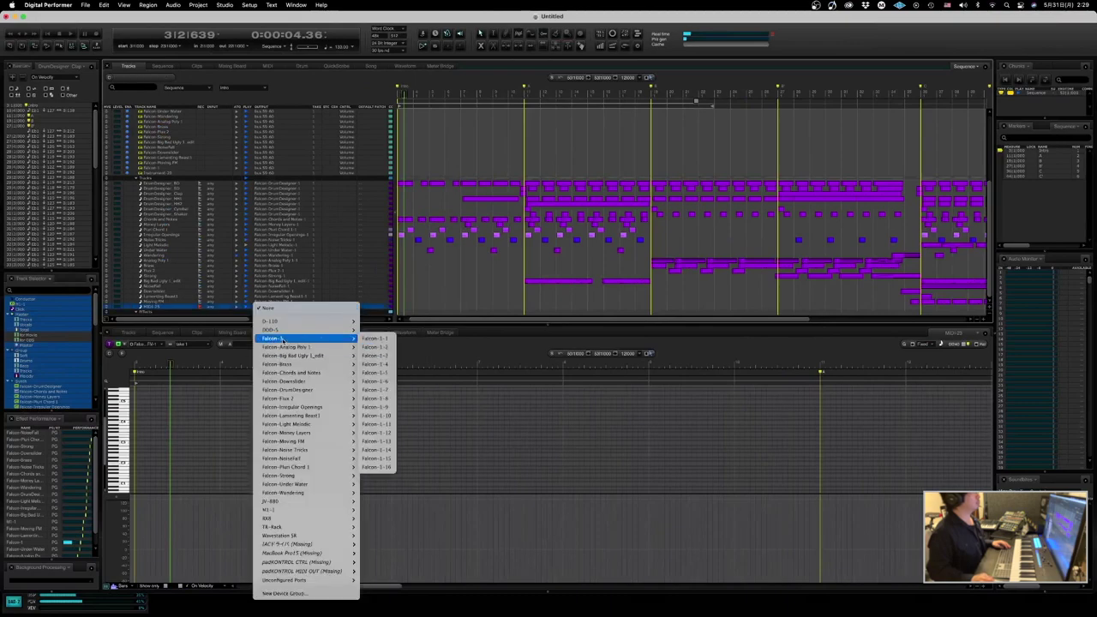
click(385, 339)
- Set the new Falcon-1 channel's level to -14 dB in the Mixing Board
key(ctrl+Right)
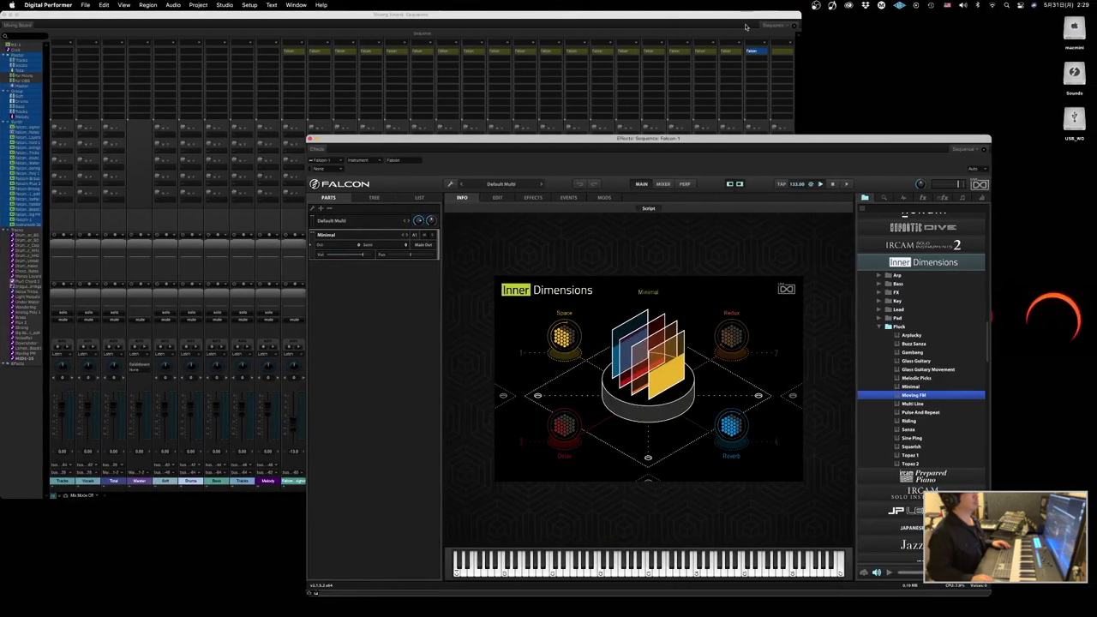
click(747, 24)
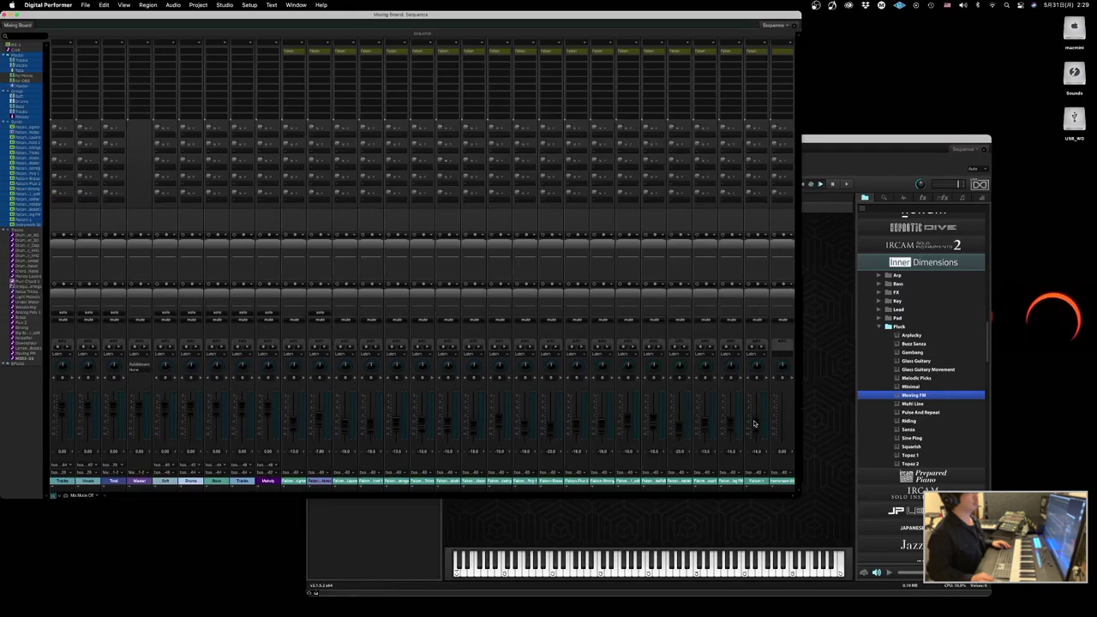
key(ctrl+Left)
key(ctrl+Right)
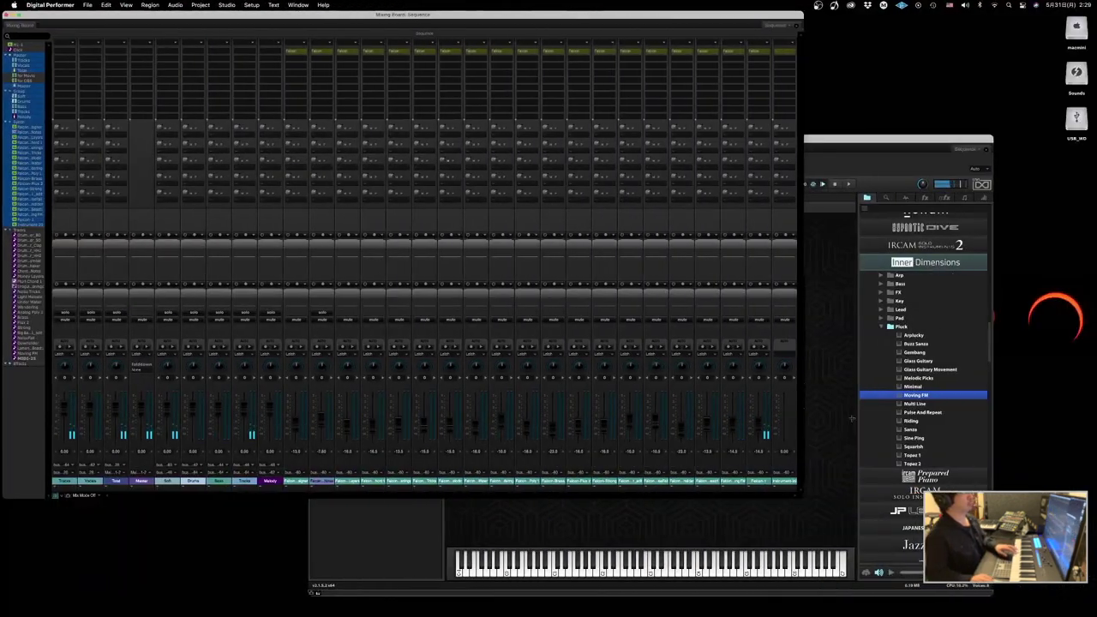
- Audition the Inner Dimensions Pluck presets from Multi Line and Pulse And Repeat through Sine Ping to Topaz 2
double_click(950, 404)
click(950, 412)
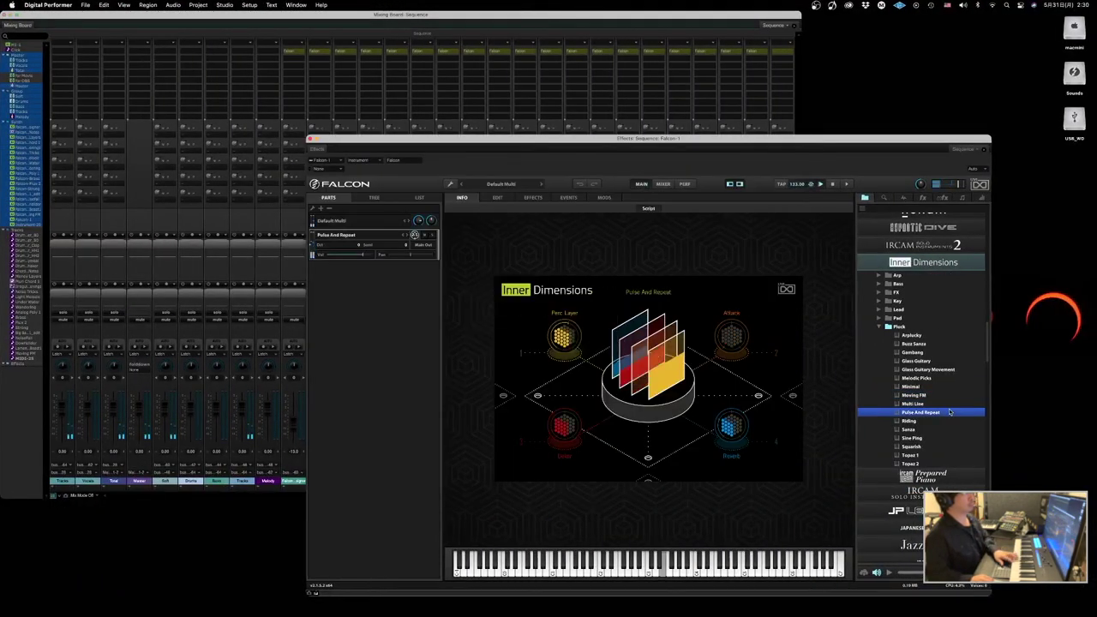
double_click(936, 422)
click(924, 432)
click(921, 439)
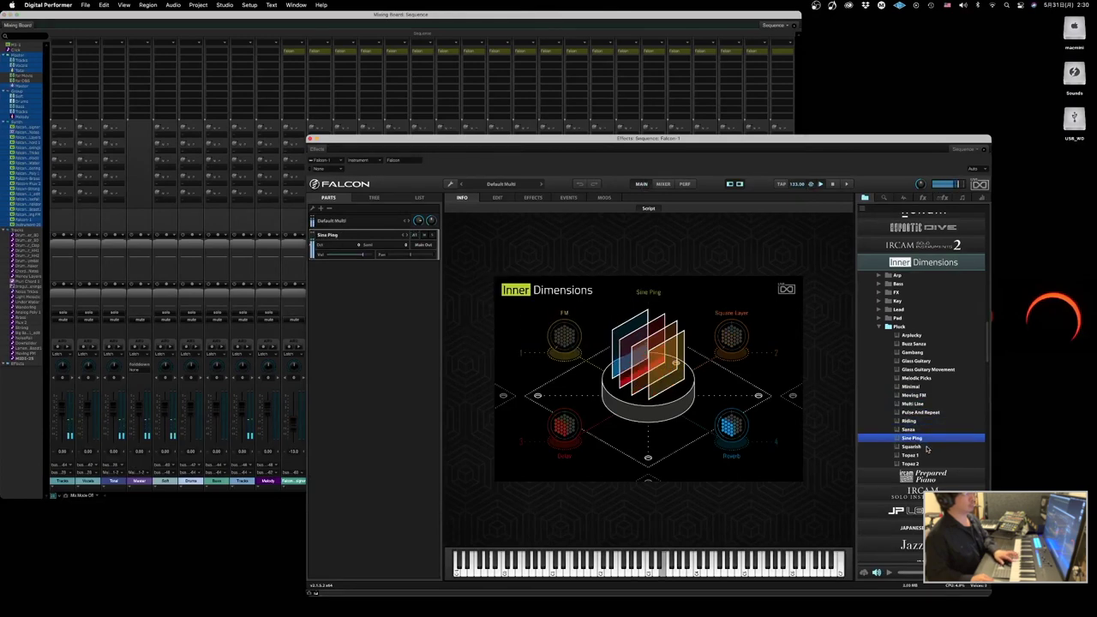
click(921, 446)
click(922, 455)
click(922, 464)
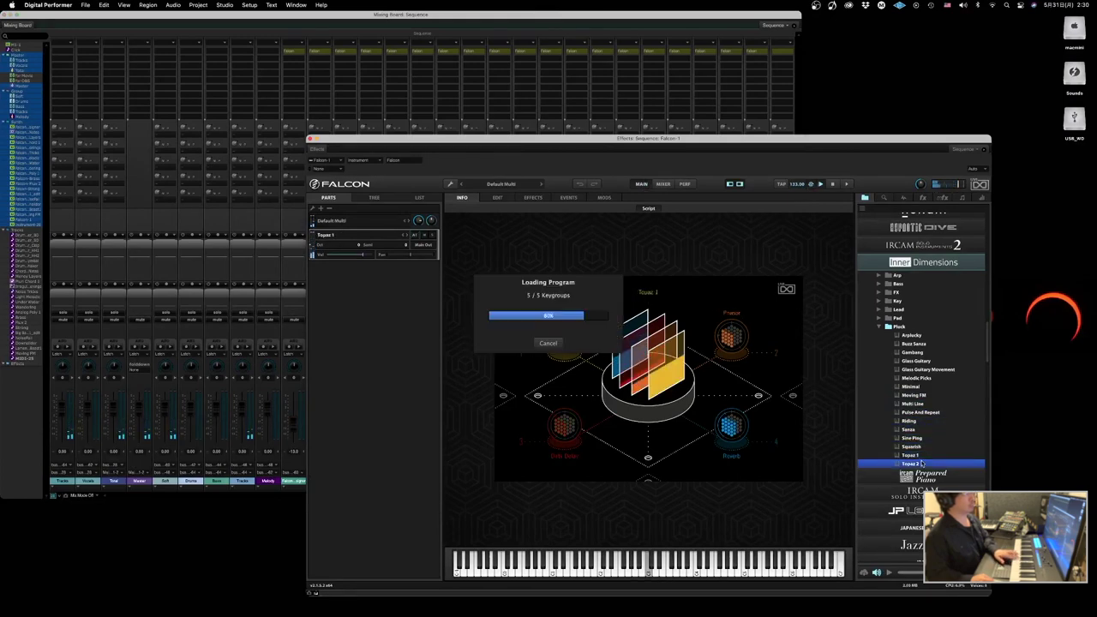
- Audition the Inner Dimensions Pad presets from Calm Wobble and Cosmic through Finland 2 to GrainVoices 2
click(879, 327)
click(879, 318)
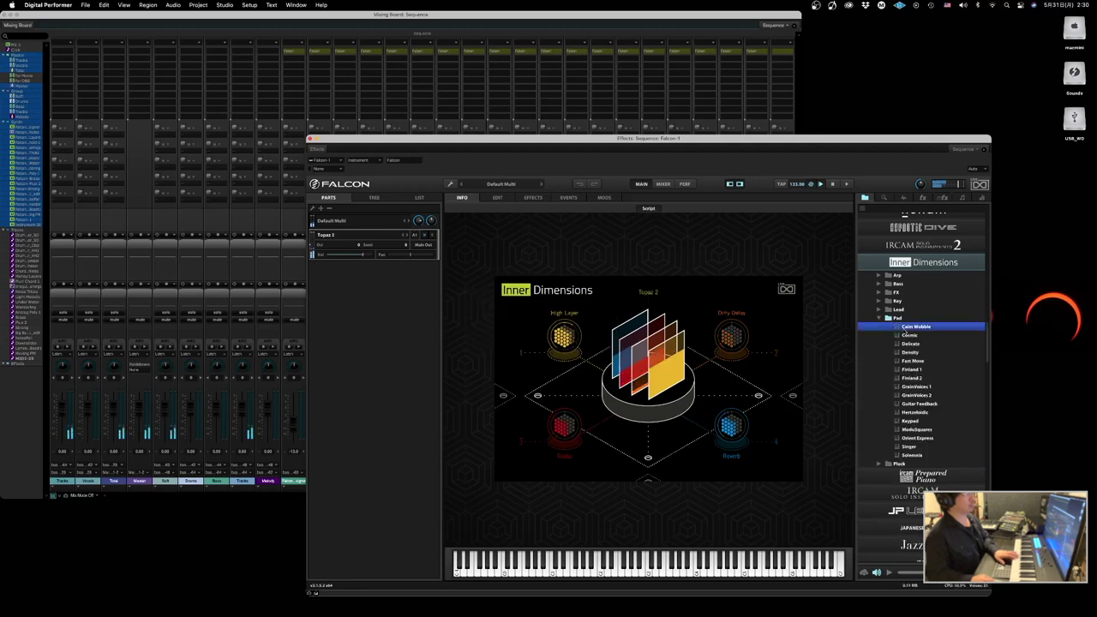
click(906, 335)
click(905, 344)
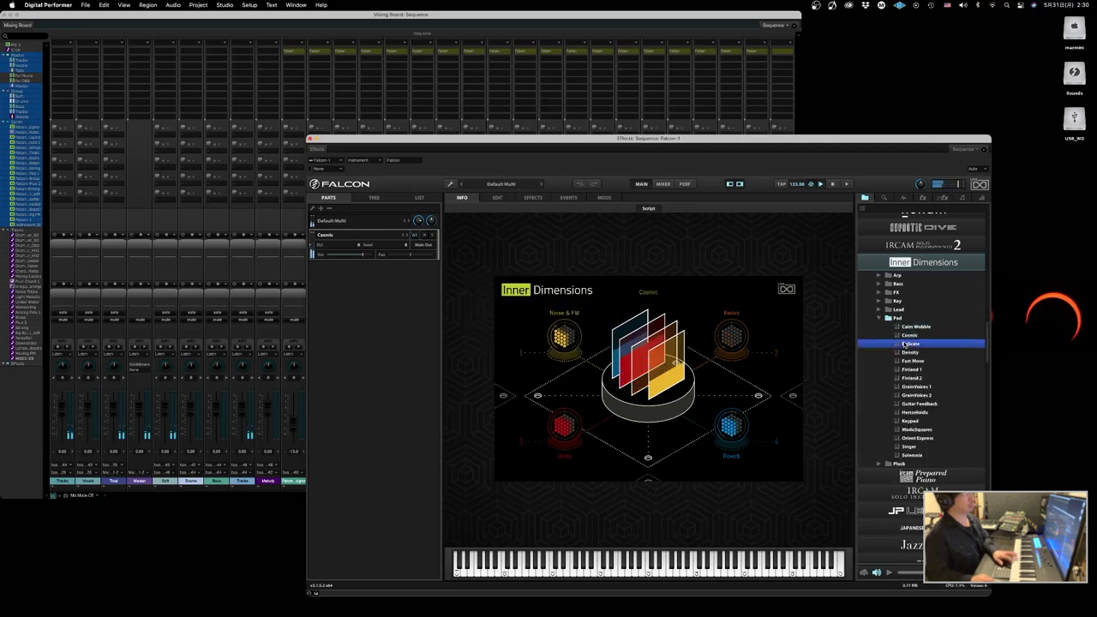
click(925, 353)
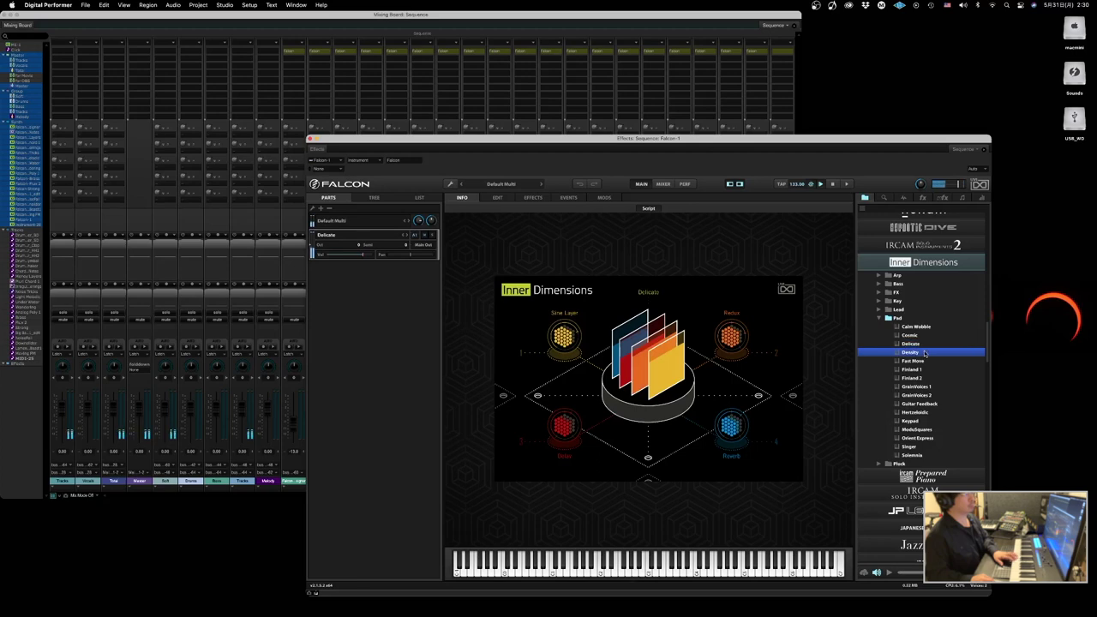
click(924, 361)
click(924, 370)
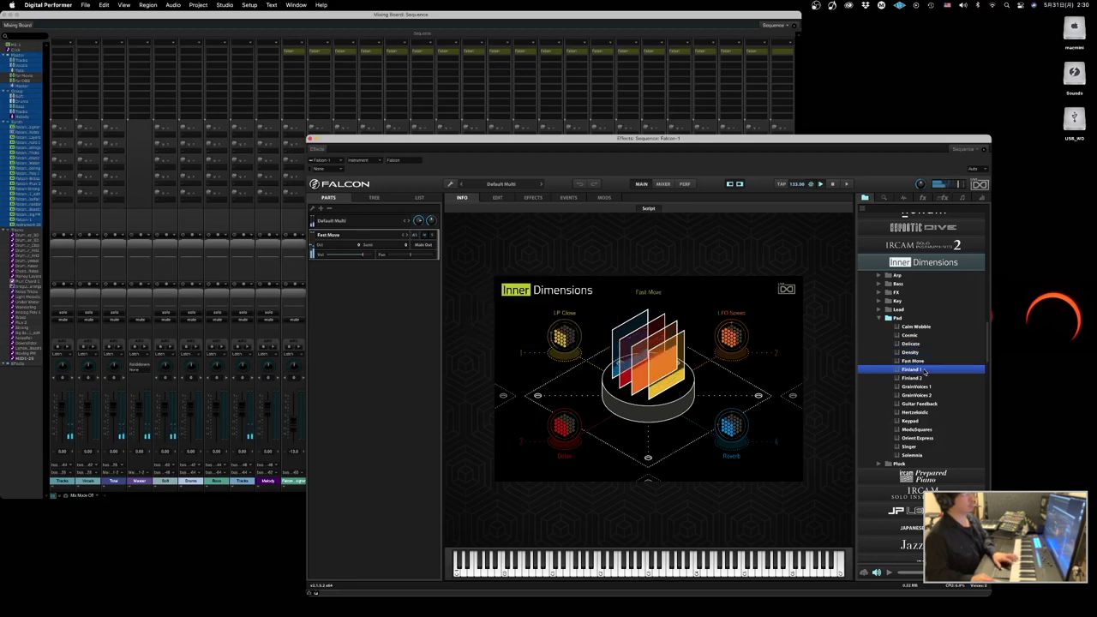
click(925, 378)
click(926, 387)
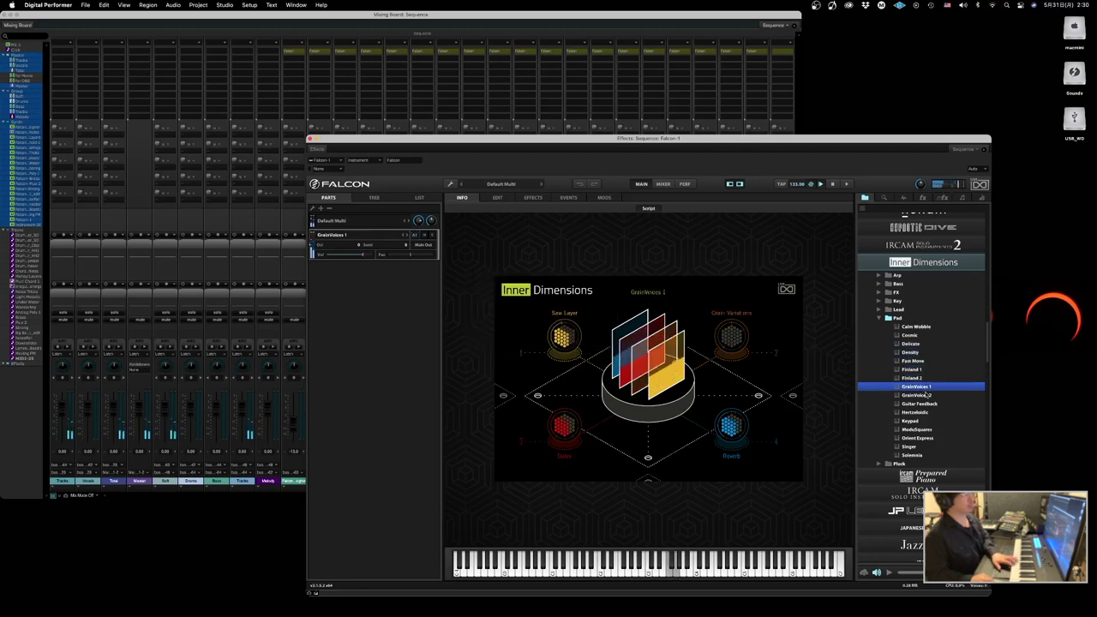
click(926, 396)
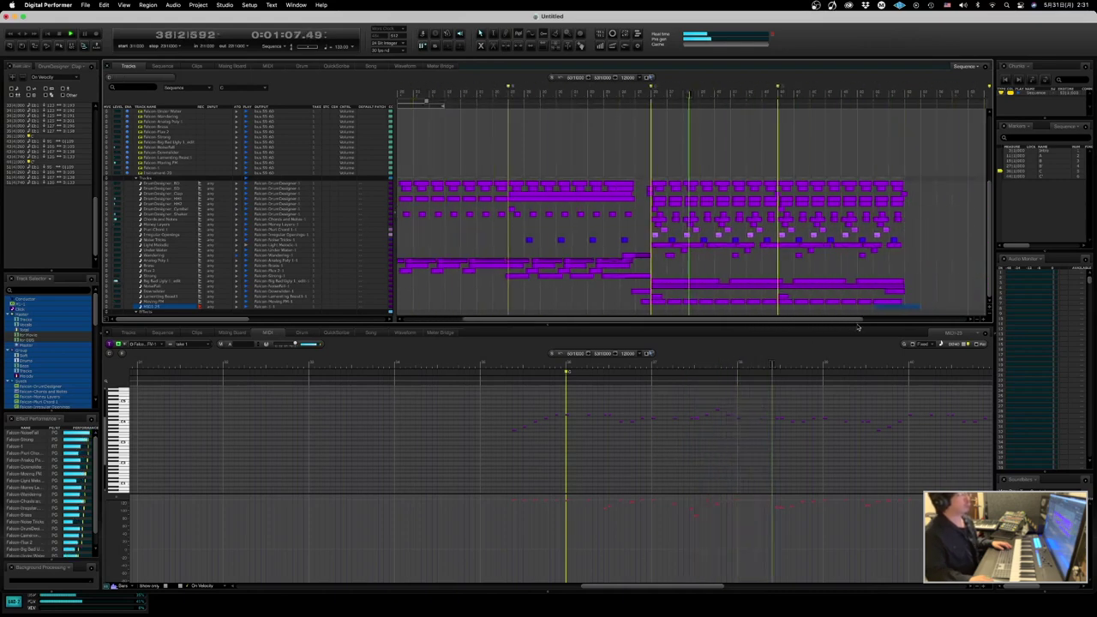
- Shift the arrangement from bar 36 onward one bar later, including the Moving FM pickup notes, and move that section's C marker to bar 37
mouse_move(794, 305)
mouse_down()
mouse_move(557, 180)
mouse_move(524, 180)
mouse_move(553, 182)
mouse_move(518, 188)
mouse_move(531, 196)
mouse_up()
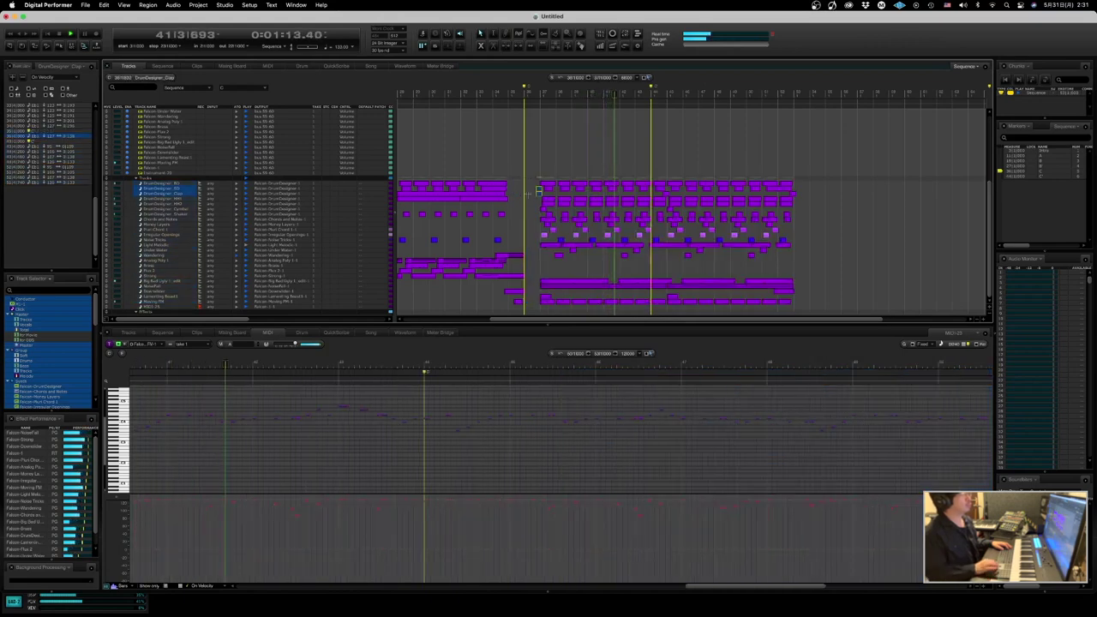
drag(517, 301, 533, 302)
click(512, 89)
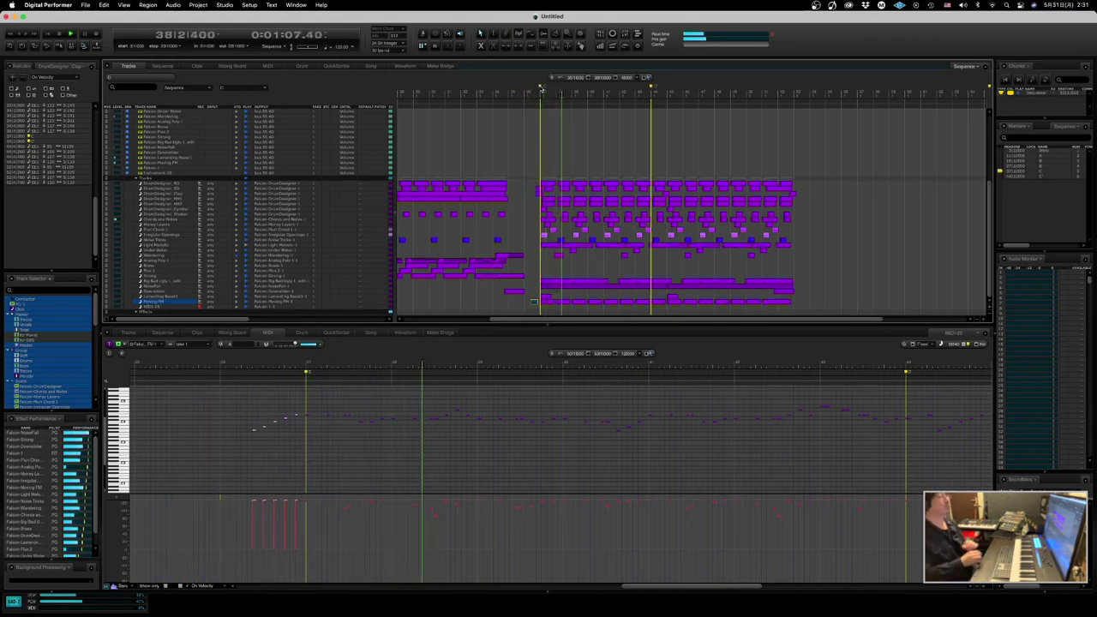
- Play the sequence from bar 2 and move the marker following C to bar 45
key(space)
text(2)
key(Return)
key(space)
scroll(774, 159, right, 10)
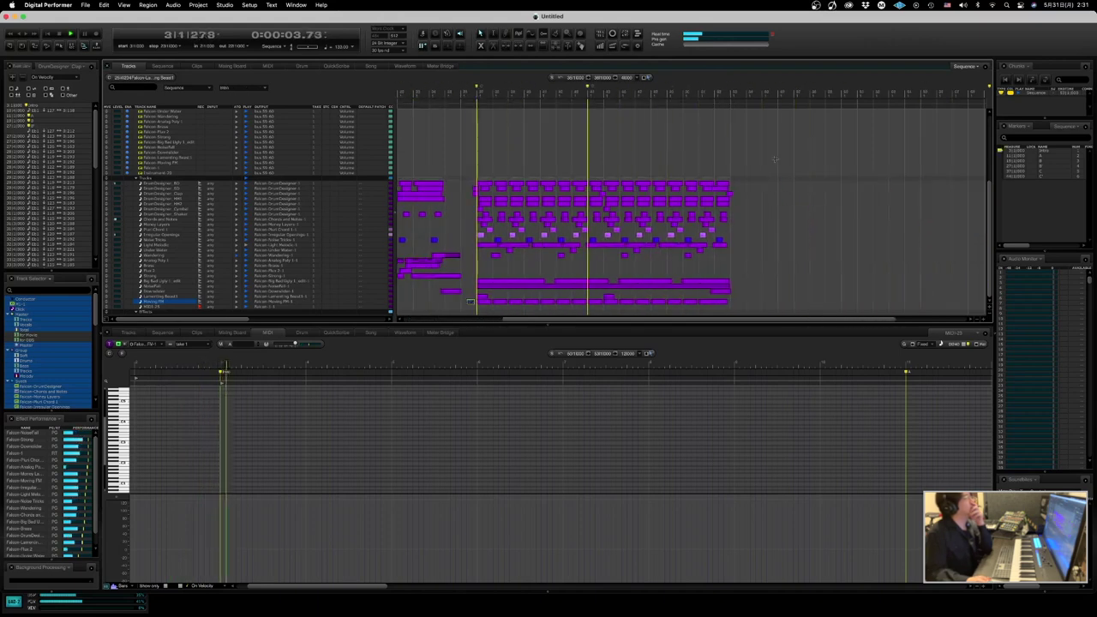
scroll(604, 118, up, 3)
scroll(604, 119, left, 3)
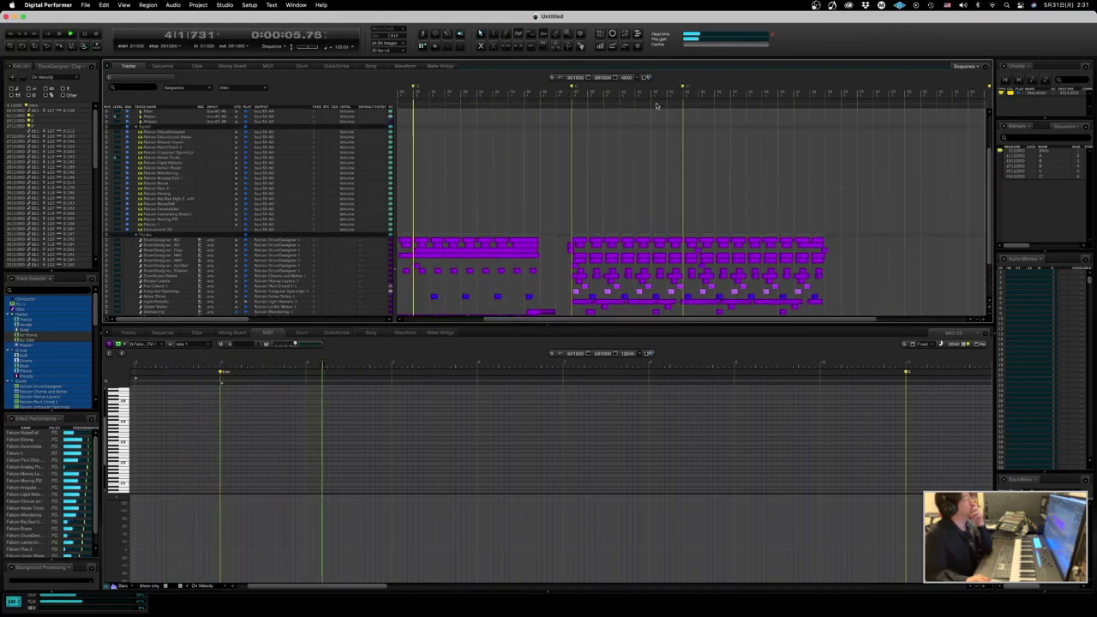
scroll(674, 111, up, 3)
scroll(644, 113, left, 2)
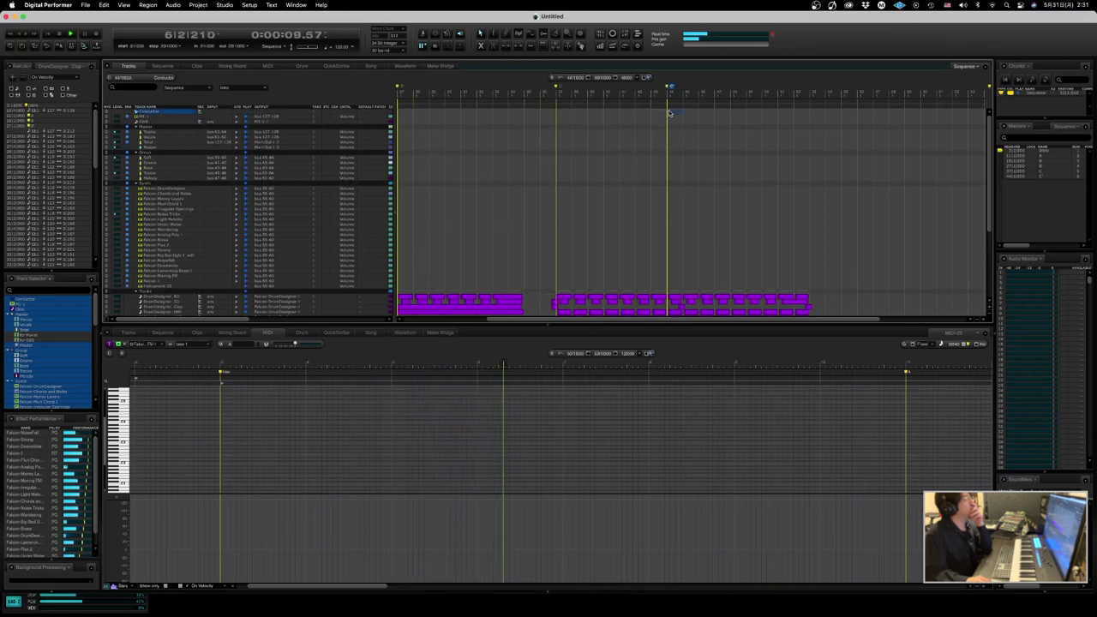
click(673, 112)
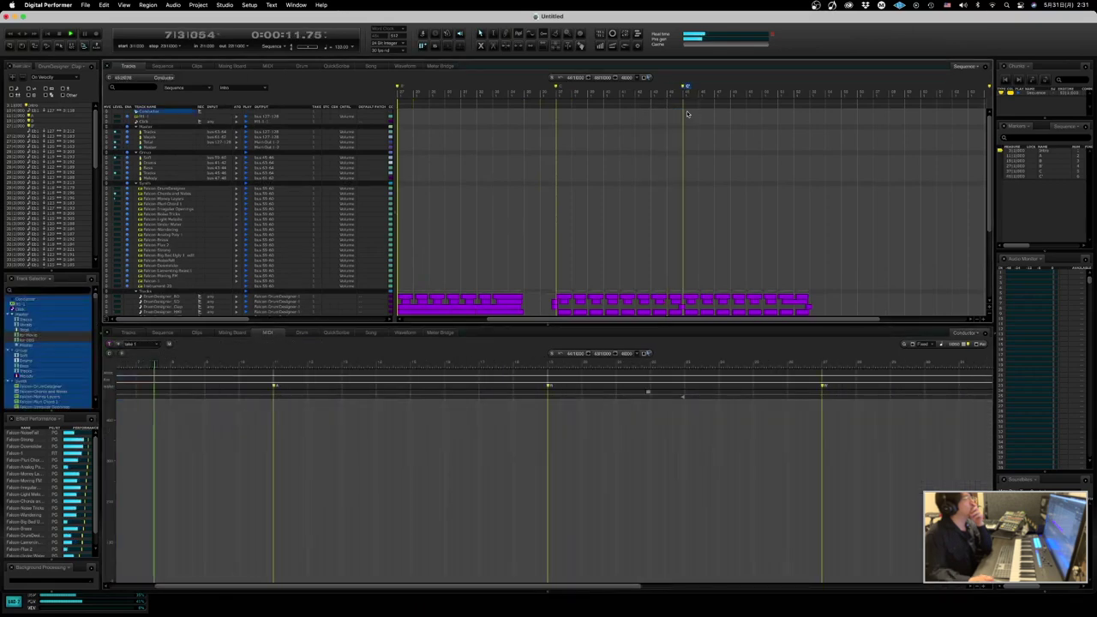
scroll(691, 166, down, 5)
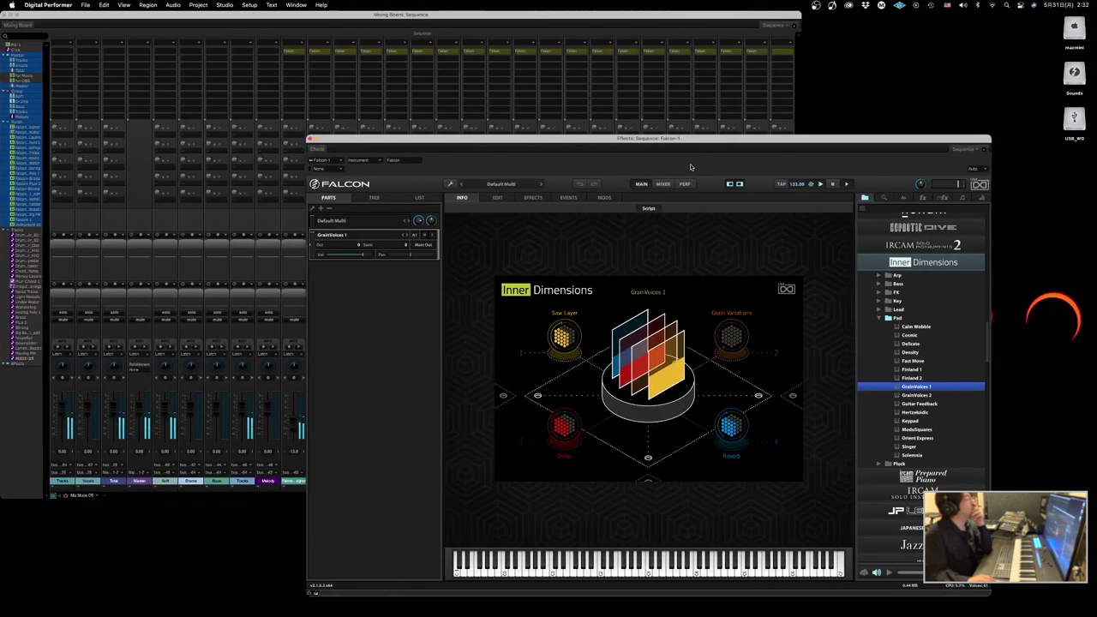
- Audition the remaining Inner Dimensions Pad presets from GrainVoices 2 and Guitar Feedback through Keypad and Orient Express to Solemnia
click(916, 395)
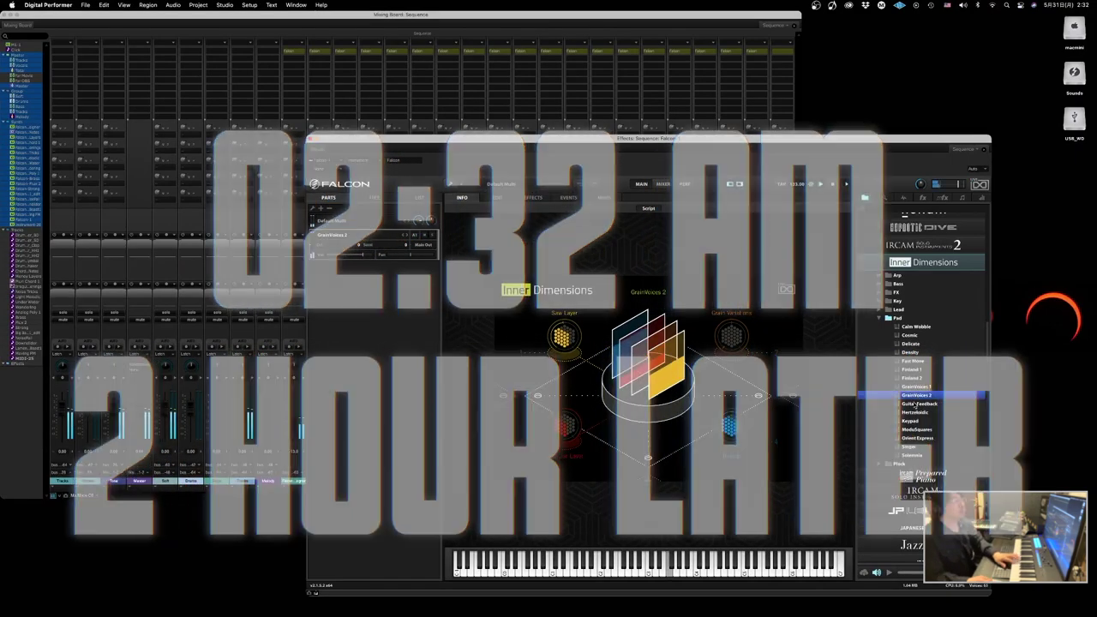
double_click(914, 404)
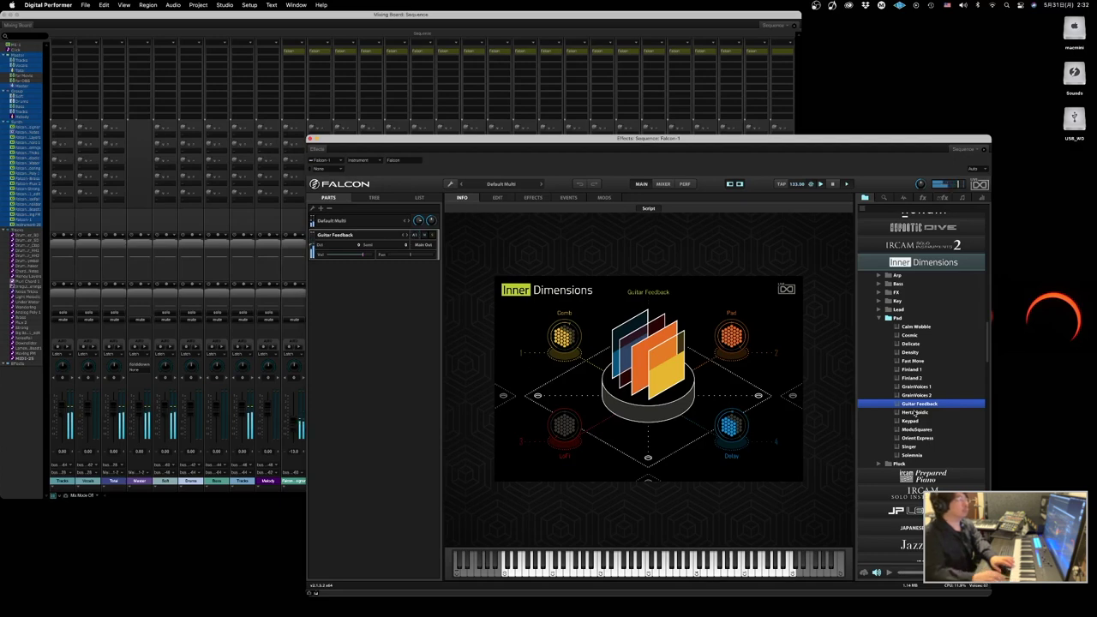
key(Down)
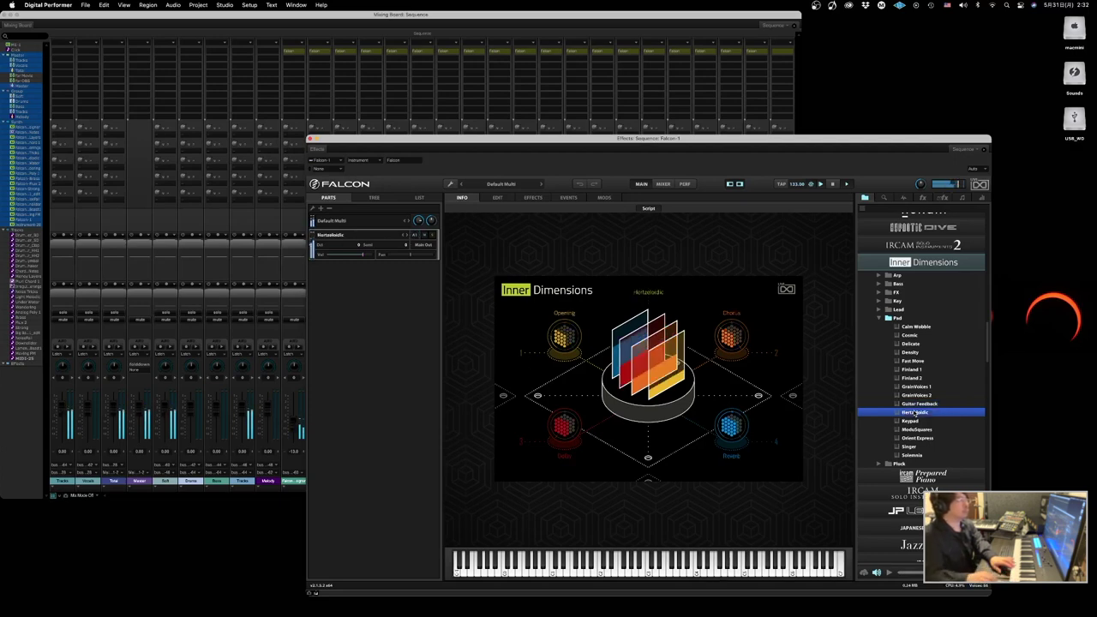
click(911, 421)
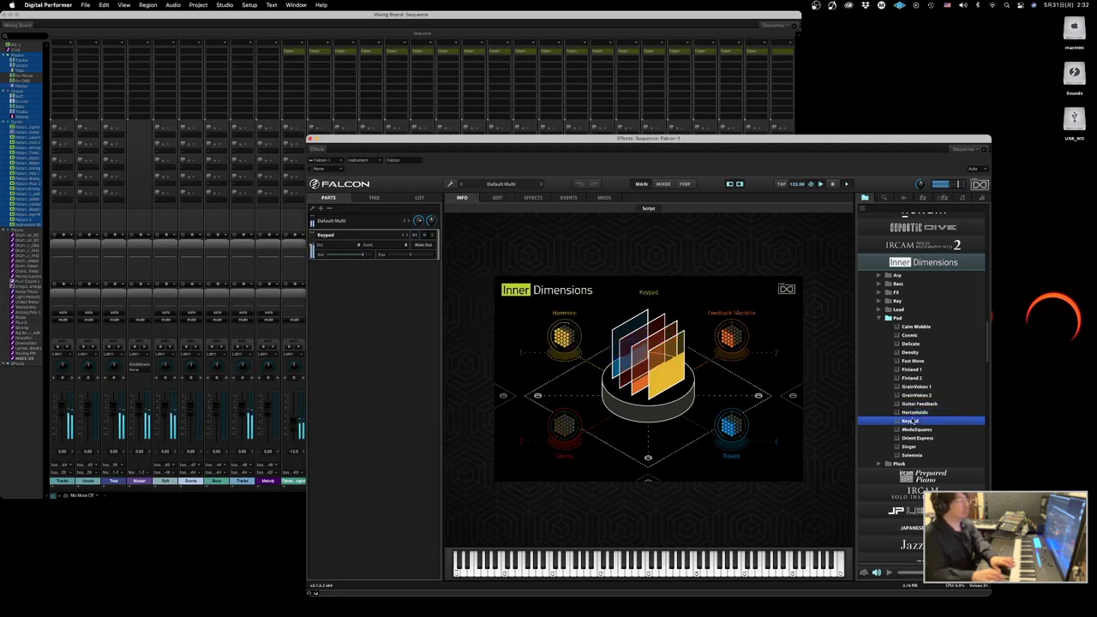
click(916, 429)
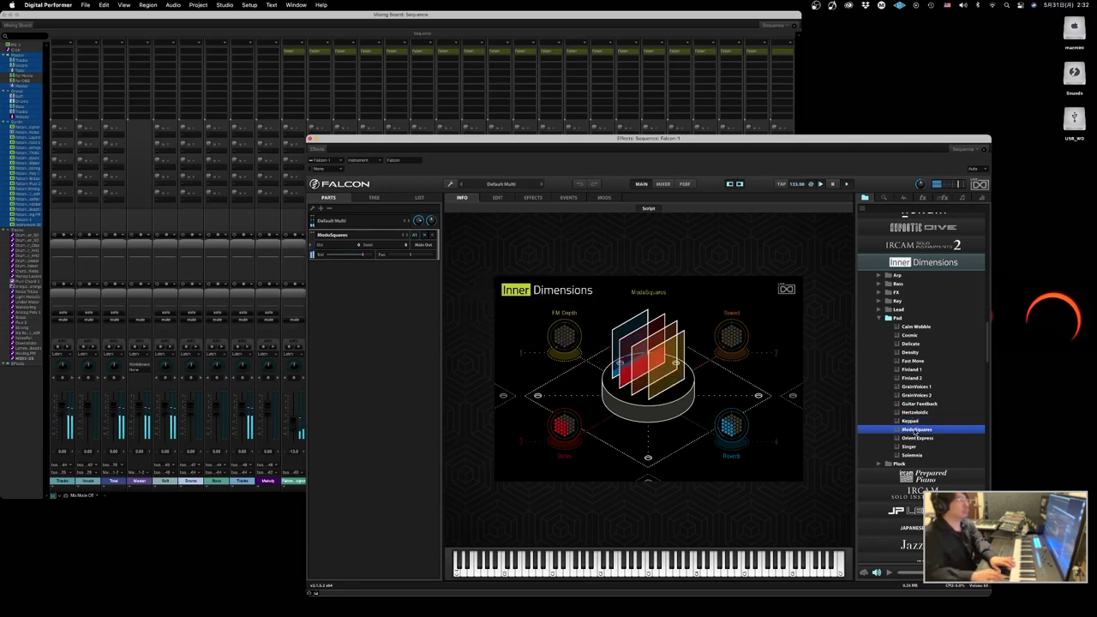
click(914, 438)
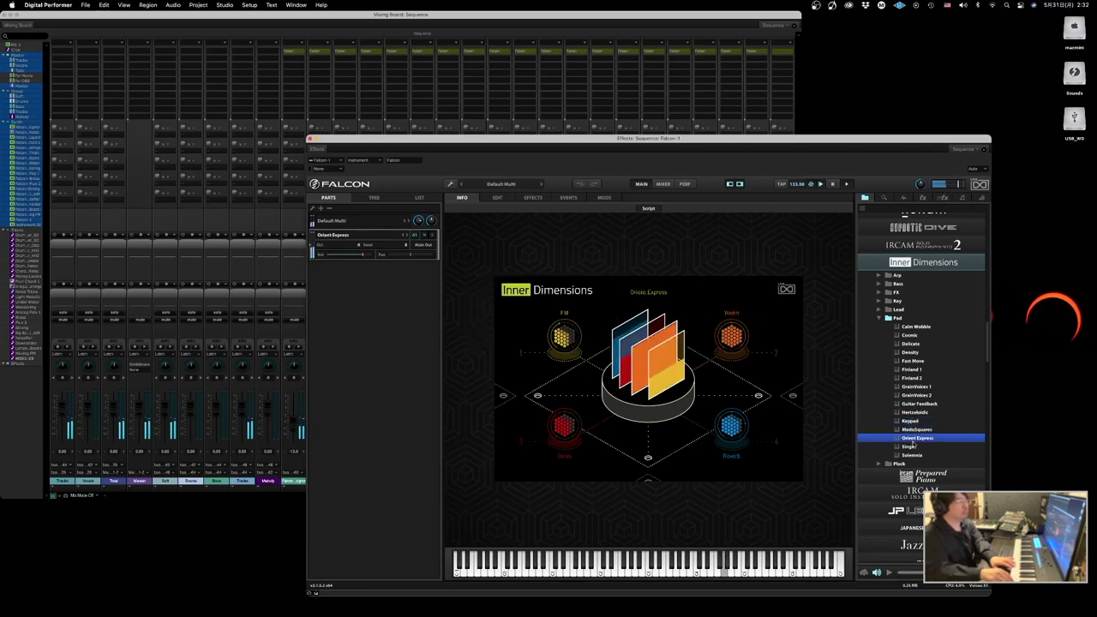
double_click(910, 446)
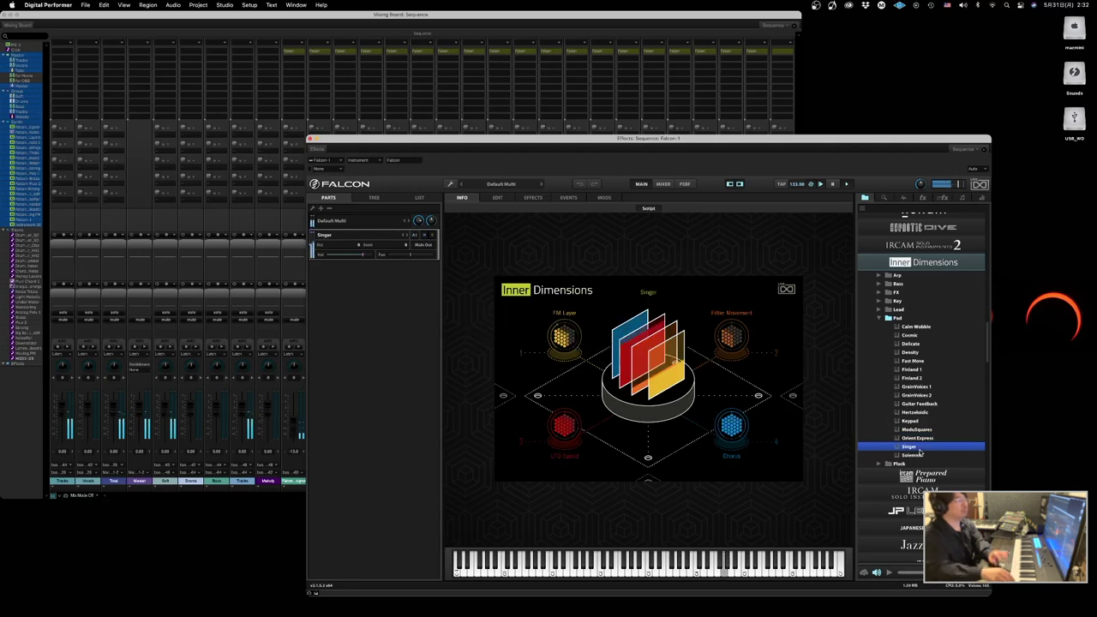
double_click(919, 455)
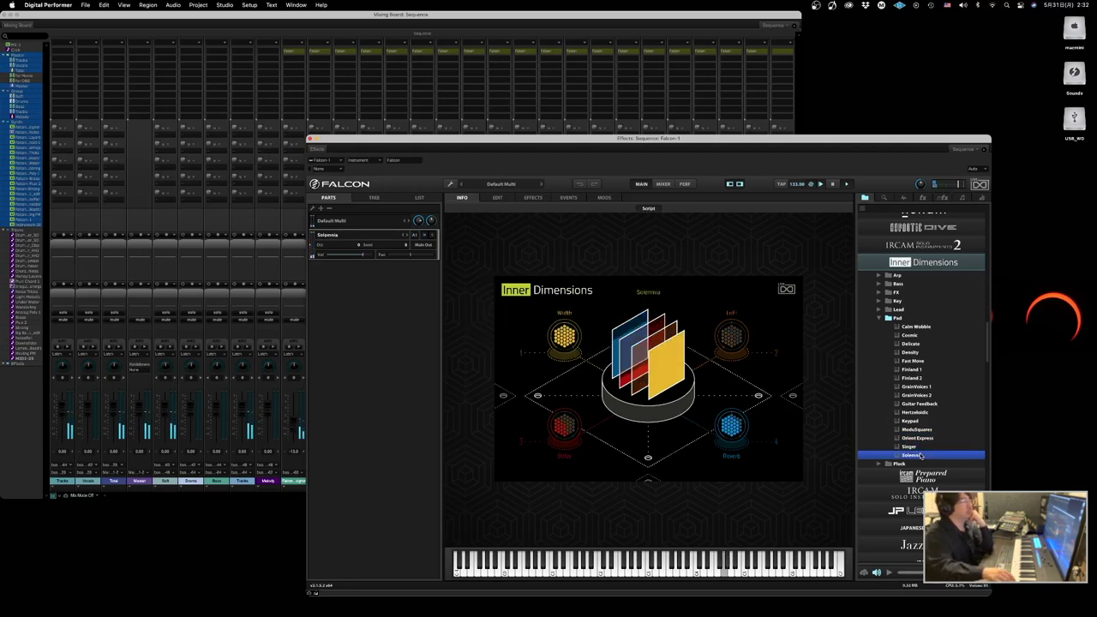
- Load the Inner Dimensions Arp preset Way after trying Wandering Strings, and name its MIDI track Way
click(880, 318)
click(878, 309)
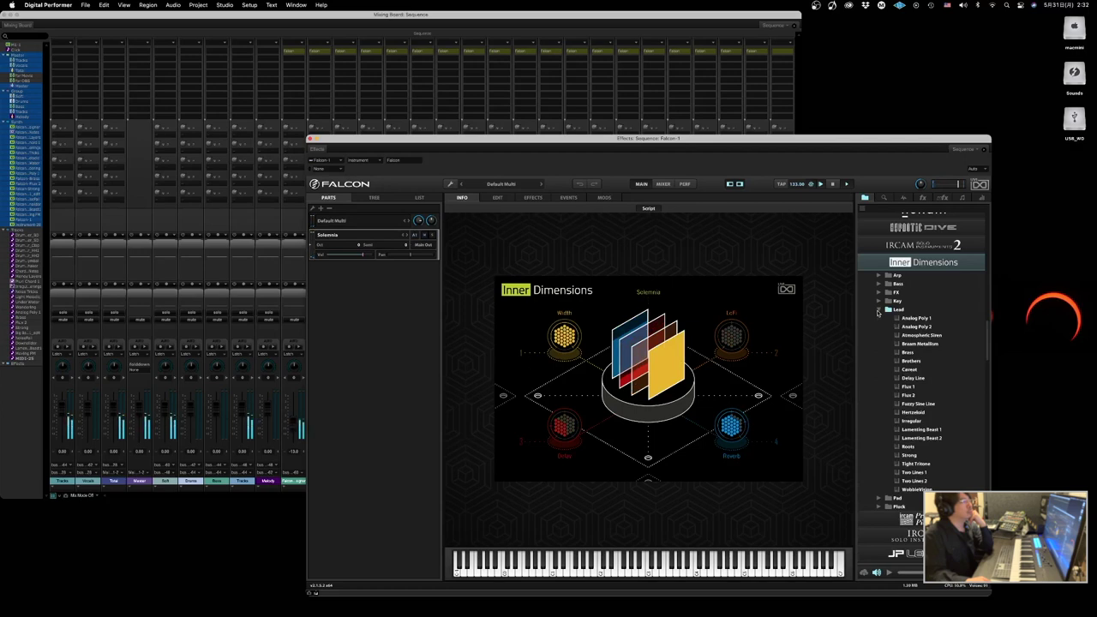
click(878, 309)
click(878, 275)
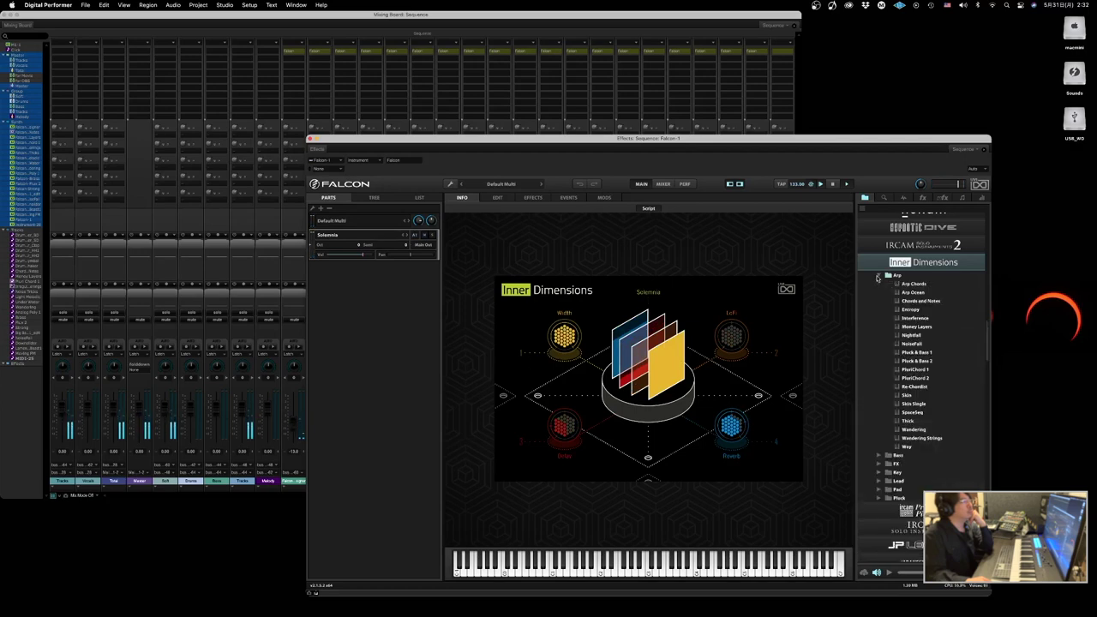
double_click(901, 437)
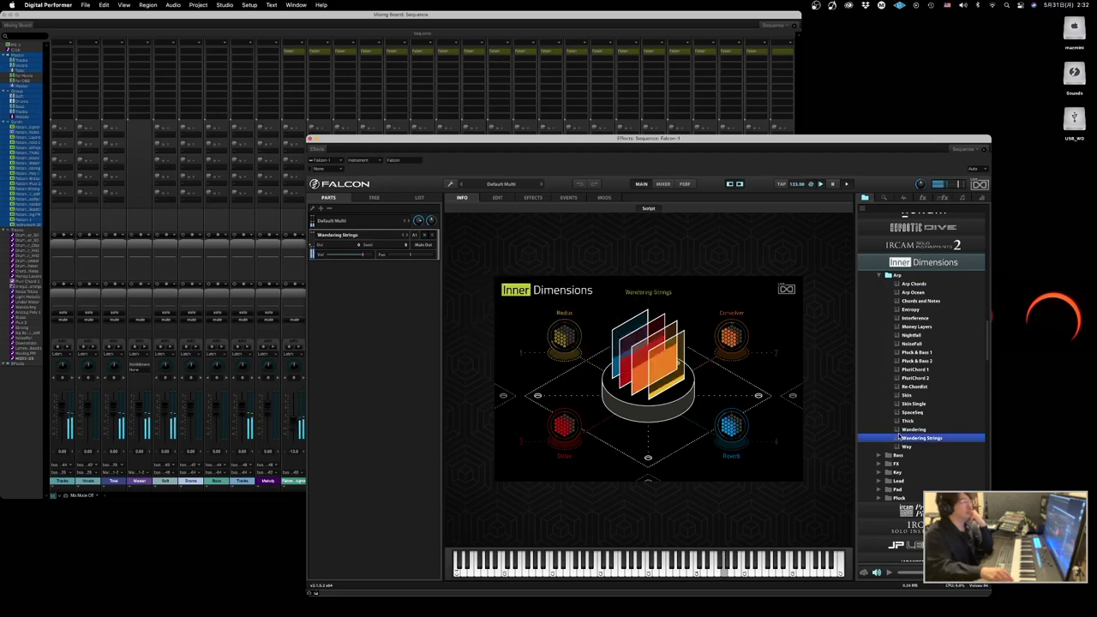
double_click(904, 446)
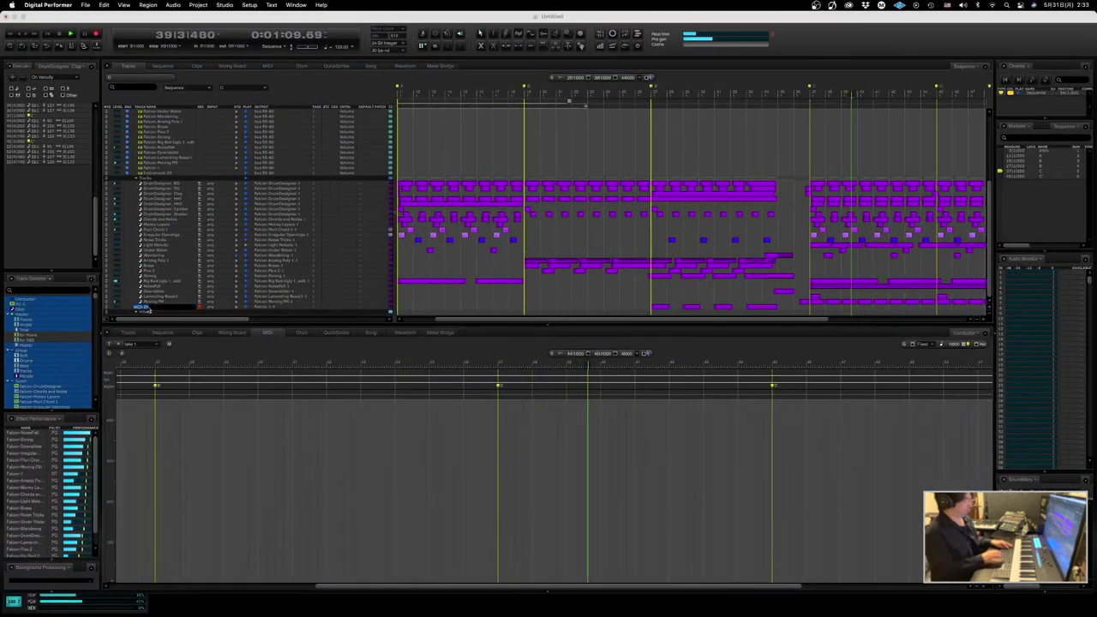
text(Way)
key(Return)
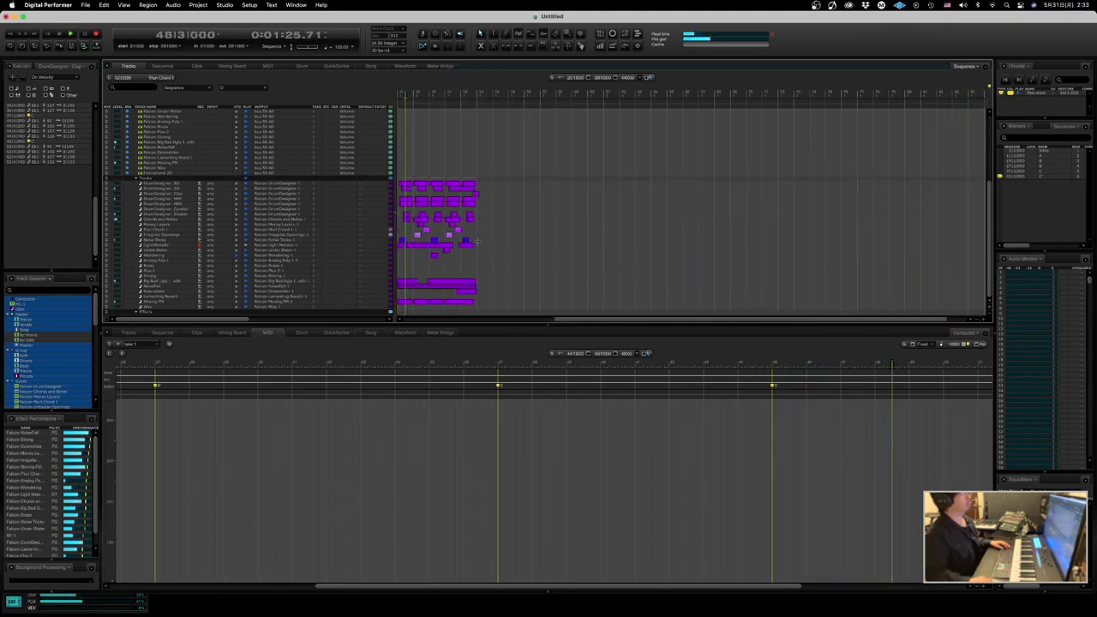
- Delete the Light Melodic phrases in the section from bar 37 onward
drag(366, 250, 488, 245)
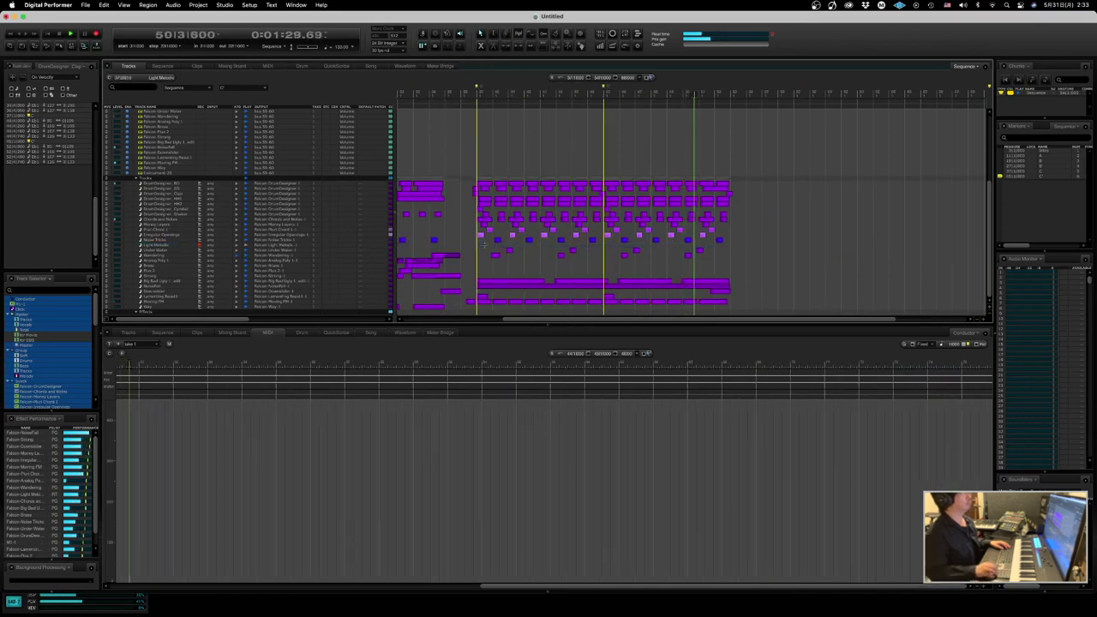
scroll(428, 241, left, 10)
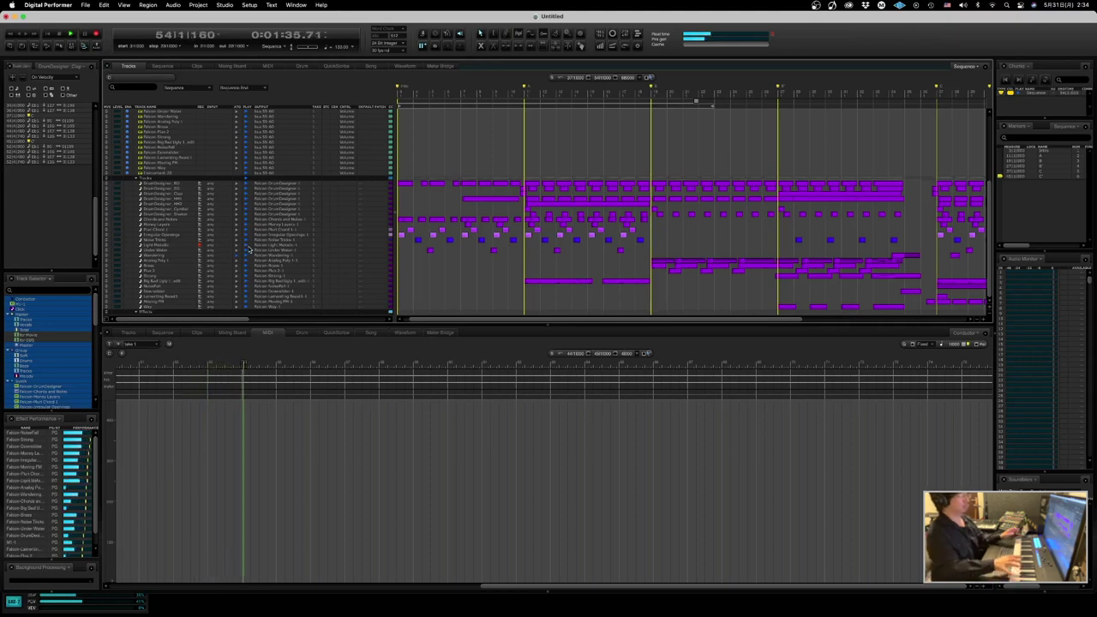
key(space)
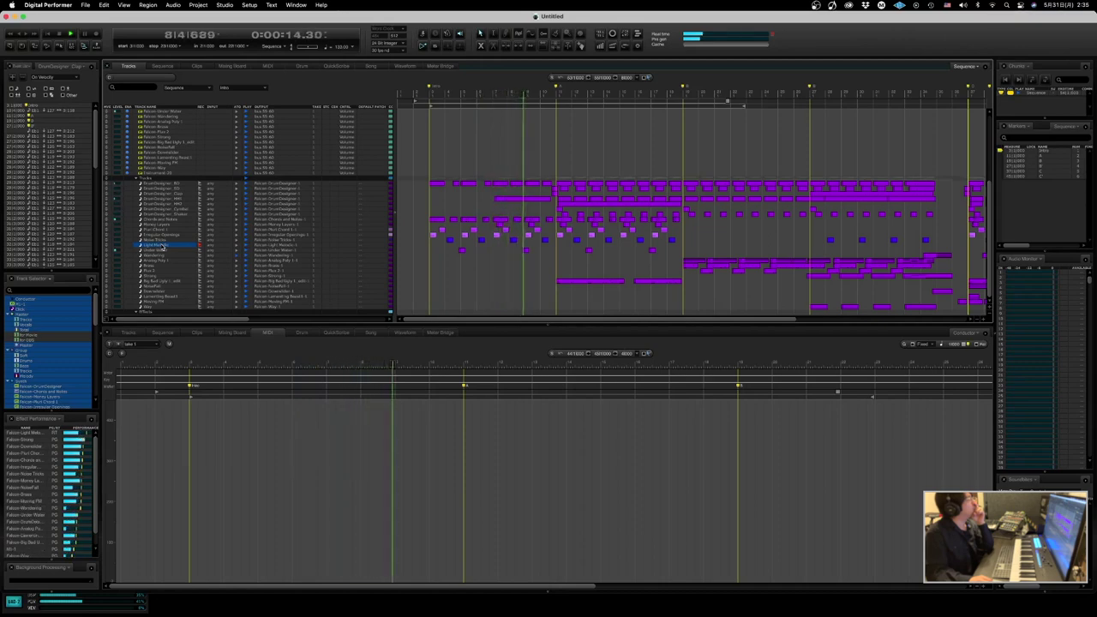
- Move the Light Melodic MIDI track below Way and the Falcon-Light Melodic instrument track below Falcon-Way, then view the Mixing Board
drag(108, 248, 107, 309)
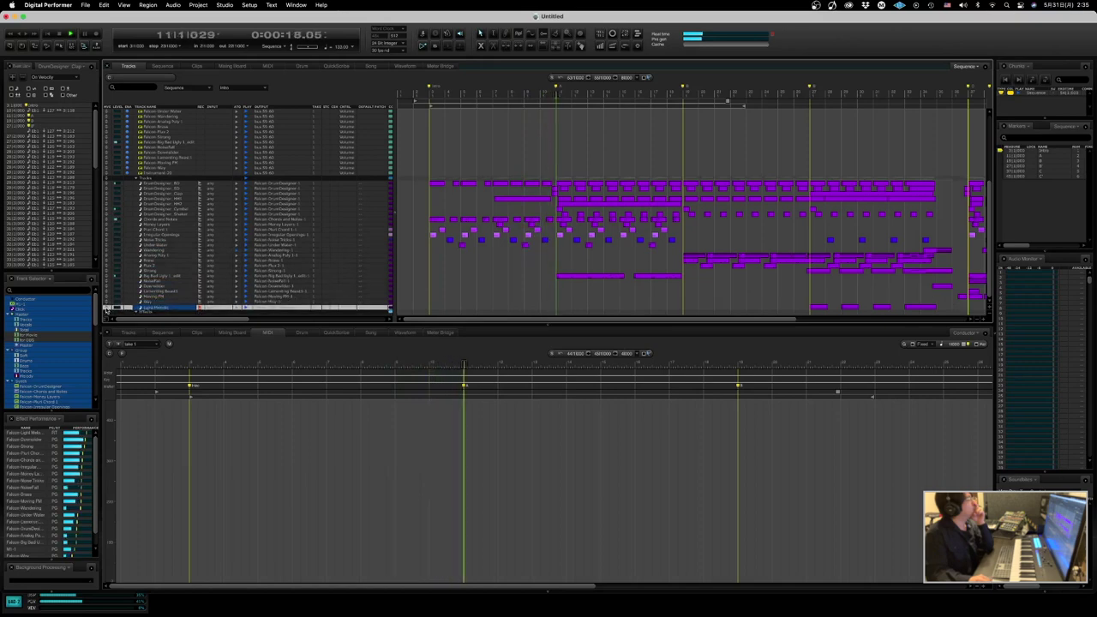
scroll(181, 134, up, 3)
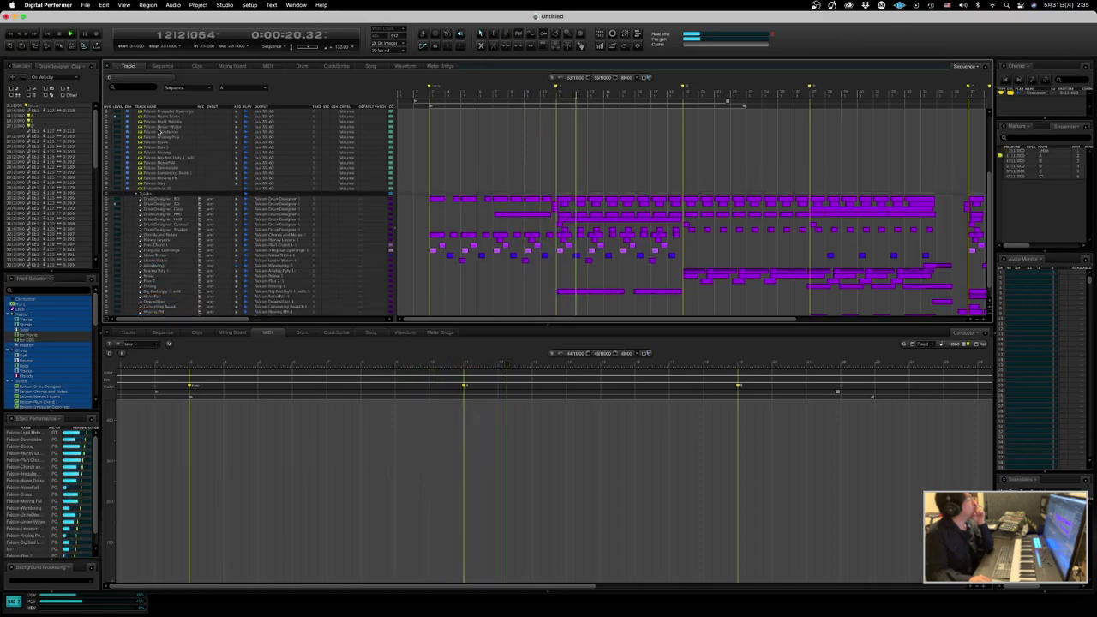
drag(111, 123, 116, 185)
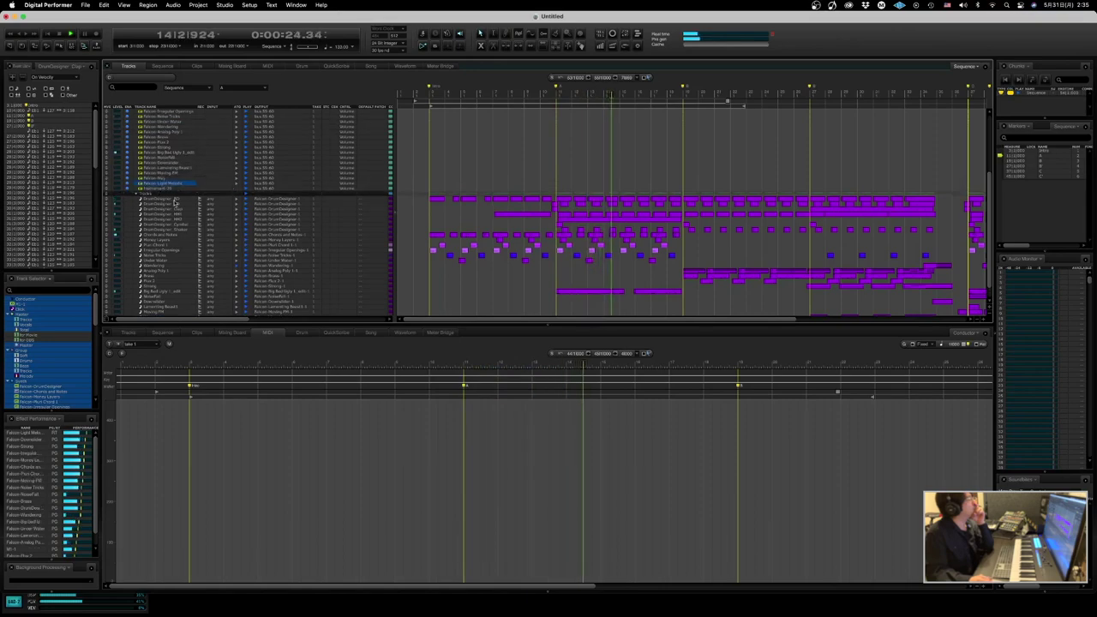
scroll(175, 202, down, 3)
key(ctrl+Right)
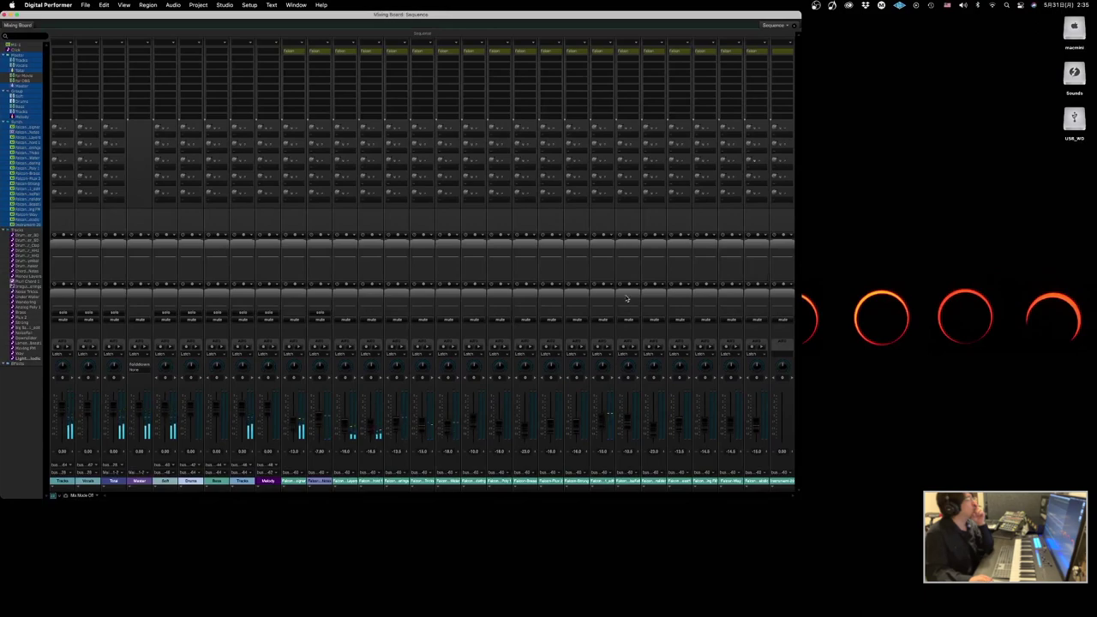
key(shift+m)
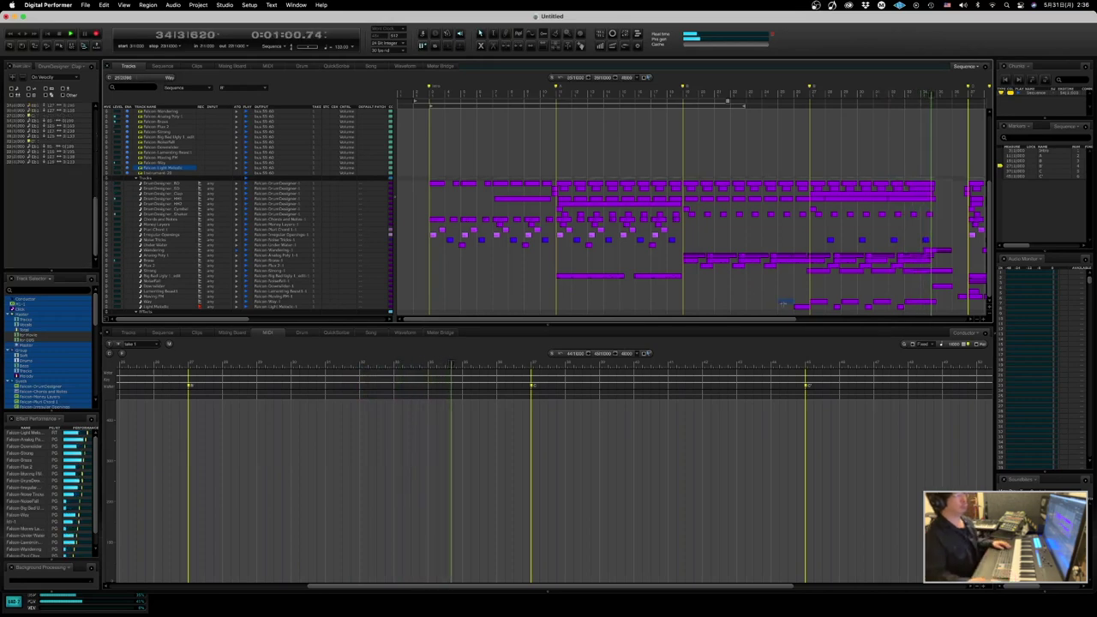
- Select the Light Melodic track's phrases from about bar 25 to bar 34
drag(929, 314, 918, 310)
click(781, 278)
drag(781, 307, 917, 309)
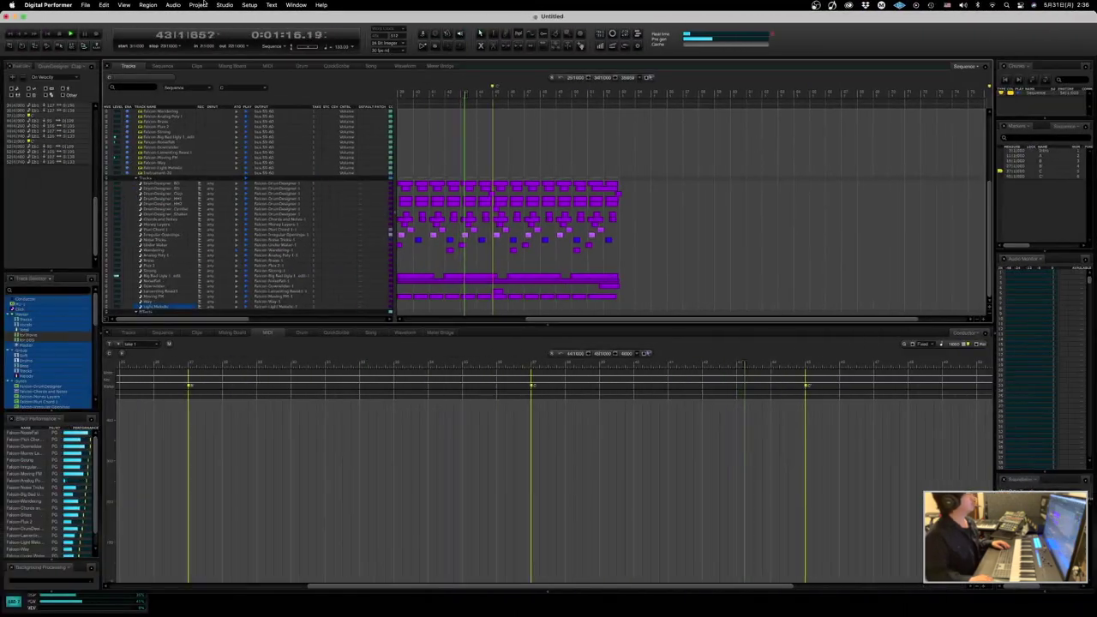
- Add a new MIDI track below Light Melodic
click(198, 5)
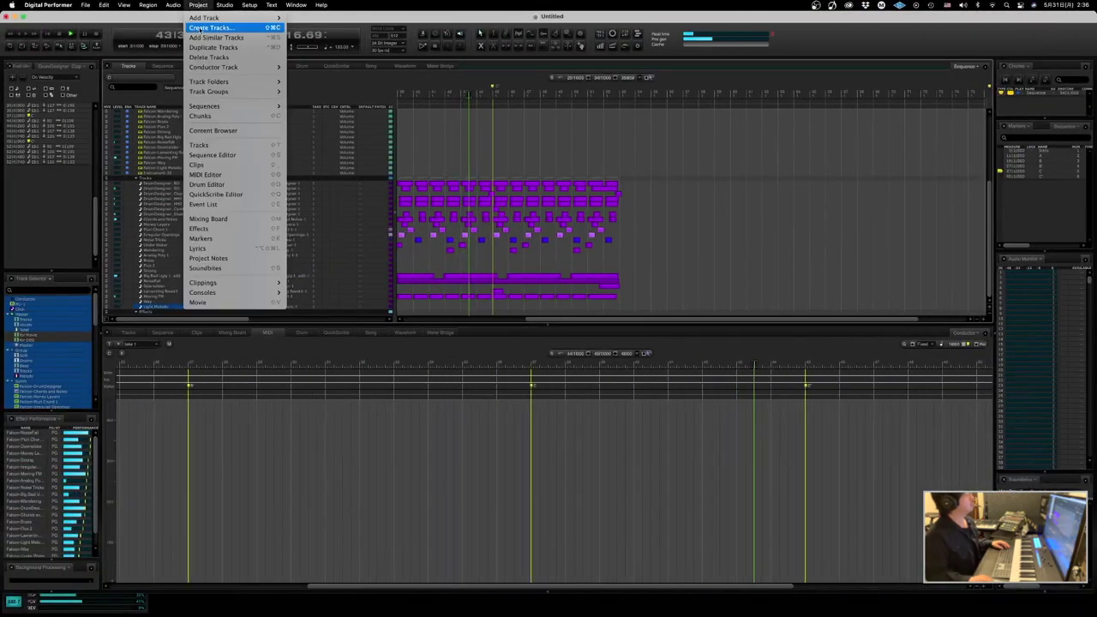
click(298, 19)
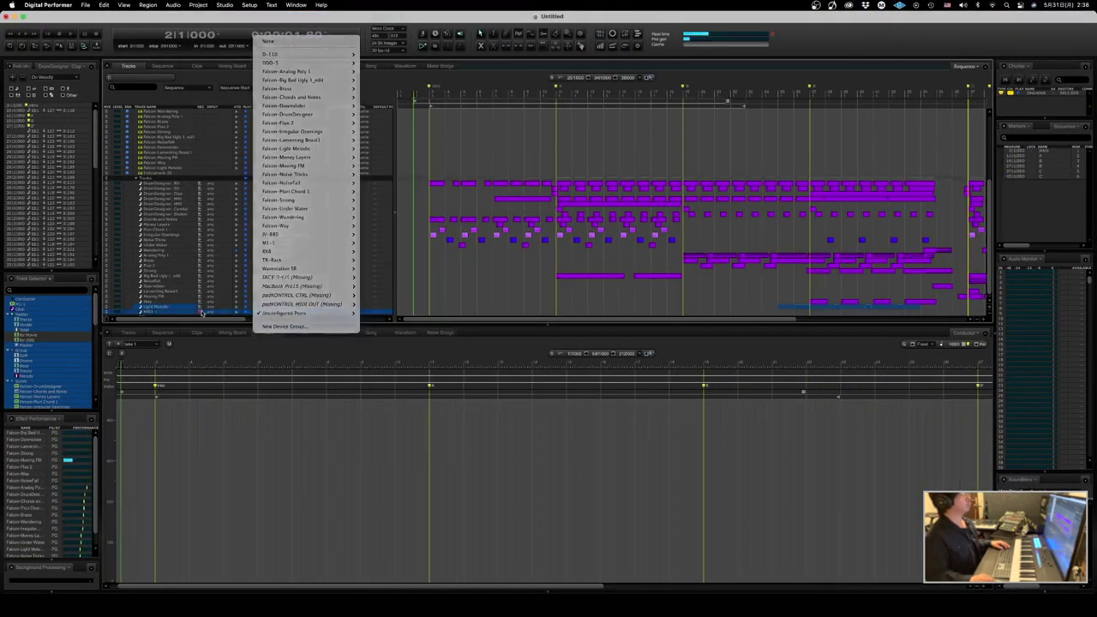
click(265, 311)
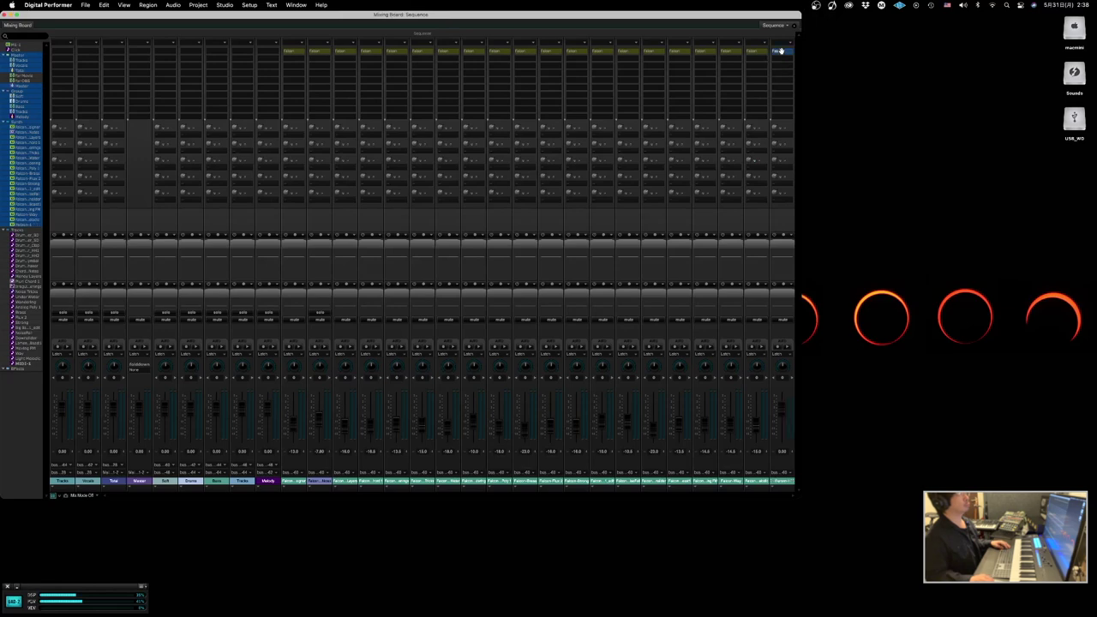
- Set up Falcon on the last instrument channel and route the new MIDI track's output to Falcon-1-1
click(780, 50)
click(774, 346)
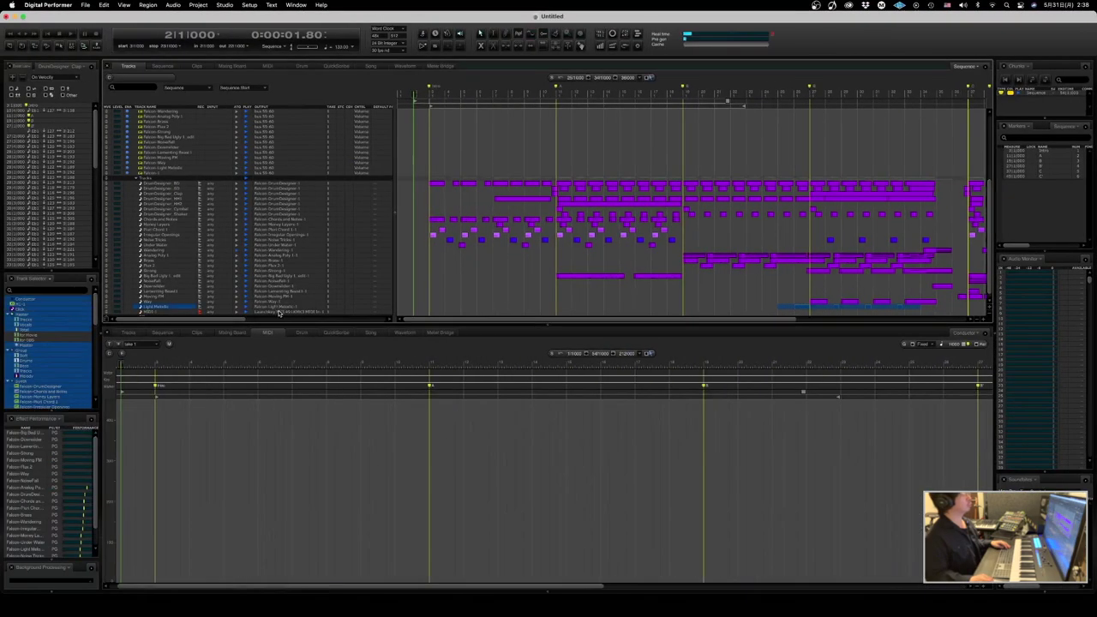
click(279, 312)
mouse_move(324, 242)
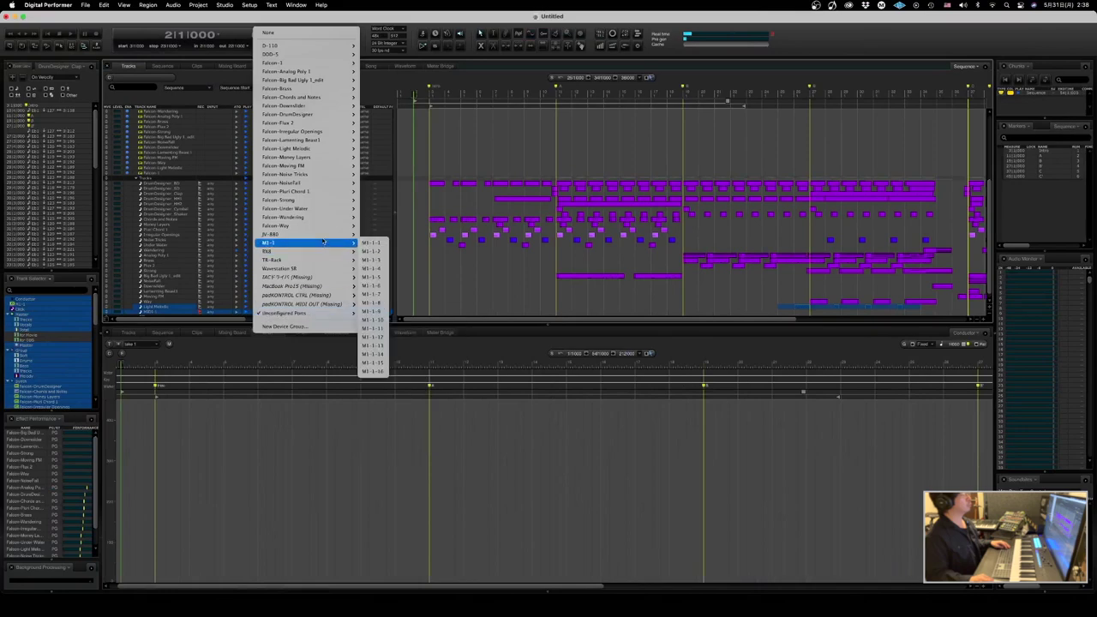
mouse_move(317, 62)
click(387, 62)
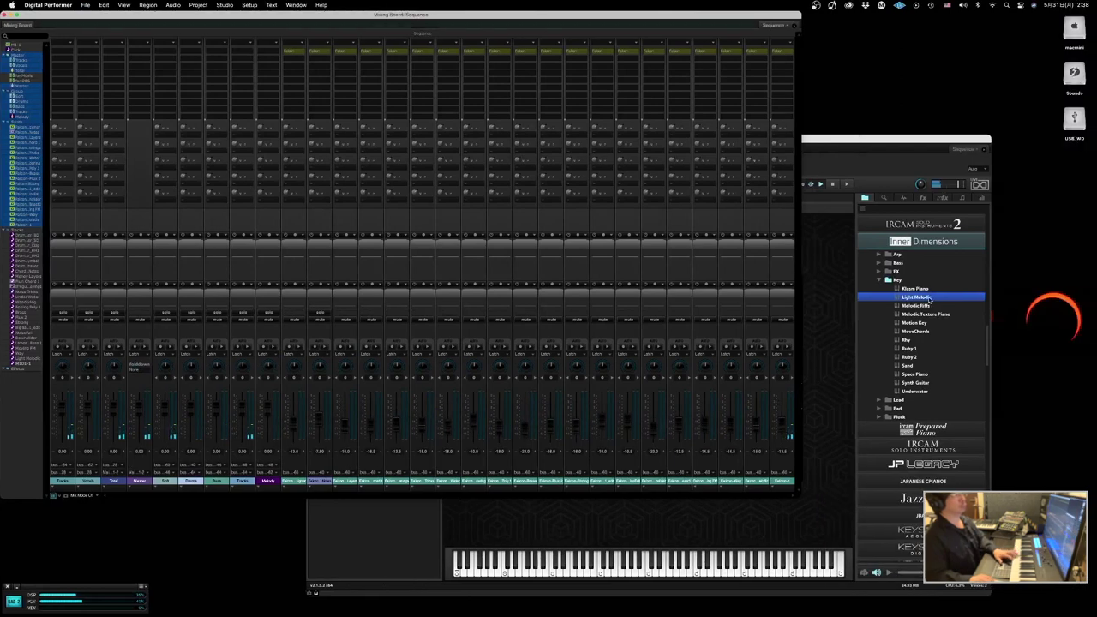
- Audition the Inner Dimensions Key presets Melodic Riffs, Motion Key and Melodic Texture Piano, and load Synth Guitar into the new Falcon part
click(924, 305)
click(923, 314)
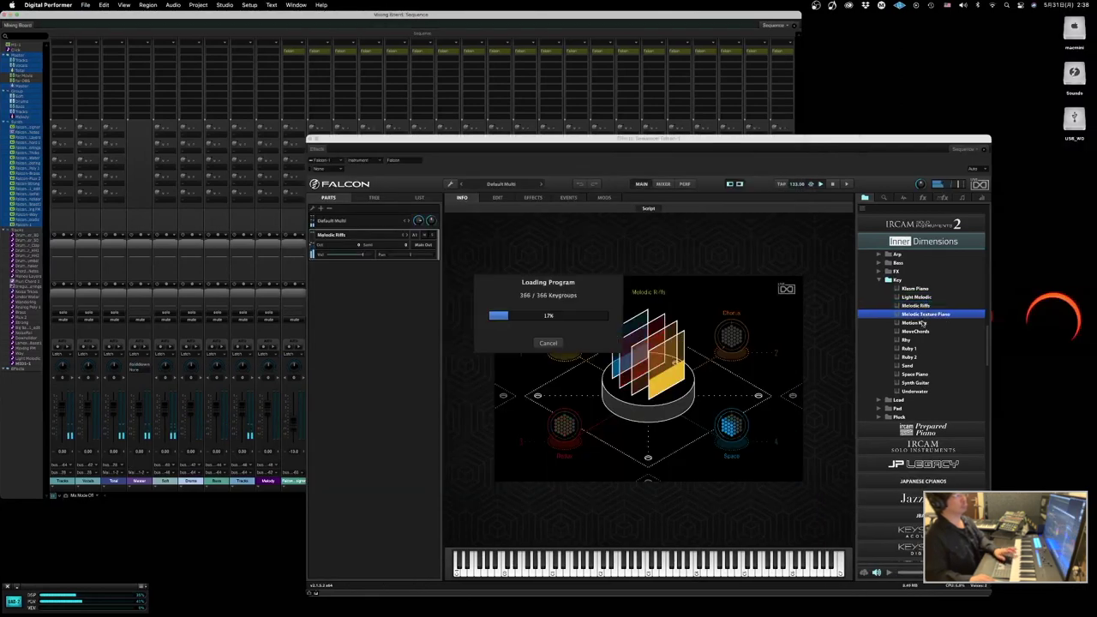
click(922, 322)
click(917, 316)
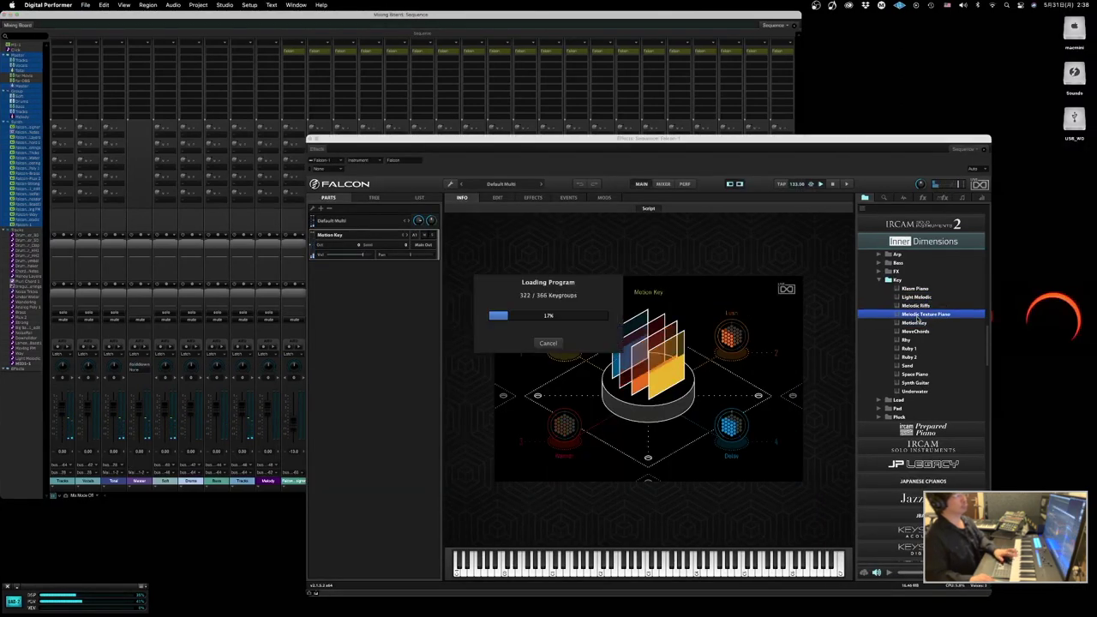
click(301, 248)
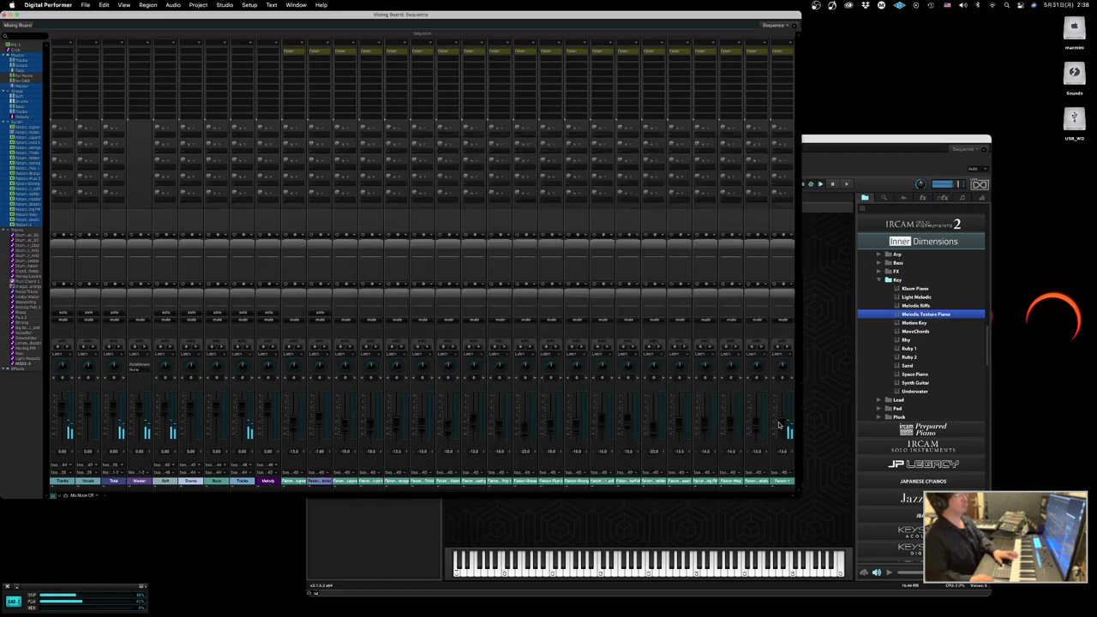
click(820, 423)
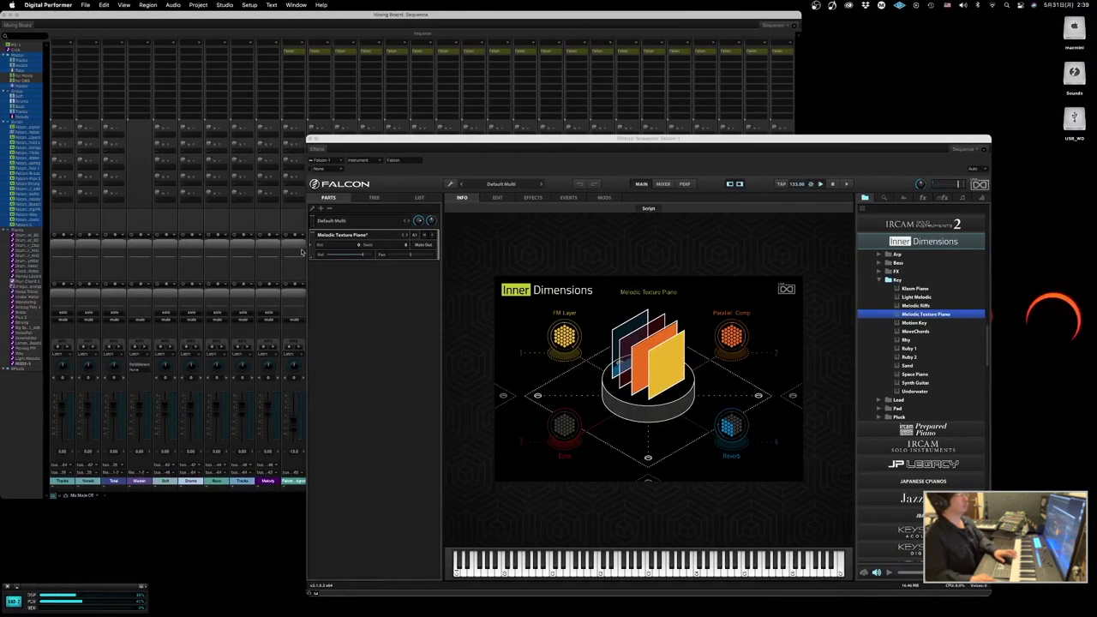
double_click(915, 382)
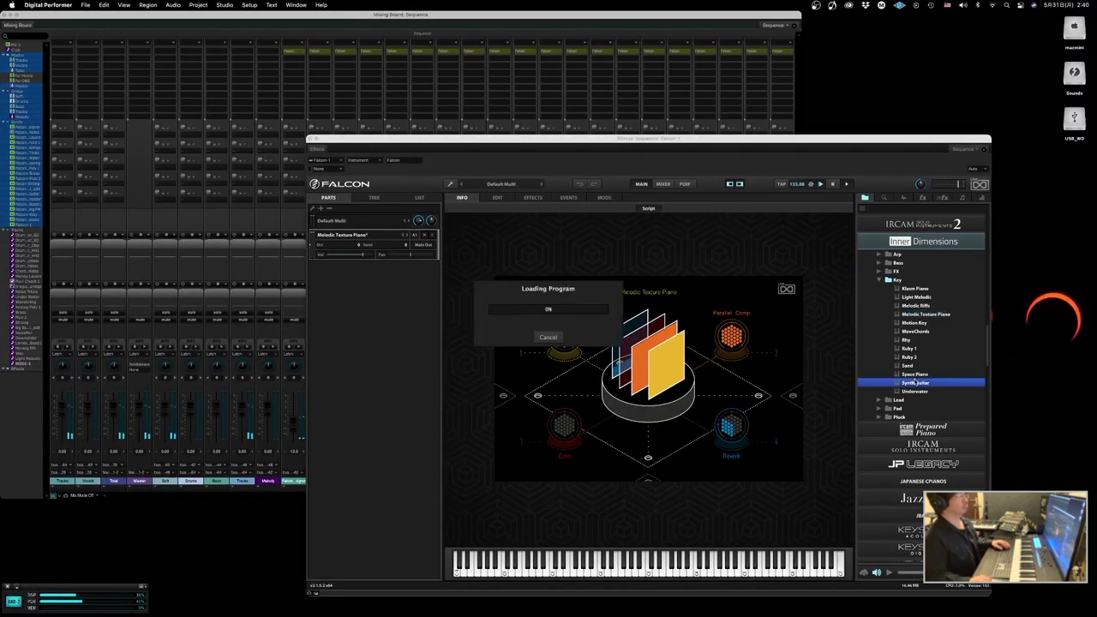
key(Down)
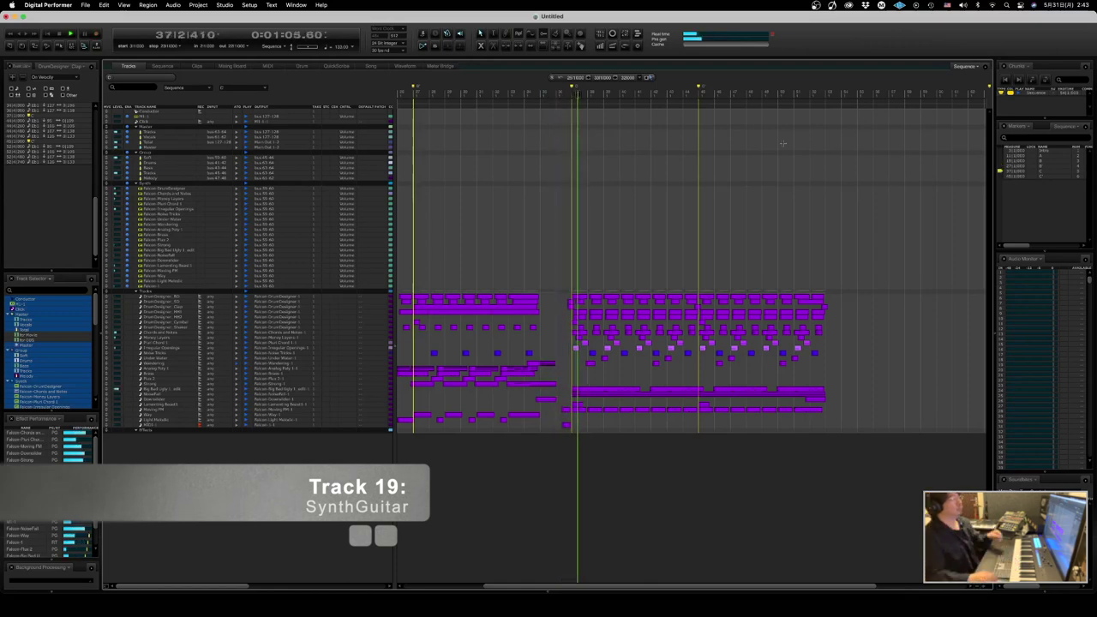
- Quantize the recorded Synth Guitar phrase around bar 36 on the new MIDI track and play it back
click(565, 426)
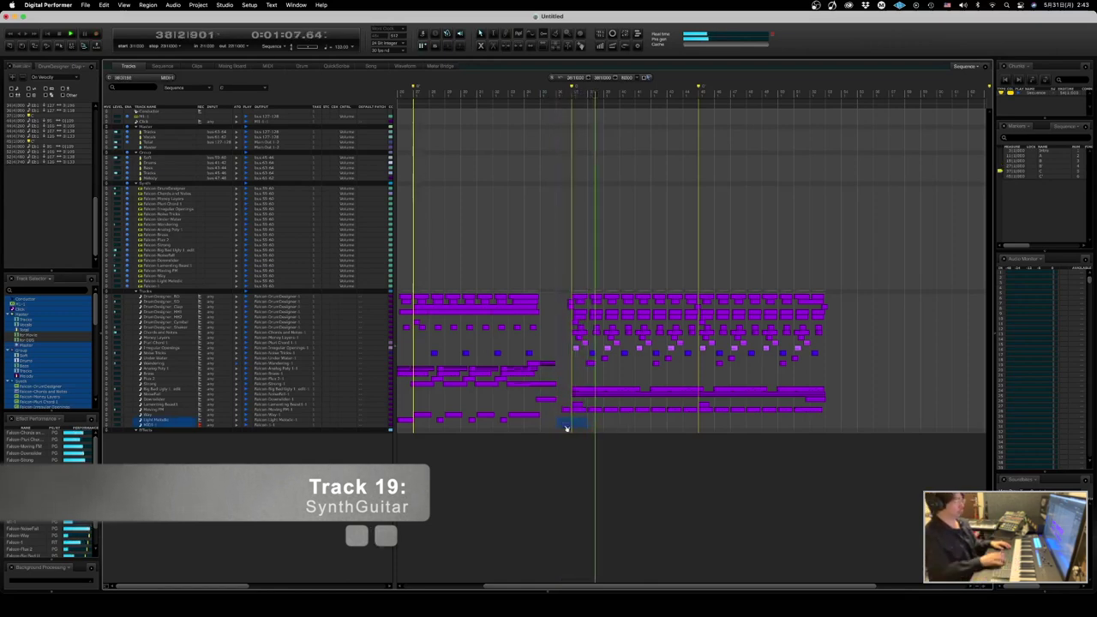
key(super+0)
key(Return)
click(566, 428)
key(period)
text(3)
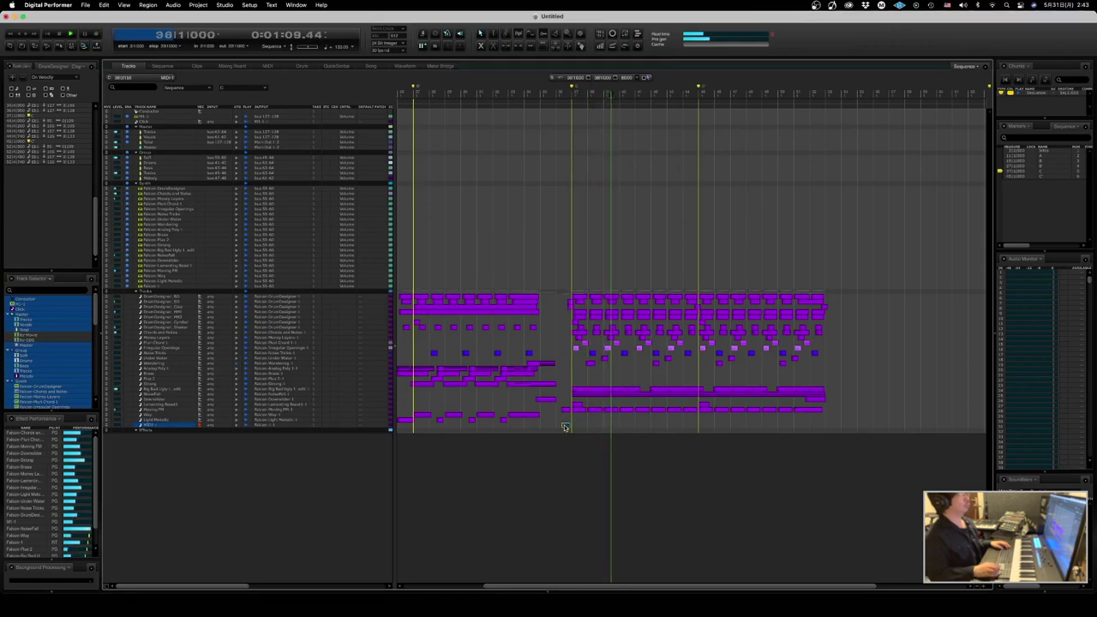
key(Return)
- Bring the Mixing Board to the front, and play the arrangement from bar 2
key(ctrl+Right)
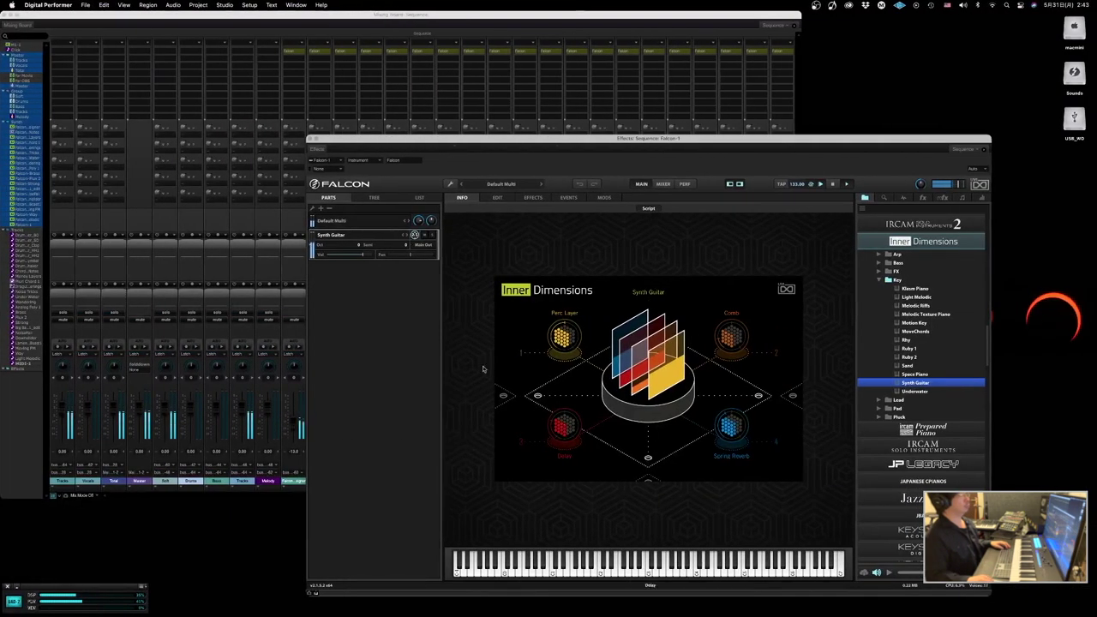
click(287, 266)
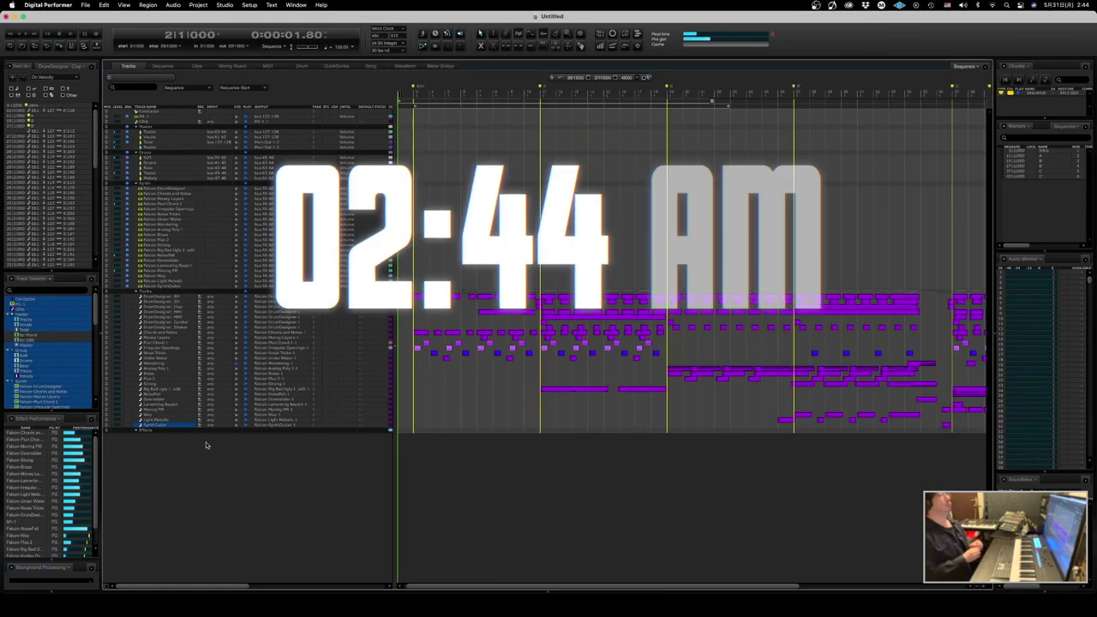
key(space)
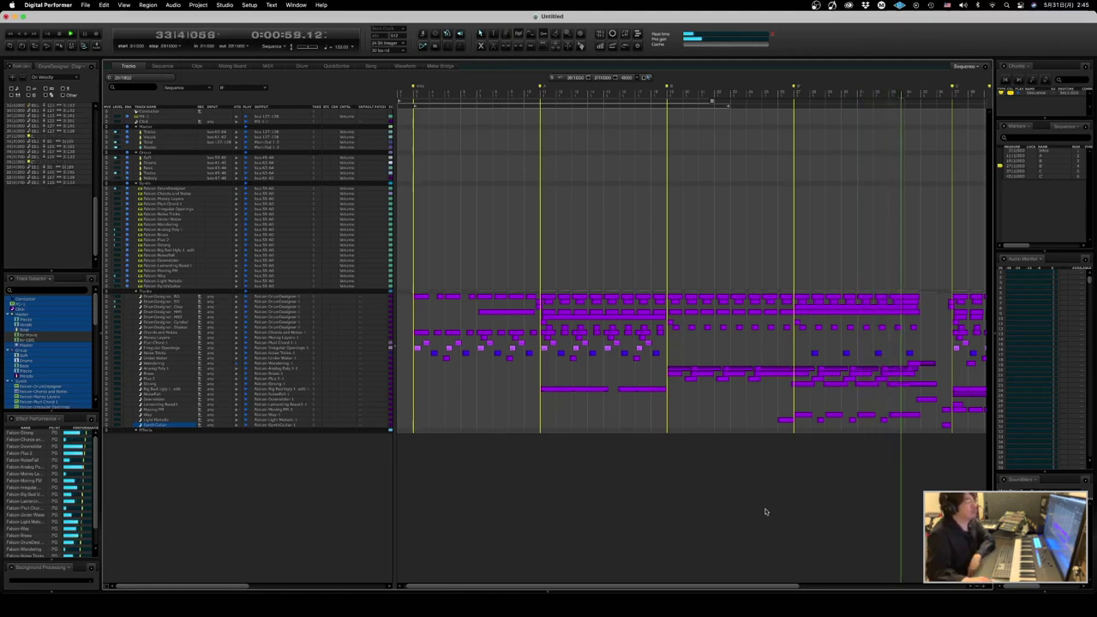
- Open the Strong phrase in the MIDI editor and shift its first three long notes, starting near bar 27, slightly in time
double_click(804, 383)
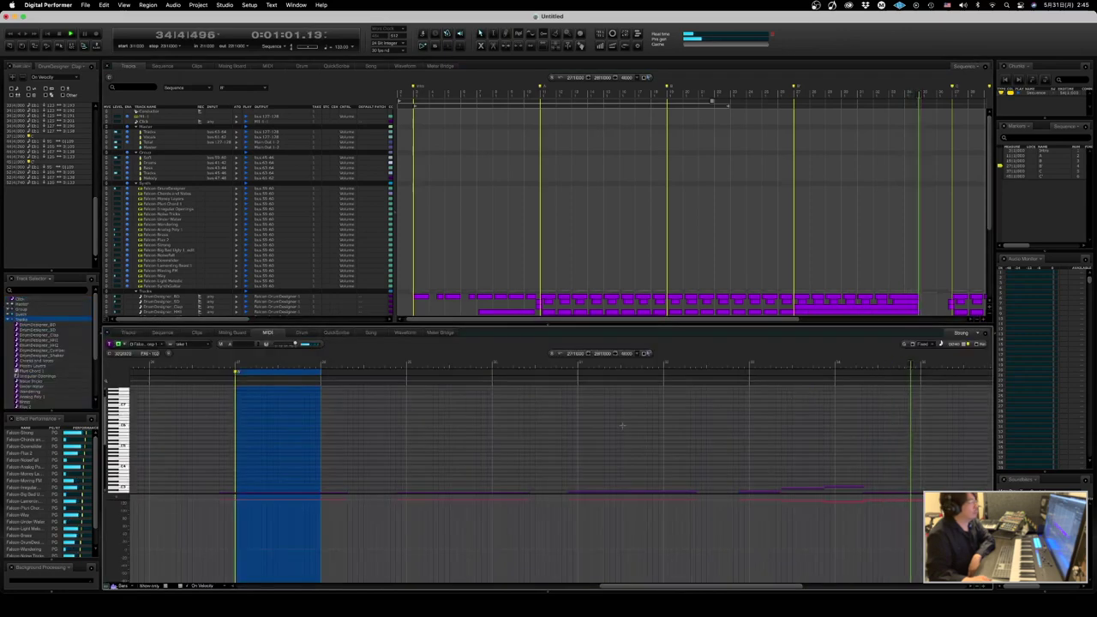
scroll(257, 432, down, 3)
scroll(257, 432, left, 2)
click(280, 444)
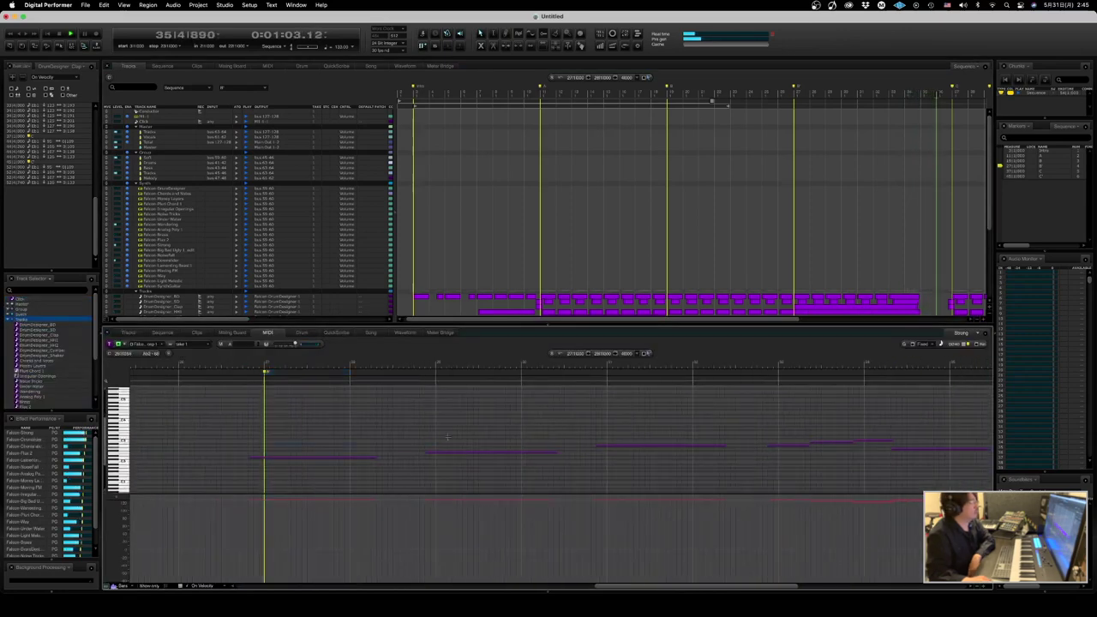
drag(276, 403, 693, 479)
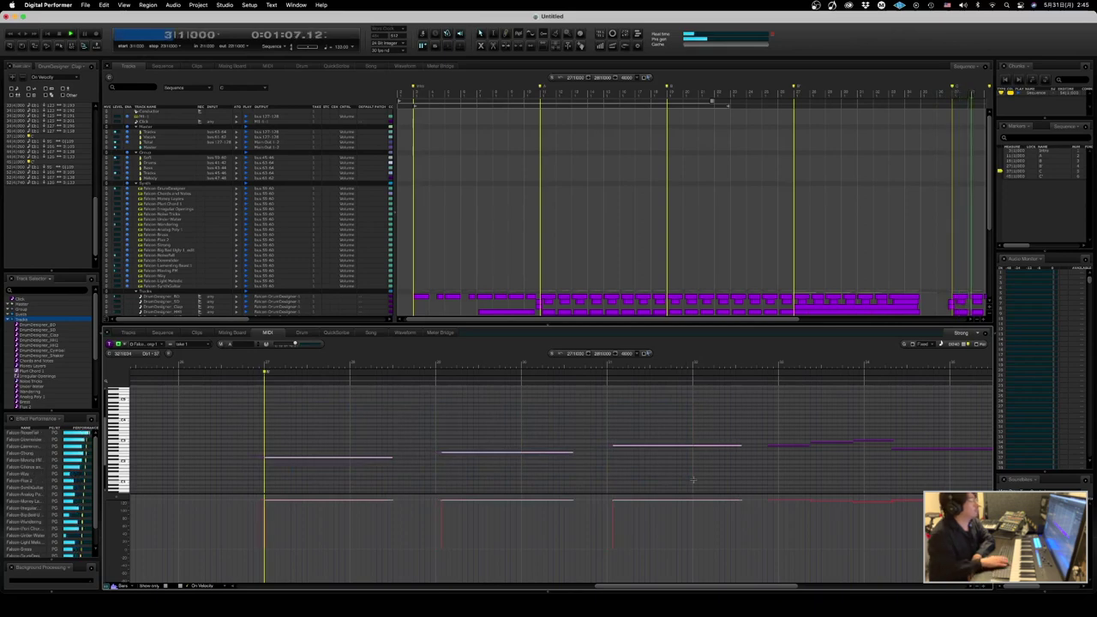
key(space)
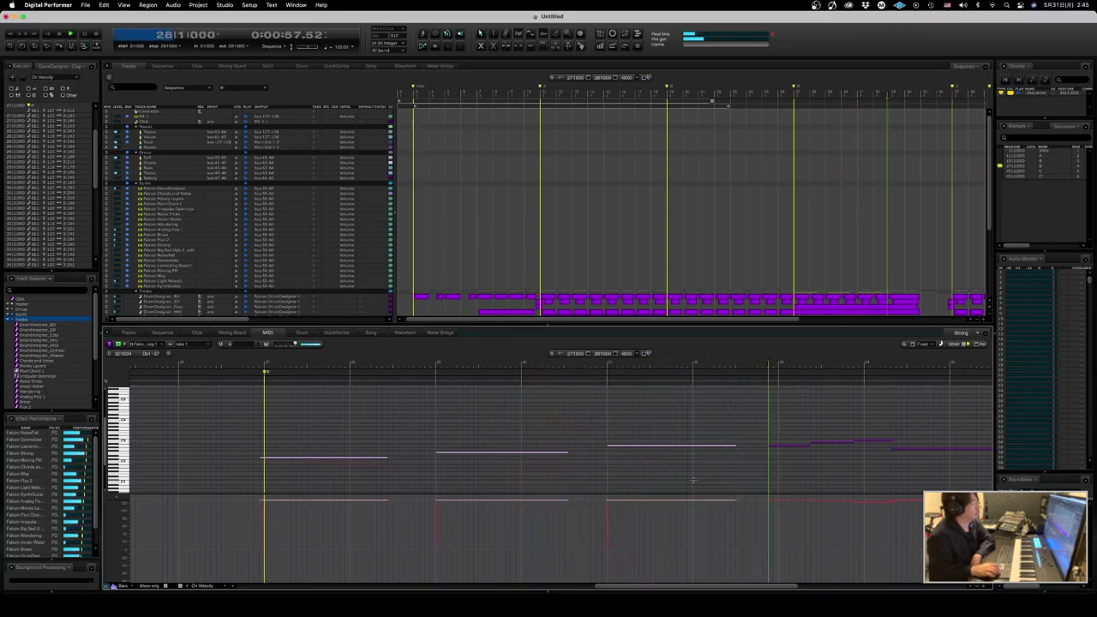
- Quantize the first Strong note to the start of bar 27 and play back from bar 26
key(Return)
drag(227, 470, 270, 434)
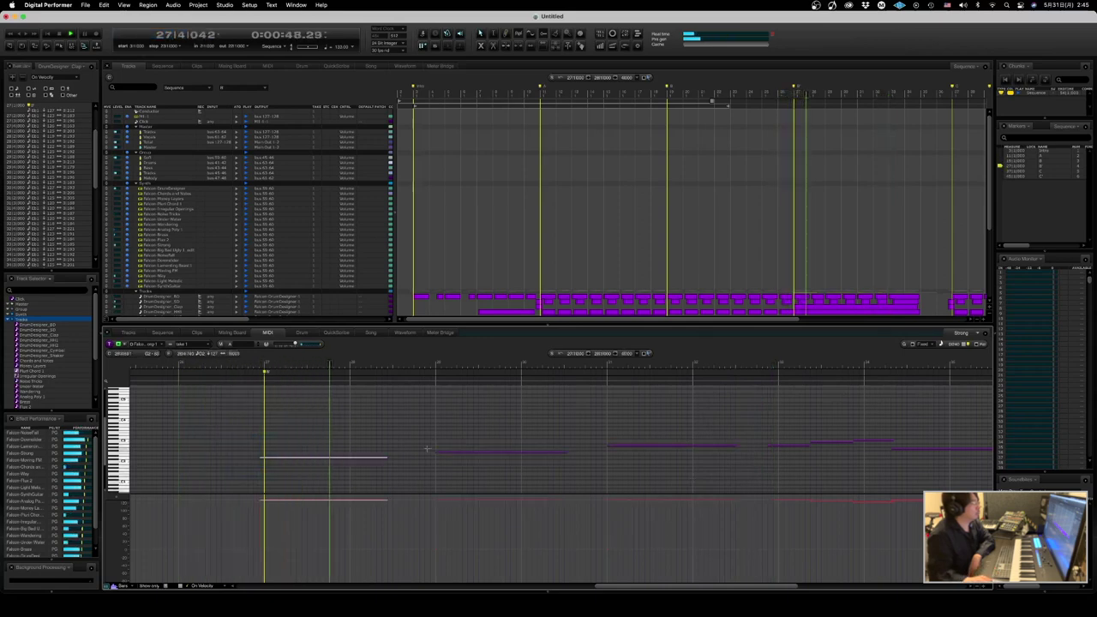
key(super+0)
text(.26)
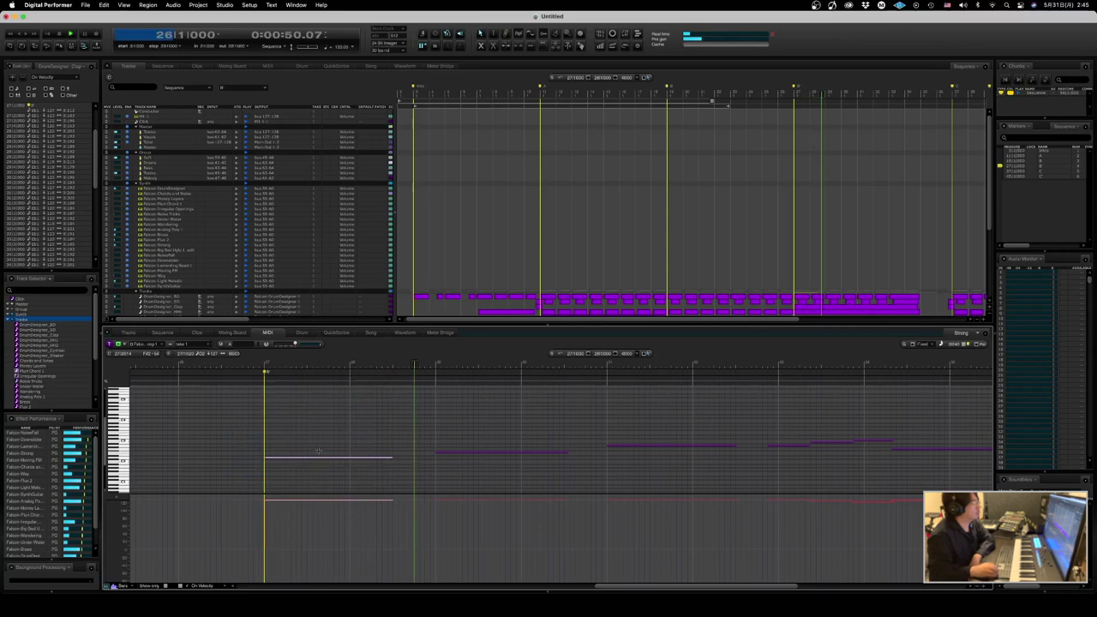
key(Return)
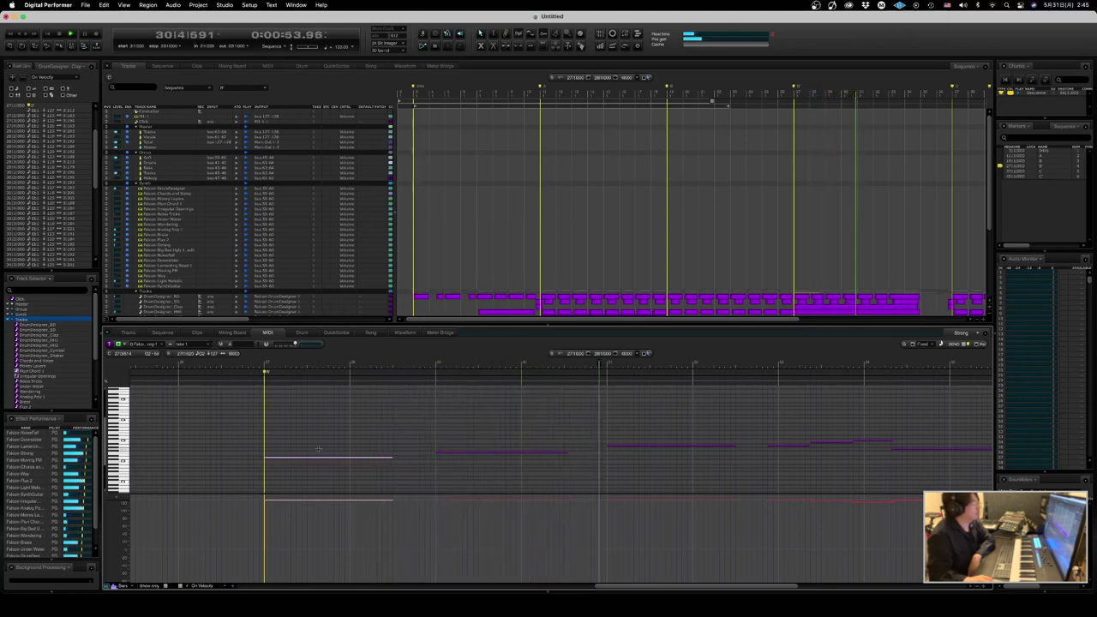
- Extend the last long note of the Strong phrase to about the middle of bar 36, checking it in playback
scroll(403, 440, right, 1)
scroll(403, 440, right, 5)
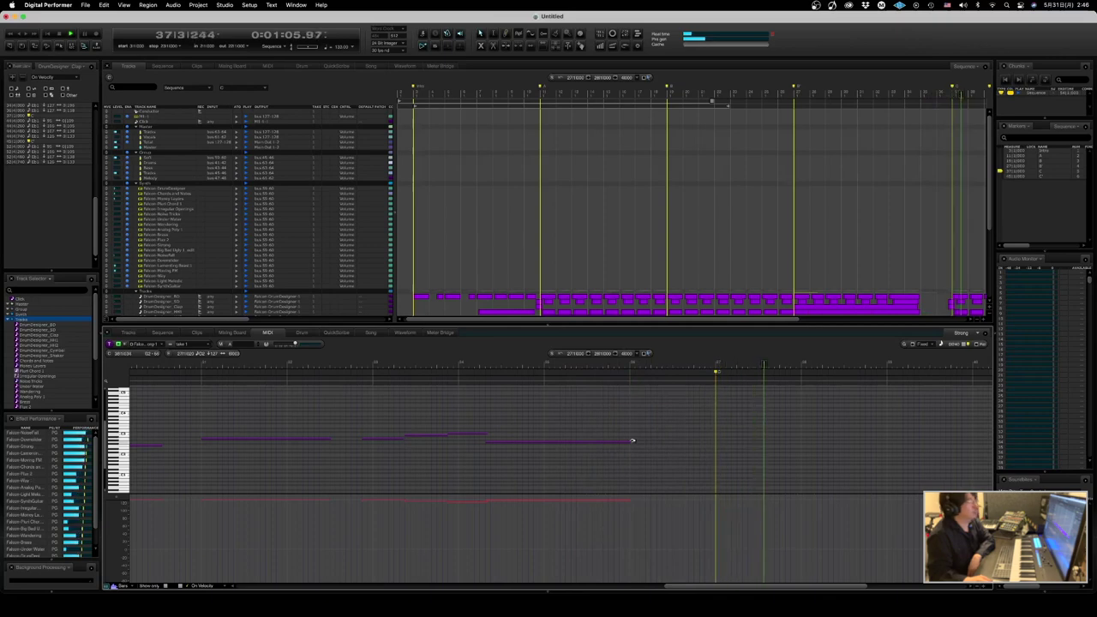
drag(632, 441, 712, 440)
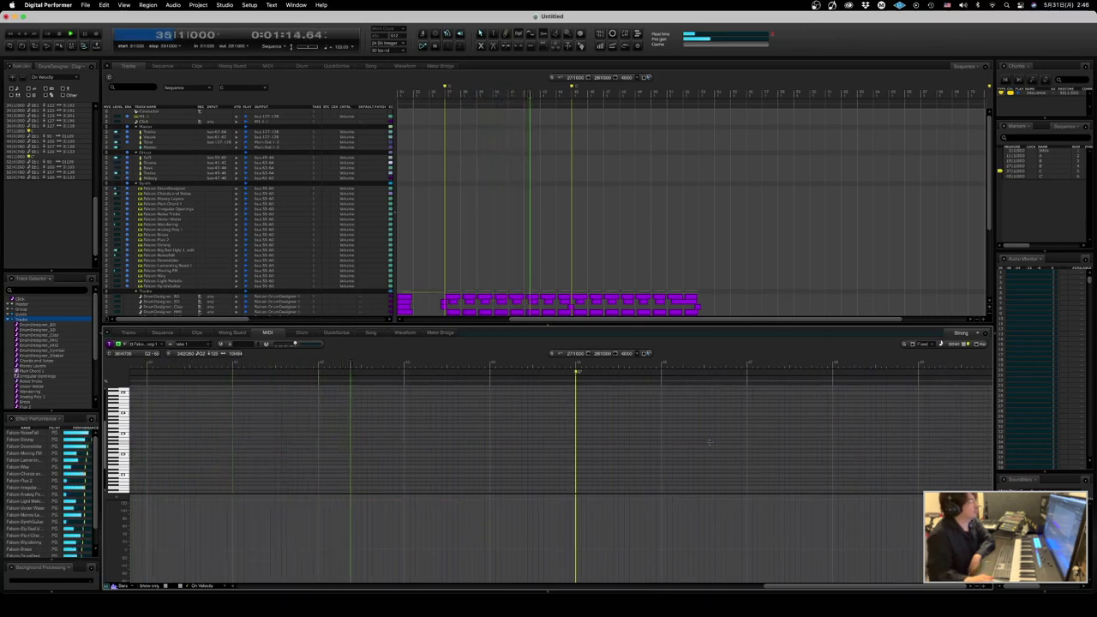
key(Return)
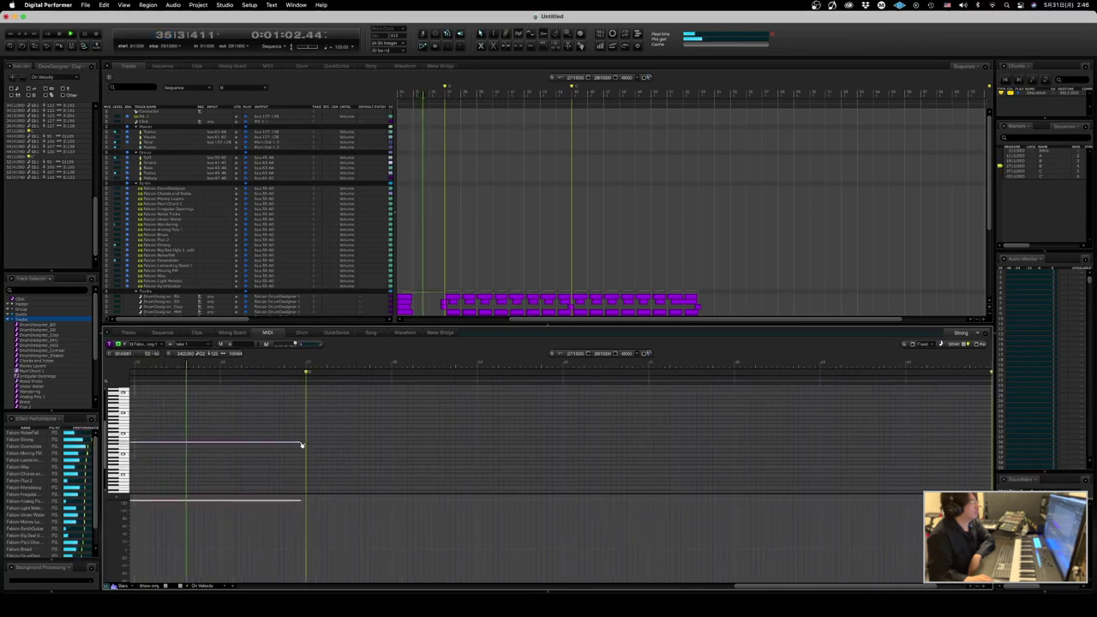
drag(302, 441, 255, 442)
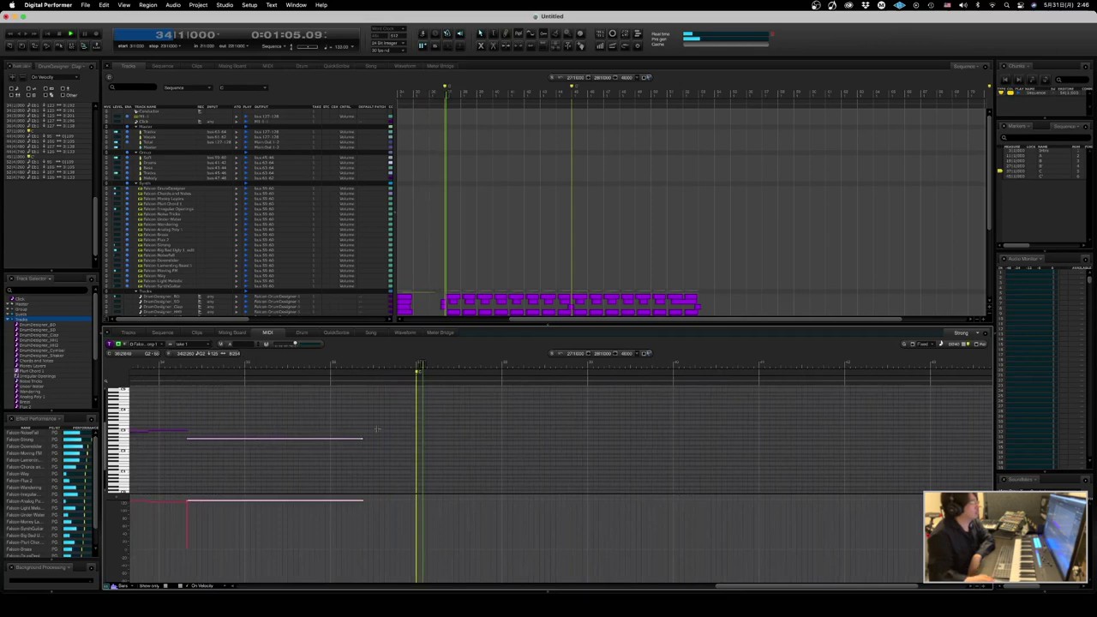
drag(363, 437, 374, 437)
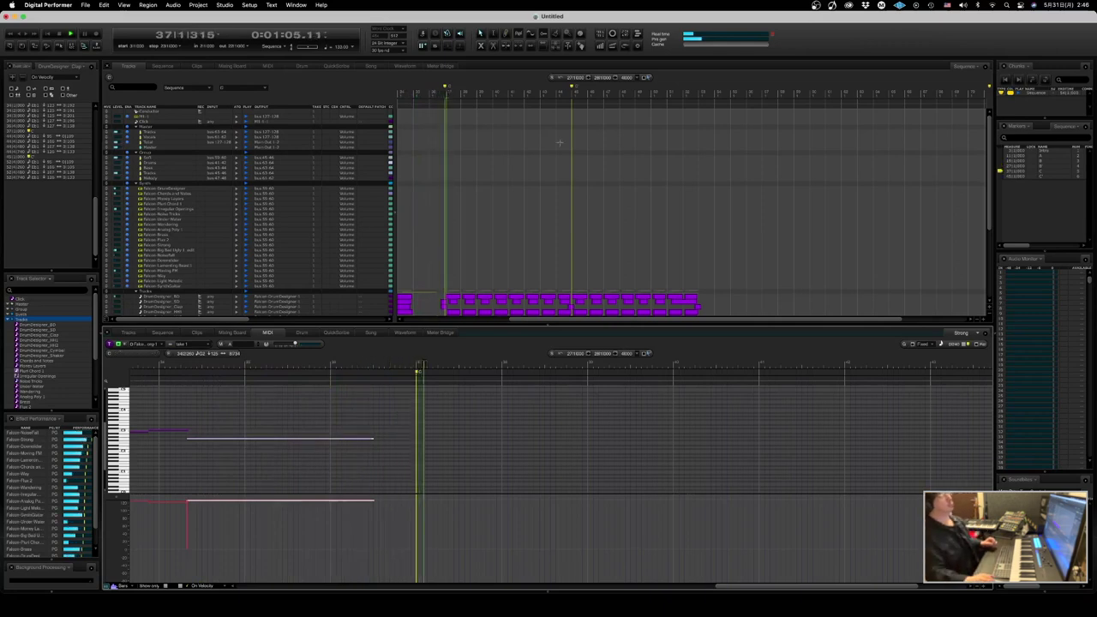
- Play the arrangement from bar 2, check the levels on the Mixing Board, and close the MIDI editor pane
scroll(559, 142, down, 5)
scroll(558, 142, down, 6)
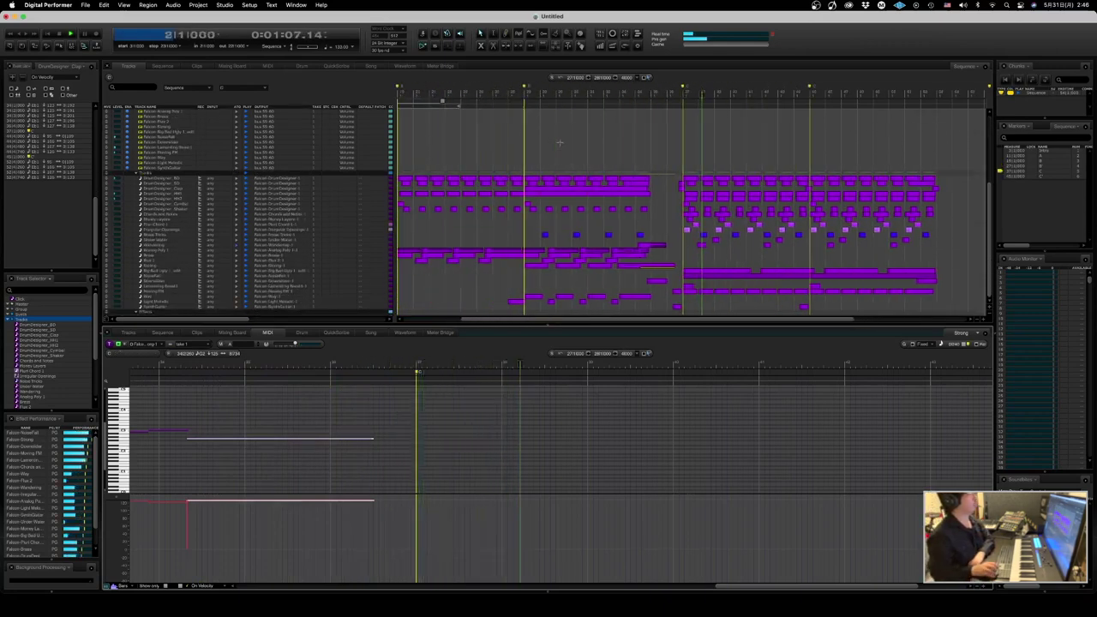
key(KP_1)
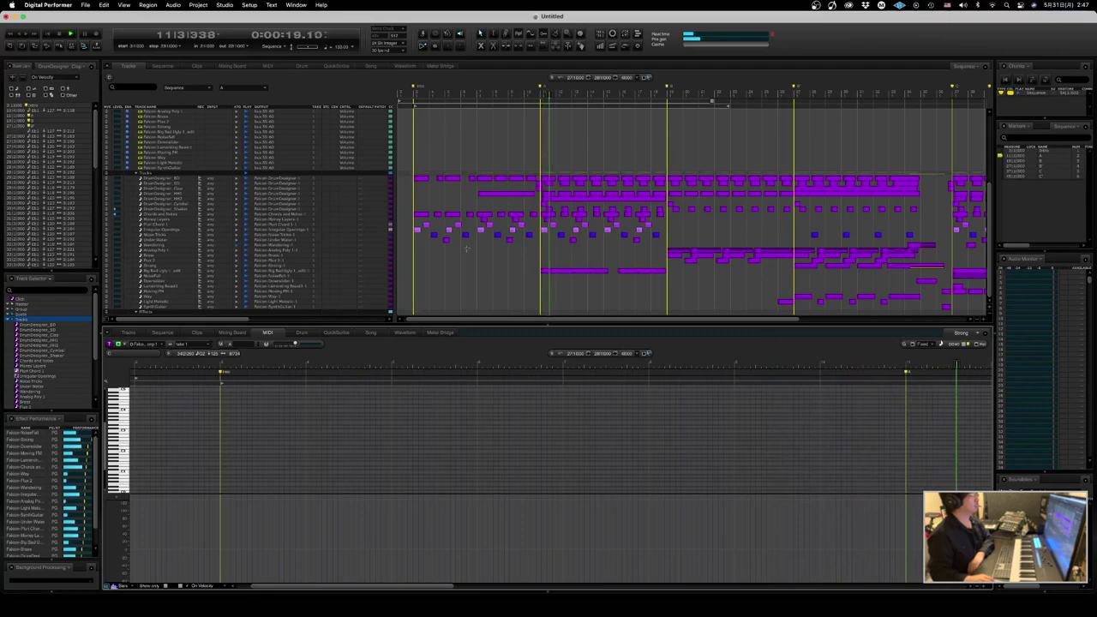
key(shift+m)
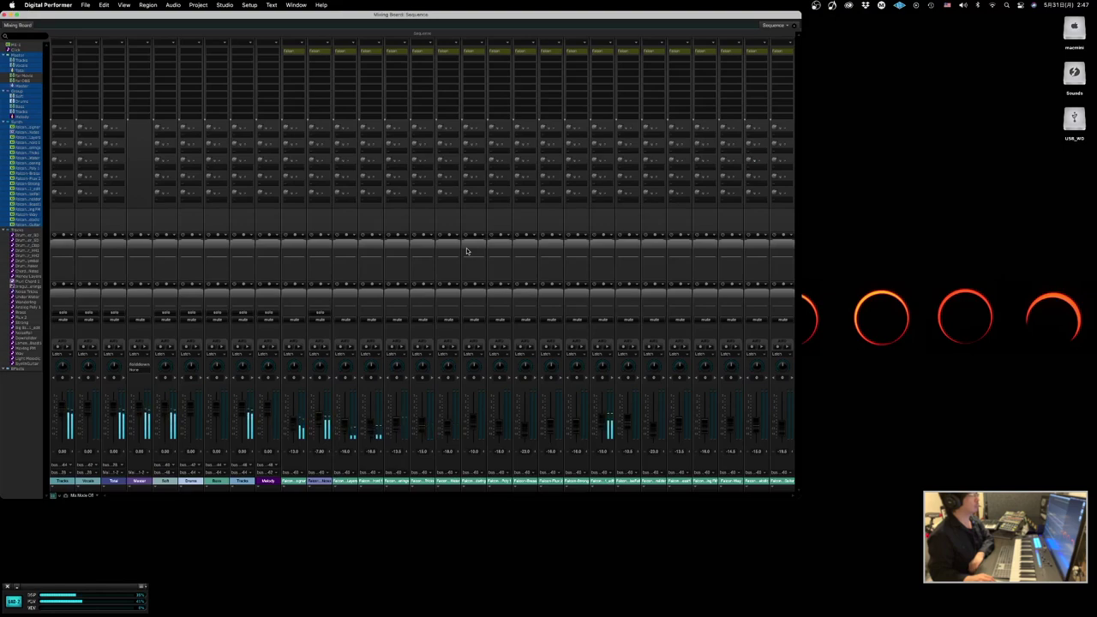
key(super+w)
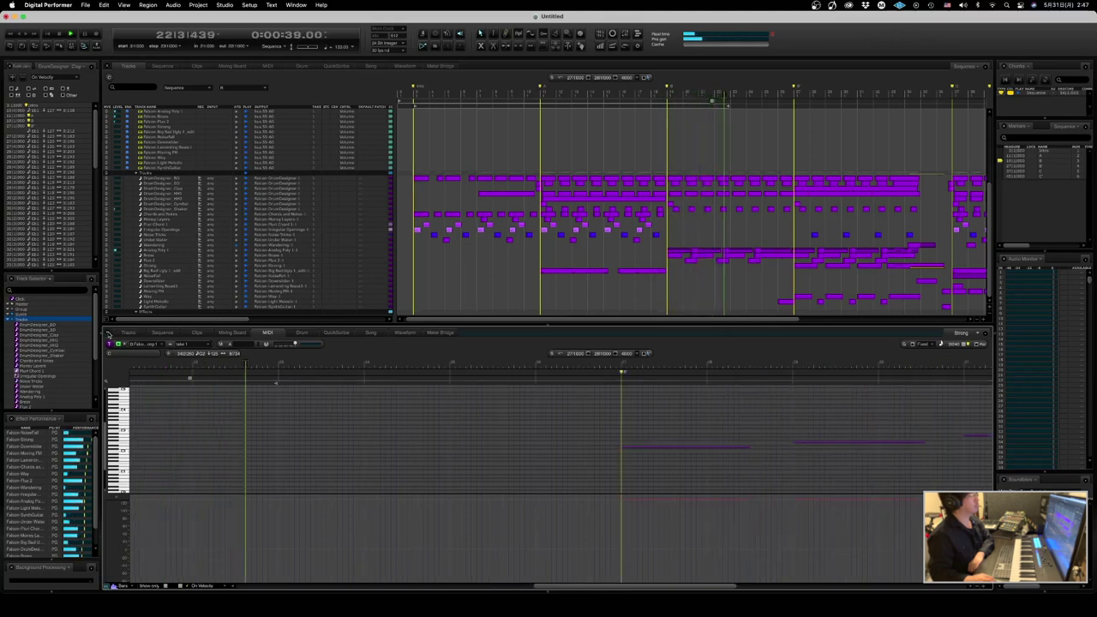
click(108, 334)
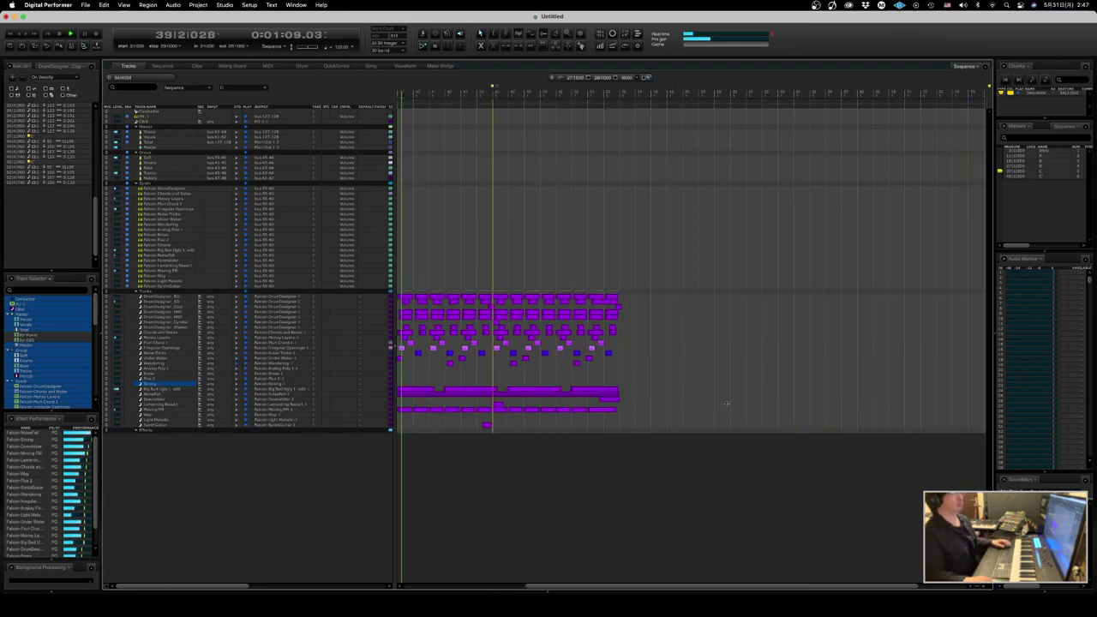
- Open the phrase before bar 37 on the track below NoiseFall and lengthen its sustained note toward the end of bar 36
scroll(420, 428, left, 5)
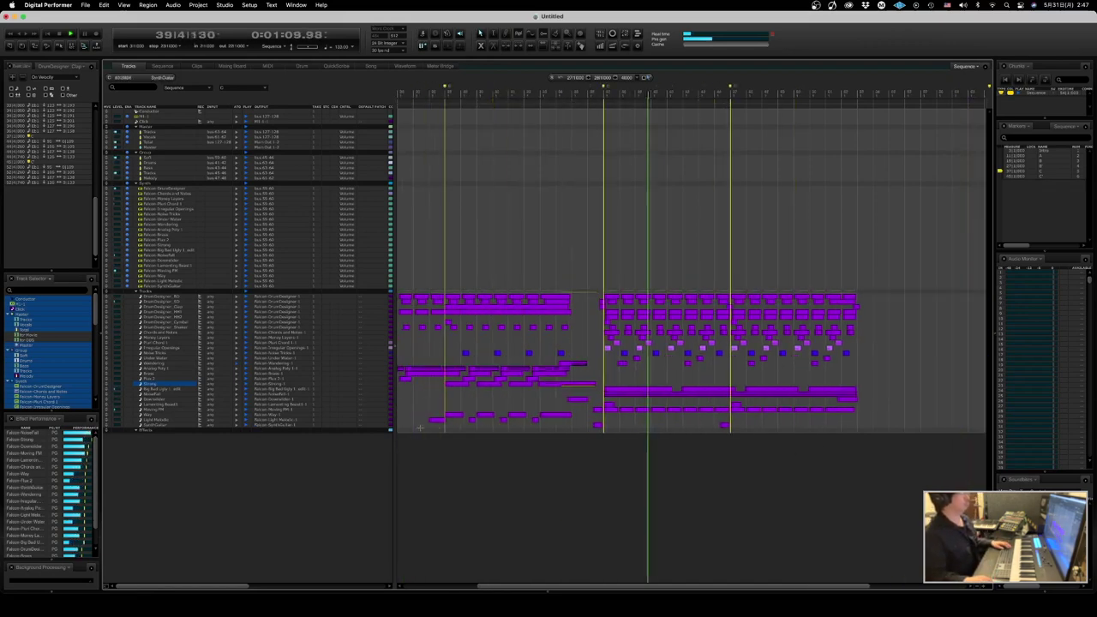
double_click(582, 401)
key(Return)
drag(305, 474, 353, 470)
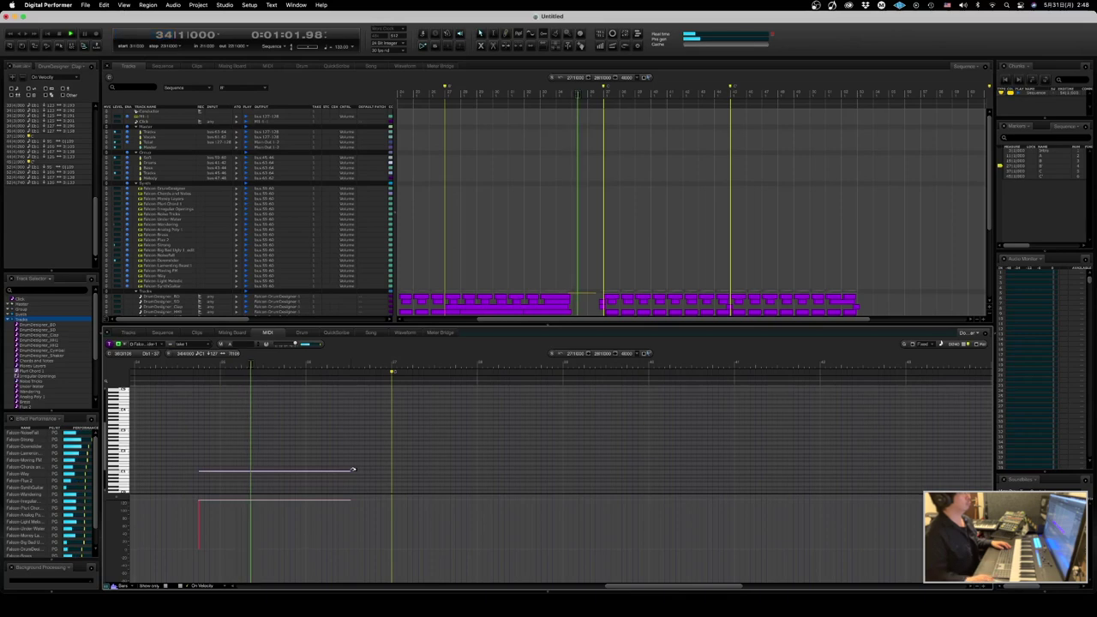
- Reopen the Strong phrase, lengthen its last note to about three quarters through bar 36, and play back from bar 34
scroll(539, 257, down, 6)
scroll(539, 256, left, 3)
scroll(540, 257, left, 1)
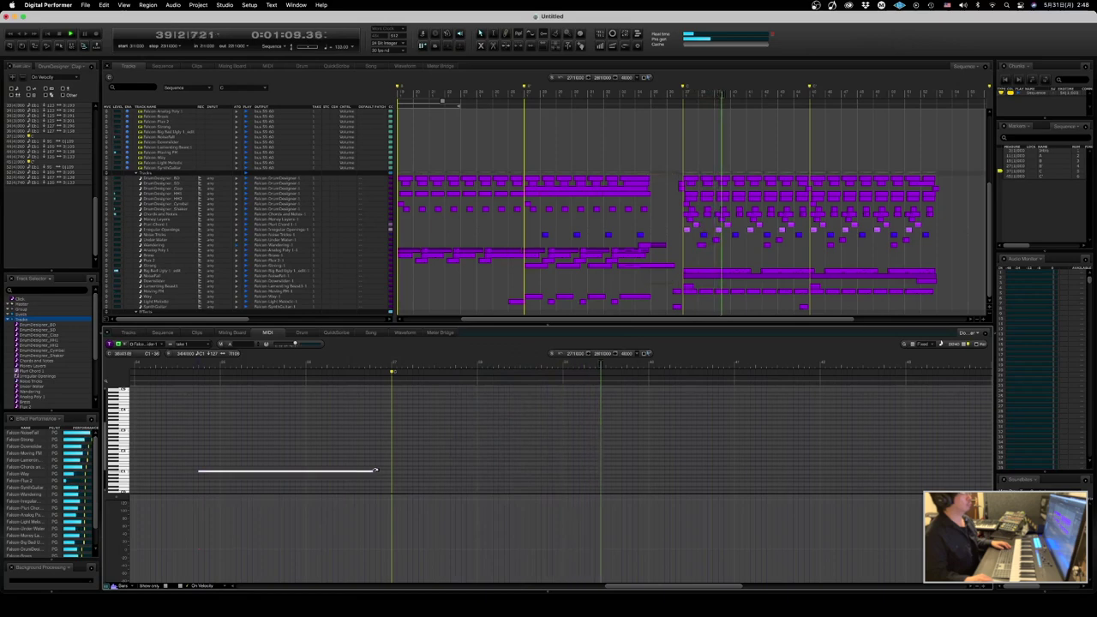
double_click(647, 265)
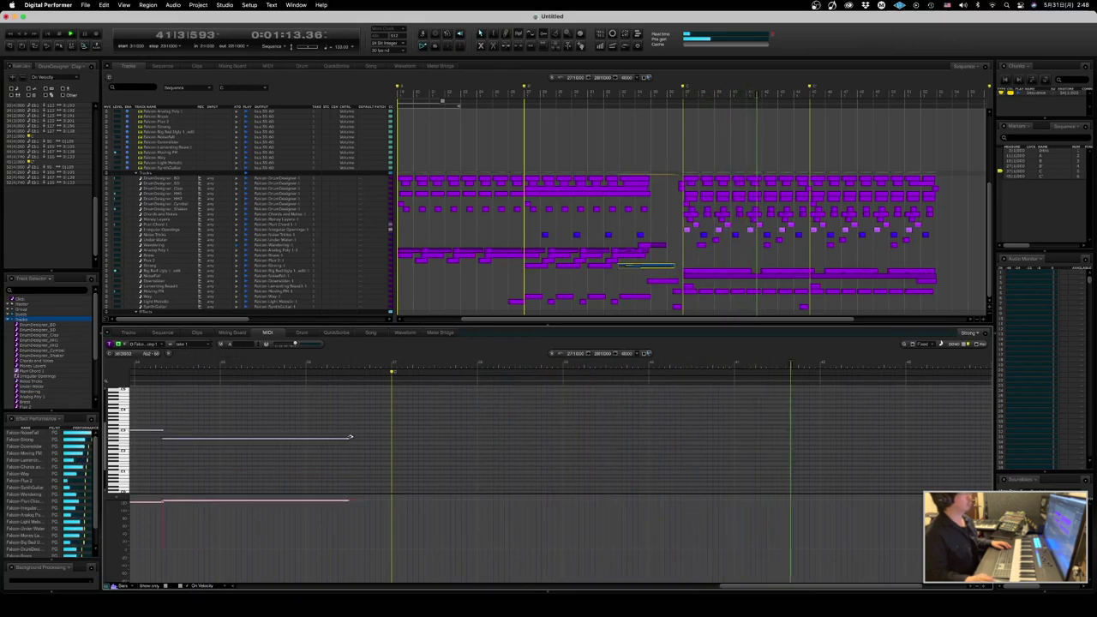
click(357, 423)
mouse_move(370, 436)
mouse_down()
mouse_move(349, 436)
mouse_move(370, 436)
mouse_up()
key(KP_Decimal)
text(34|2|301)
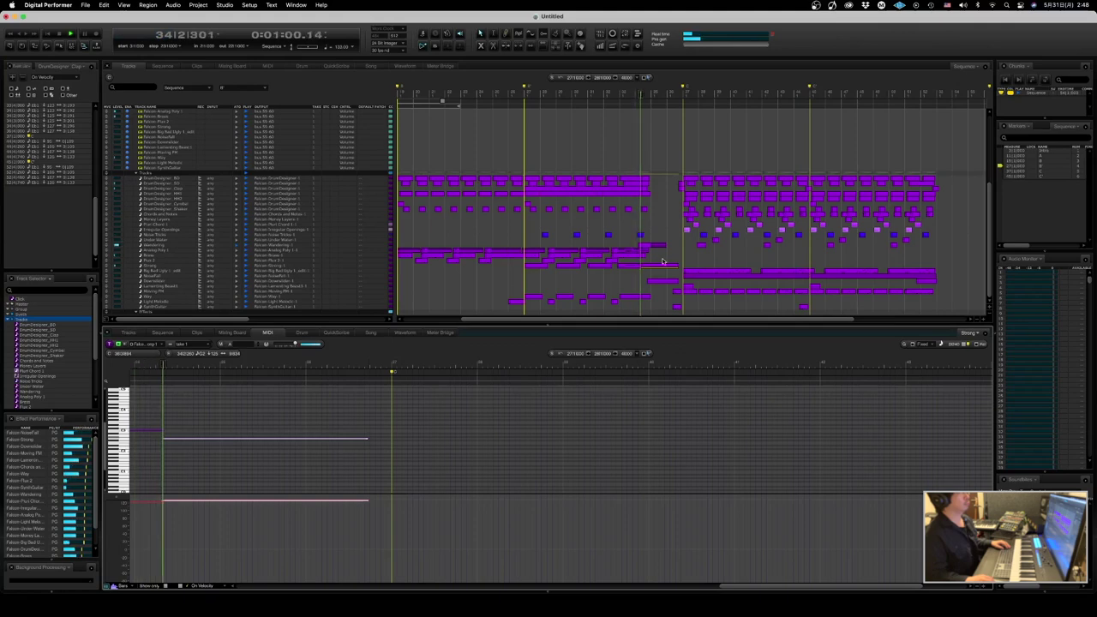
- Open the Wandering phrase before section C and try to lengthen its chord to about three quarters through bar 36
click(664, 261)
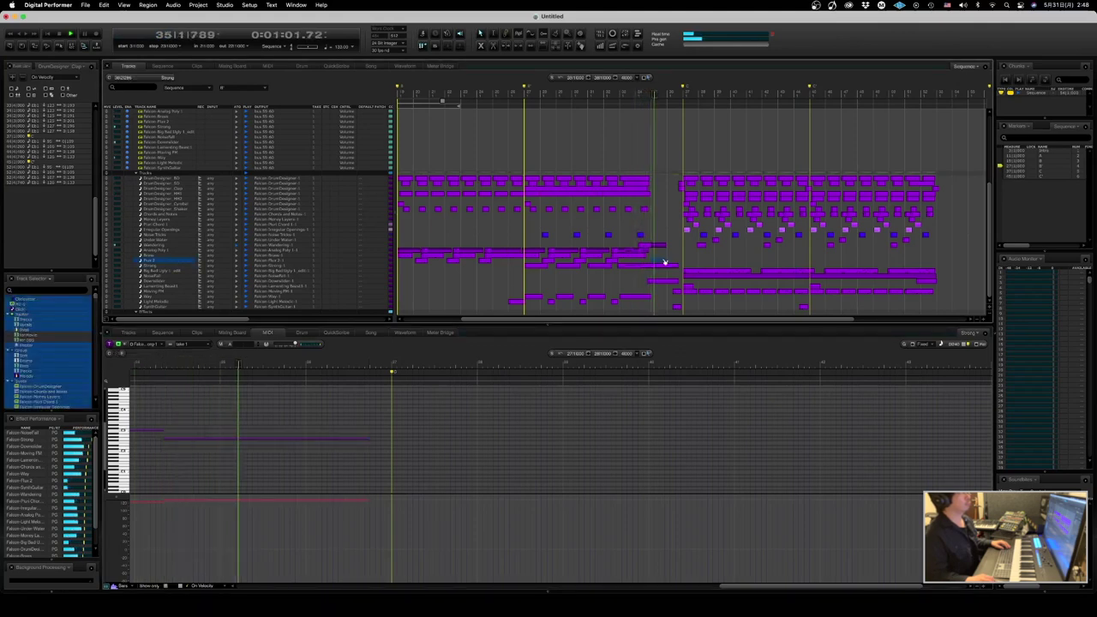
click(662, 248)
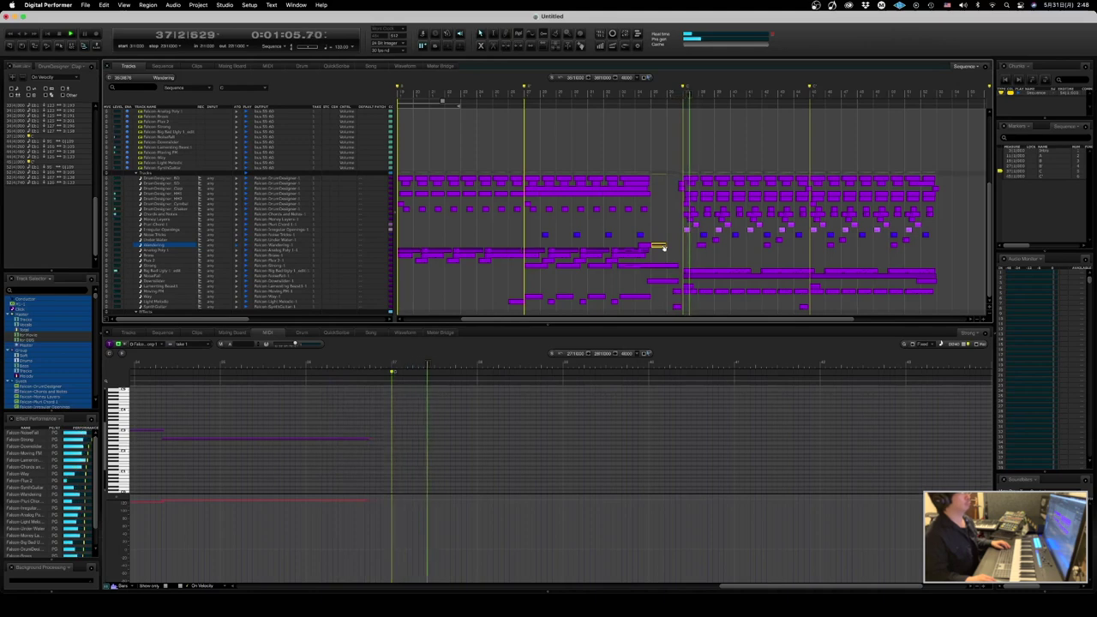
double_click(664, 248)
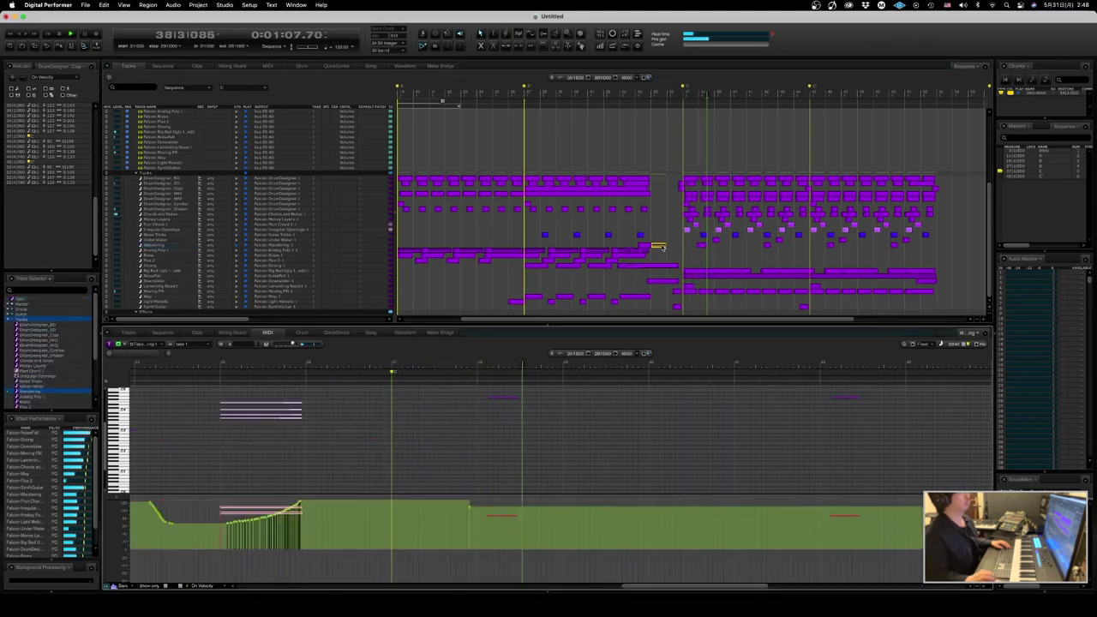
drag(214, 395, 305, 424)
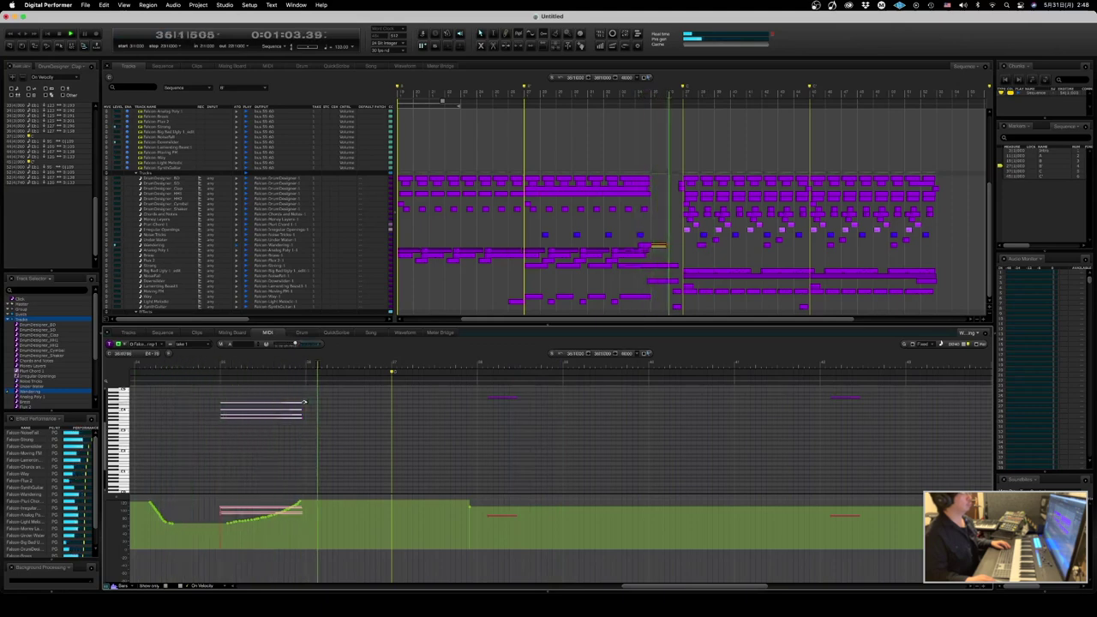
drag(304, 401, 369, 402)
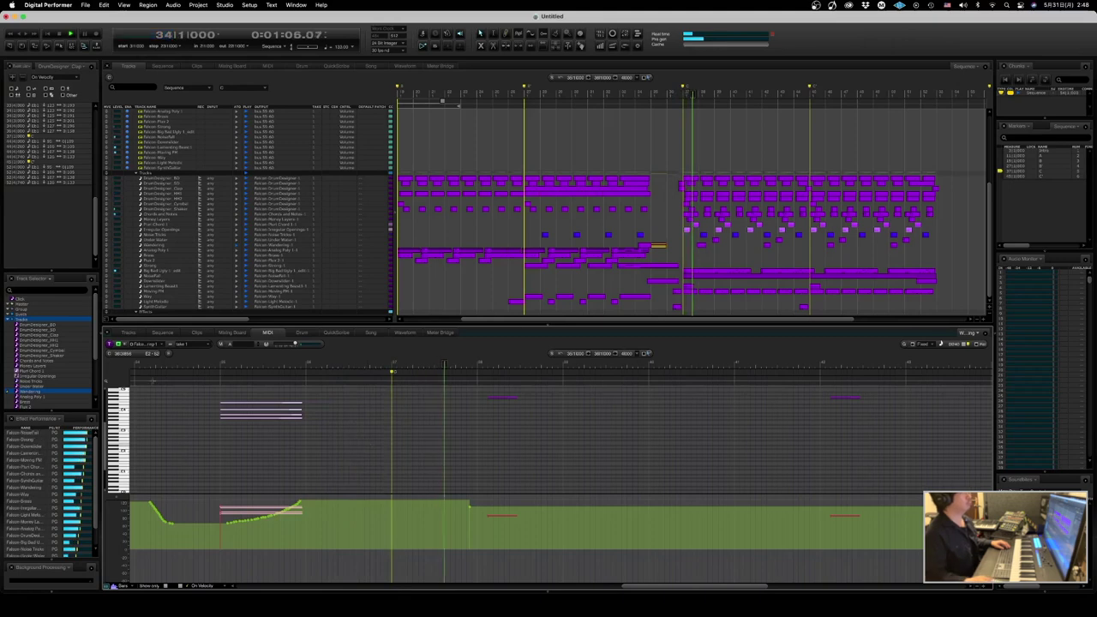
- Close the MIDI editor pane and show only the Falcon instrument channels on the Mixing Board
key(shift+g)
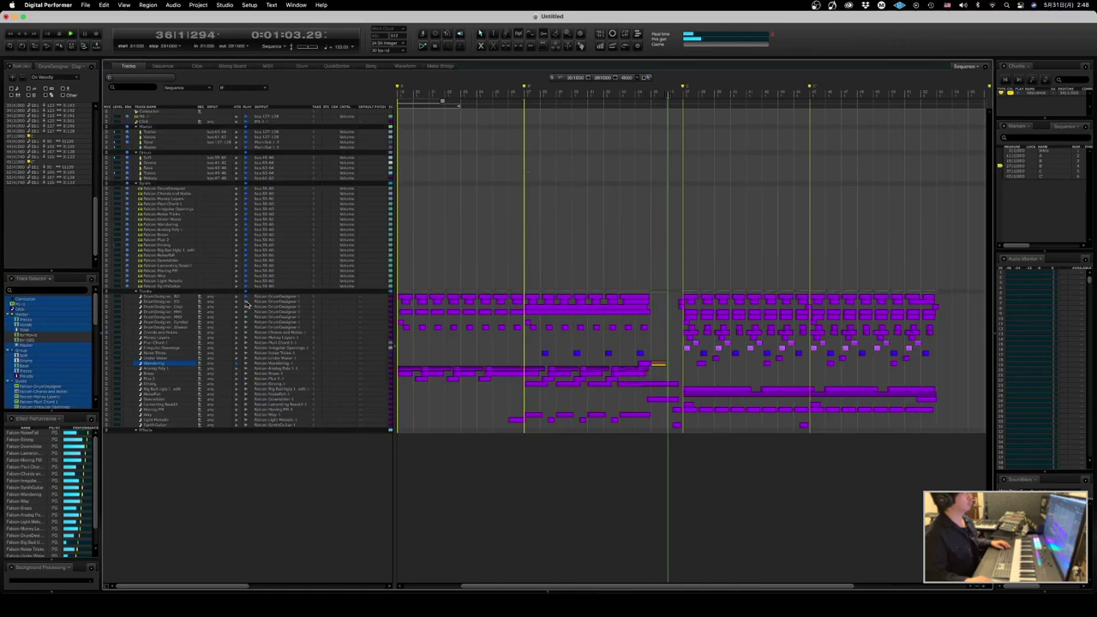
key(shift+m)
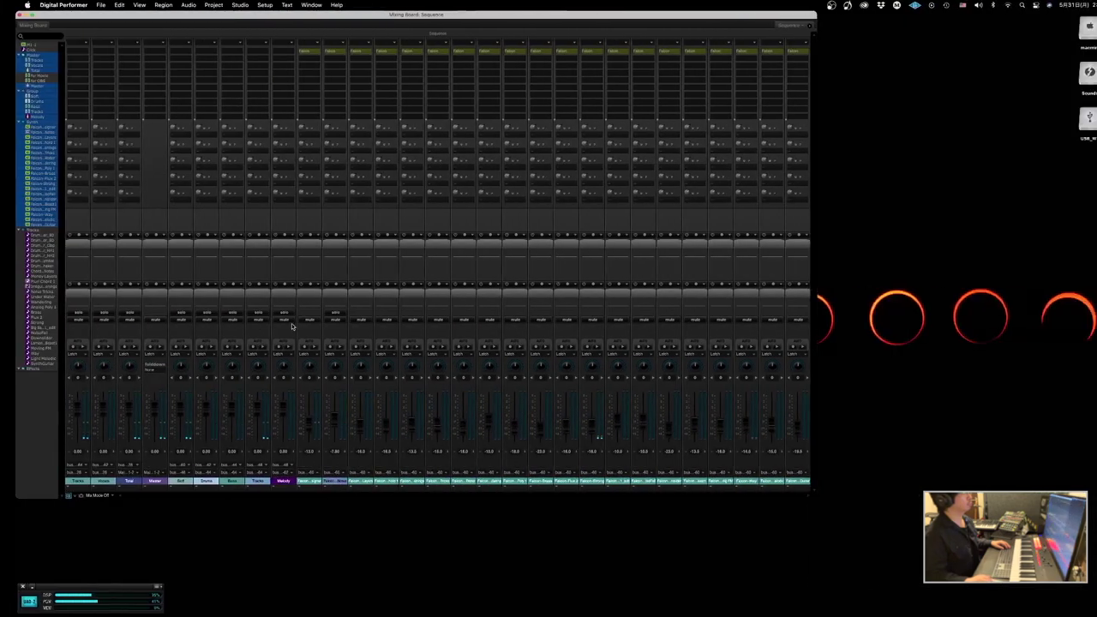
click(291, 51)
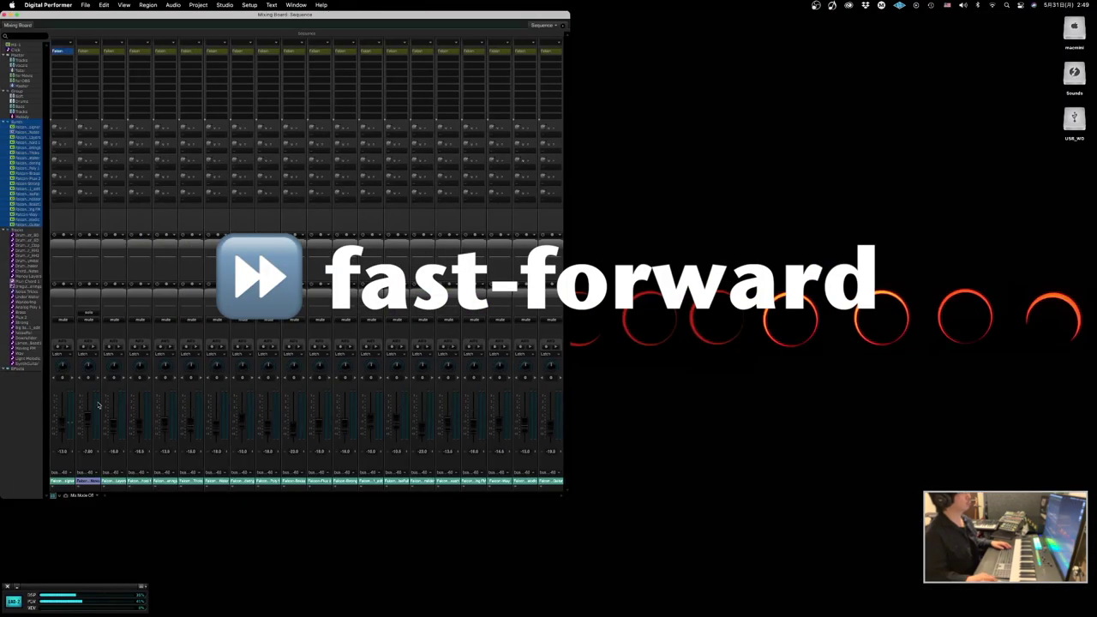
- Bounce the DrumDesigner_BD track to disk from bar 2, adding the resulting audio to the sequence
key(shift+t)
click(637, 77)
click(637, 95)
scroll(690, 257, right, 5)
click(85, 5)
click(103, 136)
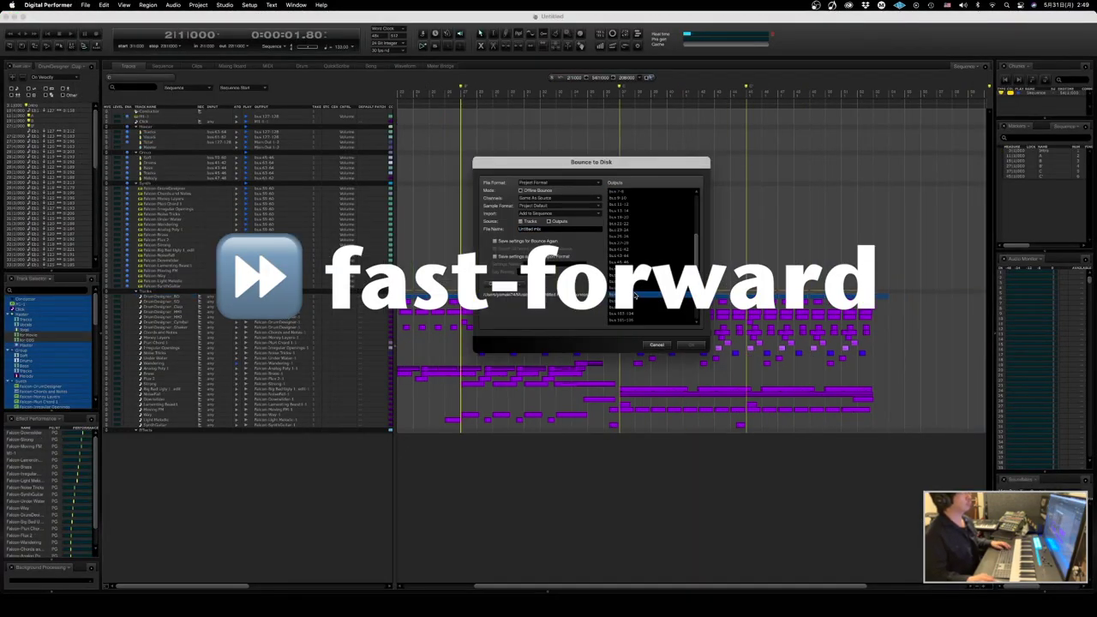
key(Return)
- Select the DrumDesigner_SD track, set its time range, and bounce it to disk as audio
click(162, 306)
click(574, 78)
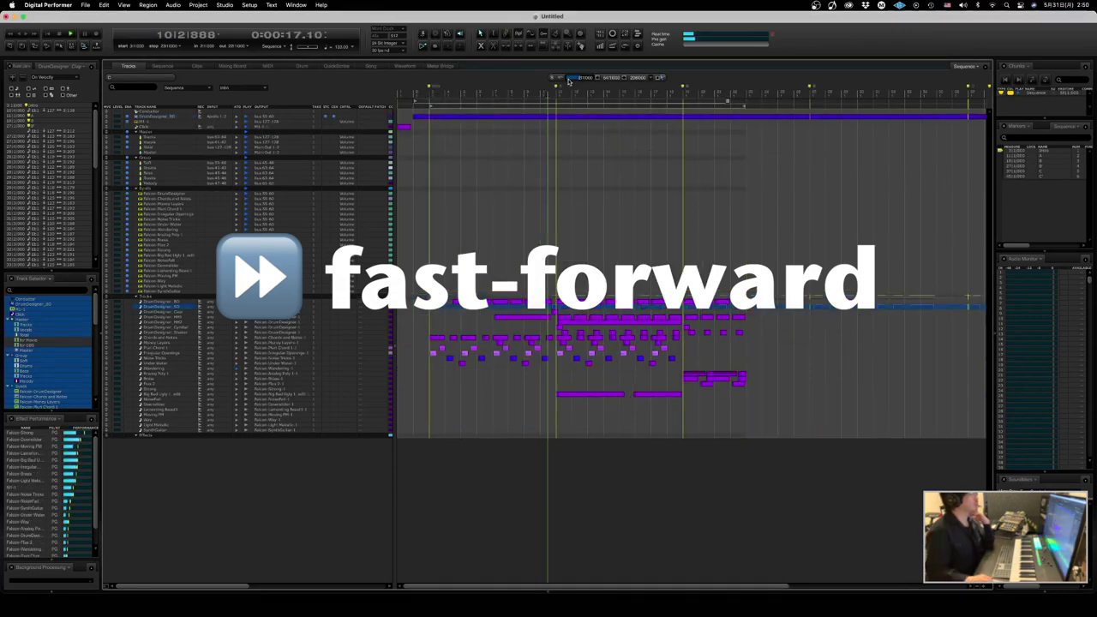
scroll(600, 257, right, 5)
click(603, 77)
click(84, 5)
click(99, 140)
key(Return)
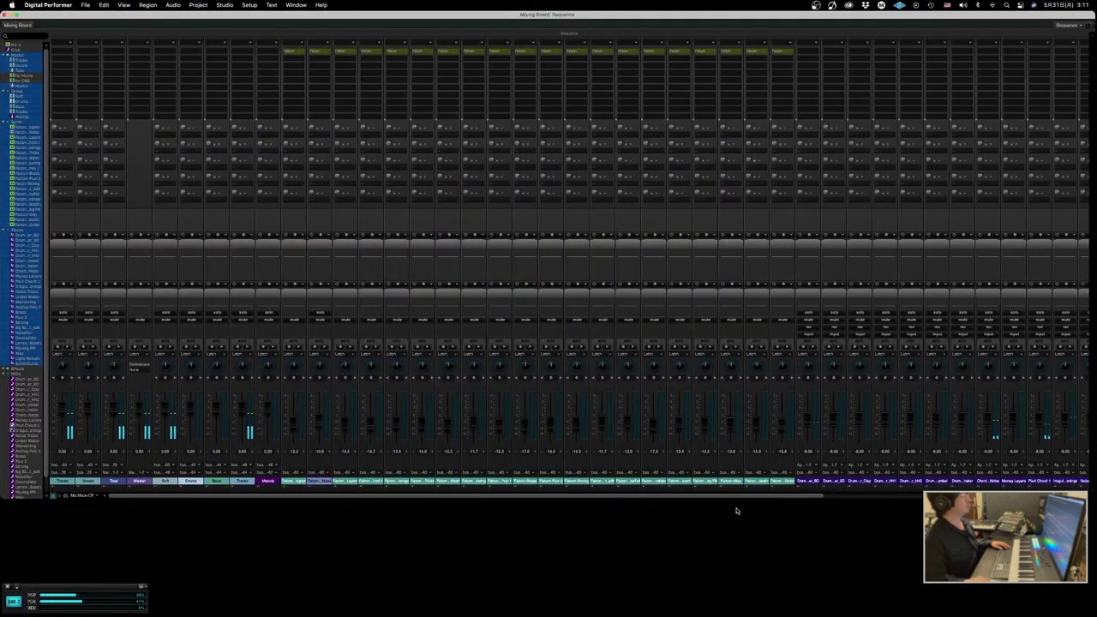
- Hide the Falcon instrument channels on the Mixing Board and check the bounced audio tracks against the sequence
click(20, 122)
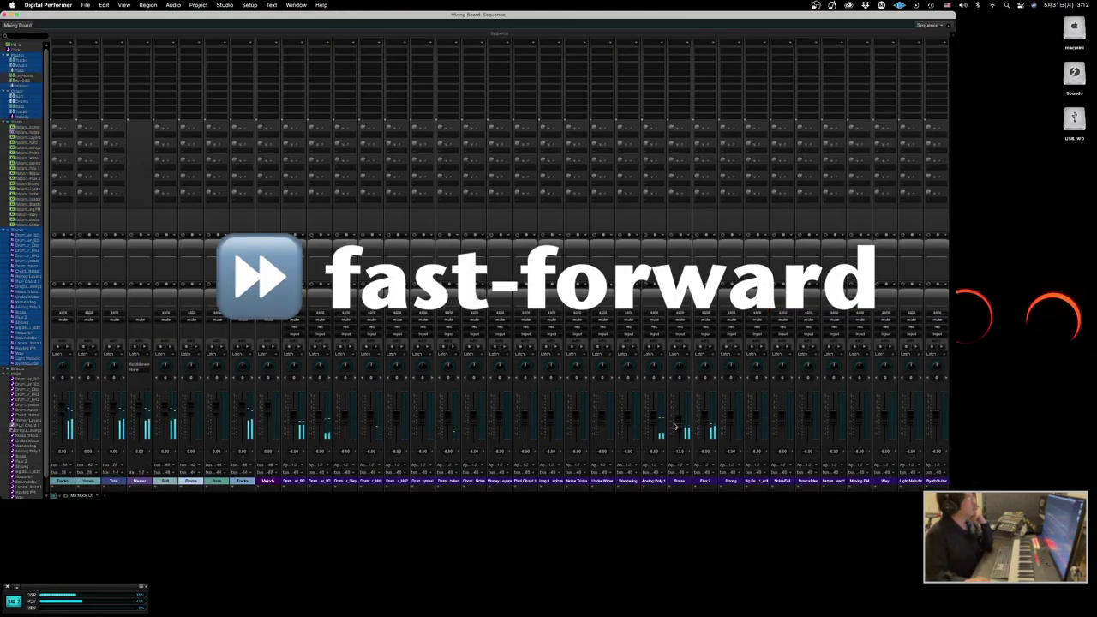
key(shift+m)
key(shift+m)
key(shift+m)
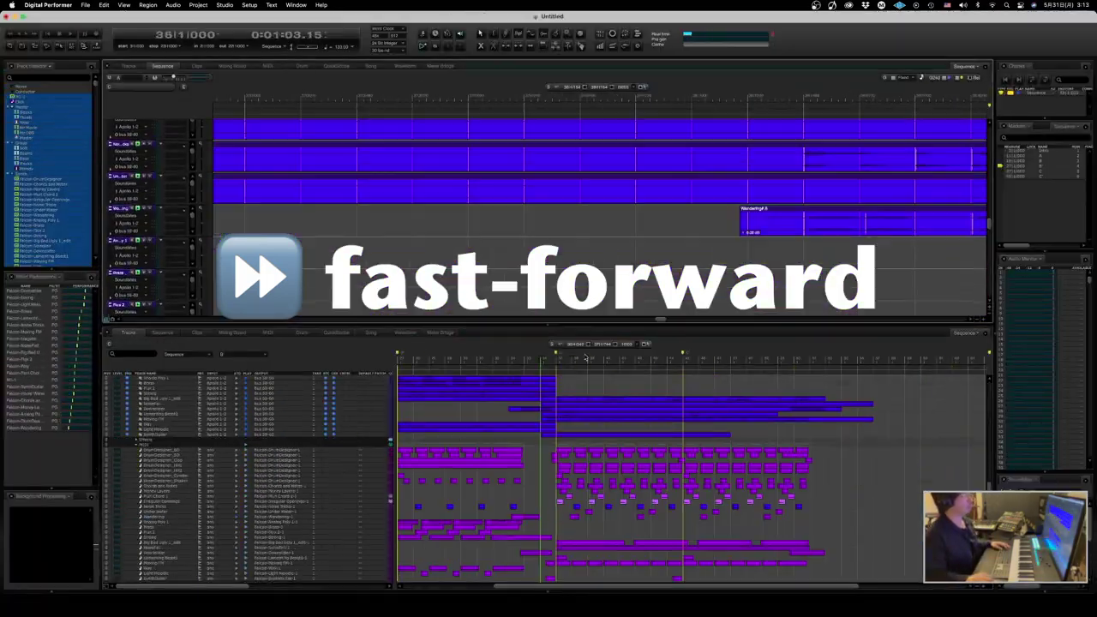
key(shift+m)
- Set up insert effects on the Cymbal, Chords and Noise, Plum Chord 1, Under Water and Analog Poly 1 audio tracks
click(311, 139)
click(421, 50)
click(473, 51)
click(524, 51)
click(602, 51)
key(super+w)
click(653, 50)
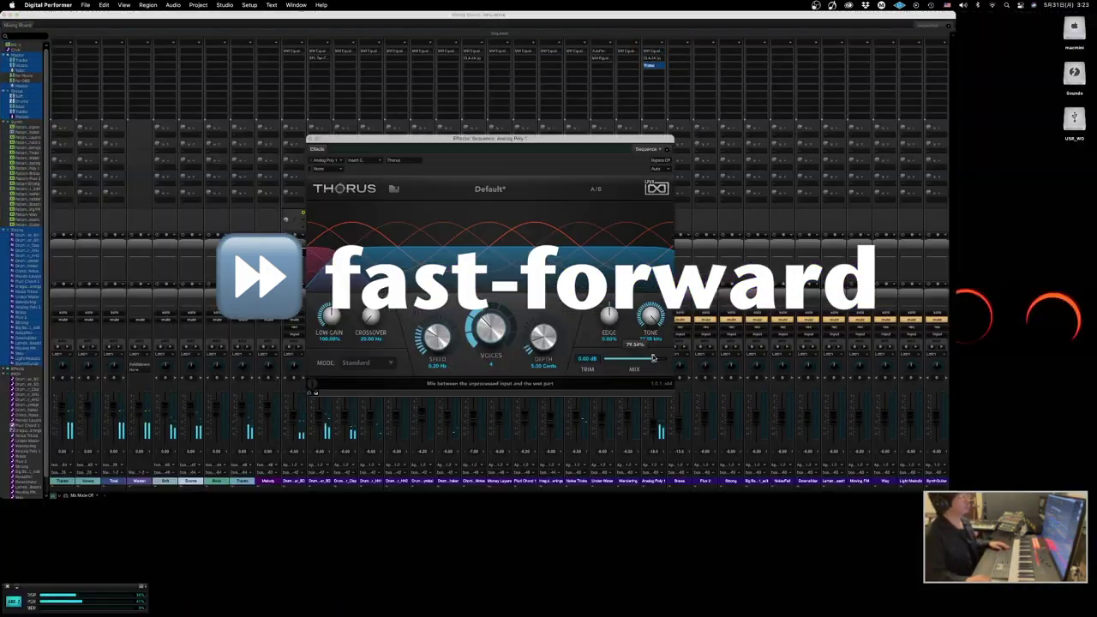
- Set up insert effects on the Big Bad Ugly and Moving FM audio tracks and check the first insert on DrumDesigner_SD
key(shift+m)
click(682, 376)
key(shift+s)
key(shift+m)
click(757, 53)
double_click(859, 51)
key(super+w)
double_click(139, 51)
key(super+w)
double_click(318, 51)
key(super+w)
- Put Ozone 9 plug-ins in the third and fourth insert slots of the Total channel
click(113, 65)
mouse_move(152, 590)
click(252, 325)
click(114, 73)
key(super+w)
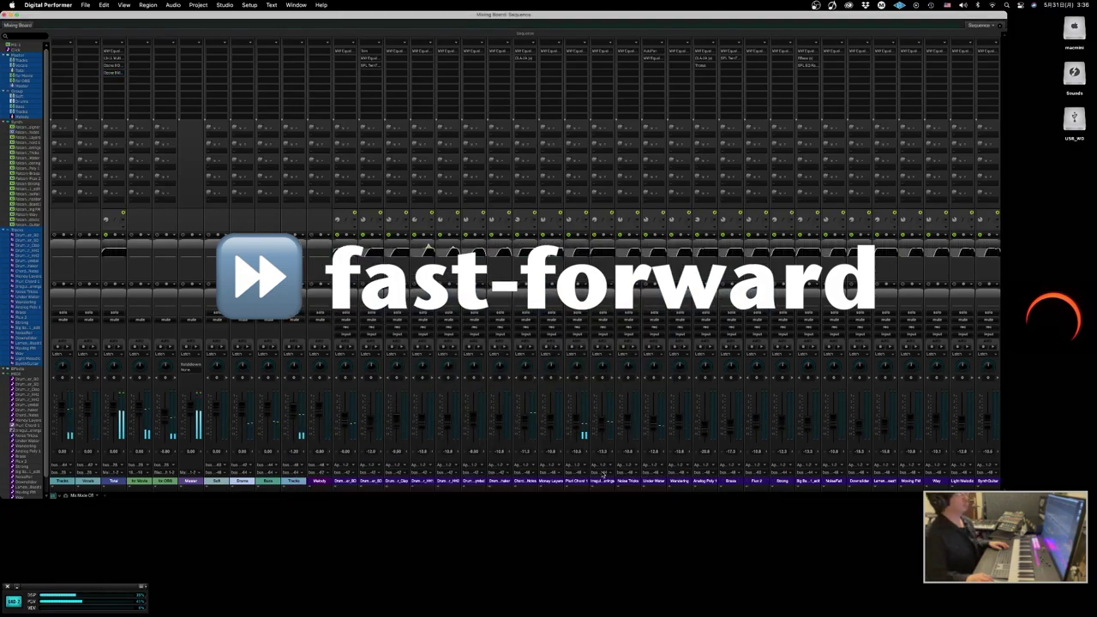
- Insert Sparkverb in slot H of the Money Layers track and check the sequence
click(549, 102)
click(400, 470)
key(super+w)
key(shift+s)
key(shift+m)
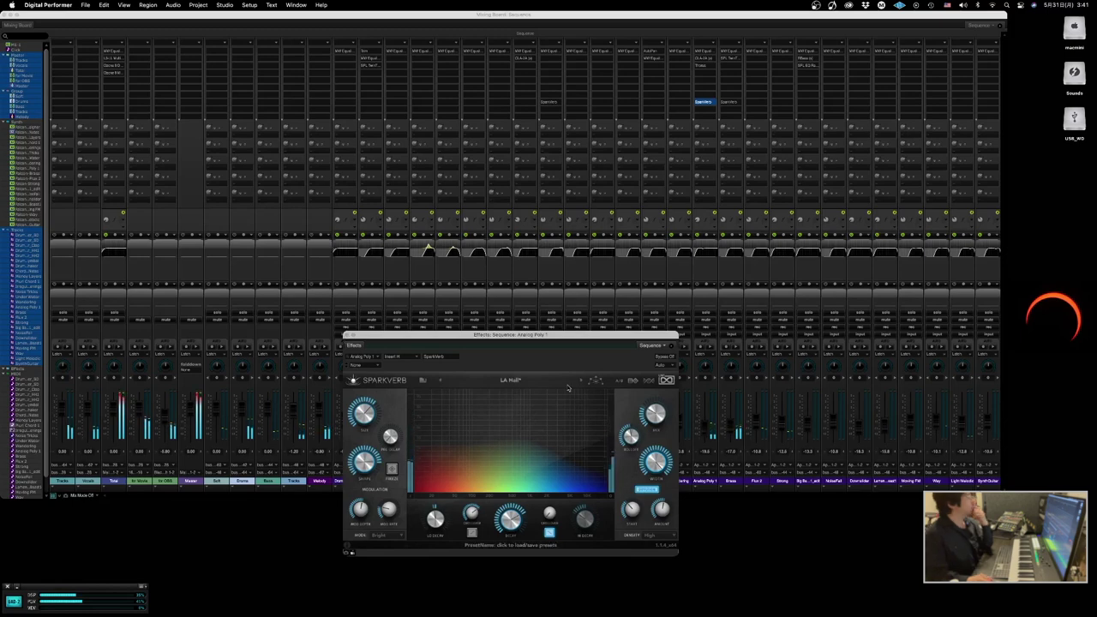
- Check the Sparkverb mix on Analog Poly 1 and the Ozone 9 Maximizer settings on the Total channel
mouse_move(645, 416)
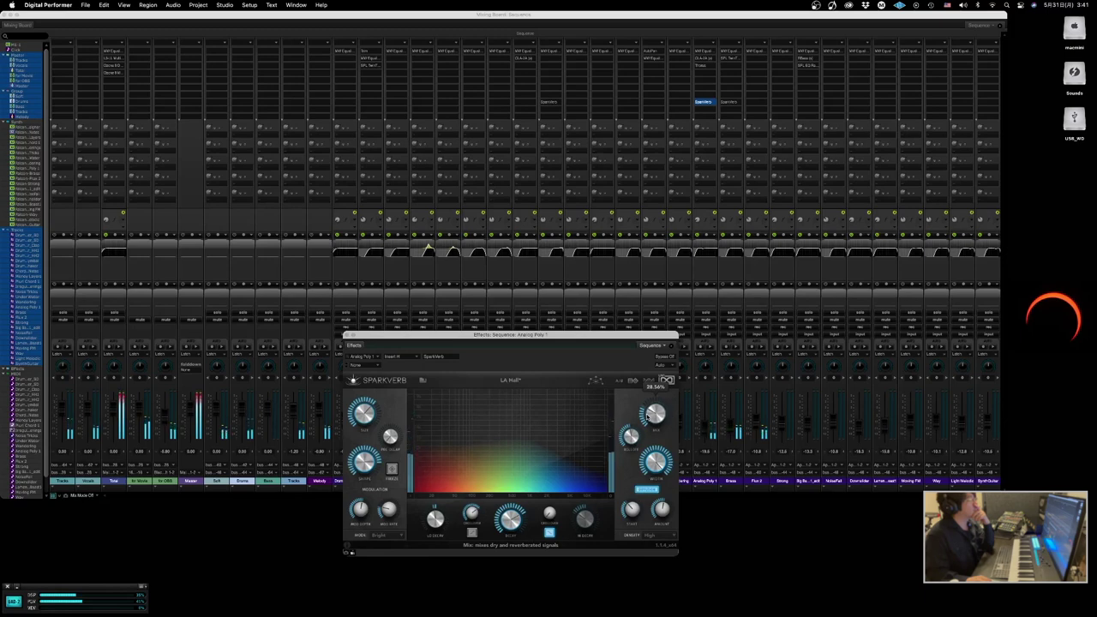
click(347, 335)
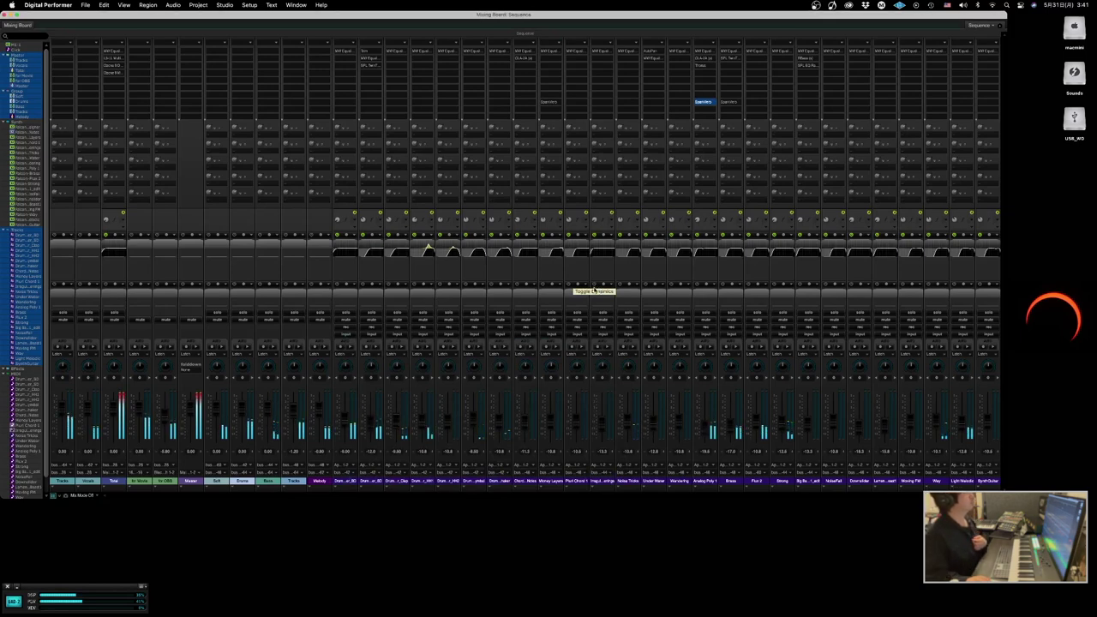
double_click(113, 73)
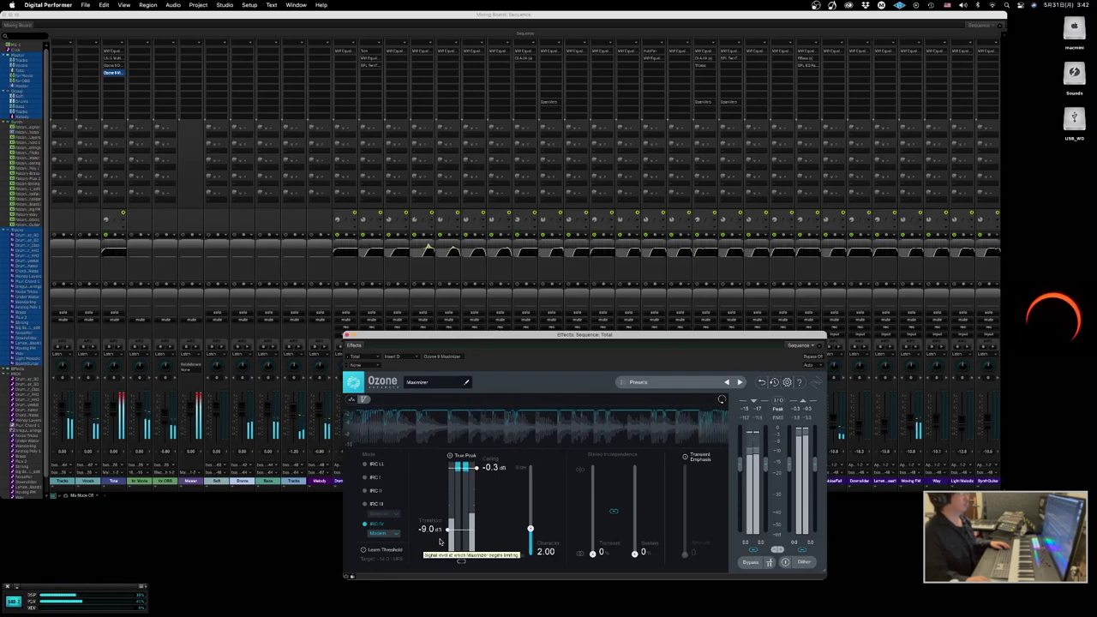
key(super+w)
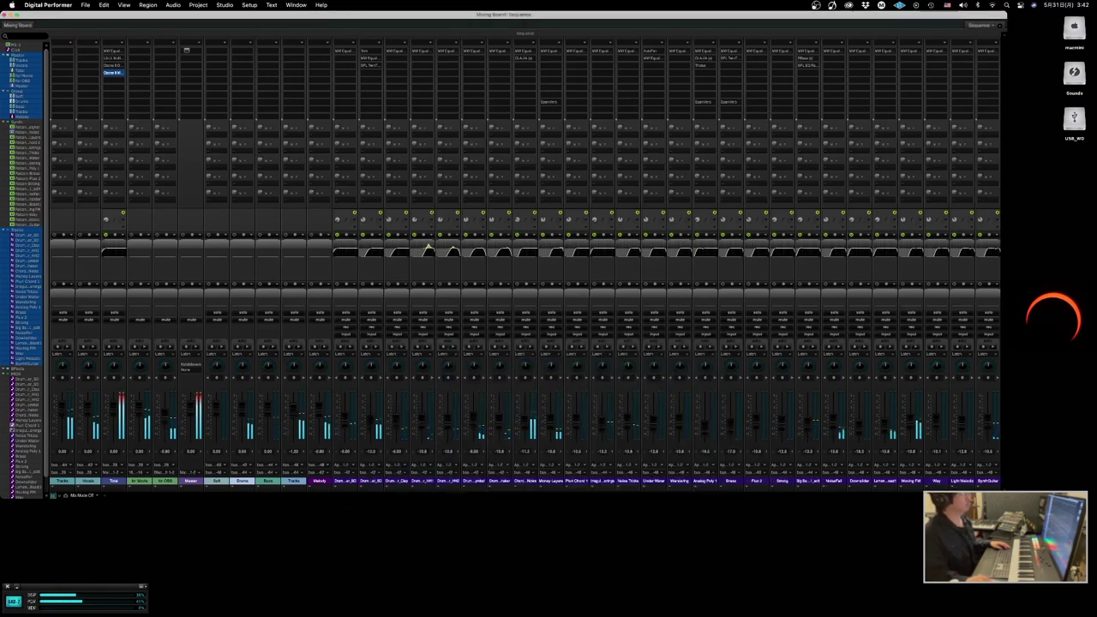
- Insert iZotope Insight 2 in the first slot of the Master channel and close its layout presets window
click(185, 50)
mouse_move(249, 360)
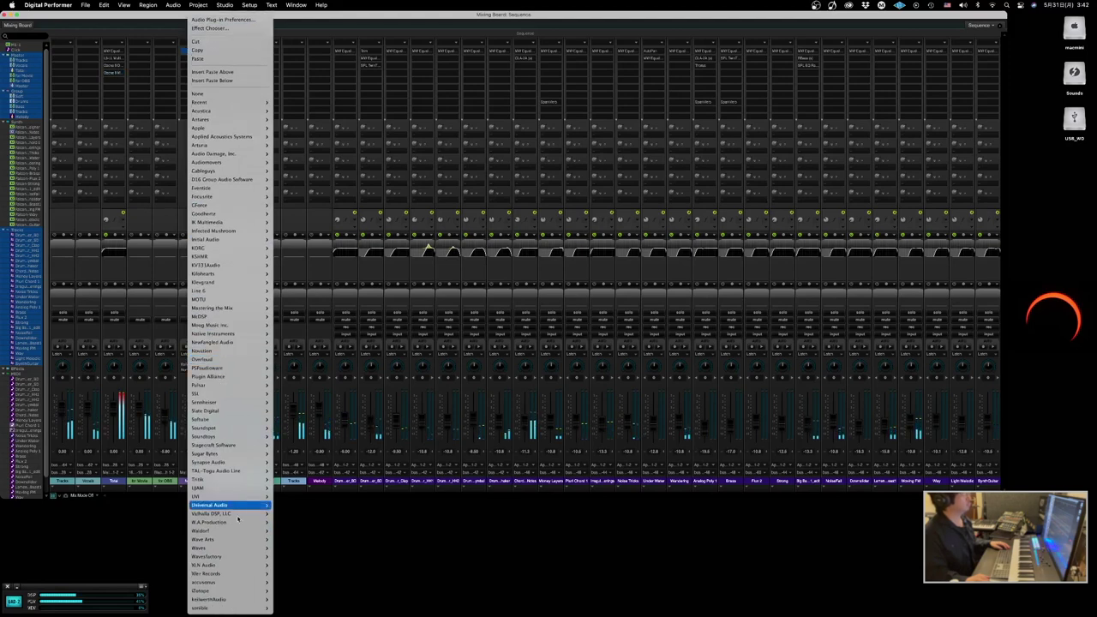
mouse_move(238, 547)
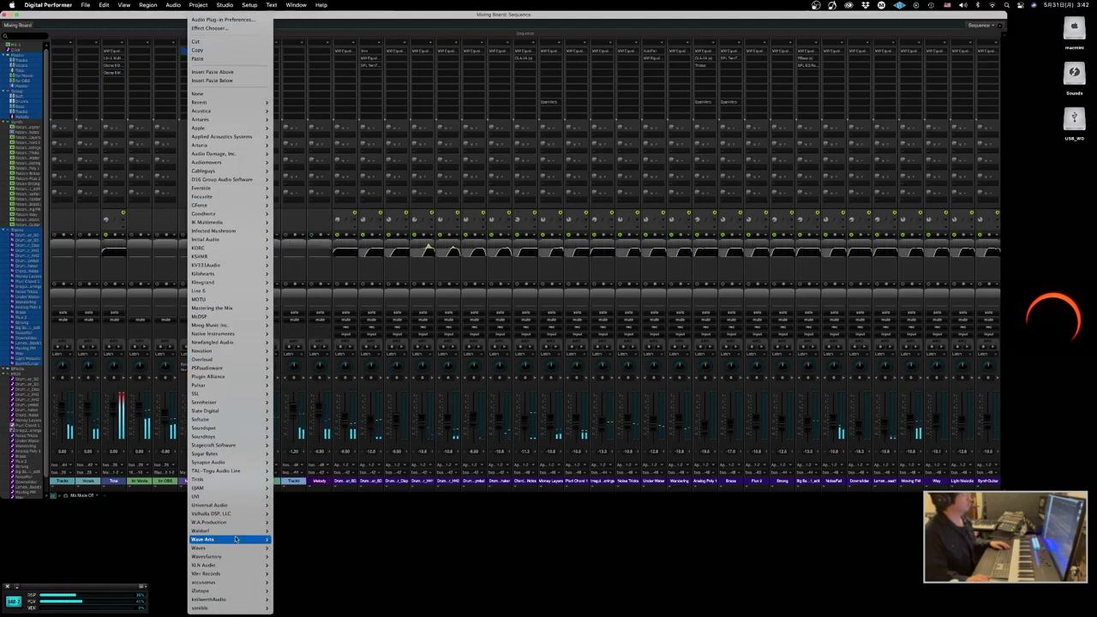
mouse_move(231, 472)
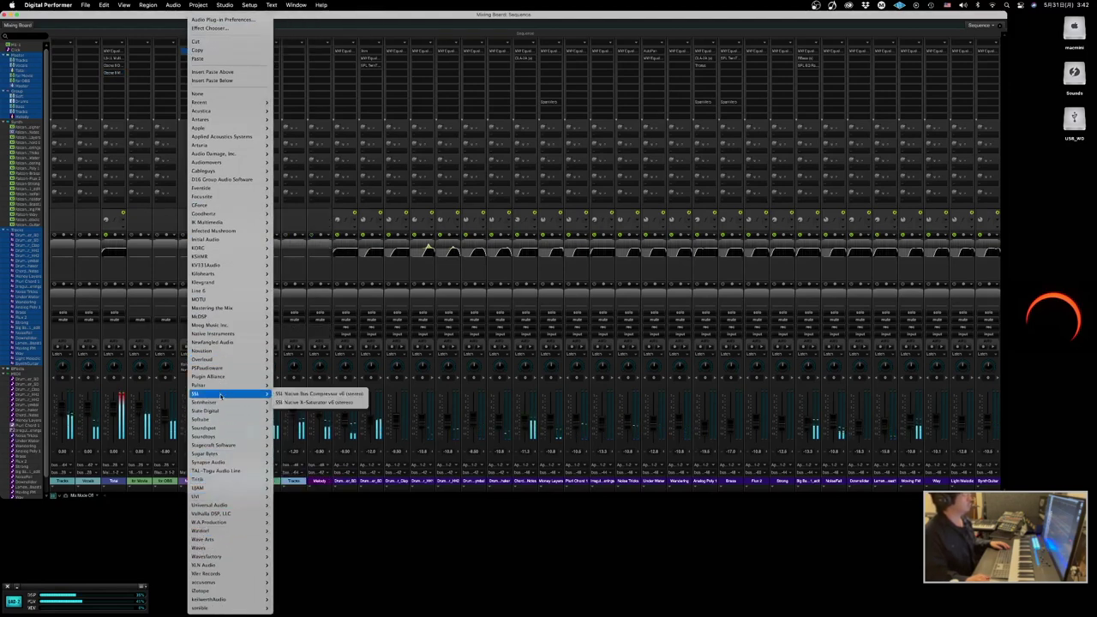
mouse_move(206, 591)
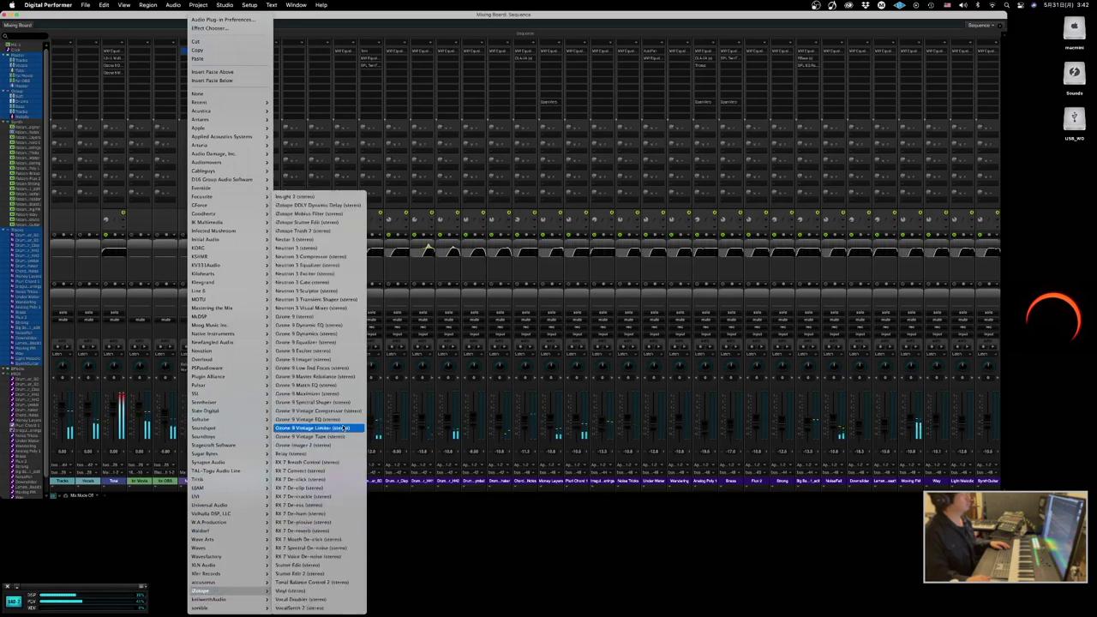
click(338, 196)
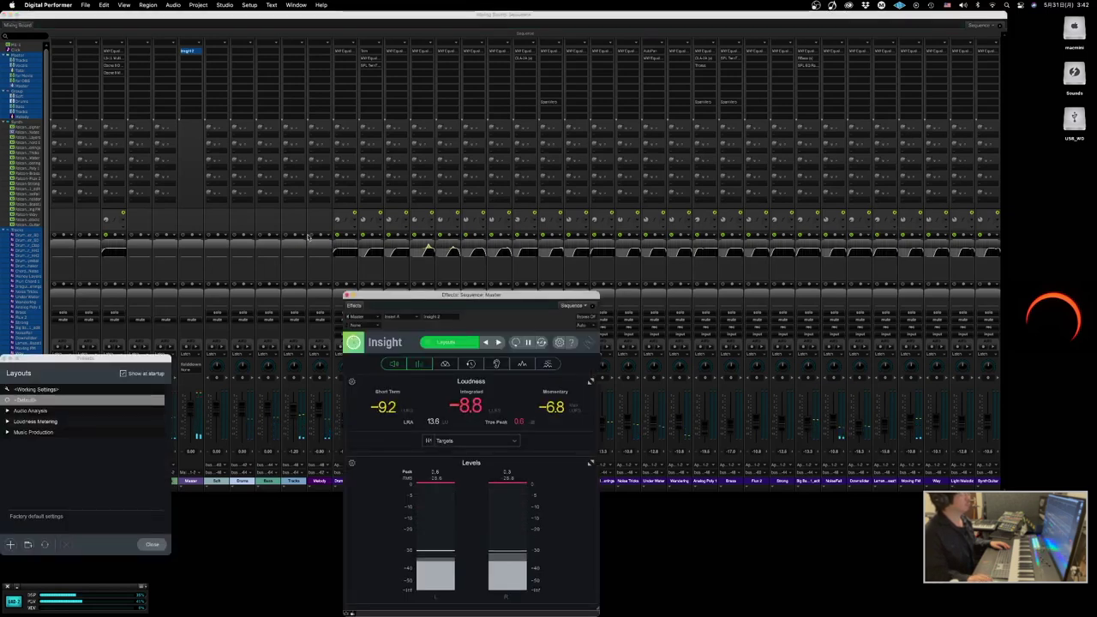
click(5, 360)
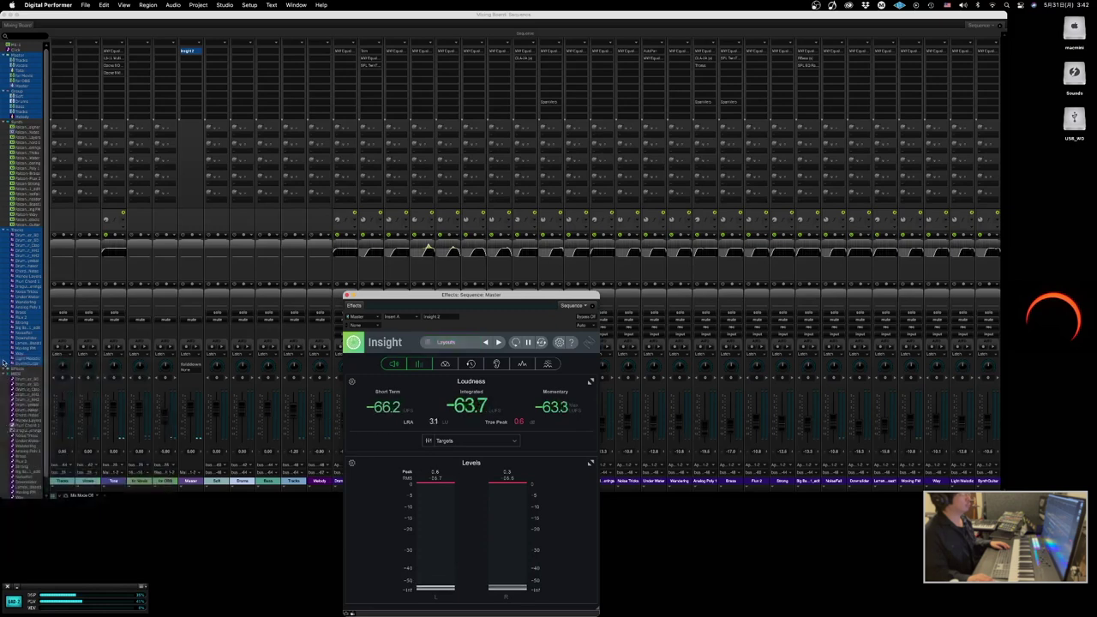
- Measure the mix's loudness in Insight during playback, close the meter, and return to the Tracks window
key(space)
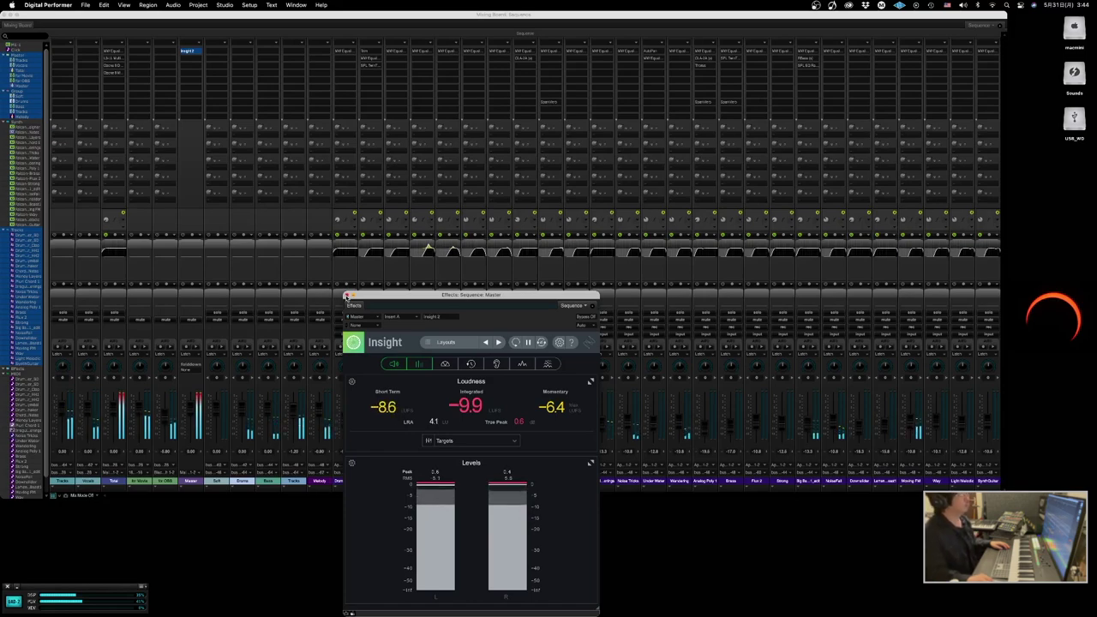
click(346, 295)
key(ctrl+Left)
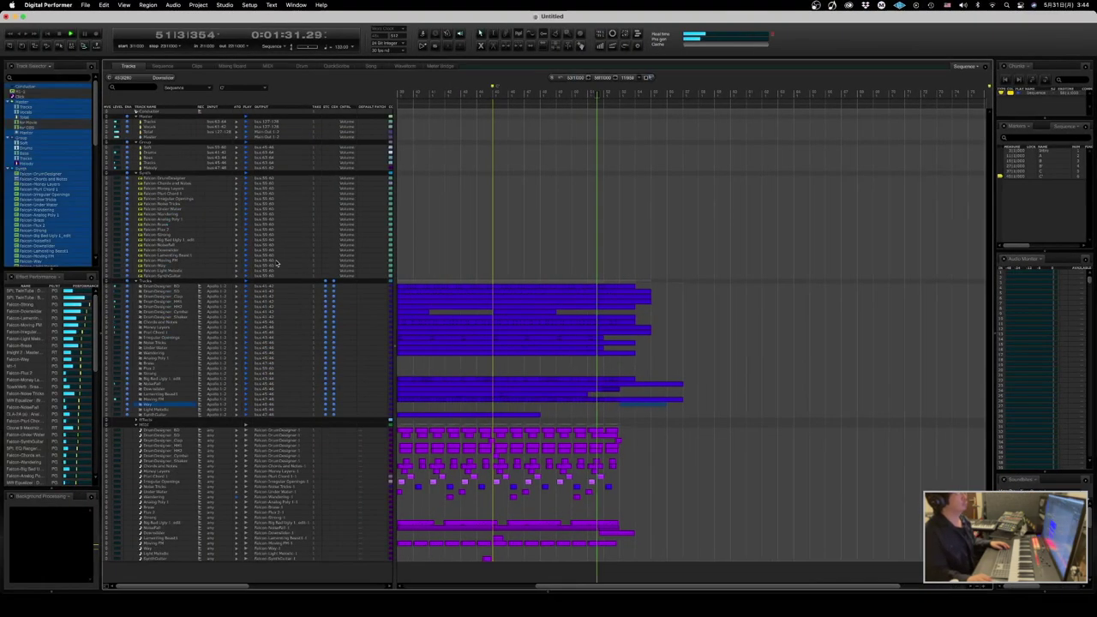